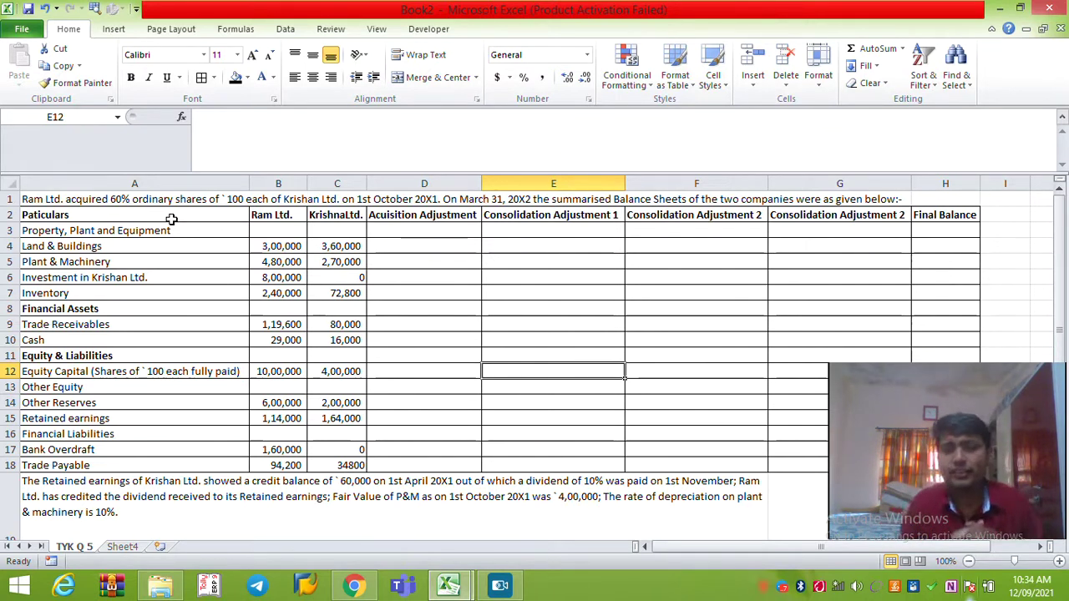
Examine KrishnaLtd.'s asset figures in column C of the balance sheet.
key("Left")
key("Left")
key("Up")
key("Up")
key("Up")
key("Up")
key("Up")
key("Up")
key("Up")
key("Down")
key("Down")
key("Down")
key("Down")
key("Down")
key("Down")
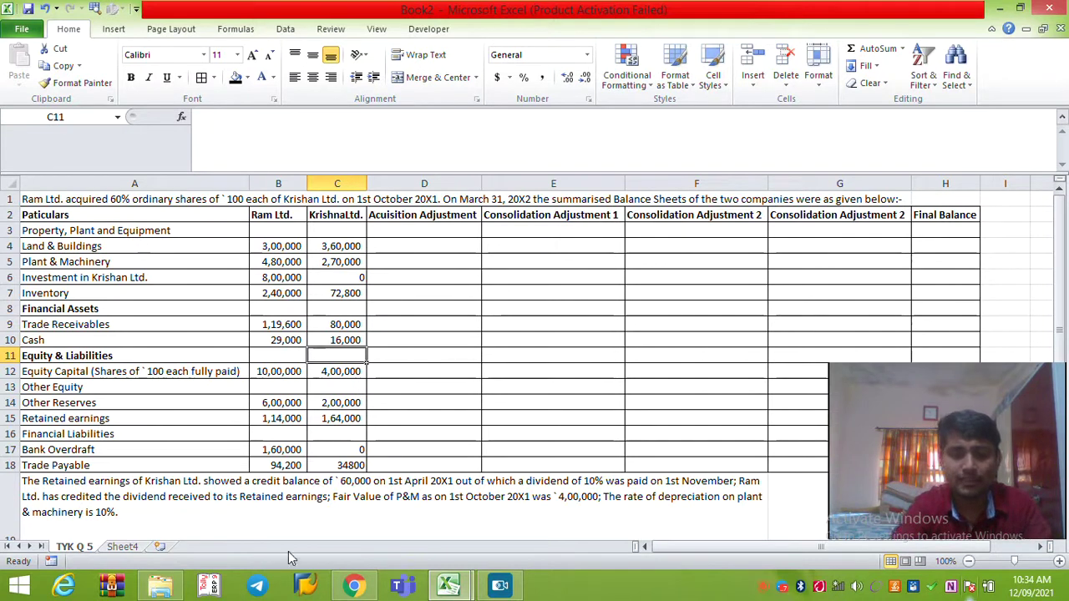
Enter the debit line "Net Assets A/c Dr." in cell E6.
left_click(502, 272)
type("Ne")
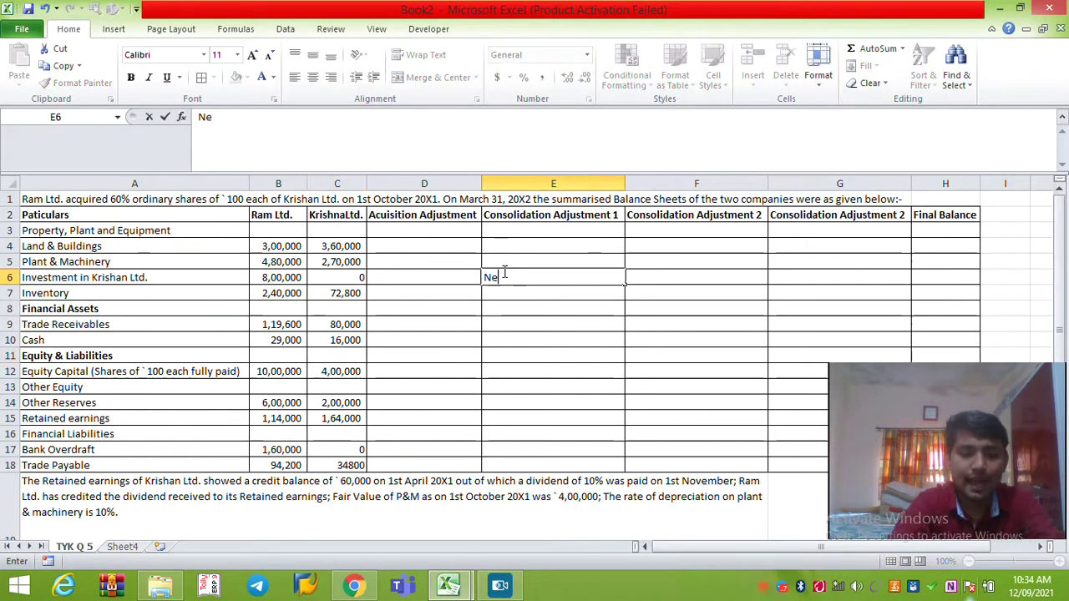
type("t Assets ")
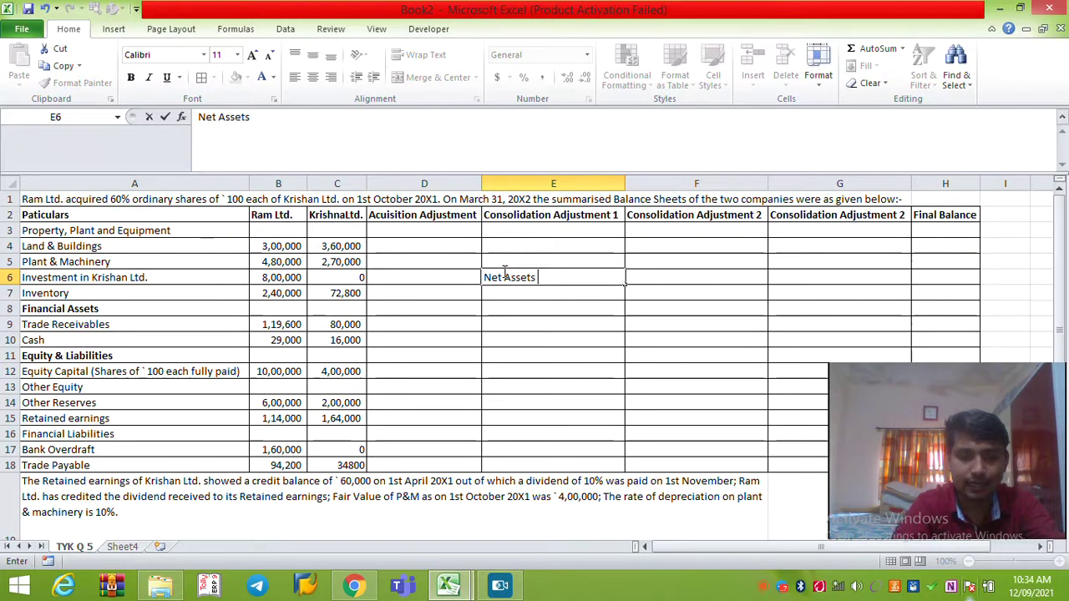
type("A/c Dr.")
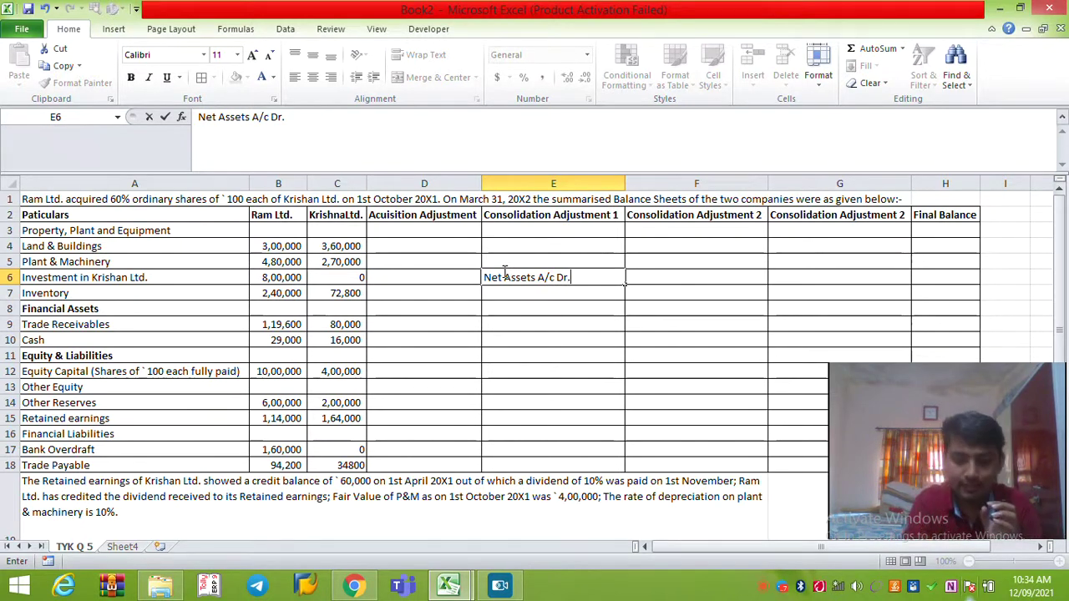
key("Return")
Calculate KrishnaLtd.'s net assets in F6 with the formula =SUM(C4:C10)-C18.
key("Up")
key("Right")
type("=")
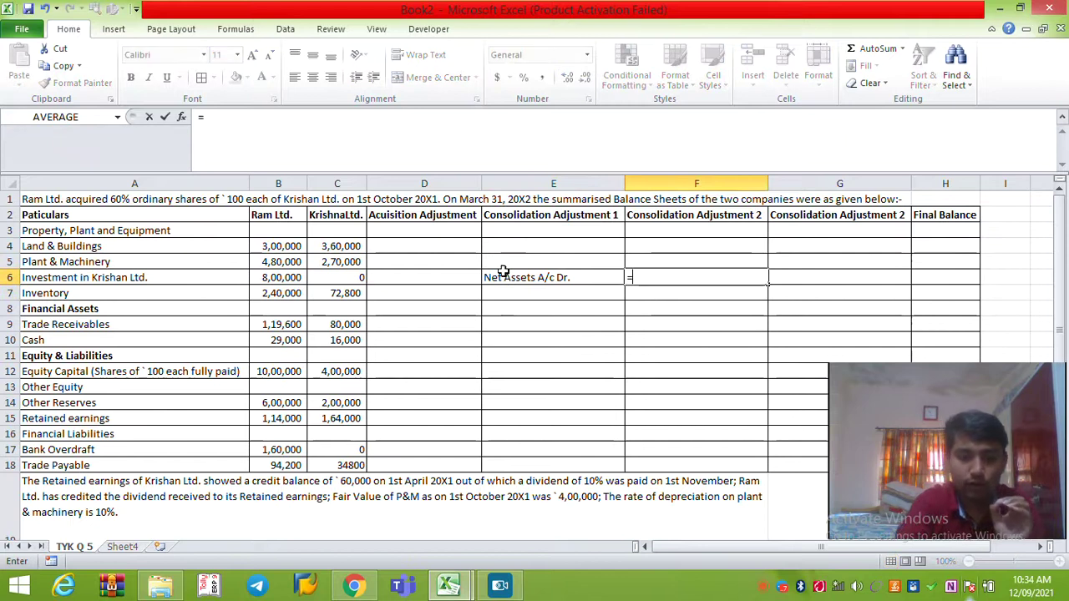
type("sum(")
key("Left")
key("Left")
key("Left")
key("Up")
key("Up")
key("shift+Down")
key("shift+Down")
key("shift+Down")
key("shift+Down")
key("shift+Down")
key("shift+Down")
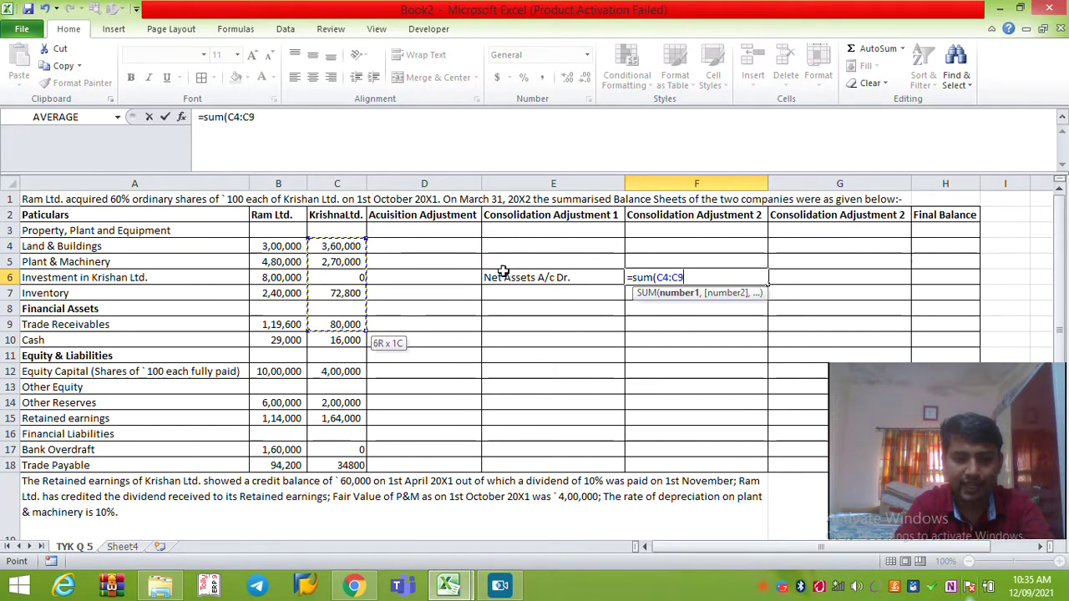
type(")")
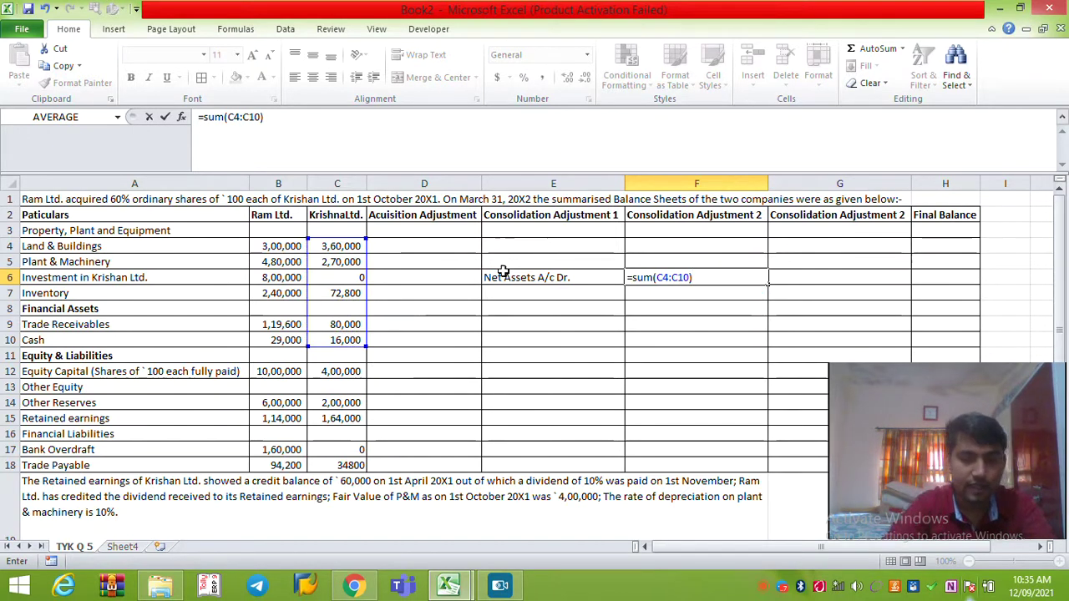
type("-")
left_click(341, 465)
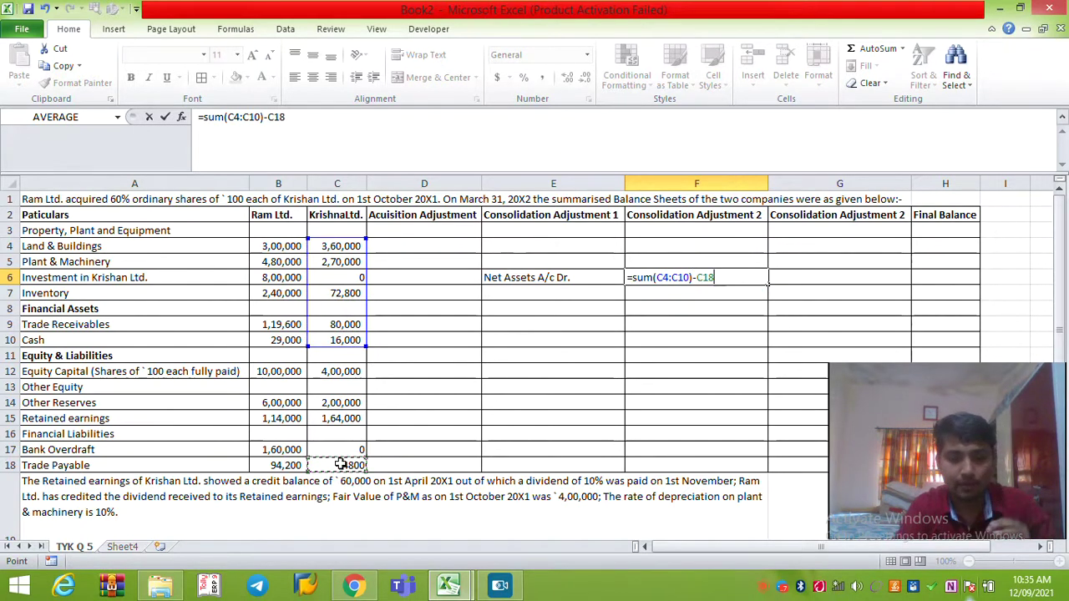
key("Return")
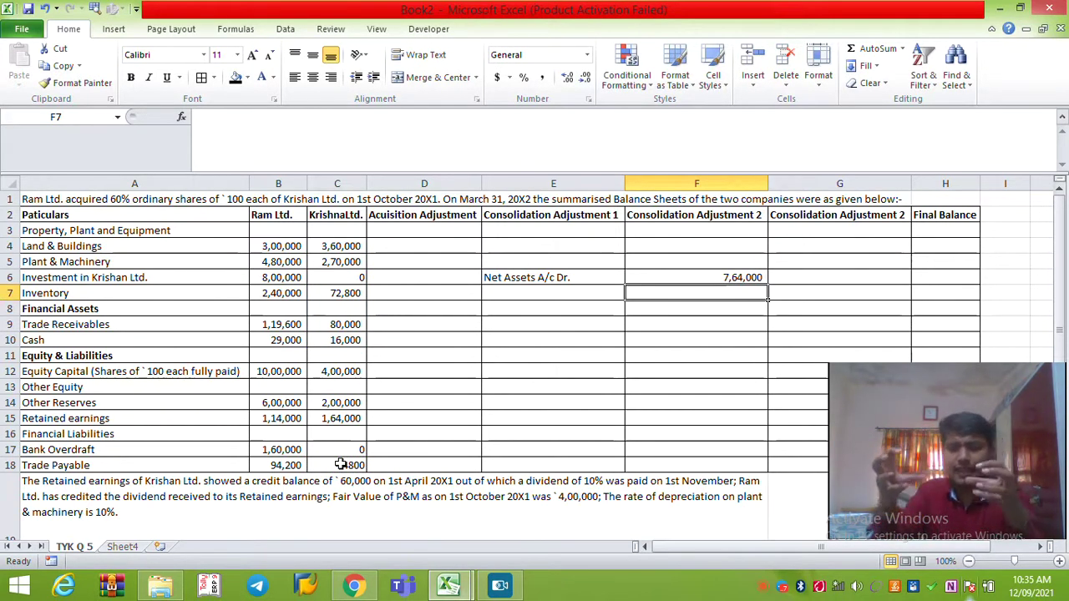
Add the indented credit line "To Equity A/C" in E7 and link its amount in F7 to F6.
key("Left")
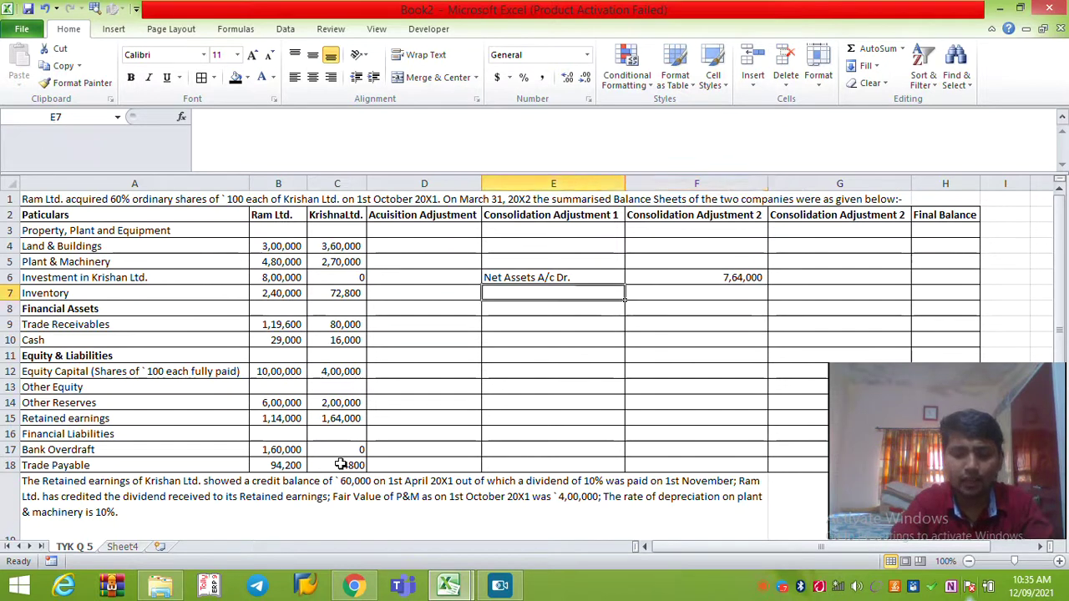
type("To Equity A/C")
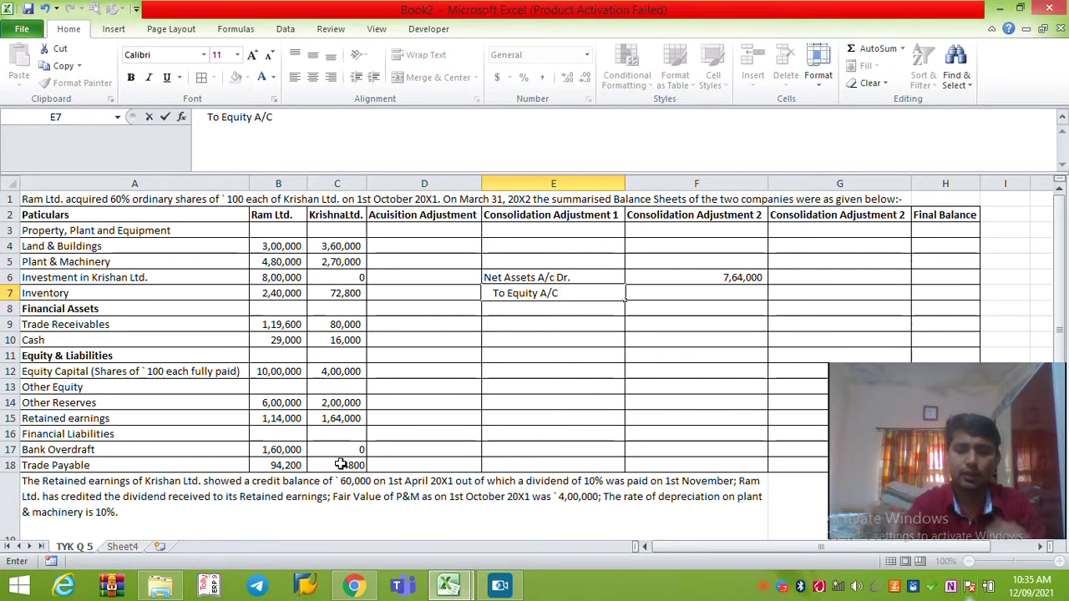
key("Tab")
type("=F6")
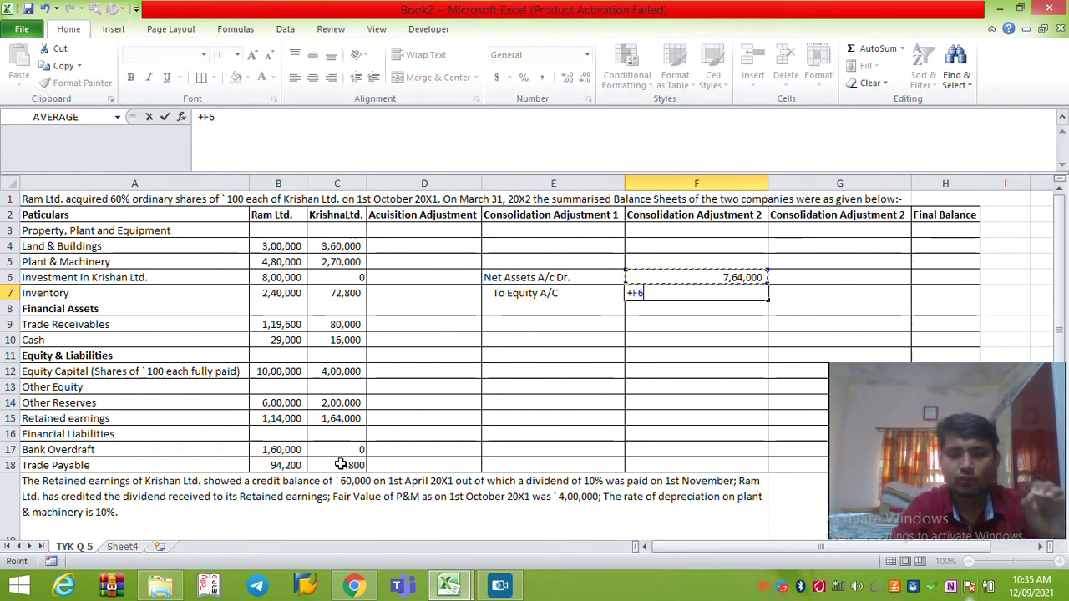
key("Return")
key("Up")
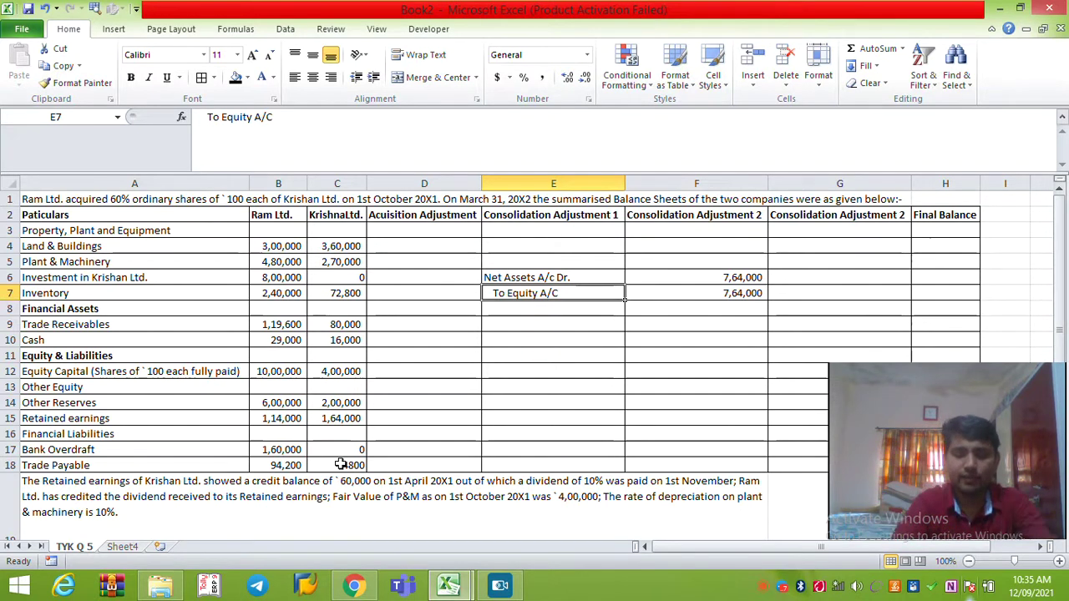
Start the second entry with "Equity A/c" in E9 and link its amount in F9 to F7.
key("Down")
key("Down")
key("Down")
key("Up")
type("Equity A/c")
key("Tab")
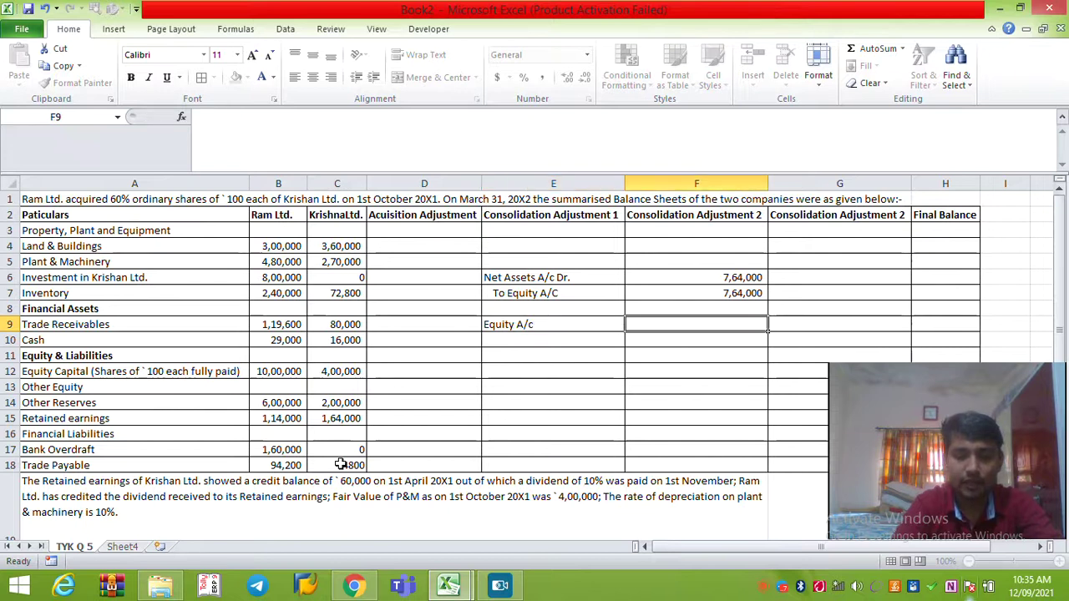
type("=F7")
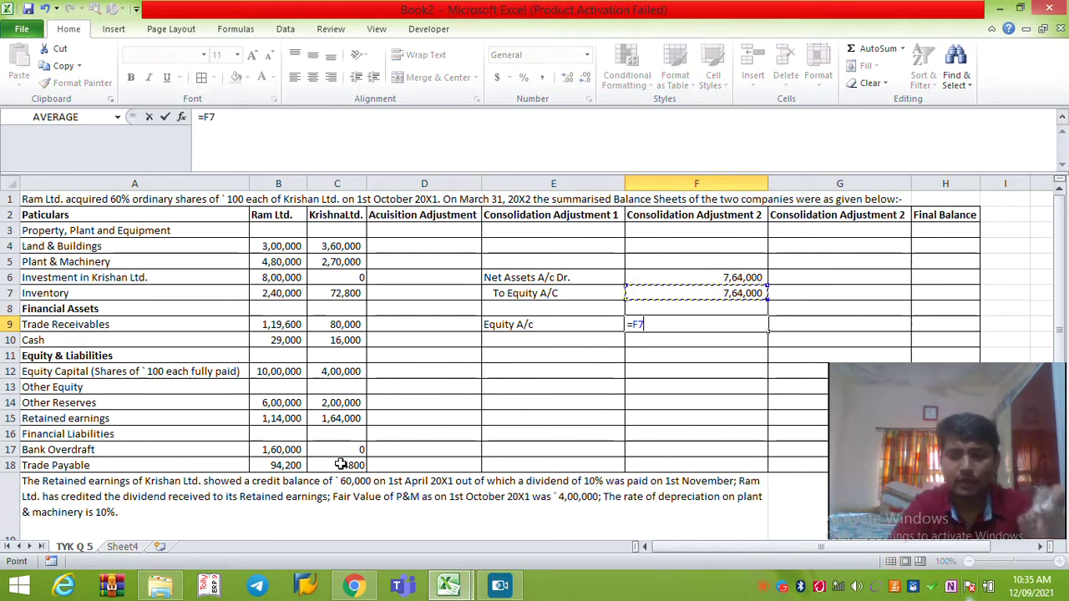
key("Return")
Enter the indented credit line "To Investment" in E10.
type("To")
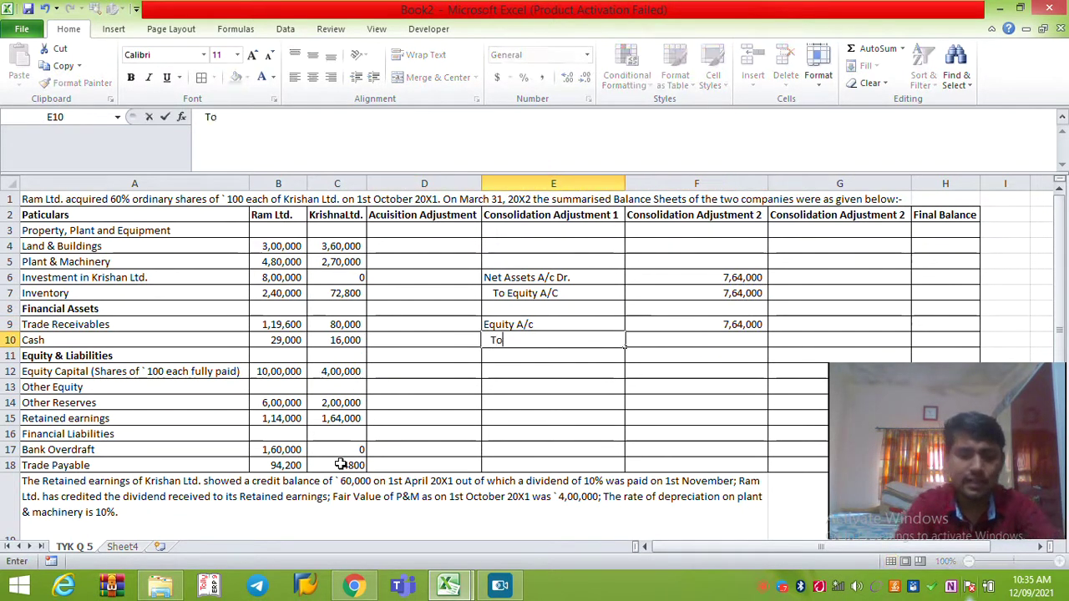
type(" Inv")
key("BackSpace")
key("BackSpace")
type("nvestment")
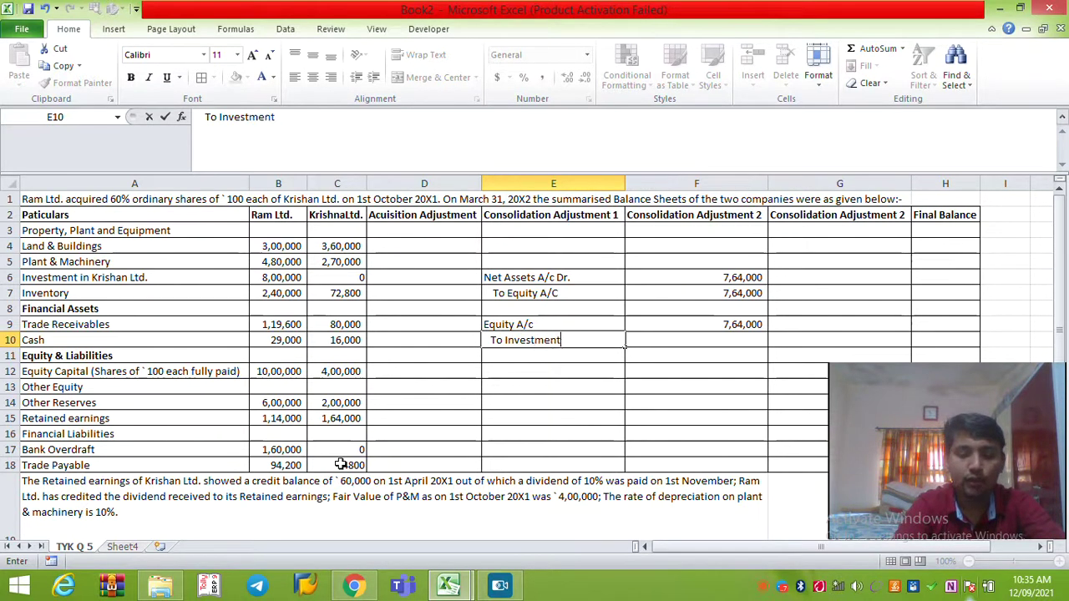
Link the investment amount in F10 to Ram Ltd.'s Investment in Krishan Ltd. figure in B6.
key("Tab")
key("Tab")
key("Left")
type("=")
key("Left")
key("Left")
key("Left")
key("Up")
key("Up")
key("Up")
key("Up")
key("Left")
key("Return")
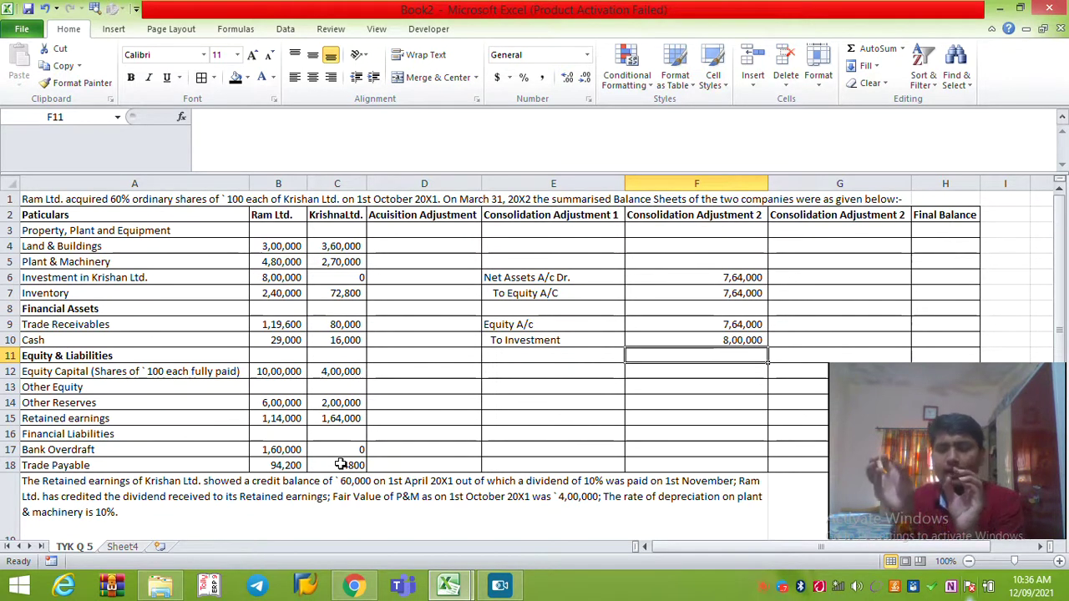
Add the indented credit line "To NCI" in E11 below the investment line.
key("Up")
key("Up")
key("Up")
key("Up")
key("Up")
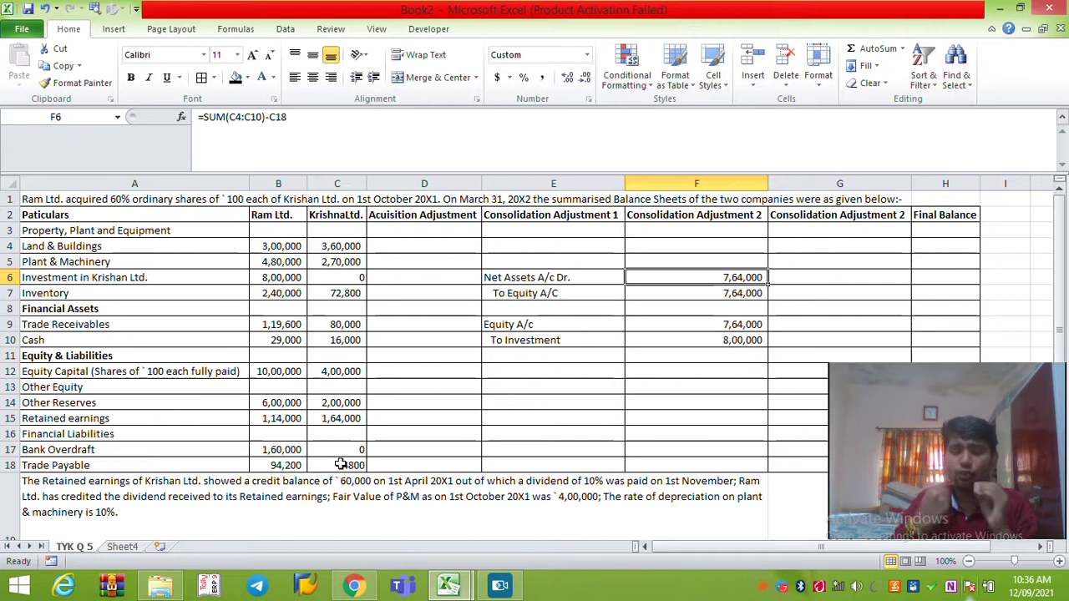
key("Down")
key("Down")
key("Down")
key("Down")
key("Left")
key("Down")
type("To NCI")
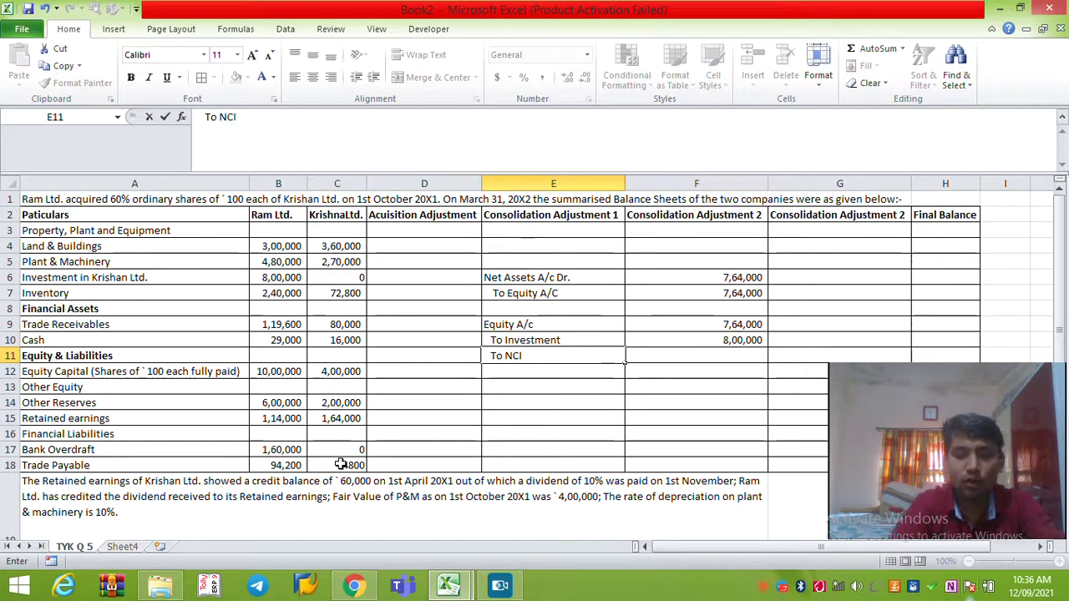
key("Right")
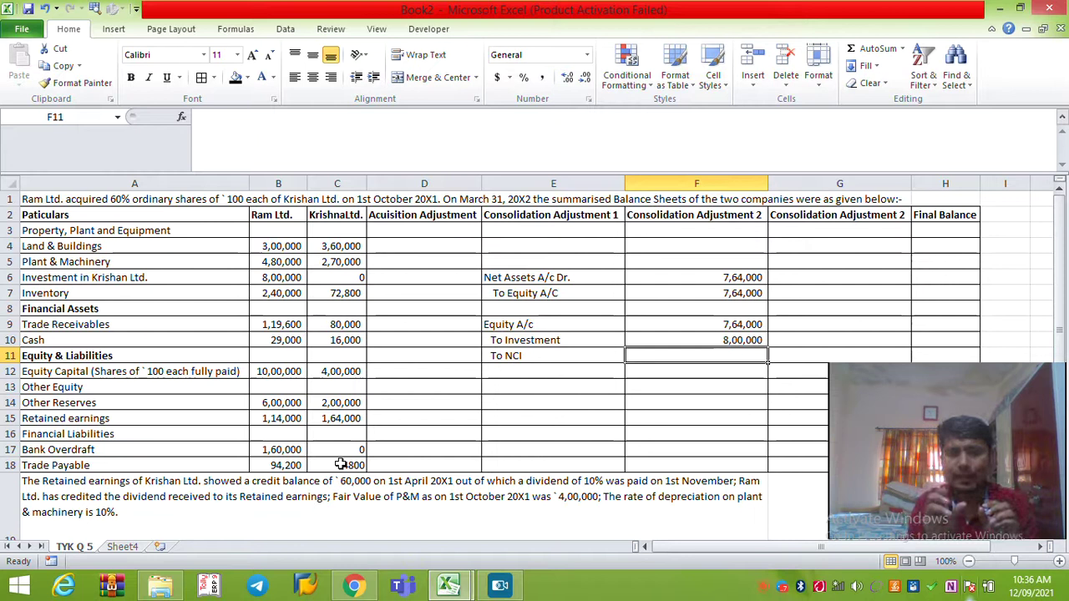
Change the share acquisition date in the A1 problem statement to 31 March 20X2.
key("ctrl+Home")
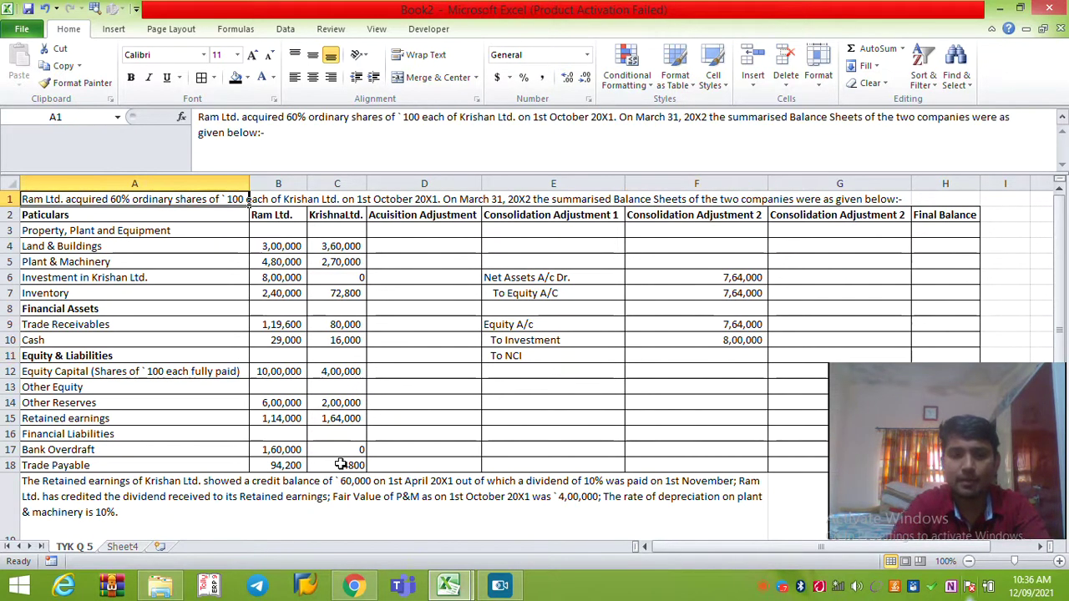
key("F2")
key("ctrl+Left")
key("ctrl+Left")
key("ctrl+Left")
key("ctrl+Left")
key("ctrl+shift+Left")
key("ctrl+shift+Left")
key("ctrl+shift+Left")
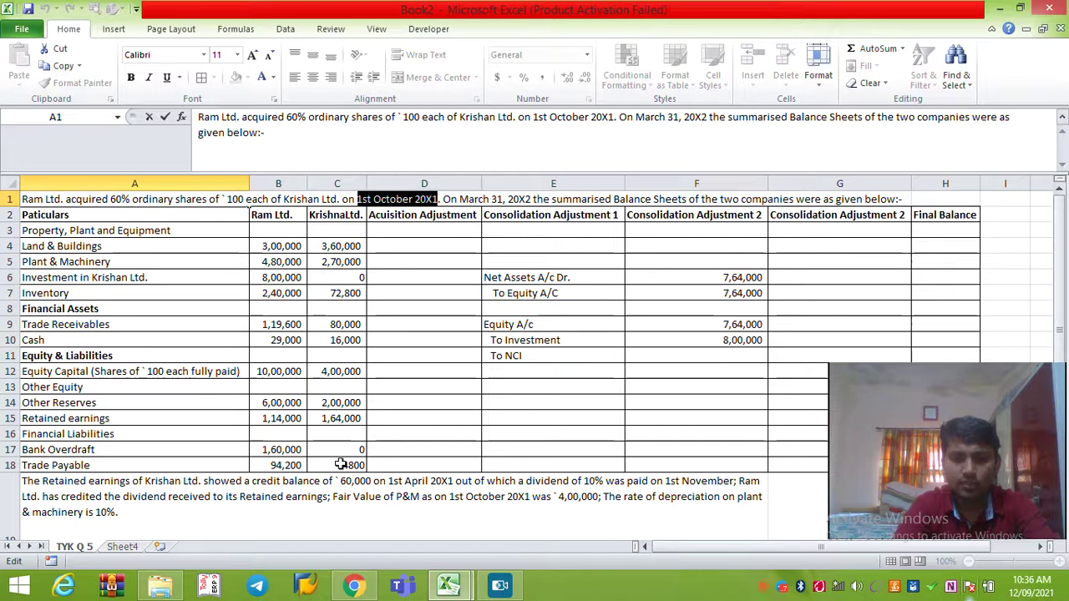
type("31 March 20")
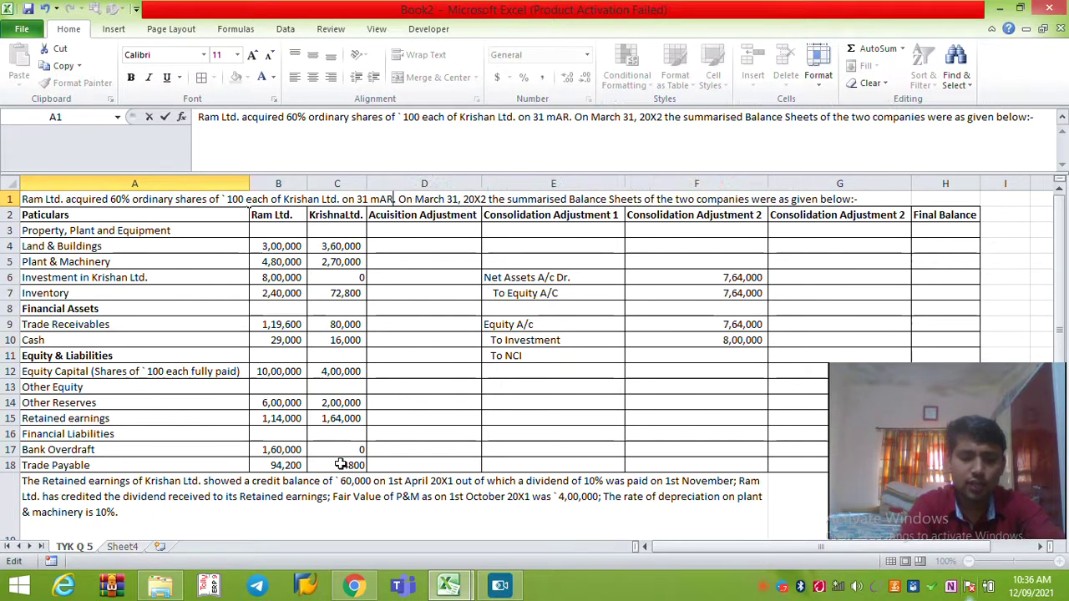
type("X2")
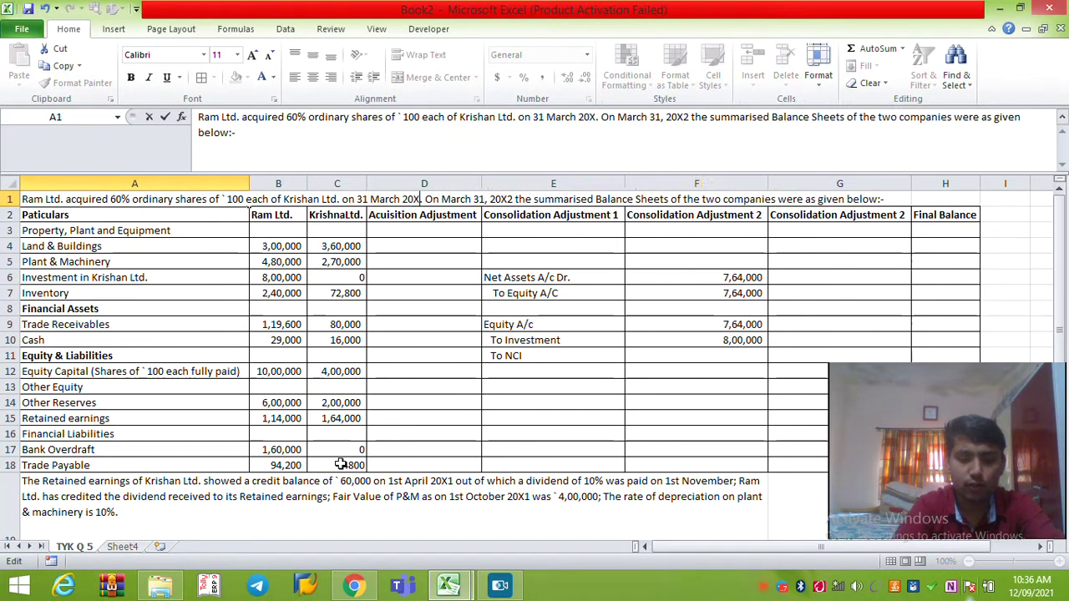
key("Return")
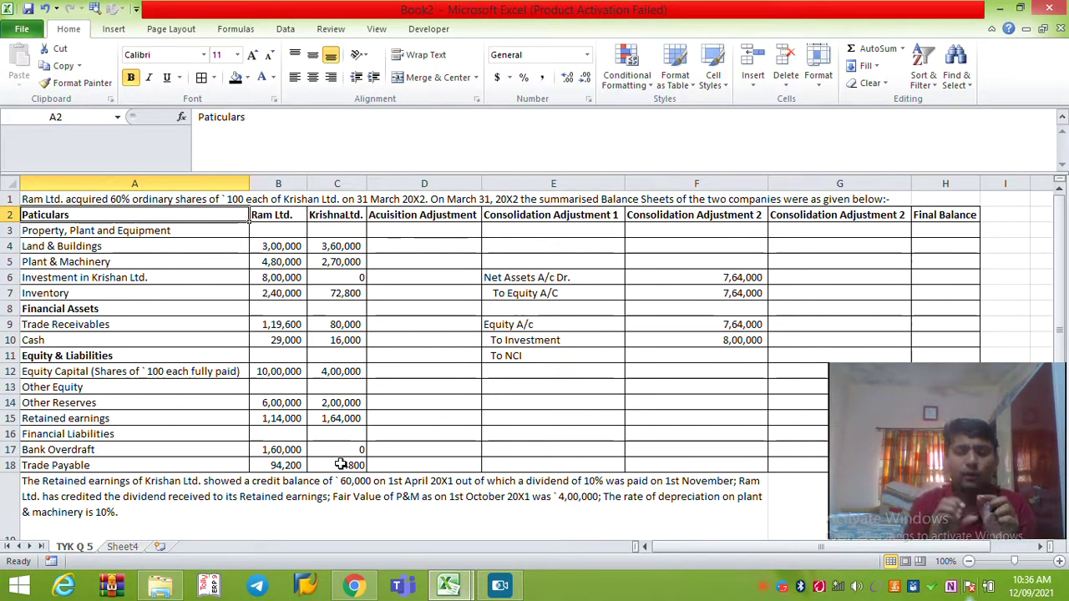
Calculate the NCI amount in F11 as 40% of the equity amount, using =F9*40%.
left_click(551, 358)
key("Right")
type("=")
key("Up")
key("Up")
type("*40%")
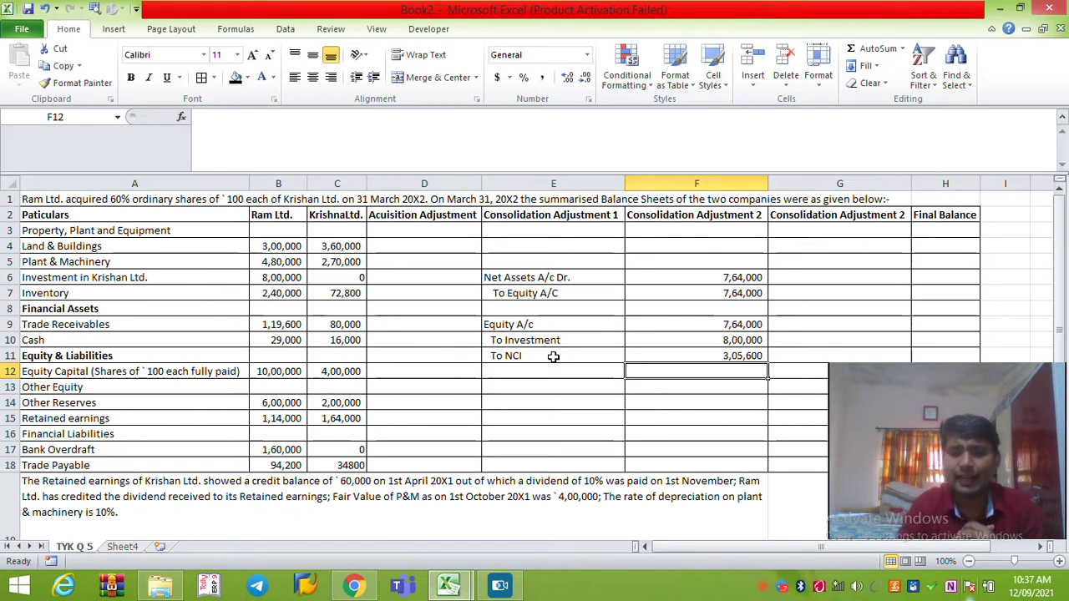
key("Up")
key("Up")
key("Up")
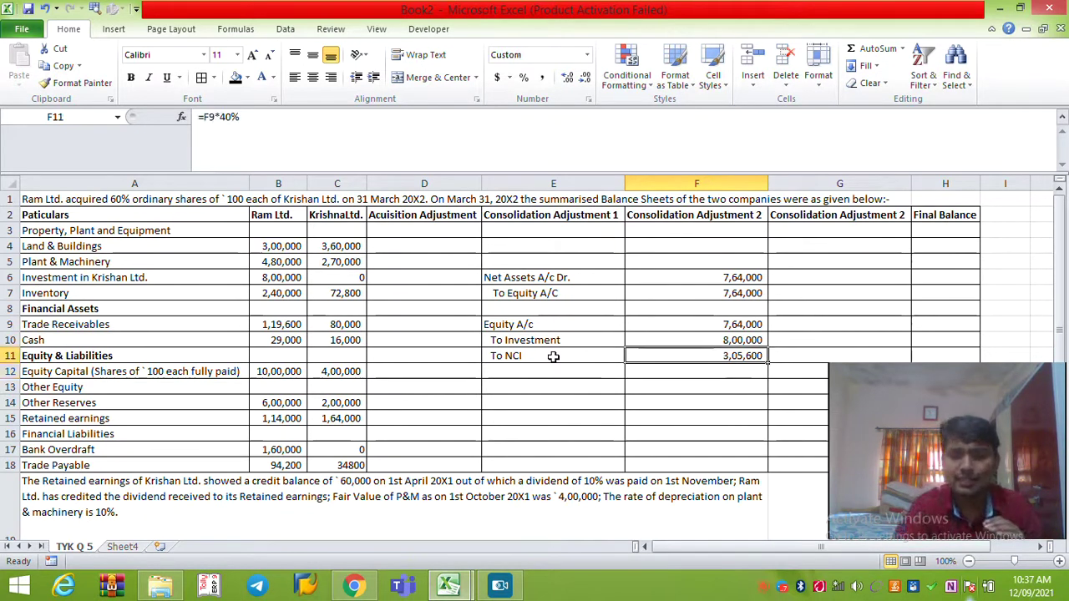
key("Left")
key("shift+Down")
key("shift+Down")
key("shift+Right")
key("ctrl+c")
key("Down")
key("Up")
key("Escape")
Move the Equity, Investment and NCI lines with their amounts from E9:F11 down one row to E10:F12.
key("shift+Down")
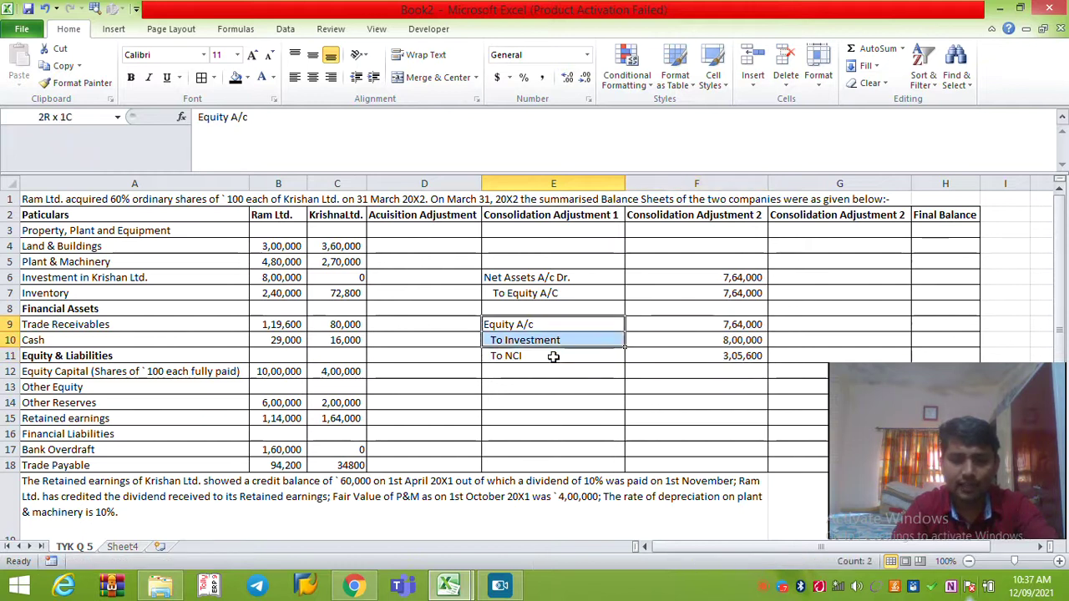
key("shift+Down")
key("shift+Down")
key("shift+Right")
key("shift+Up")
key("ctrl+c")
key("Down")
key("Return")
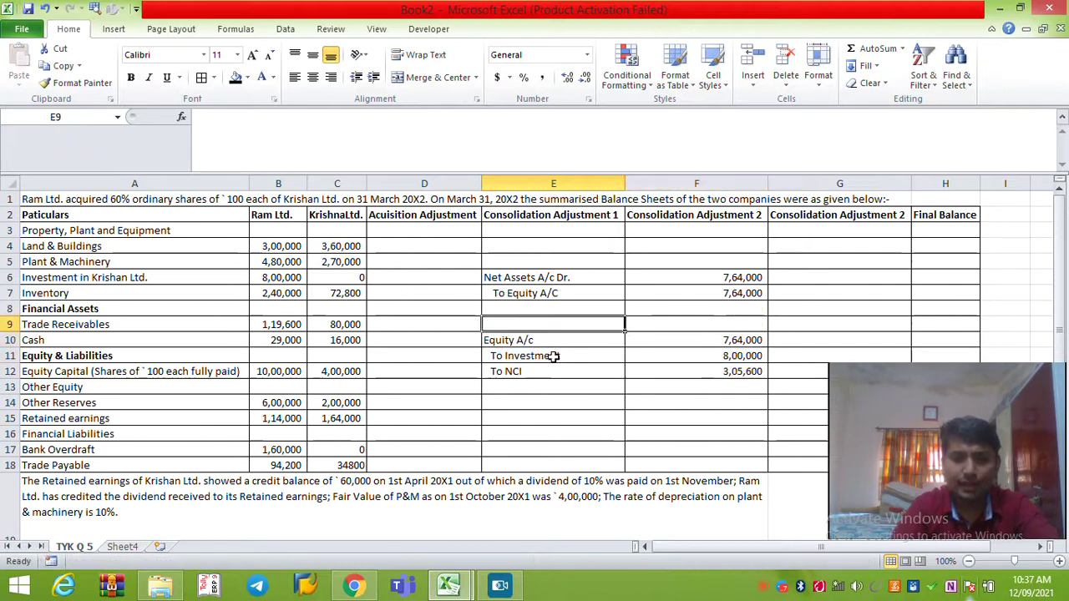
Enter the line "Goodwill A/c" in the freed cell E9.
key("Up")
type("Goodw")
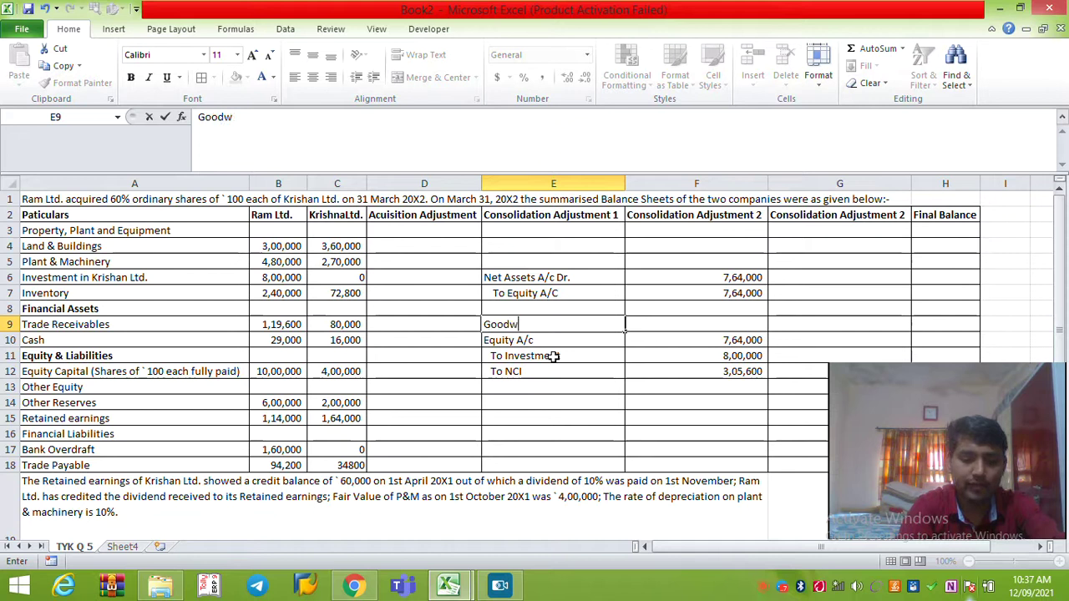
type("ill A/c")
key("Tab")
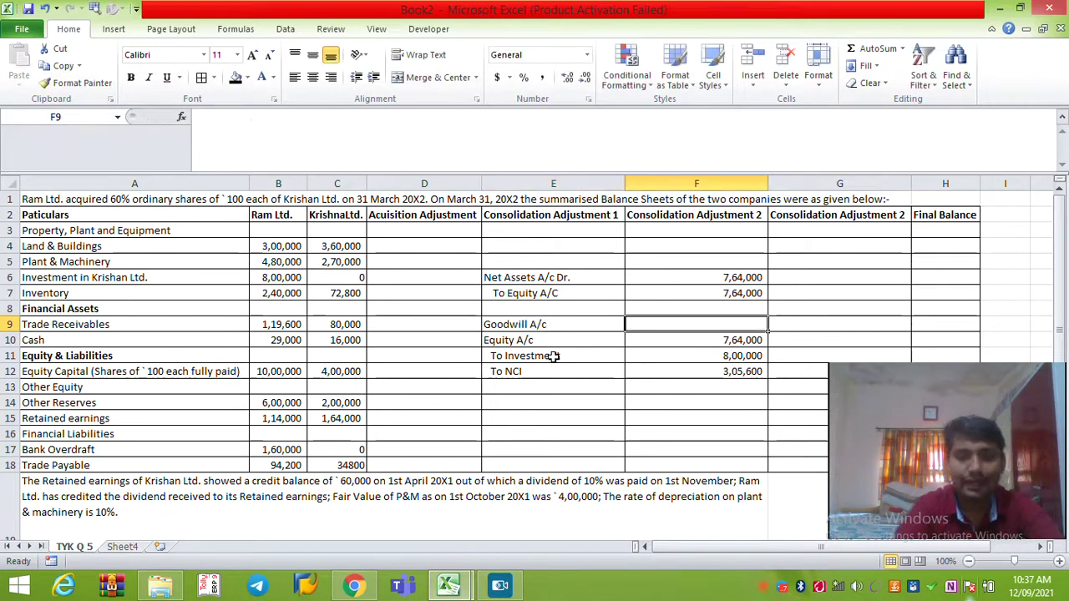
Calculate goodwill in F9 as the investment amount plus NCI minus the equity amount.
type("=")
key("Down")
key("Down")
type("+")
key("Down")
key("Down")
key("Right")
key("Down")
type("-")
key("Down")
key("Return")
key("Up")
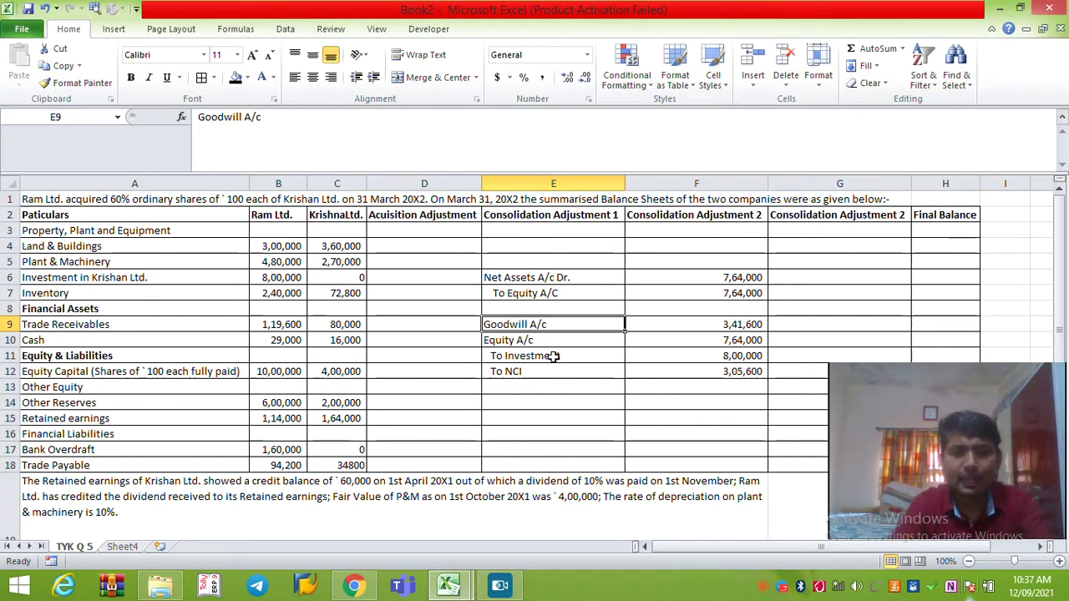
Select the two consolidation journal entries in E6:F12 to review them.
key("Up")
key("Up")
key("Up")
key("shift+Down")
key("shift+Down")
key("shift+Down")
key("shift+Down")
key("shift+Down")
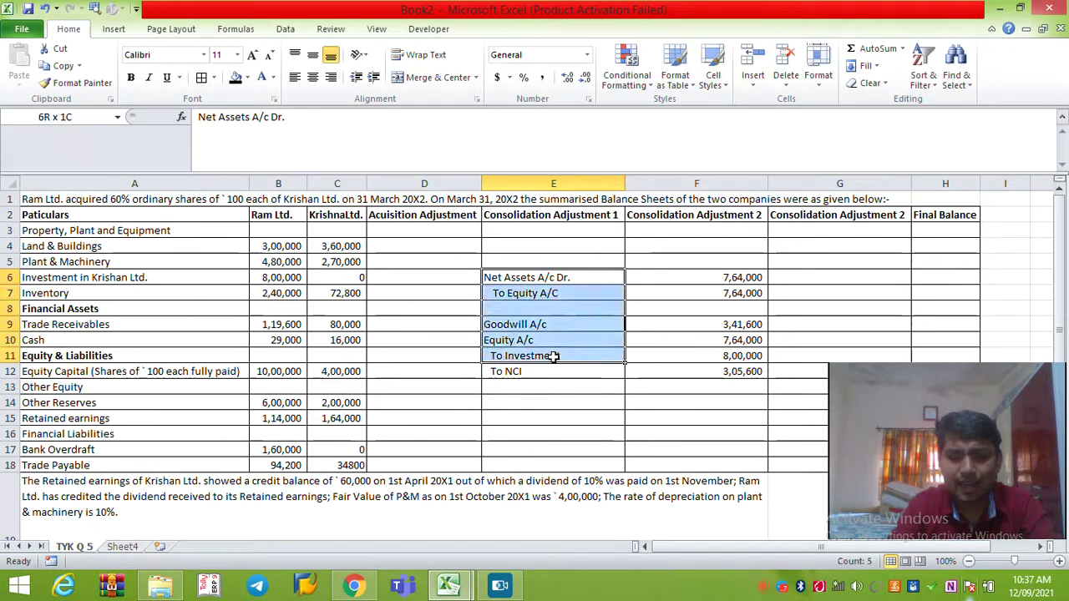
key("shift+Right")
key("shift+Down")
Select KrishnaLtd.'s equity capital, other reserves and retained earnings in C12:C15 to check their sum.
key("Left")
key("Left")
key("Down")
key("Down")
key("Down")
key("Down")
key("Down")
key("Down")
key("shift+Down")
key("shift+Down")
key("shift+Down")
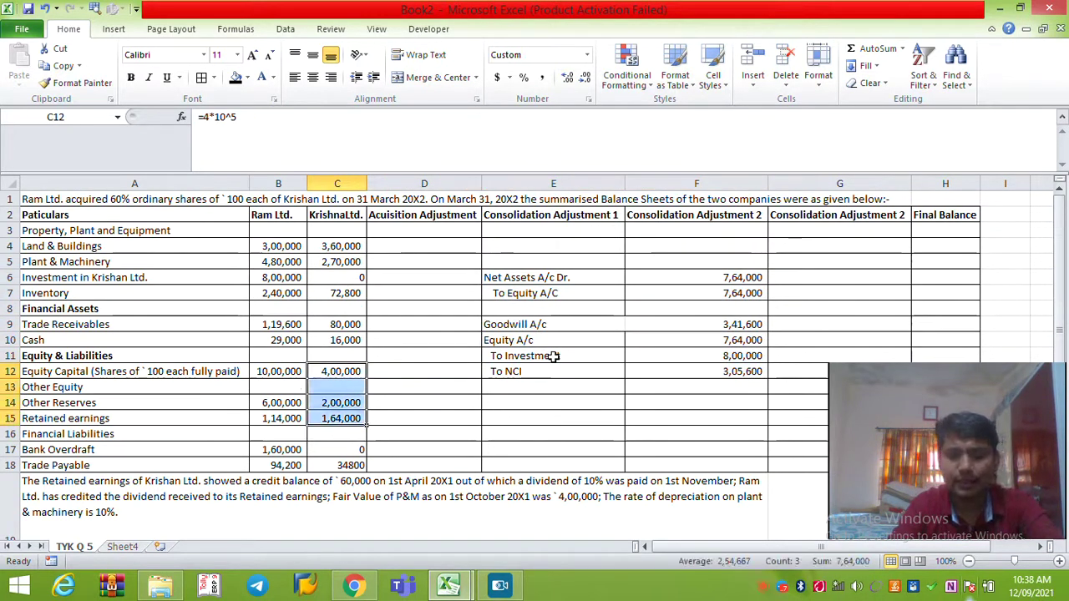
Clear the two consolidation journal entries from E6:F12.
left_click(796, 579)
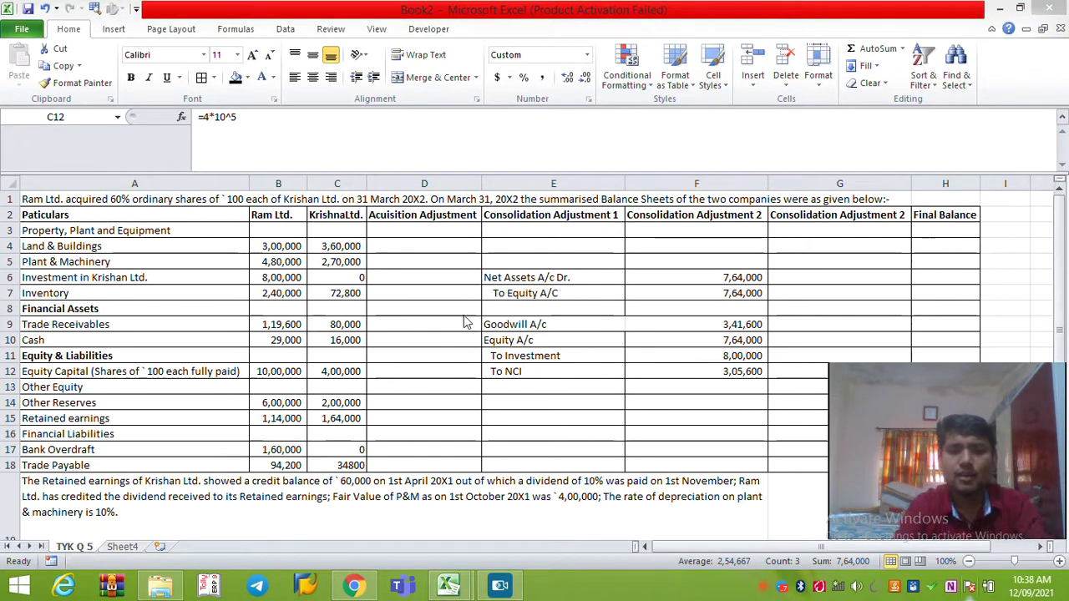
left_click(360, 354)
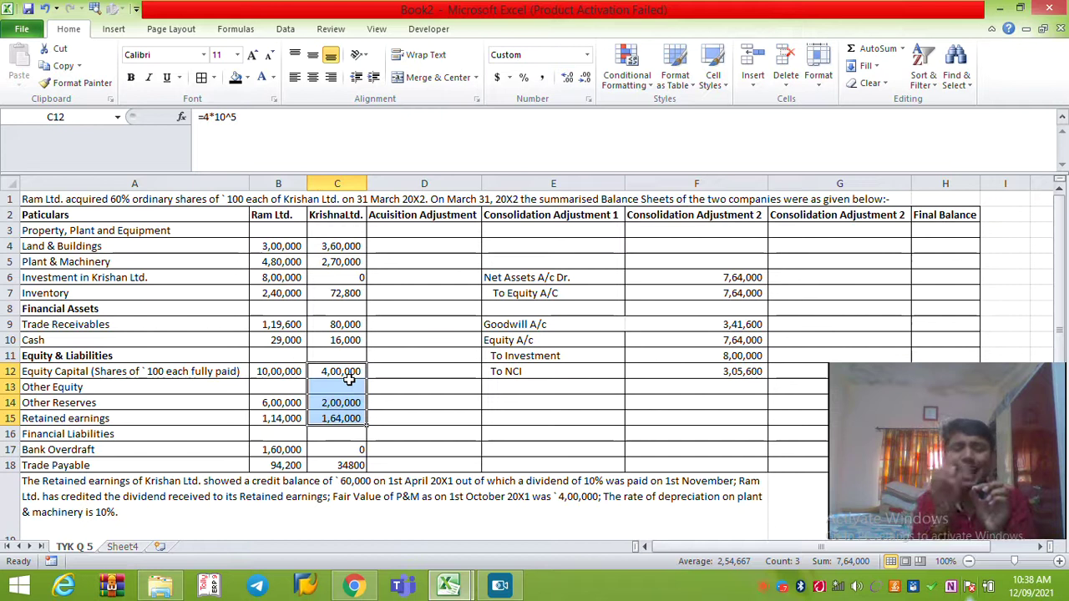
left_click_drag(494, 277, 720, 372)
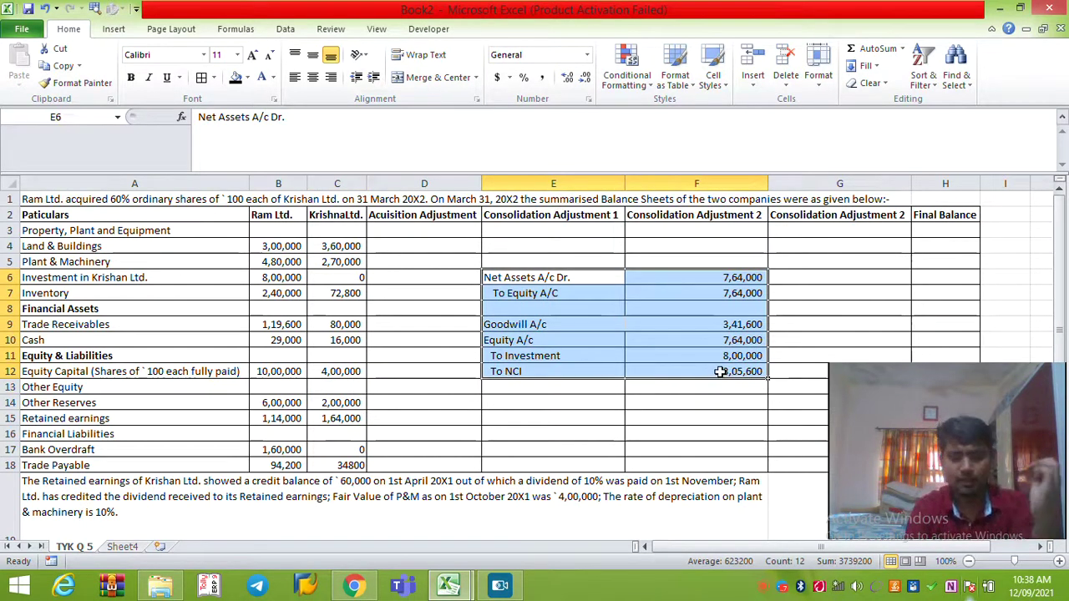
key("Delete")
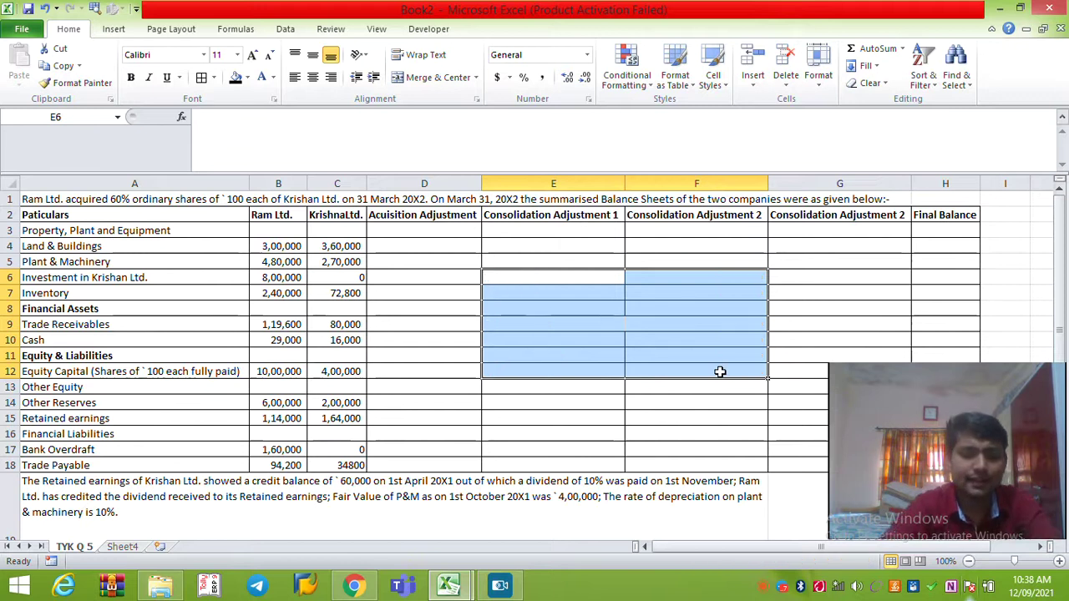
Enter "Opening Total Equity" in A5 of Sheet4's Equity Analysis table and autofit the column to it.
key("ctrl+Page_Down")
key("Home")
key("Down")
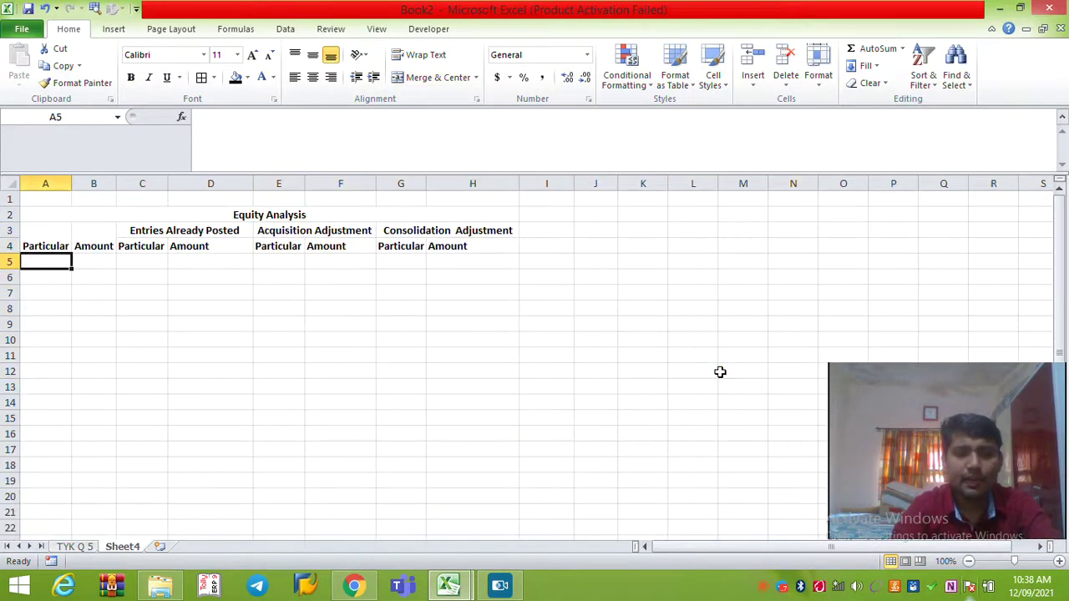
type("Op")
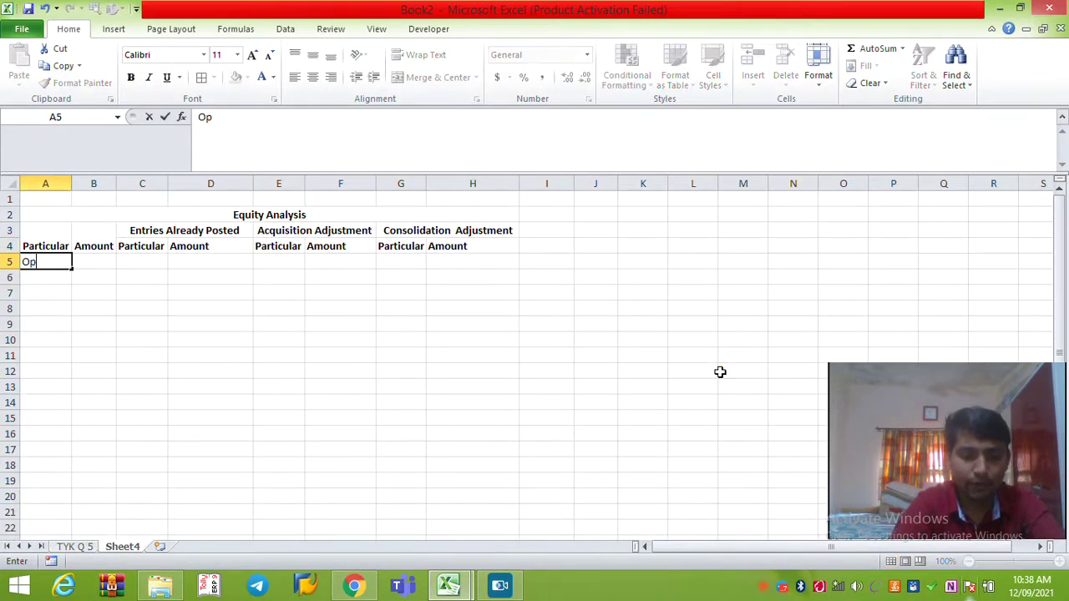
type("enin g ===")
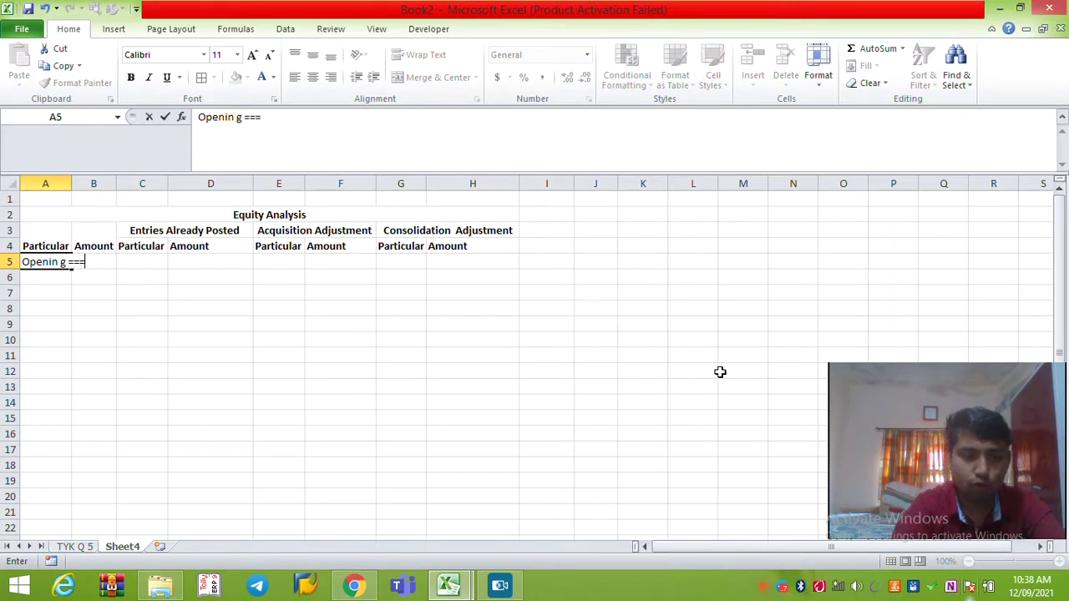
key("BackSpace")
key("BackSpace")
type("g Total Equity")
key("Return")
key("Up")
key("alt+o")
key("c")
key("a")
In B5, sum KrishnaLtd.'s equity capital and other reserves from C12:C14 of the TYK Q 5 sheet.
key("Right")
type("+")
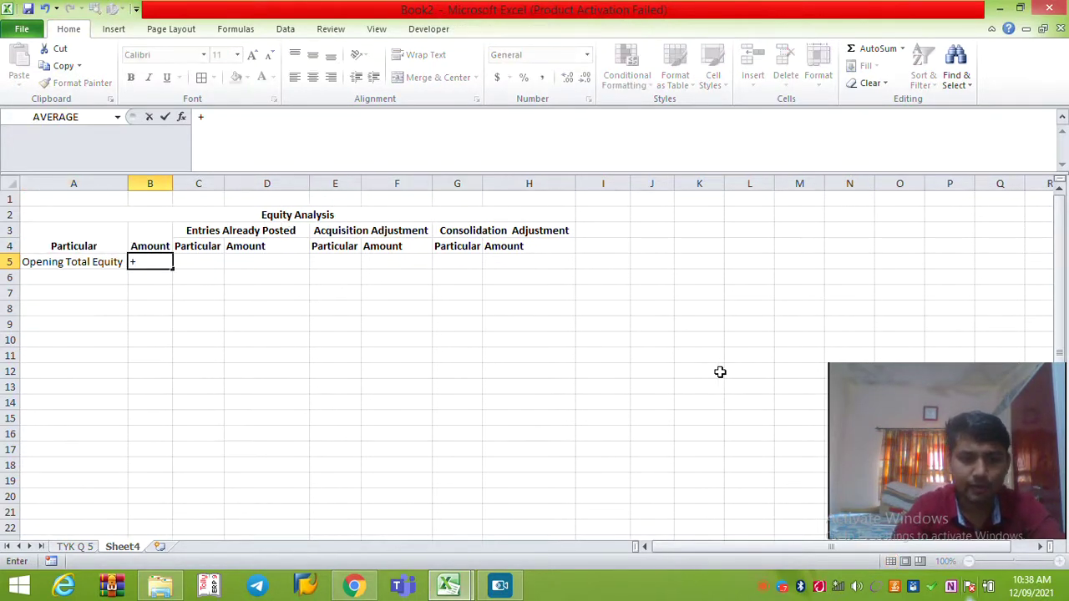
type("=su")
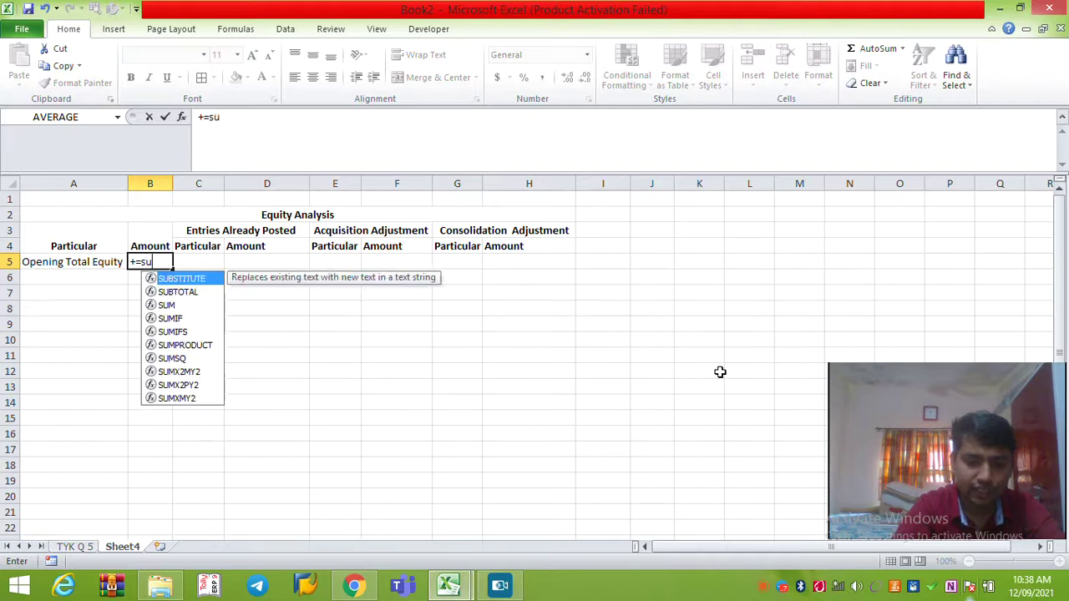
type("m(")
key("ctrl+Page_Up")
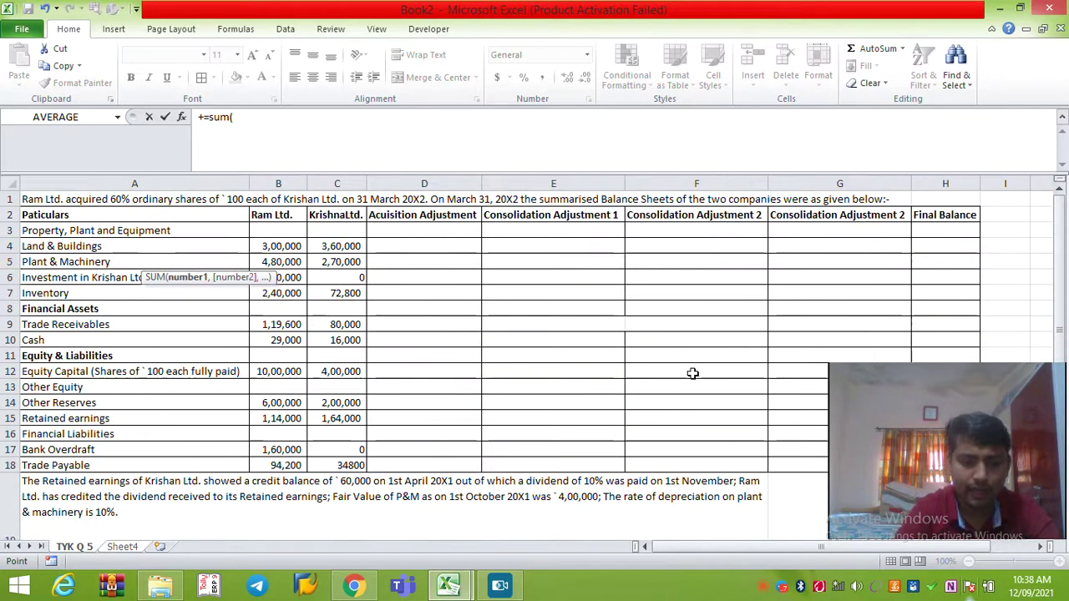
left_click_drag(348, 370, 346, 403)
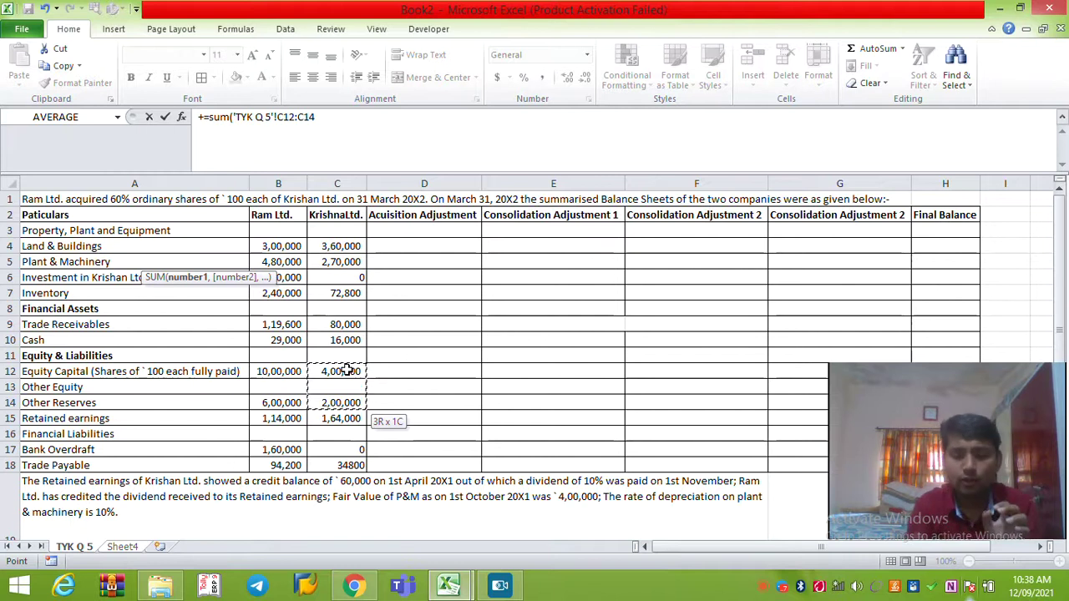
key("Return")
key("Return")
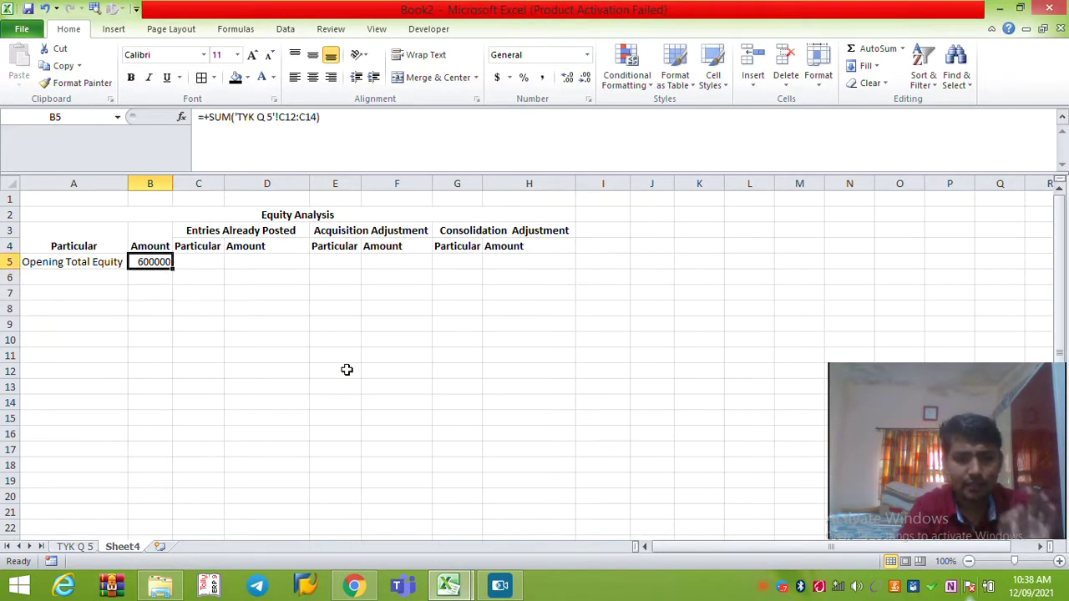
Check the opening retained earnings in the TYK Q 5 notes and add 60000 to the total equity formula in Sheet4's B5.
key("ctrl+Page_Up")
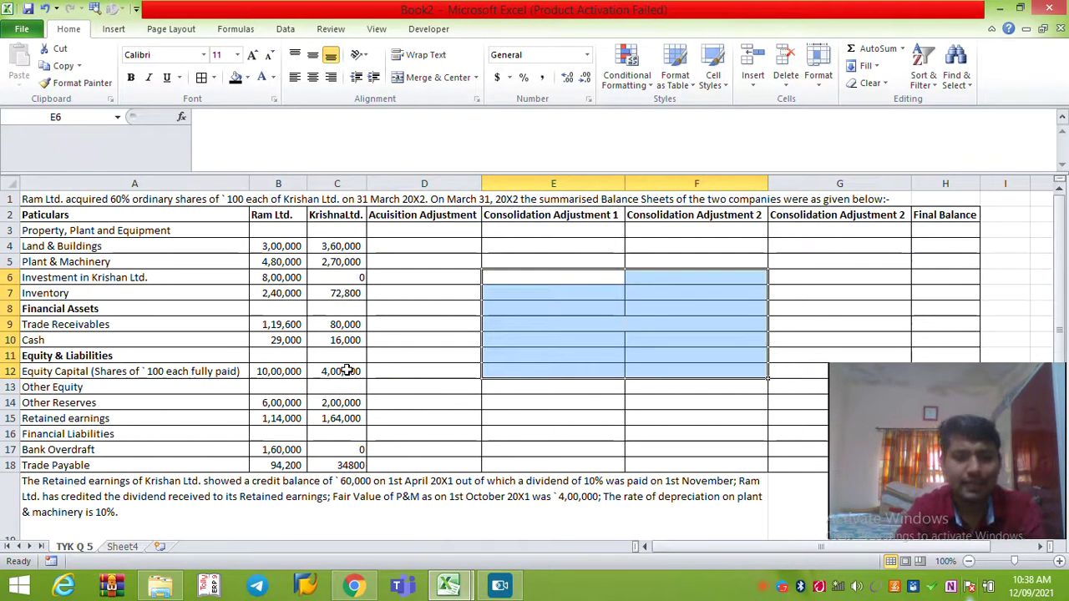
left_click(394, 506)
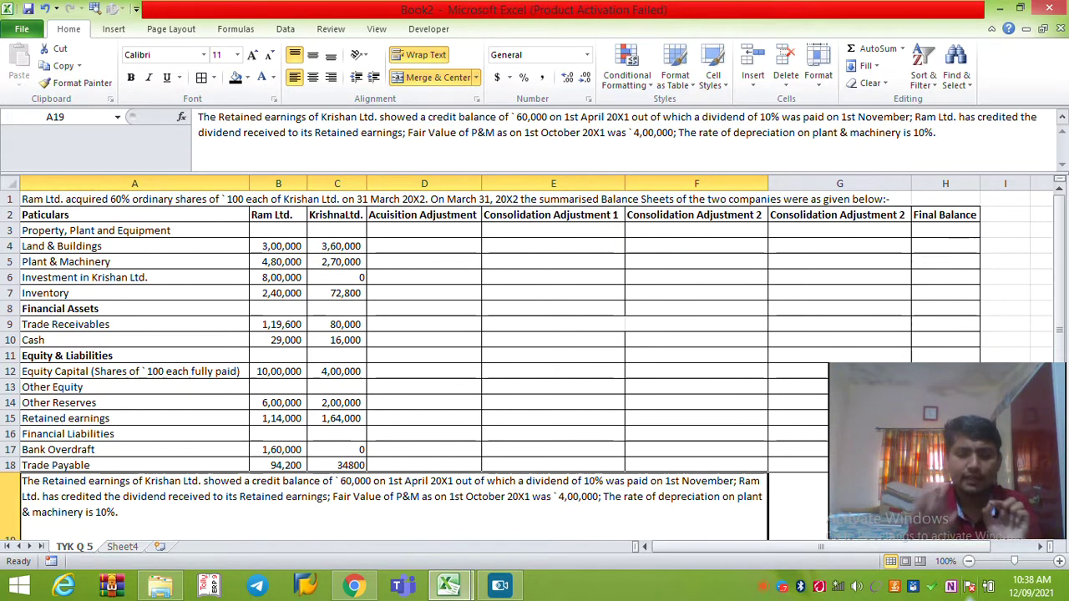
key("ctrl+Page_Down")
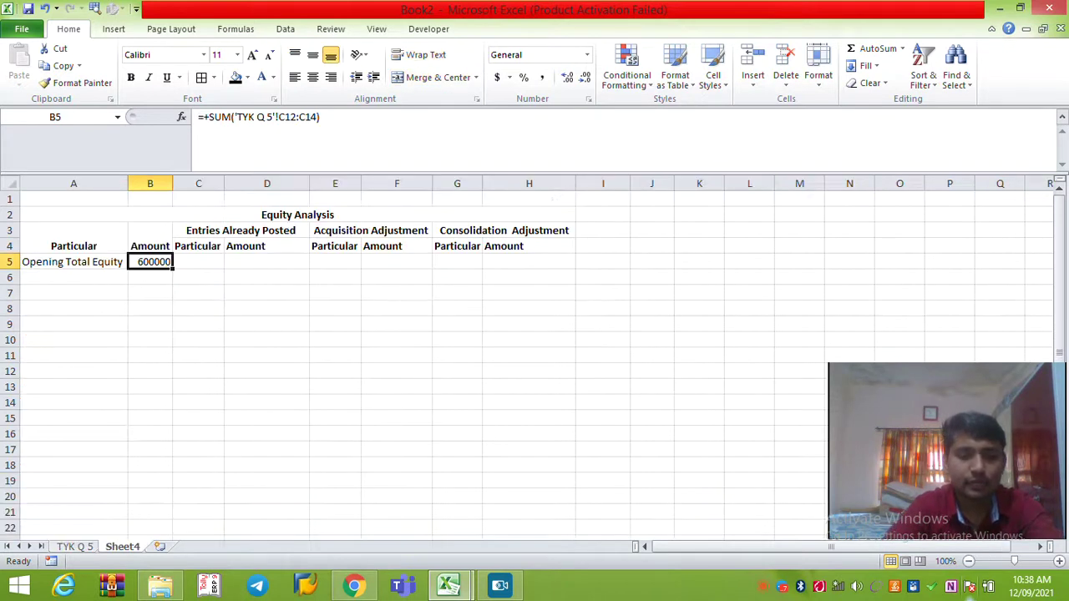
key("F2")
type("+60000")
key("Return")
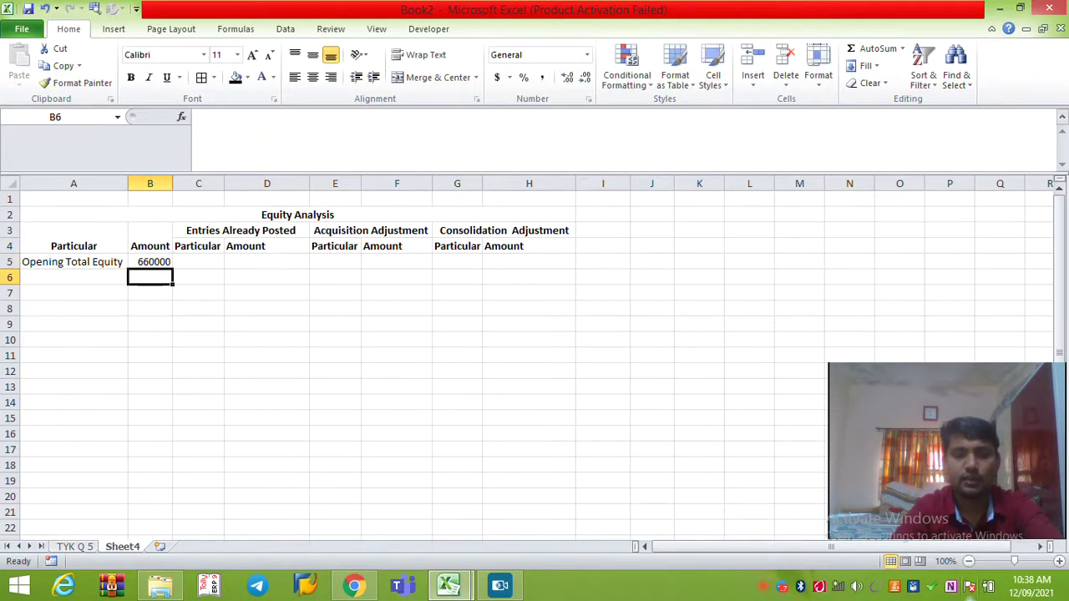
Review KrishnaLtd.'s equity capital, other reserves and retained earnings on TYK Q 5, along with the retained earnings note.
key("ctrl+Page_Up")
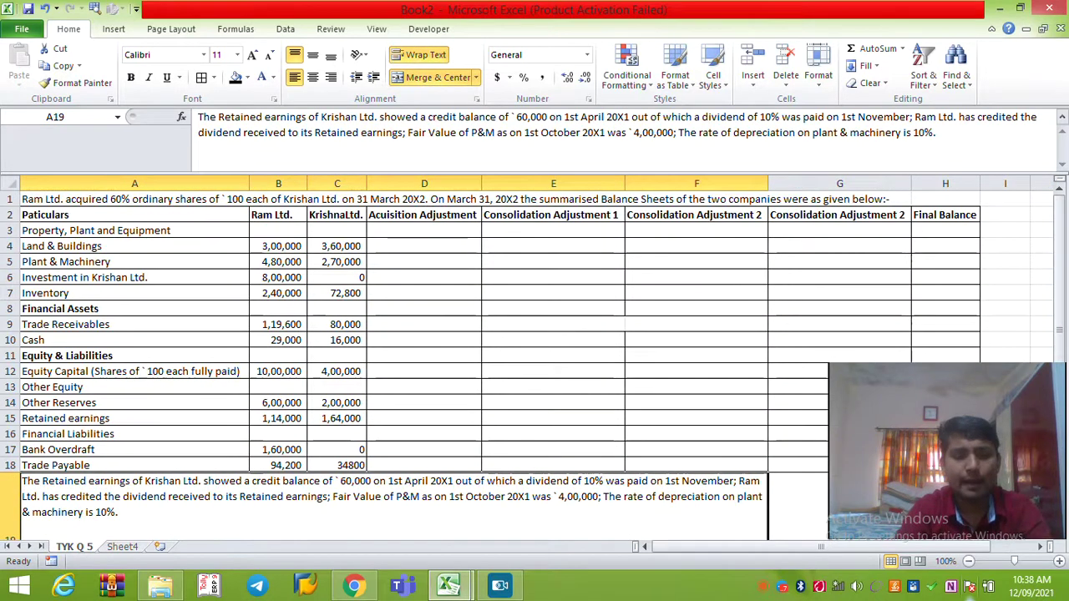
key("Up")
key("Up")
key("Up")
key("Up")
key("Up")
key("Up")
key("Up")
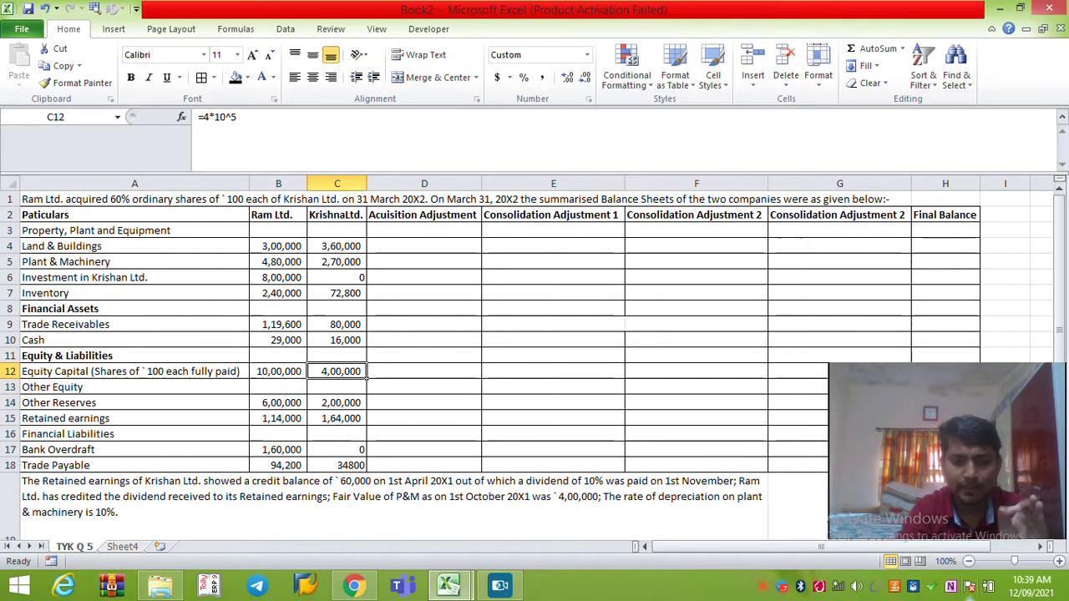
key("Down")
key("Down")
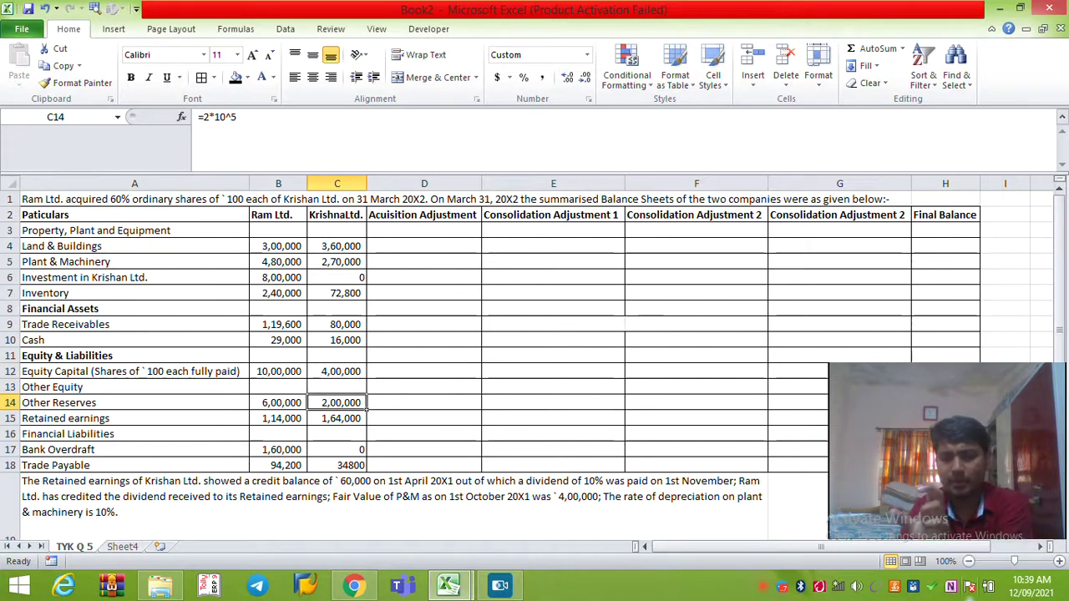
key("Down")
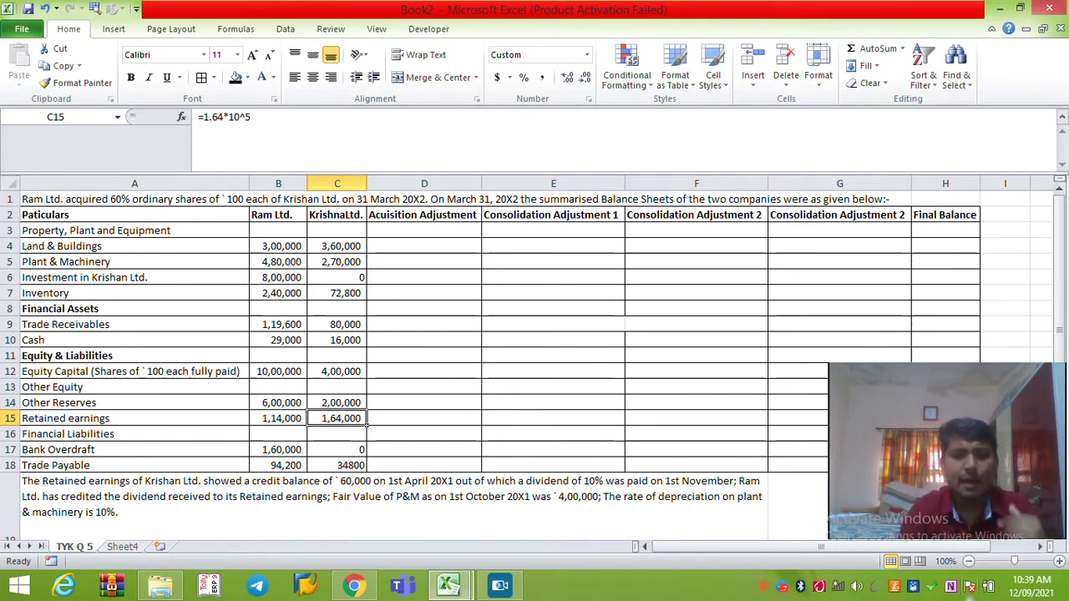
left_click(394, 505)
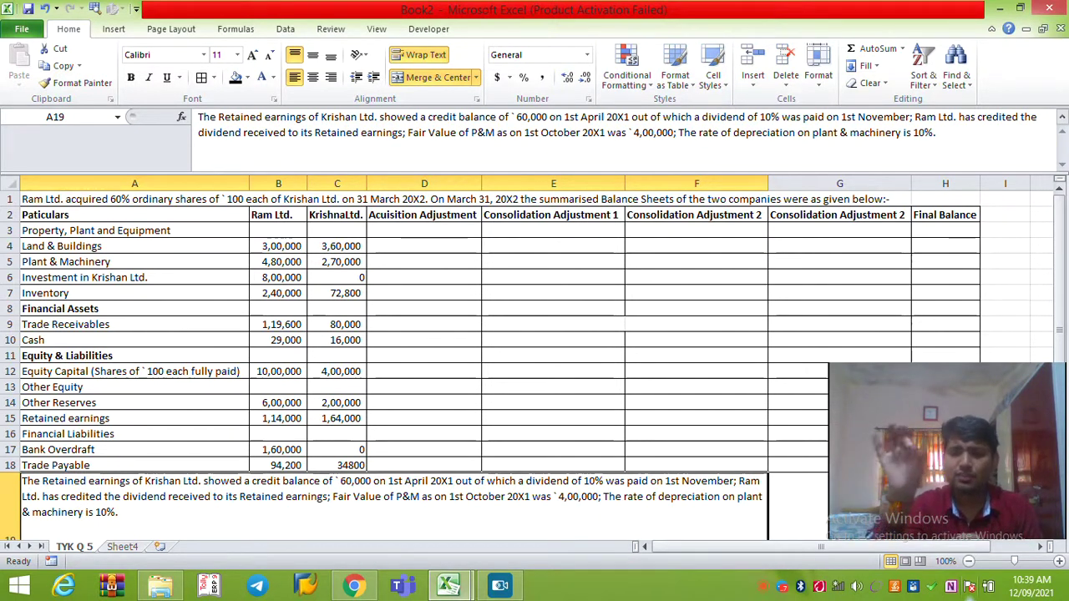
Append the date "(01.04.20X1)" to the Opening Total Equity label in Sheet4's A5 and autofit column A.
key("ctrl+Page_Down")
key("Left")
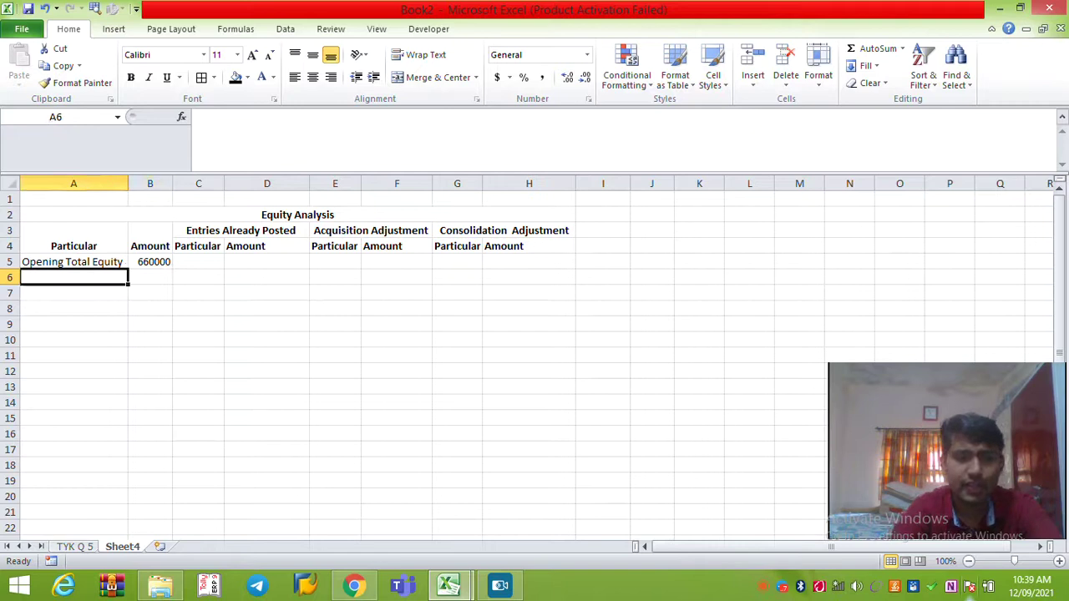
key("Up")
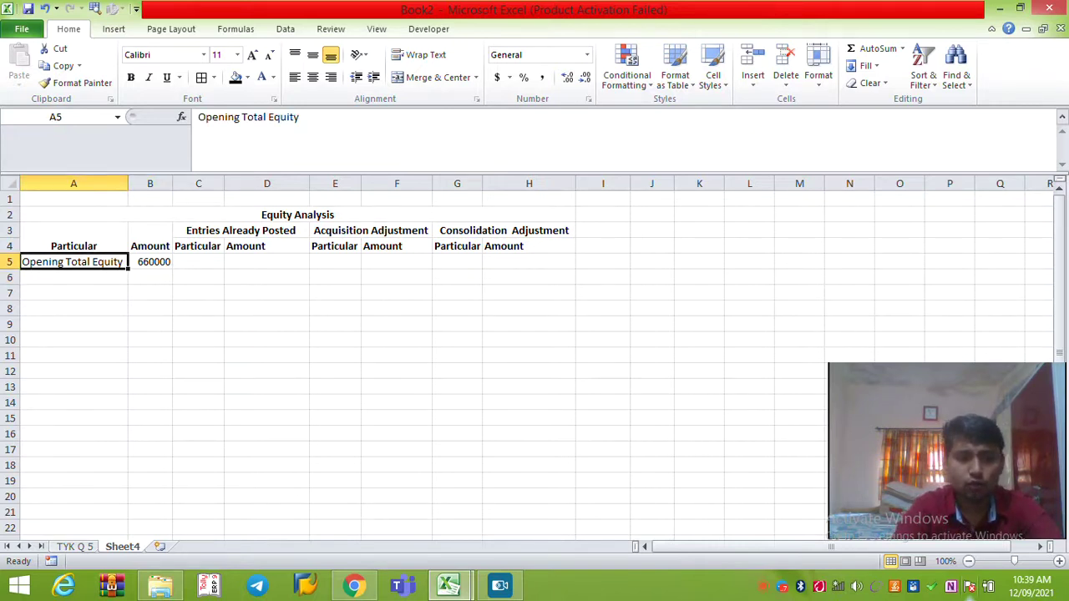
key("F2")
type("(0")
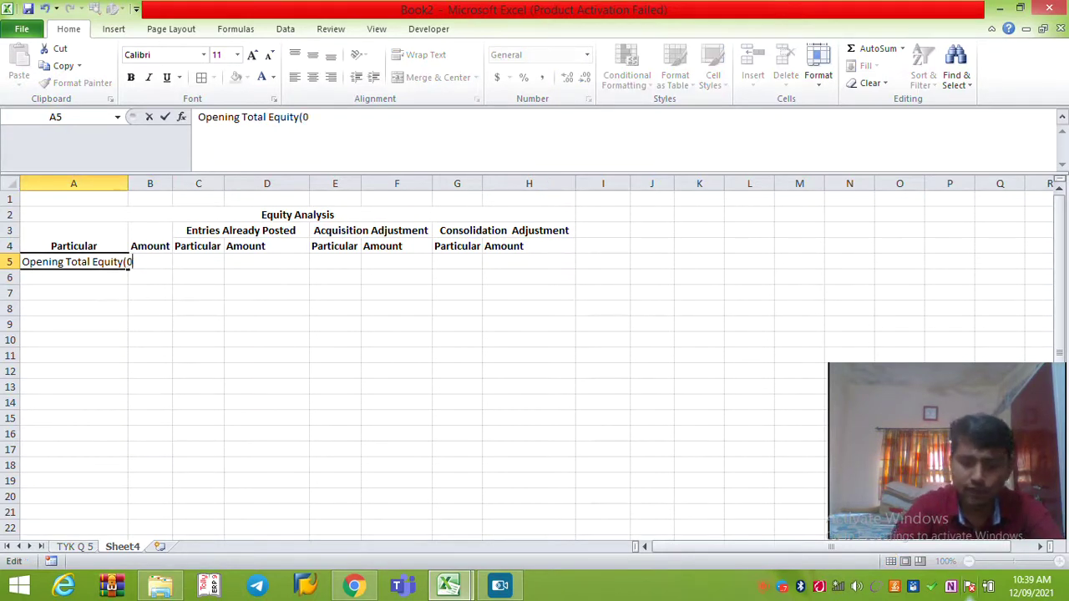
type("1.04.20X1)")
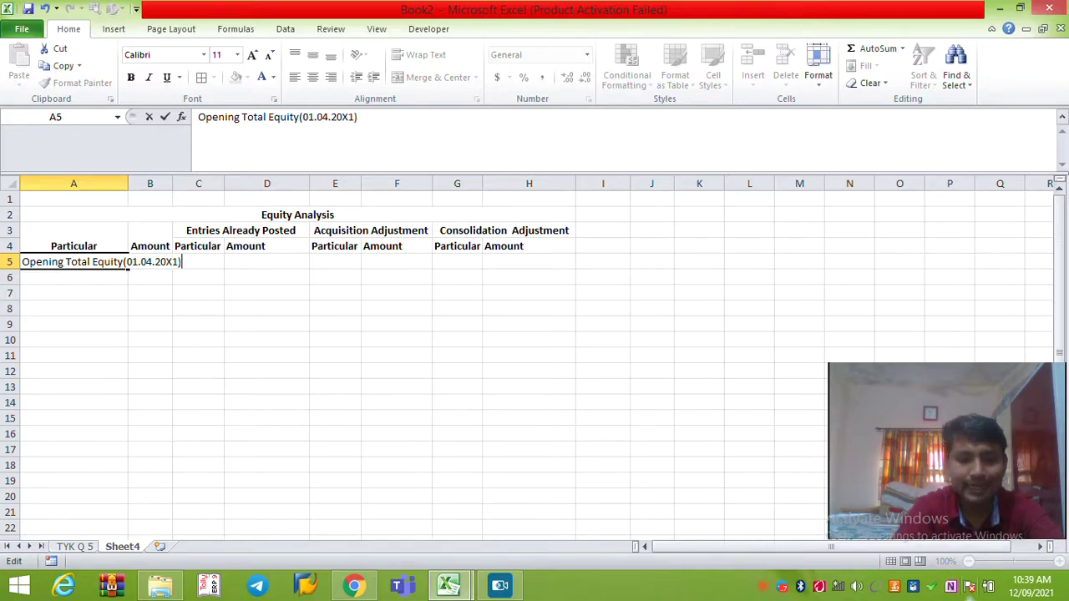
key("Return")
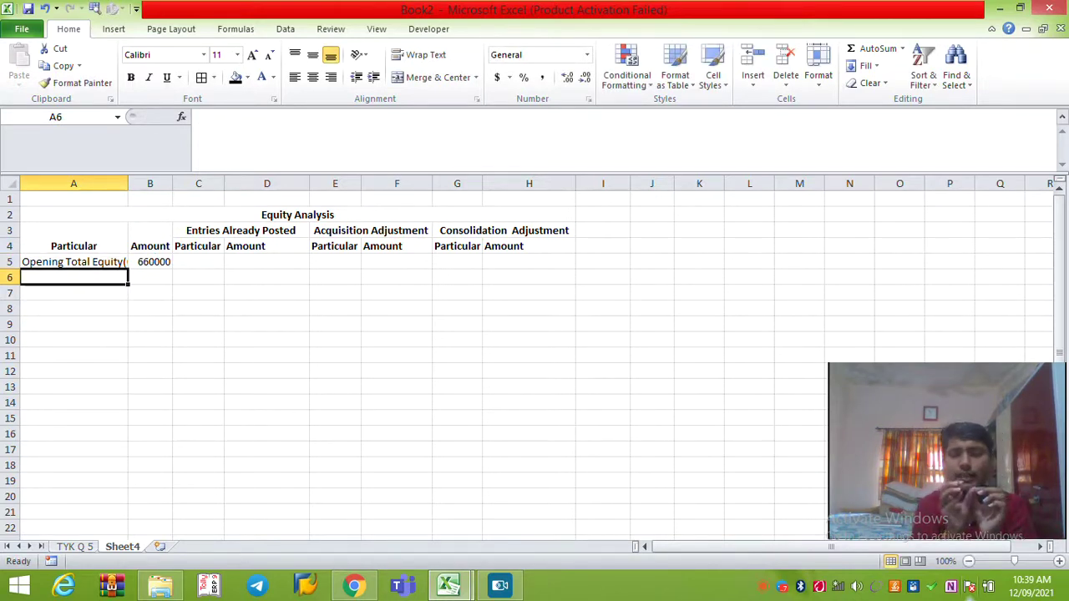
key("Up")
key("alt+o")
key("c")
key("a")
Enter the heading "Net Assets = Total Equity" in A1 above the Equity Analysis table.
key("ctrl+Home")
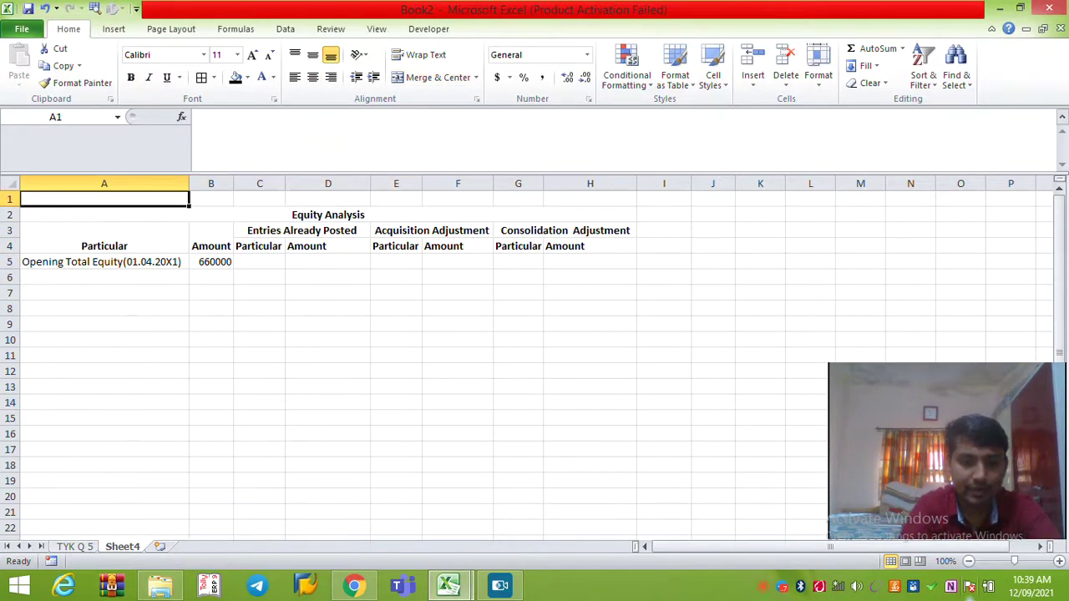
type("nET As")
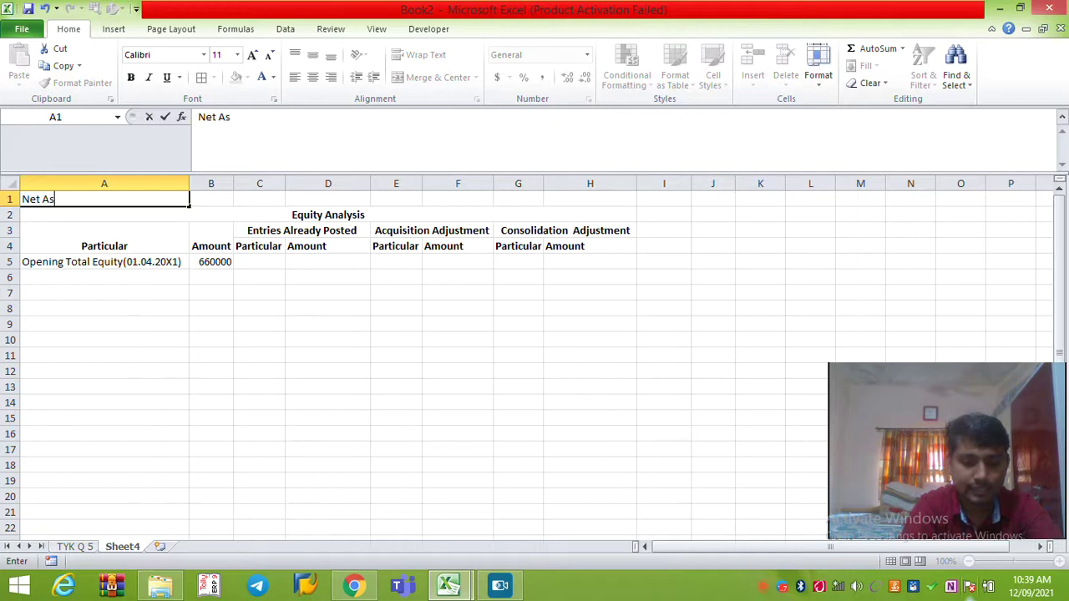
type("sets = Total Equity")
key("Return")
Enter the journal lines "Net Assets A/c" in C5 and an indented "TO Equity" in C6 under Entries Already Posted.
key("Down")
key("Down")
key("Down")
key("Up")
key("Right")
key("Right")
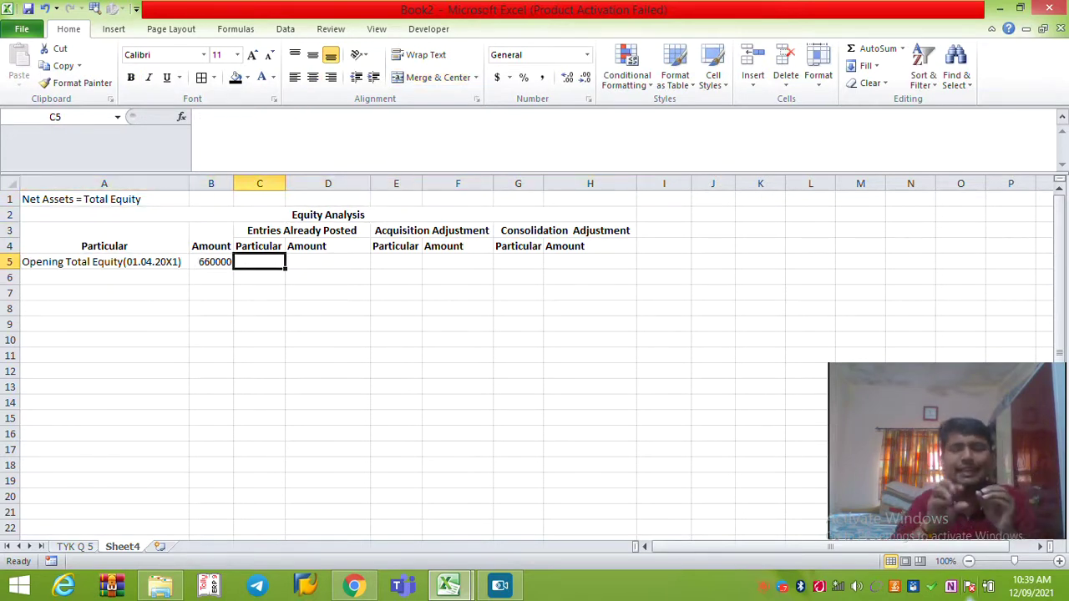
type("Ne")
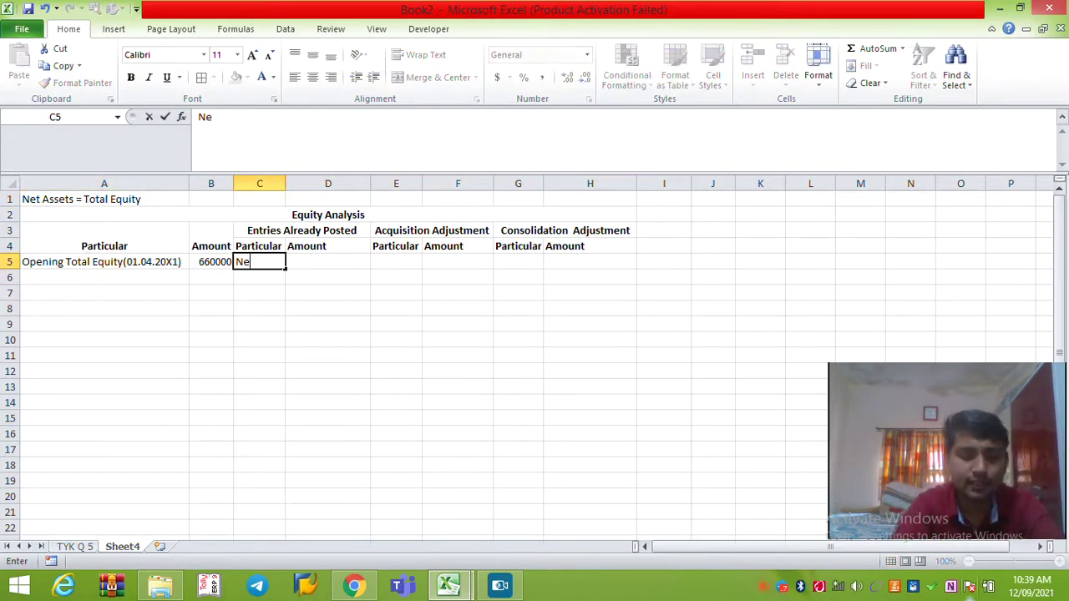
type("t Asset")
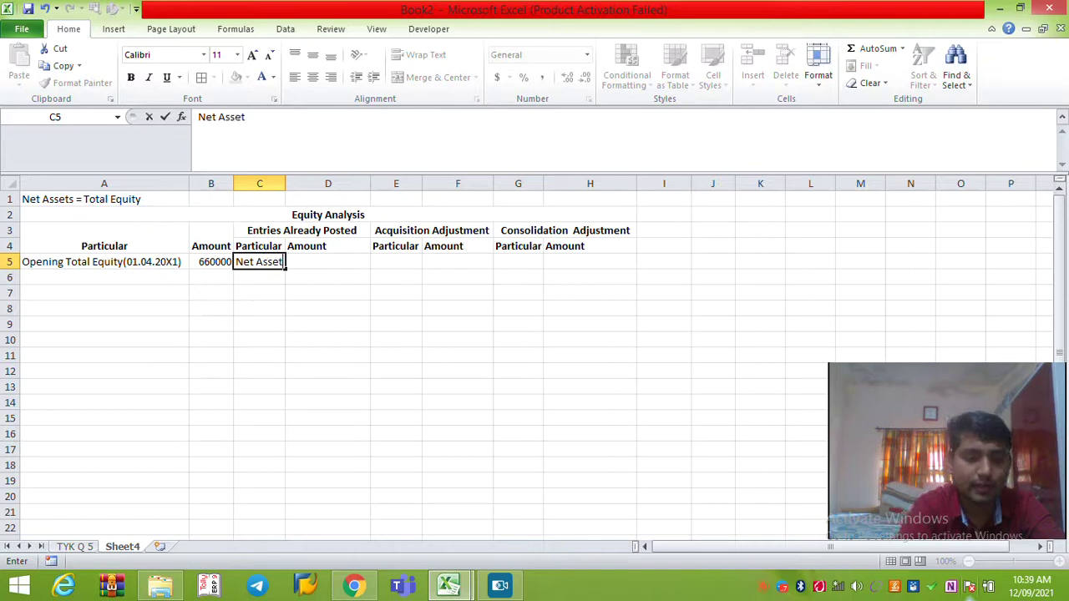
type("s A/c")
key("Left")
key("Right")
key("Down")
type("TO Equity")
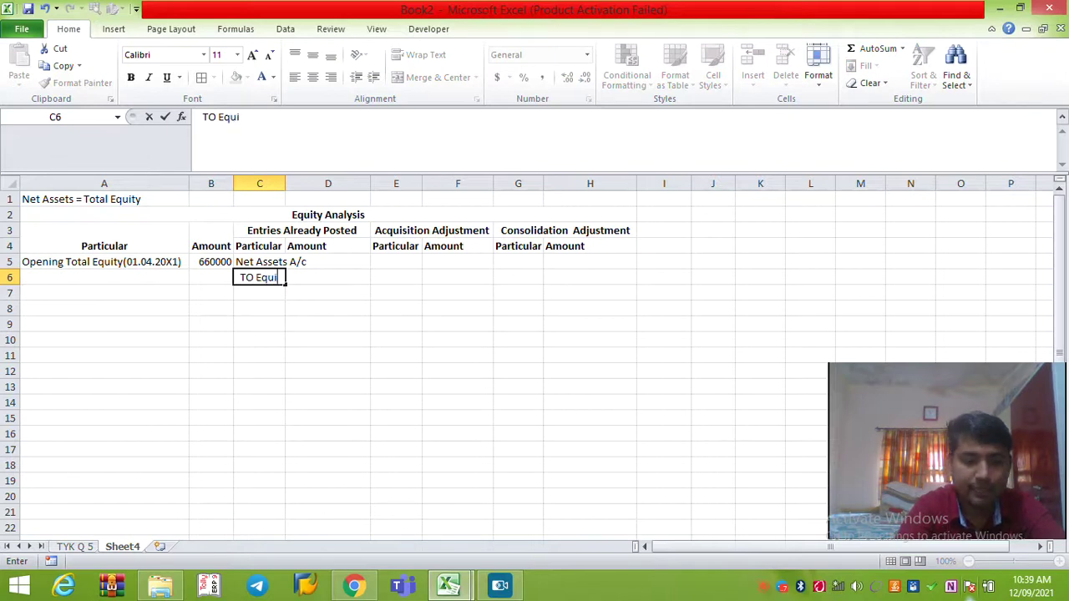
key("Return")
Link the Net Assets amount in D5 to the opening equity in B5, and the equity amount in D6 to D5.
key("Up")
key("Up")
key("Right")
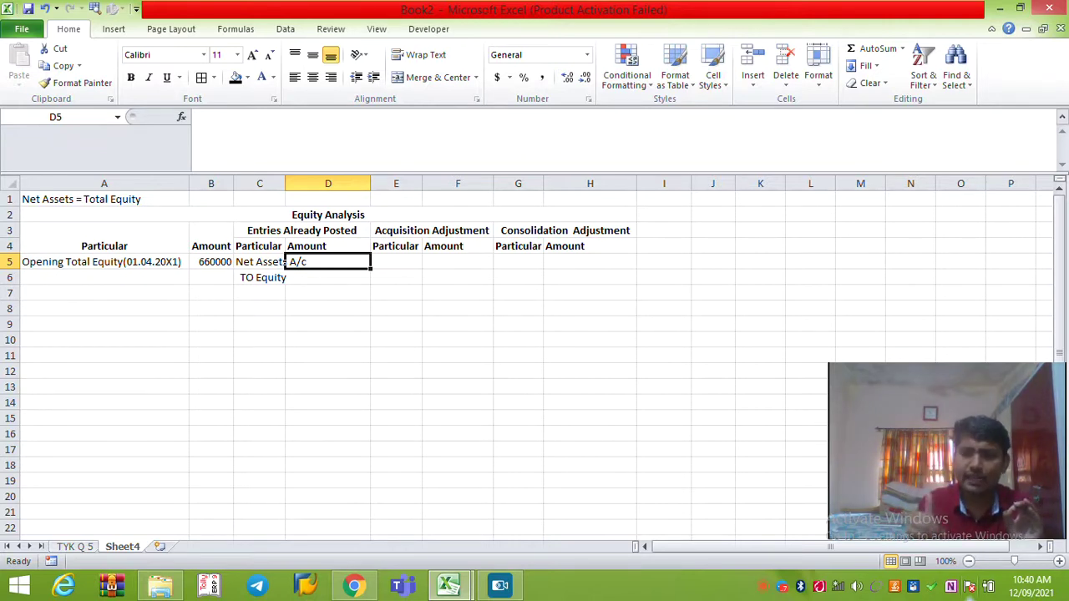
type("=")
key("Left")
key("Left")
key("Return")
type("=")
key("Up")
key("Return")
Autofit columns C and D to the contents of the Entries Already Posted block.
key("Up")
key("Left")
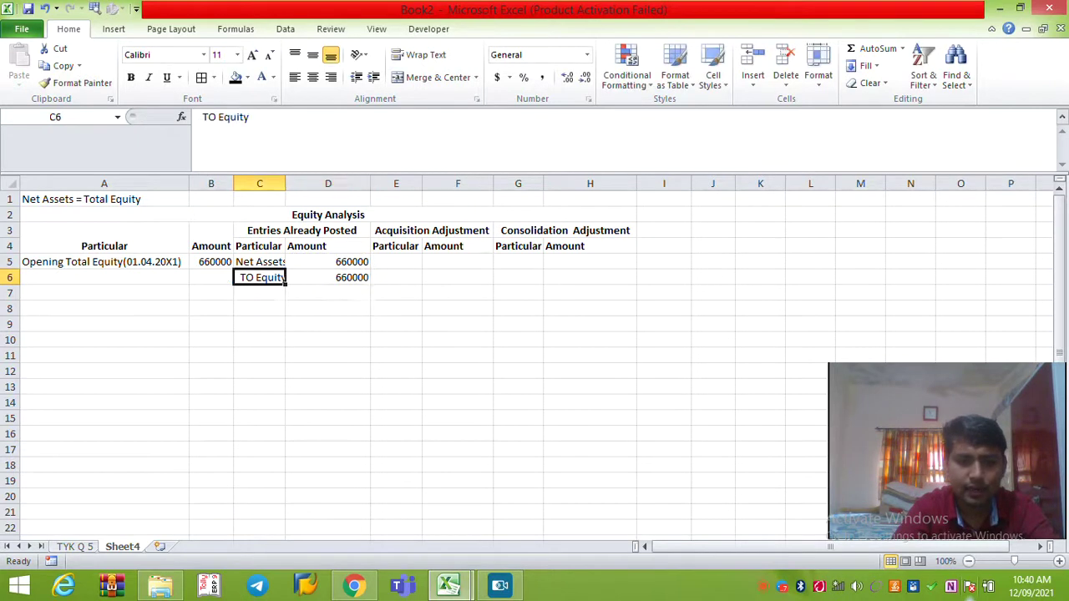
key("shift+Right")
key("shift+Up")
key("shift+Up")
key("shift+Up")
key("alt+h")
key("o")
key("i")
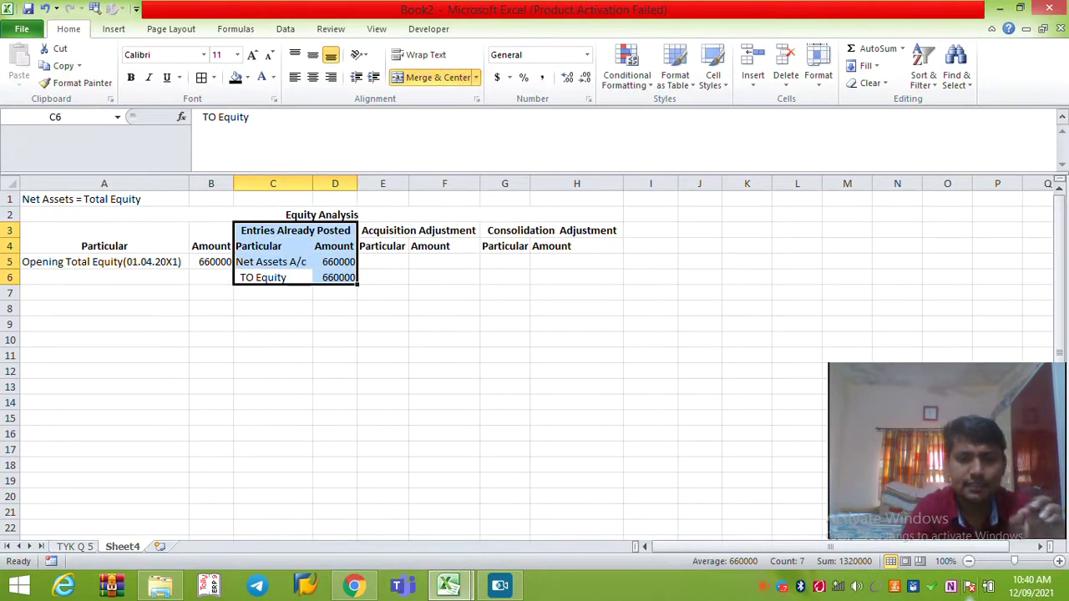
Give the merged "Entries Already Posted" heading in C3 a black fill with white text.
key("Up")
key("Up")
key("Up")
left_click(261, 78)
left_click(235, 78)
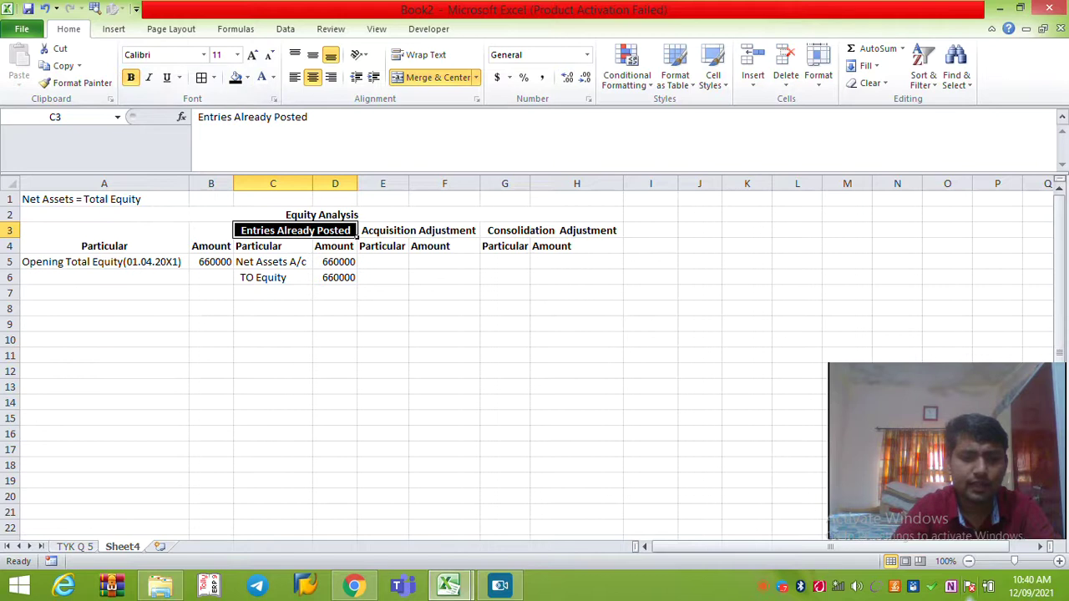
Review Krishan Ltd.'s equity figures in C12:C15 on the TYK Q 5 sheet and return to Sheet4.
left_click(75, 547)
left_click_drag(337, 372, 337, 418)
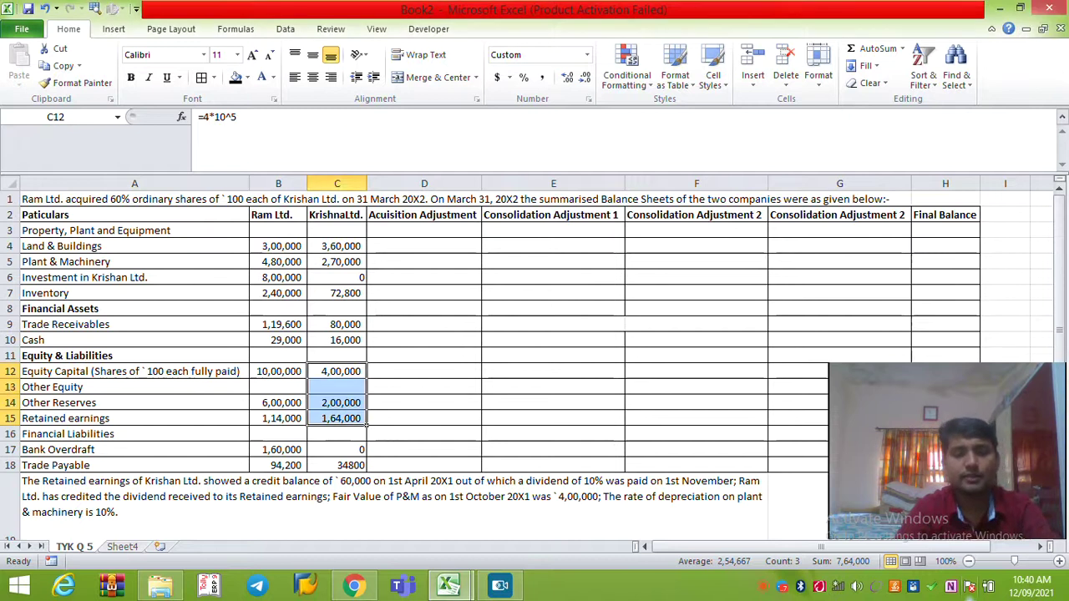
key("ctrl+Page_Down")
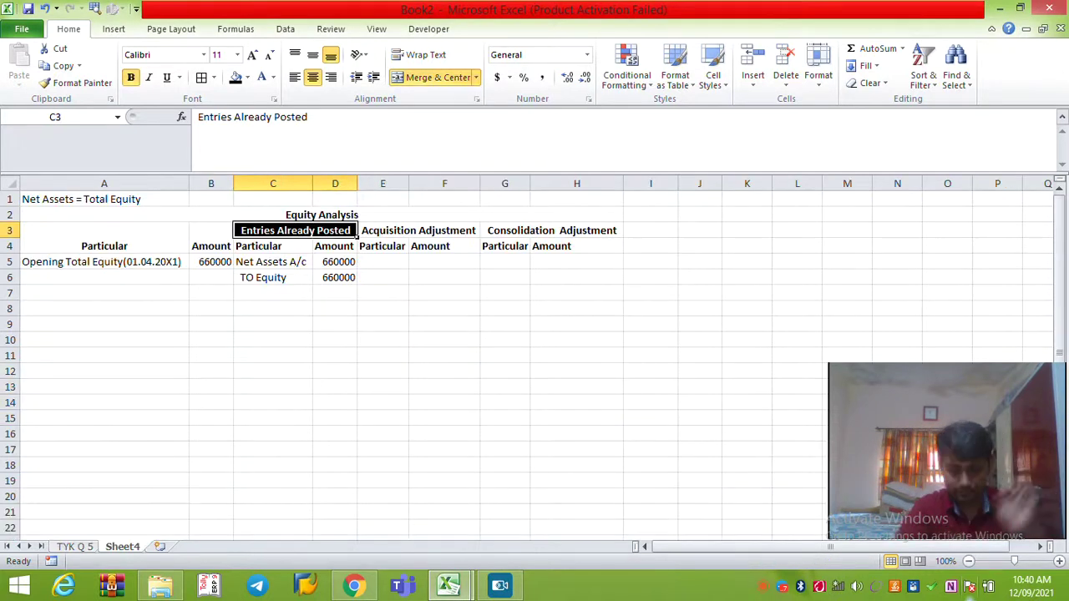
Enter the label "(+) Profit for the half (01.04. to 01.10)" in A7, below the opening equity.
key("Down")
key("Down")
key("Left")
key("Left")
key("Right")
key("Left")
key("shift+Down")
key("Down")
key("Down")
key("Down")
key("Up")
type("(=)")
key("BackSpace")
key("BackSpace")
type("=)")
key("BackSpace")
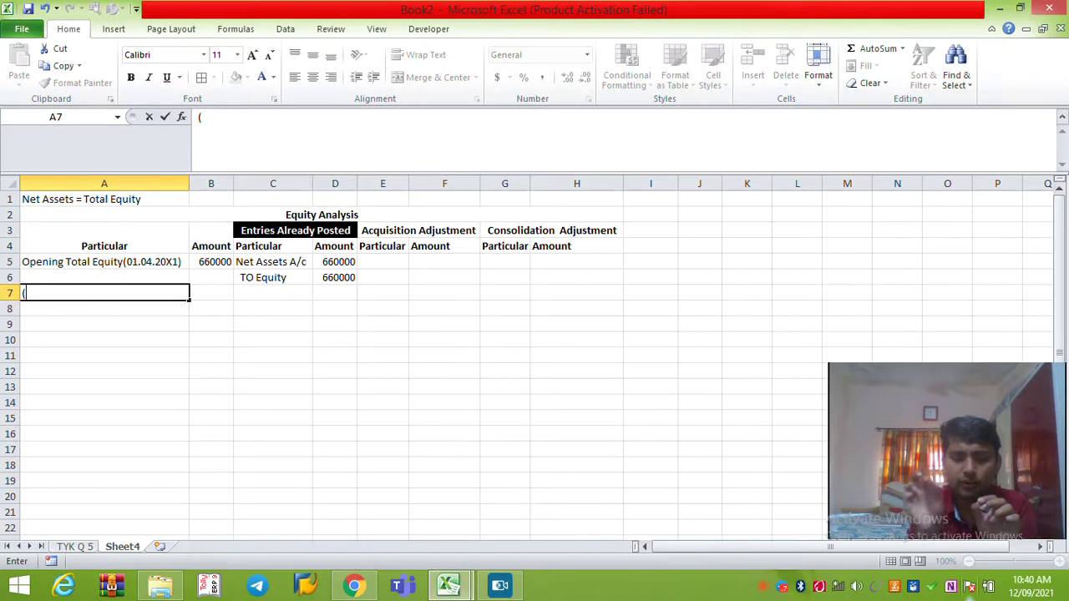
type("+")
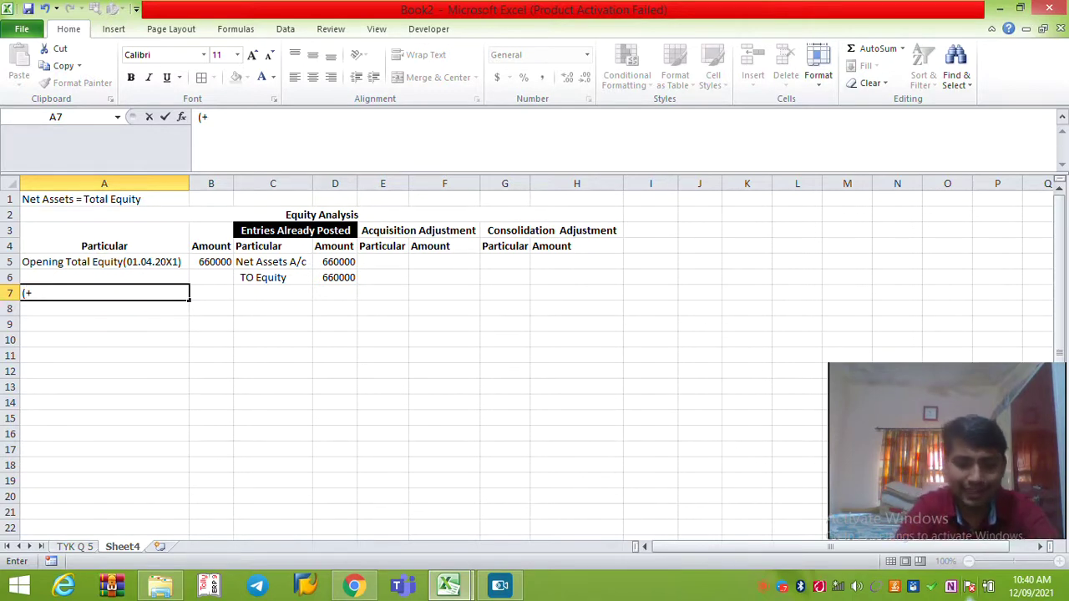
type(") Profit for the")
type(" hal")
type("f (01.04")
type(". to")
type("12")
key("BackSpace")
key("BackSpace")
type("01.10")
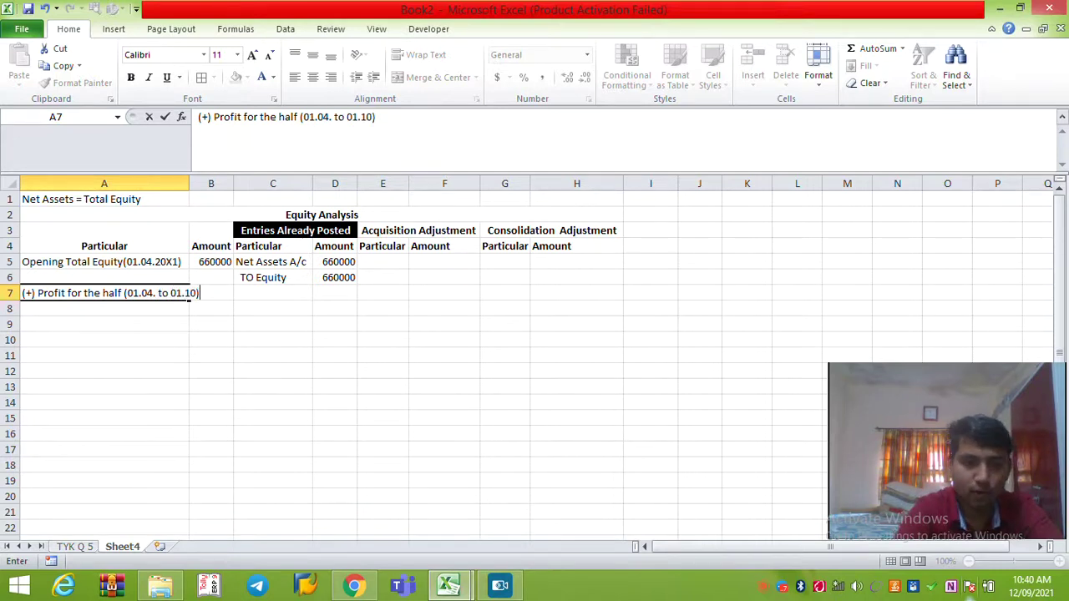
type(")")
key("Return")
Wrap the text of the half-year profit label in A7.
left_click(189, 293)
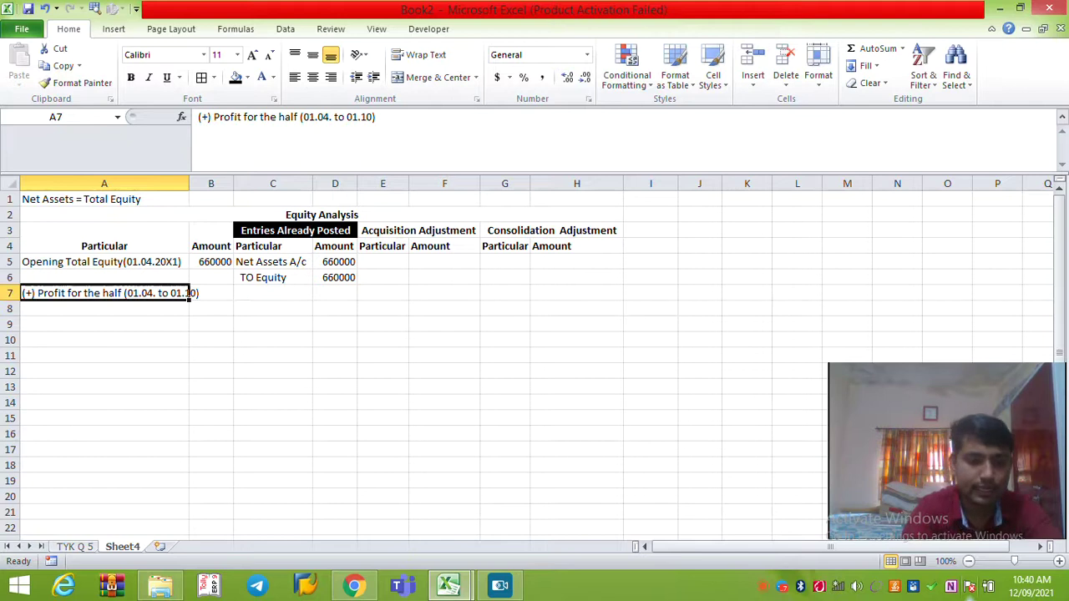
key("alt+h")
key("w")
key("Right")
key("Right")
key("Left")
key("Left")
Enter the label "(-) Dividend" in A9.
key("Down")
key("Down")
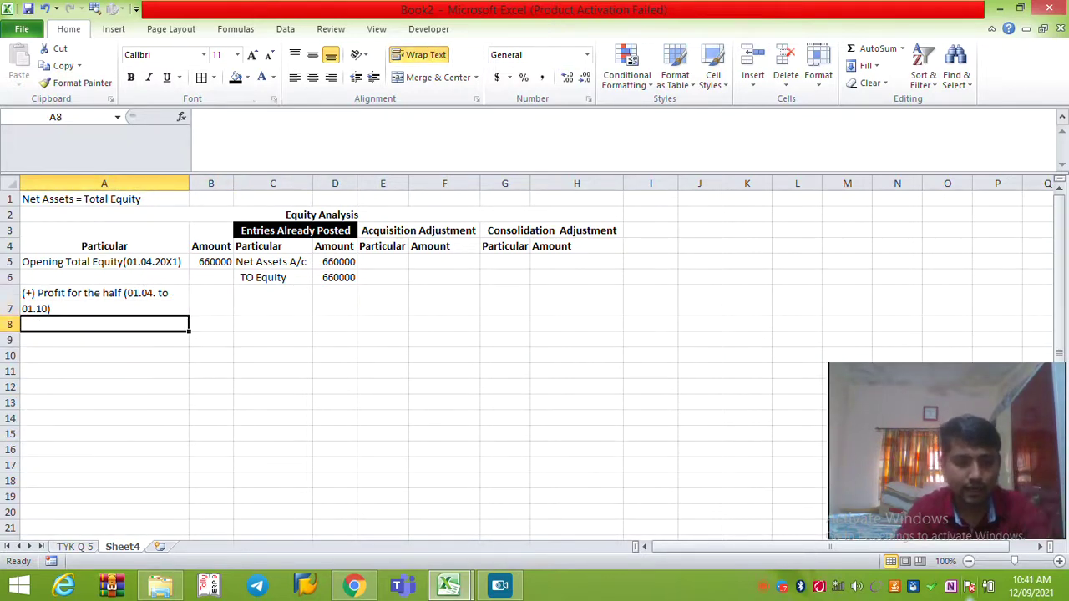
type("(-) Dividend")
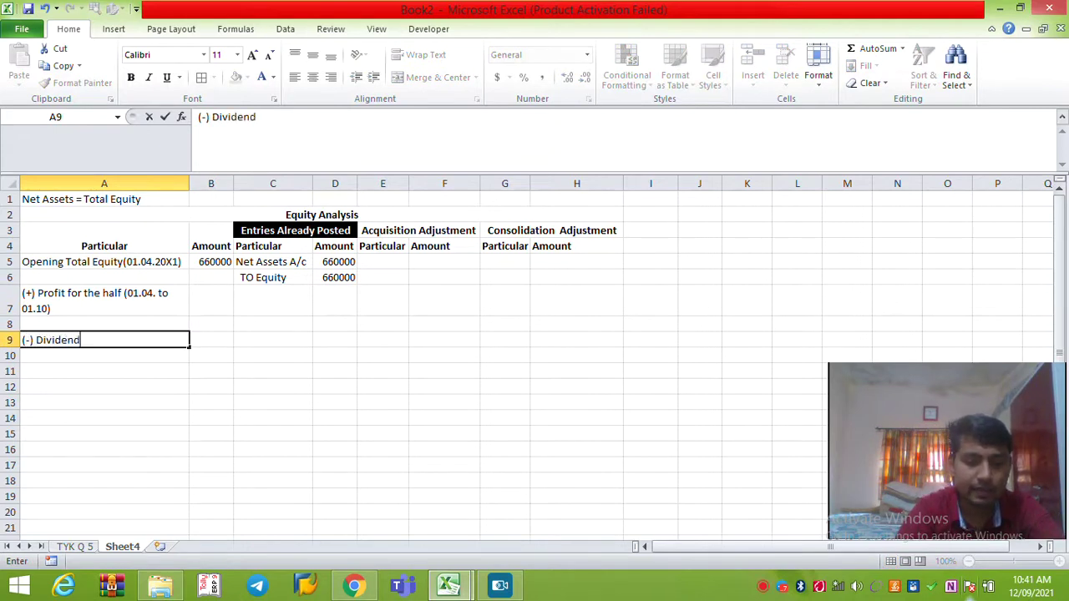
key("Tab")
type("=")
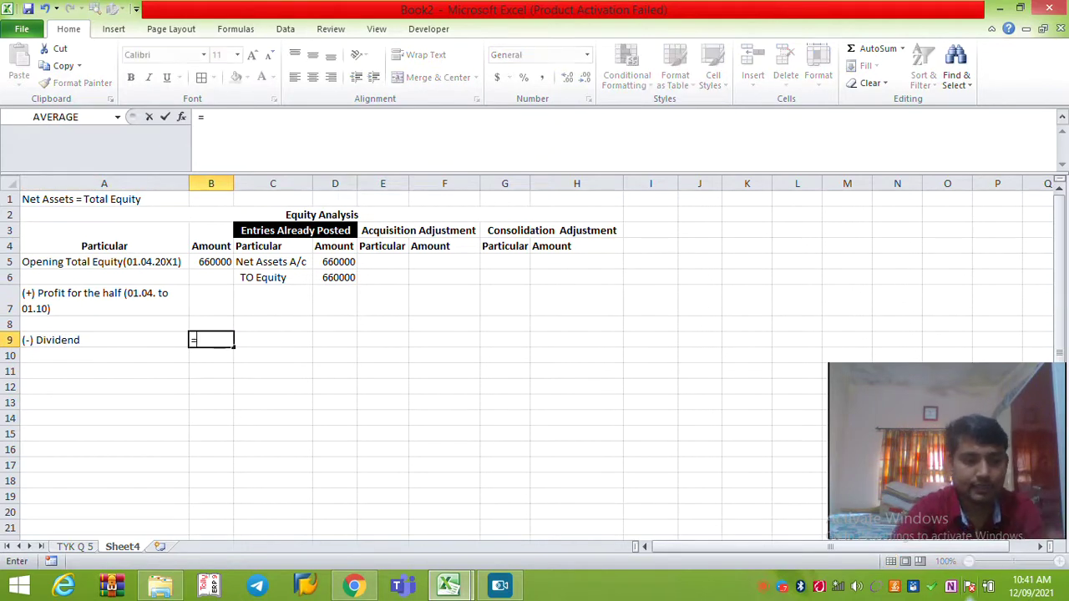
key("Escape")
Calculate 10% of Krishan Ltd.'s equity capital with =C12*10% in D12 of TYK Q 5, and clear that scratch cell.
key("ctrl+Page_Up")
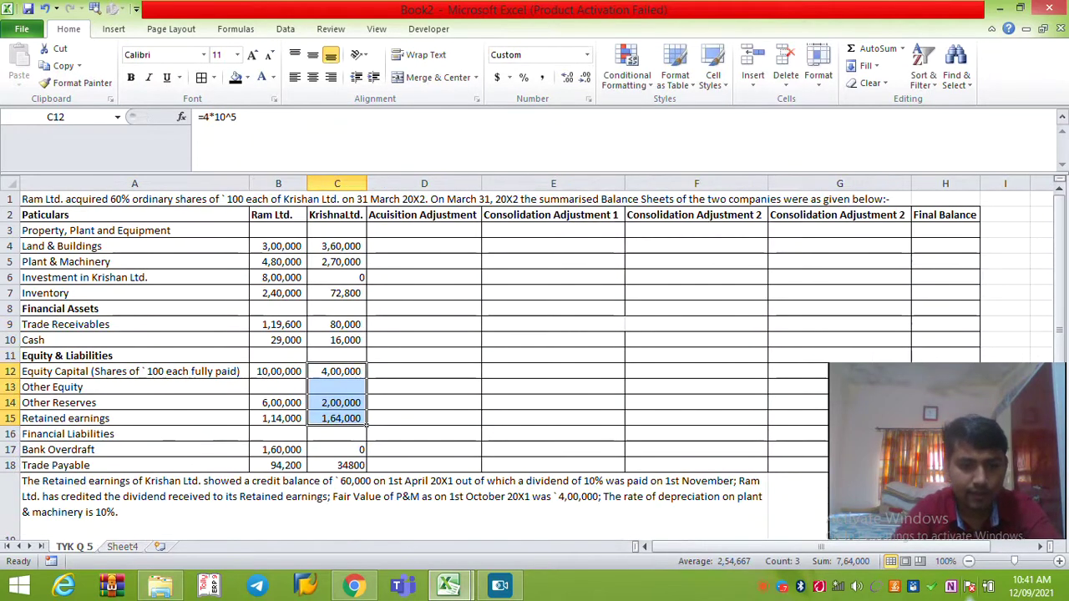
left_click(385, 498)
left_click(476, 374)
type("=")
key("Left")
type("*10%")
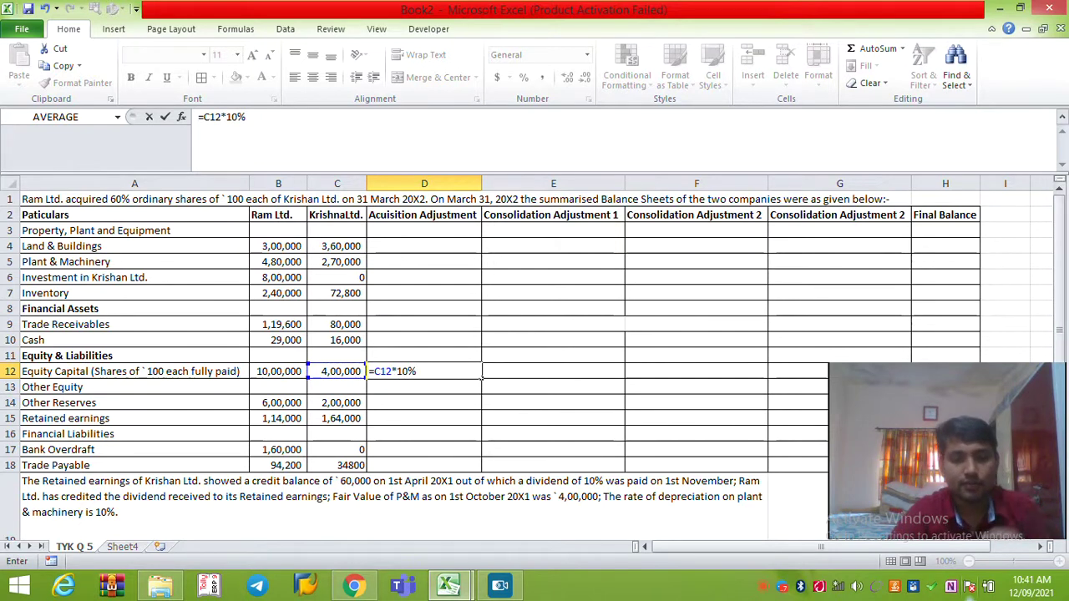
key("Return")
key("Up")
key("Delete")
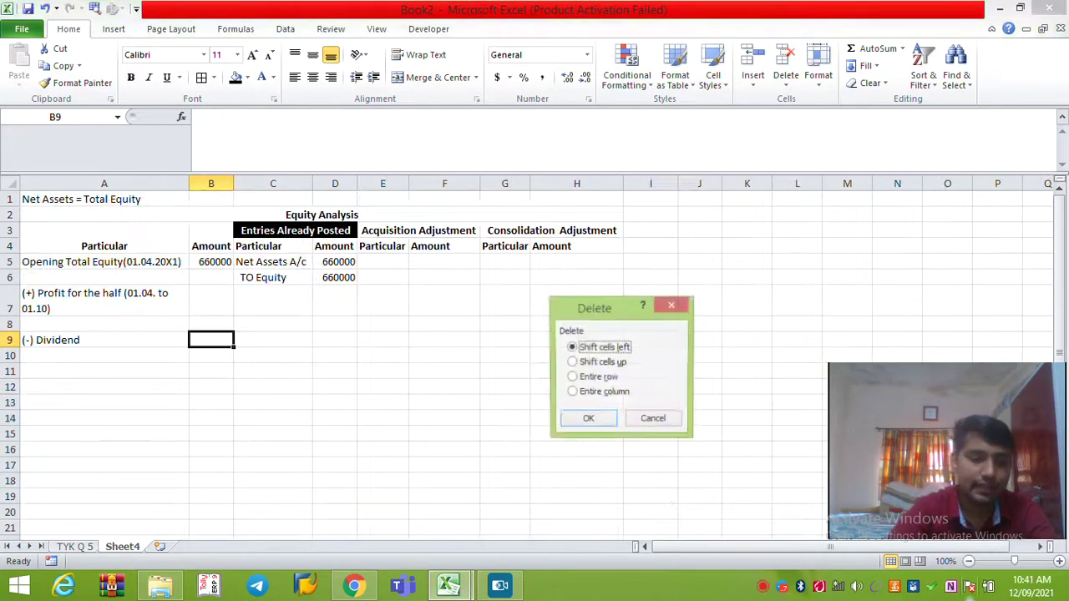
Enter -40000 as the dividend amount in B9 of Sheet4.
key("Escape")
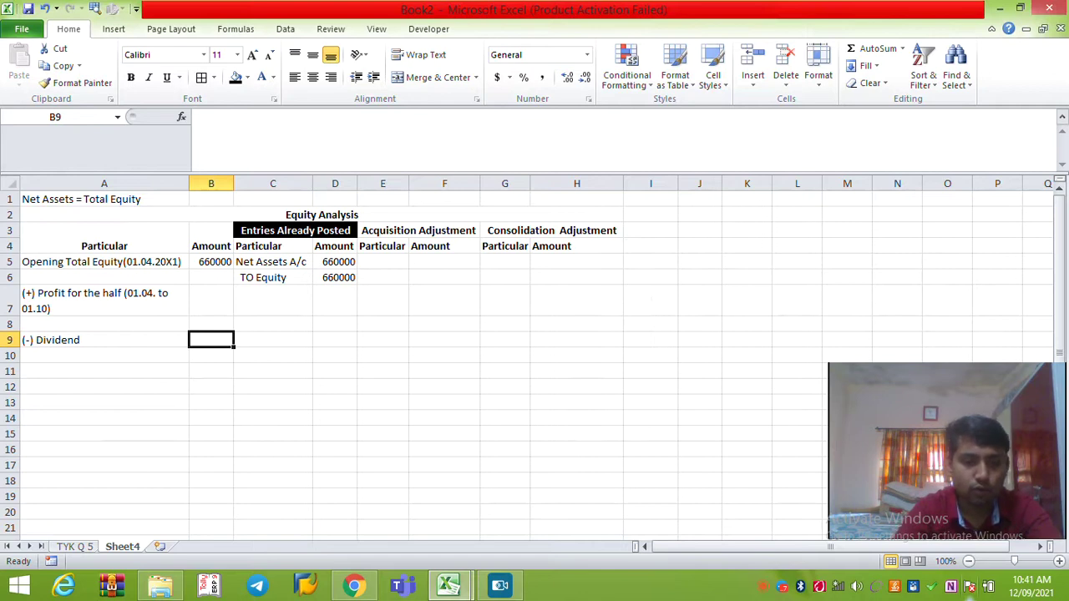
type("-40000")
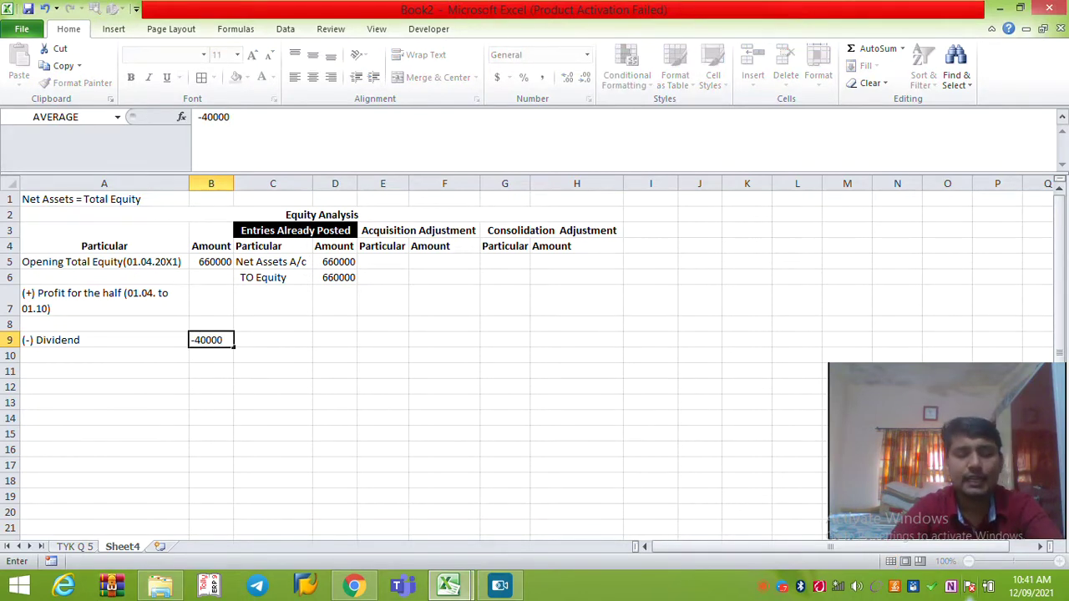
key("Return")
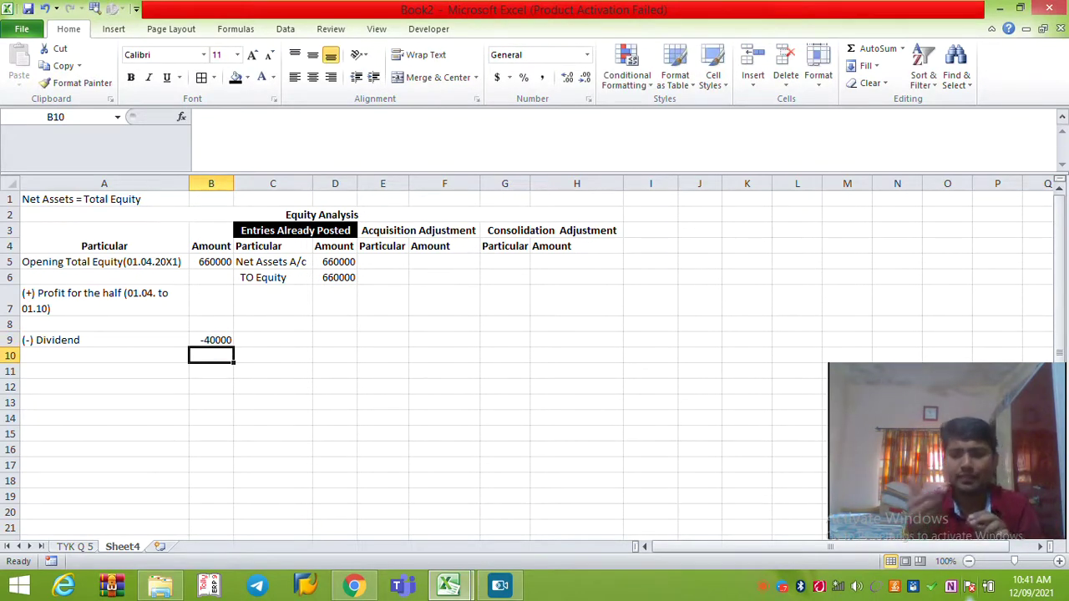
Enter the dividend journal lines "Equity A/c Dr" in C9 and an indented "To Bank" in C10.
left_click(273, 340)
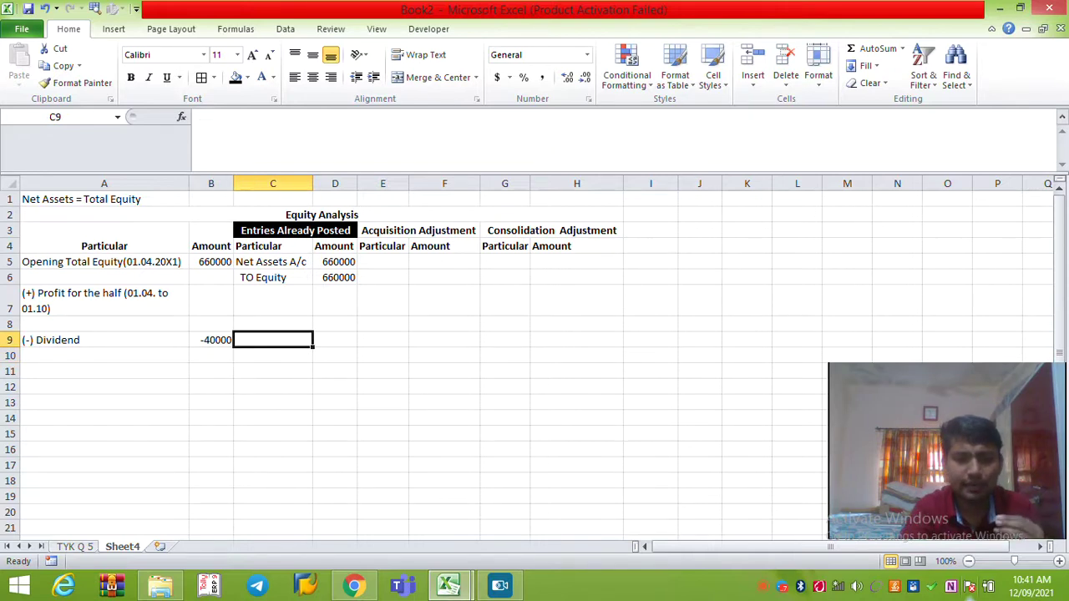
type("Equit")
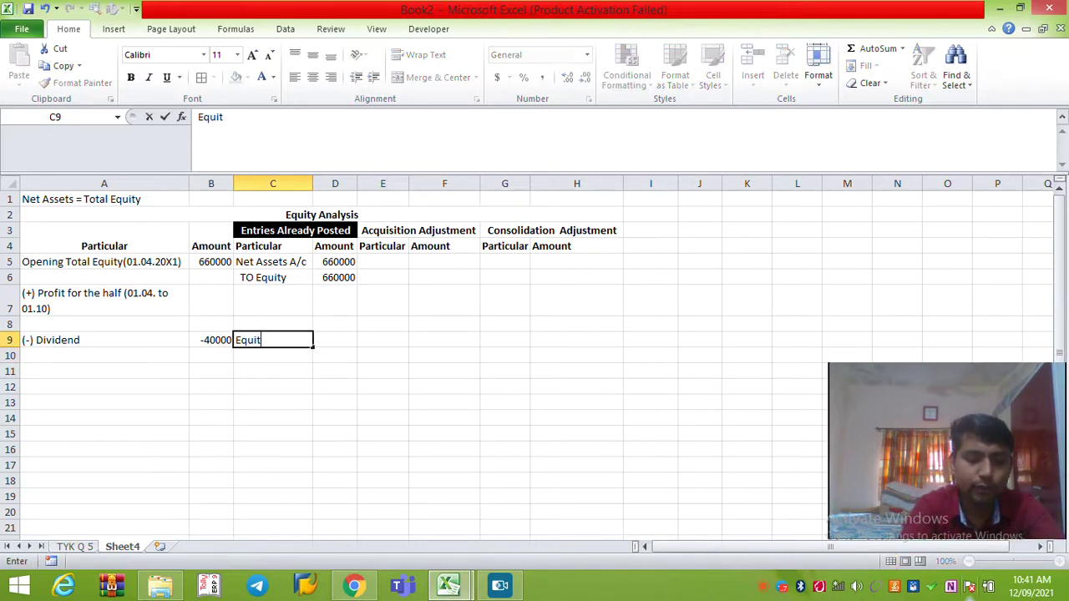
type("y A/c Dr")
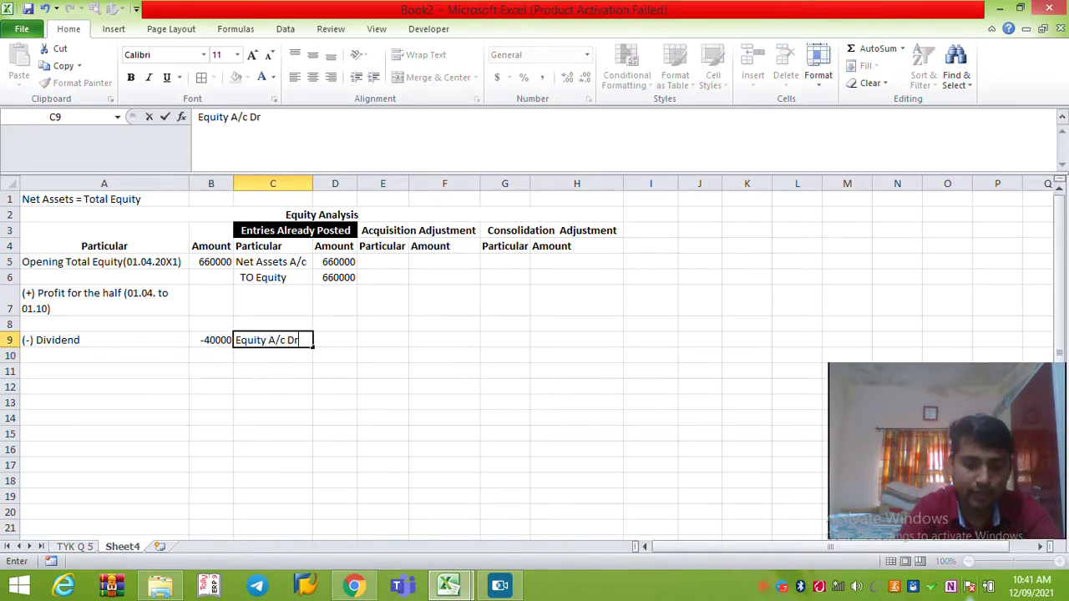
key("Return")
type("To Bank")
Enter =40000 as the equity debit in D9 and link the bank amount in D10 to D9.
key("Tab")
key("Up")
type("=40000")
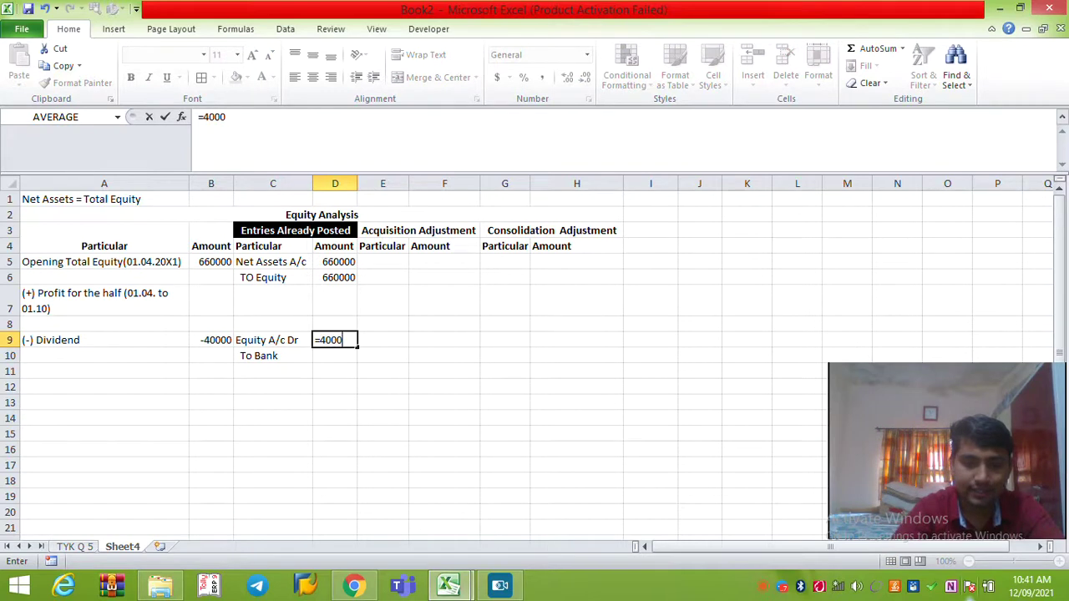
key("Return")
type("=D9")
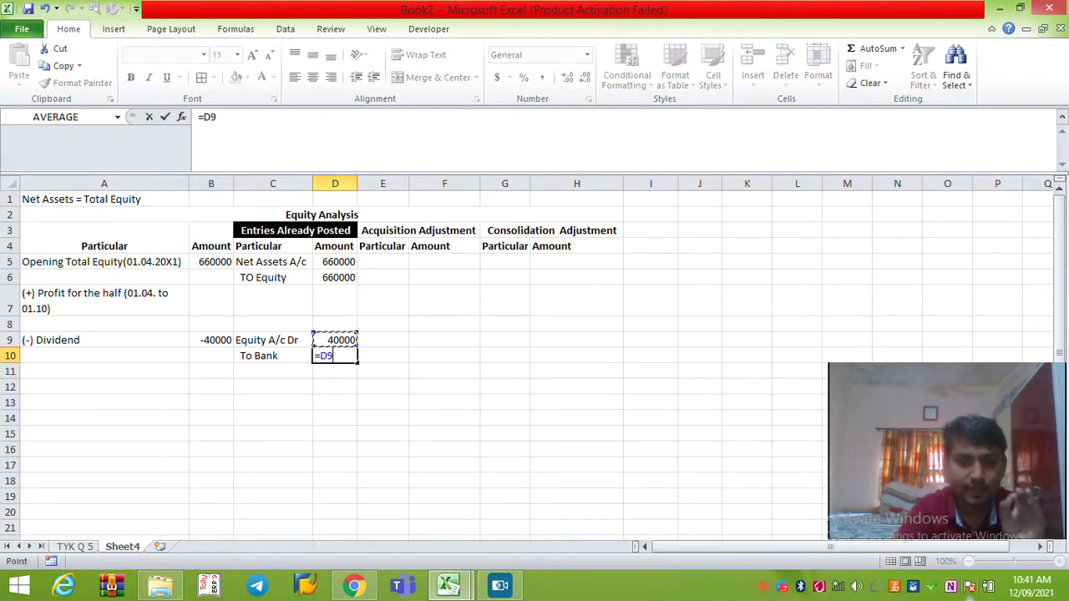
key("Return")
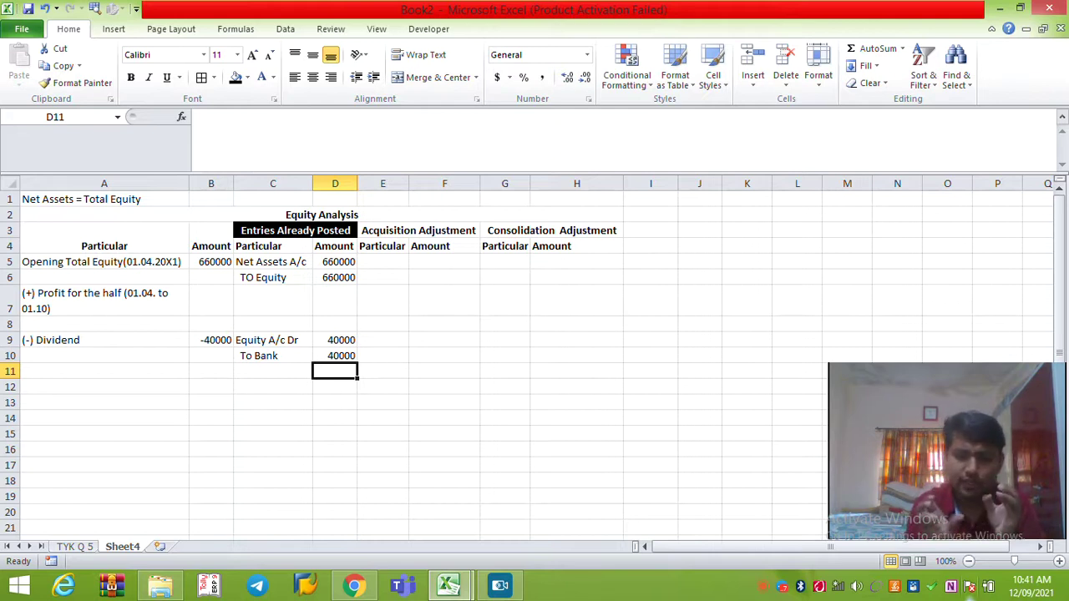
Copy the half-year profit label from A7 to A11.
key("Left")
key("Left")
key("Left")
key("Up")
key("Up")
key("Up")
key("Up")
key("ctrl+c")
key("Down")
key("Down")
key("Down")
key("Down")
key("Return")
Change the label in A11 to "(+) Profit for the half 01.10. to 31.03.".
key("F2")
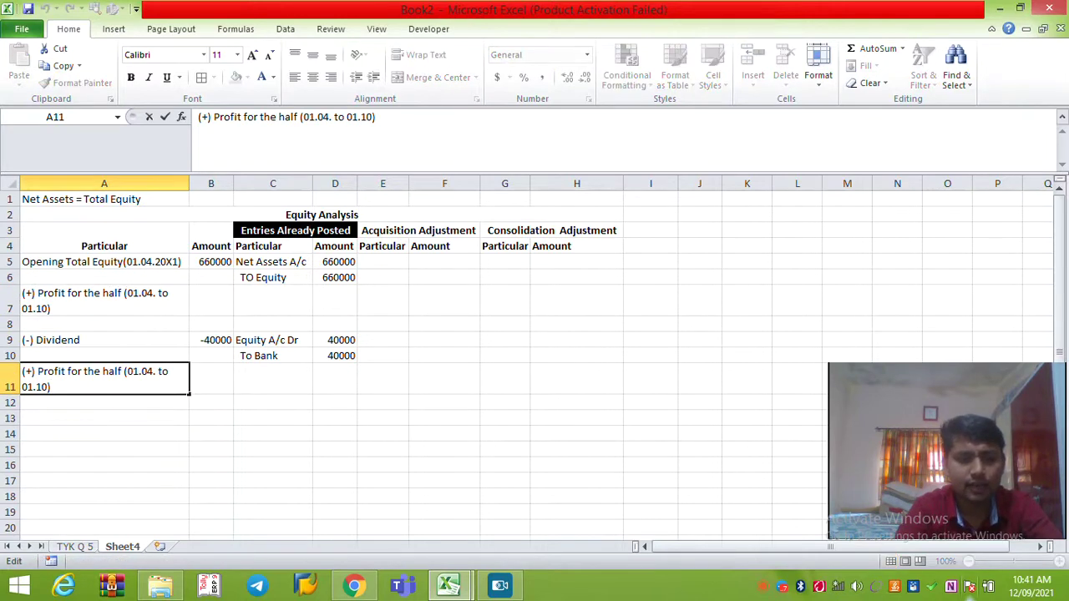
key("ctrl+shift+Left")
key("ctrl+shift+Left")
key("ctrl+shift+Left")
key("ctrl+shift+Left")
key("ctrl+shift+Right")
type("0")
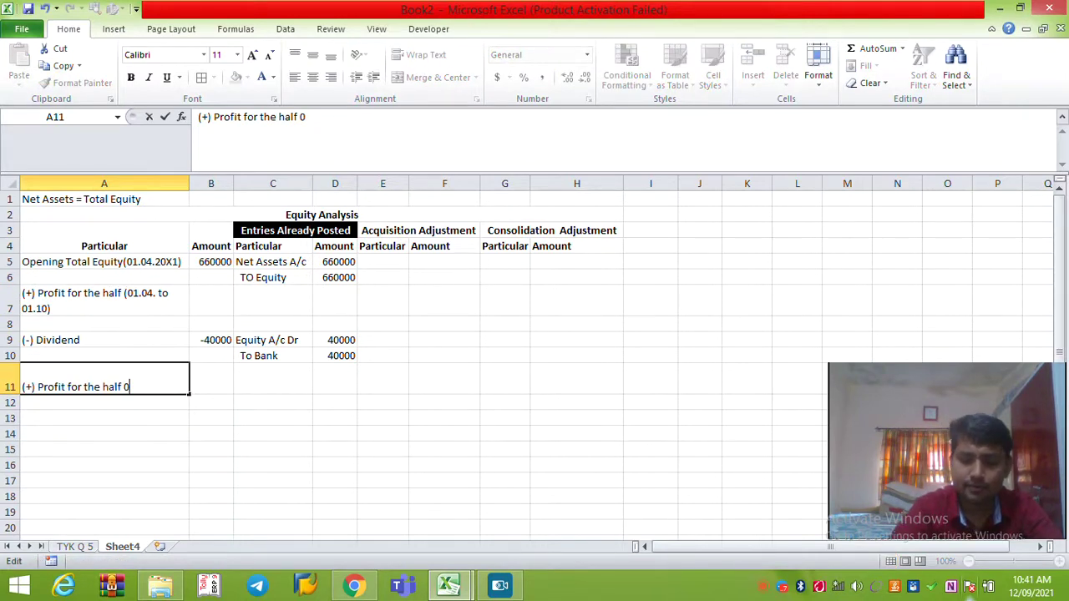
type("1.10. to 31.03.")
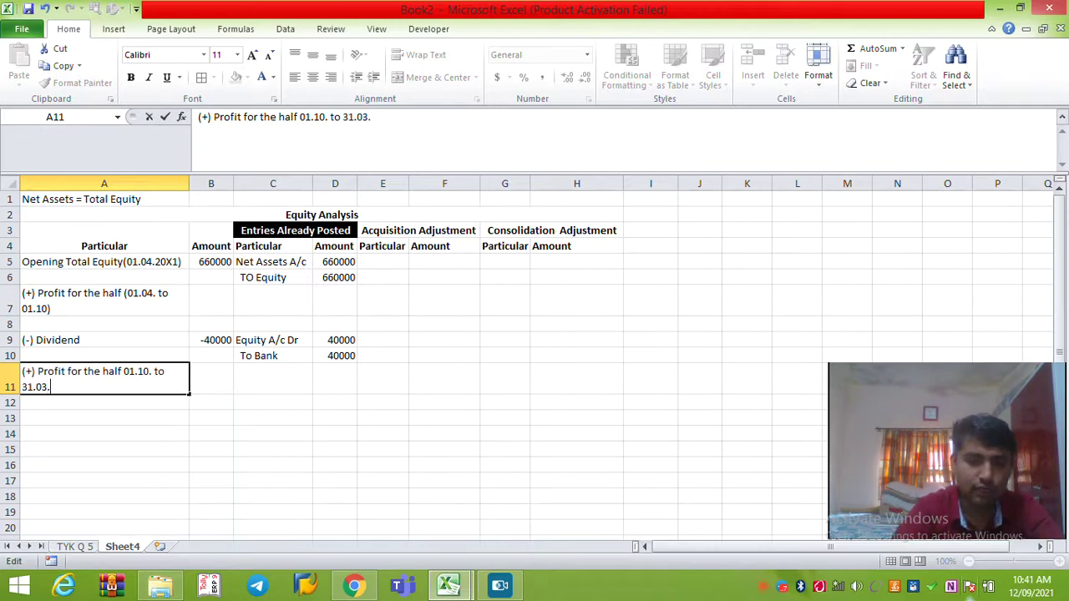
key("Return")
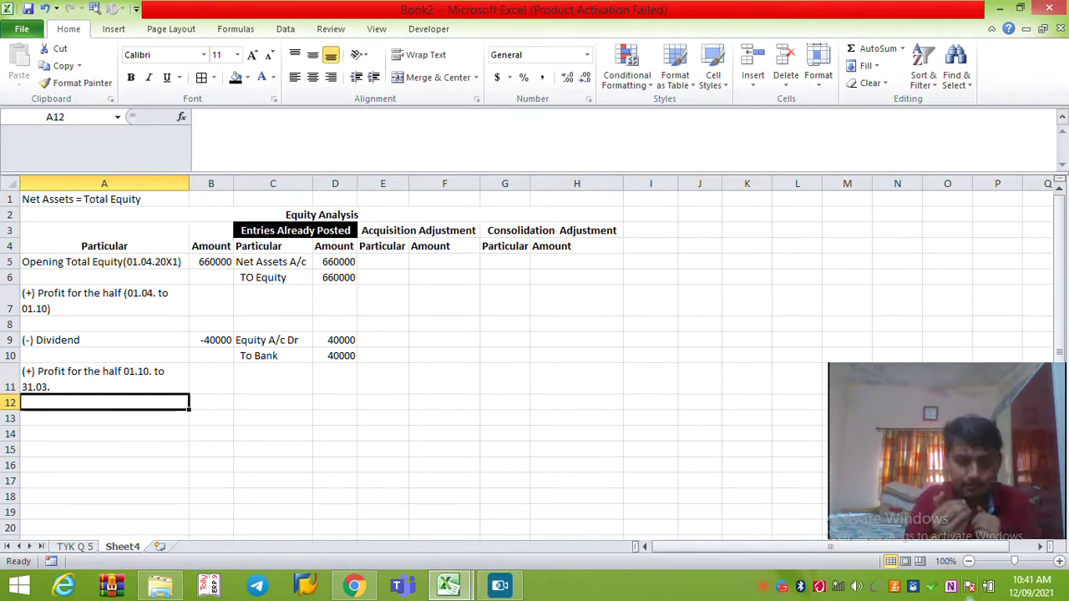
Enter the label "Closing Equity" in A13.
key("Up")
key("Right")
key("Down")
key("Down")
key("Left")
type("Closing")
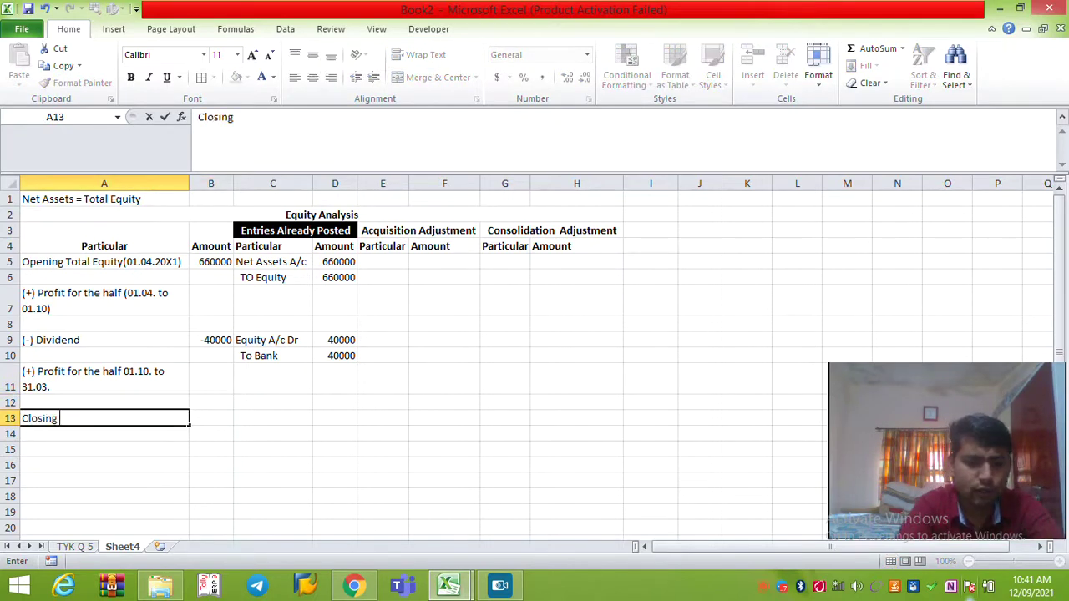
type(" Equity")
key("Return")
Compute the closing equity in B13 as the sum of C12:C15 on the TYK Q 5 sheet.
key("Up")
key("Right")
type("=sum(")
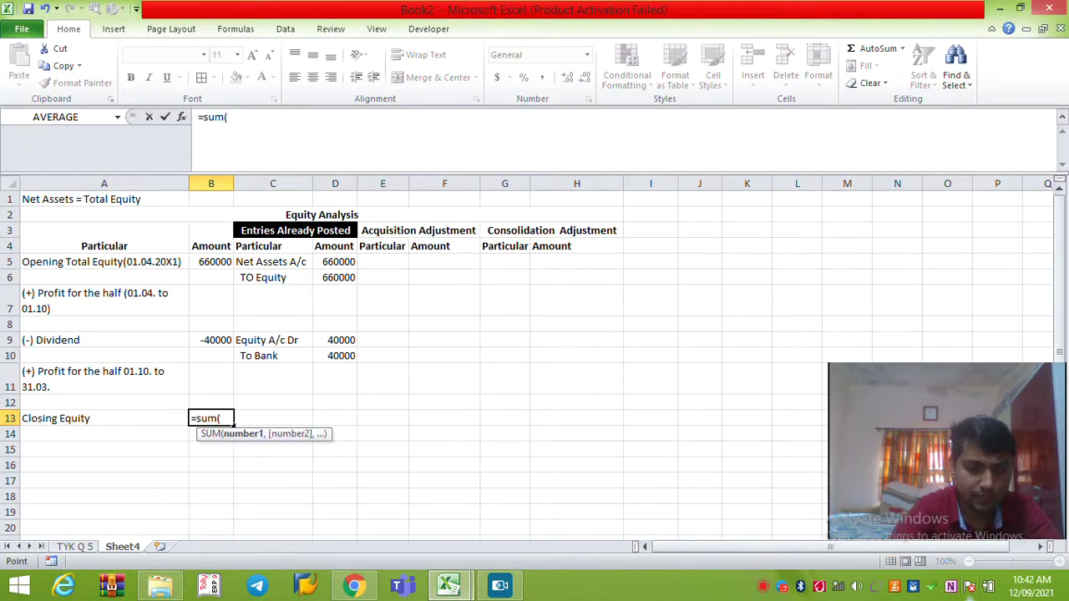
left_click(75, 547)
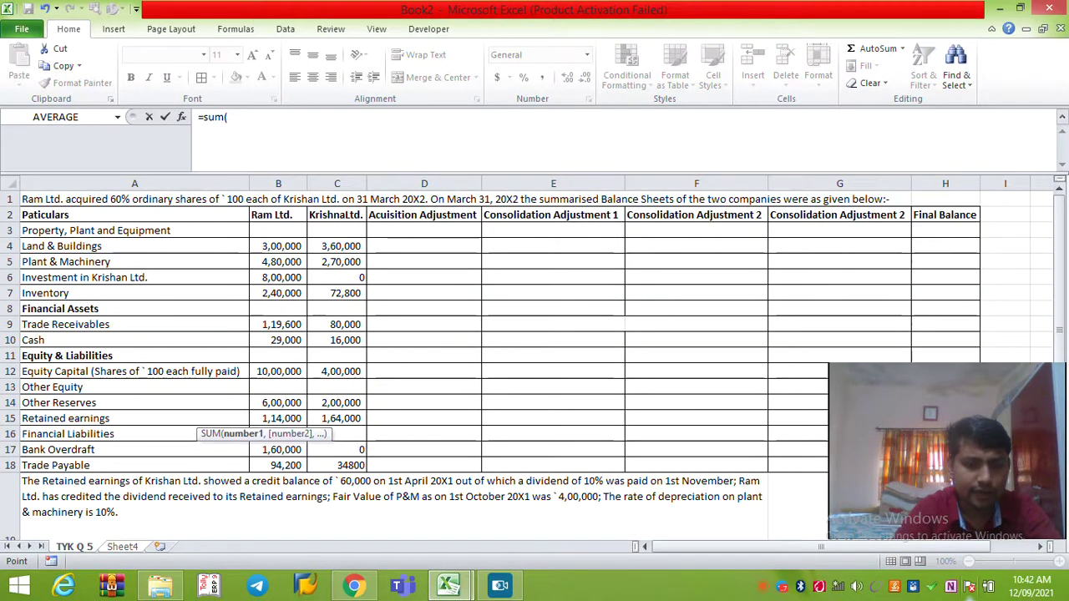
left_click(337, 371)
left_click_drag(337, 371, 336, 417)
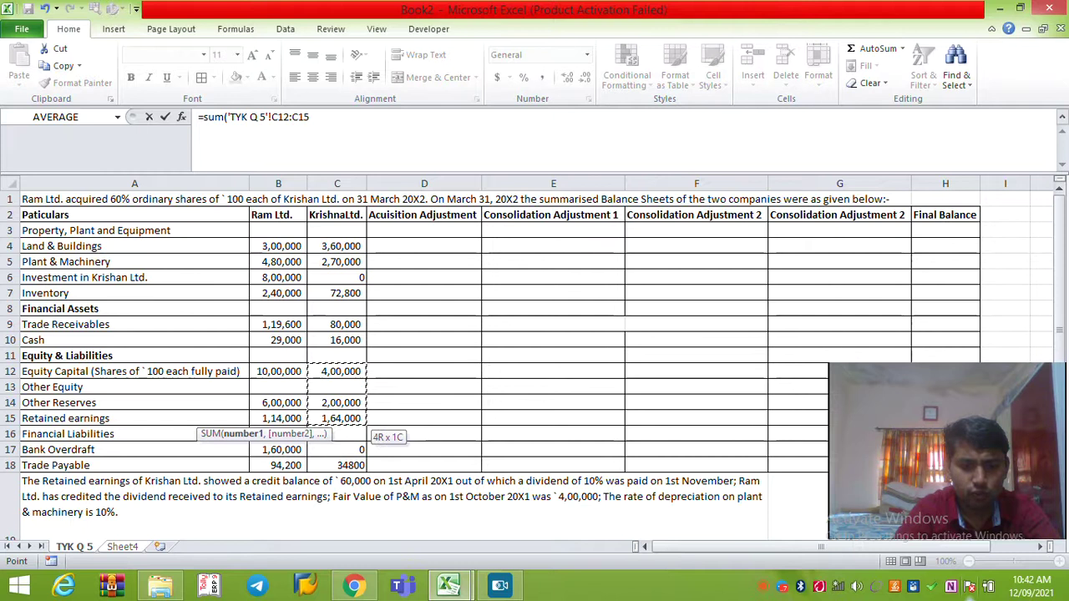
key("Return")
key("Up")
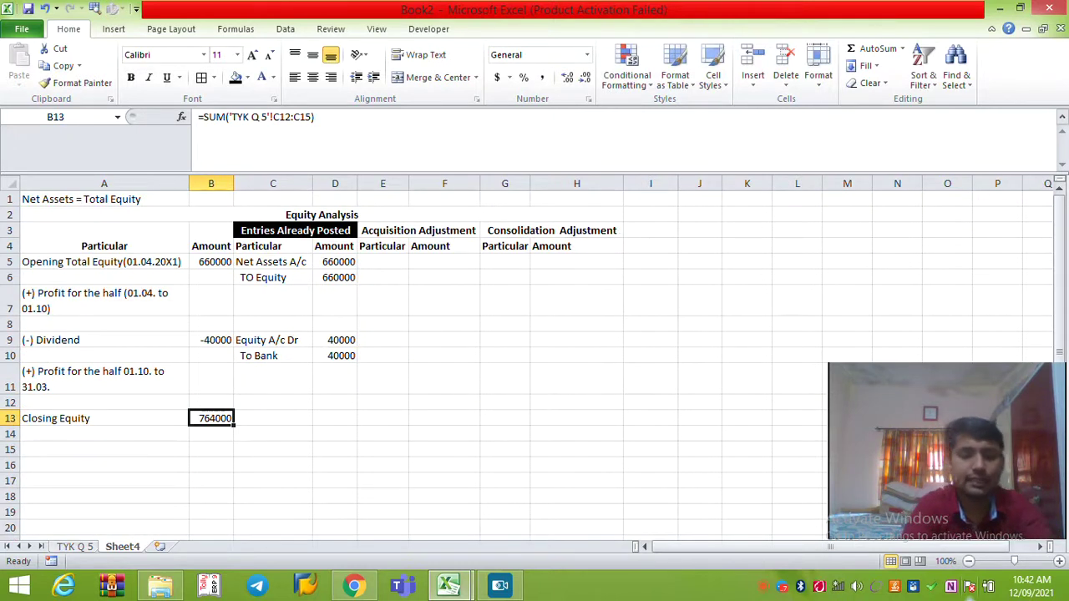
Bold the closing equity in B13, the opening equity in B5 and the dividend amount in B9.
key("ctrl+b")
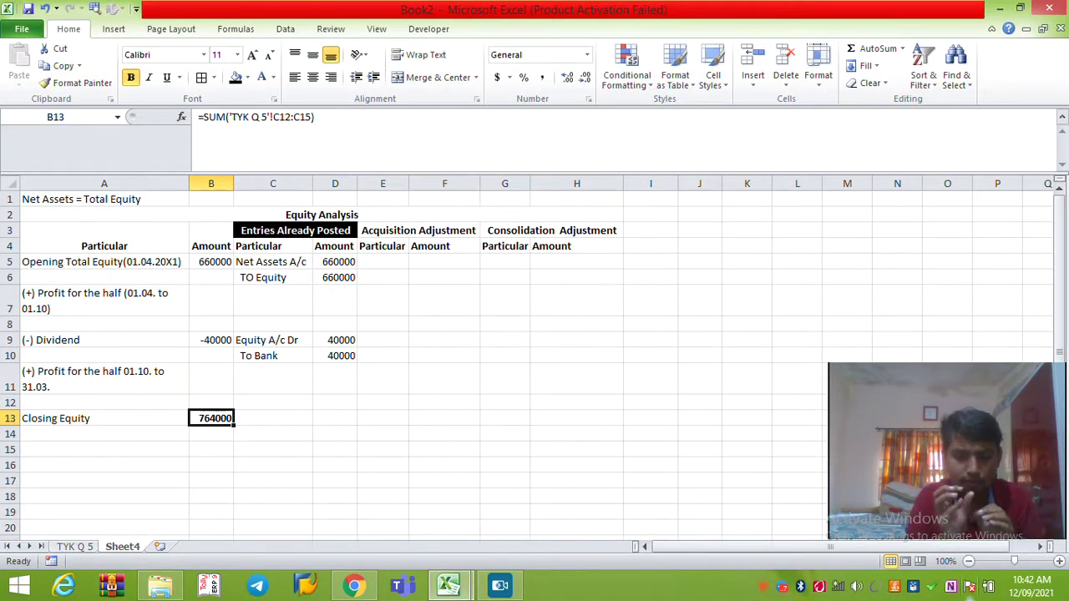
key("Up")
key("Up")
key("Up")
key("Up")
key("Up")
key("Up")
key("Up")
key("Up")
key("Up")
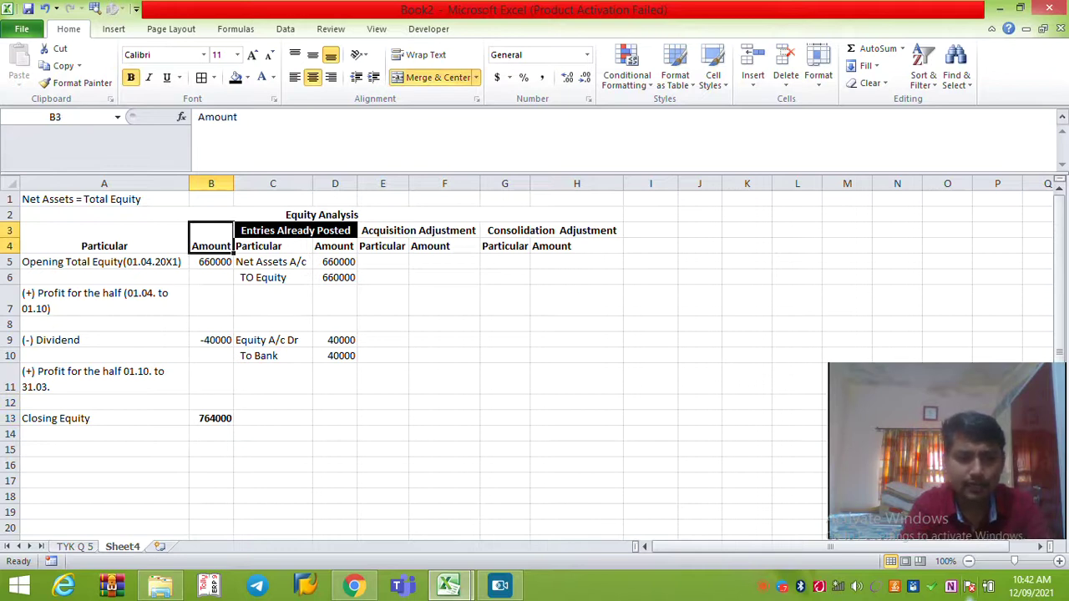
key("Down")
key("ctrl+b")
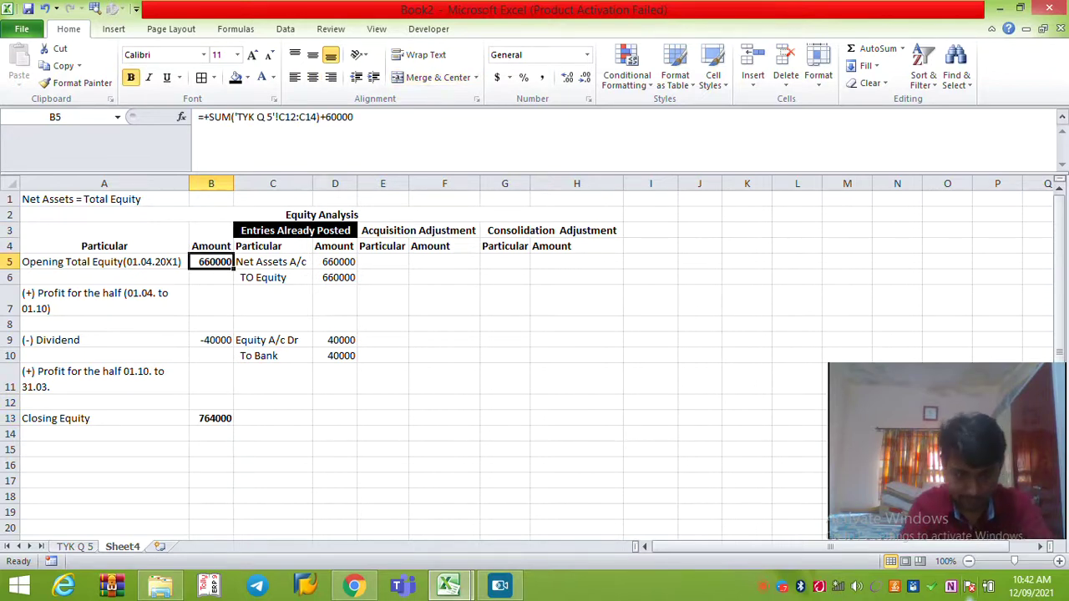
key("Down")
key("Down")
key("Down")
key("Down")
key("ctrl+b")
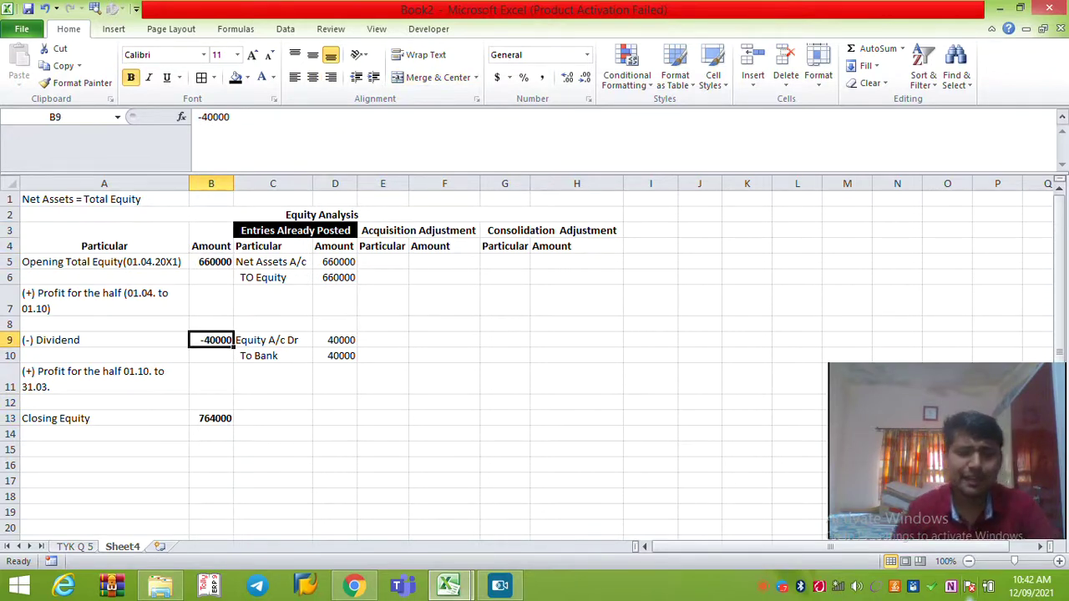
Compare the total of the opening equity and dividend in B5:B9 with the closing equity in B13.
key("ctrl+Up")
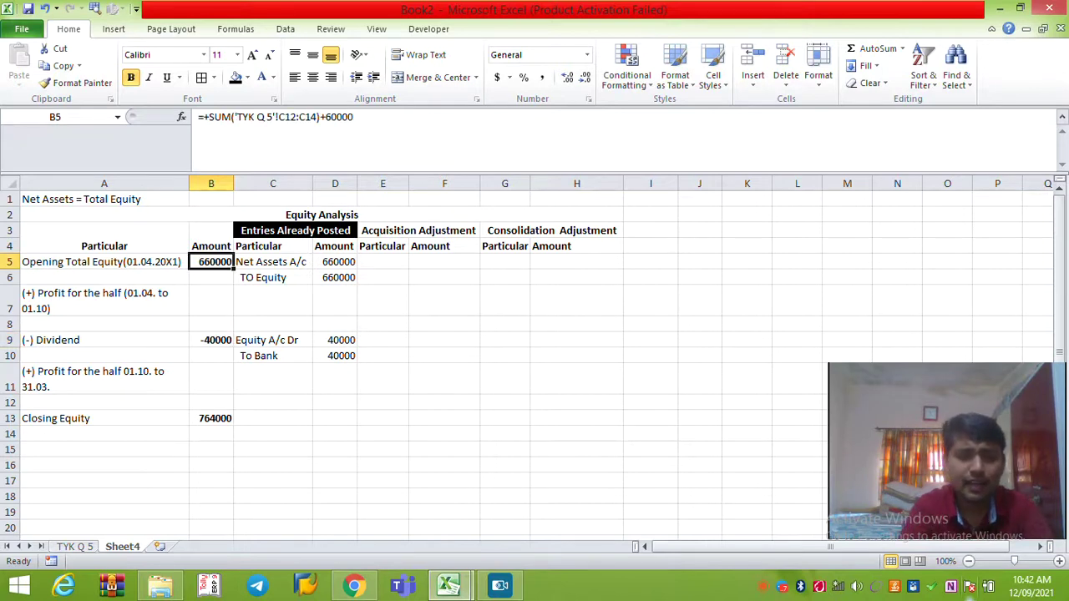
key("ctrl+shift+Down")
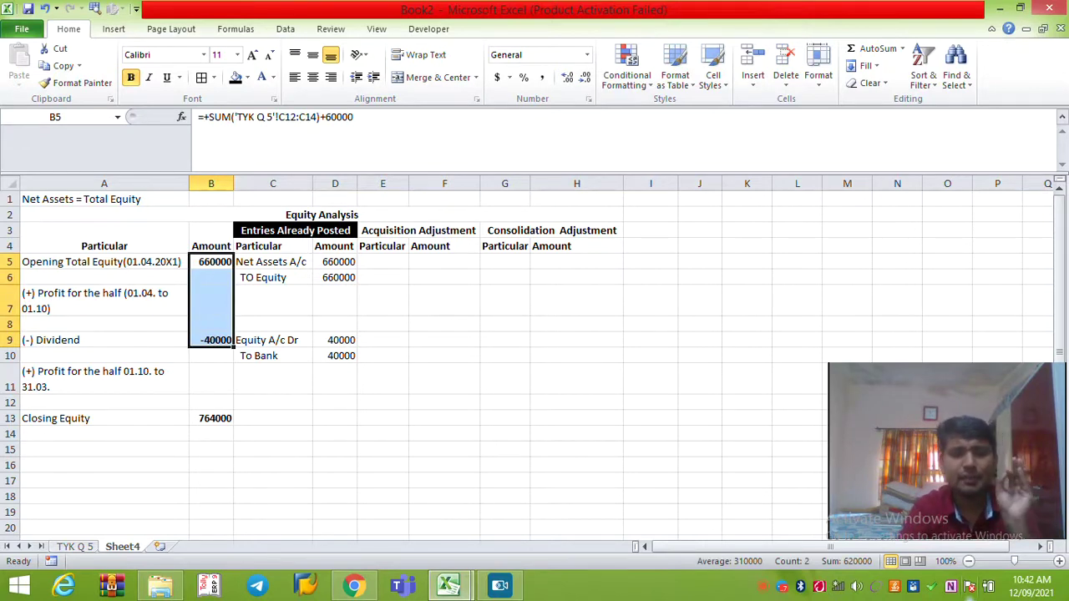
key("alt+Tab")
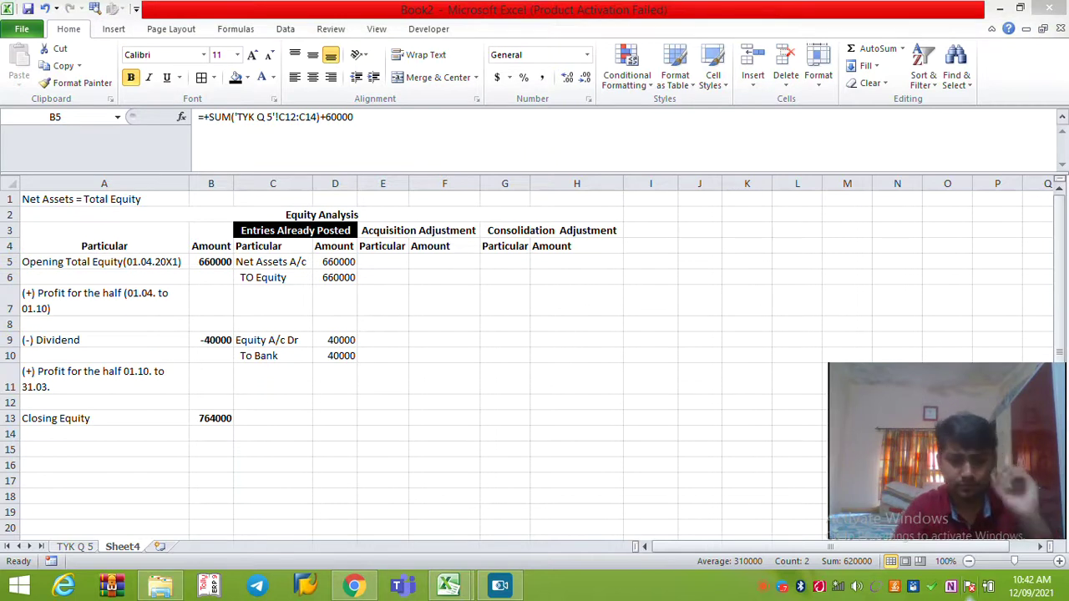
key("alt+Tab")
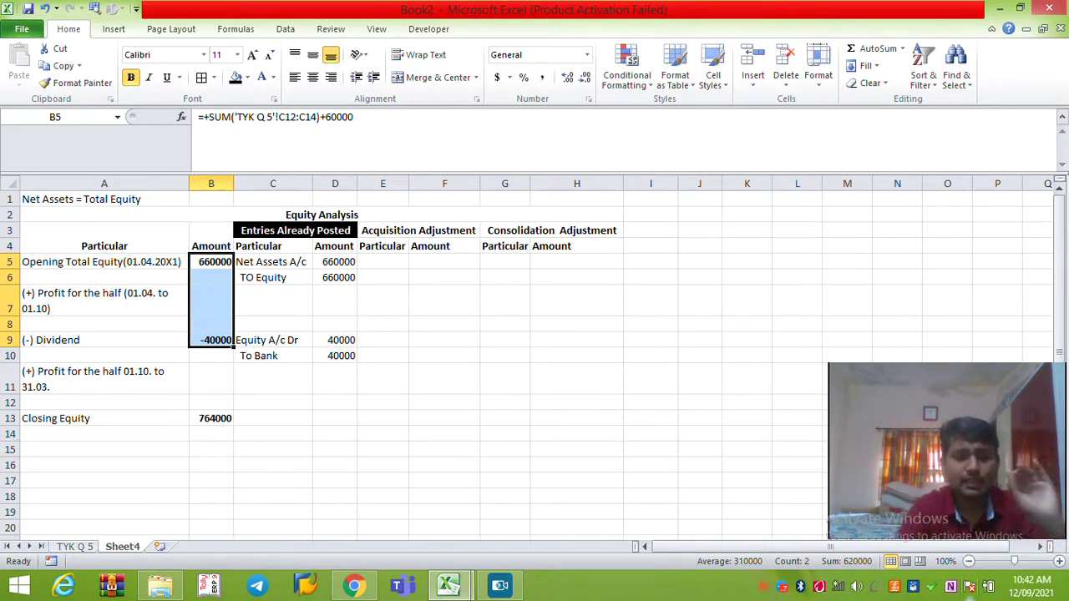
key("Down")
key("Down")
key("Down")
key("Down")
key("Down")
key("Down")
key("Down")
key("Down")
key("Down")
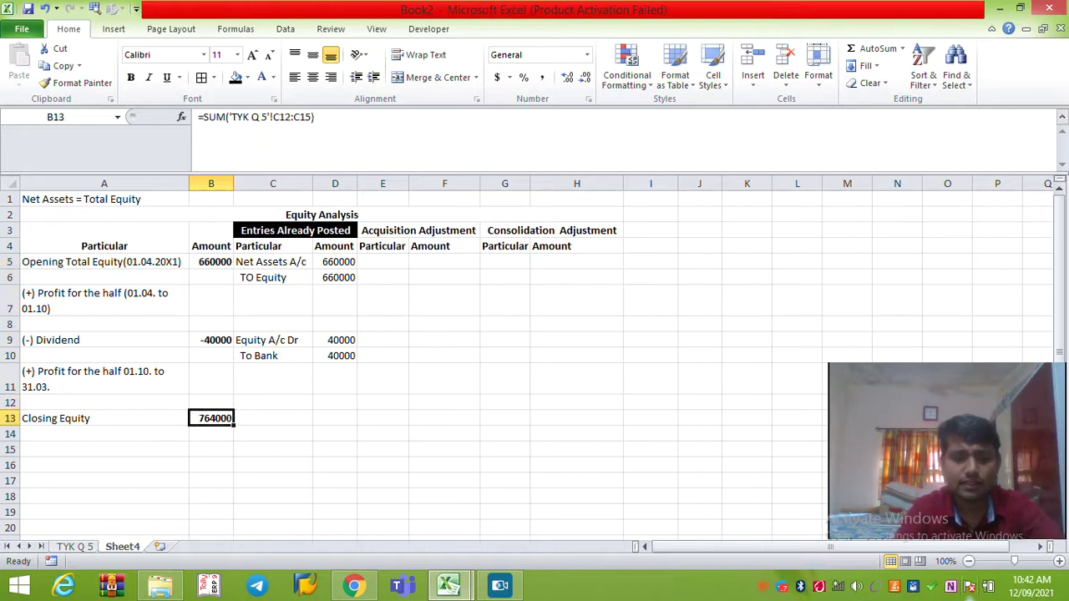
Compute the year's total profit in B14 as closing equity B13 minus the sum of B5:B12.
key("Up")
key("Up")
key("Up")
key("Down")
key("Down")
key("Down")
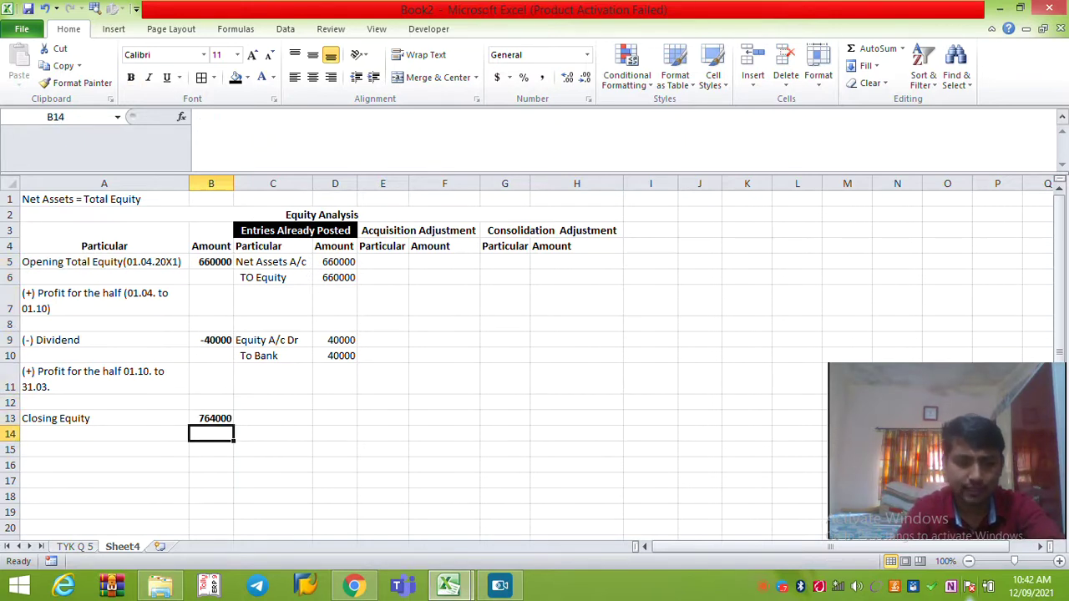
type("+")
key("Up")
type("-")
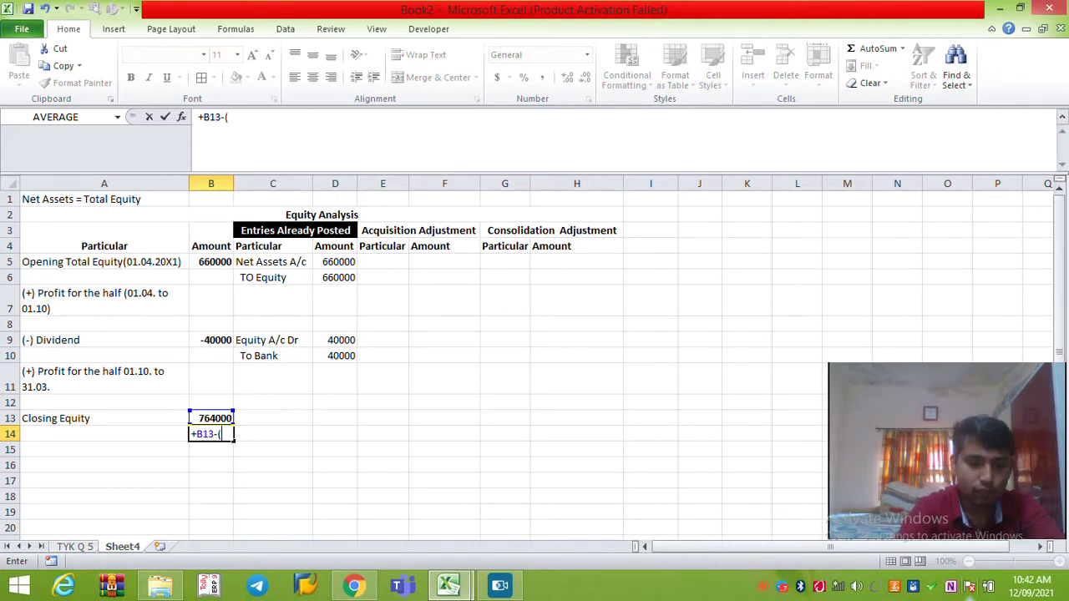
key("BackSpace")
type("sum(")
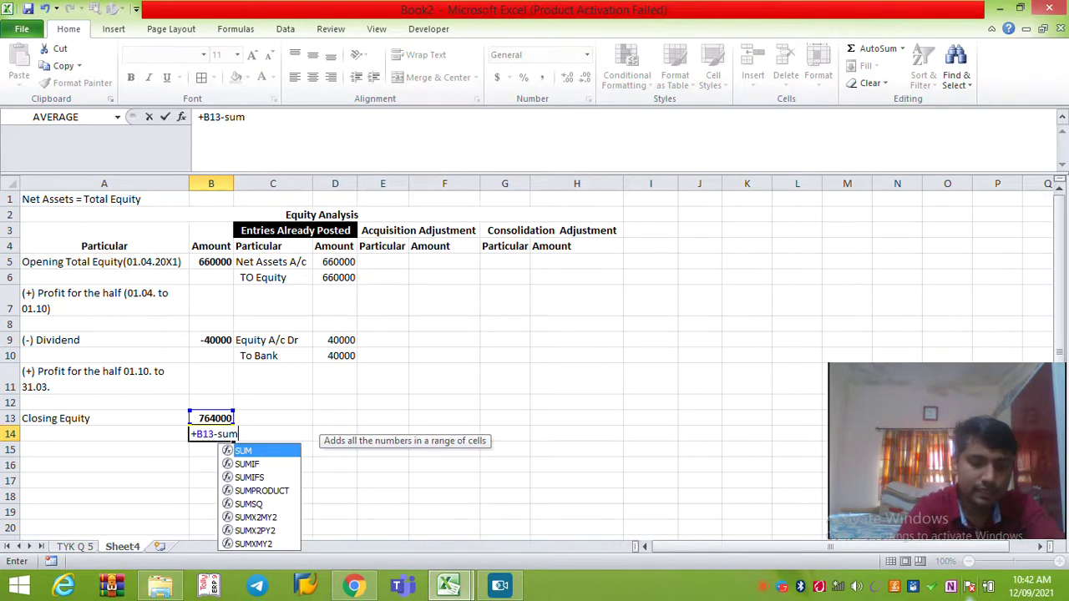
key("Up")
key("Up")
key("shift+Up")
key("shift+Up")
key("shift+Up")
key("shift+Up")
key("shift+Up")
key("shift+Up")
key("shift+Up")
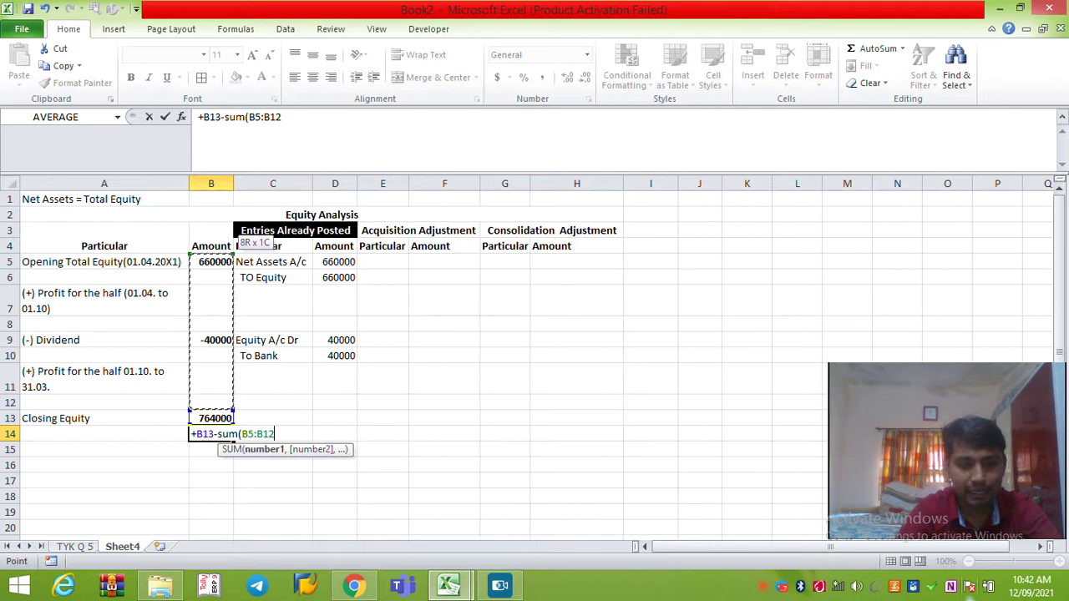
key("Return")
key("Return")
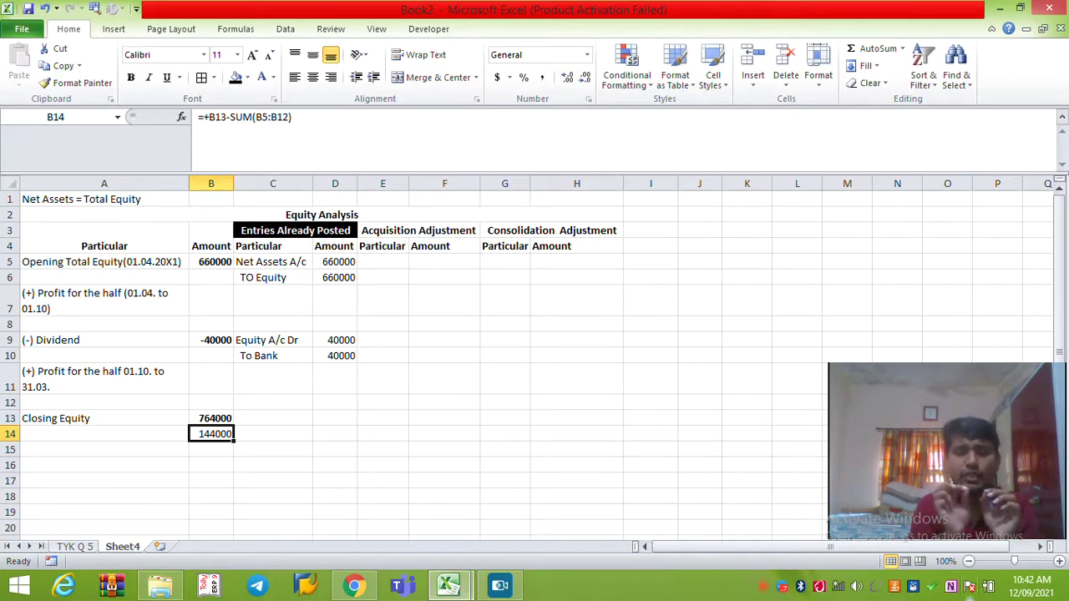
Compute the half-year profit in B15 by dividing B14 by 2.
key("Down")
type("=")
key("Up")
type("/2")
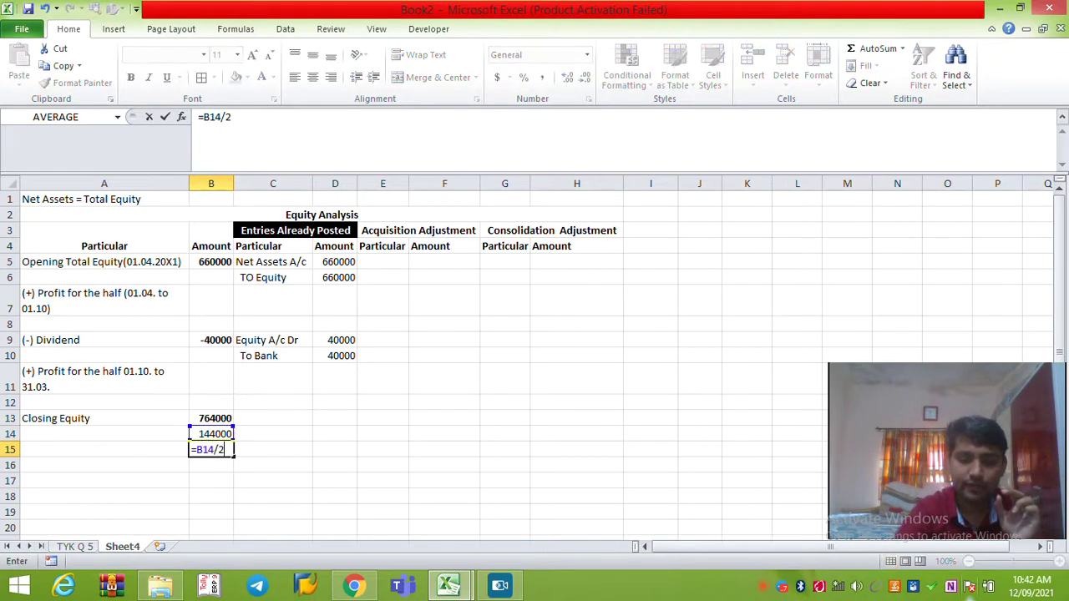
key("Return")
Enter 72000 in B7 as the profit for the first half, 01.04. to 01.10.
key("Left")
key("Up")
key("Up")
key("Up")
key("Up")
key("Up")
key("Up")
key("Up")
key("Up")
key("Up")
key("Up")
key("Up")
key("Right")
key("Down")
key("Down")
type("+")
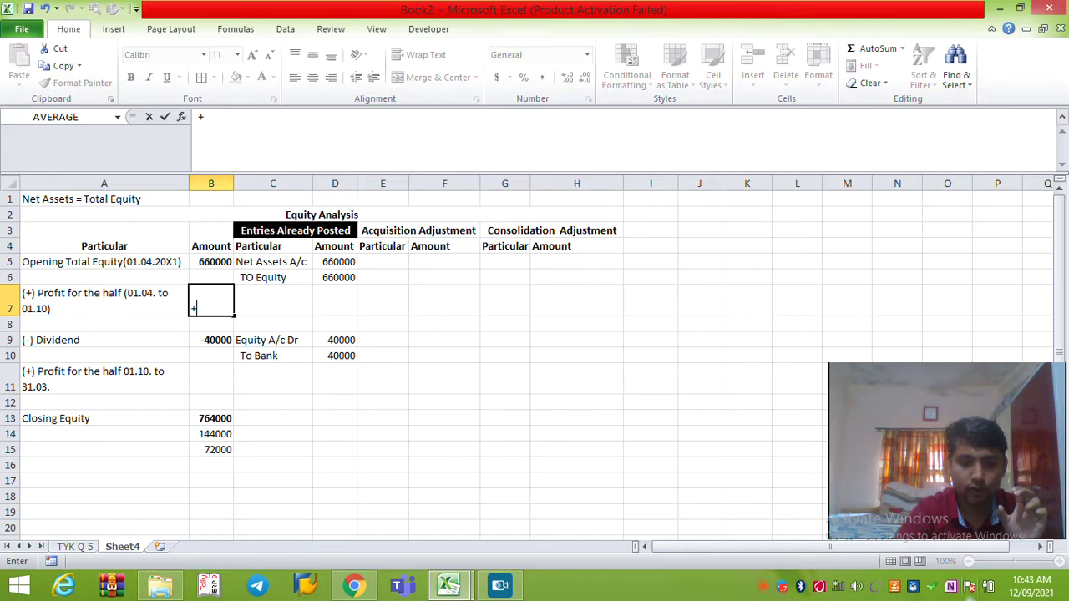
type("720000")
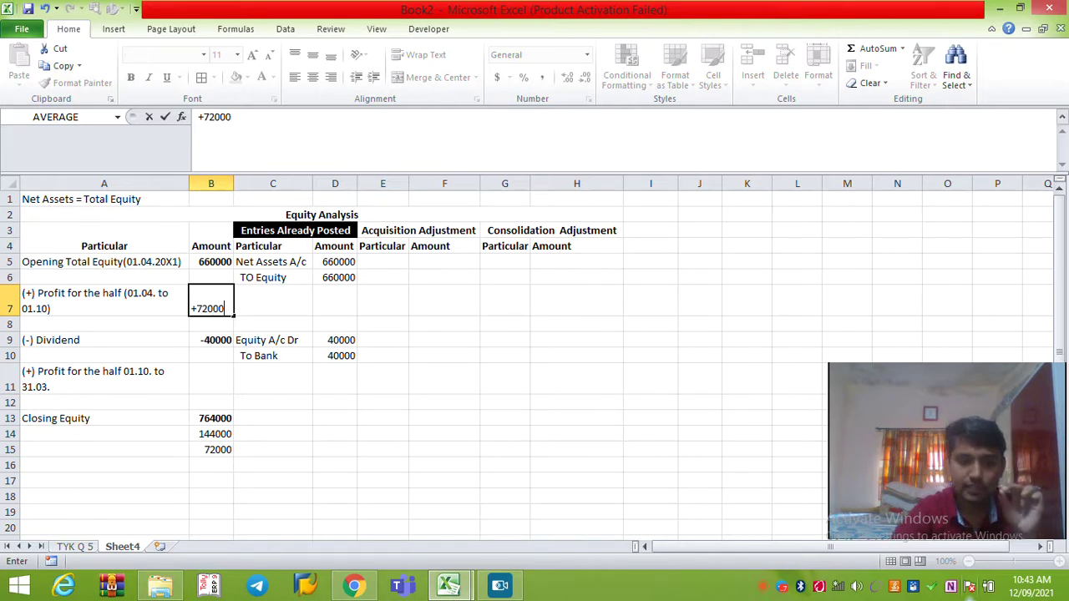
key("Return")
Enter 72000 in B11 as the profit for the second half, 01.10. to 31.03.
key("Down")
key("Down")
key("Down")
type("+72000")
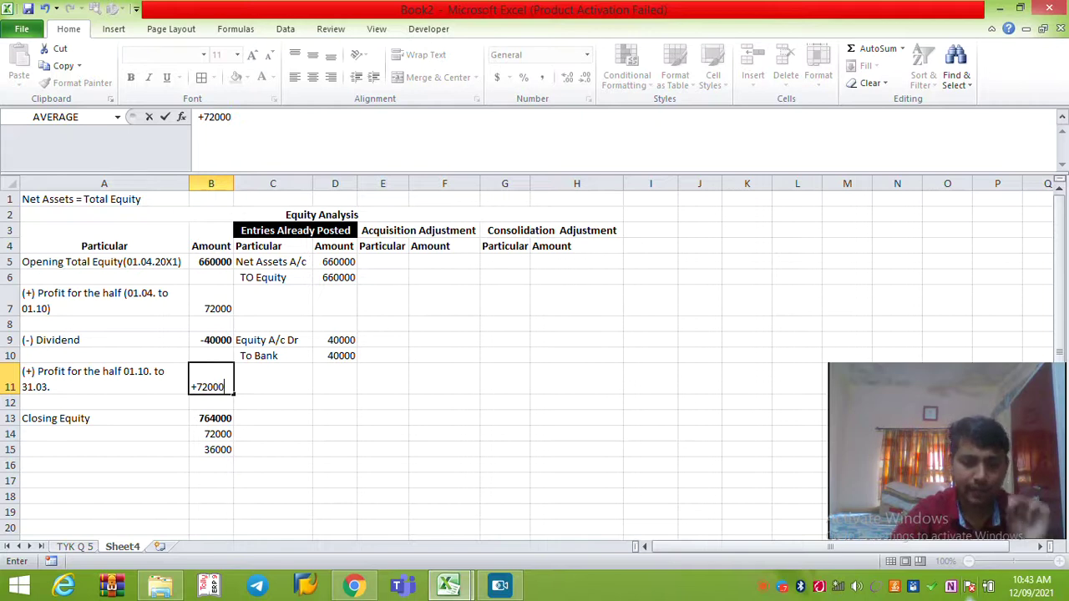
key("Return")
Clear the helper profit calculations in B14:B15 below the closing equity.
key("Down")
key("Down")
key("shift+Down")
key("Delete")
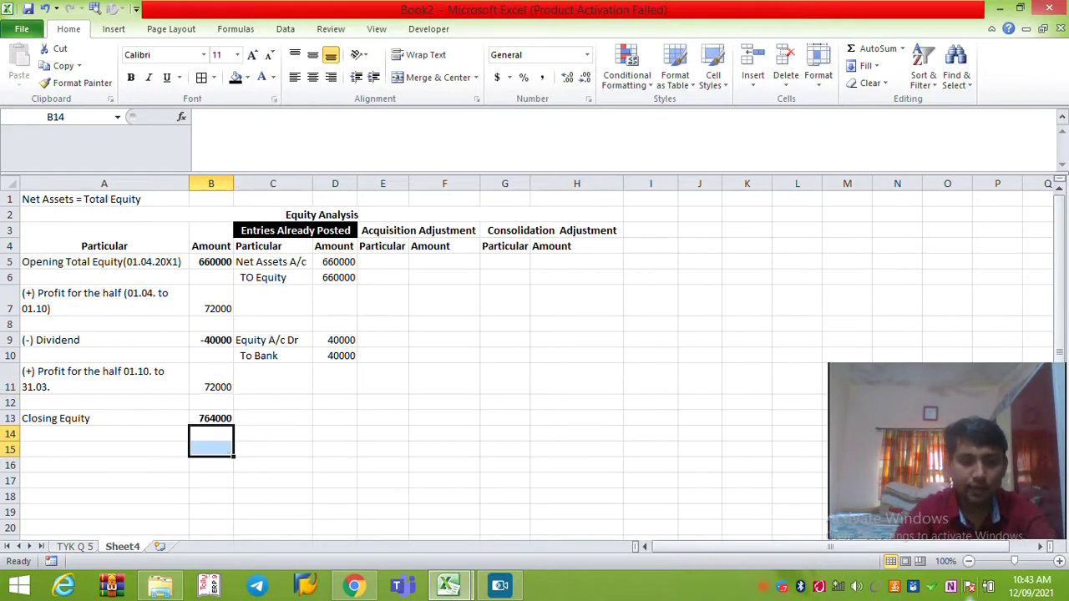
Check the sum of the equity movements in B5:B11 against the closing equity.
key("Up")
key("Up")
key("Up")
key("shift+Up")
key("shift+Up")
key("shift+Up")
key("shift+Up")
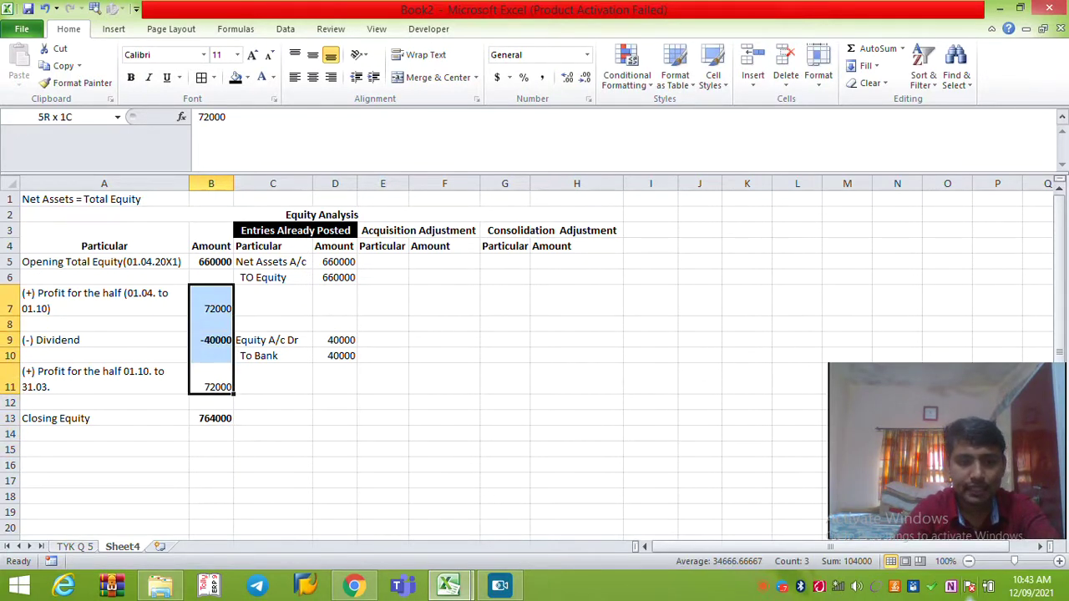
key("shift+Up")
key("shift+Up")
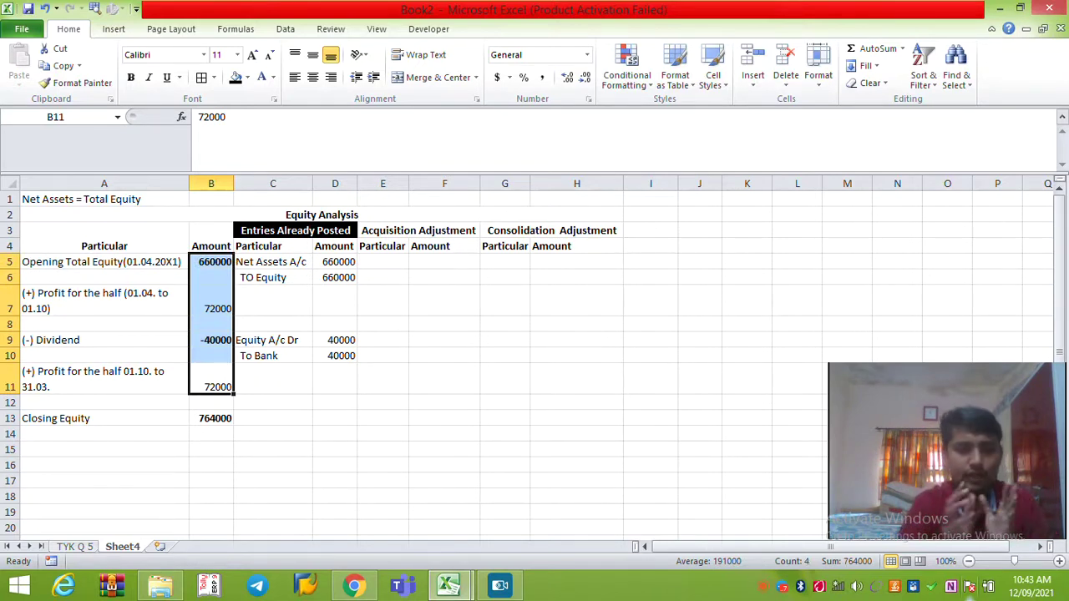
Copy the net assets and equity entry from C5:D6 to C7:D8 for the first-half profit.
key("Up")
key("Up")
key("Up")
key("Right")
key("Up")
key("Up")
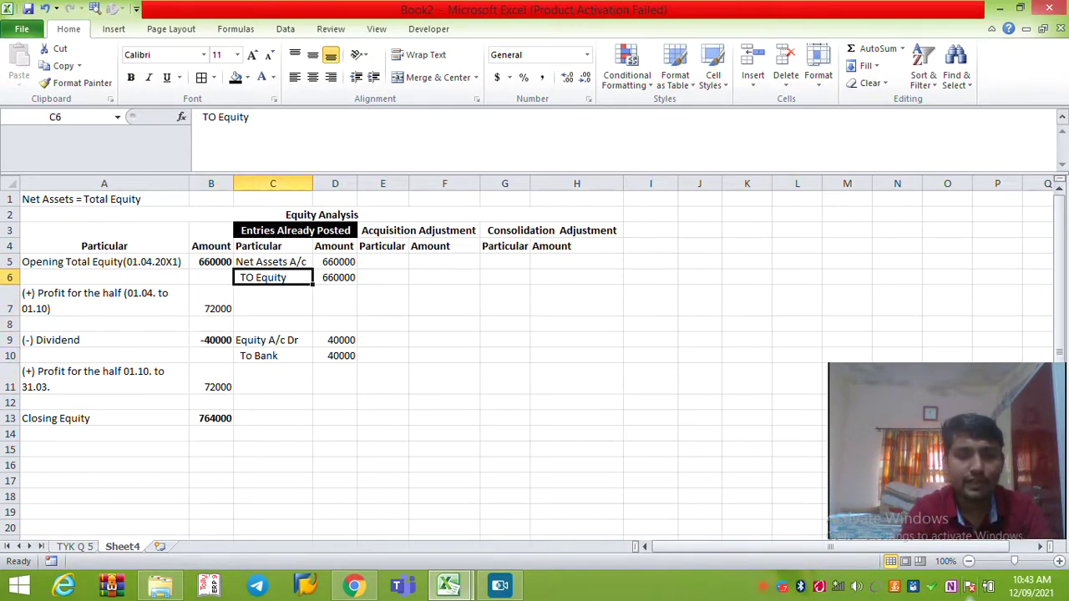
key("Up")
key("shift+Down")
key("shift+Right")
key("ctrl+c")
key("Down")
key("Down")
key("Return")
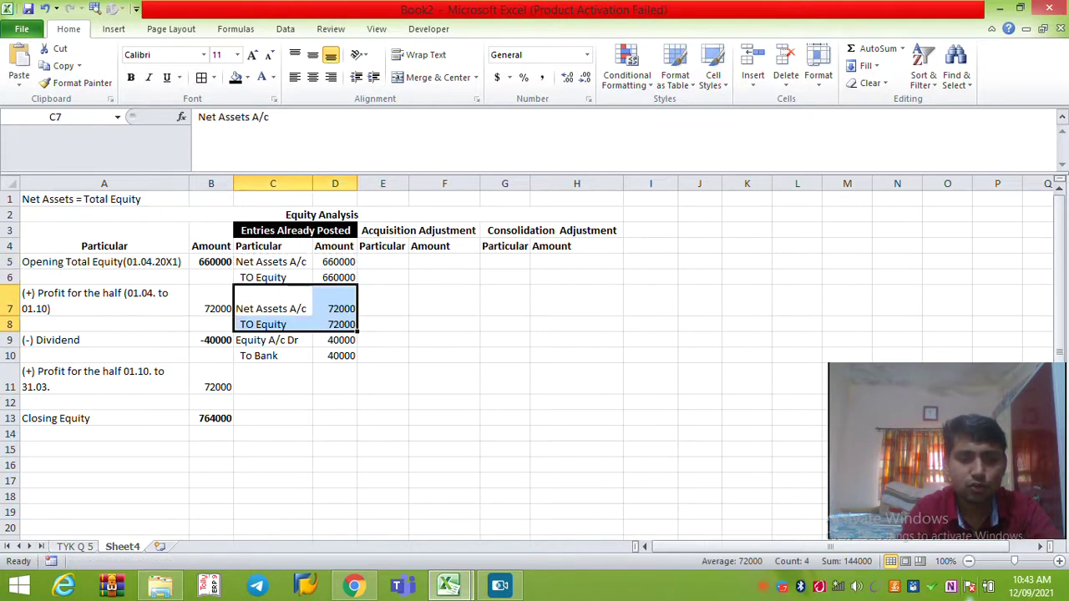
Copy the first-half profit entry from C7:D8 to C11:D12 for the second-half profit.
key("ctrl+c")
key("Down")
key("Down")
key("Down")
key("Down")
key("Return")
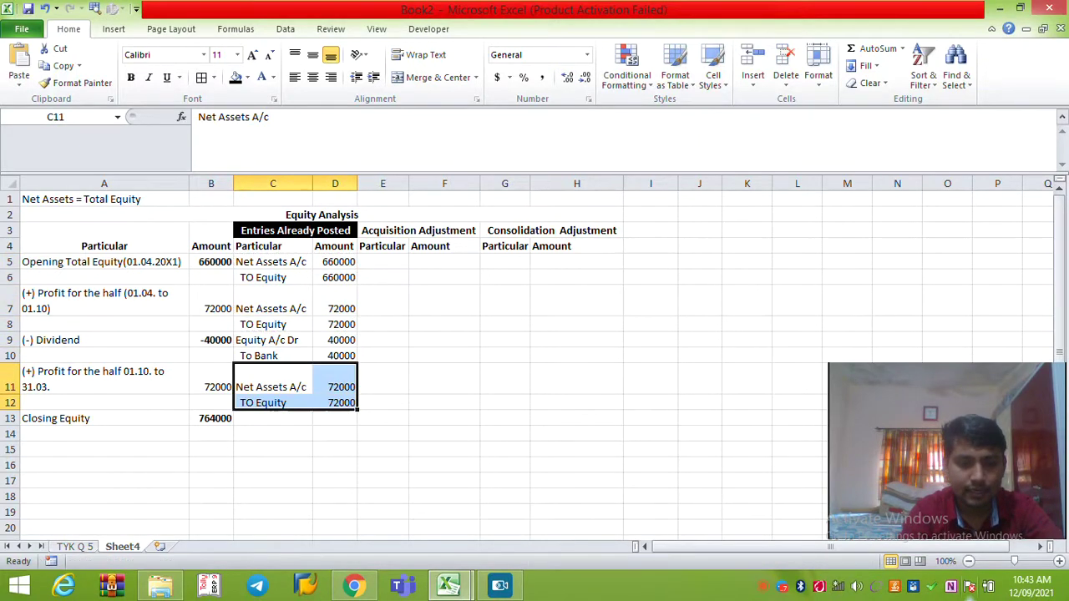
Insert two blank rows above the dividend row to separate the period after the first-half profit.
key("Left")
key("Up")
key("Up")
key("Up")
key("Up")
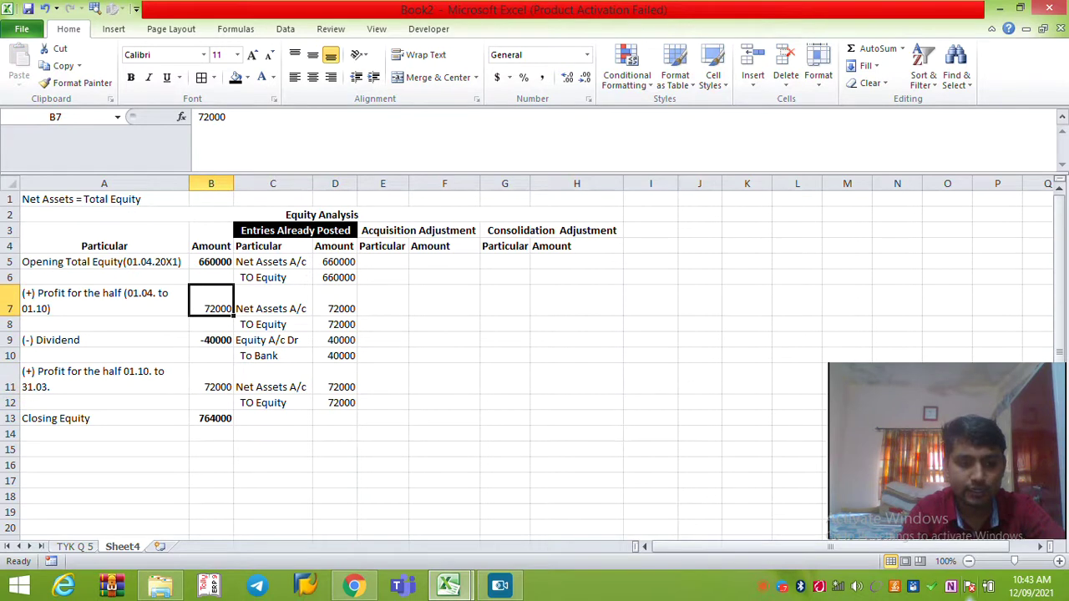
key("Right")
key("Down")
key("Down")
key("shift+space")
key("ctrl+shift+plus")
key("ctrl+shift+plus")
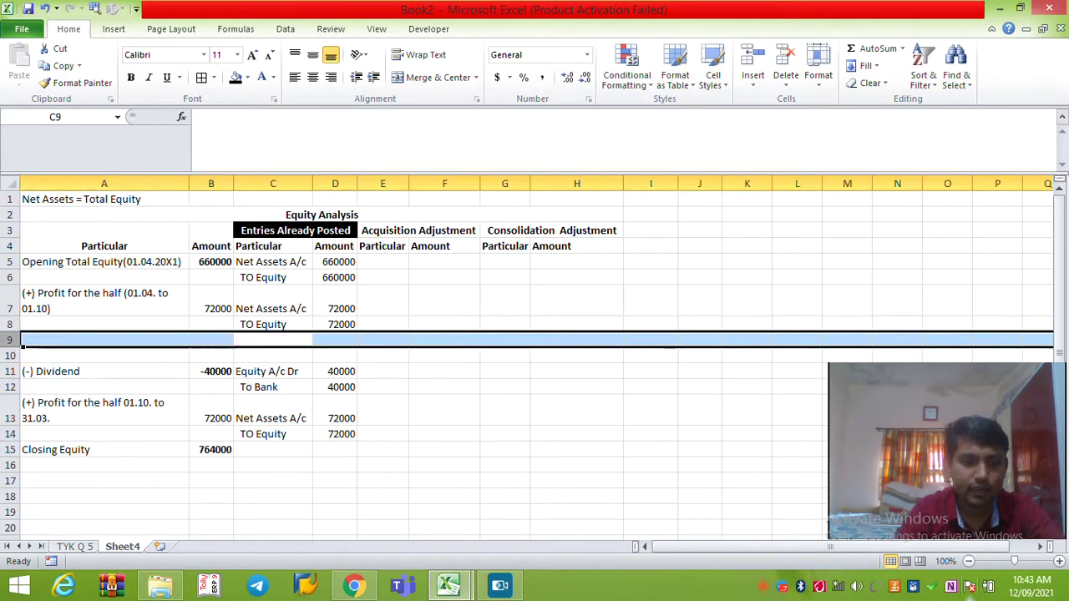
Fill the two blank rows 9 and 10 with yellow.
key("Left")
key("Left")
key("Right")
key("Left")
key("Right")
key("Left")
key("shift+space")
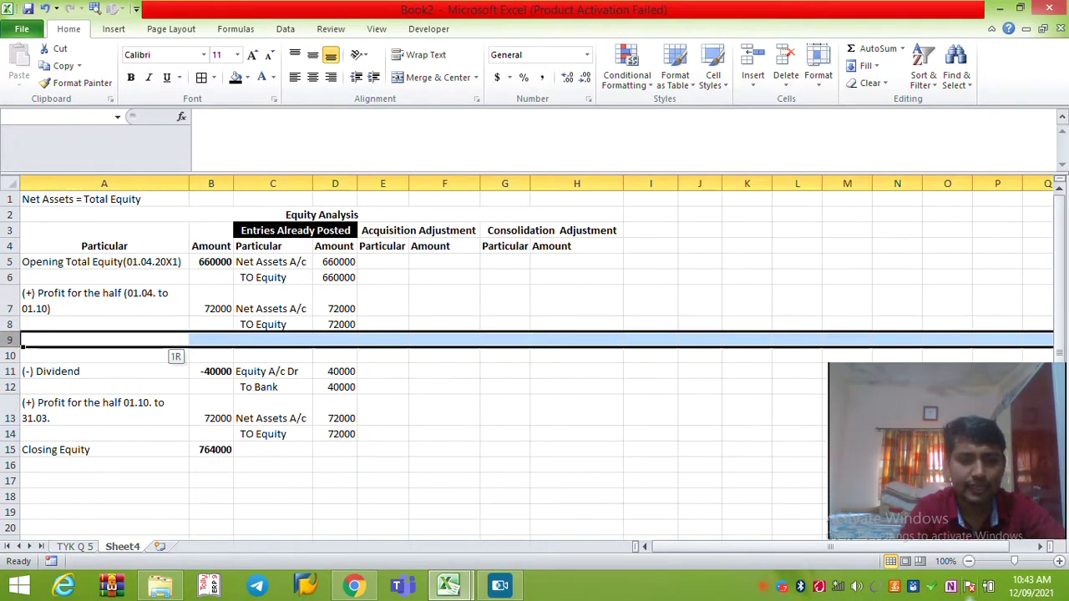
key("shift+Down")
key("alt+h")
key("h")
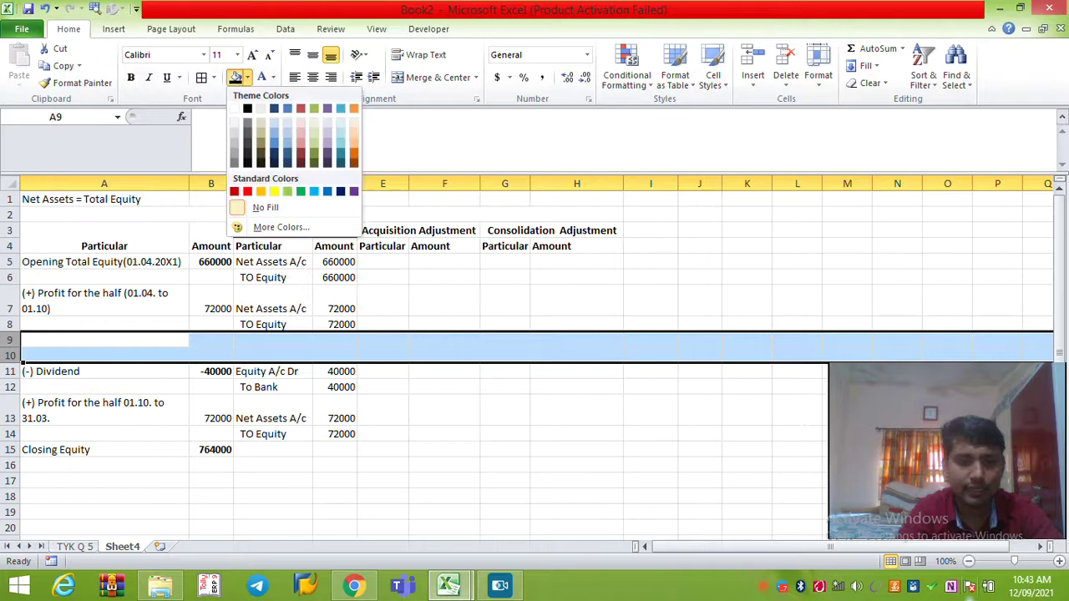
key("Up")
key("Right")
key("Right")
key("Right")
key("Return")
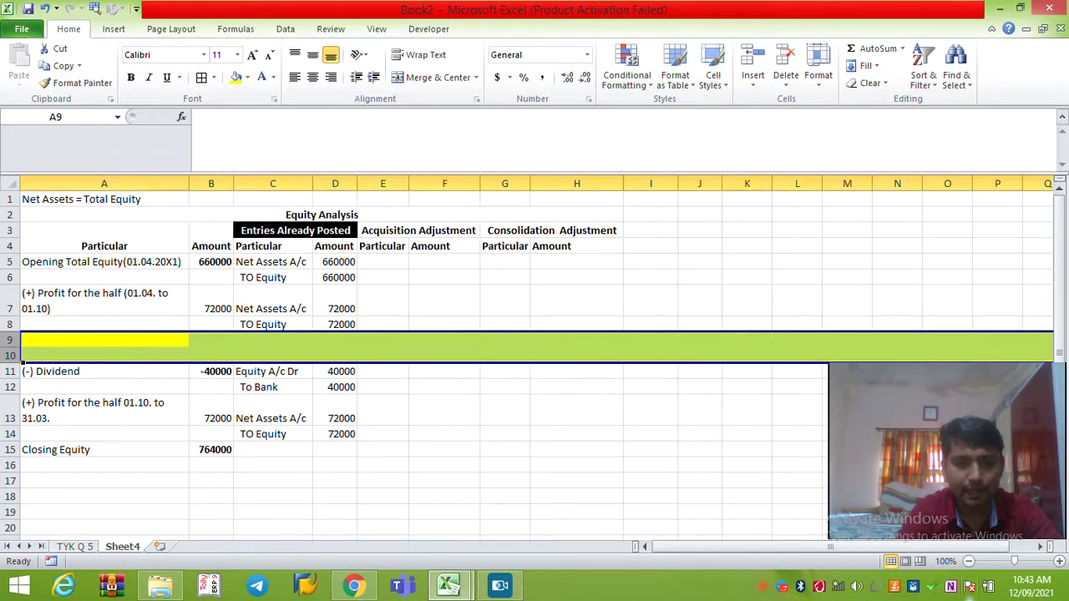
Check the combined total of the net assets amounts in D5 and D7.
left_click(335, 301)
left_click(335, 262, "ctrl")
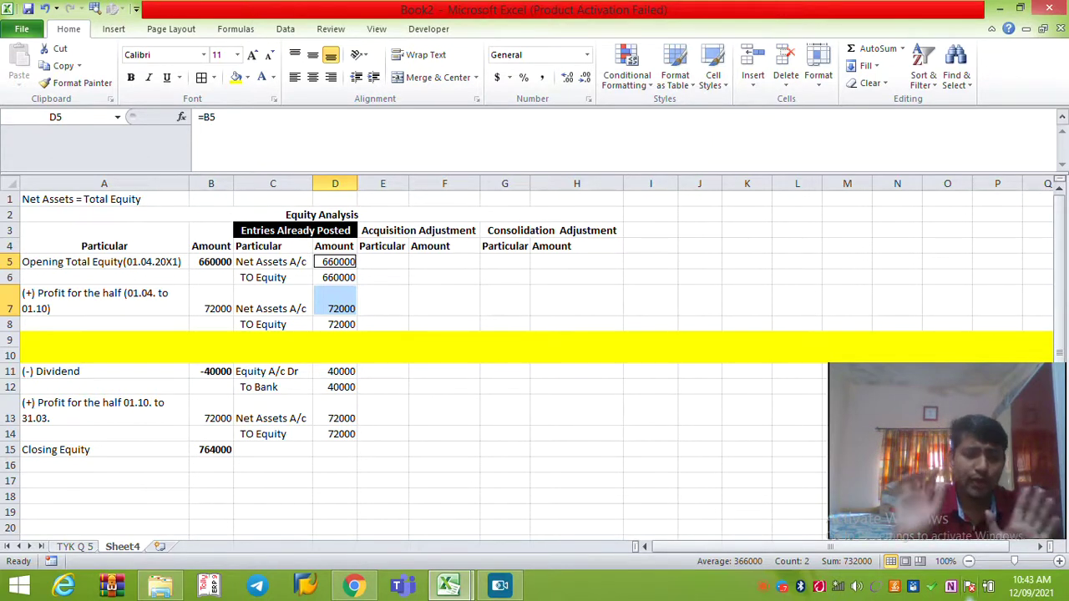
Review the fair value and depreciation note in A19 and Krishan Ltd.'s plant and machinery amount in C5 on TYK Q 5.
key("ctrl+Page_Up")
key("Left")
key("Down")
key("Down")
key("Down")
key("Down")
key("Down")
key("Down")
key("Down")
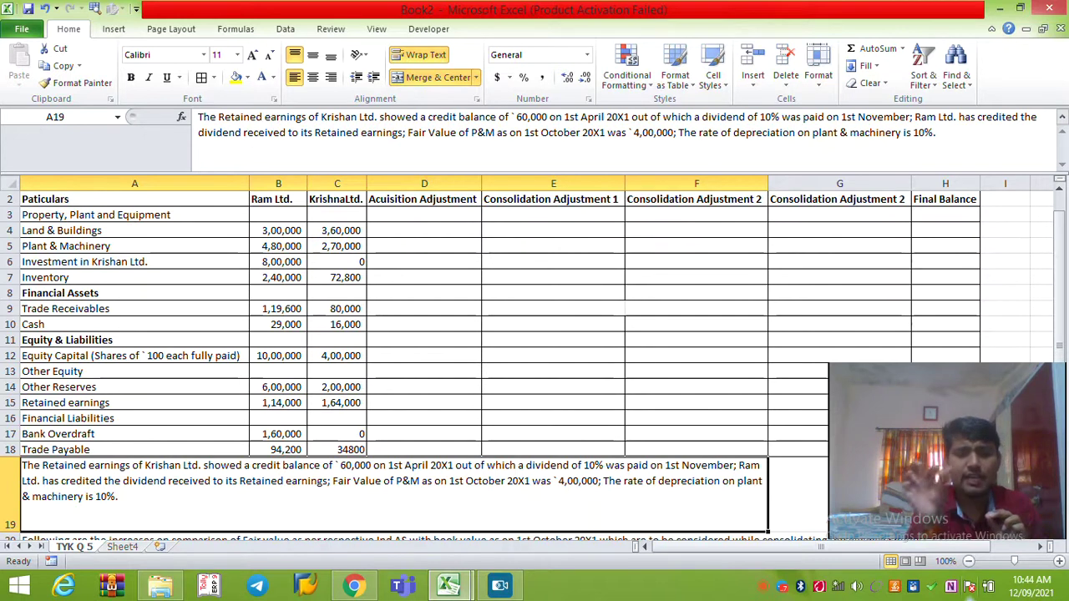
left_click(337, 247)
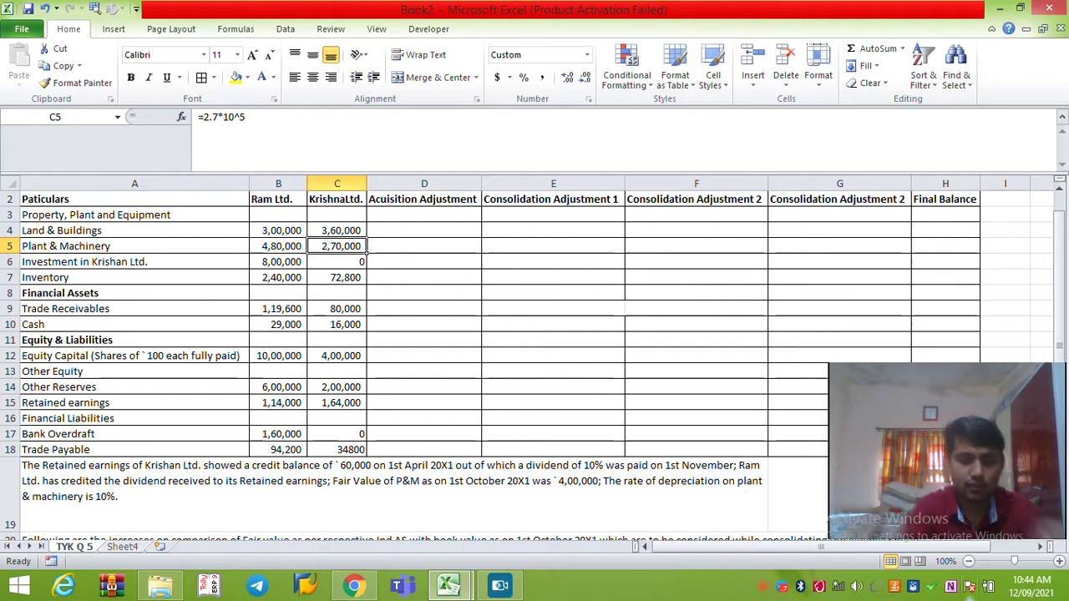
Enter the column label "BV 01.10" in B17 on Sheet4, below the closing equity.
key("ctrl+Page_Down")
key("Down")
key("Down")
key("Down")
key("Down")
key("Down")
key("Down")
key("Down")
key("Down")
key("Down")
key("Down")
key("Down")
key("Left")
key("Left")
key("Down")
type("BV")
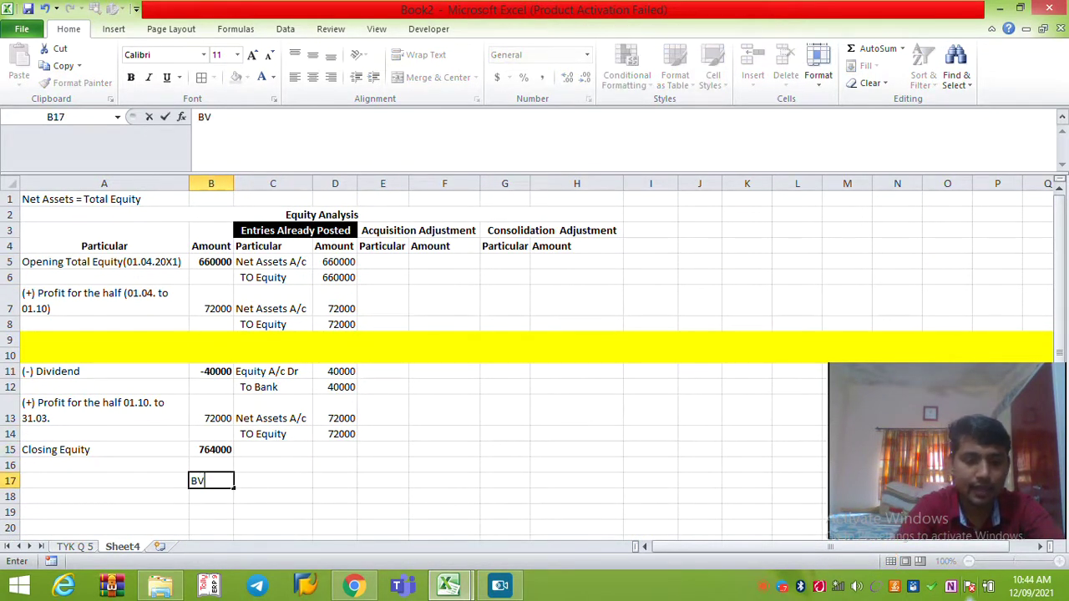
key("Return")
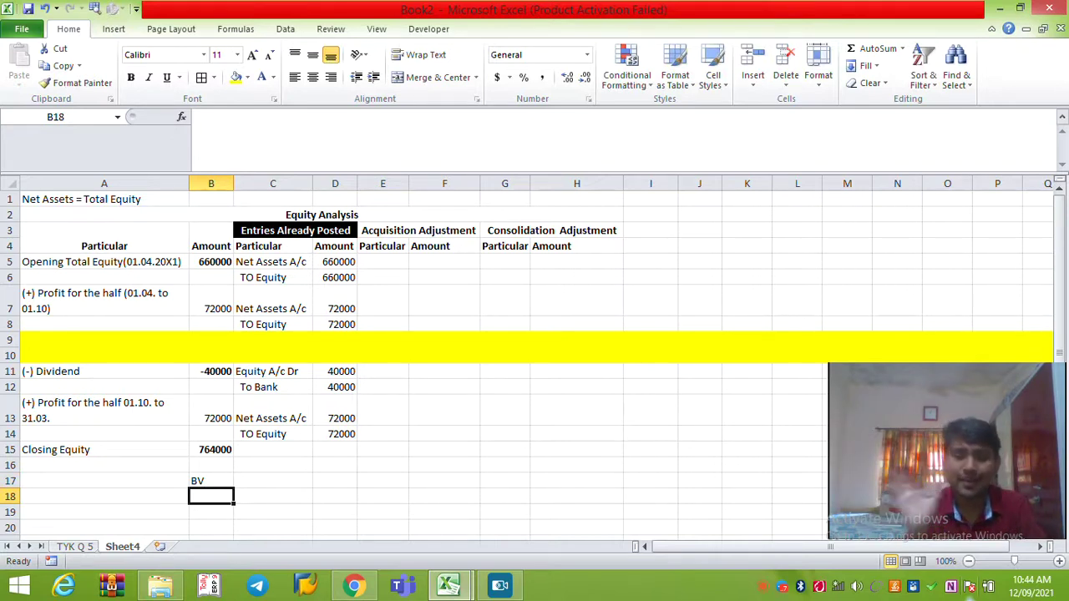
key("Up")
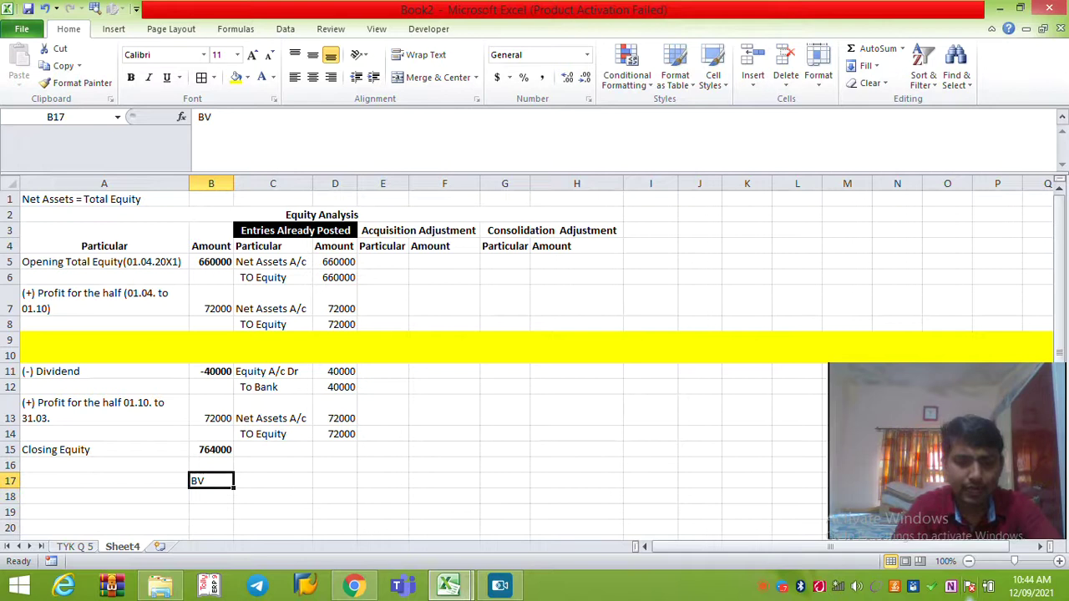
key("F2")
type("01.10")
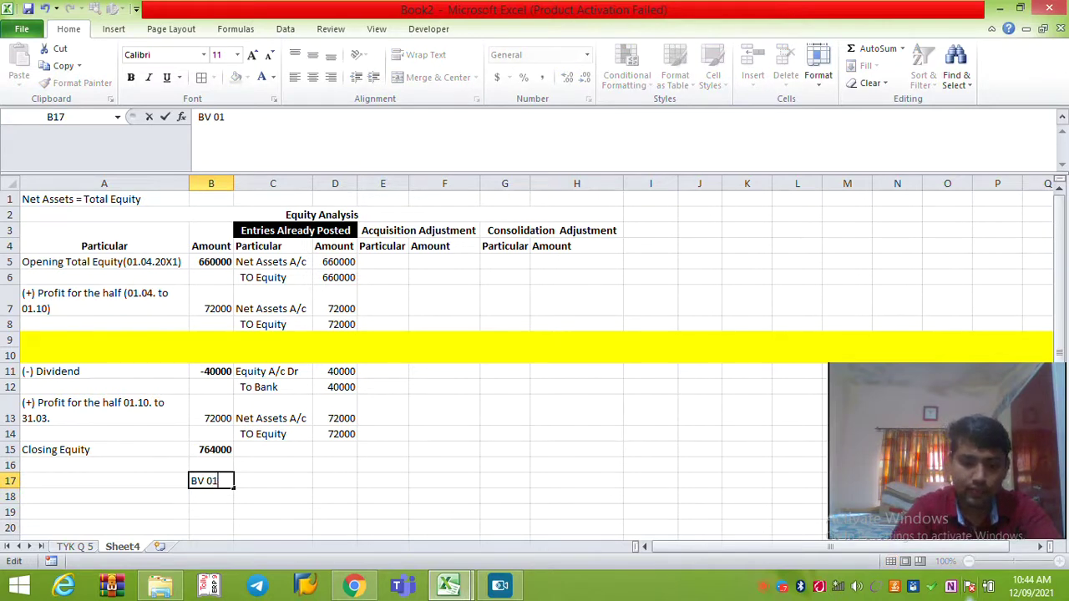
key("Return")
Enter the column label "FV" in C17 and the row heading "P&M" in A18.
key("Up")
key("Right")
type("FV")
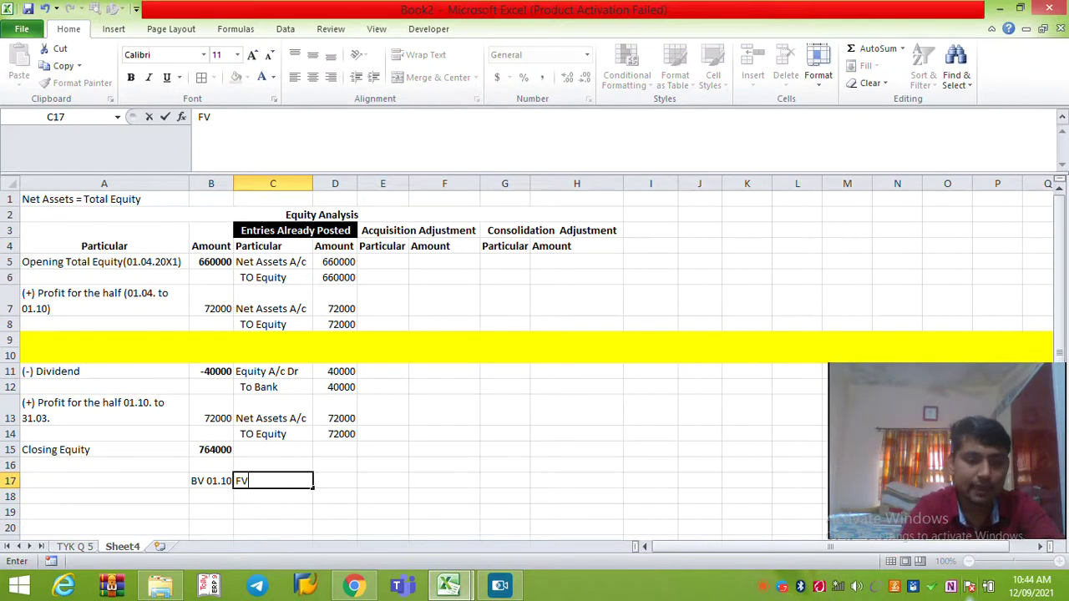
key("Return")
key("Left")
type("P&M")
key("Return")
Enter the row label "Opening" in A19, under the P&M heading.
key("Up")
key("Down")
key("Down")
key("Up")
type("Opei")
type("ning")
key("Tab")
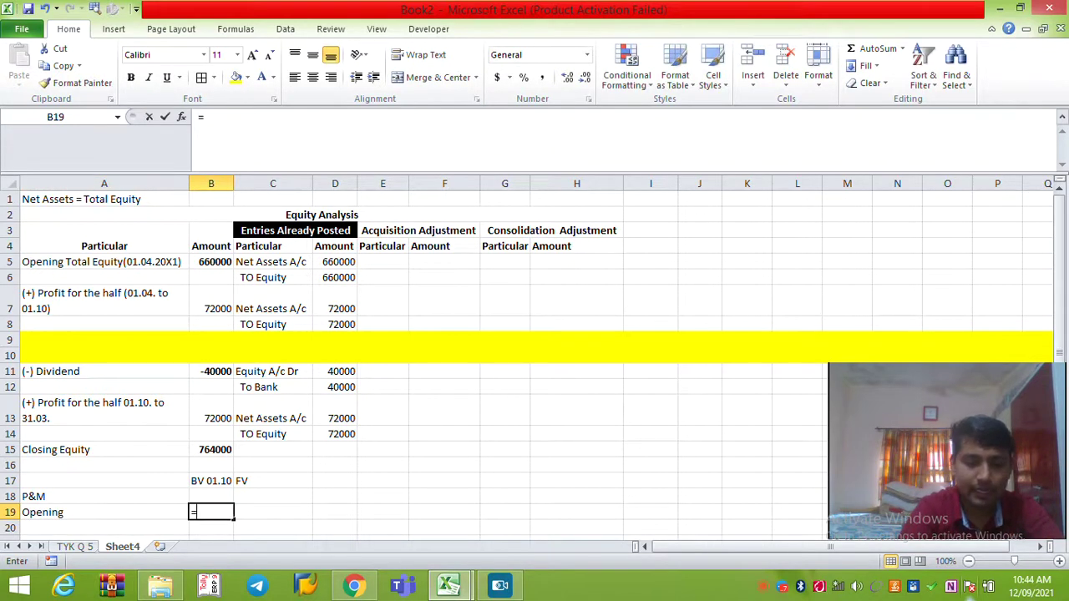
Calculate the opening book value in B19 as Krishan Ltd.'s plant and machinery in C5 on TYK Q 5 divided by 90%.
type("=")
left_click(74, 546)
left_click(337, 245)
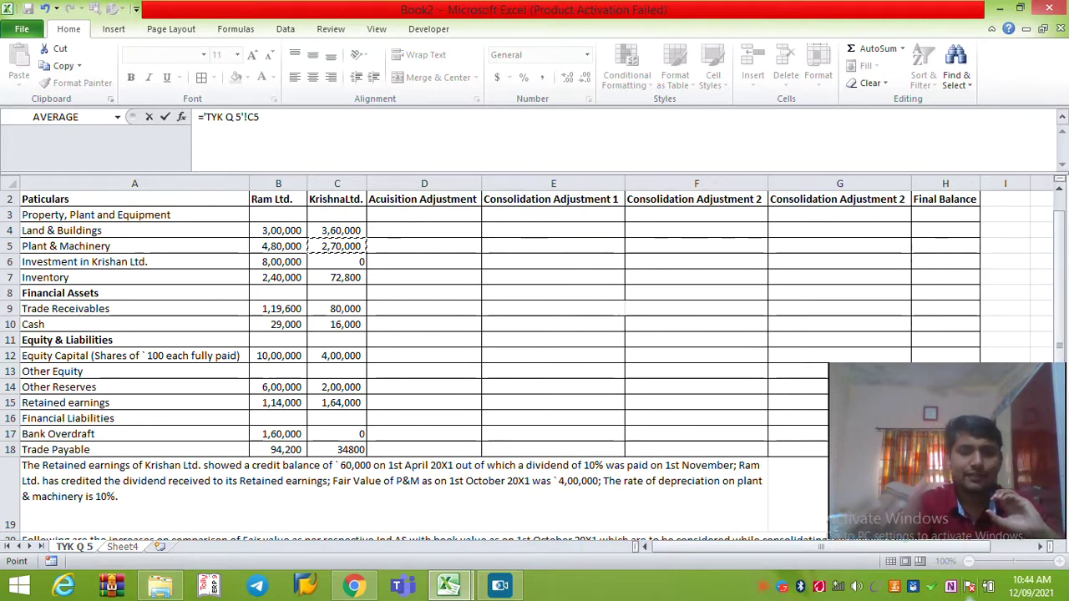
type("/90%")
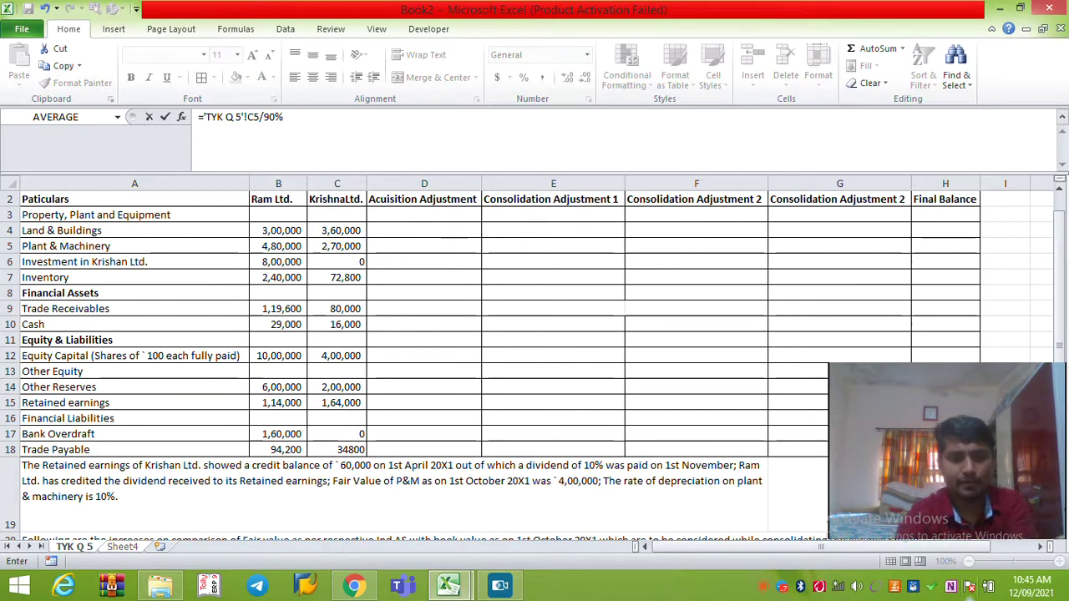
key("Return")
Make the opening amount in B19 and its label in A19 bold.
key("Up")
key("Right")
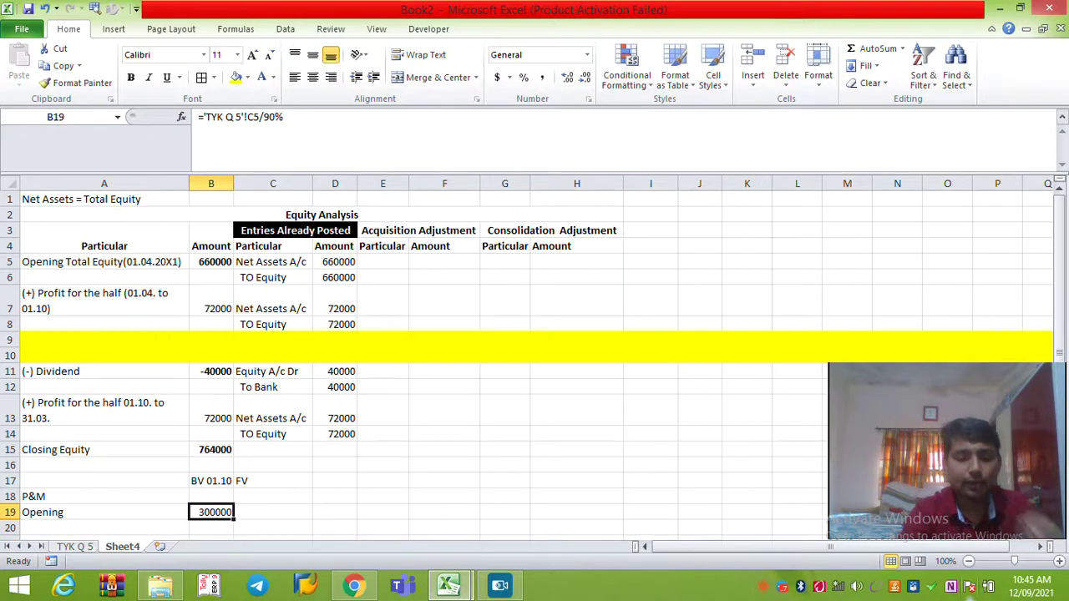
key("ctrl+b")
key("Left")
key("ctrl+b")
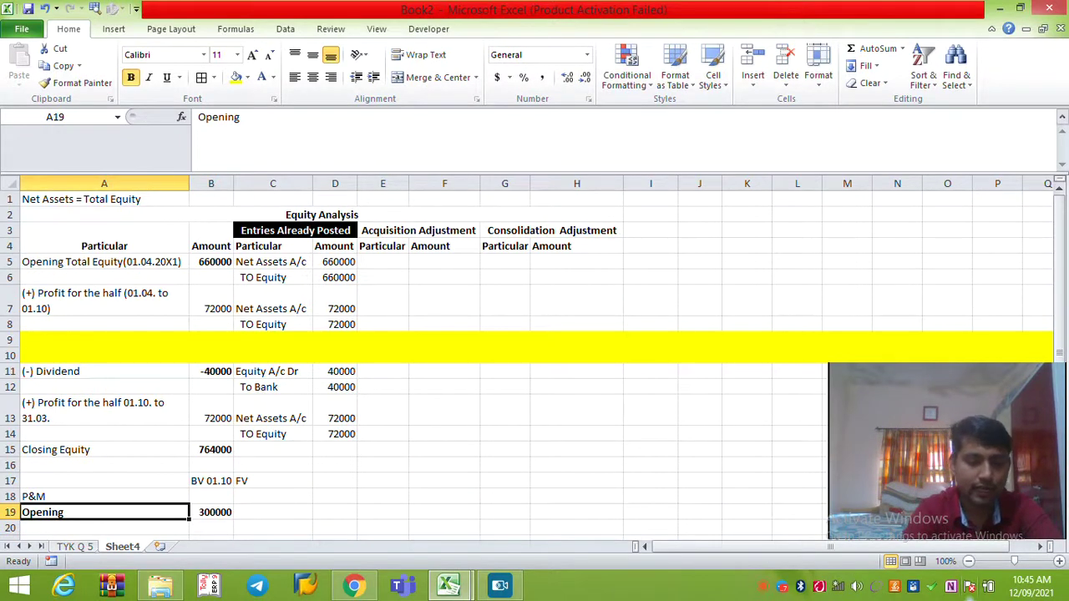
Enter the row label "(-) Depn for 1/2 year" in A20.
key("Down")
key("Down")
key("Down")
key("Down")
key("Down")
key("Up")
key("Up")
key("Up")
key("Up")
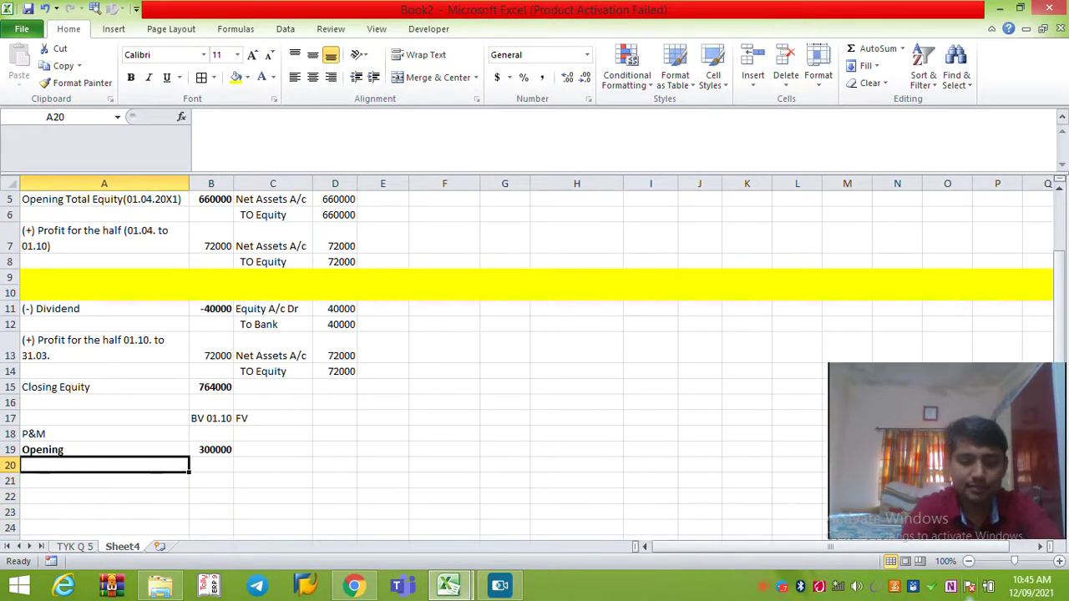
type("(-) Depn for 1/2")
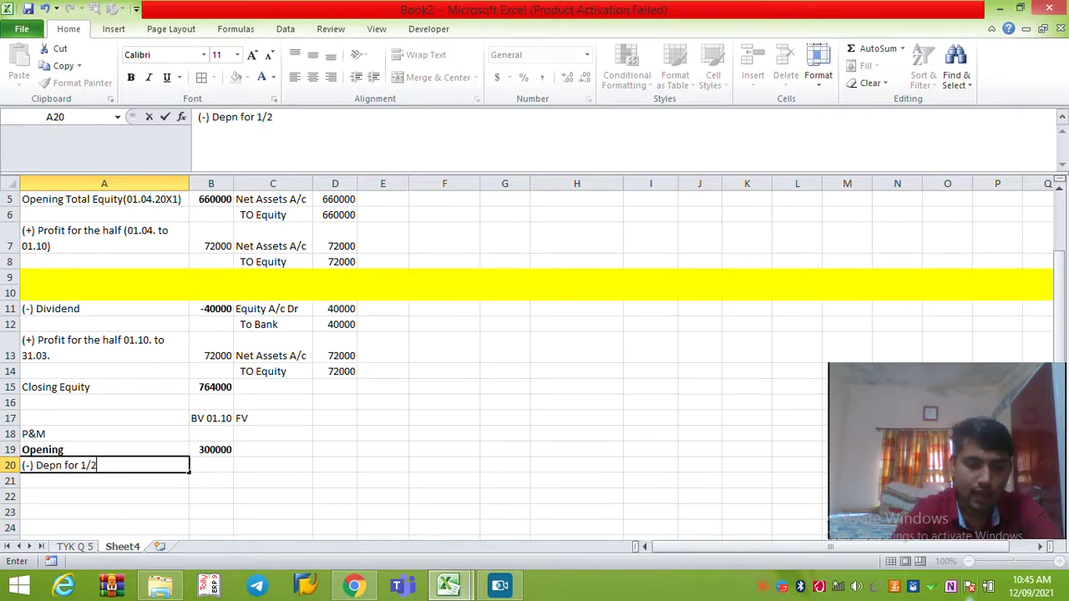
type(" year")
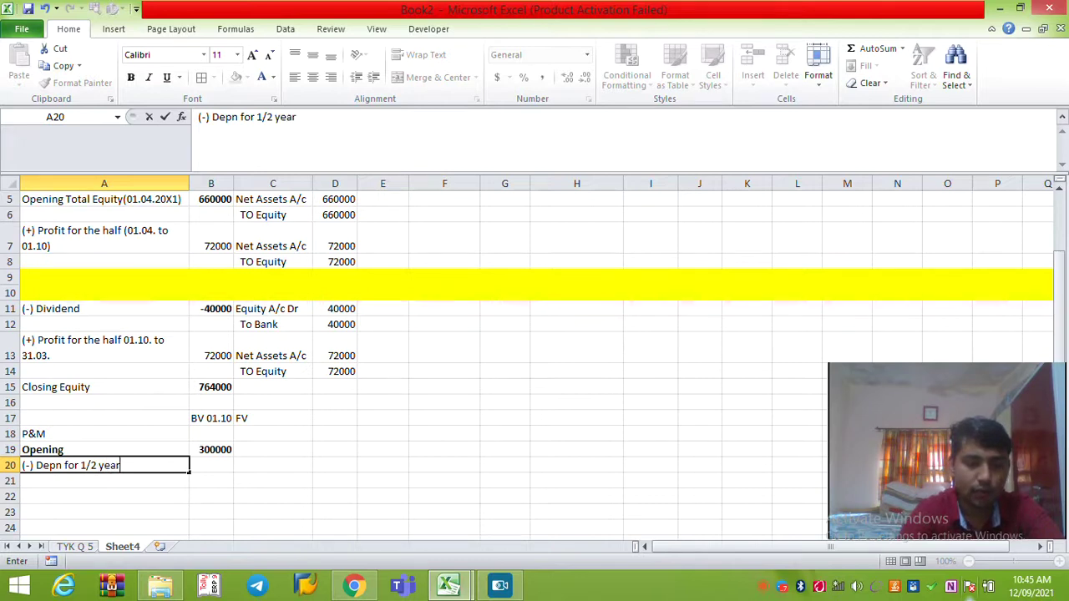
Calculate the half-year depreciation in B20 with the formula B19*10%*1/2.
key("Tab")
type("+")
key("Up")
type("*1")
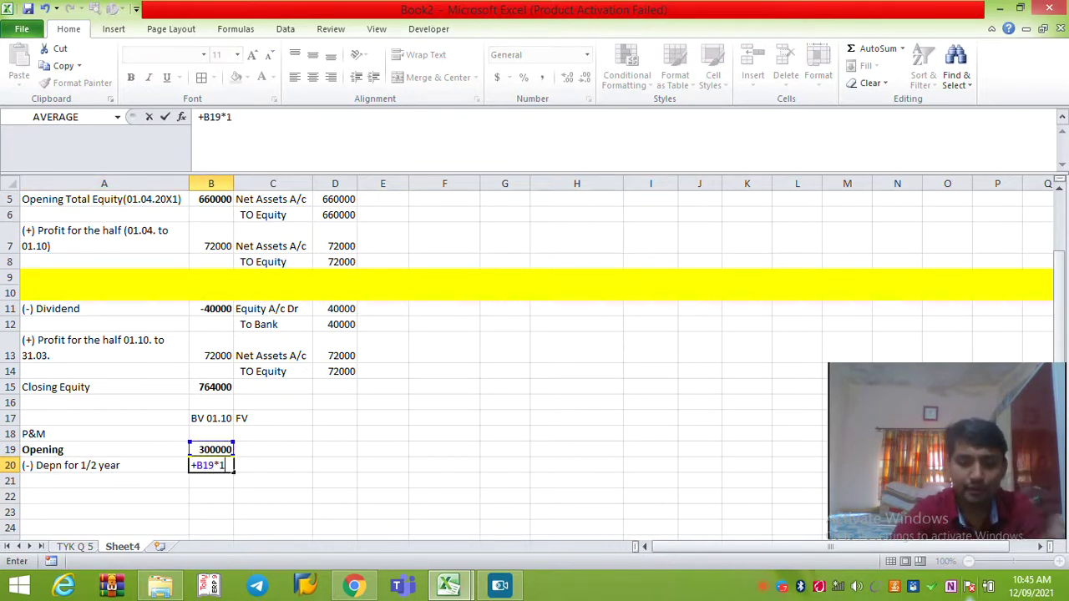
type("0%*1/2")
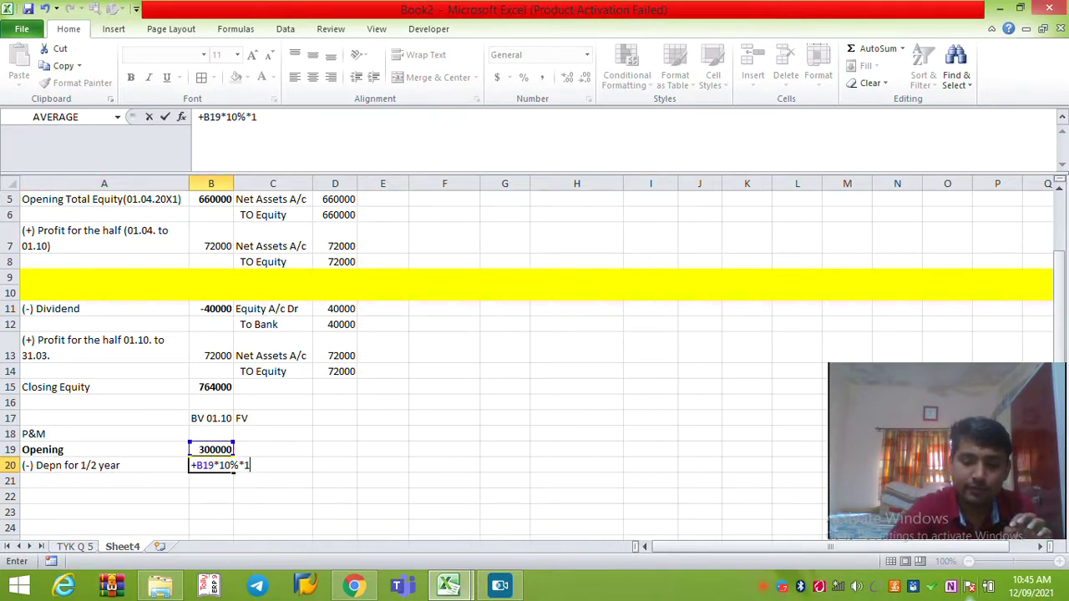
key("Return")
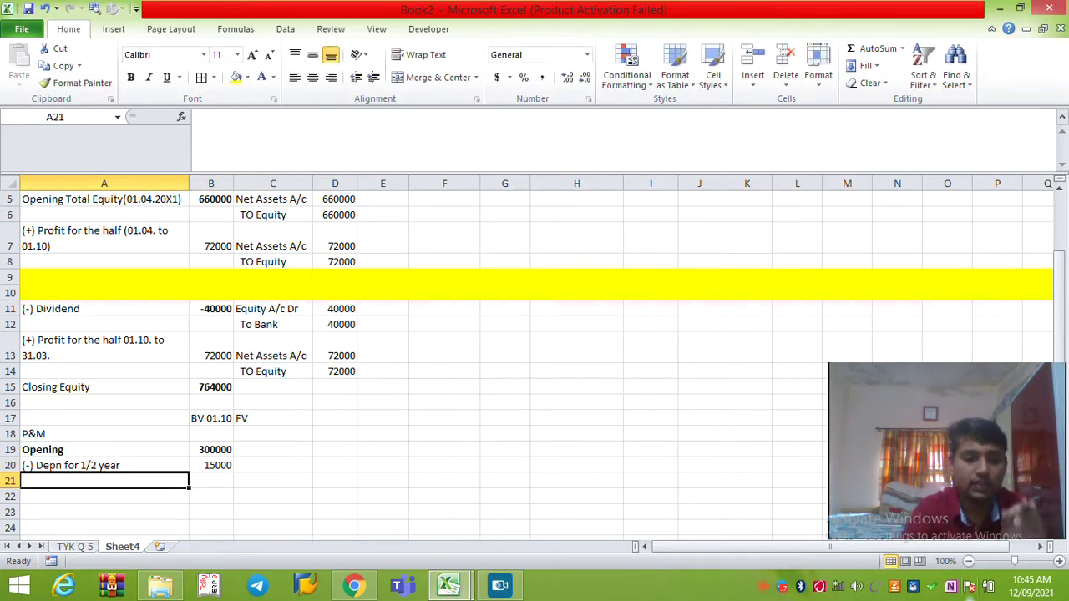
Make the depreciation formula in B20 negative and sum the opening amount and depreciation in B21.
key("Right")
key("Up")
key("F2")
key("Left")
key("Left")
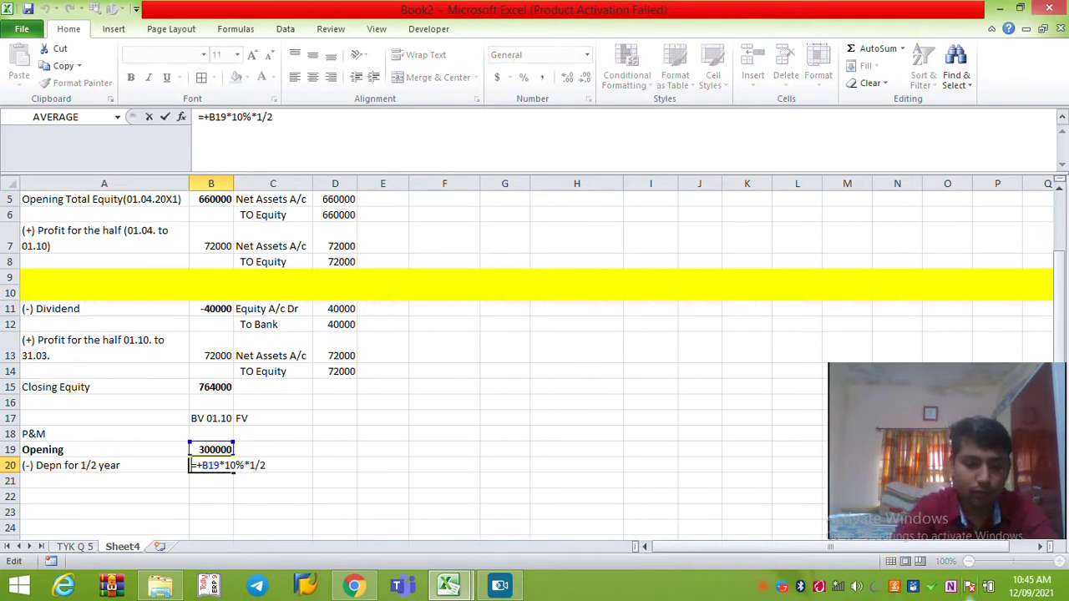
type("-")
key("Return")
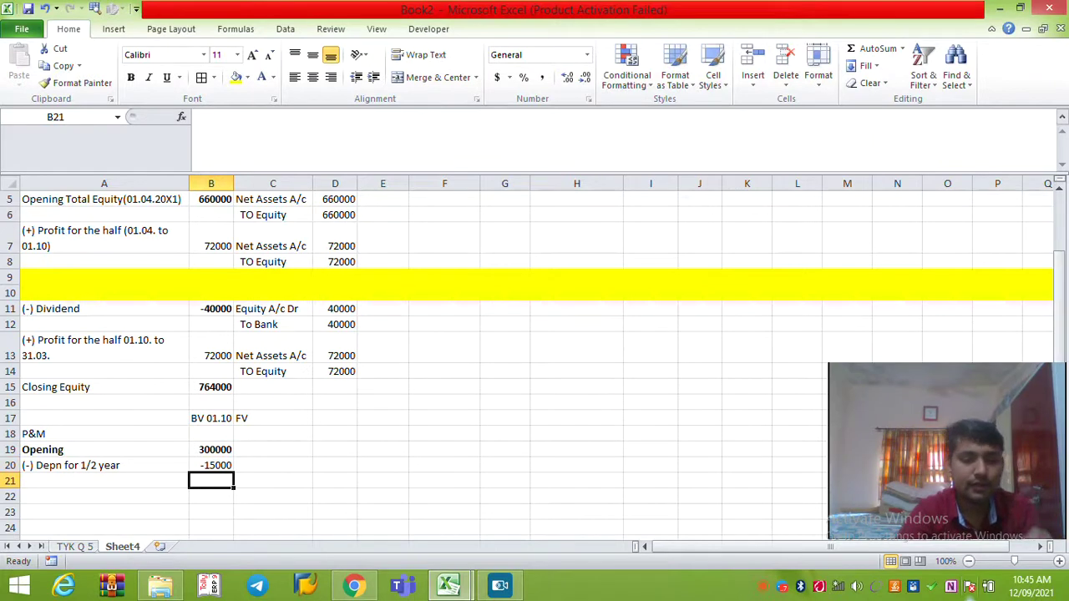
key("alt+equal")
key("Return")
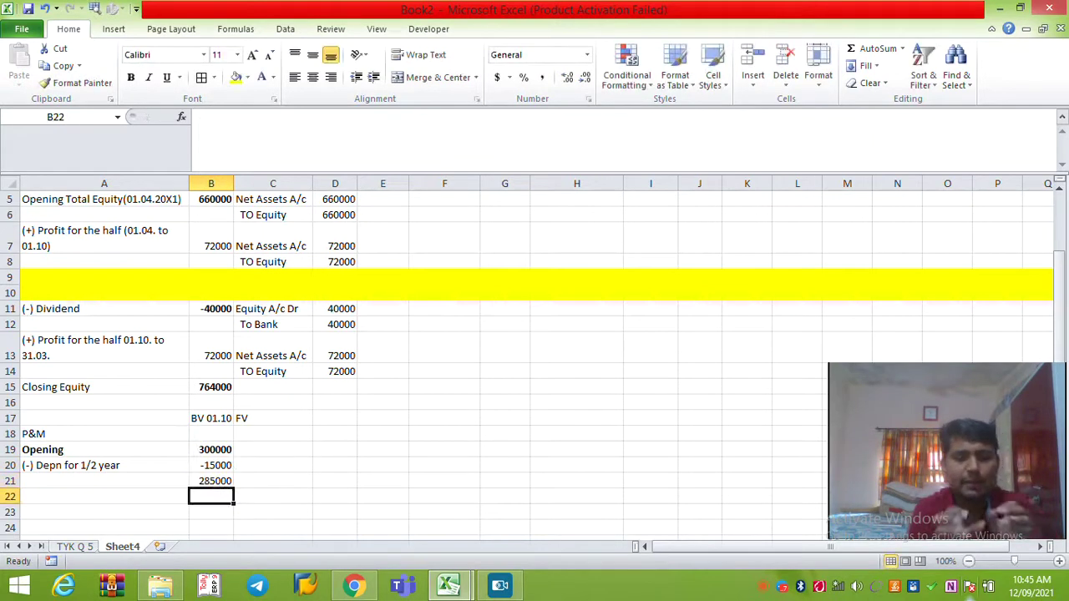
Copy the "BV 01.10" label from B17 into A21.
key("Left")
key("Up")
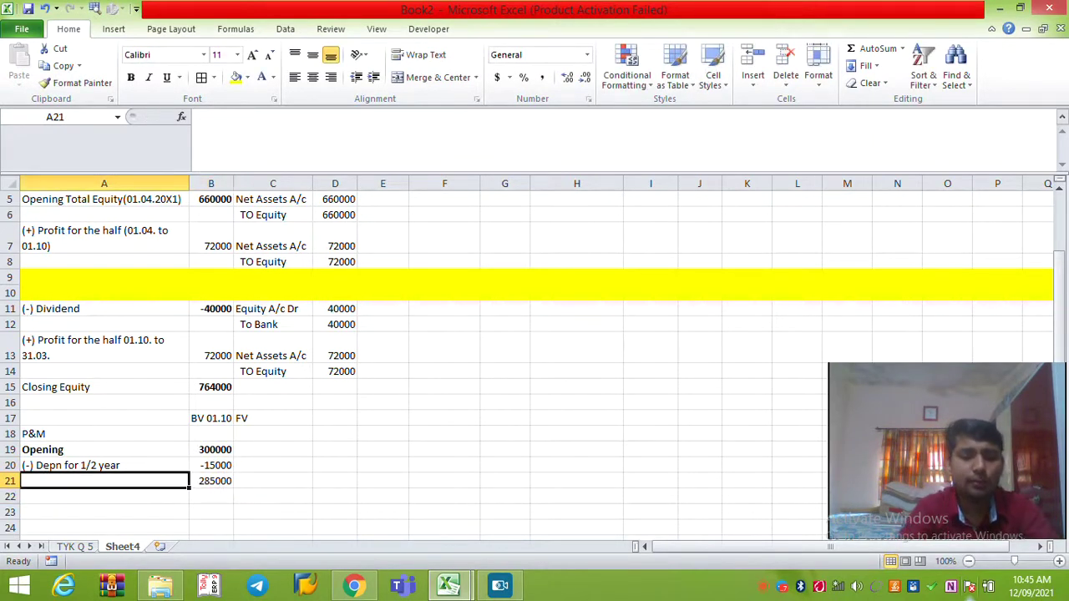
key("Up")
key("Up")
key("Up")
key("Up")
key("Right")
key("ctrl+c")
key("Down")
key("Down")
key("Left")
key("Down")
key("Down")
key("Return")
Change the label in A21 to "BV as on 01.10.20X1".
key("F2")
type("as on 01.10")
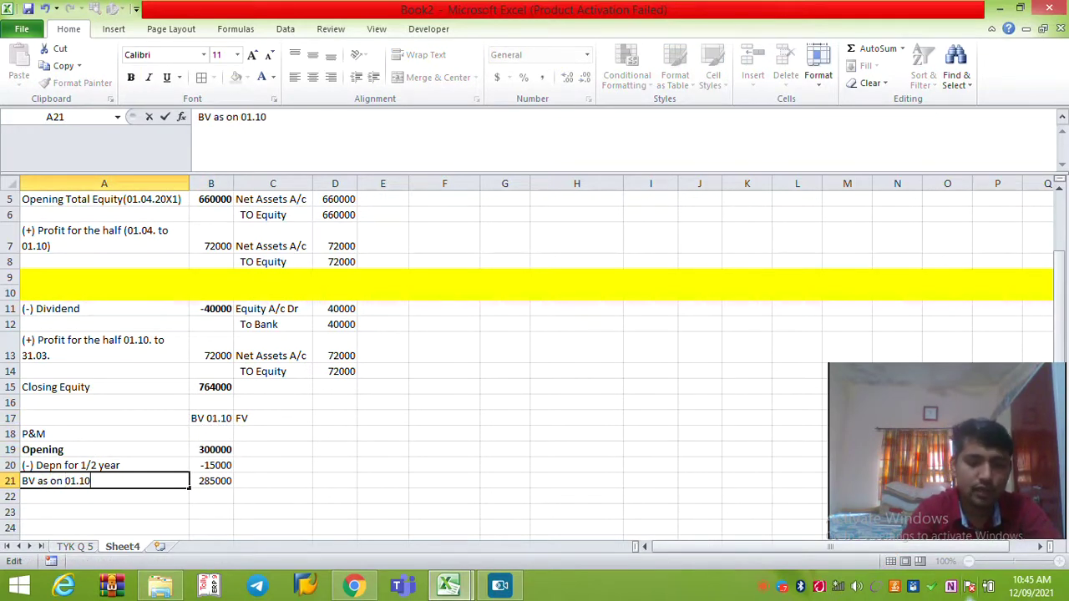
type(".20Xa")
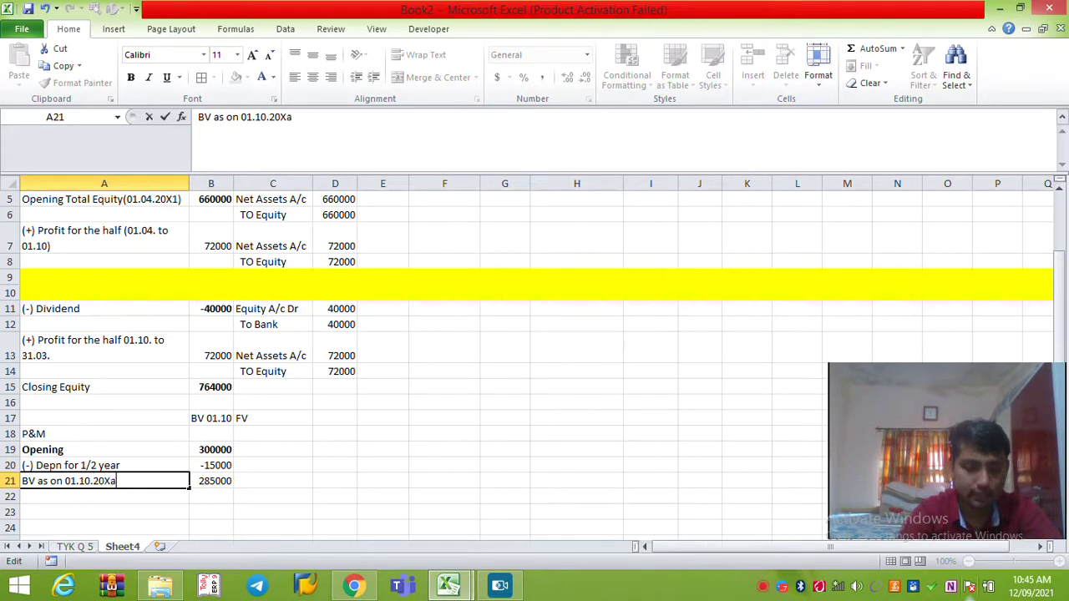
key("Return")
key("Up")
key("F2")
key("BackSpace")
type("1")
key("Return")
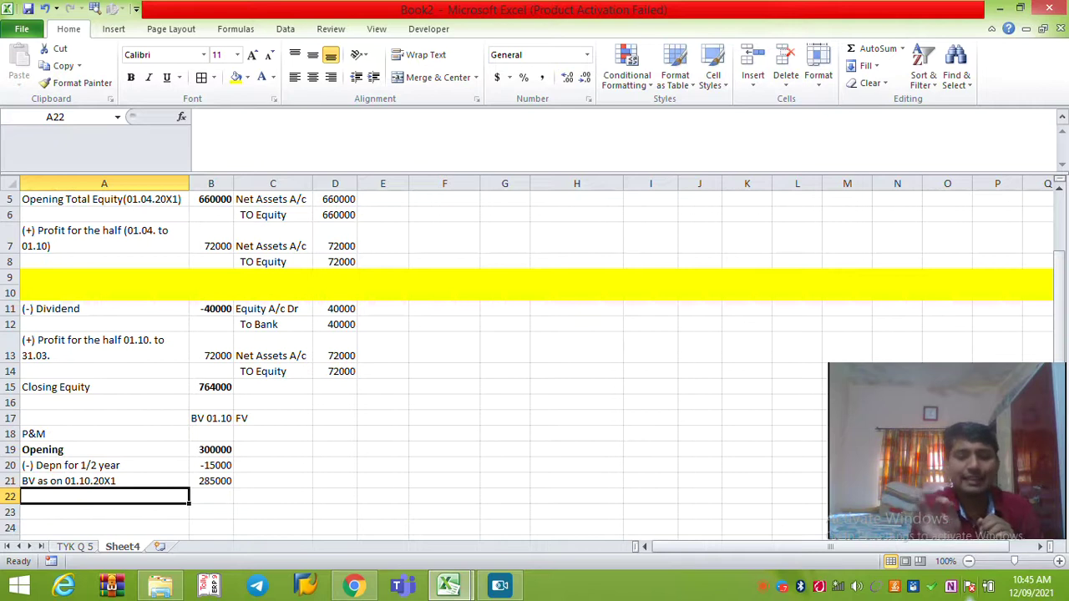
Consult the fair value note on TYK Q 5 and enter the P&M fair value of 400000 in C21 on Sheet4.
key("ctrl+Page_Up")
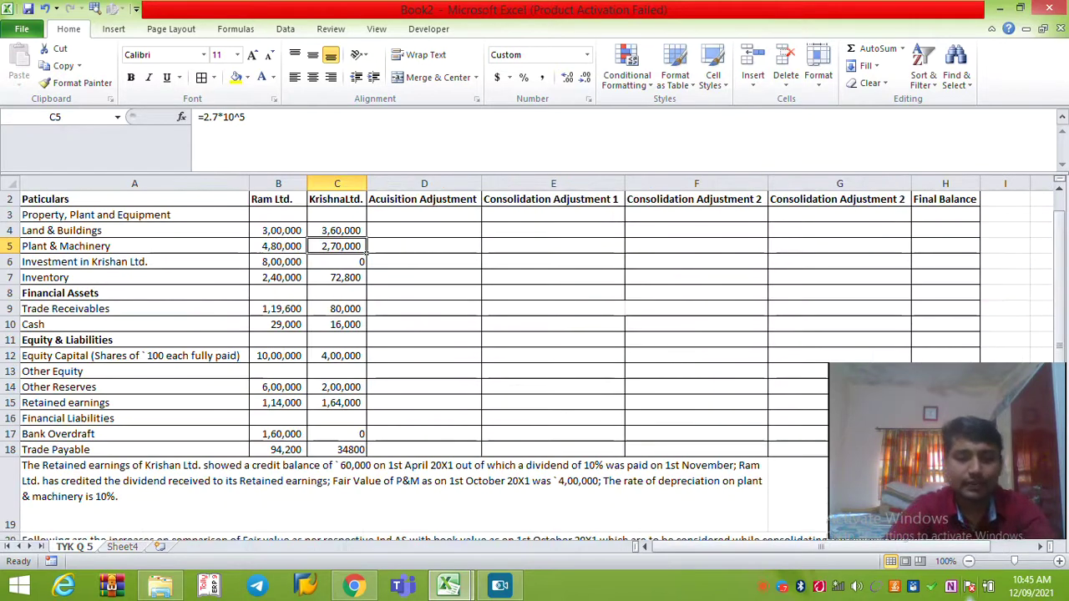
key("ctrl+Page_Down")
key("Up")
key("Right")
key("Right")
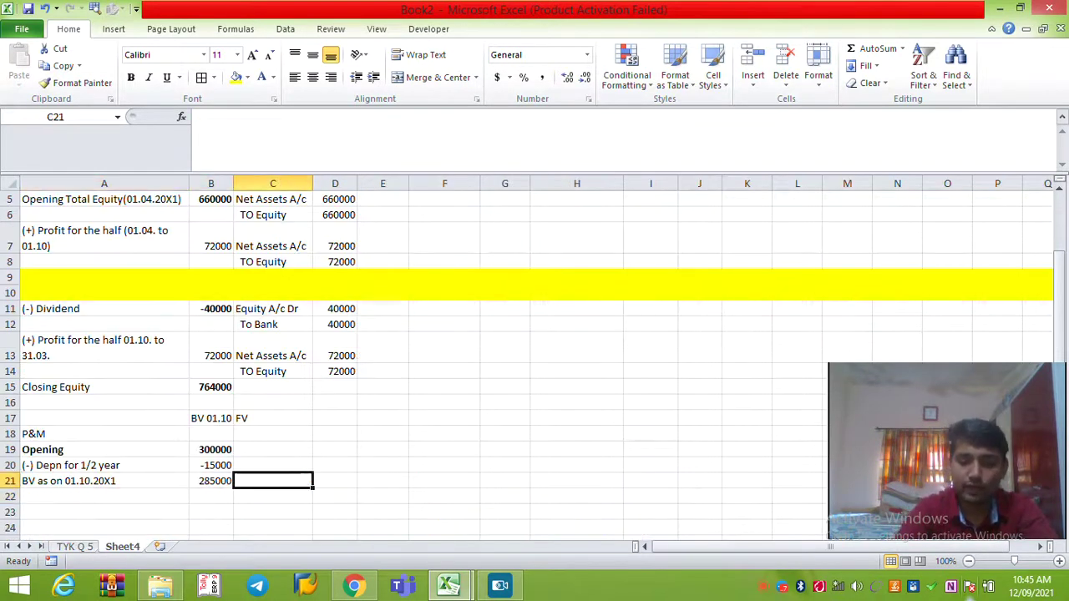
type("400000")
key("Right")
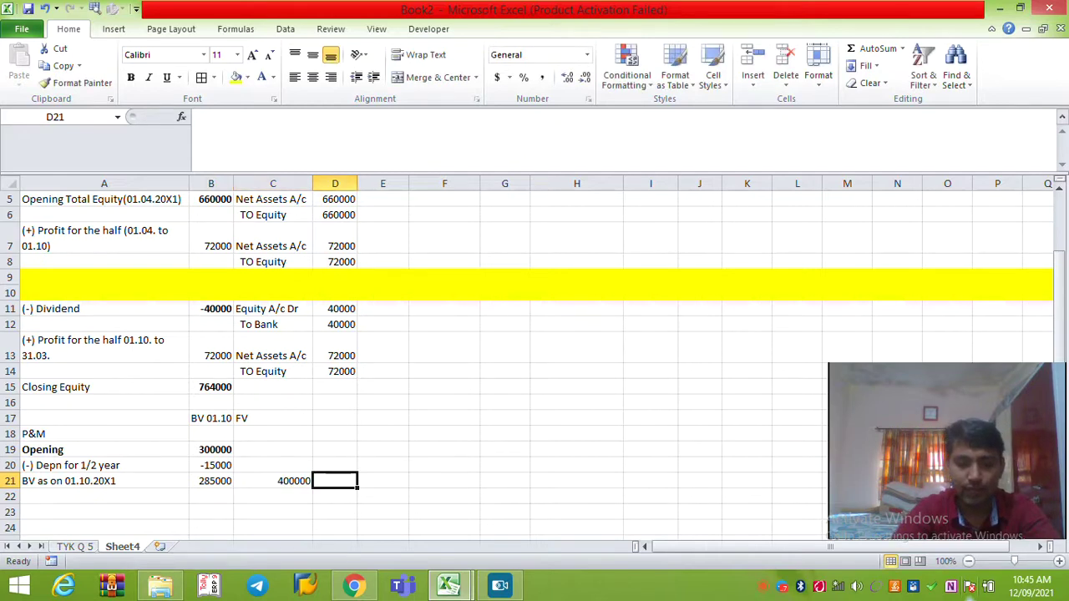
Enter the column label "Acquisitionn Adj" in D17, beside the FV label.
key("Up")
key("Up")
key("Up")
key("Up")
type("Ac")
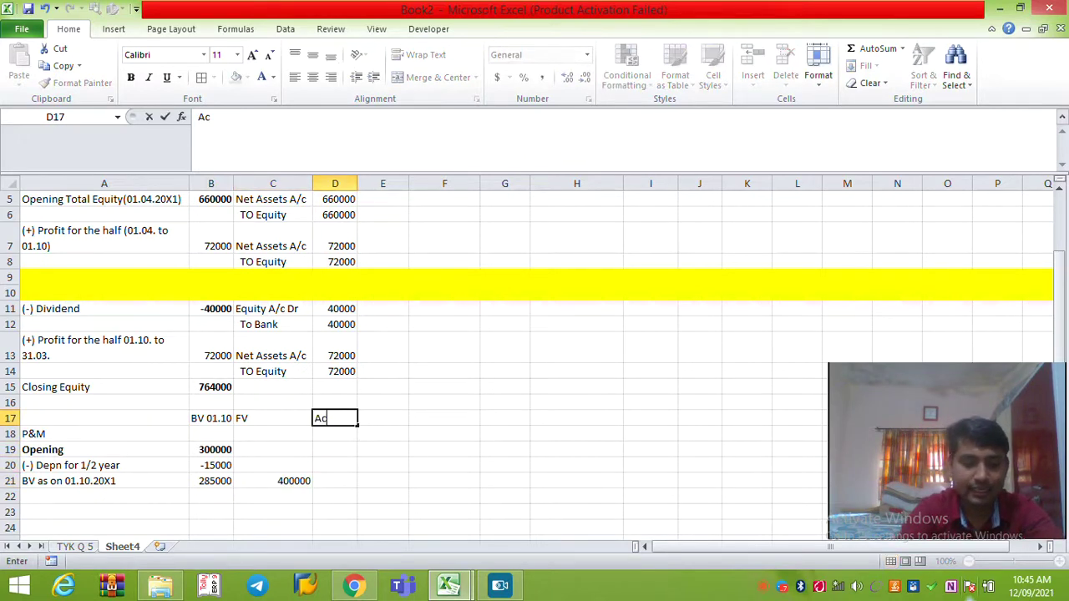
type("quis")
key("BackSpace")
key("BackSpace")
type("uisitionn")
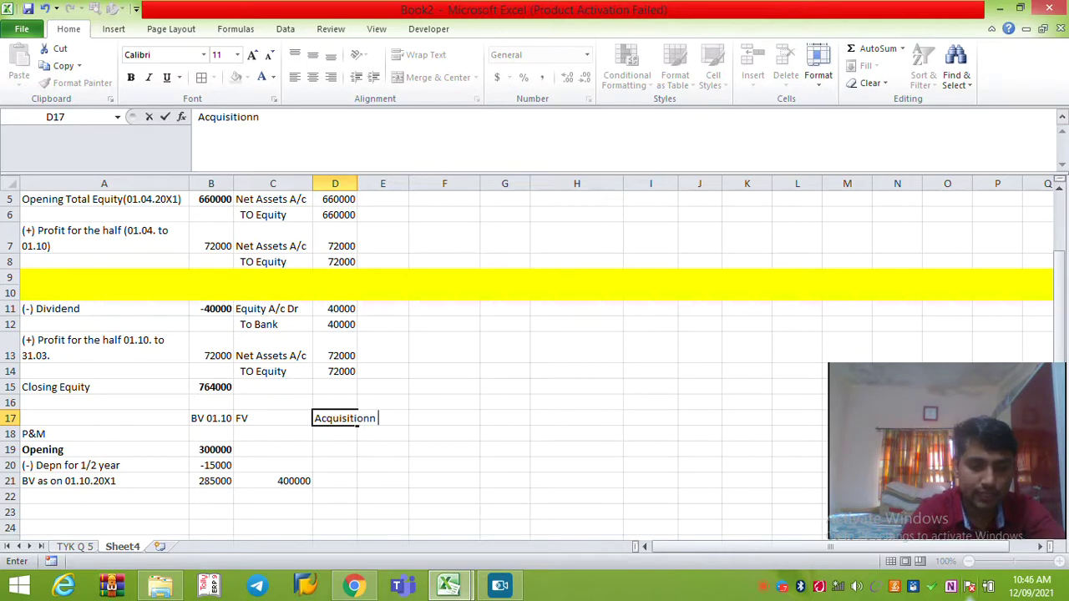
type("  Adj")
key("Return")
Calculate the acquisition adjustment in D21 as fair value C21 minus book value B21, and make it bold.
key("Return")
key("Return")
key("Return")
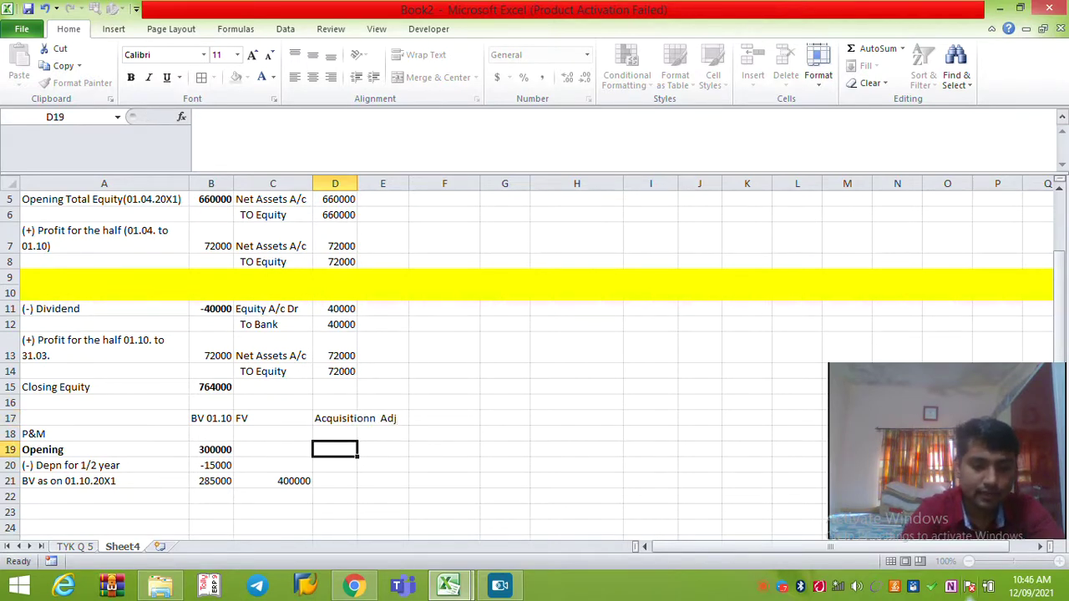
type("+")
key("Left")
type("-")
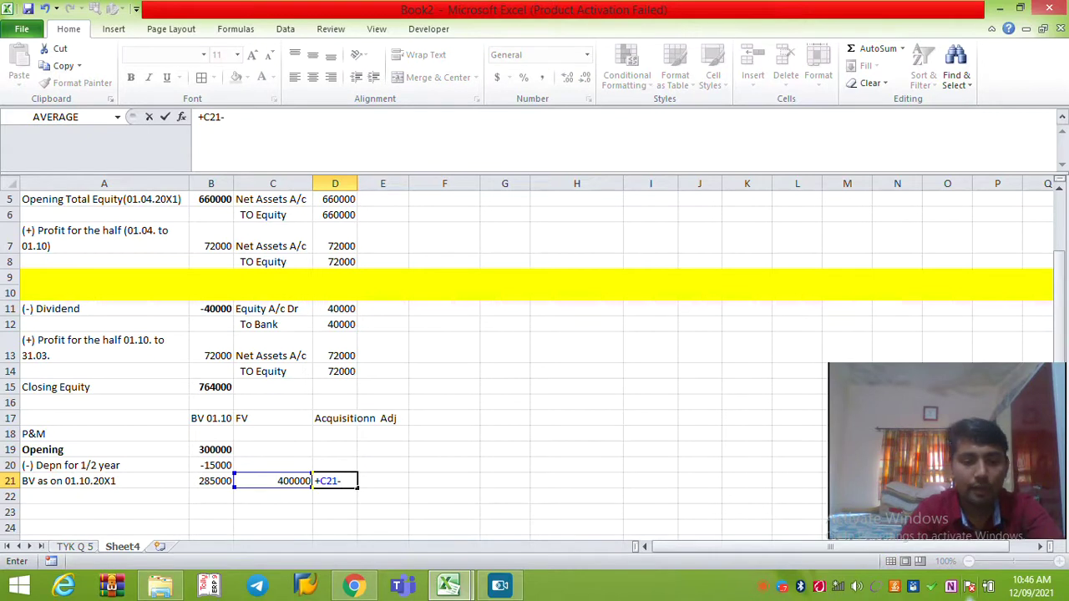
key("Left")
key("Left")
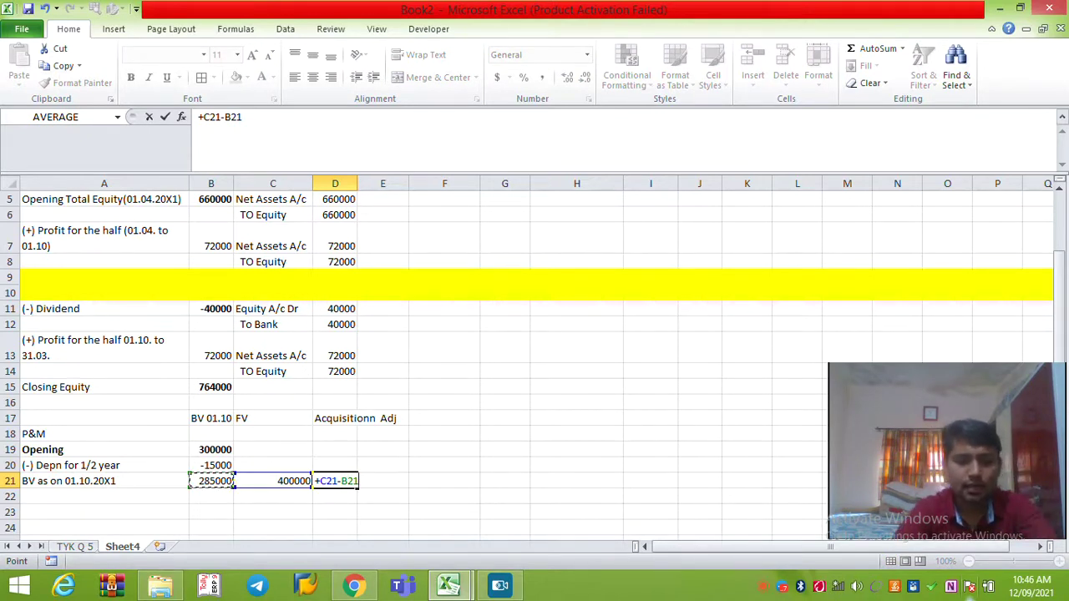
key("Return")
key("Up")
key("ctrl+b")
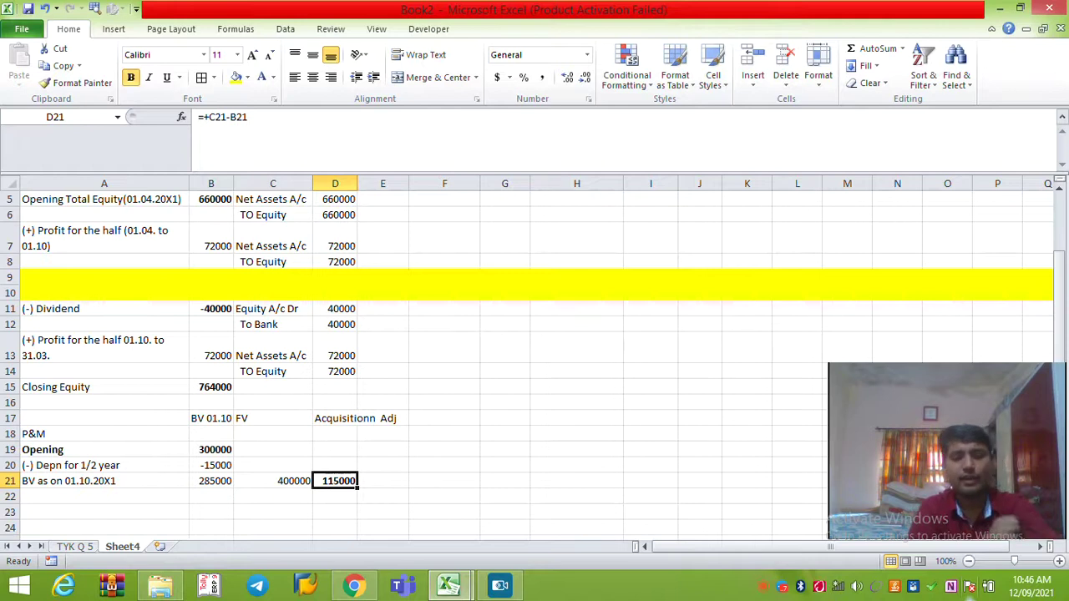
Copy the "(-) Depn for 1/2 year" label from A20 to A22.
key("Left")
key("Left")
key("Left")
key("Up")
key("ctrl+c")
key("Down")
key("Down")
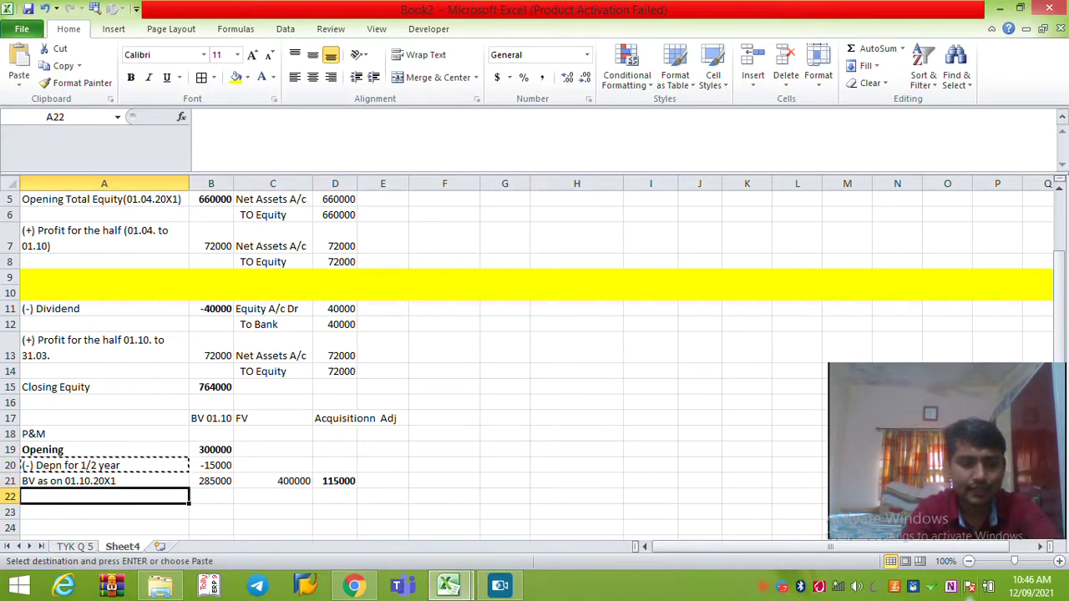
key("Return")
Link the second half-year's book depreciation in B22 to the amount in B20.
key("Right")
key("Right")
key("Left")
type("=")
key("Up")
key("Up")
key("Return")
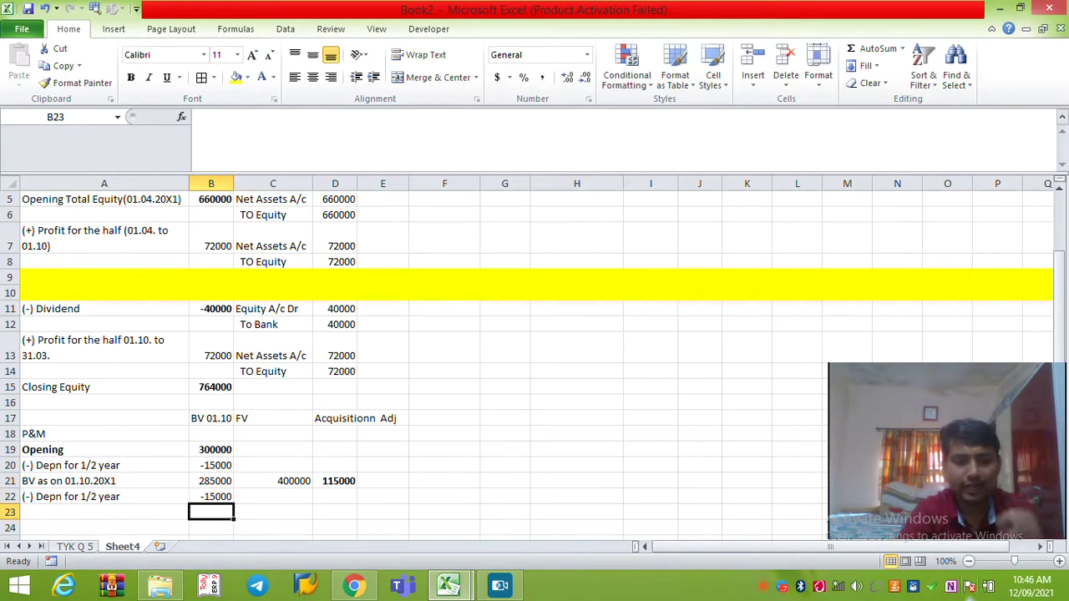
Calculate the half-year depreciation on fair value in C22 with the formula C21*10%*1/2.
key("Up")
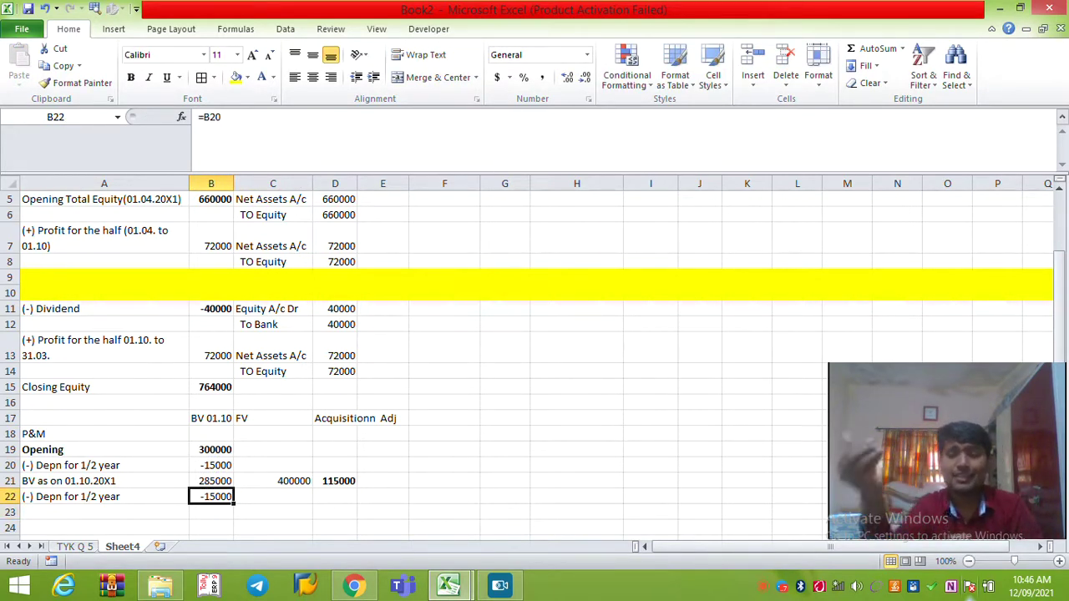
key("Right")
type("+")
key("Up")
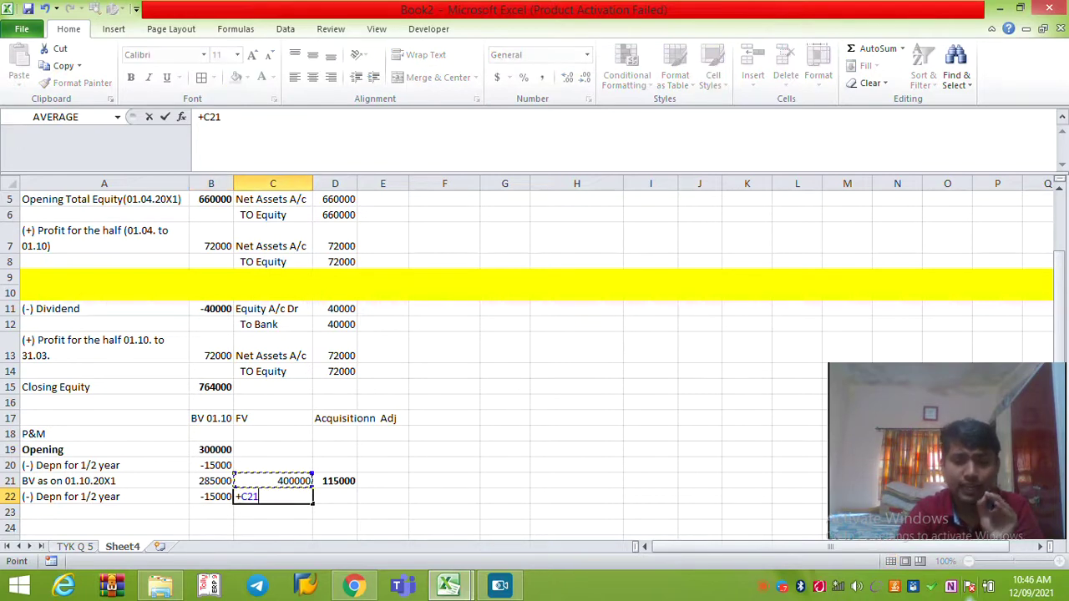
type("*")
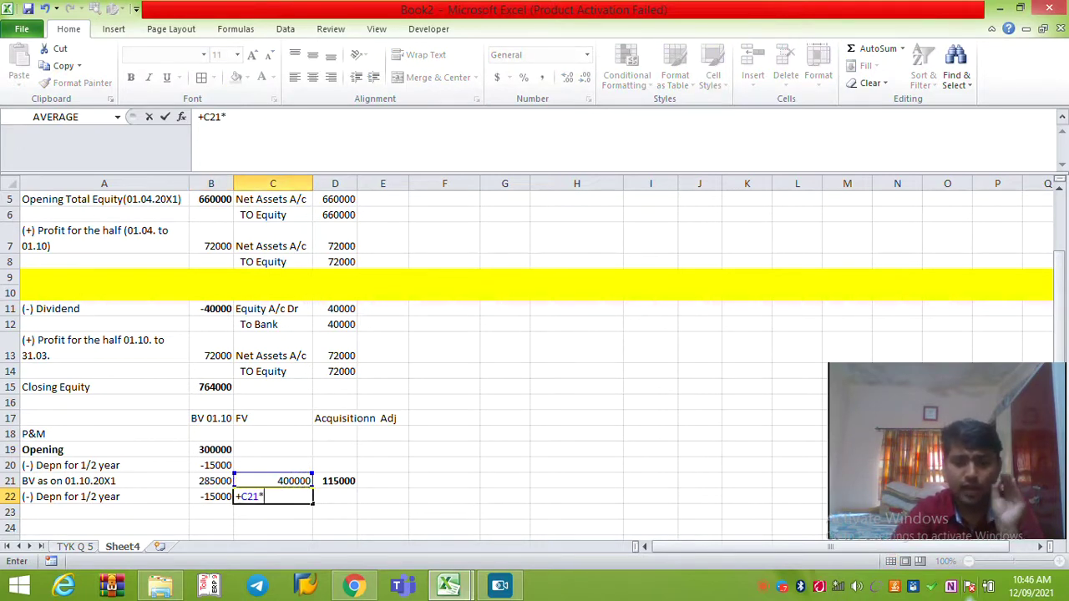
type("10%")
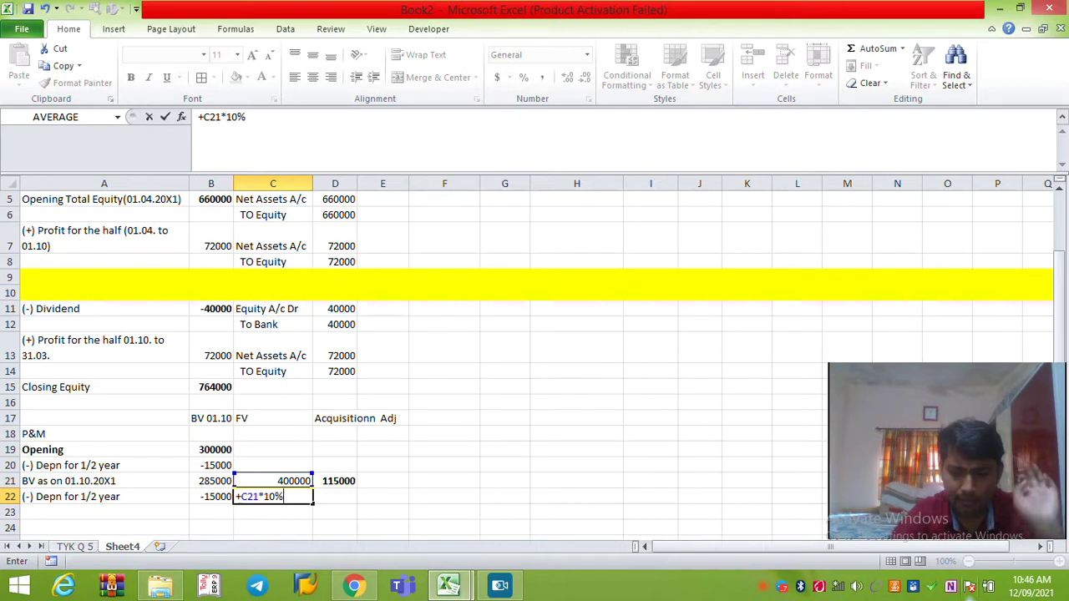
type("*1/2")
key("Return")
key("Up")
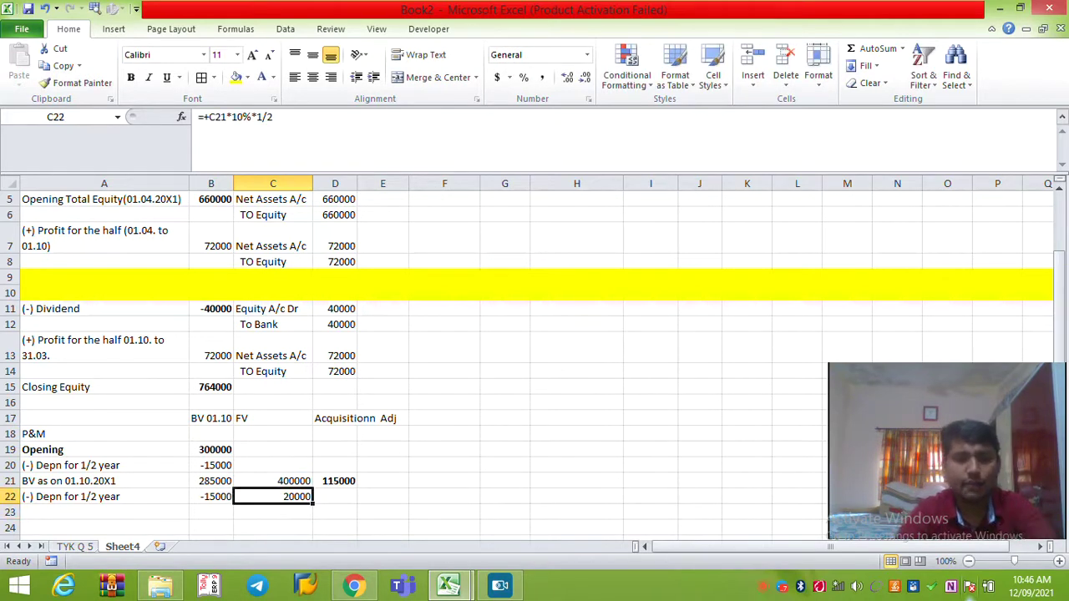
Make the half-year fair value depreciation in C22 negative, using the formula =+-C21*10%*1/2.
key("F2")
type("-20000")
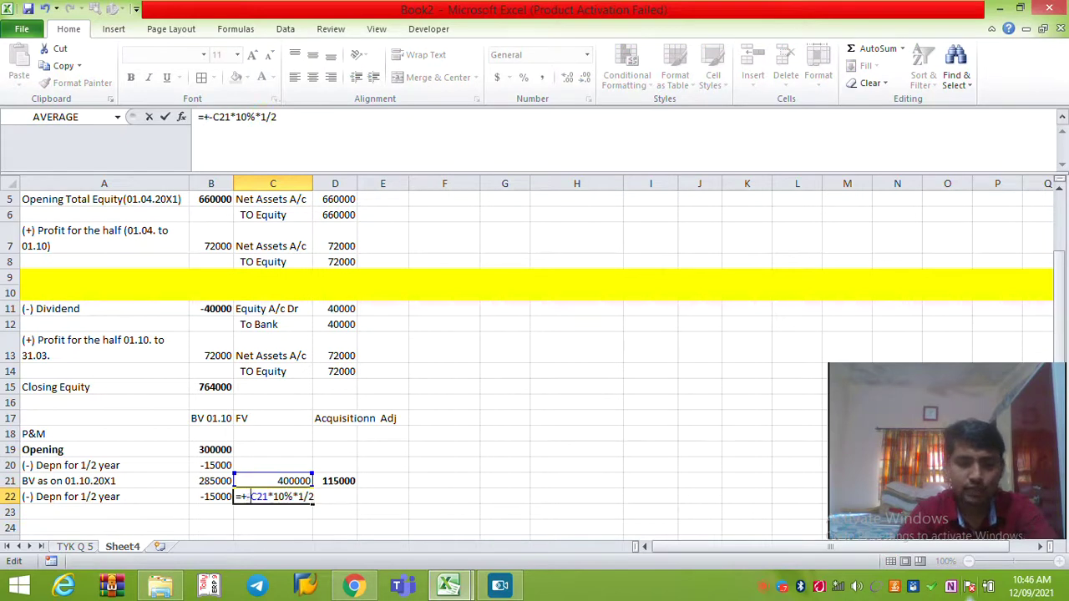
key("Return")
Calculate the depreciation adjustment in E22 as C22 minus B22, and make it bold.
key("Up")
key("Right")
key("Right")
type("+")
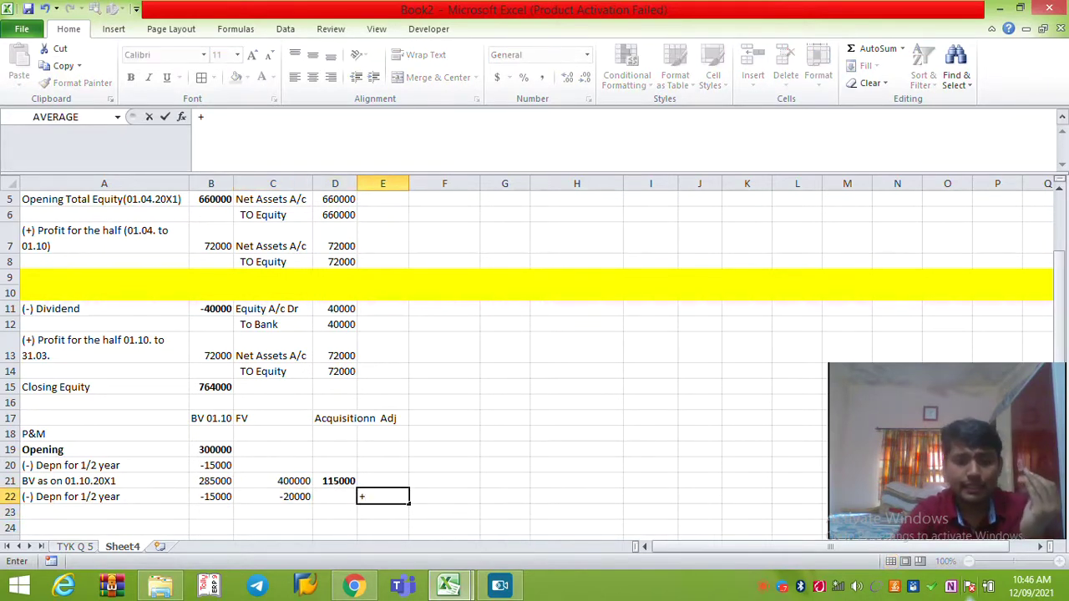
key("Left")
key("Left")
type("-")
key("Left")
key("Left")
key("Left")
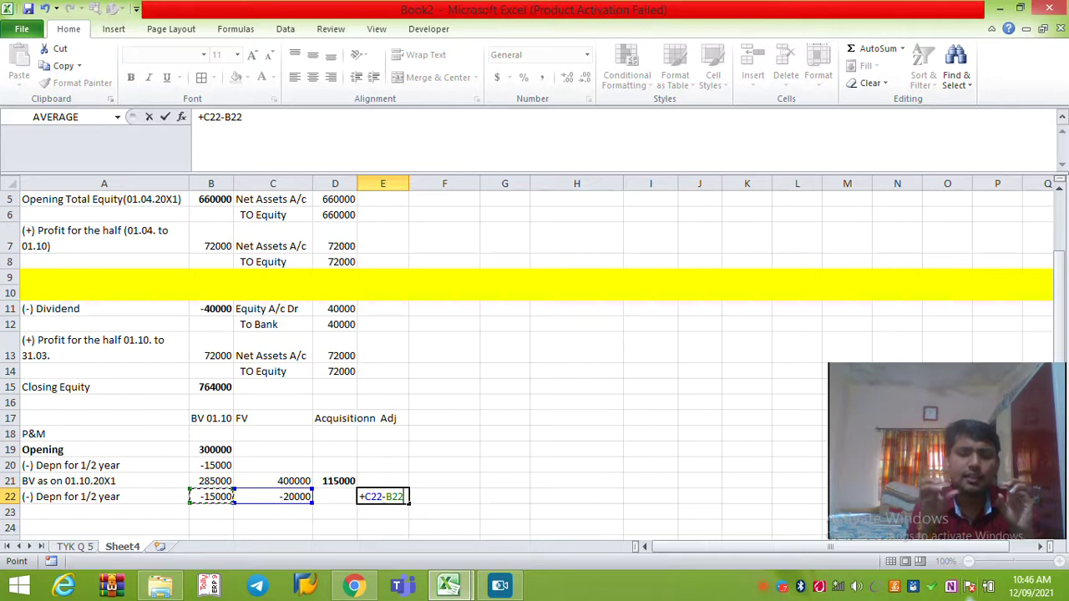
key("Return")
key("Up")
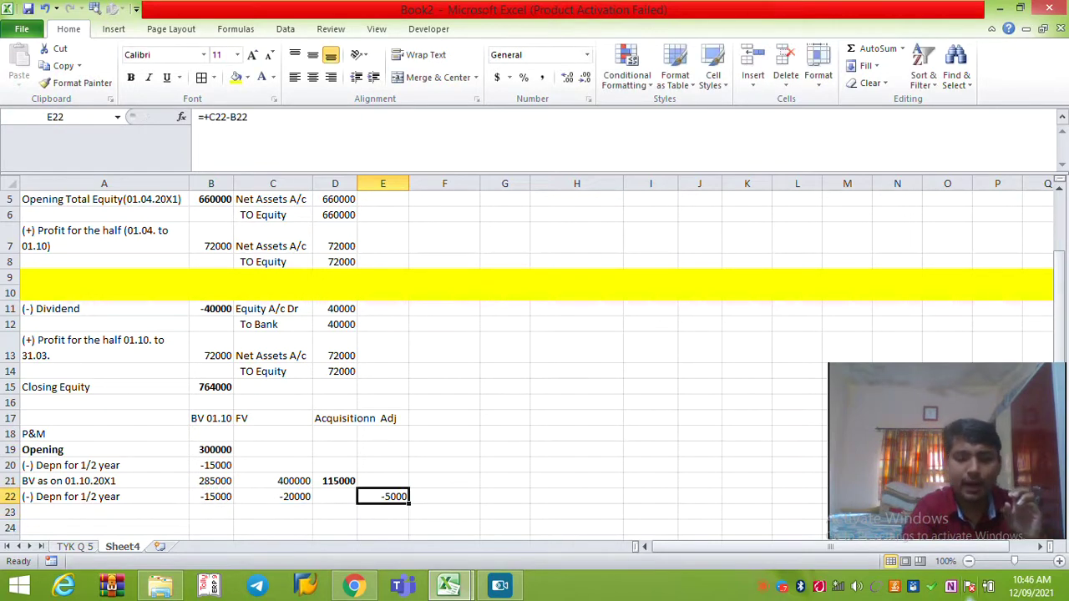
Enter the heading "Consolidation Adj." in E17.
key("Up")
key("Up")
key("Up")
key("Up")
key("Up")
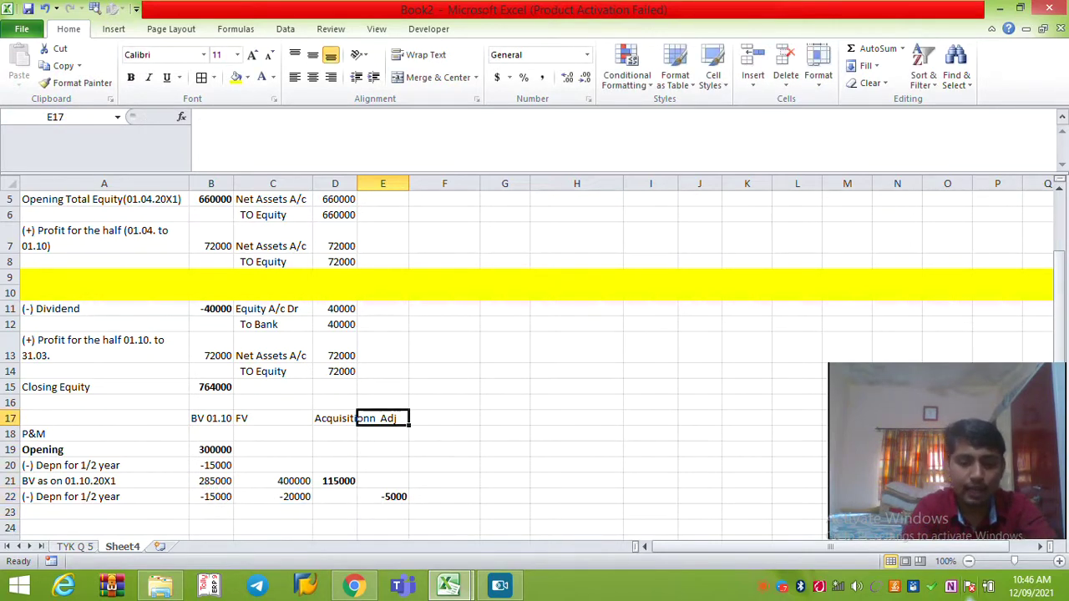
type("Consolida")
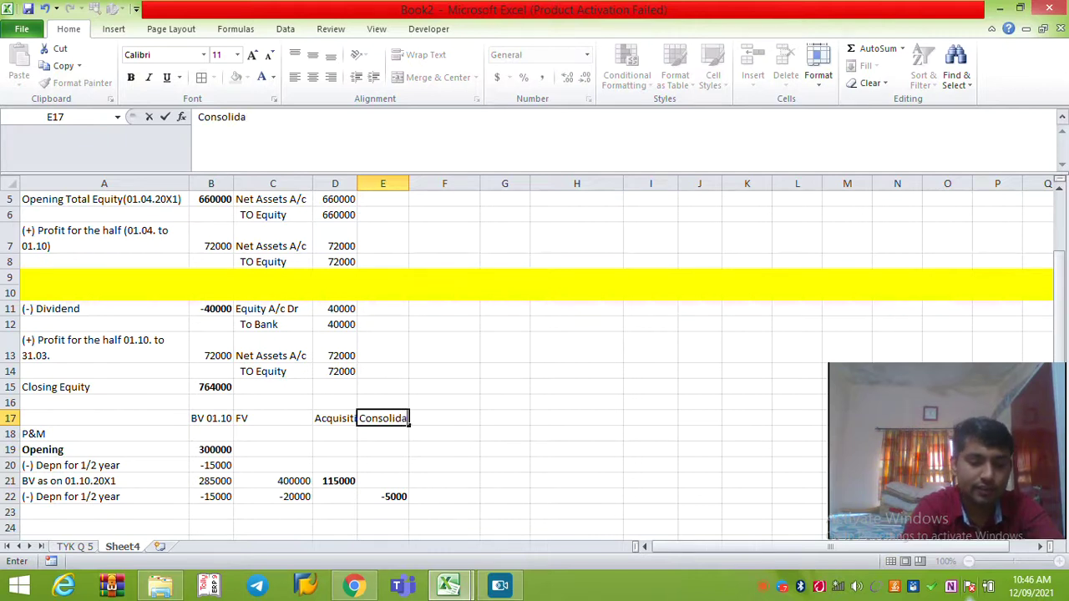
type("tion Adj.")
key("Return")
Autofit the column widths to the contents of the adjustment table range A17:E22.
key("Right")
key("Up")
key("Up")
key("Left")
key("Left")
key("Left")
key("Left")
key("Left")
key("Right")
key("Down")
key("Left")
key("shift+Right")
key("shift+Right")
key("shift+Right")
key("shift+Right")
key("shift+Right")
key("shift+Left")
key("shift+Down")
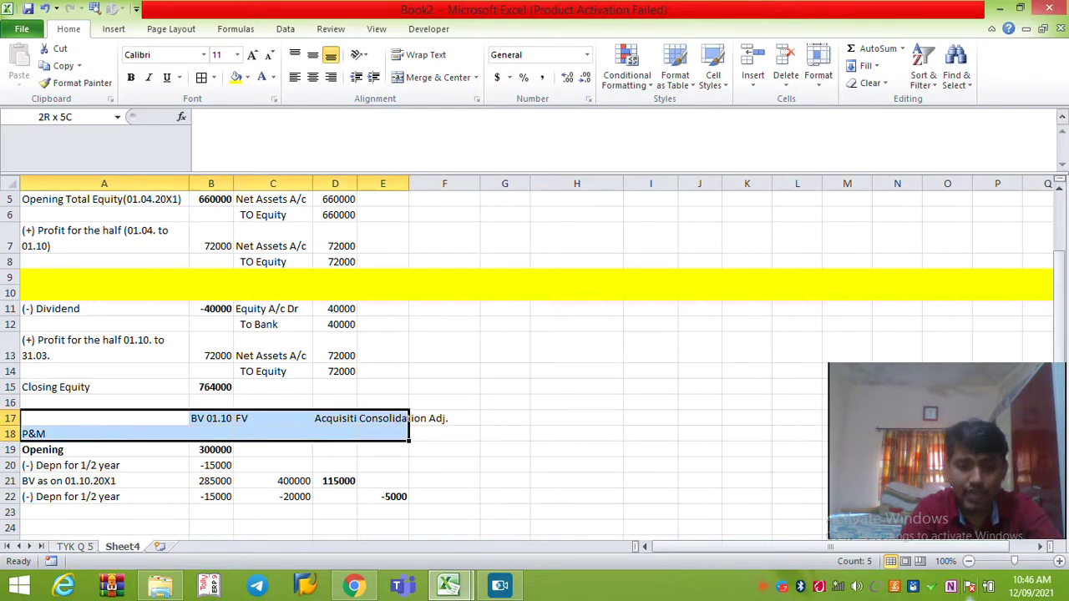
key("shift+Down")
key("shift+Down")
key("shift+Down")
key("shift+Down")
key("alt+h")
key("o")
key("i")
key("Right")
key("Left")
Autofit the width of all columns on the whole sheet.
left_click(346, 238)
key("ctrl+a")
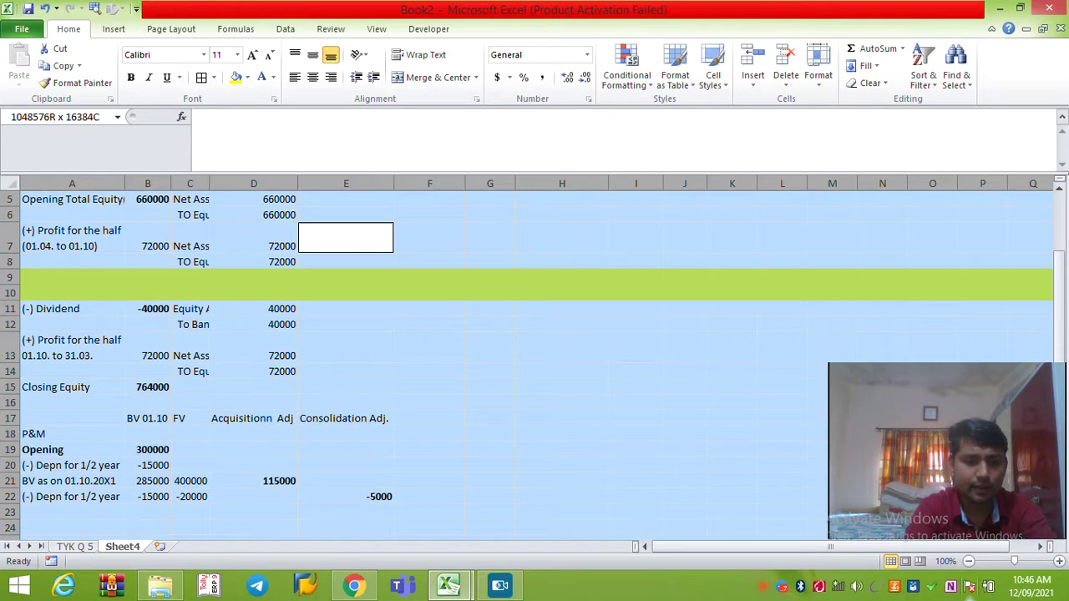
key("alt+o")
key("c")
key("a")
Enter the heading "Particular" in A17 and make the heading row A17:E17 bold.
key("Down")
key("Down")
key("Down")
key("Down")
key("Down")
key("Down")
key("Down")
key("Down")
key("Down")
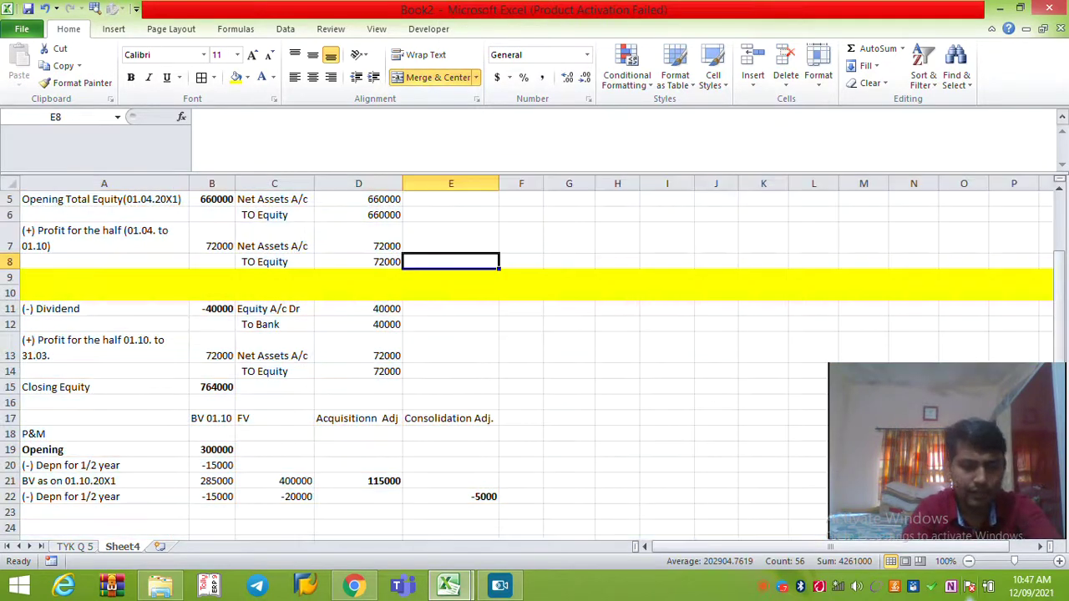
key("Home")
key("Down")
type("PArticular")
key("Tab")
key("Left")
key("shift+Right")
key("shift+Right")
key("shift+Right")
key("shift+Right")
key("ctrl+b")
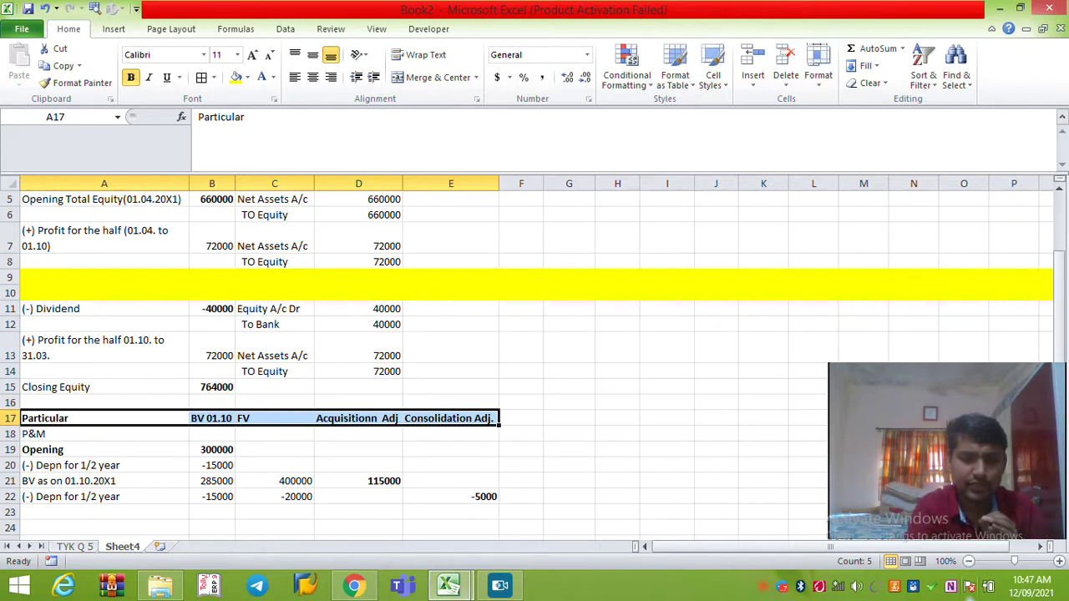
Review the plant and machinery fair value in C21, the acquisition adjustment in D21 and the consolidation adjustment in E22.
key("Right")
key("Right")
key("Down")
key("Down")
key("Down")
key("Down")
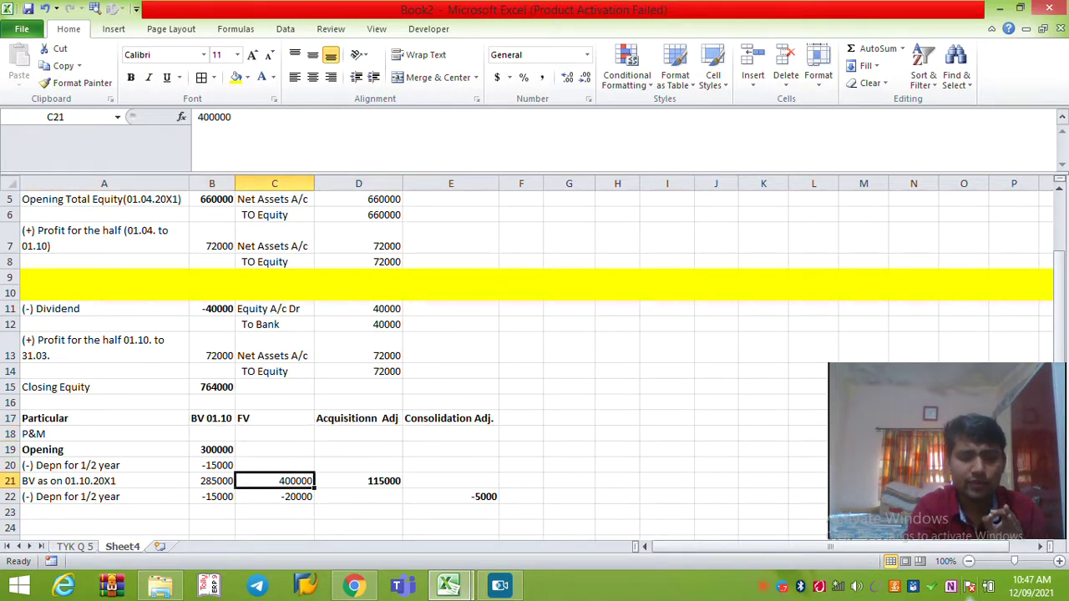
key("Right")
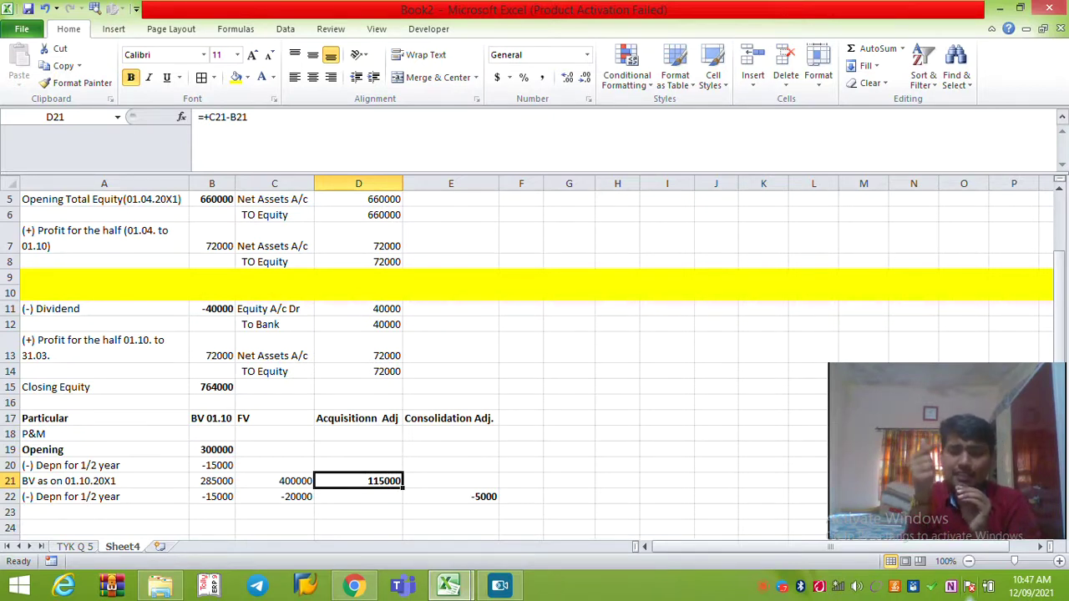
key("Right")
key("Down")
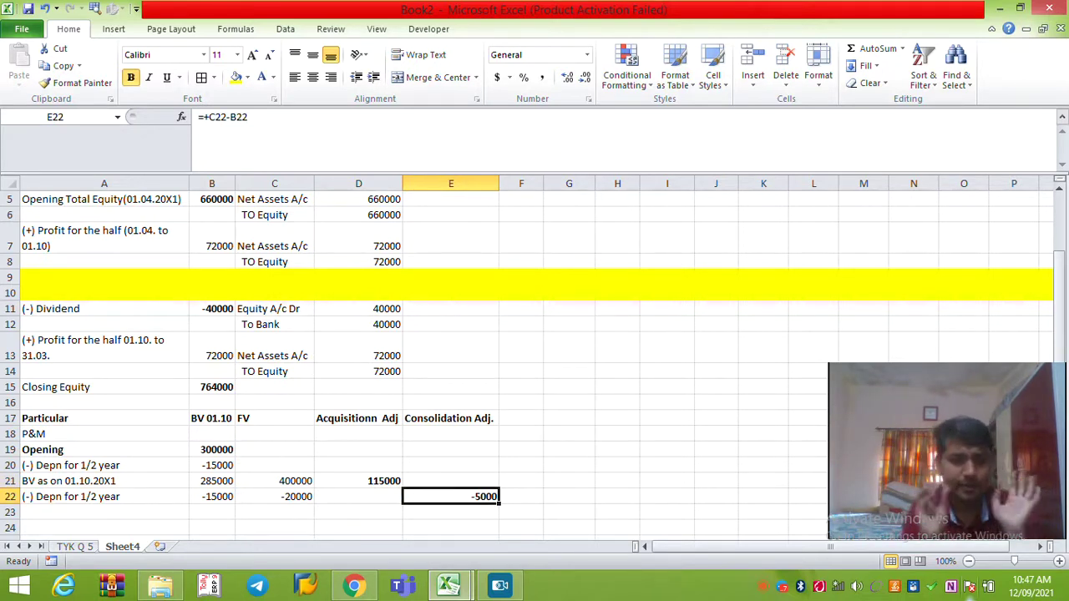
Read the question notes on the TYK Q 5 sheet for the fair value increases of trade payables, L&B and inventories.
key("Left")
key("Left")
key("Left")
key("Left")
key("ctrl+Page_Up")
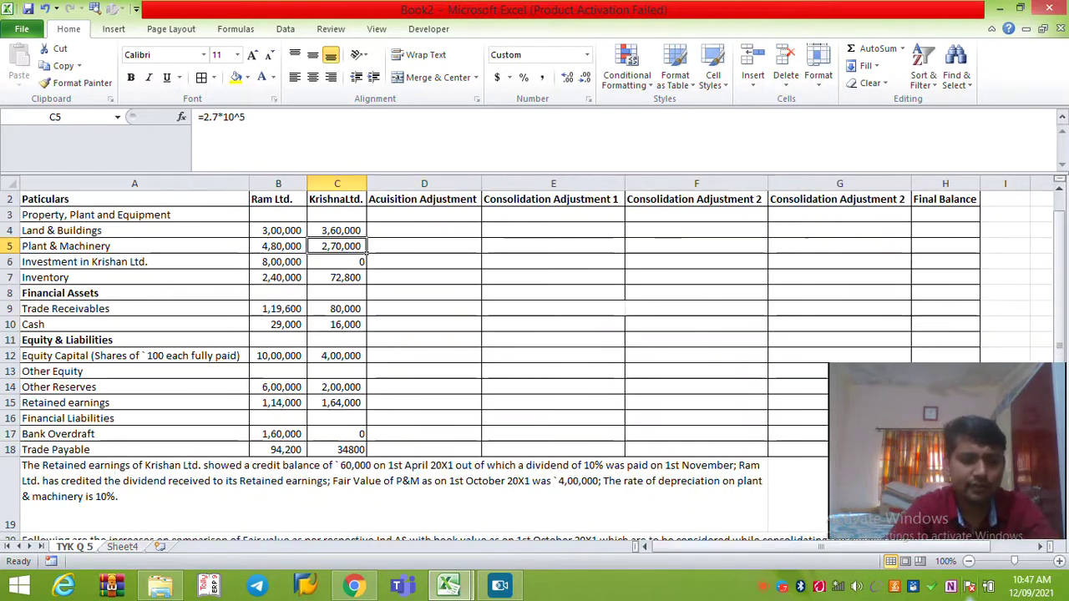
key("Down")
key("Down")
key("Down")
key("Down")
key("Down")
key("Down")
key("Down")
key("Down")
key("Down")
key("Down")
key("Down")
key("Down")
key("Down")
key("Down")
key("Down")
key("Down")
key("Down")
key("Down")
key("Down")
key("Down")
key("Left")
key("Up")
key("Up")
key("Up")
key("Up")
key("Up")
key("Up")
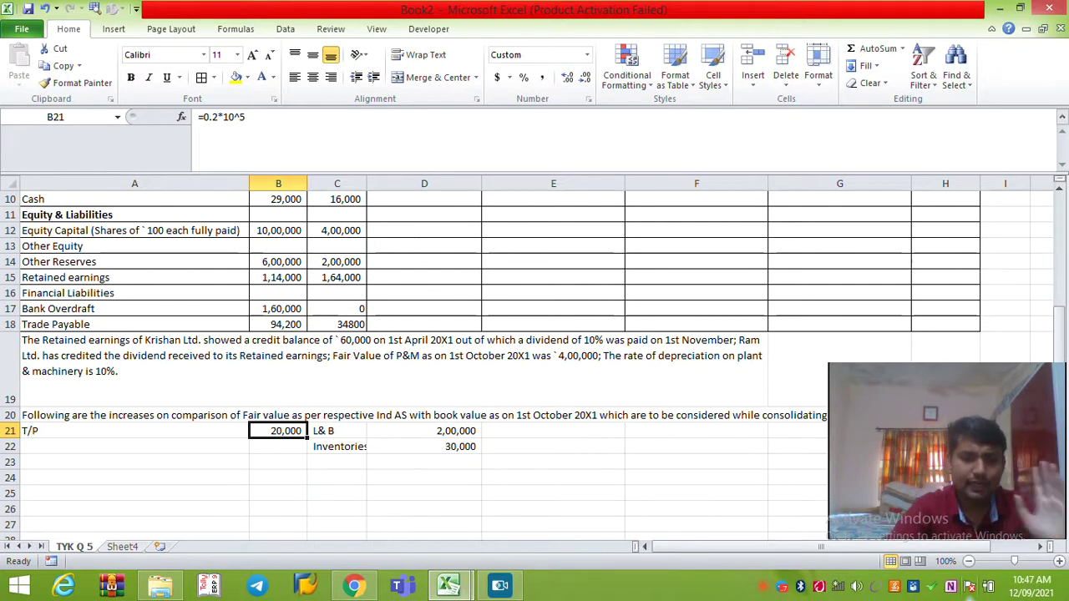
Return to Sheet4 and label A23 as "L&B".
key("ctrl+Page_Down")
key("Down")
type("L&")
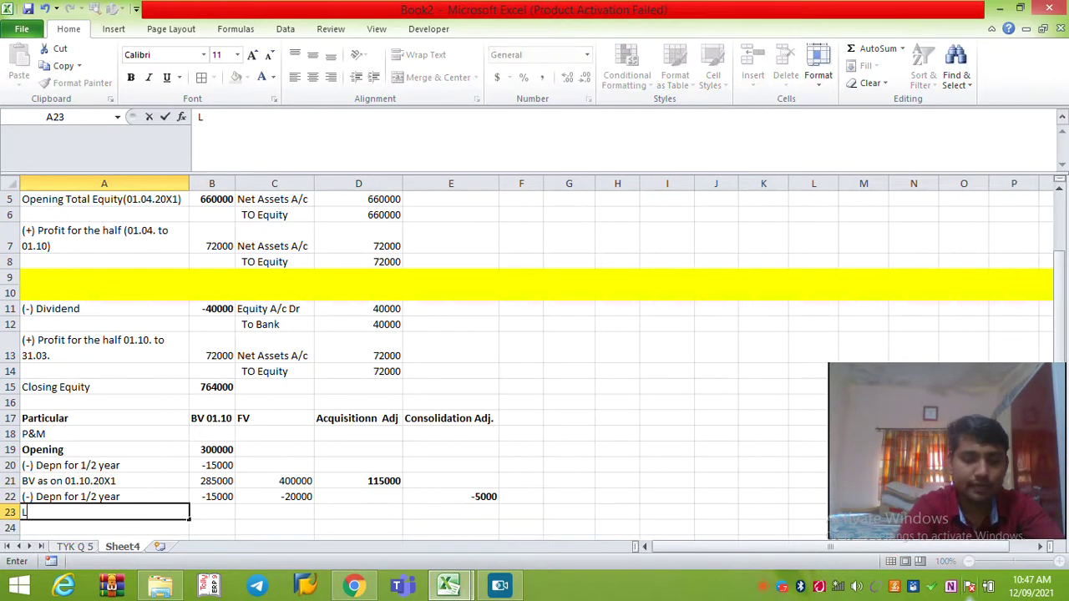
Enter the L&B acquisition adjustment in D23 as 2*100000, taken from the TYK Q 5 sheet, and make it bold.
key("Right")
key("Right")
key("Right")
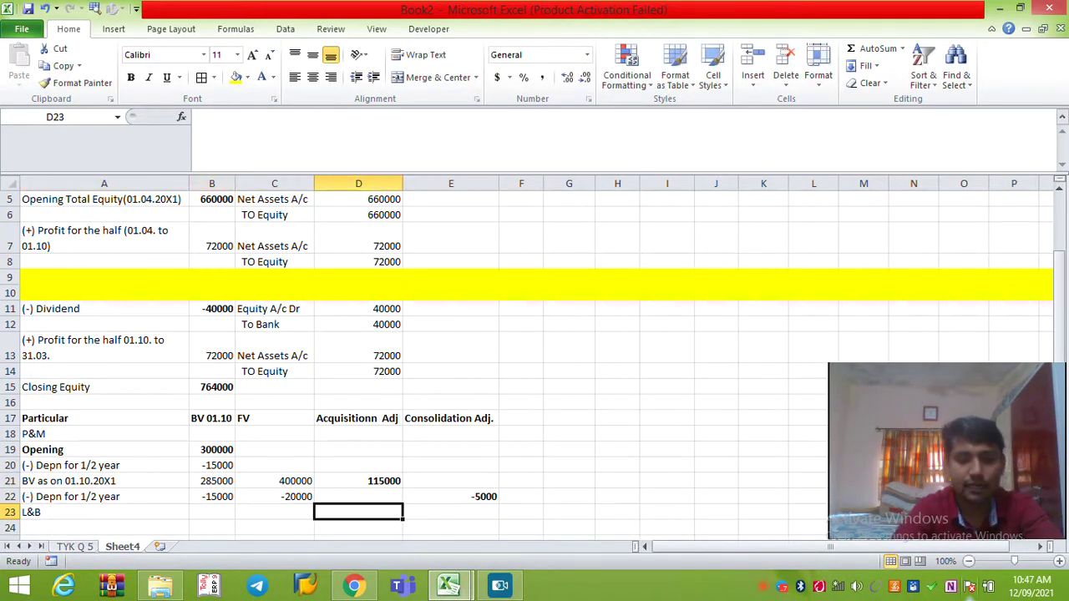
key("ctrl+Page_Up")
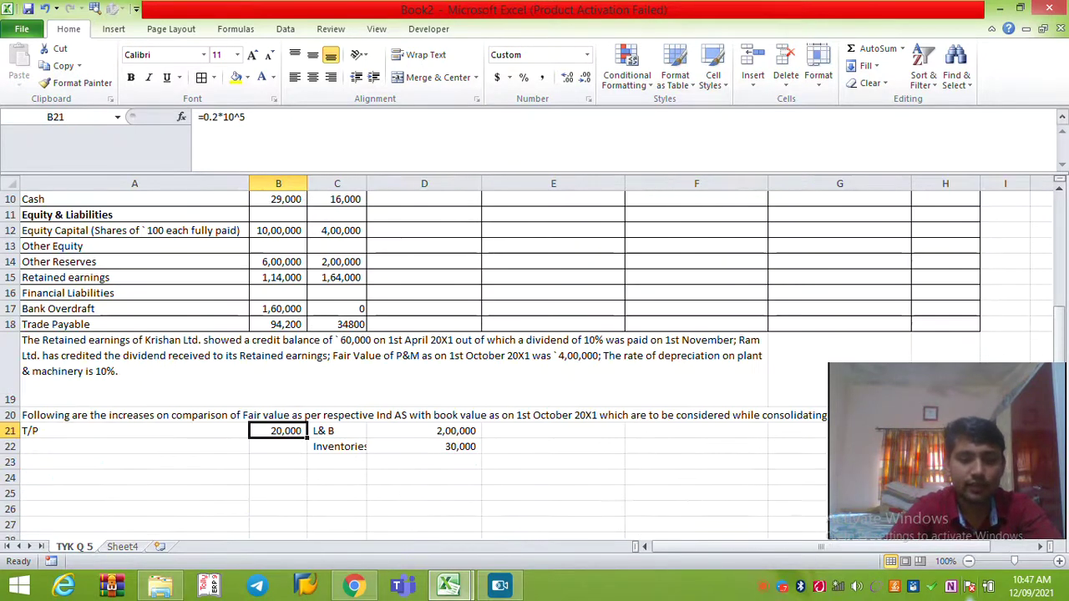
key("ctrl+Page_Down")
type("+")
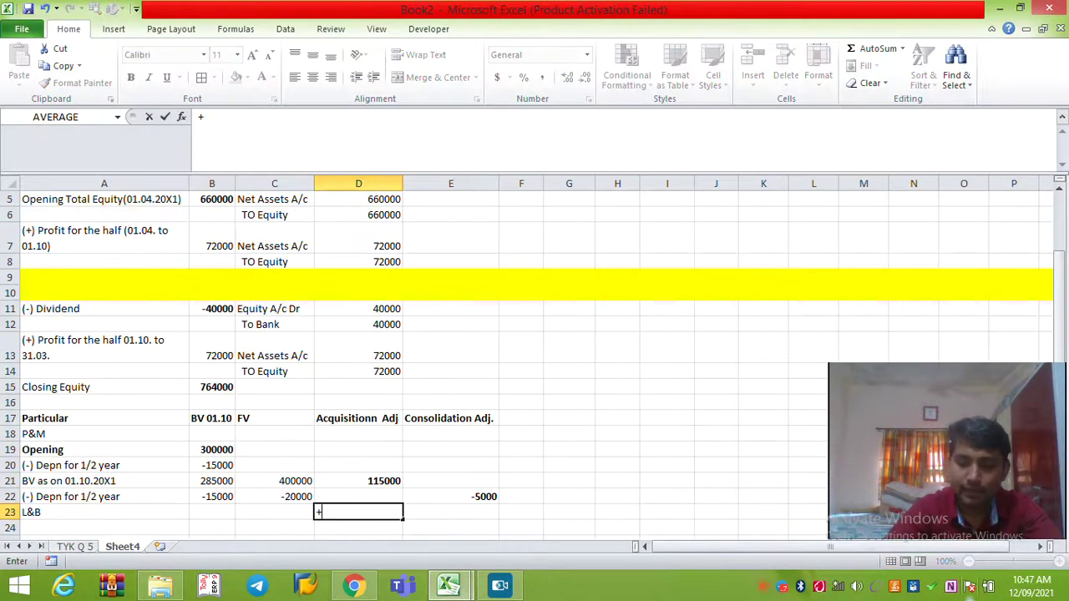
type("2*100000")
key("Return")
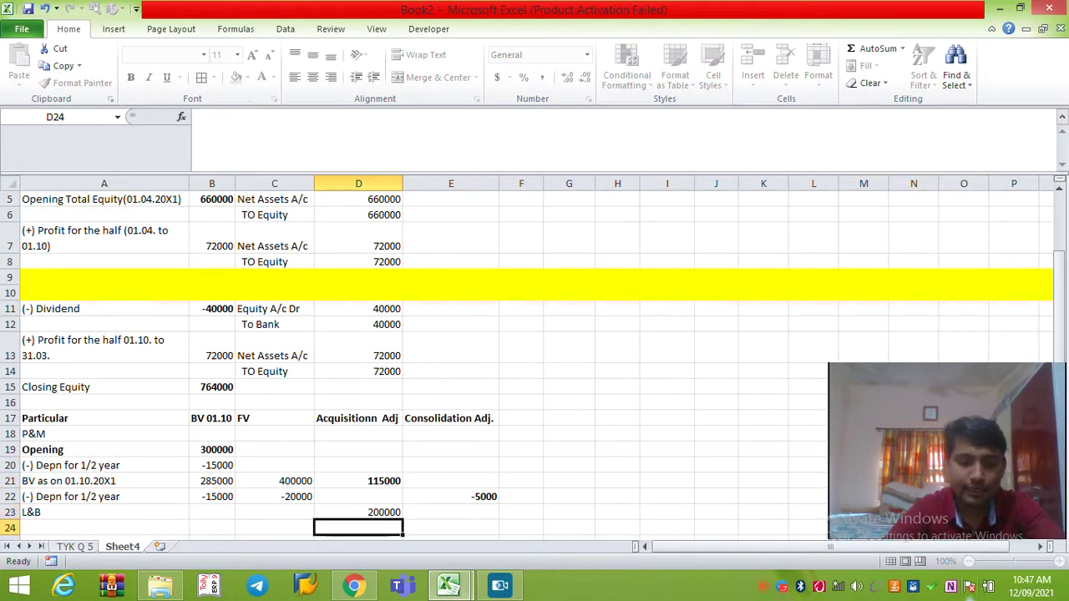
key("Up")
key("ctrl+b")
Label A24 as "Inventories".
key("Home")
key("Down")
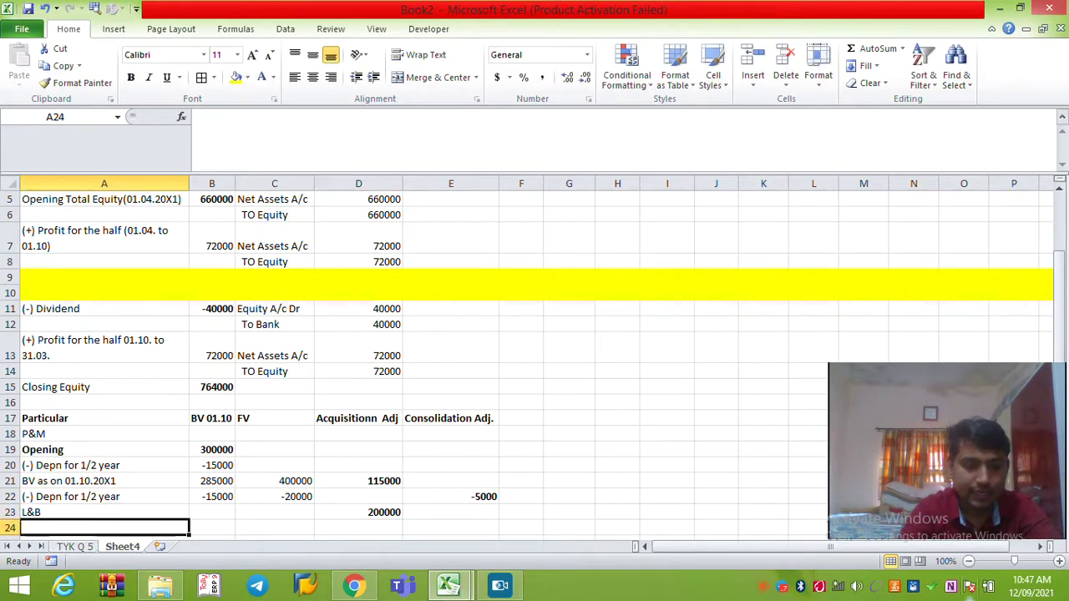
type("Inventories")
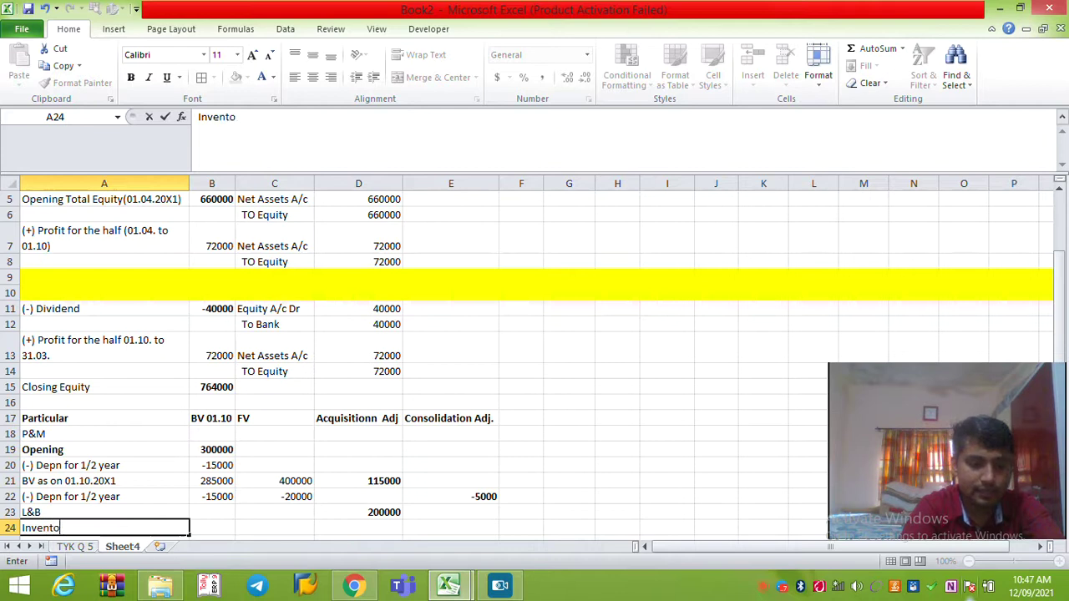
Enter the inventories acquisition adjustment of 30000 in D24, checking it against the TYK Q 5 sheet, and make it bold.
key("Tab")
key("Right")
key("Right")
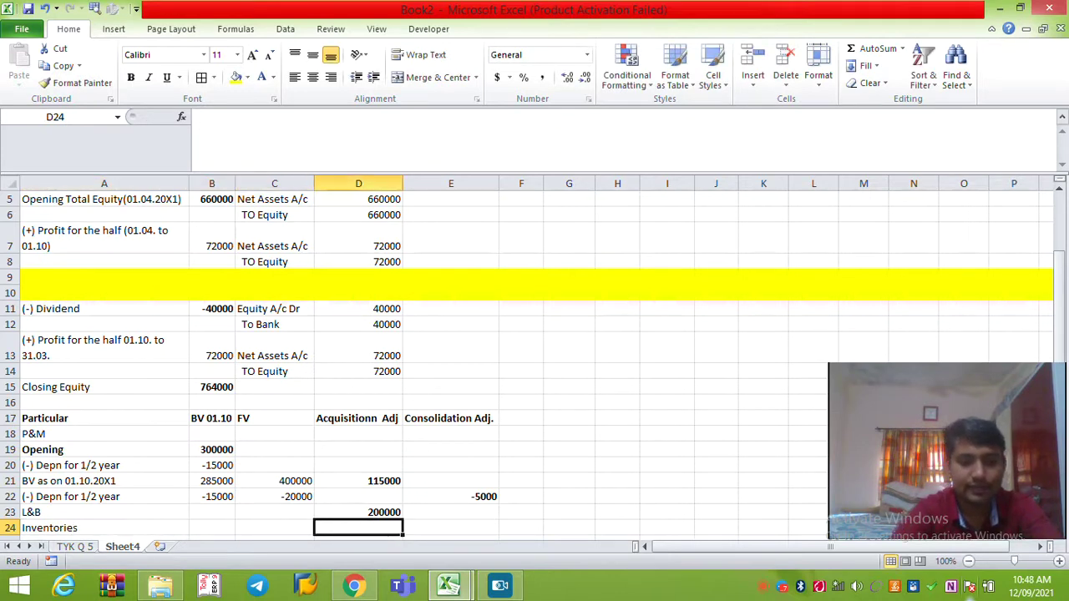
key("ctrl+Page_Up")
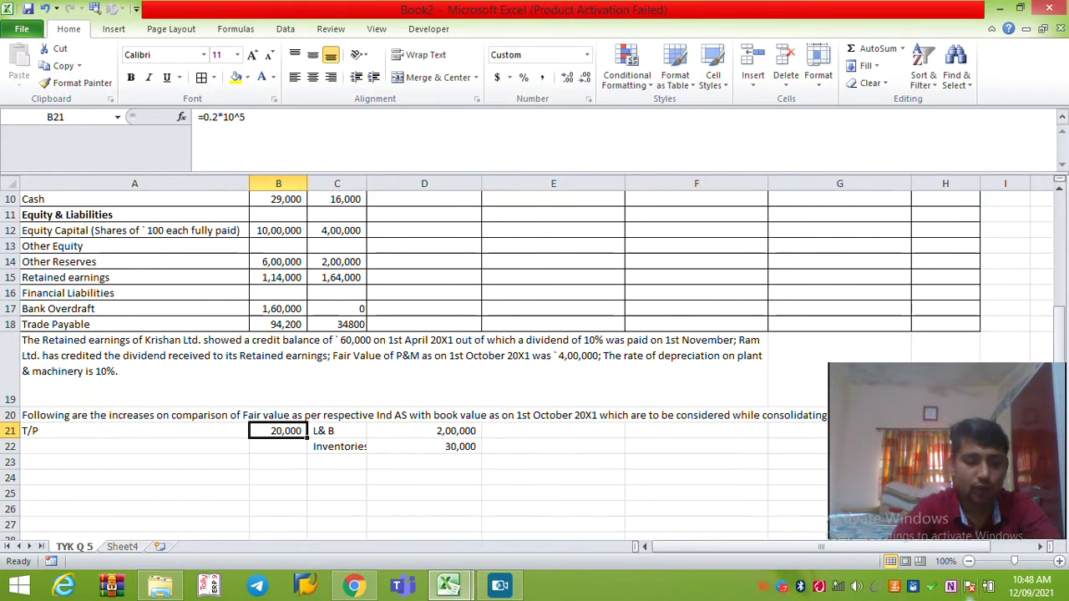
key("ctrl+Page_Down")
type("+3")
type("0000")
key("Return")
key("Up")
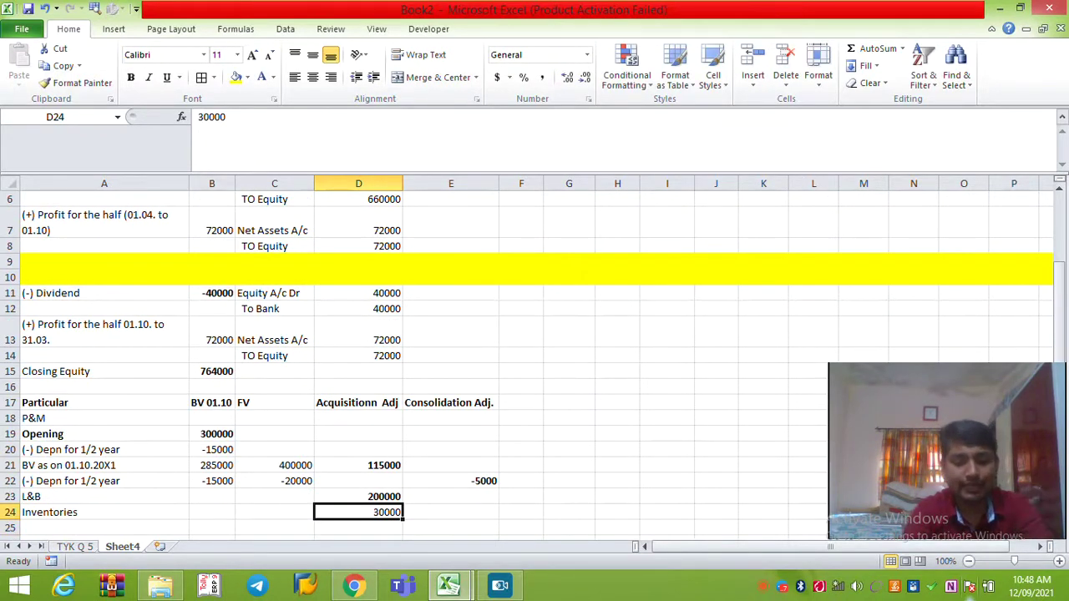
Label A25 as "(-) Trade Payable".
key("Left")
key("Left")
key("Left")
key("Down")
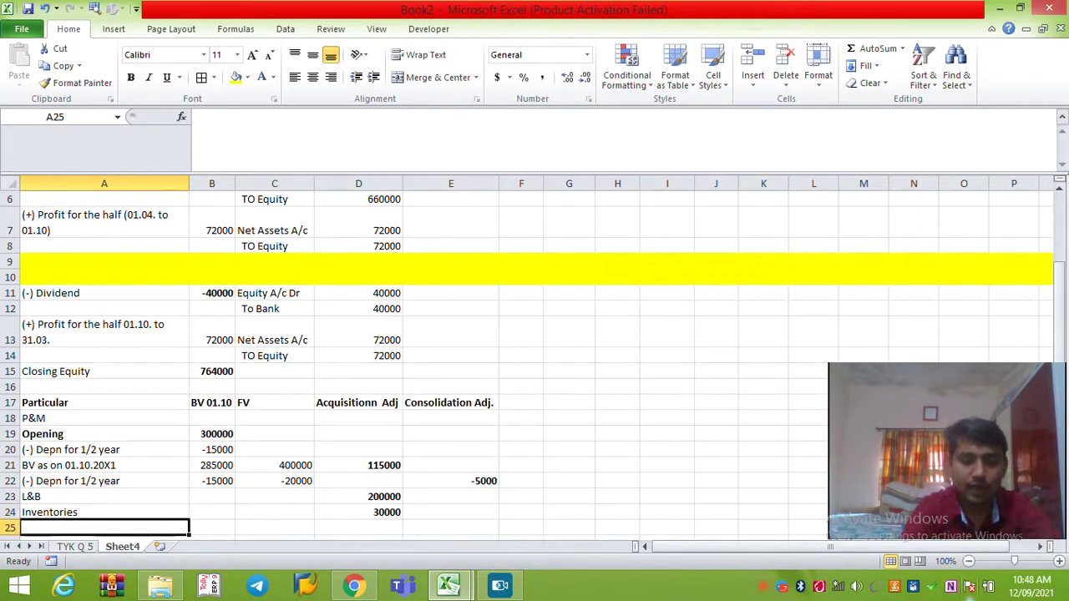
type("(")
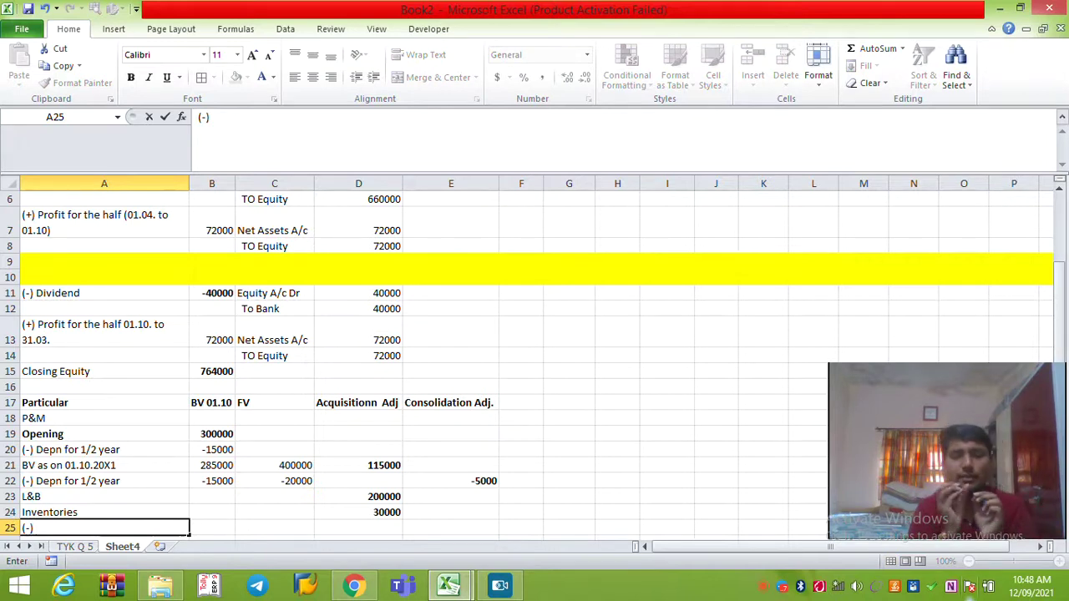
type("-)")
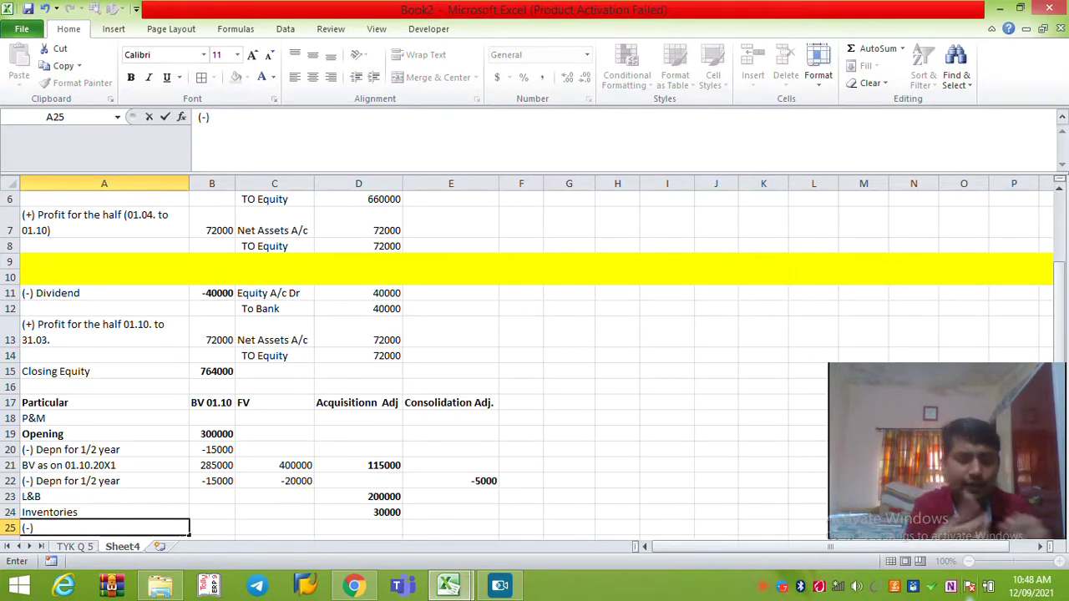
type(" Trade Payable")
key("Tab")
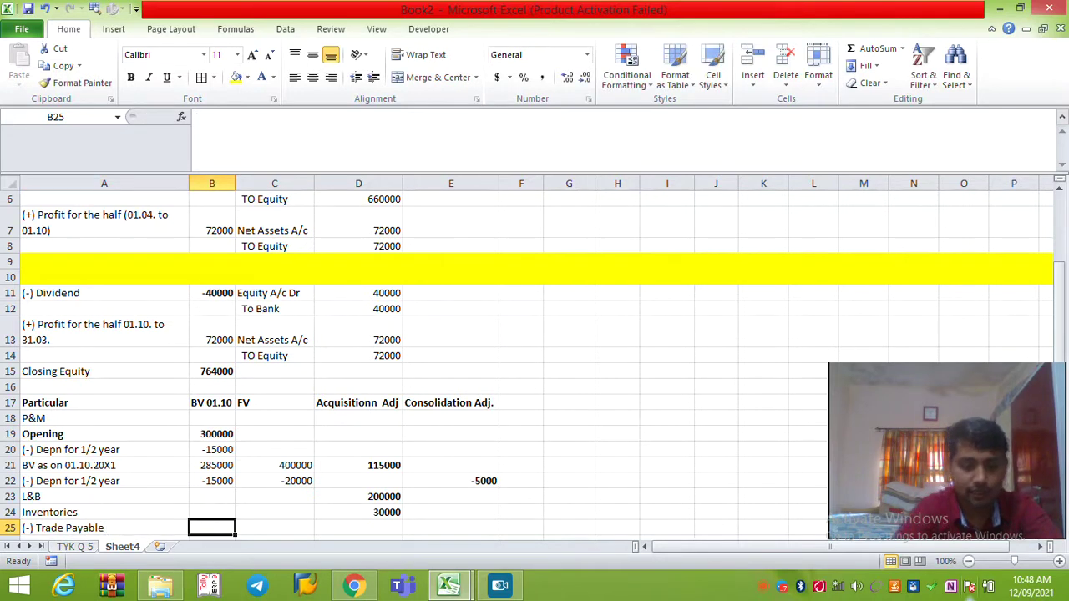
Enter the trade payable acquisition adjustment of -20000 in D25, checking it against the TYK Q 5 sheet, and make it bold.
key("Tab")
key("Tab")
key("Tab")
key("ctrl+Page_Up")
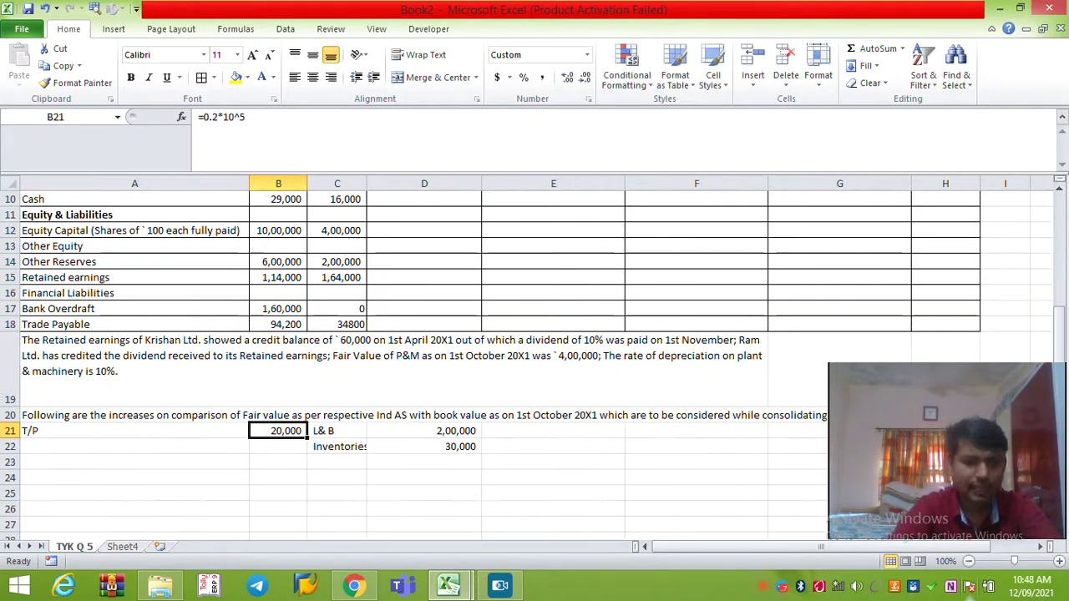
key("ctrl+Page_Down")
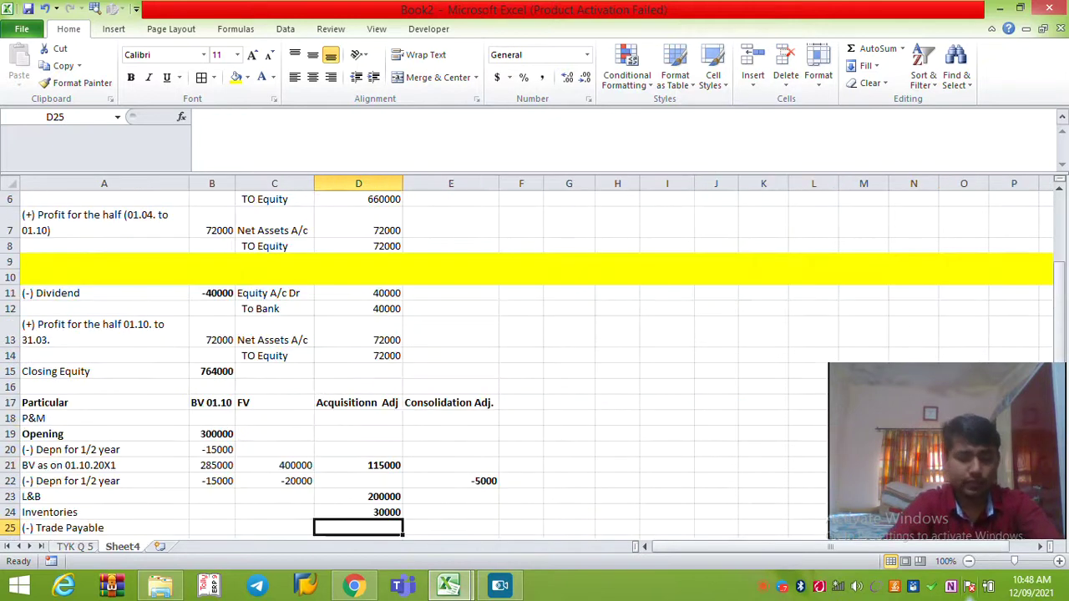
type("-20000")
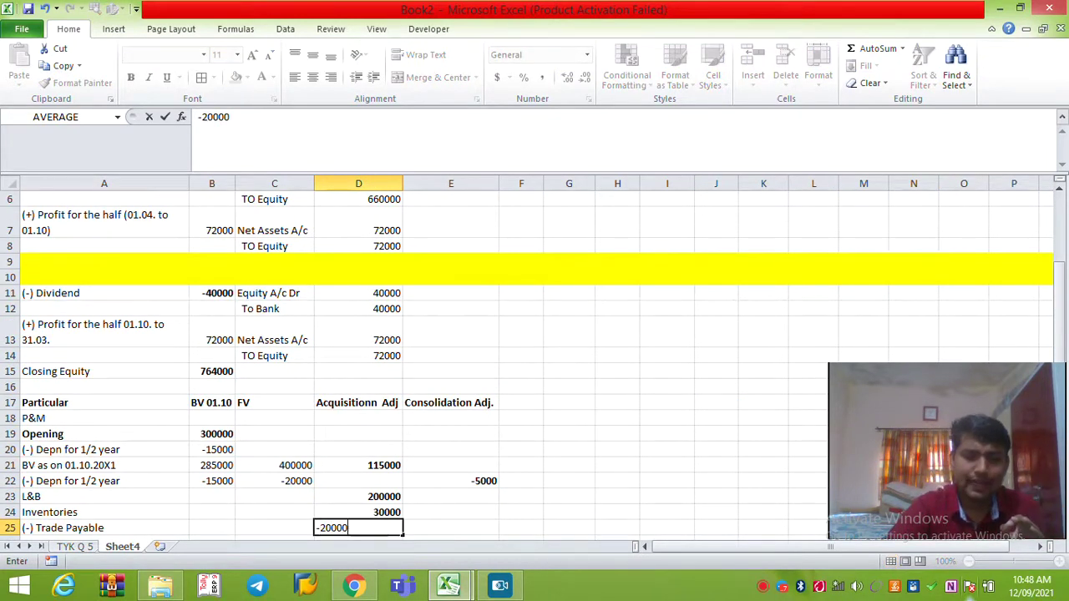
key("Return")
key("Up")
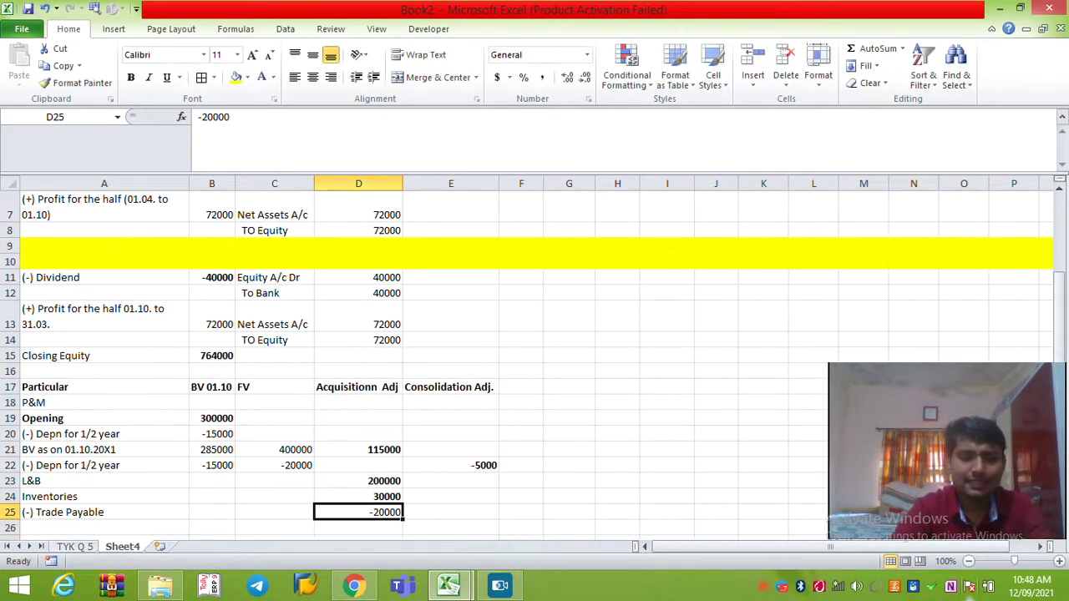
key("ctrl+b")
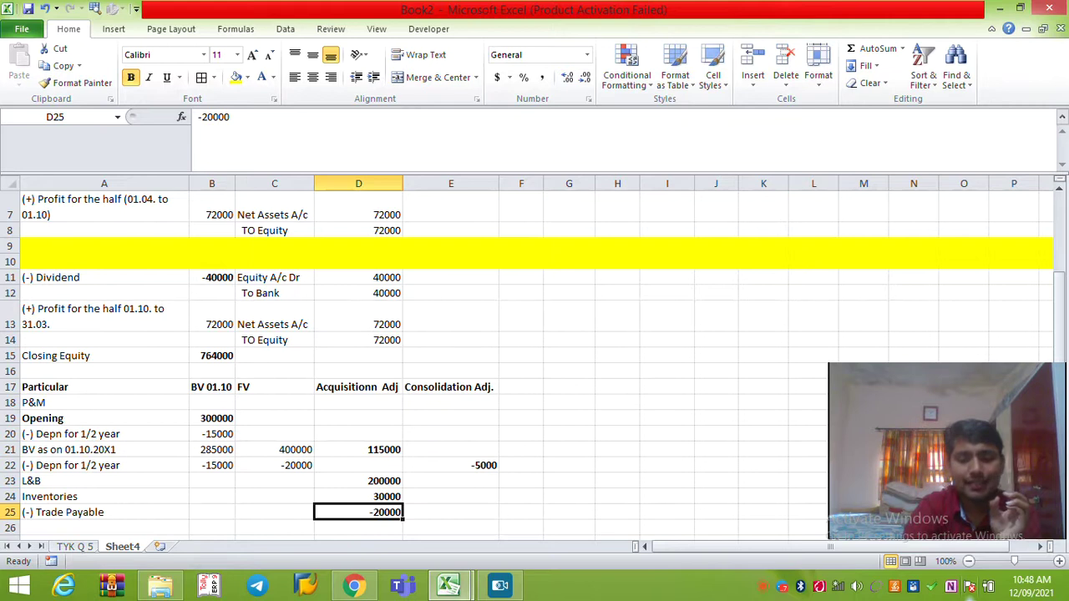
Total the Acquisition Adj column in D26 with =SUM(D18:D25).
key("Up")
key("Up")
key("Up")
key("Up")
key("shift+Down")
key("shift+Down")
key("shift+Down")
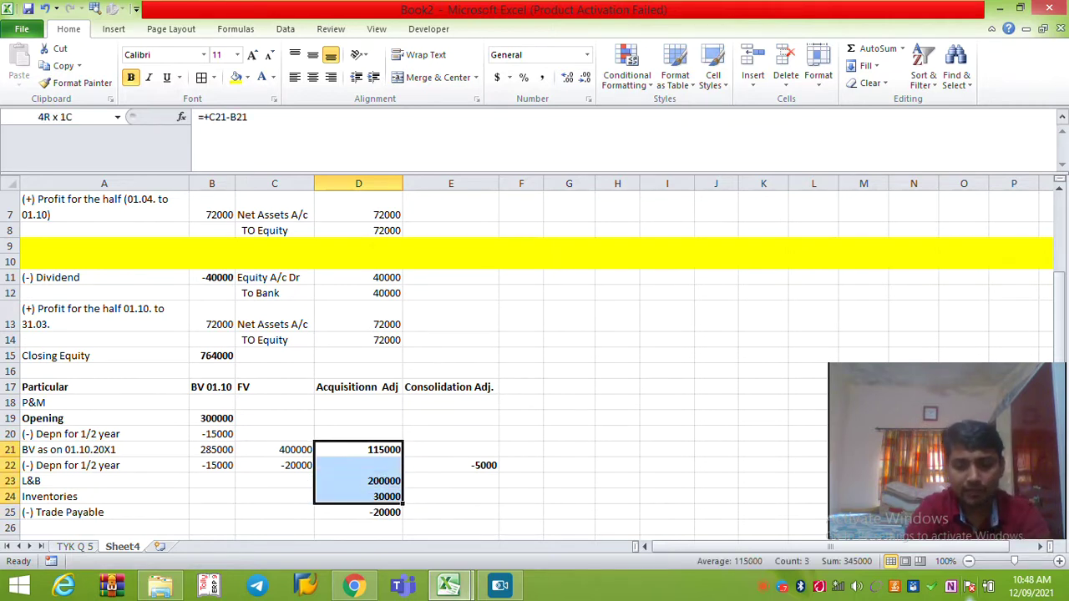
key("Down")
key("Down")
key("Down")
key("Down")
key("Down")
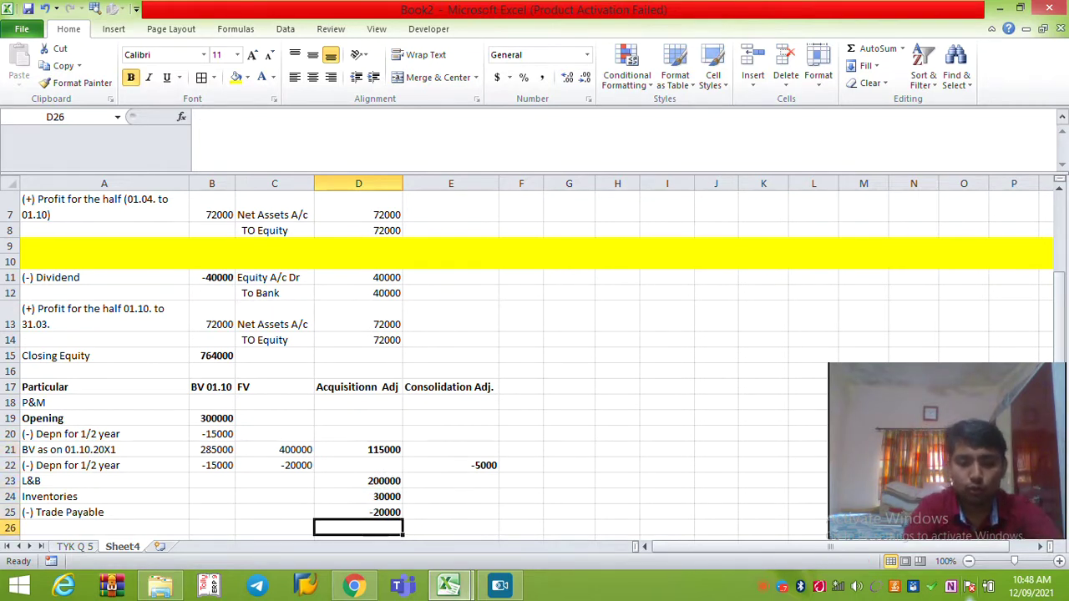
type("=sum(")
key("Left")
key("Up")
key("Up")
key("Right")
key("Down")
key("shift+Up")
key("shift+Up")
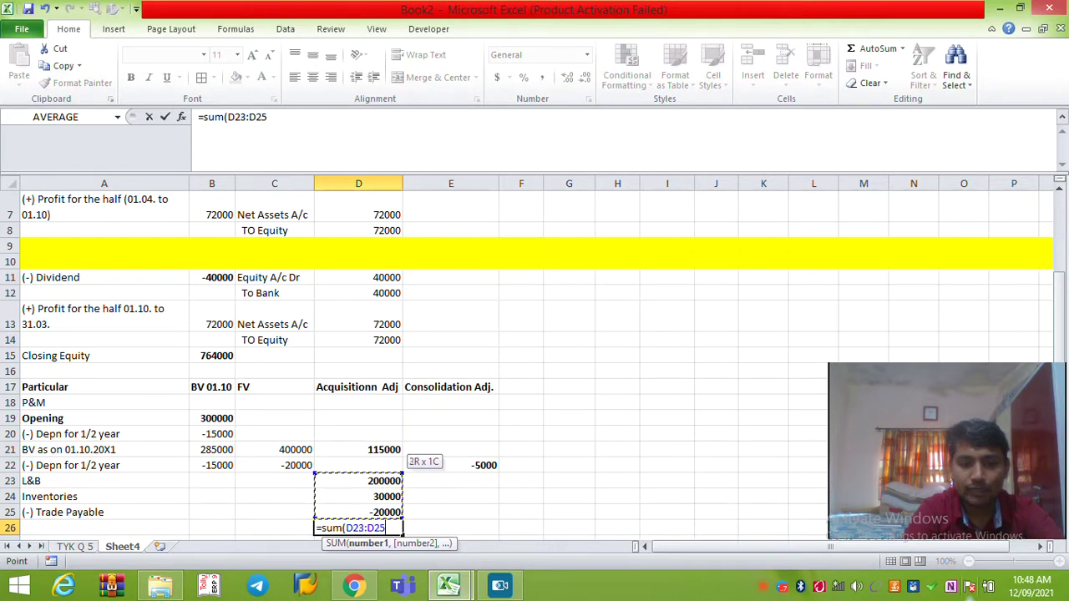
key("shift+Up")
key("shift+Up")
key("shift+Up")
key("shift+Up")
key("shift+Up")
key("Return")
key("Up")
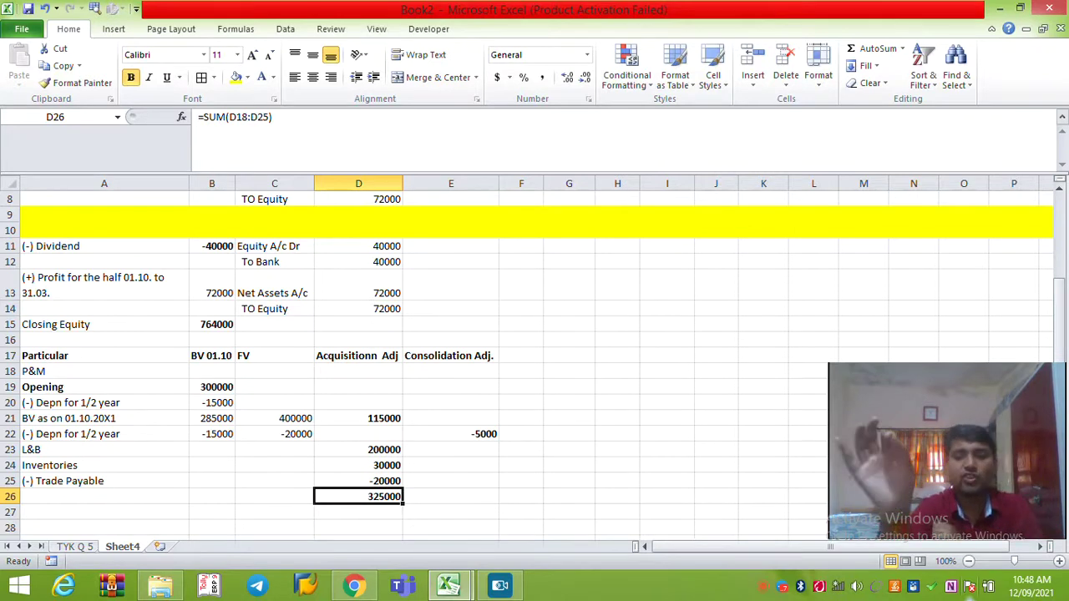
Copy the "Net Assets A/c" and "TO Equity" labels from C7:C8 to E7:E8 under Acquisition Adjustment.
key("Page_Up")
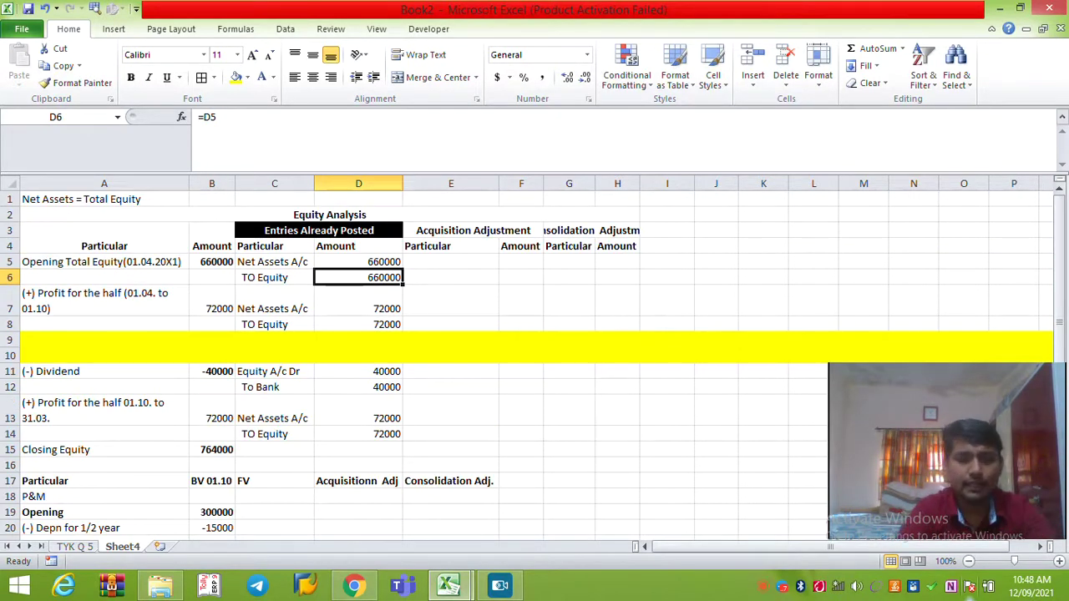
key("Down")
key("Left")
key("shift+Down")
key("ctrl+c")
key("Right")
key("Right")
key("Return")
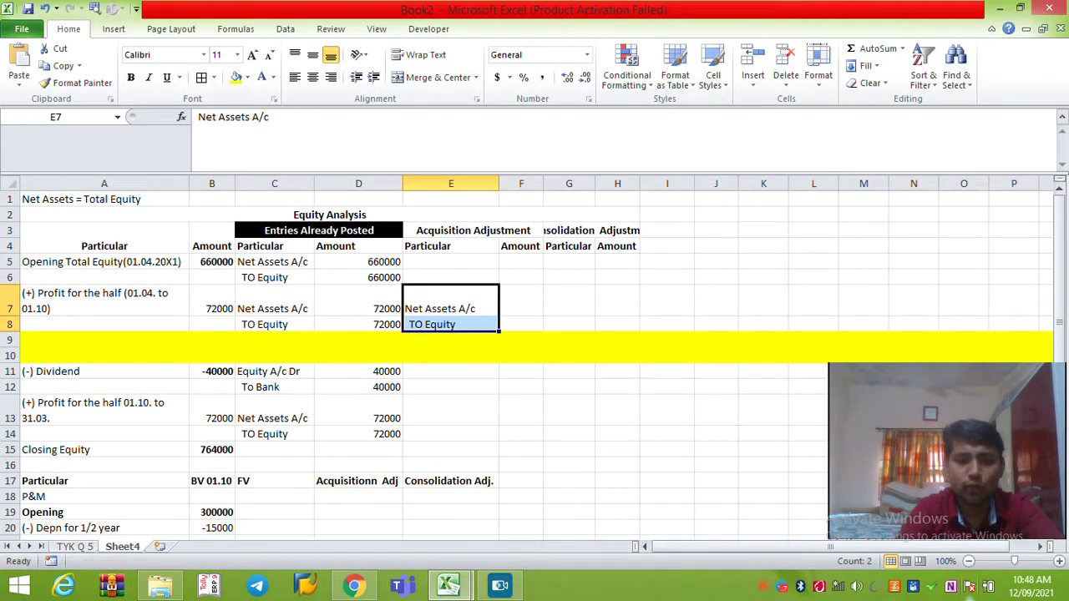
Link the Net Assets A/c acquisition amount in F7 to the adjustment total in D26.
key("Right")
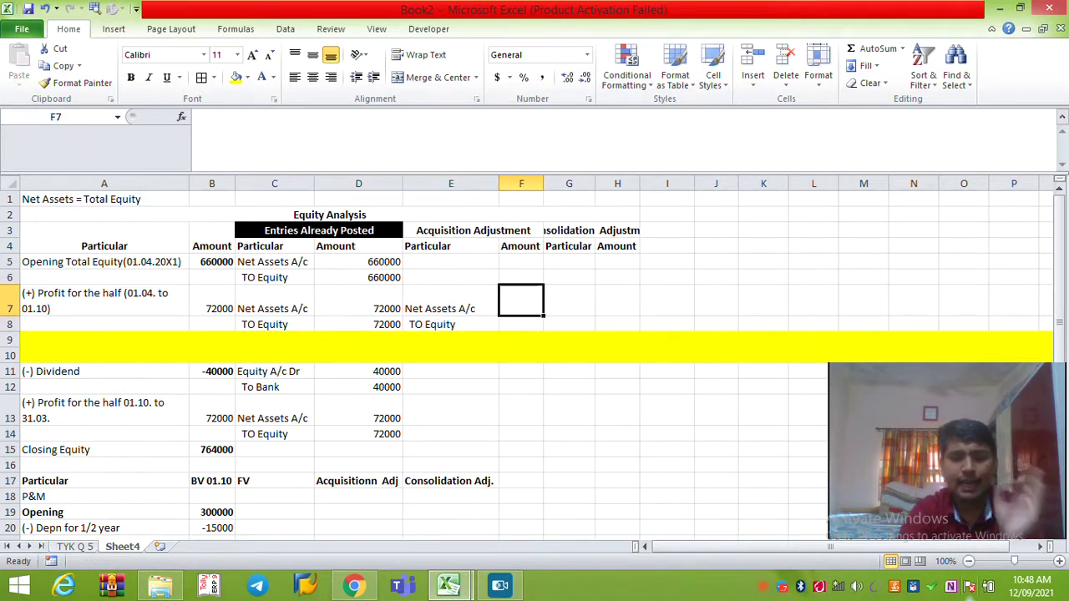
type("=")
key("Page_Down")
key("Up")
key("Left")
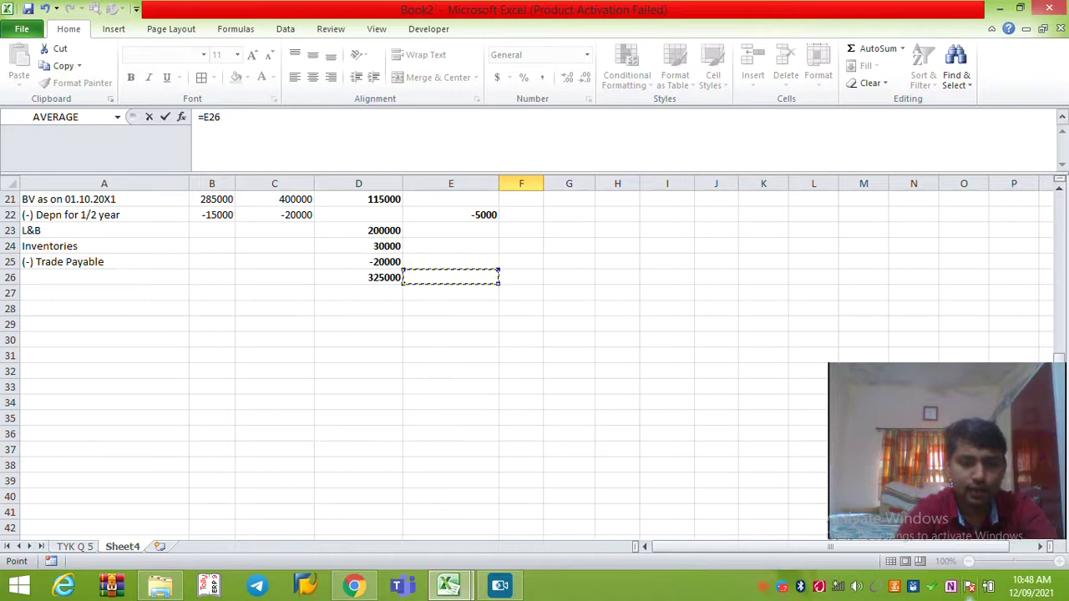
key("Left")
key("Return")
key("Up")
Set the TO Equity acquisition amount in F8 equal to F7.
key("Down")
type("=")
key("Up")
key("Return")
Fill the Acquisition Adjustment heading in E3 with black.
key("Up")
key("Up")
key("Page_Up")
key("Down")
key("Down")
key("Down")
key("Left")
key("Up")
key("Left")
key("Right")
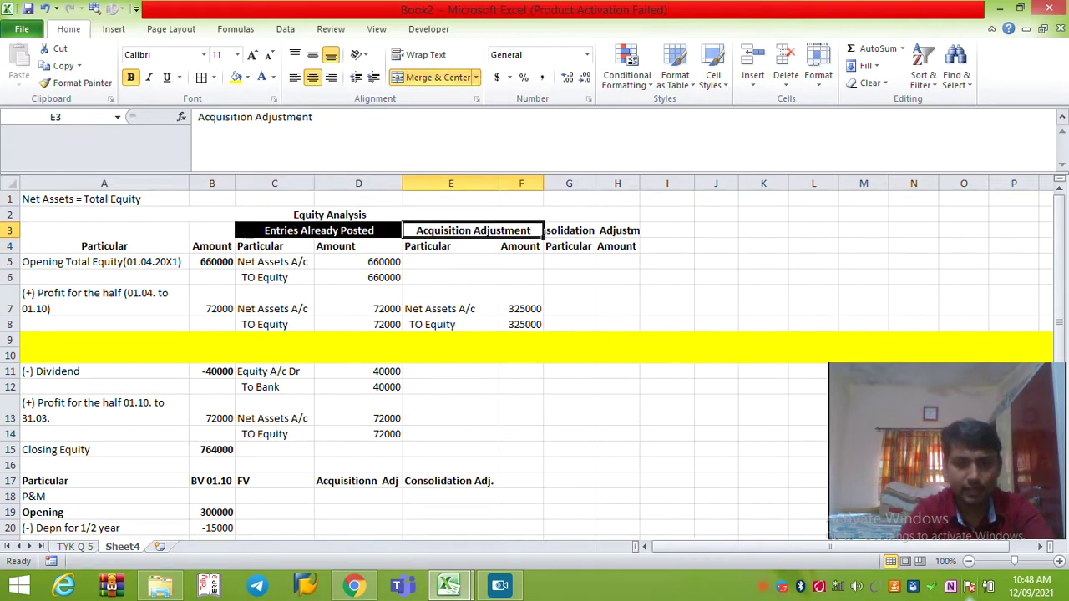
left_click(247, 76)
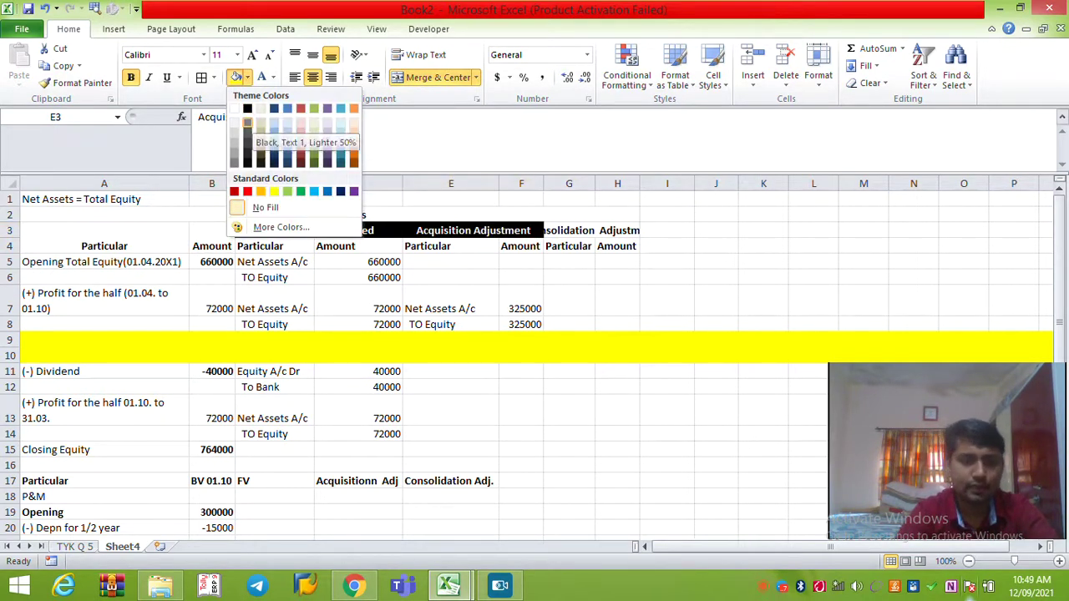
left_click(247, 109)
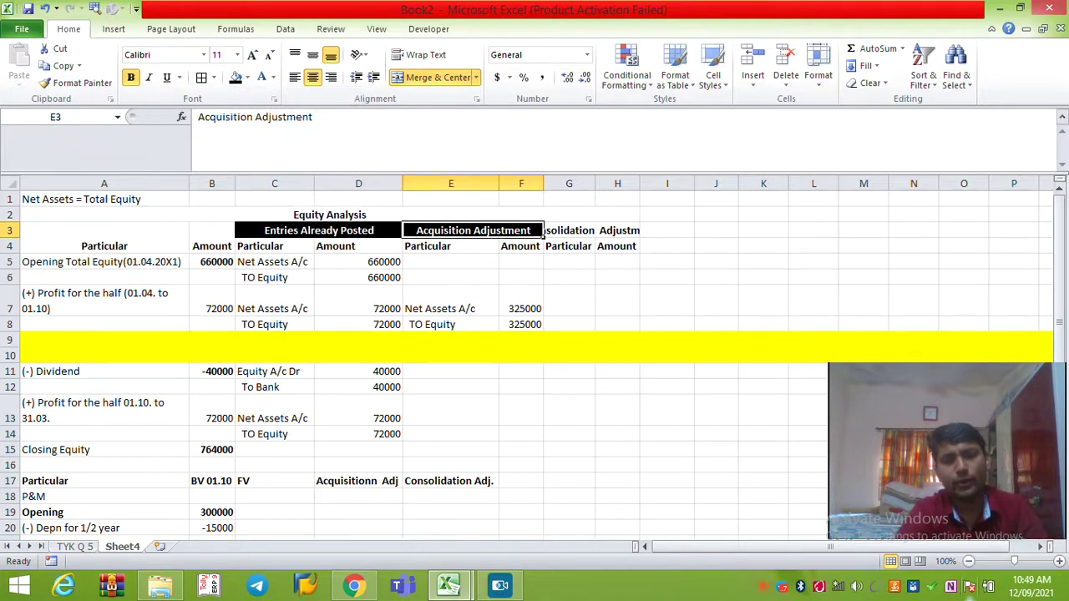
Widen column H so the Consolidation Adjustment heading in G3 fits.
left_click(451, 302)
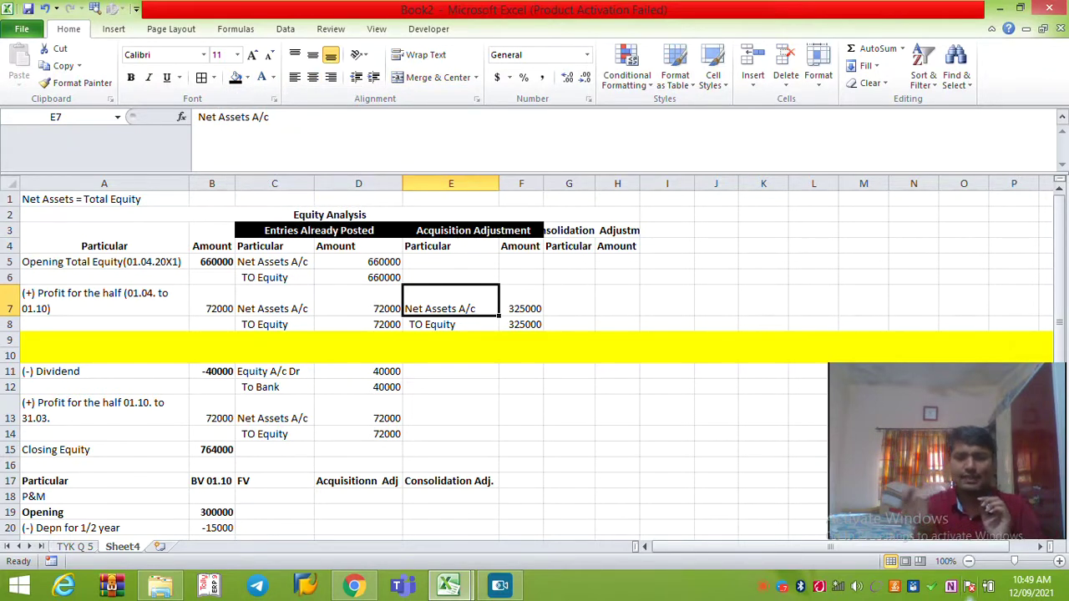
key("Right")
key("Up")
key("Up")
key("Up")
key("Up")
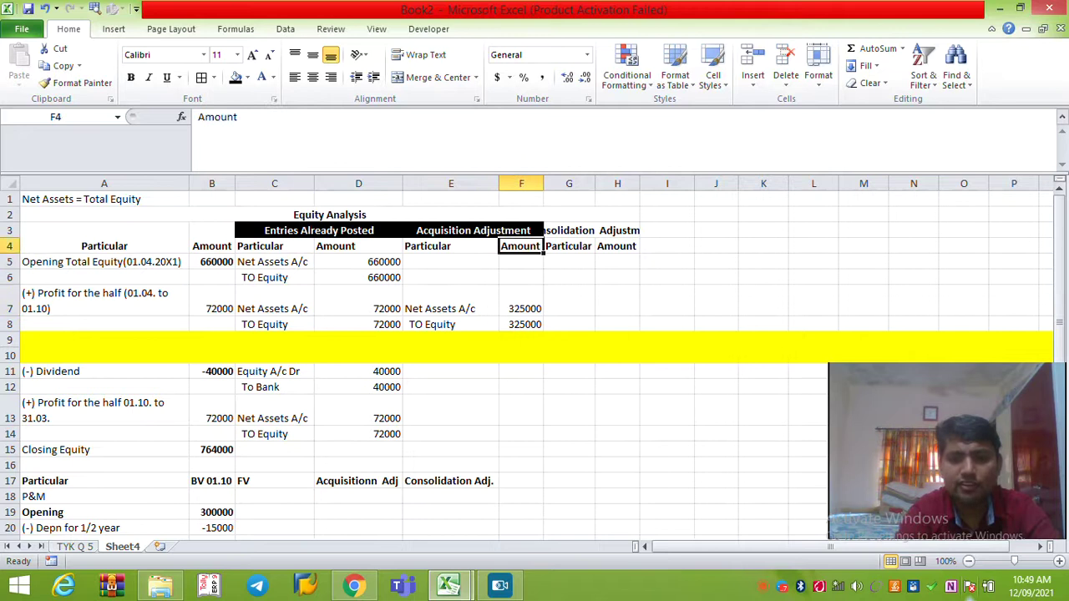
key("Right")
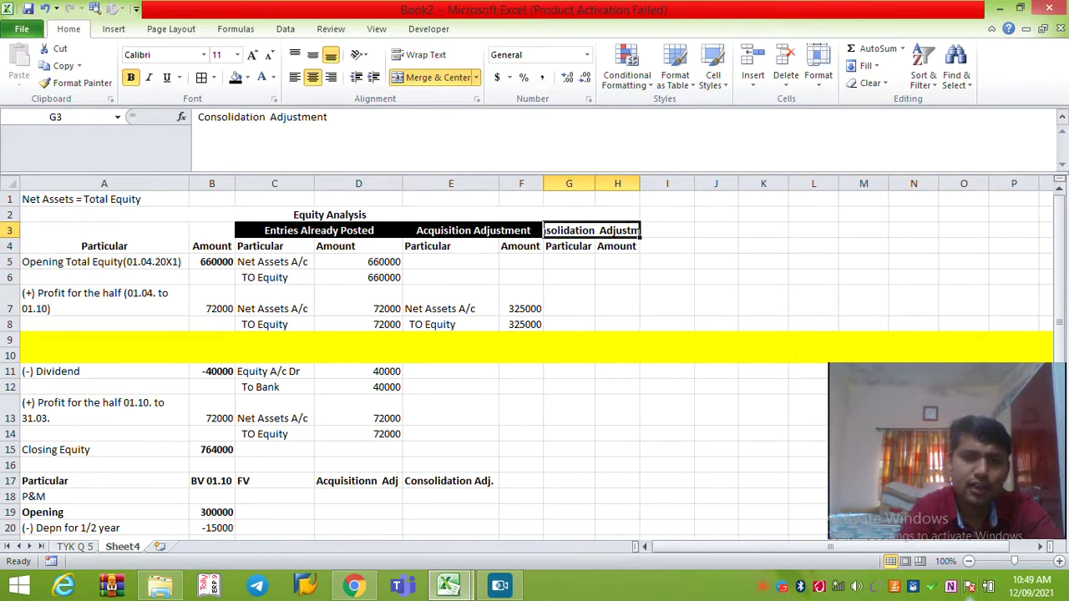
left_click_drag(640, 183, 672, 183)
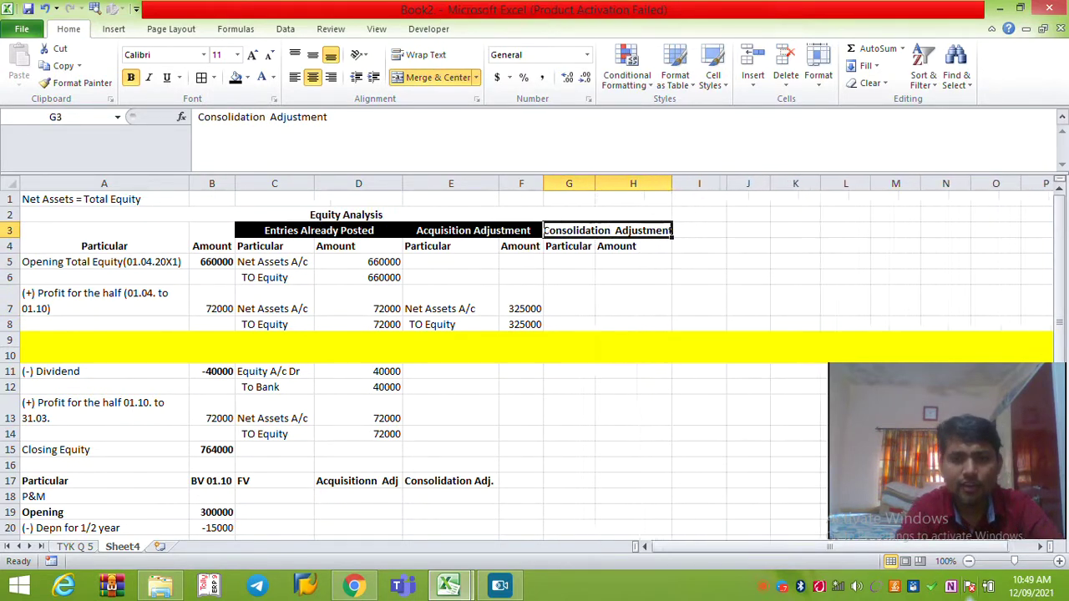
Review the equity entries already posted alongside the acquisition adjustment entry in E7:F8.
left_click_drag(443, 324, 522, 324)
left_click_drag(276, 324, 359, 324)
left_click_drag(275, 277, 359, 278)
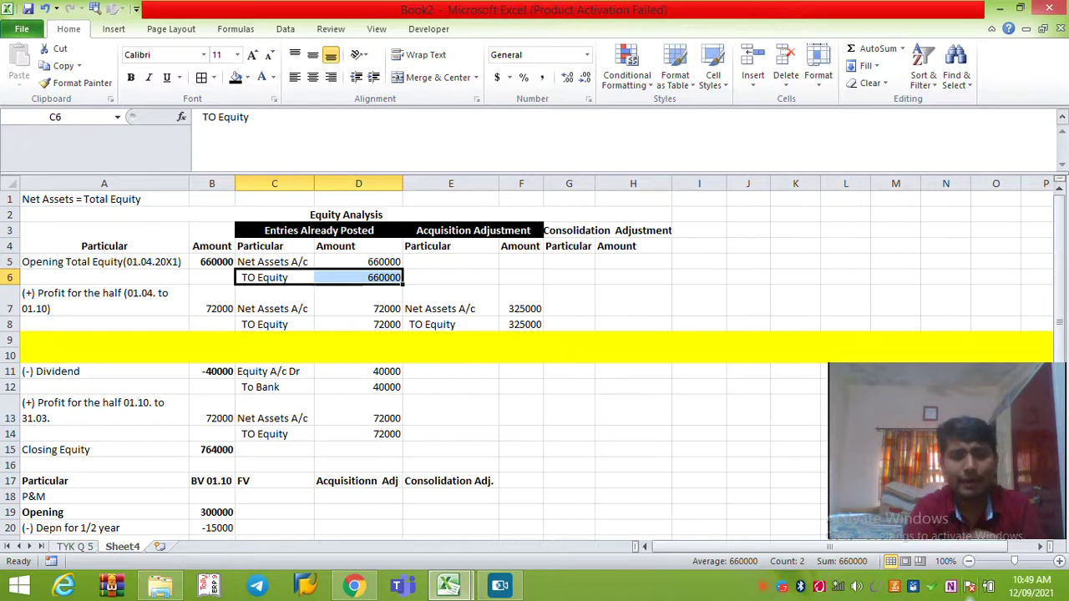
left_click_drag(451, 301, 522, 324)
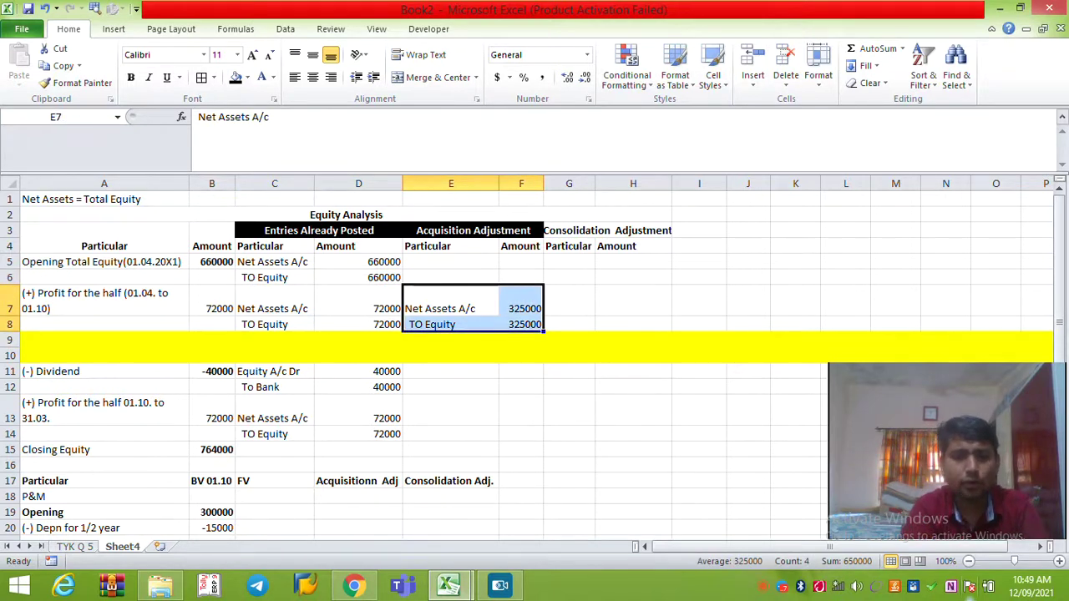
left_click_drag(358, 261, 358, 433)
left_click_drag(451, 308, 522, 324)
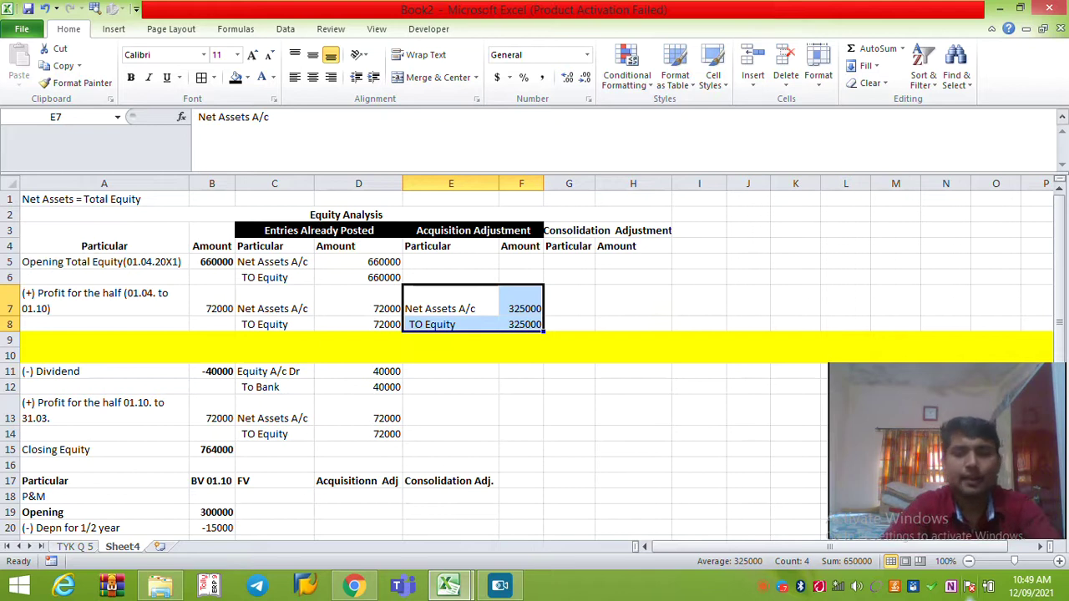
On the TYK Q 5 sheet, link the Plant & Machinery acquisition adjustment in D5 to Sheet4 cell D21.
key("ctrl+Page_Up")
key("Page_Up")
key("Right")
key("Right")
key("Down")
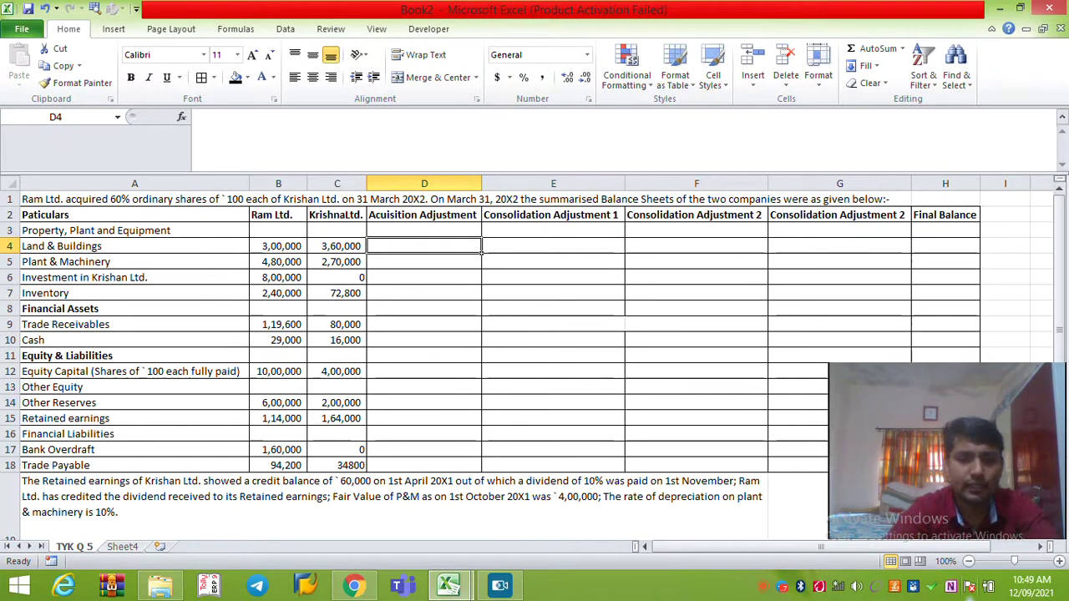
key("ctrl+Page_Down")
key("Page_Down")
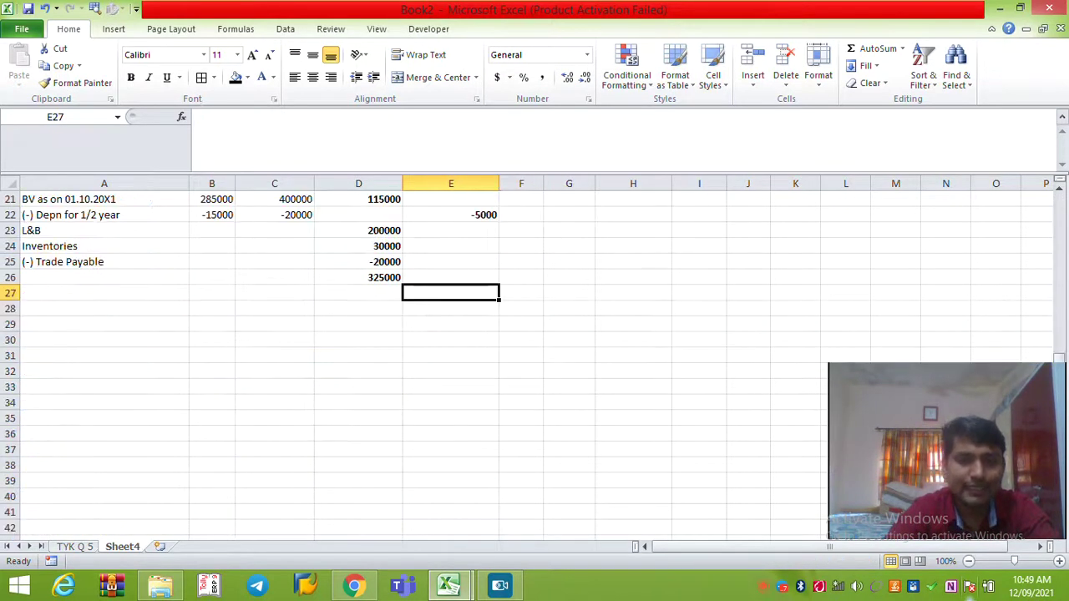
key("ctrl+Page_Up")
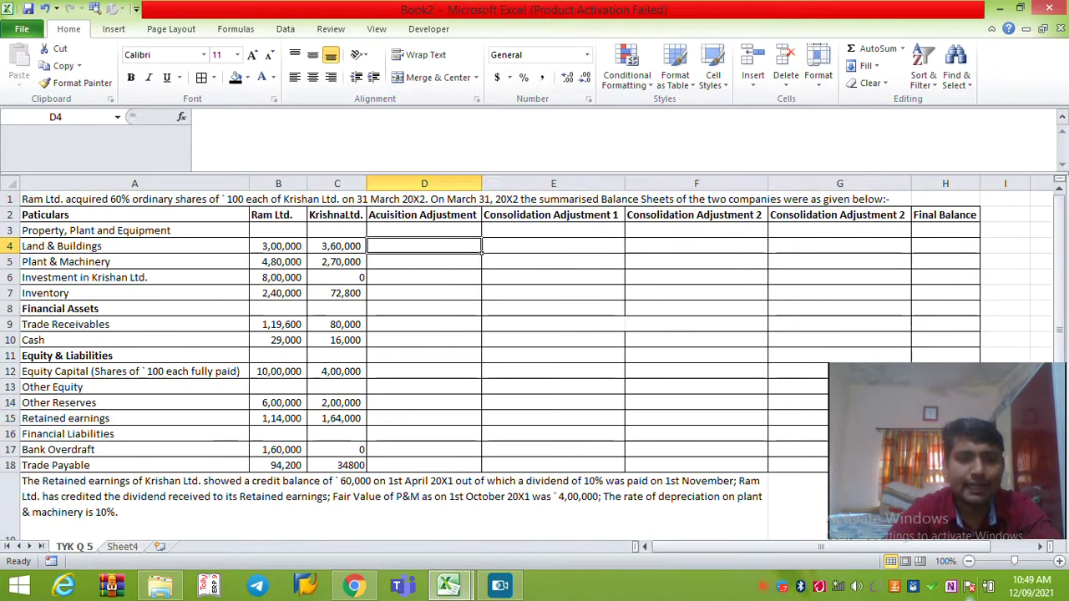
key("Down")
type("+")
key("ctrl+Page_Down")
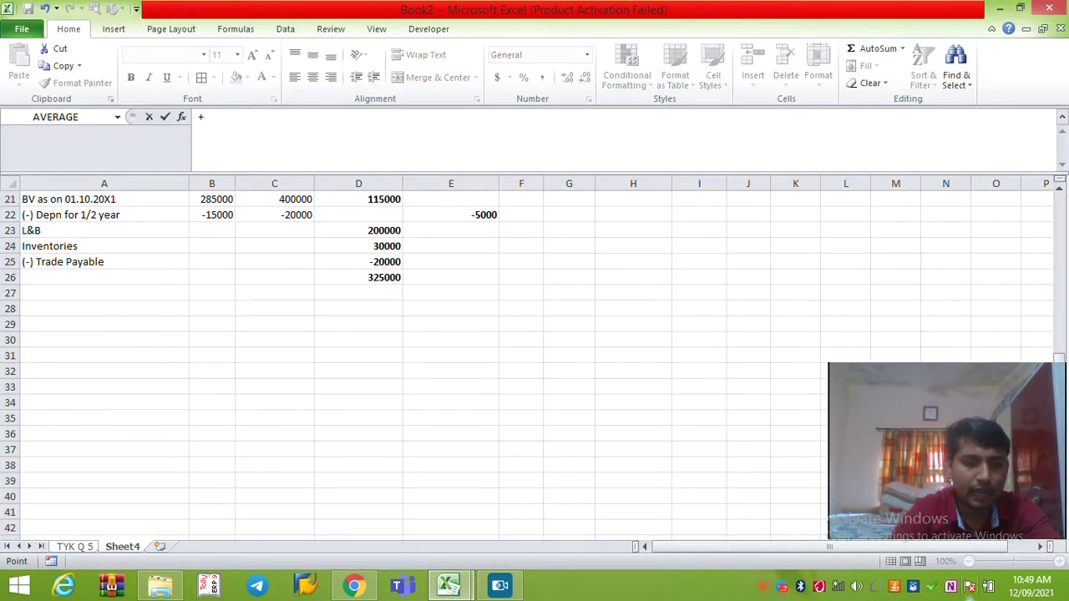
left_click(358, 200)
key("Return")
Link the Land & Buildings acquisition adjustment in D4 of TYK Q 5 to Sheet4 cell D23.
key("Up")
key("Up")
type("+")
key("ctrl+Page_Down")
left_click(358, 230)
key("Return")
key("Down")
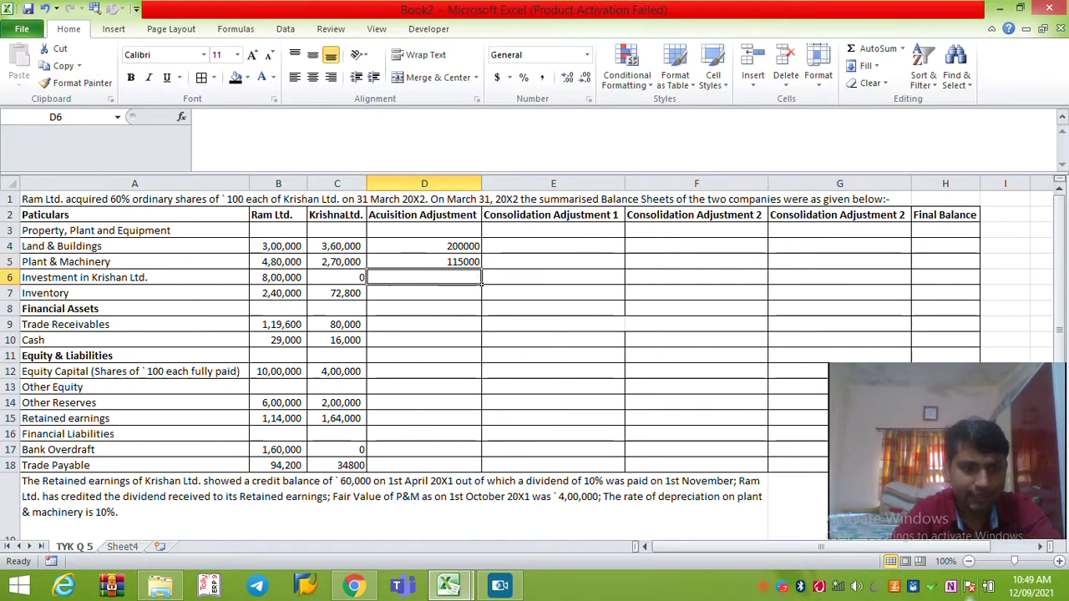
Link the Inventory acquisition adjustment in D7 of TYK Q 5 to Sheet4 cell D24.
key("ctrl+Page_Down")
key("ctrl+Page_Up")
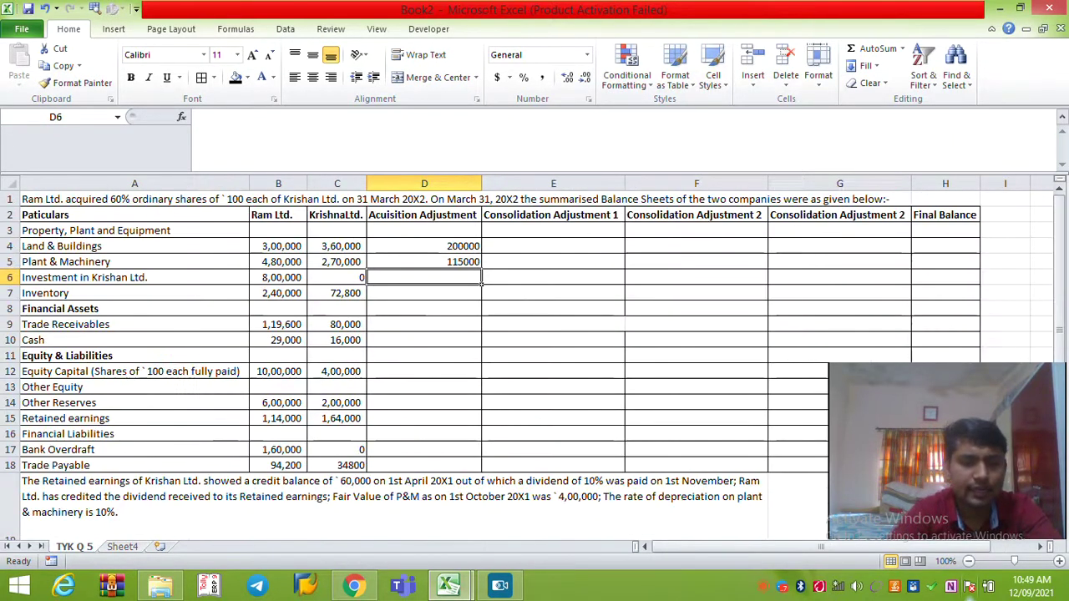
key("Down")
type("+")
key("ctrl+Page_Down")
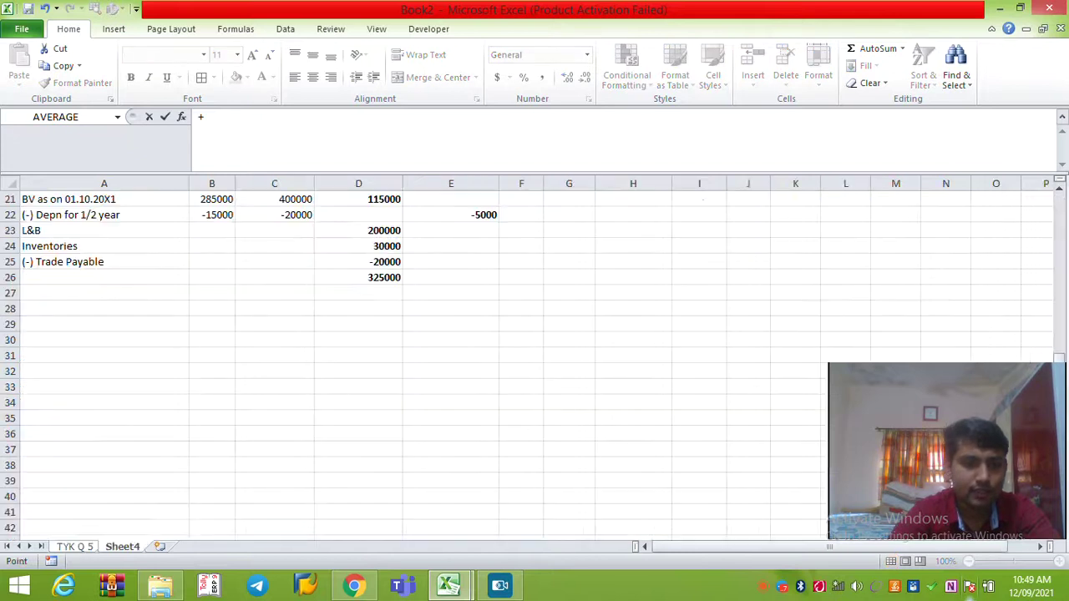
left_click(384, 246)
key("Return")
Enter the Trade Payable acquisition adjustment in D18 of TYK Q 5 as the negative of Sheet4 cell D25.
key("Down")
key("Down")
key("Down")
key("Down")
key("Down")
key("Down")
key("Down")
key("Down")
key("Down")
key("Down")
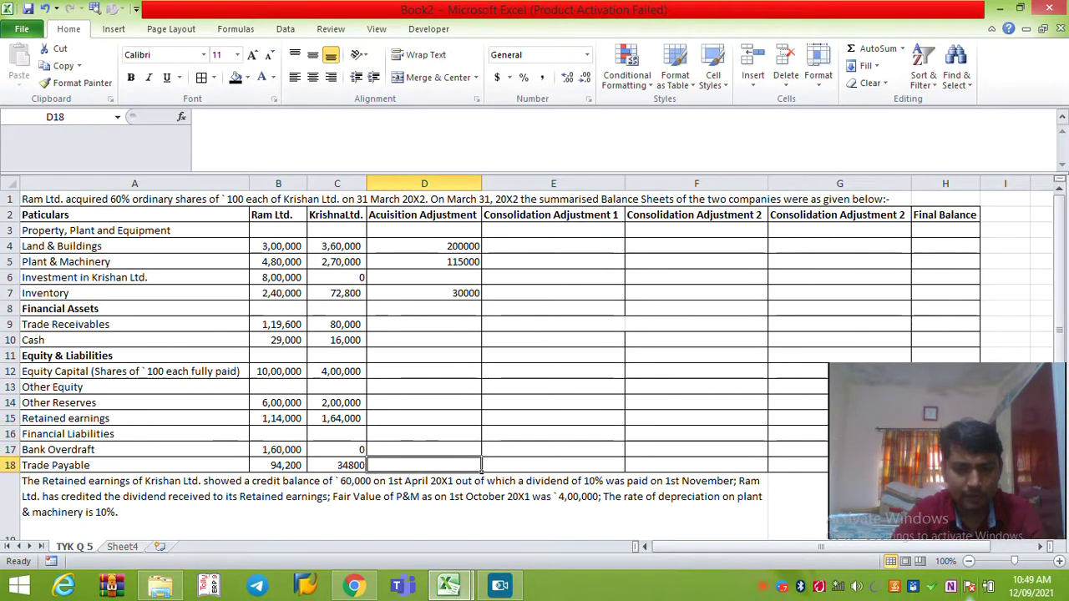
type("+")
key("ctrl+Page_Down")
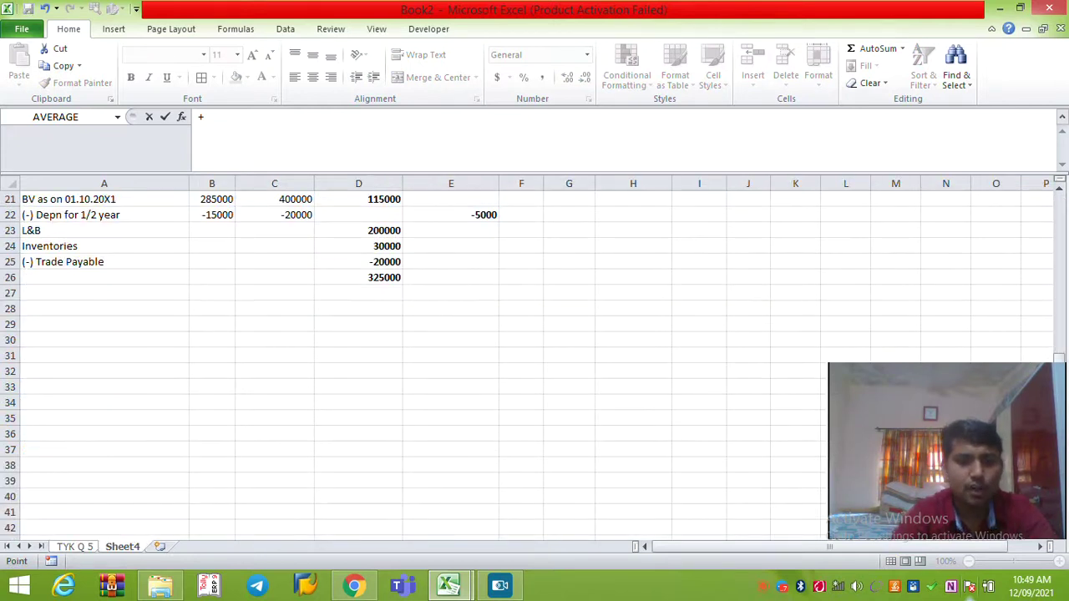
key("Down")
left_click(203, 116)
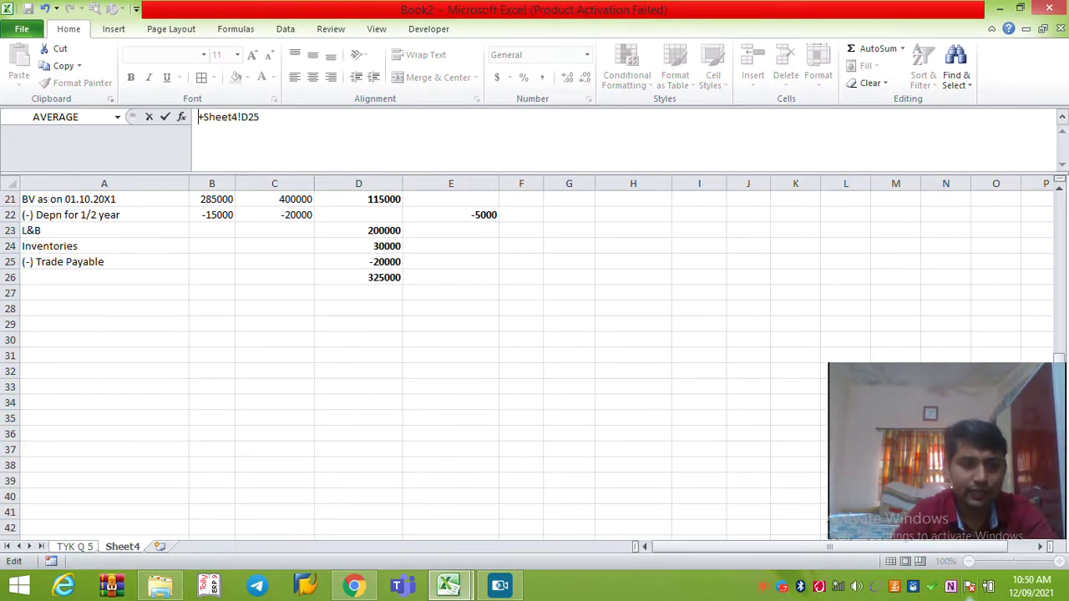
type("-")
key("Return")
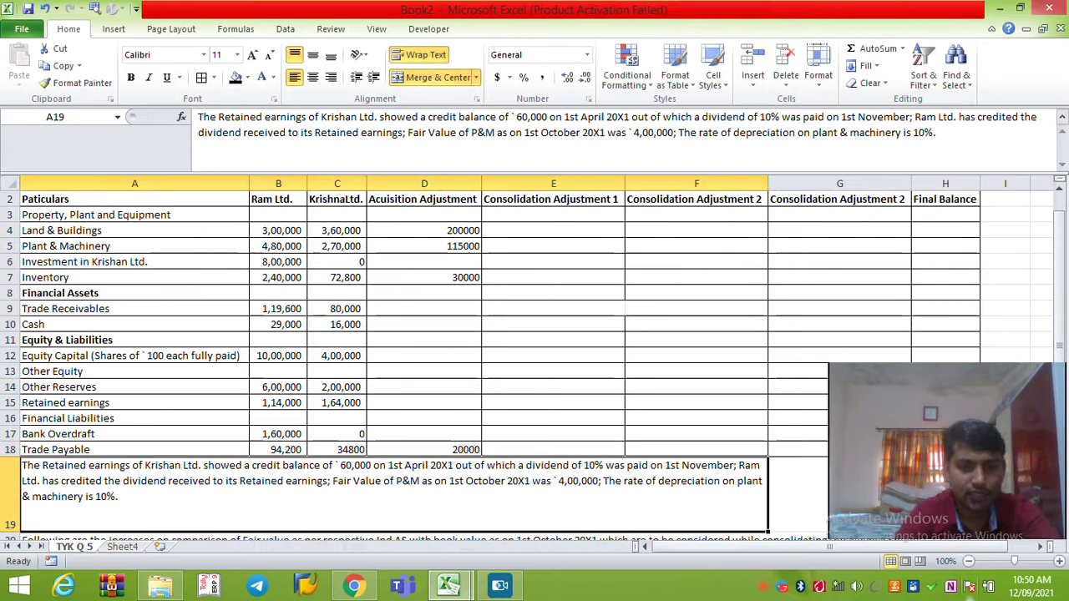
Calculate the Retained earnings acquisition adjustment in D15 with =SUM(D4:D8)-D18.
key("Up")
key("Up")
key("Up")
key("Up")
key("Up")
key("Up")
key("Up")
key("Up")
key("Up")
key("Up")
key("Up")
key("Up")
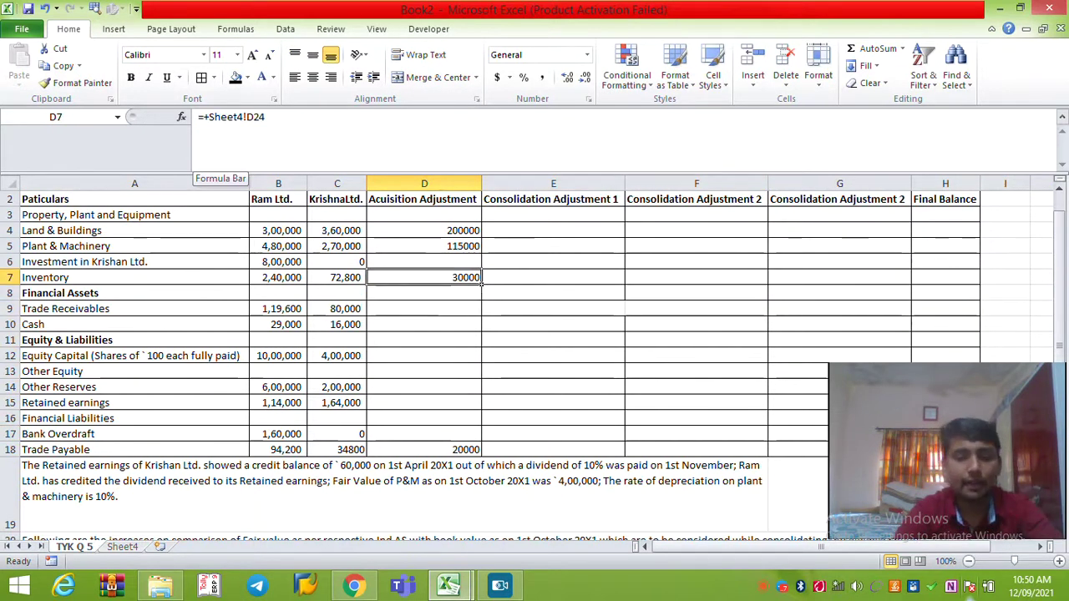
key("Down")
key("Down")
key("Down")
key("Down")
key("Down")
key("Down")
key("Down")
key("Down")
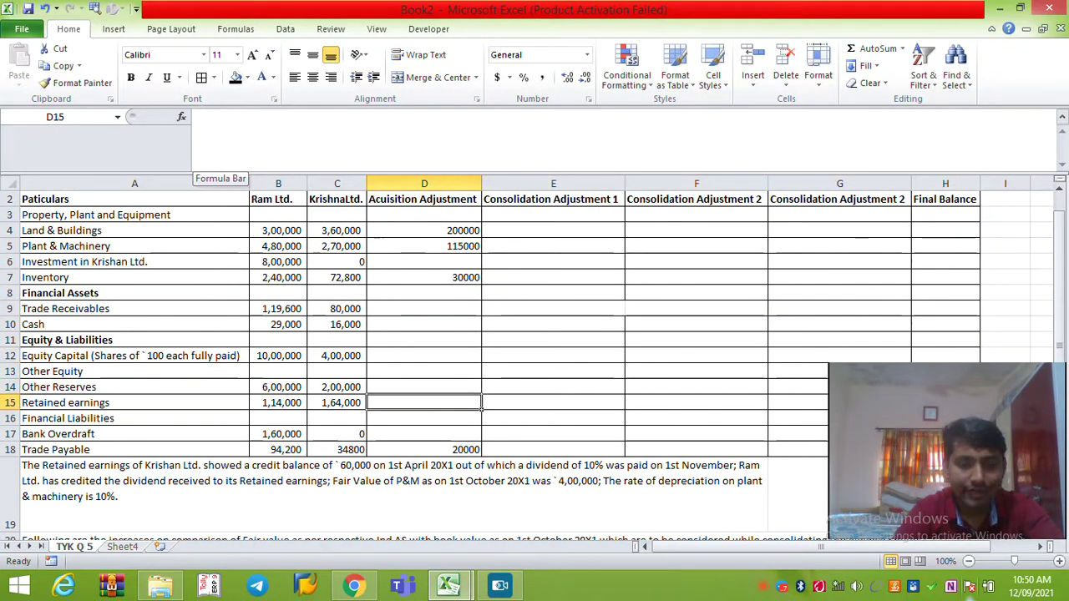
type("=sum(")
key("Up")
key("Up")
key("Up")
key("Up")
key("Up")
key("Up")
key("Up")
key("Up")
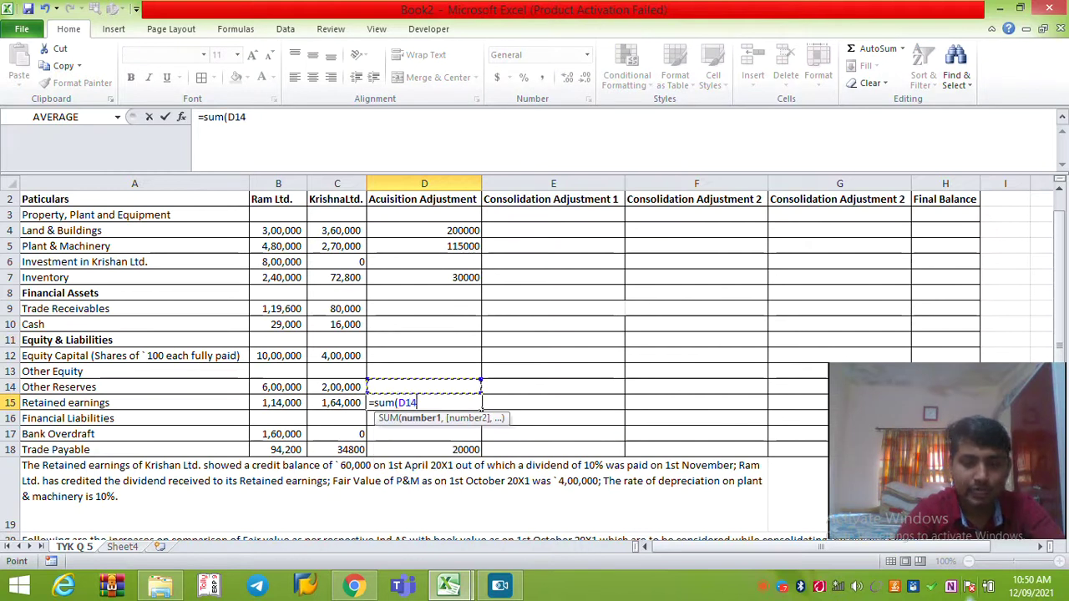
key("Up")
key("Up")
key("Up")
key("Up")
key("Down")
key("shift+Down")
key("shift+Down")
key("shift+Down")
key("shift+Down")
key("shift+Up")
key("shift+Down")
type("-")
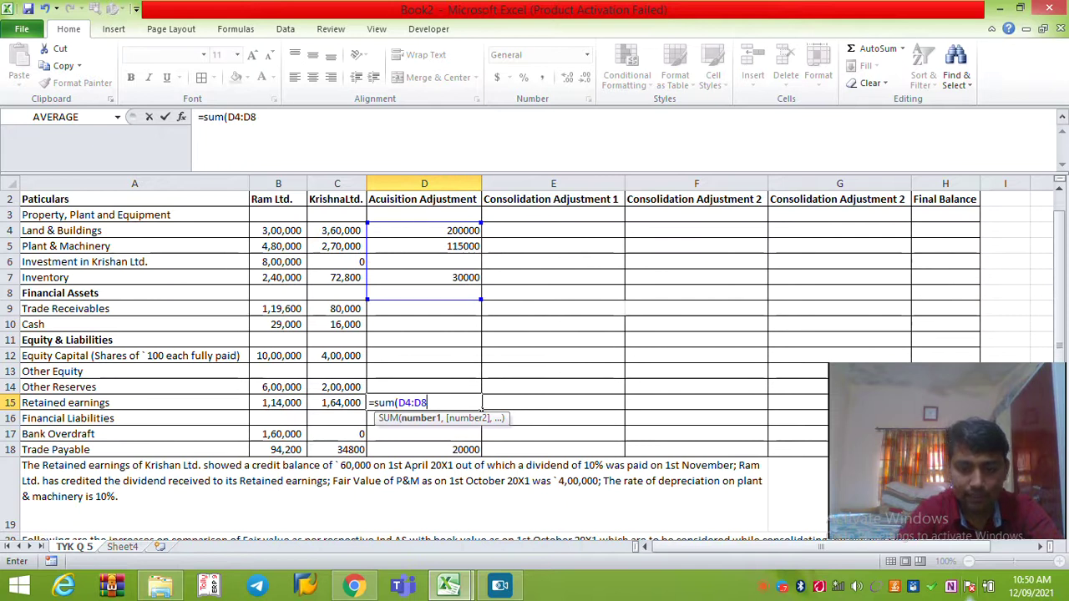
type(")-")
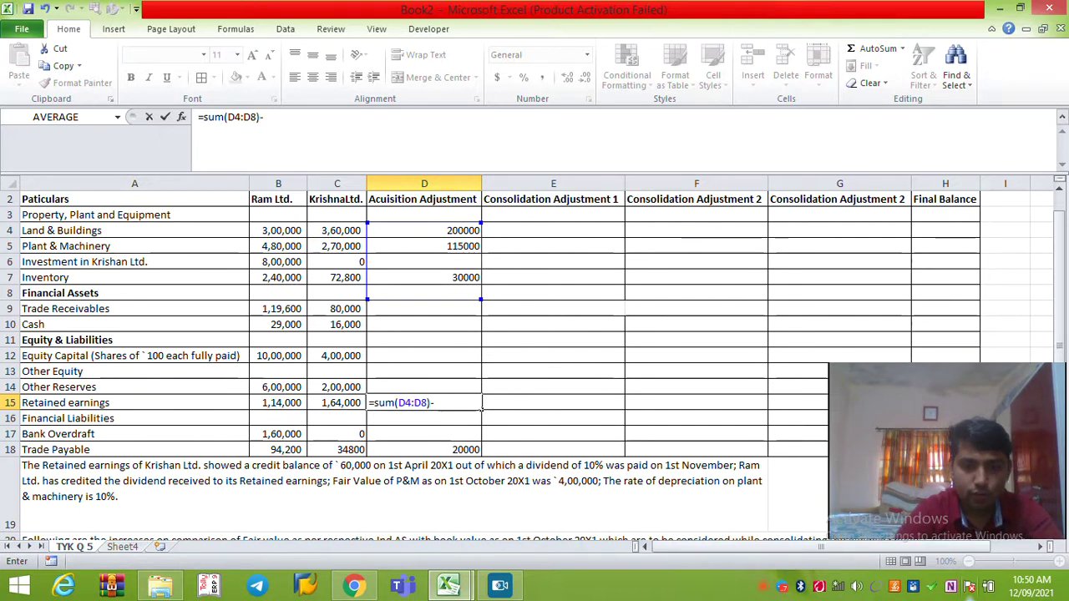
key("ctrl+Return")
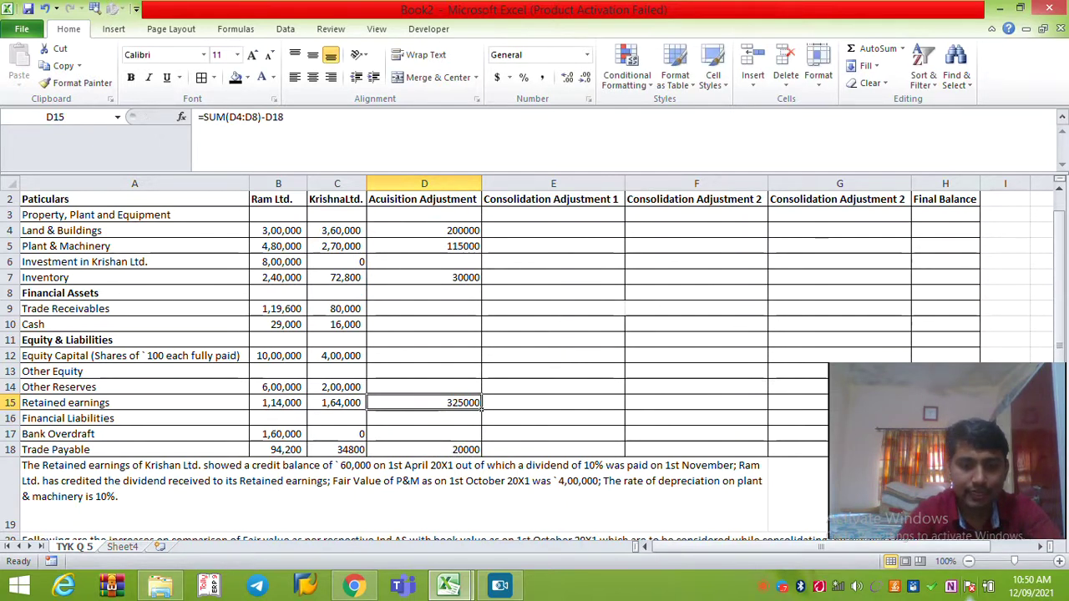
Review the Net Assets and Equity acquisition entry in E7:F8 of Sheet4 against the acquisition adjustments in column D of TYK Q 5.
key("ctrl+Page_Down")
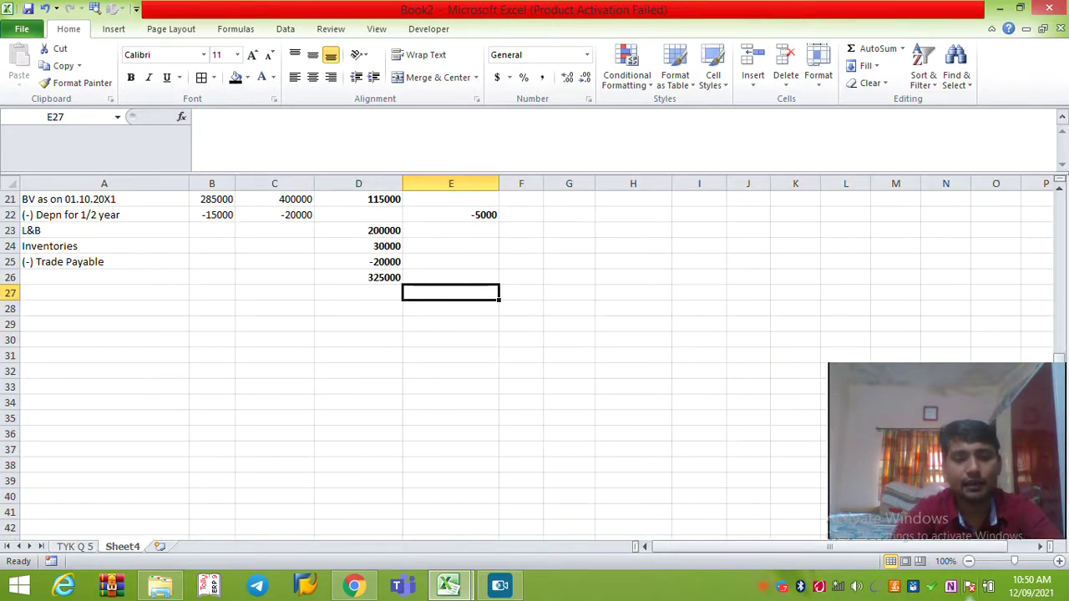
key("Page_Up")
key("shift+Right")
key("shift+Down")
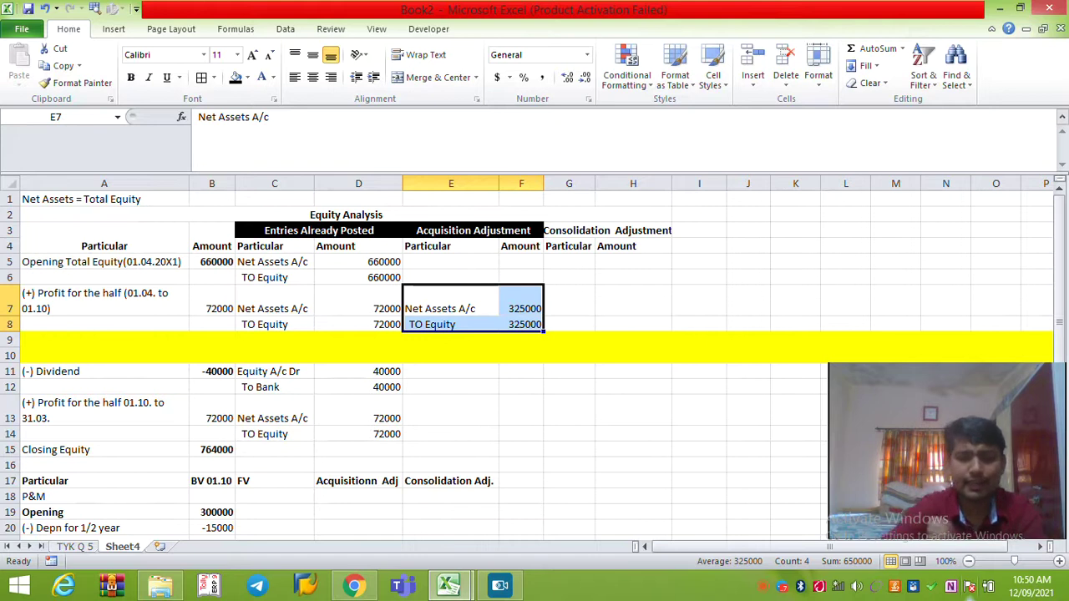
key("ctrl+Page_Up")
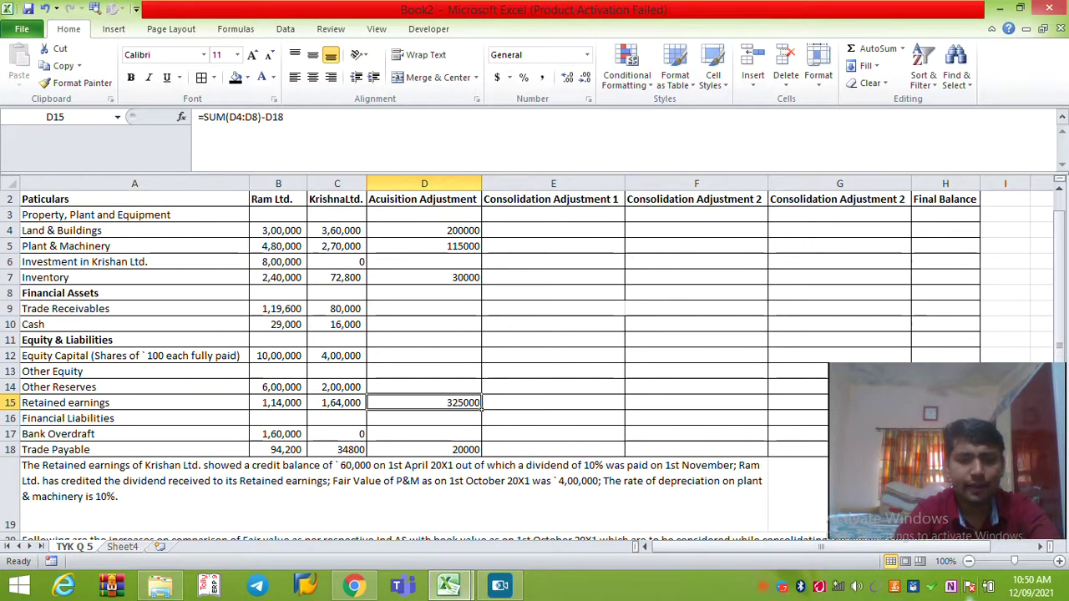
key("Up")
key("Up")
key("Up")
key("Up")
key("Up")
key("Up")
key("Up")
key("Up")
key("Up")
key("Up")
key("Up")
key("Up")
key("Up")
key("Up")
key("Down")
key("Down")
key("Down")
key("Down")
key("Down")
key("Down")
key("Down")
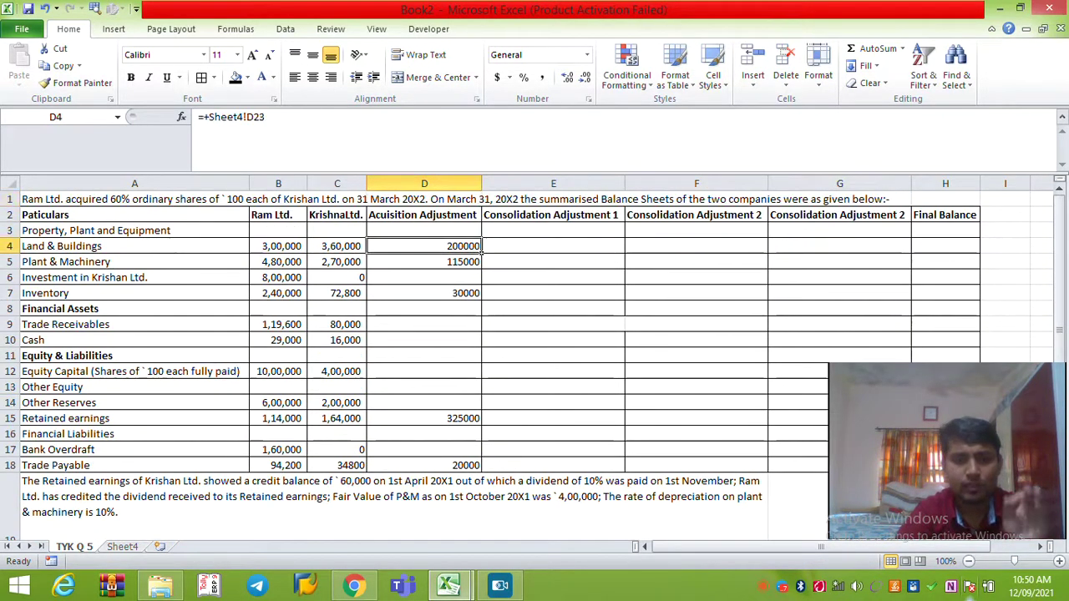
key("Down")
key("Down")
key("Up")
key("Up")
Insert a blank row 11 above the Equity & Liabilities heading in TYK Q 5.
key("Down")
key("Down")
key("Down")
key("shift+space")
key("ctrl+shift+equal")
Try to fill column totals across the whole of row 11 and undo the fill.
key("alt+equal")
key("ctrl+Return")
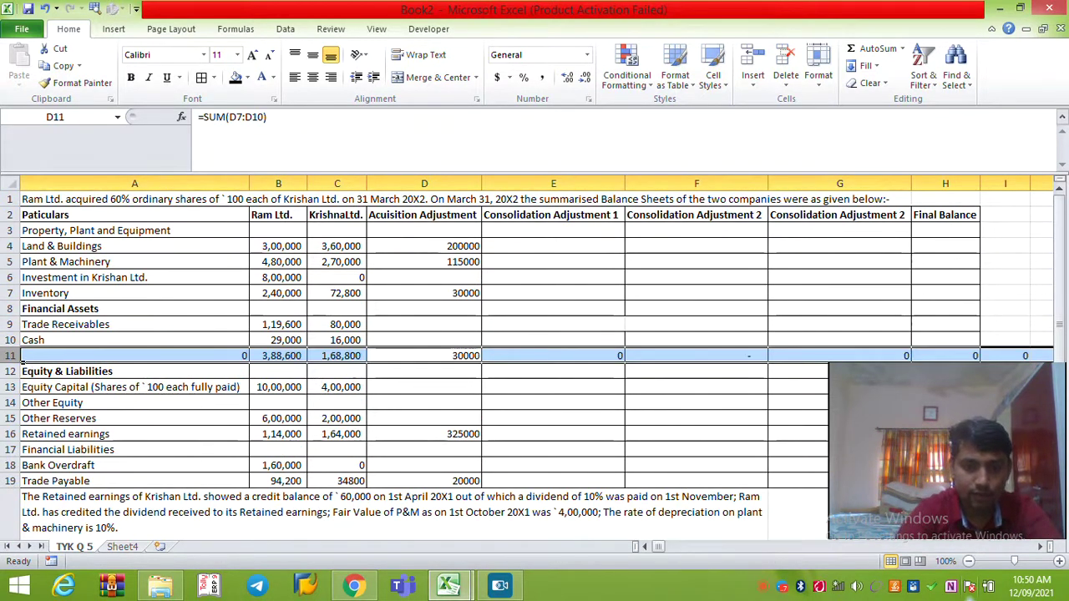
key("ctrl+z")
Total the asset-side acquisition adjustments in D11 with =SUM(D4:D10) and make the total bold.
key("shift+BackSpace")
key("alt+equal")
key("Down")
key("Down")
key("Down")
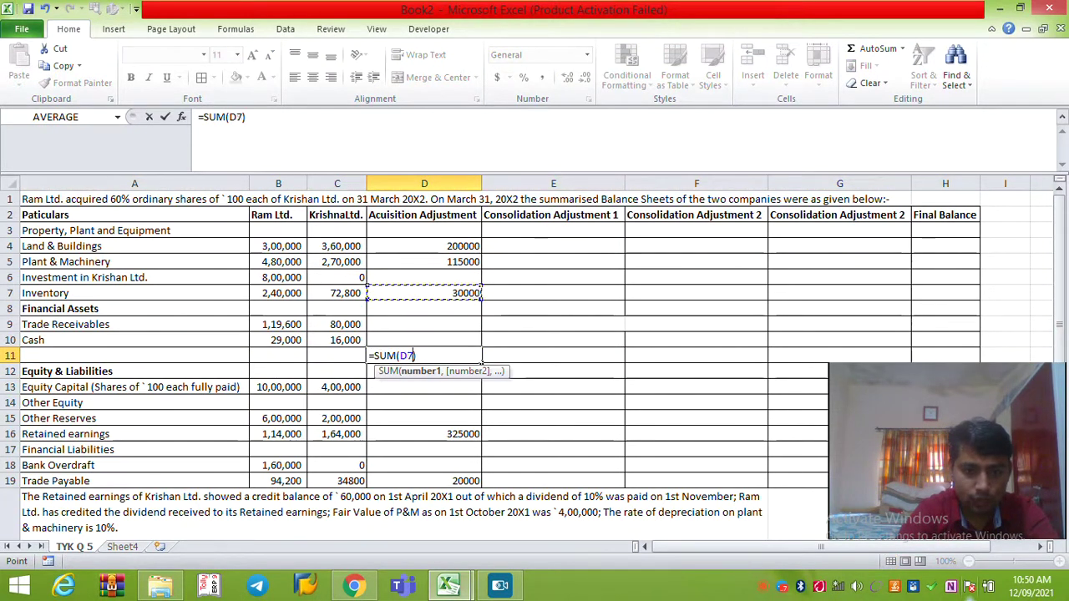
key("shift+Up")
key("shift+Up")
key("shift+Up")
key("shift+Up")
key("shift+Up")
key("shift+Up")
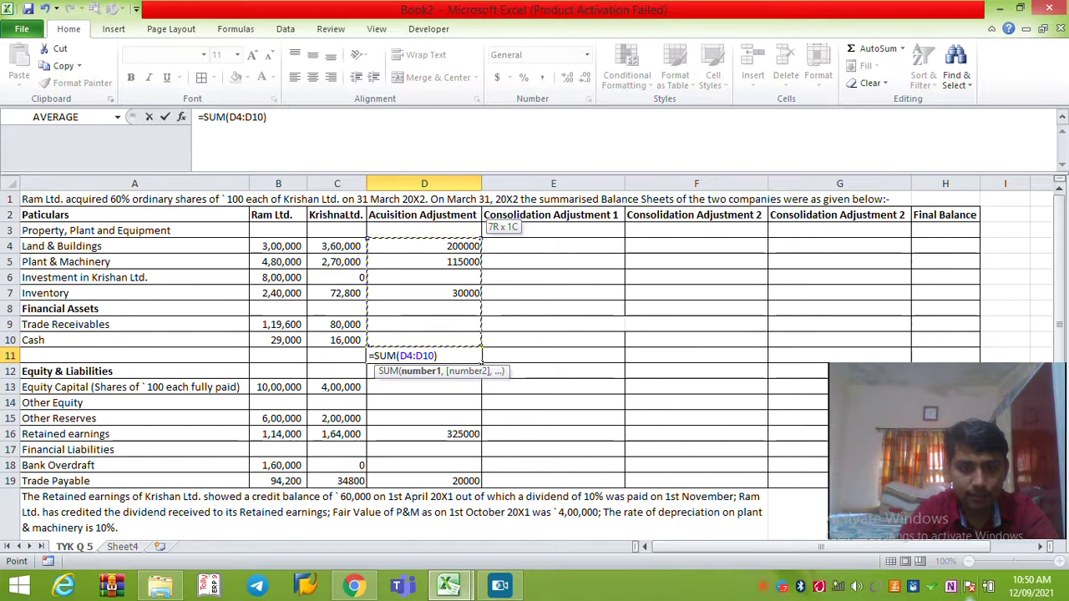
key("Return")
key("Up")
key("ctrl+c")
Insert a blank row 20 directly below Trade Payable for the equity and liabilities total.
key("Down")
key("Down")
key("Down")
key("Down")
key("Down")
key("Down")
key("Down")
key("Down")
key("Down")
key("Up")
key("Escape")
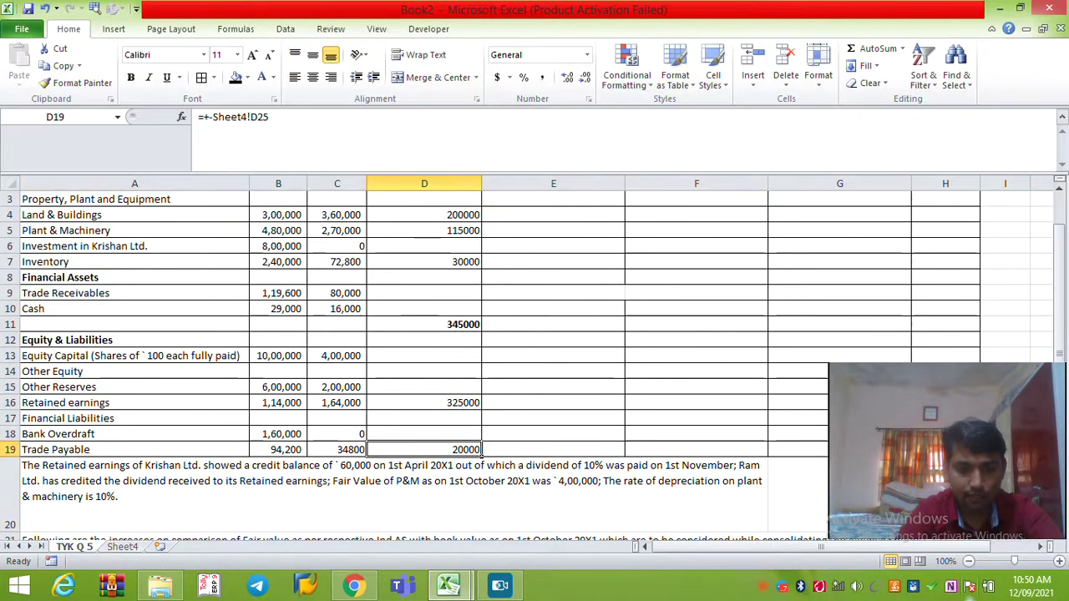
key("Down")
key("shift+space")
key("ctrl+shift+equal")
Total the equity and liabilities acquisition adjustments in D20 with =SUM(D13:D19) and make the total bold.
key("Right")
key("Right")
key("Right")
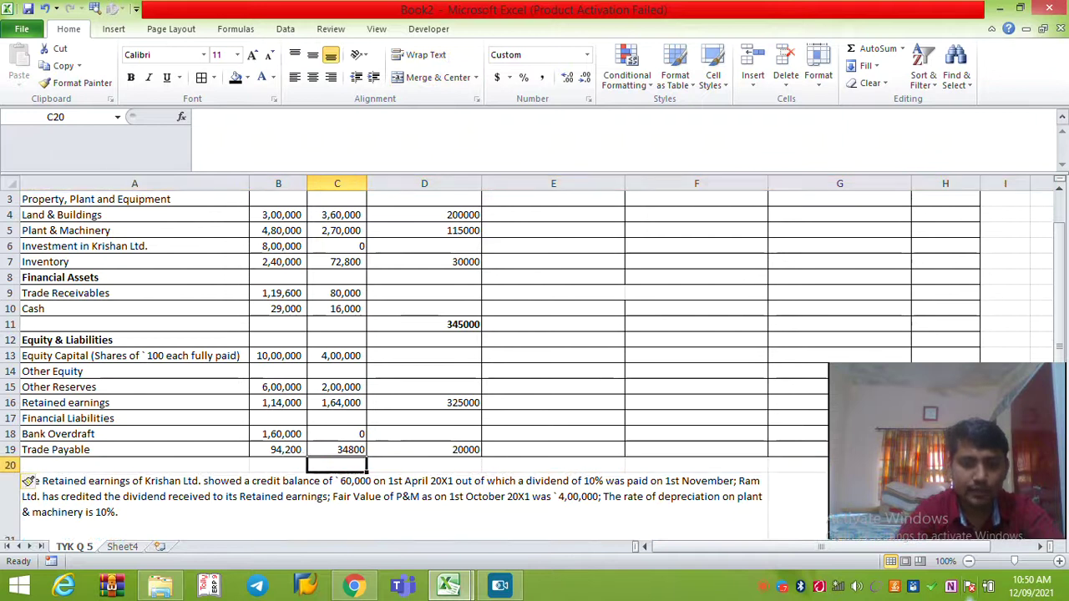
type("=SUM(")
key("Up")
key("Down")
key("Up")
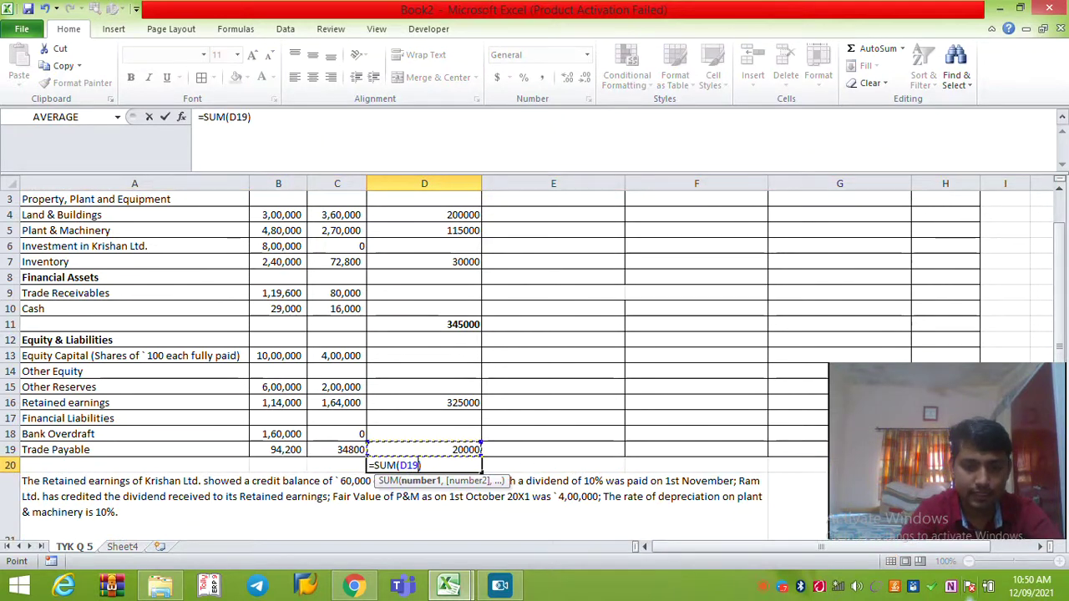
key("shift+Up")
key("shift+Up")
key("shift+Up")
key("shift+Up")
key("shift+Up")
key("shift+Up")
key("Return")
key("Up")
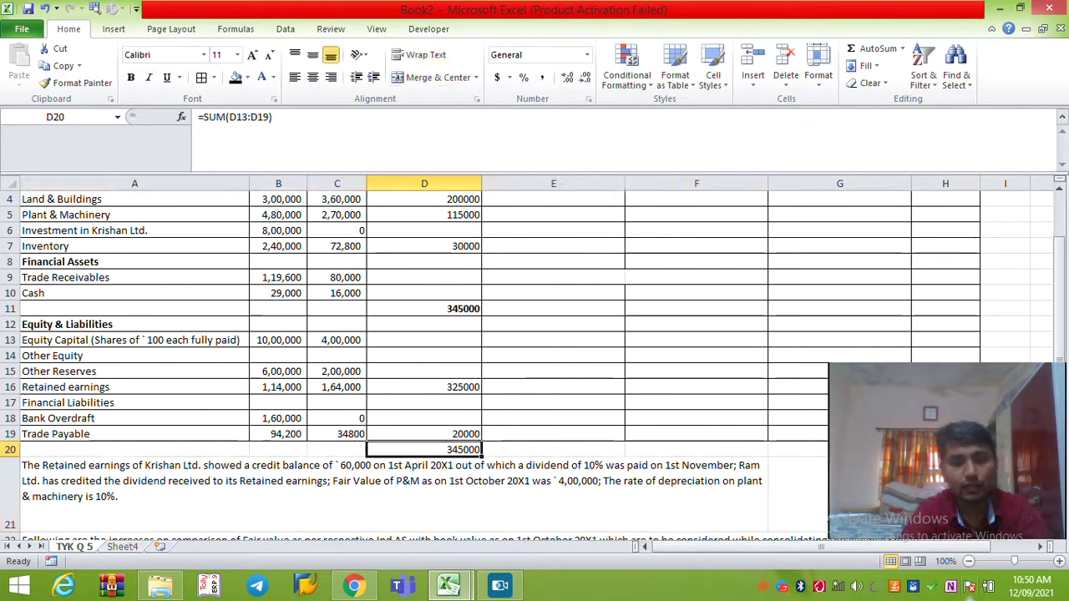
key("ctrl+b")
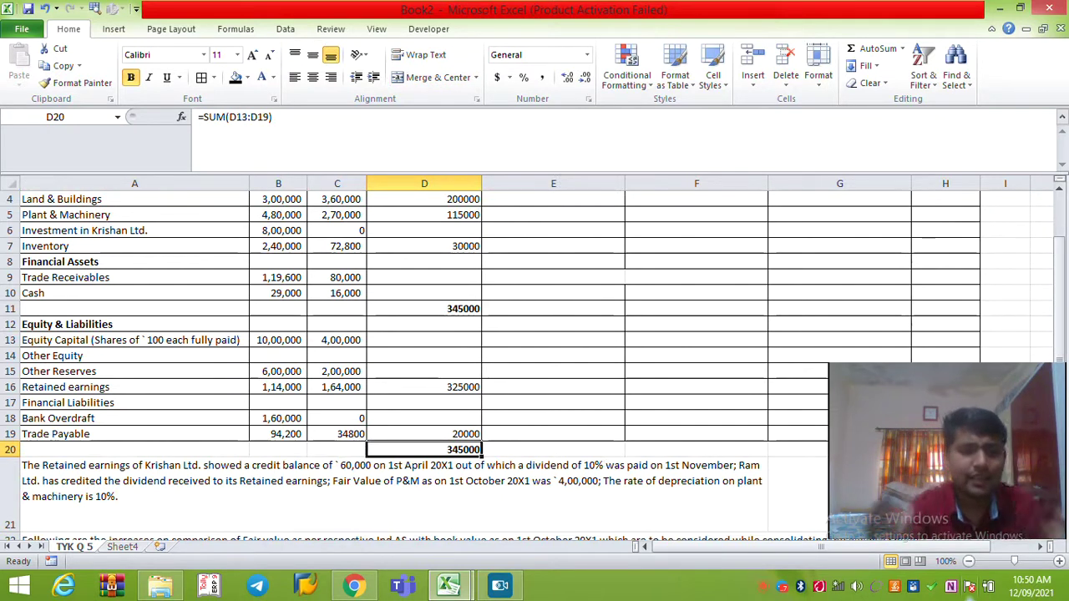
Review the acquisition adjustments and both totals in column D of TYK Q 5.
key("Up")
key("Up")
key("Up")
key("Up")
key("Up")
key("Up")
key("Up")
key("Up")
key("Up")
key("Up")
key("Up")
key("Up")
key("Up")
key("Up")
key("Up")
key("Up")
key("Up")
key("Up")
key("Up")
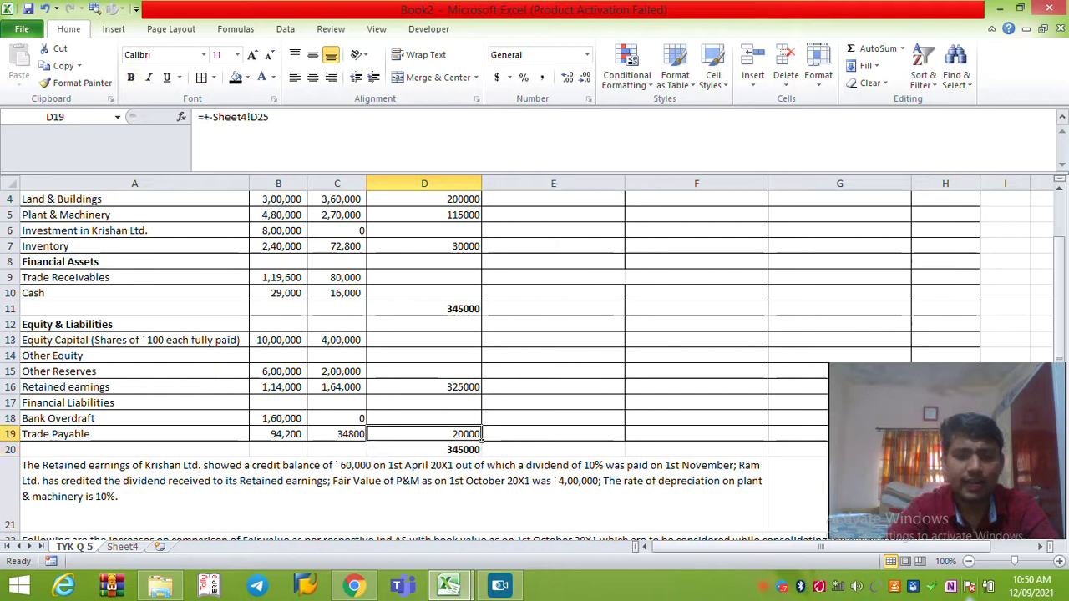
key("Down")
key("Down")
key("Down")
key("Down")
key("Down")
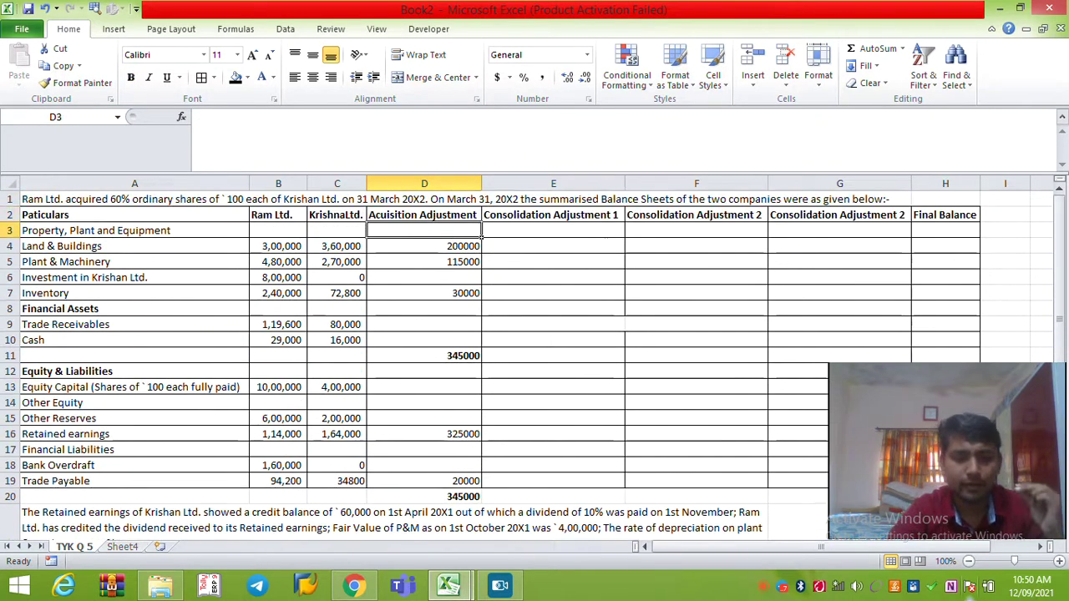
key("Down")
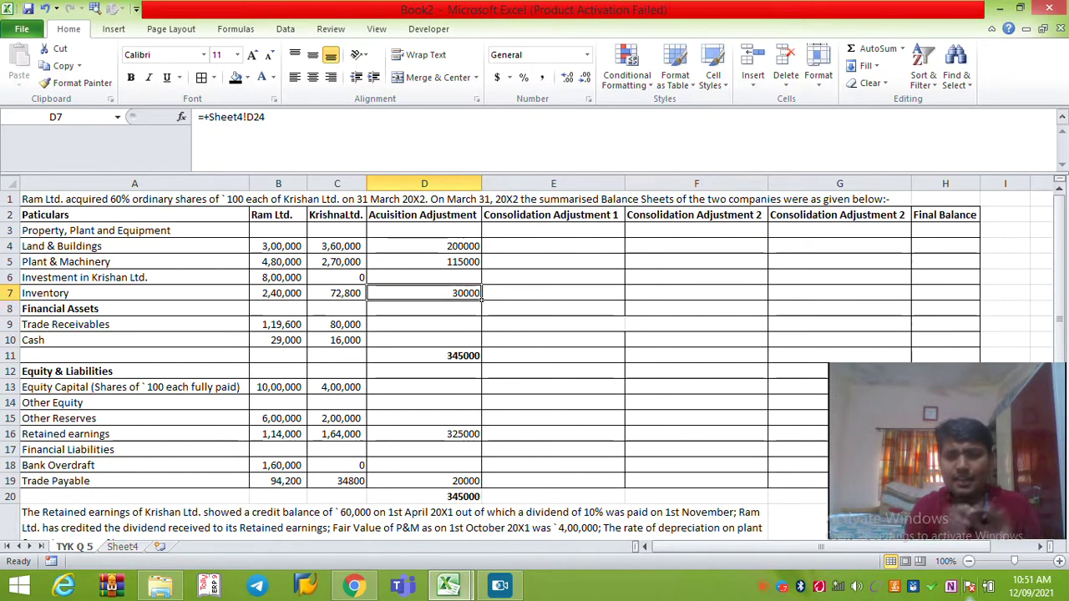
Widen column H on Sheet4 so that the Consolidation Adjustment heading fits above its columns.
key("ctrl+Page_Down")
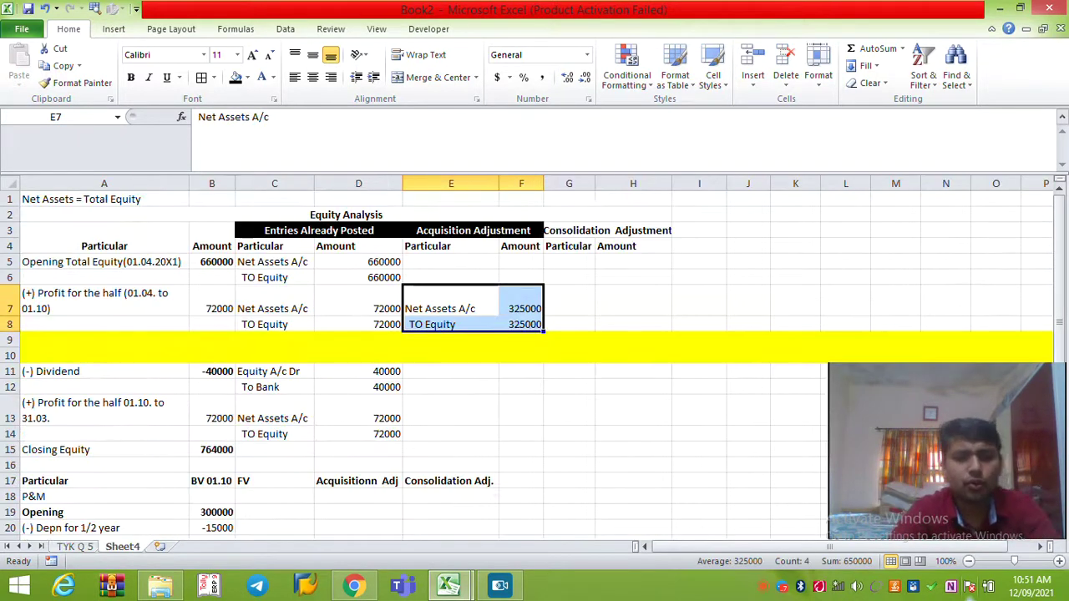
key("Down")
key("Right")
key("Up")
key("Right")
key("Up")
key("Up")
key("Up")
key("Up")
left_click_drag(672, 184, 688, 183)
key("Down")
key("Down")
key("Down")
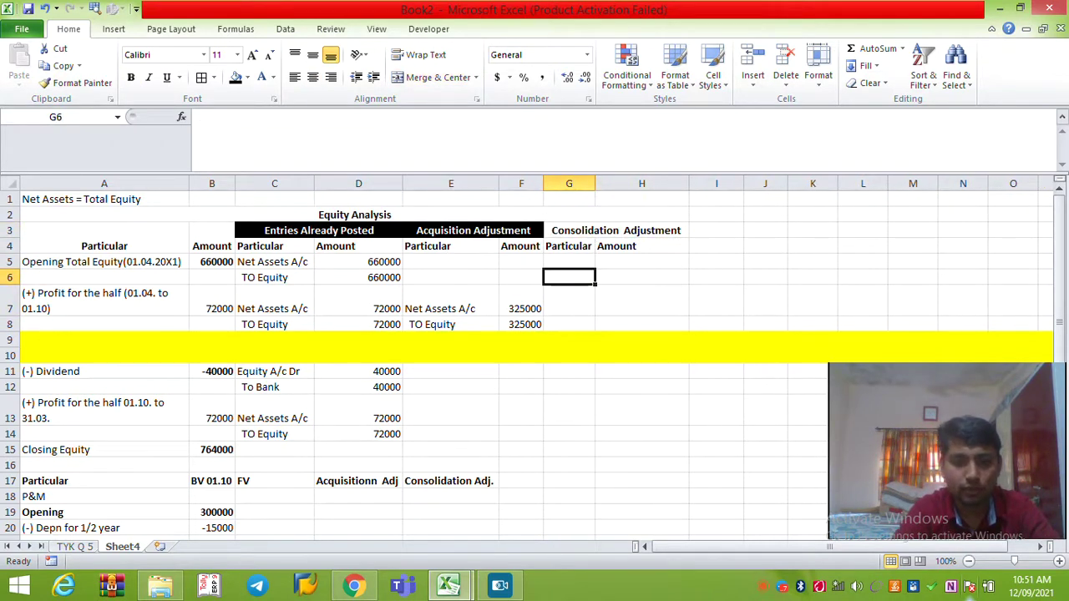
Highlight the pre-acquisition TO Equity entries in E8:F8, C8:D8 and C6:D6 with a green fill.
left_click_drag(451, 324, 522, 324)
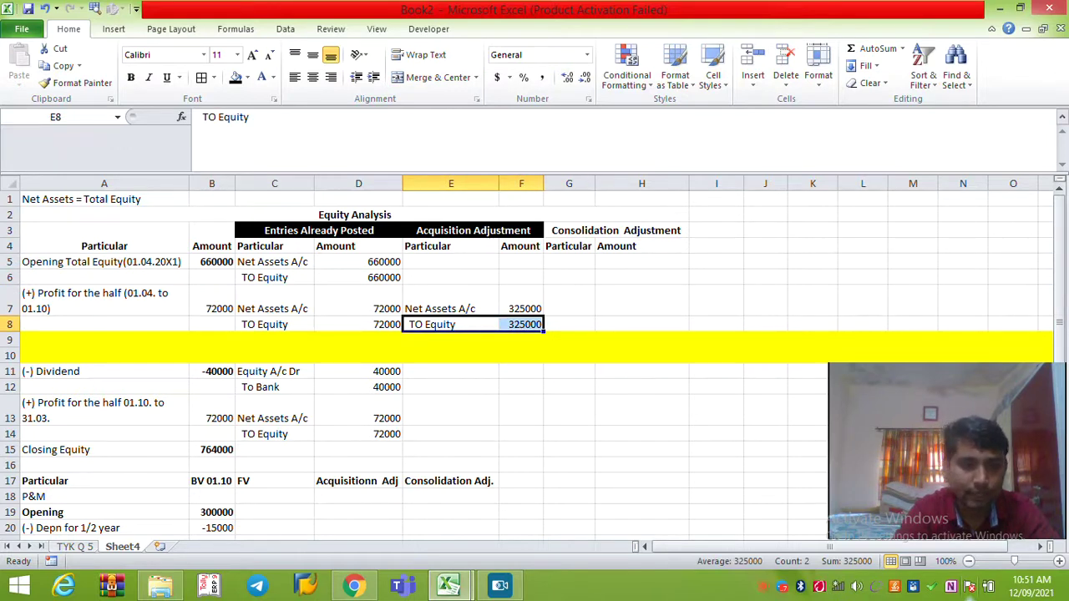
left_click(248, 78)
left_click(288, 191)
left_click(274, 324)
key("shift+Right")
key("F4")
key("Up")
key("Up")
key("shift+Right")
key("shift+Right")
left_click_drag(451, 277, 359, 277)
key("F4")
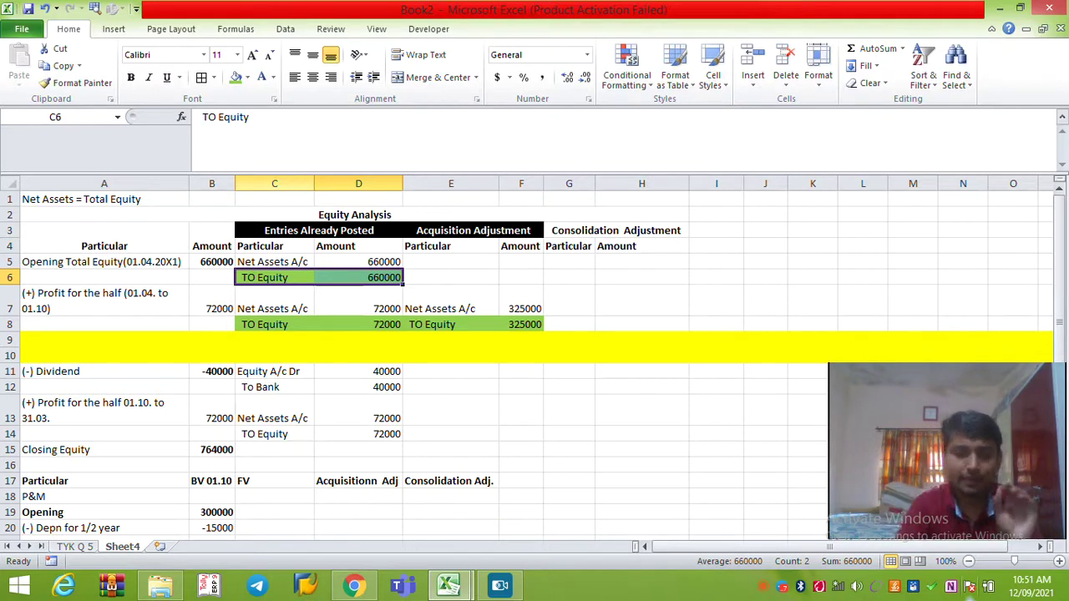
type("0000")
key("Escape")
Enter "Equity A/c" in G7 as the first Consolidation Adjustment particular.
key("Right")
key("Right")
key("Right")
key("Right")
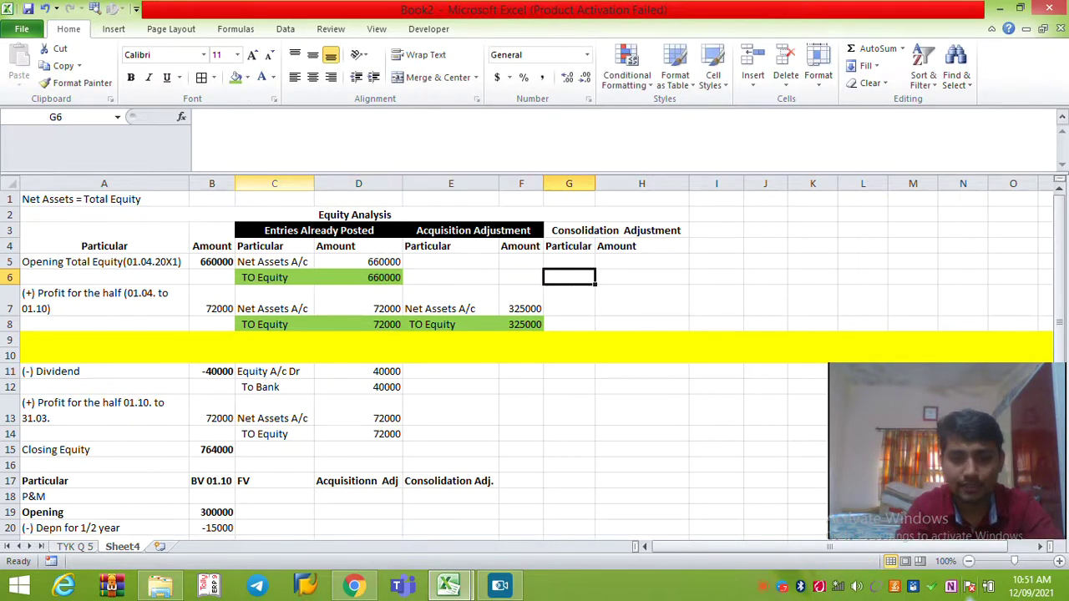
key("Down")
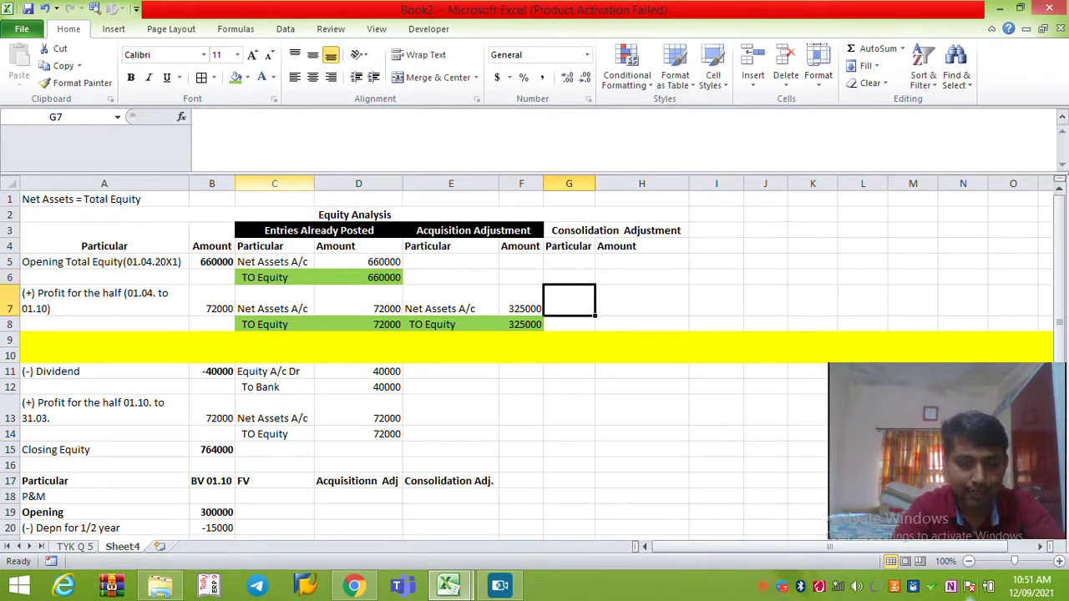
type("Equity")
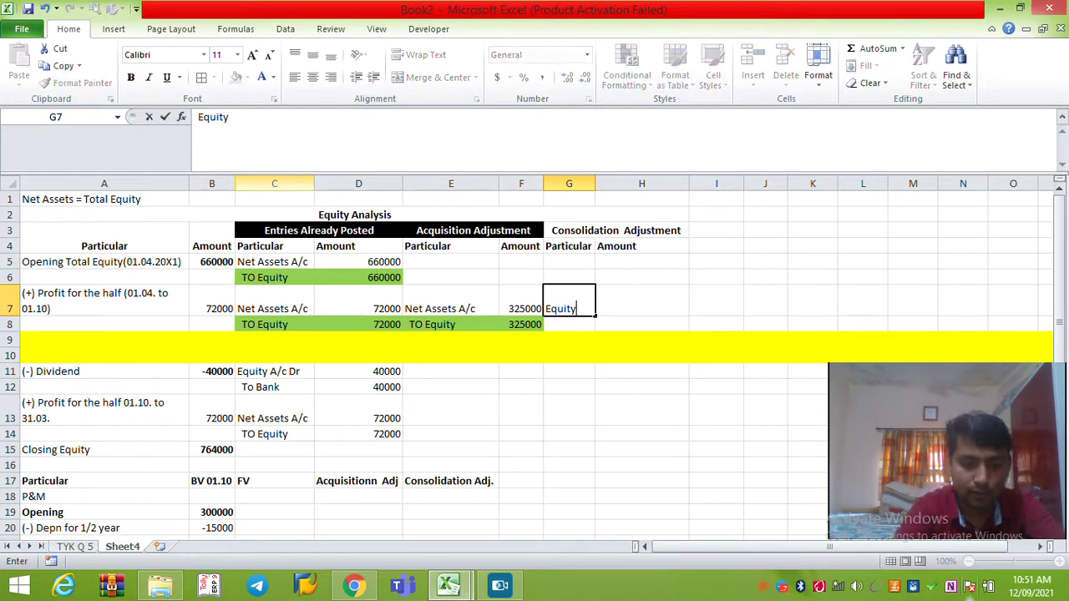
type(" A.")
type("/c")
key("Return")
Calculate the Equity A/c amount in H7 by adding the green TO Equity amounts with the formula =F8+D8+D6.
key("Right")
key("Up")
type("=")
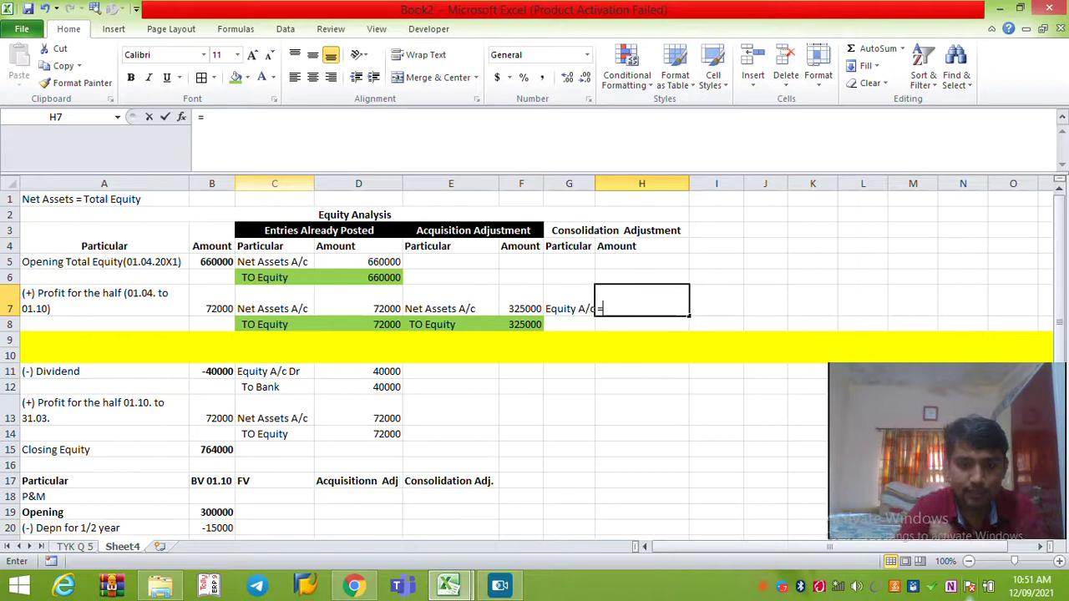
key("Left")
key("Left")
key("Down")
type("+")
key("Left")
key("Left")
key("Left")
key("Left")
key("Down")
type("+")
key("Left")
key("Up")
key("Left")
key("Left")
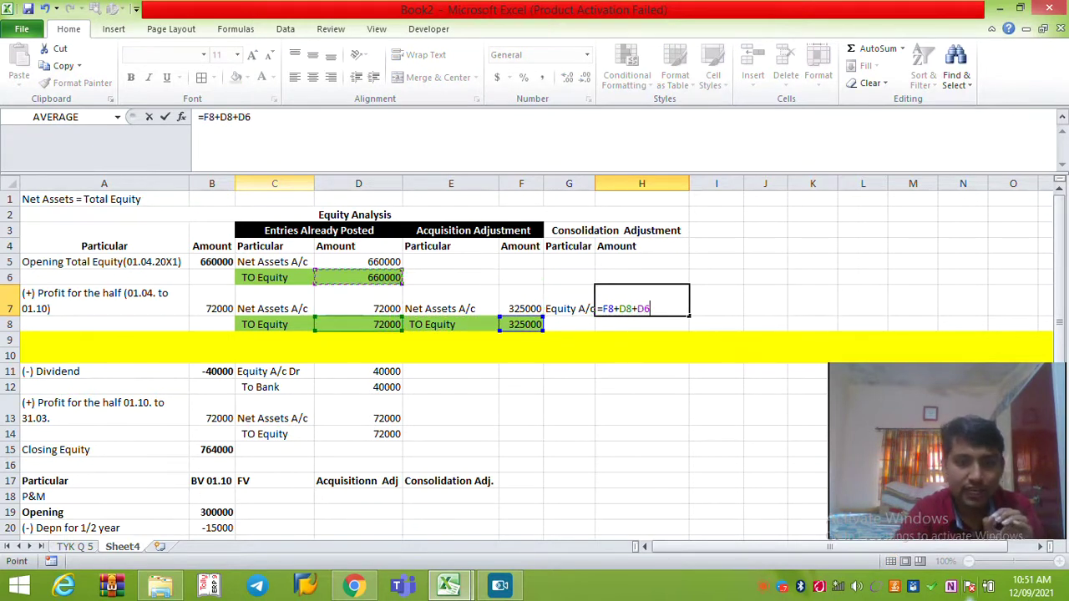
key("Return")
Autofit column G to the width of the Equity A/c entry in G7.
key("Up")
key("Left")
key("Down")
key("Up")
key("alt+o")
key("c")
key("a")
Enter an indented Investment line in G8 and link its amount in H8 to Ram Ltd.'s Investment in Krishan Ltd., cell B6 of TYK Q 5.
key("Down")
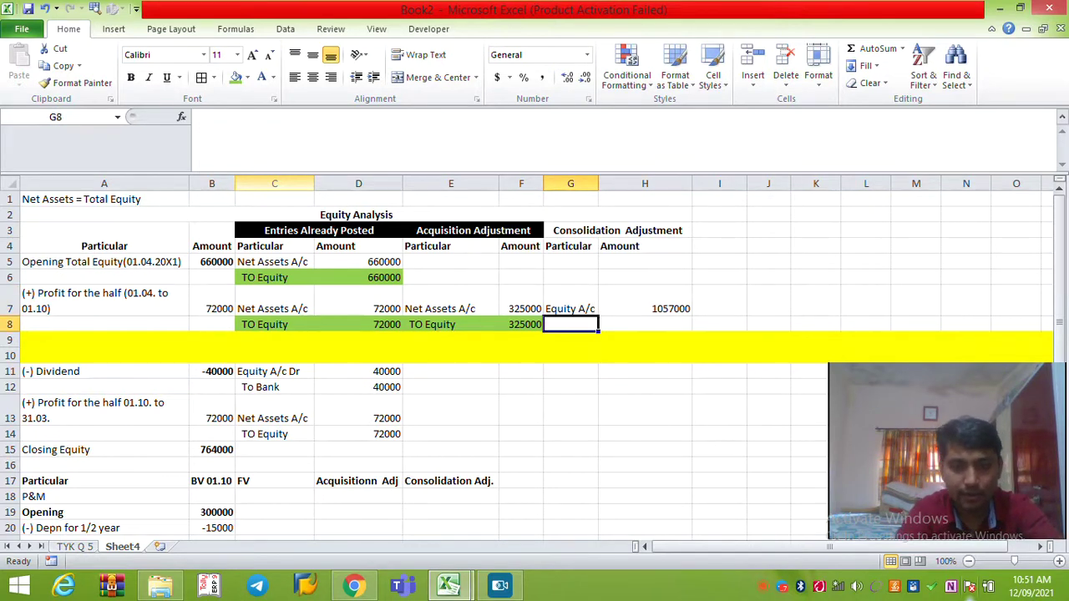
type("Inve")
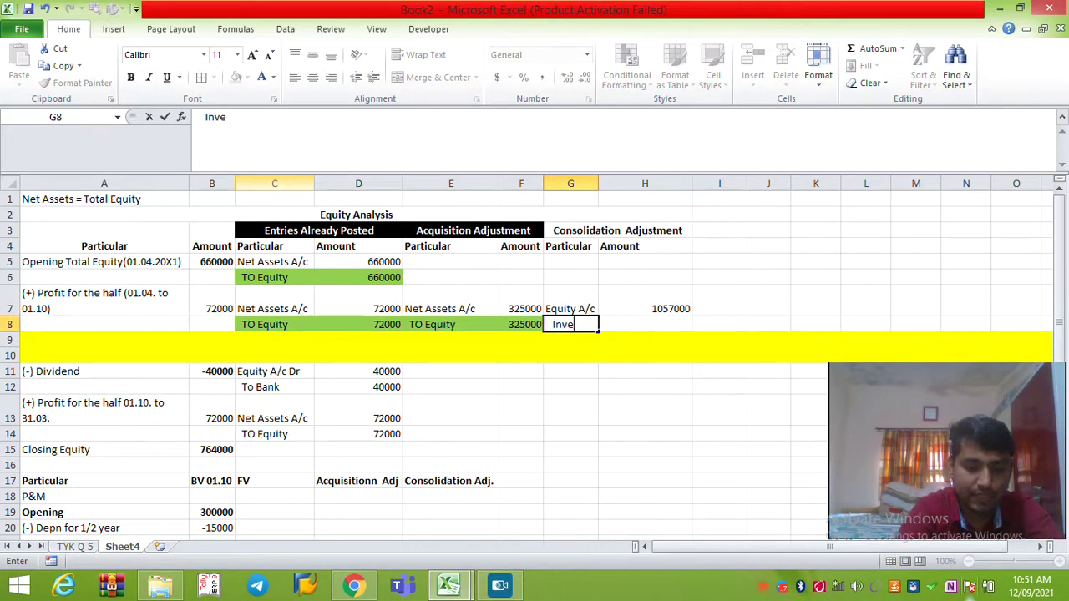
type("stment")
key("Tab")
type("=")
key("ctrl+Page_Up")
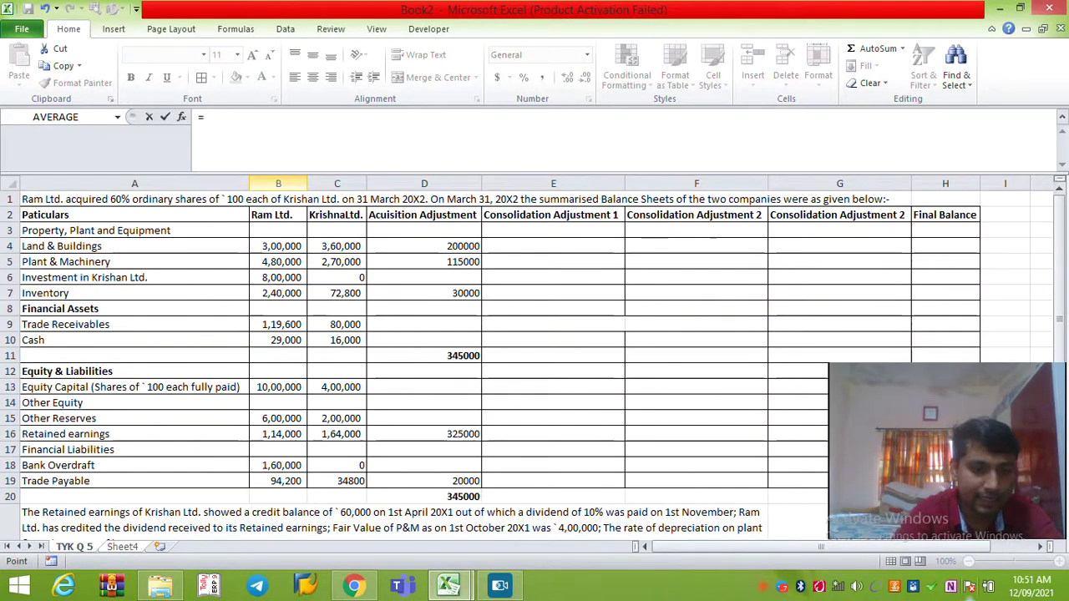
left_click(278, 278)
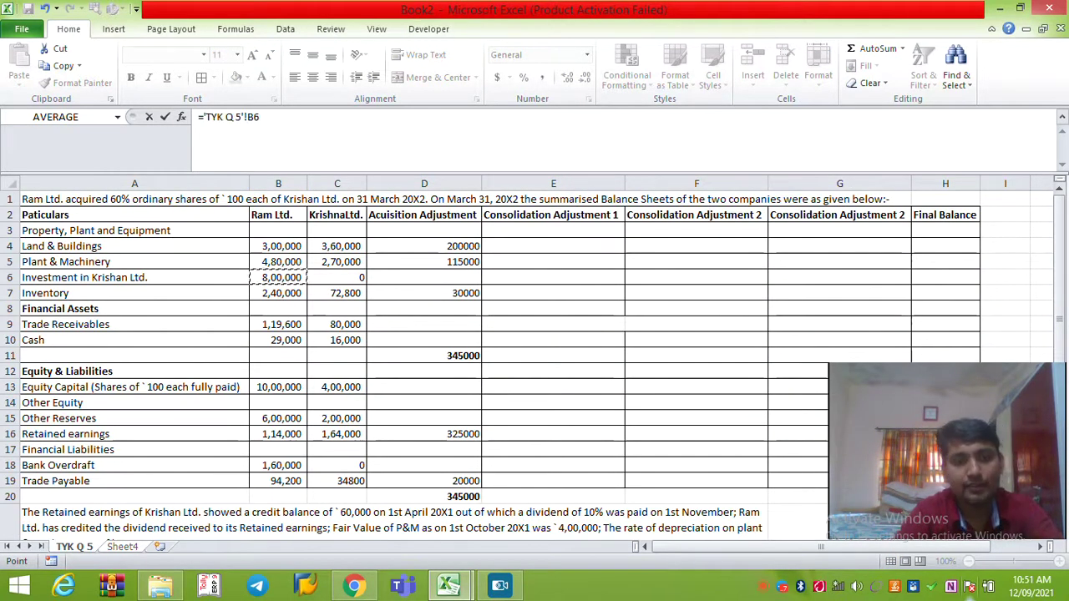
key("Return")
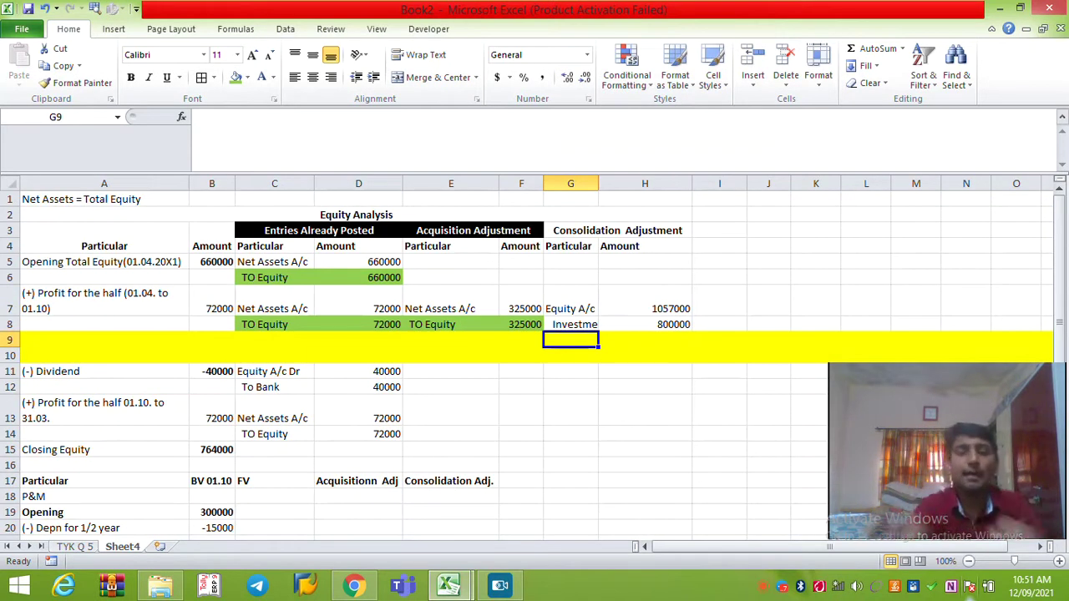
Autofit columns G and H to the Equity A/c and Investment entries in G7:H8.
key("Up")
key("shift+Up")
key("shift+Right")
key("alt+o")
key("c")
key("a")
key("Right")
key("Right")
key("Left")
key("Up")
key("Up")
key("Down")
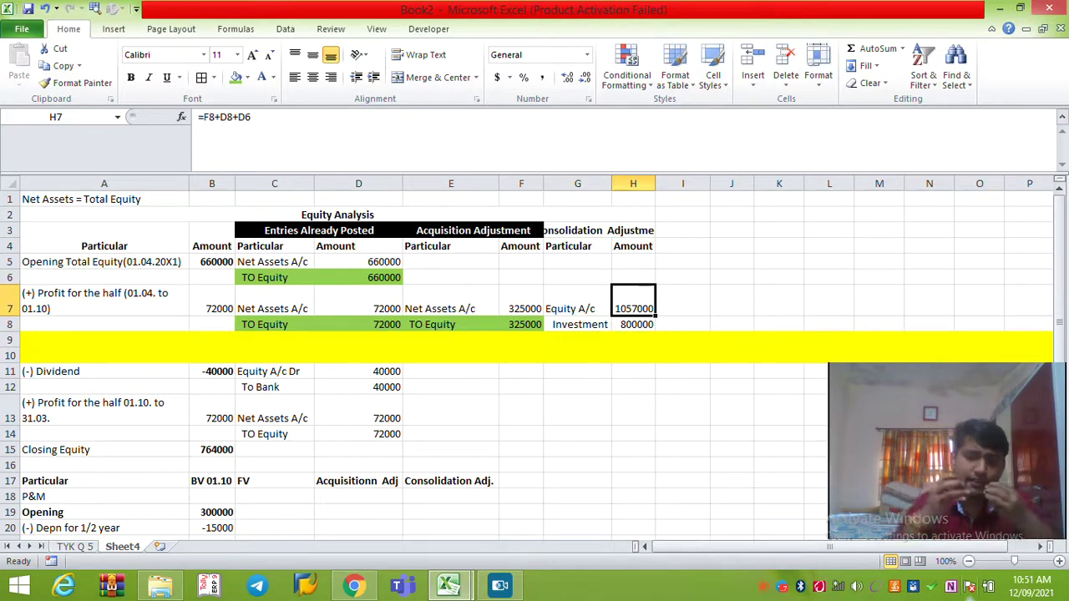
Add NCI in G9 and calculate its amount in H9 as 40% of the Equity A/c amount in H7.
key("Right")
key("Right")
key("Left")
key("Left")
key("Down")
key("Down")
key("Left")
type("NCI")
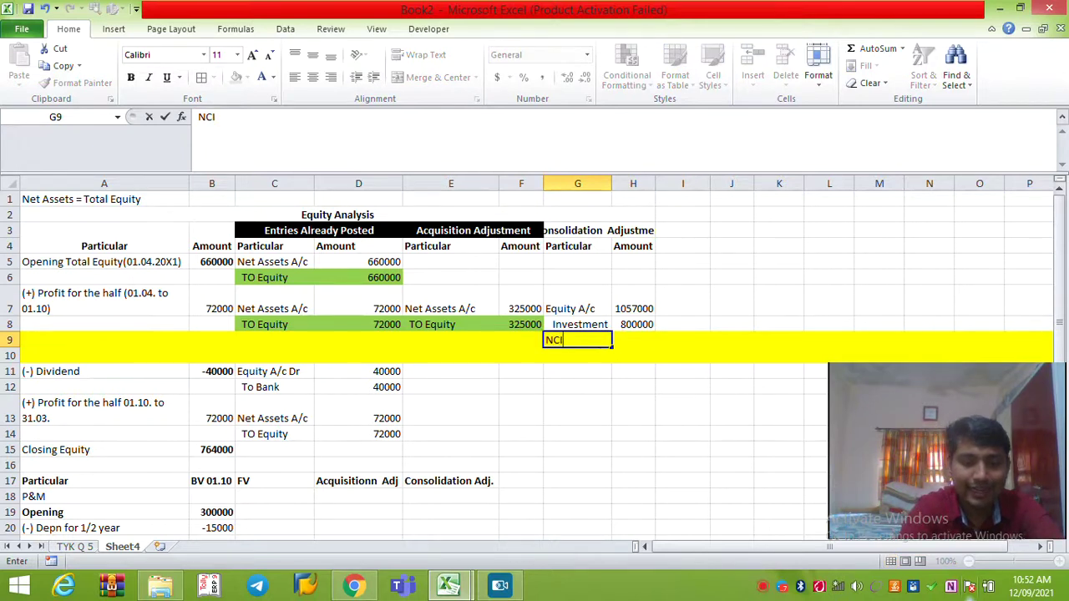
key("Tab")
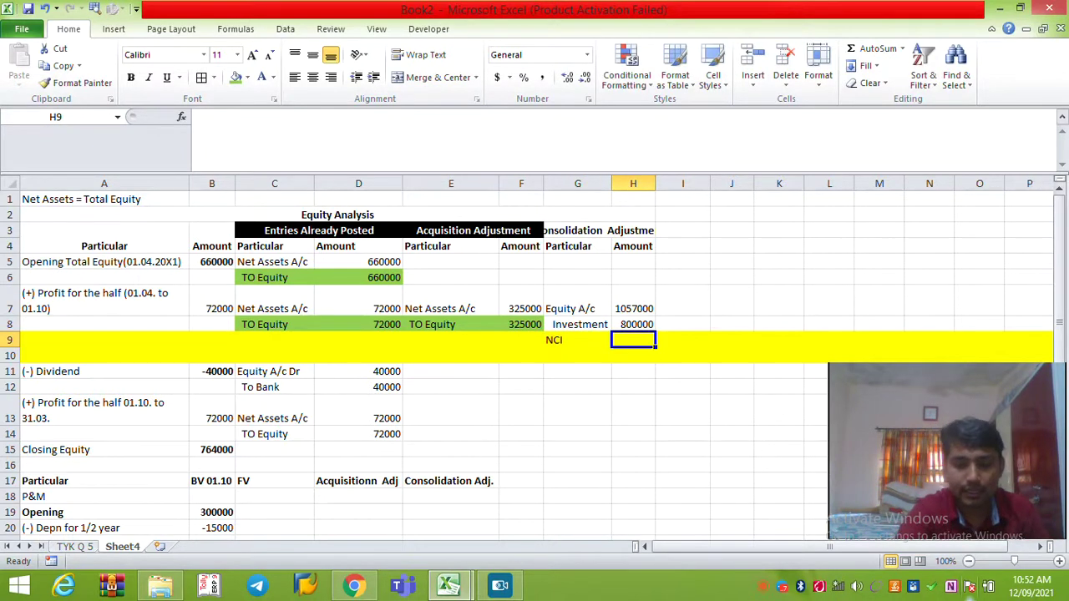
type("=")
key("Up")
key("Up")
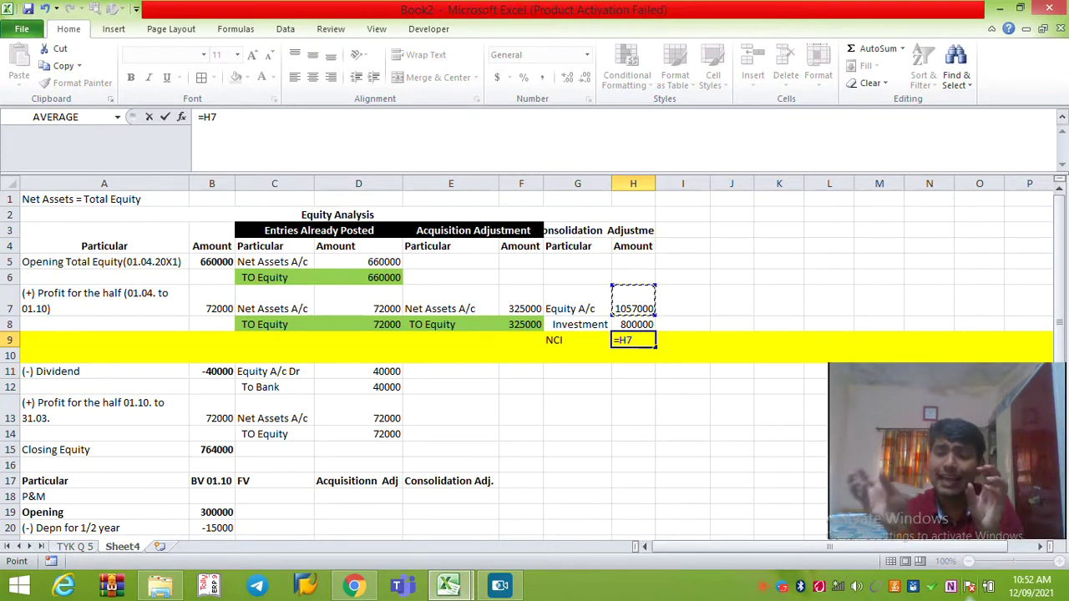
type("*40")
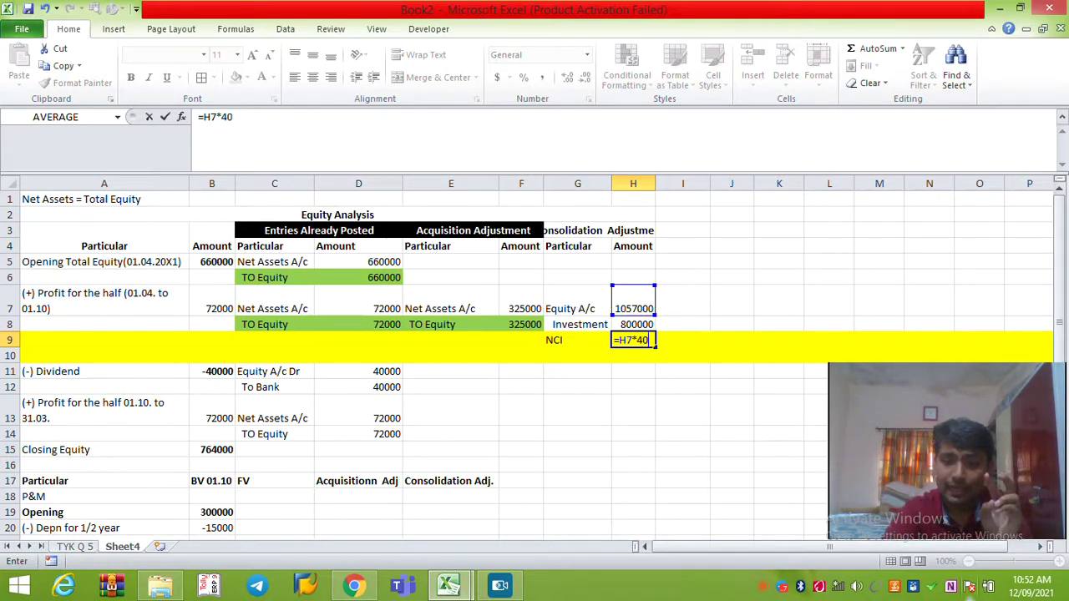
type("%")
key("Return")
Move the Investment and NCI amounts from H8:H9 to I8:I9 so that the credits have their own column.
key("Up")
key("Up")
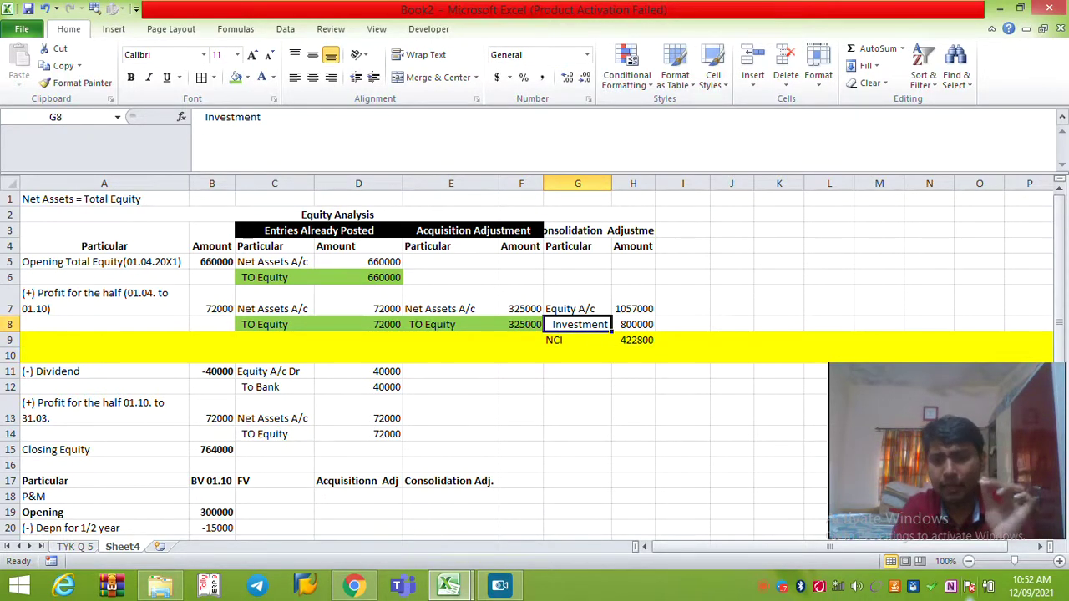
key("Down")
key("Up")
key("Right")
key("shift+Down")
key("ctrl+c")
key("Right")
key("ctrl+v")
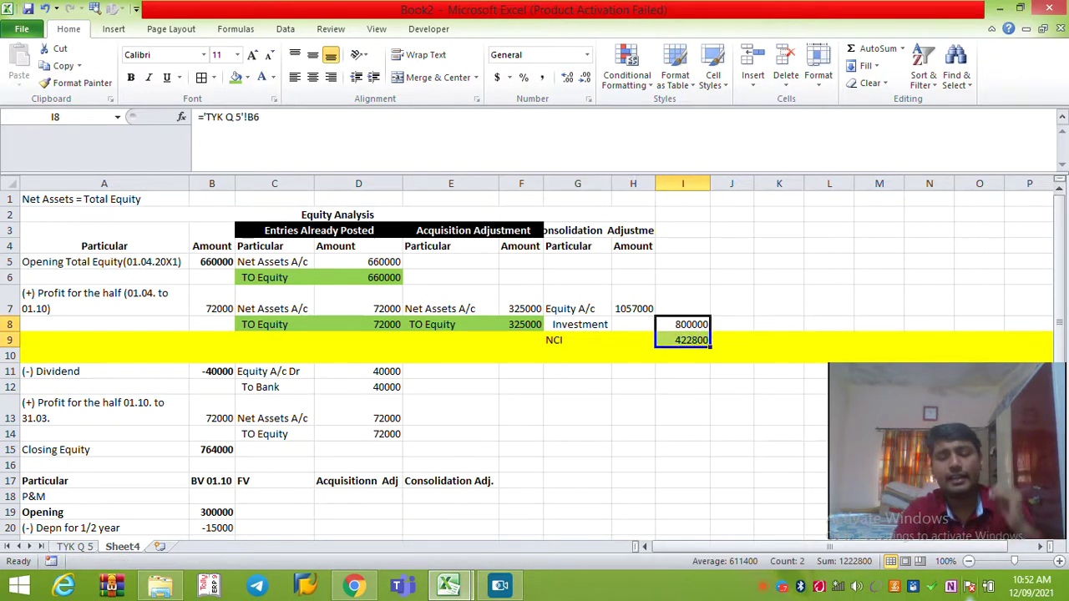
Indent the NCI label in G9 with leading spaces to align it with Investment.
key("Left")
key("Left")
key("Down")
key("F2")
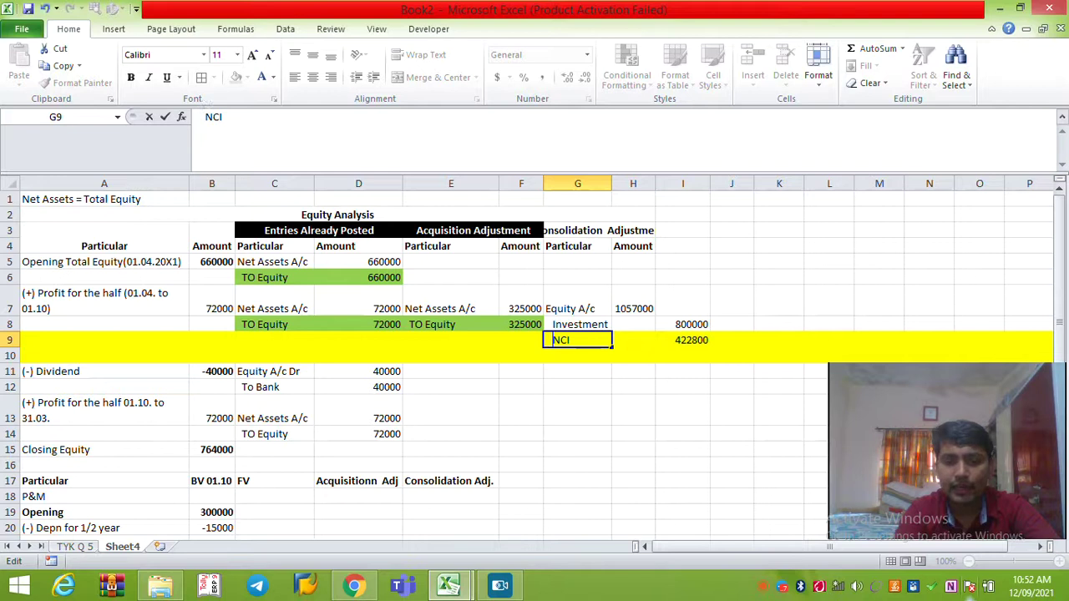
key("Return")
Enter "G/will" in G6 and calculate its amount in H6 with =SUM(I8:I9)-H7.
key("Up")
key("Up")
key("Up")
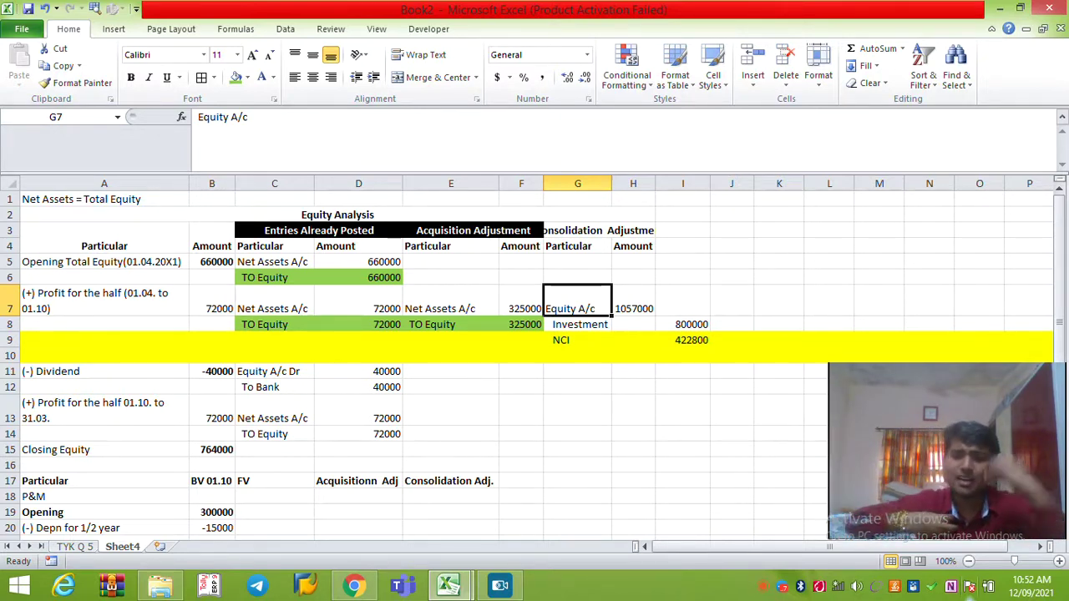
key("Up")
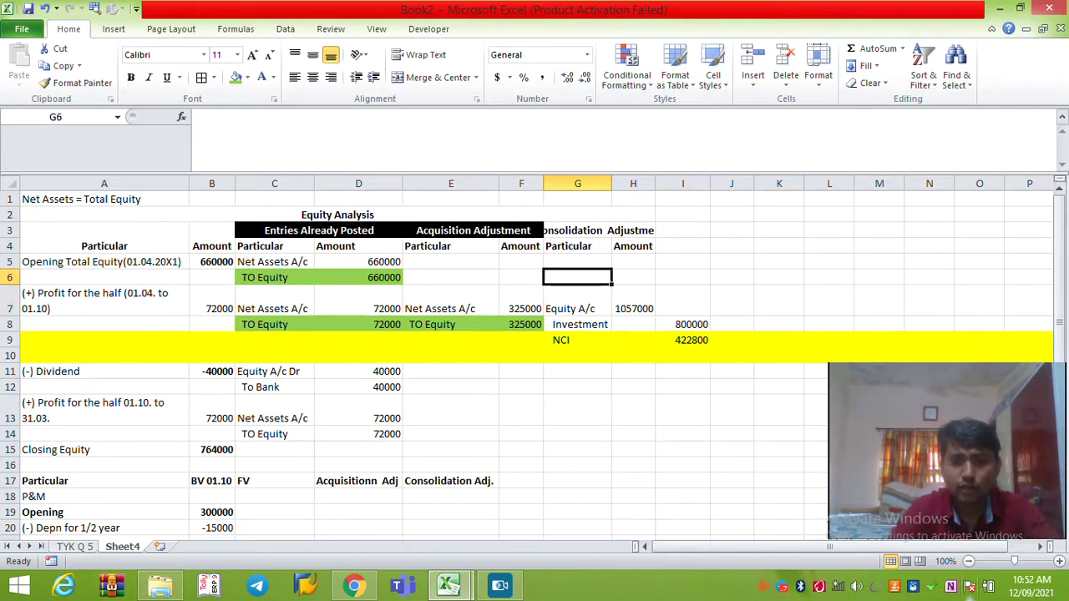
type("G/will")
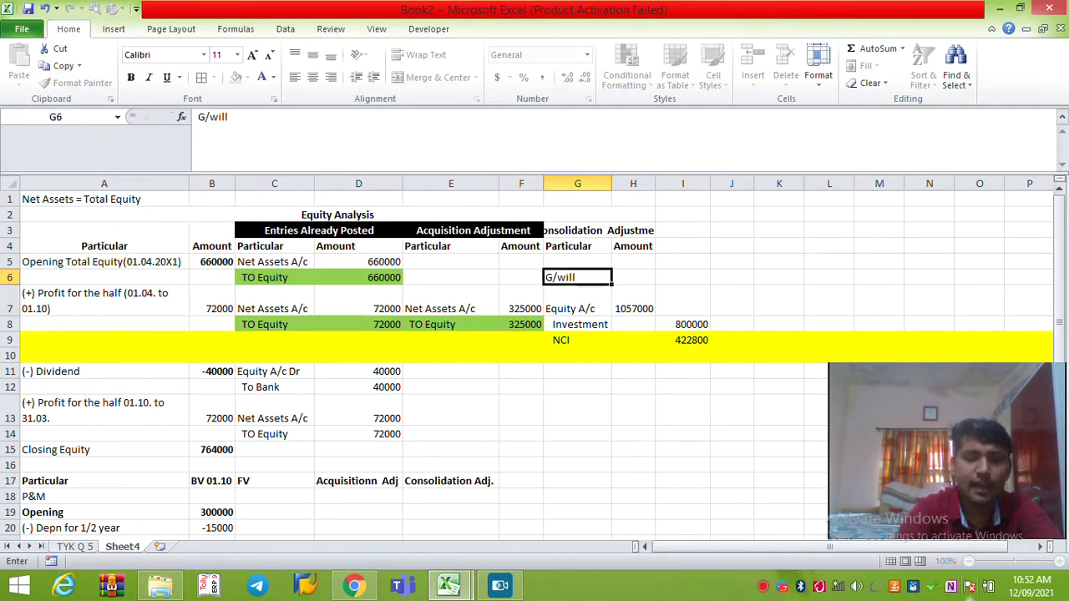
key("Tab")
type("=sum(")
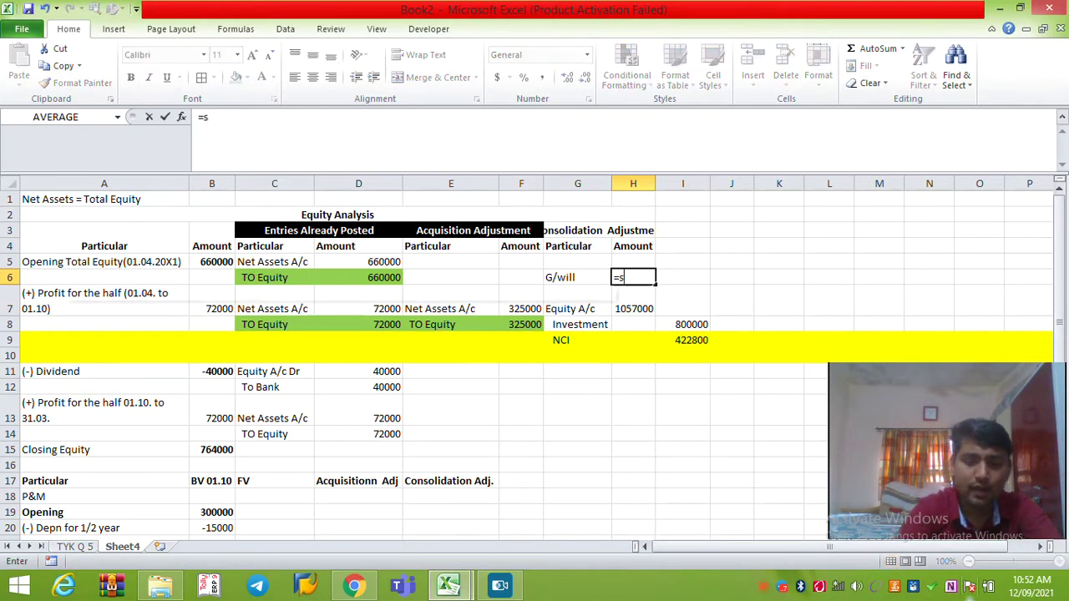
key("Down")
key("Right")
key("Down")
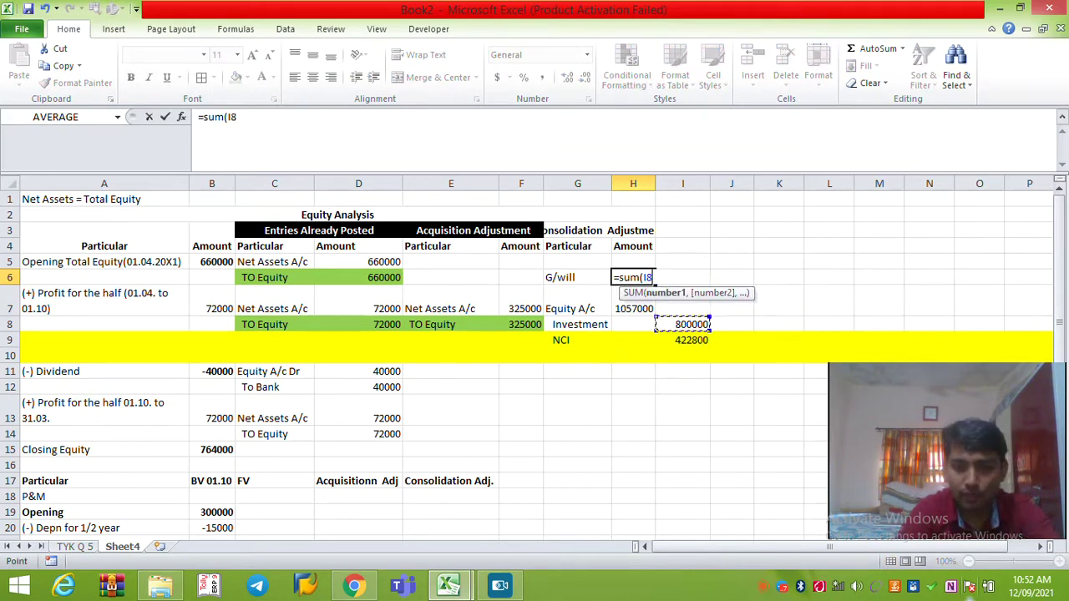
key("shift+Down")
type(")-")
key("Down")
key("Return")
key("Left")
key("Up")
key("Right")
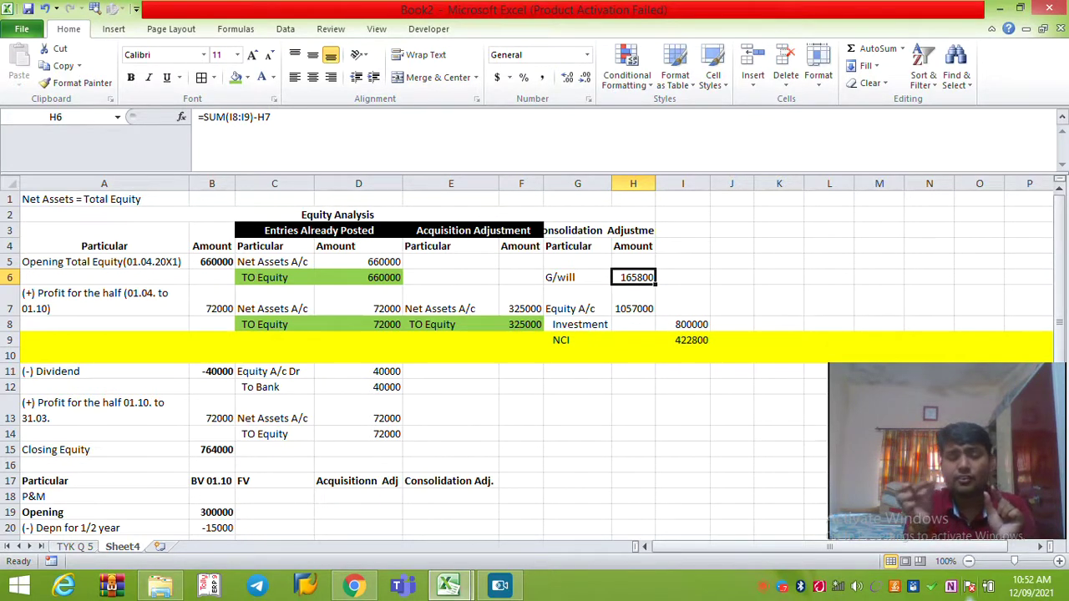
Widen column H to fit the Consolidation Adjustment heading and give the heading a black fill.
key("Up")
key("Up")
key("Up")
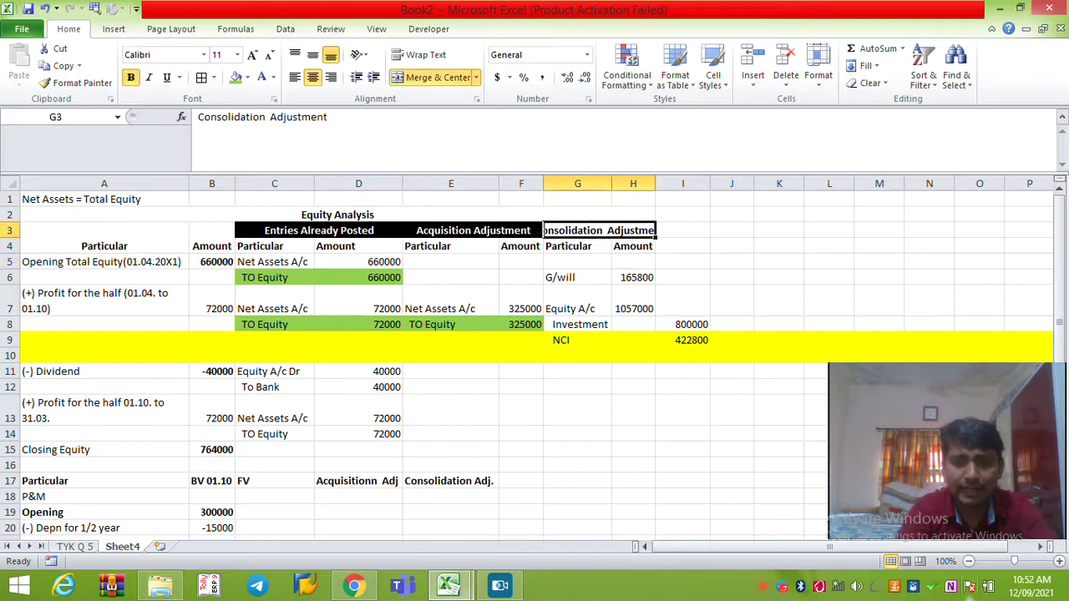
left_click_drag(655, 183, 689, 183)
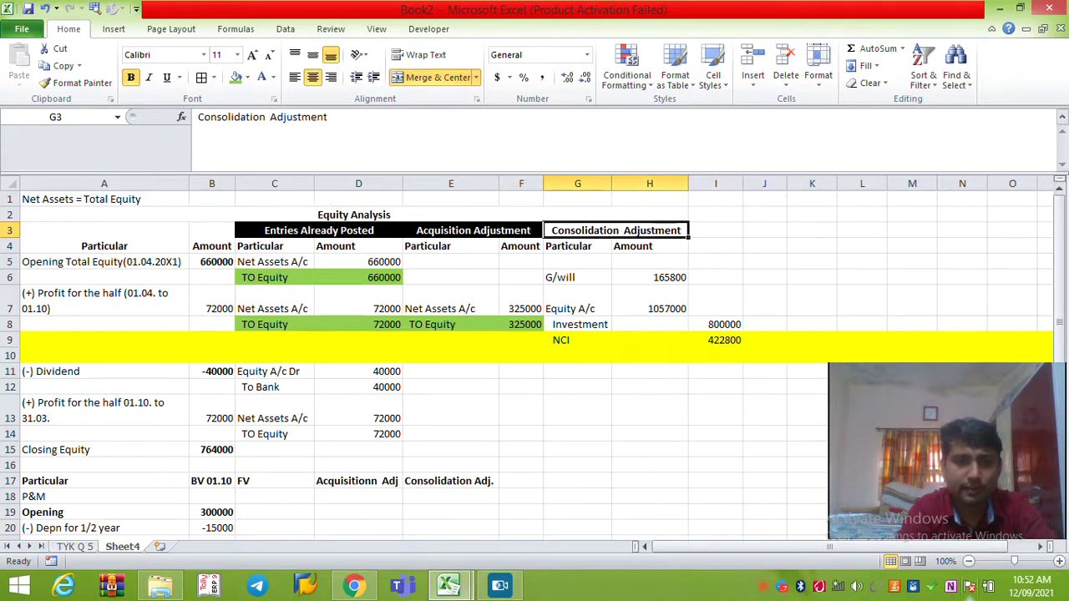
left_click(261, 78)
left_click(248, 77)
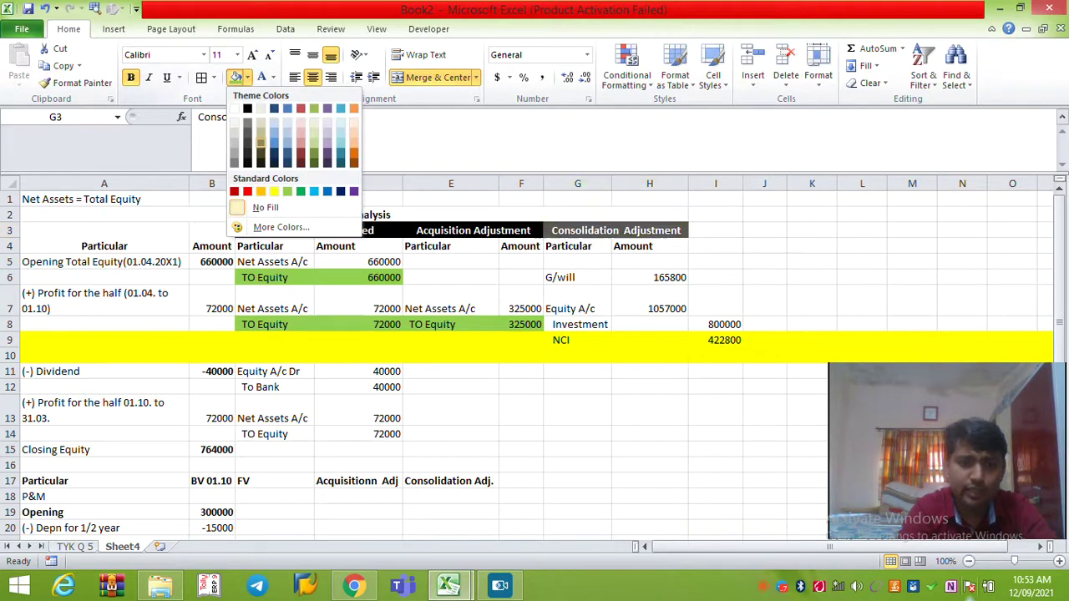
left_click(247, 109)
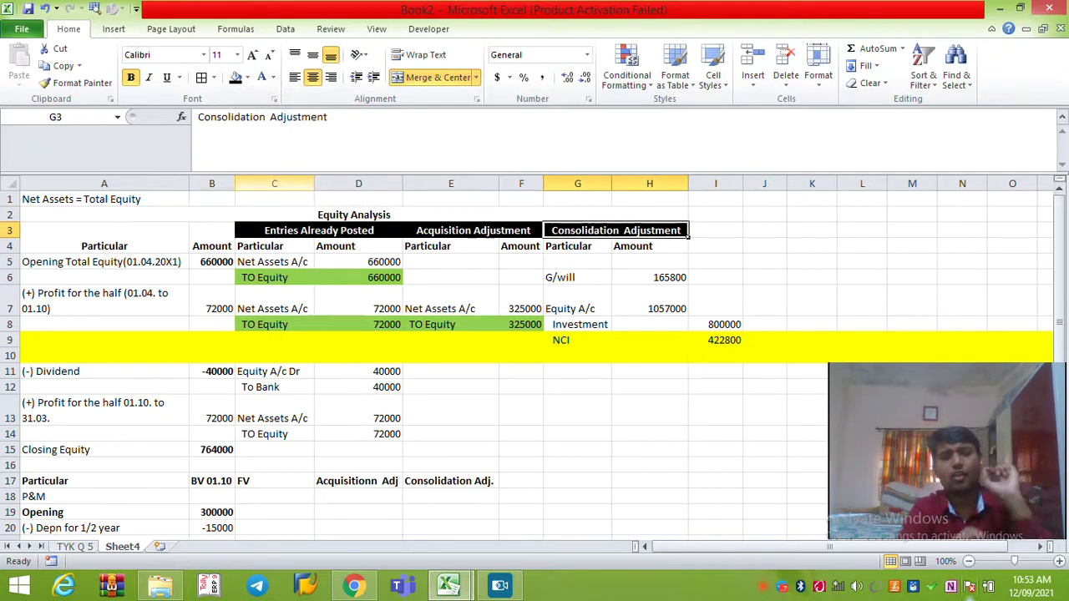
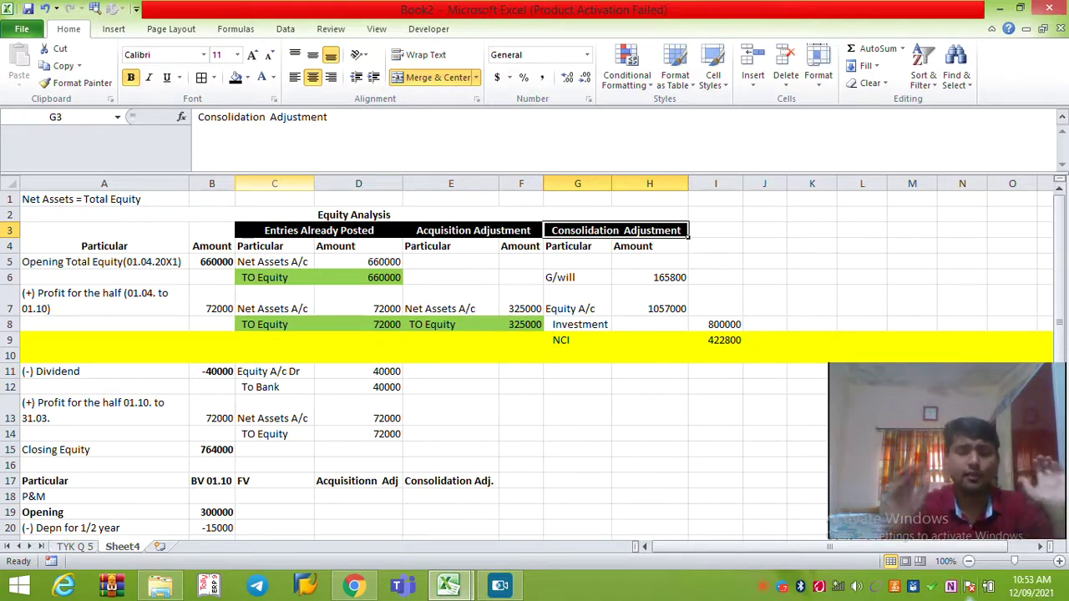
Post the elimination of Investment in Krishan Ltd. in E6 of TYK Q 5 with the formula =-B6.
key("ctrl+Page_Up")
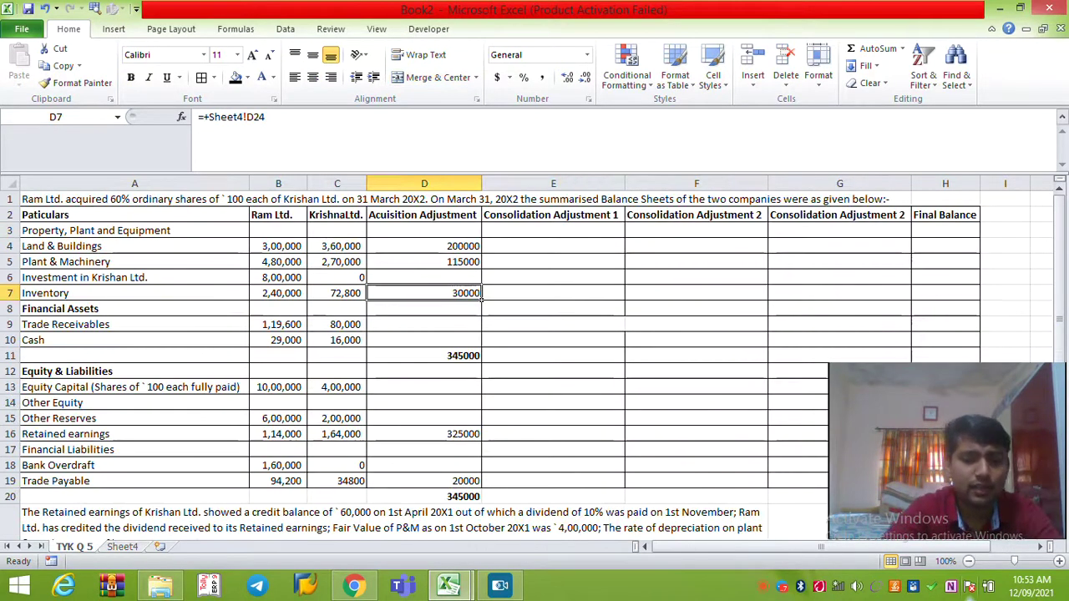
left_click(553, 278)
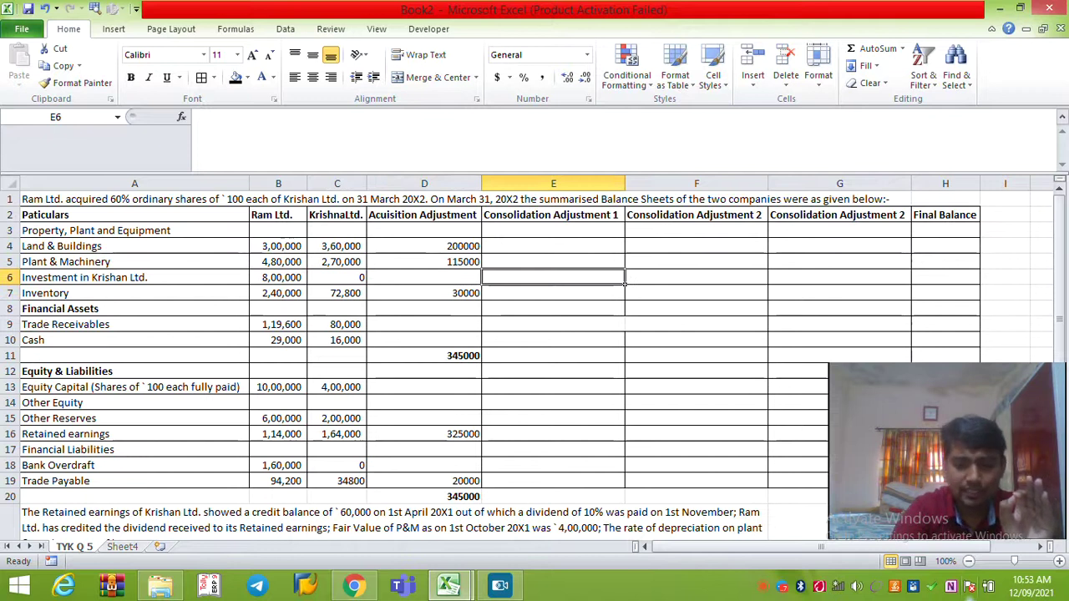
type("=-")
left_click(278, 280)
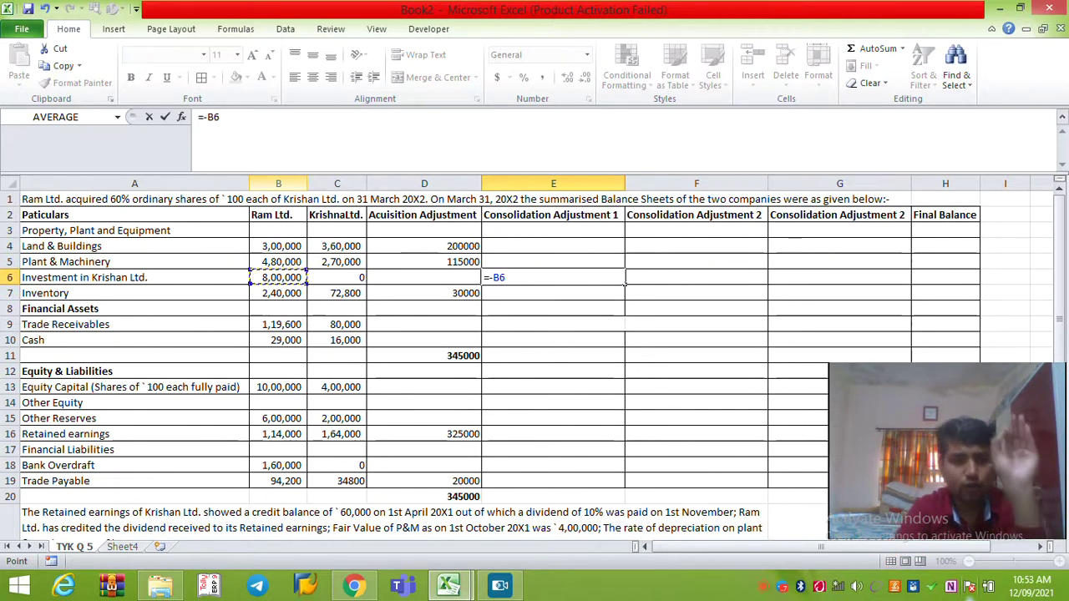
key("Return")
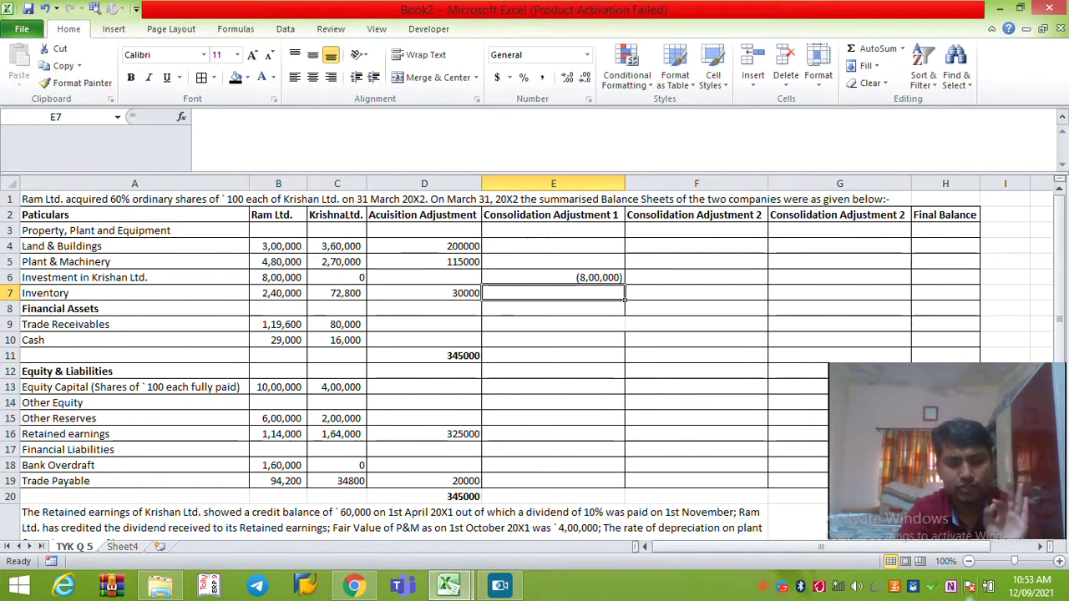
key("ctrl+shift+Page_Down")
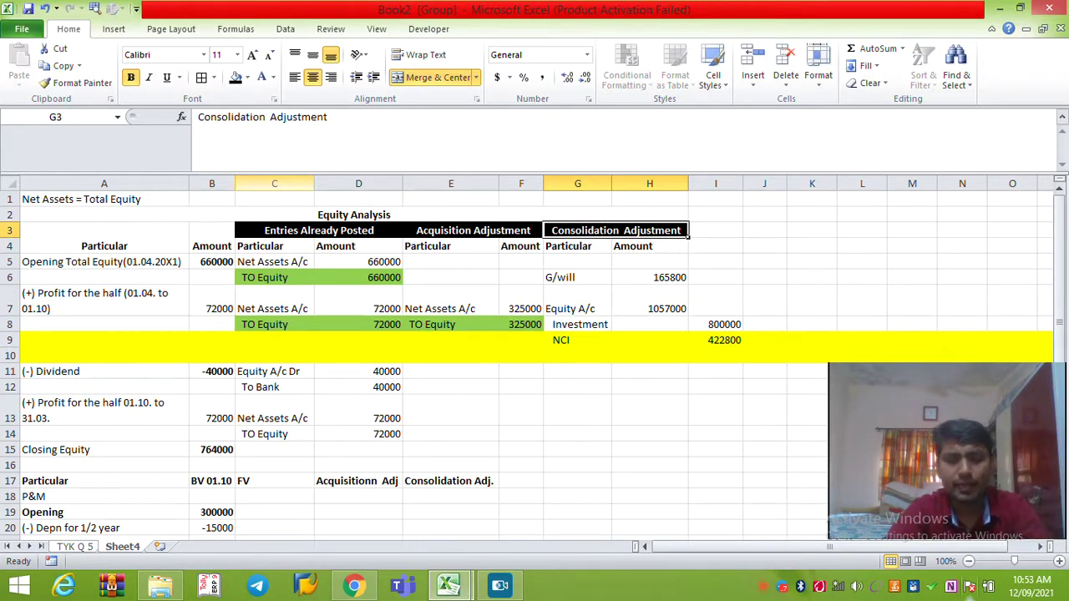
key("Left")
key("Down")
key("Down")
key("Down")
key("Down")
key("Down")
key("Down")
key("Down")
key("Down")
key("Down")
key("Down")
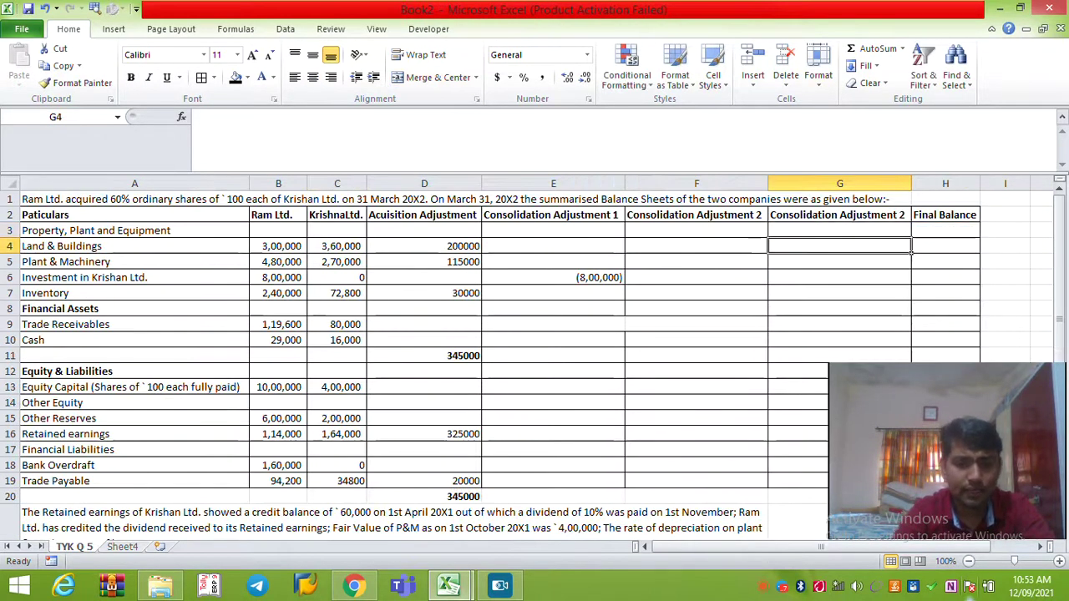
key("Left")
key("Left")
key("Left")
key("Down")
key("Right")
key("Down")
key("Up")
key("Up")
type("=")
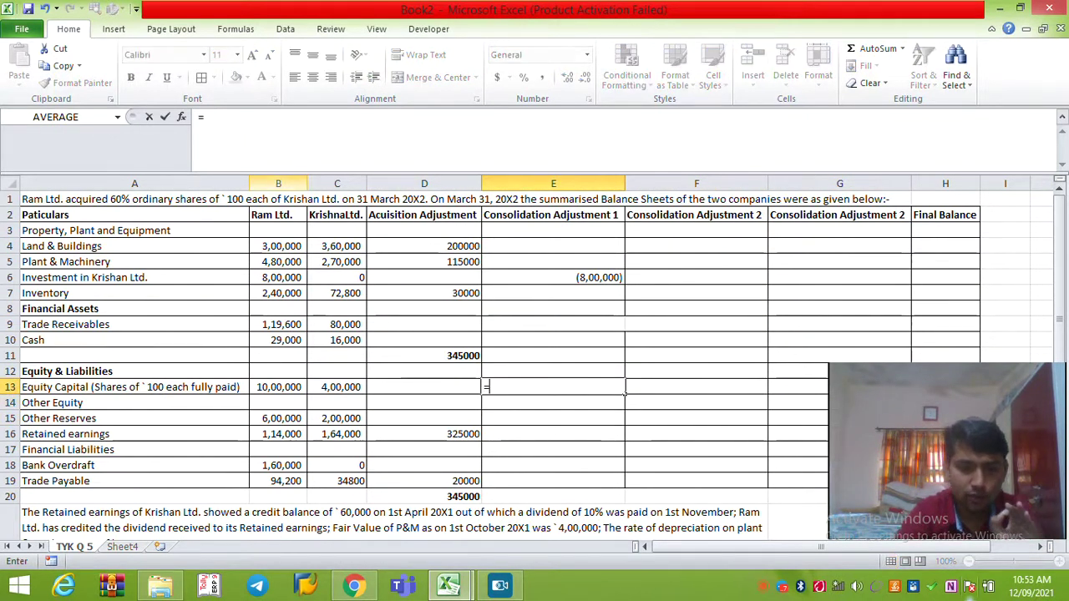
key("Escape")
Check the Equity A/c amount on Sheet4, and post the elimination of Krishan's equity capital in E13 of TYK Q 5 with =-C13.
key("ctrl+Page_Down")
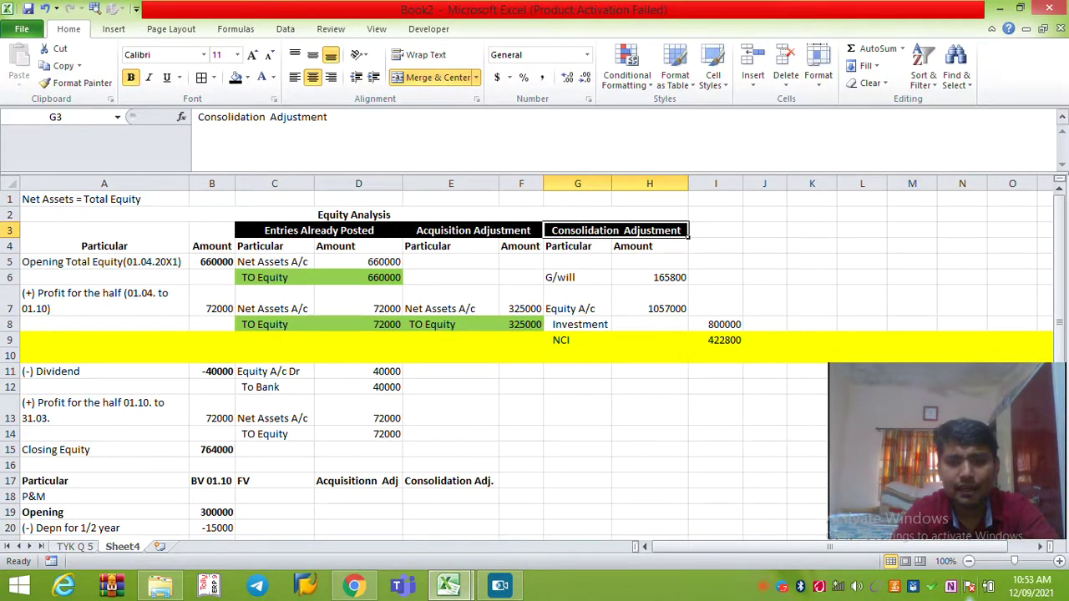
left_click(650, 301)
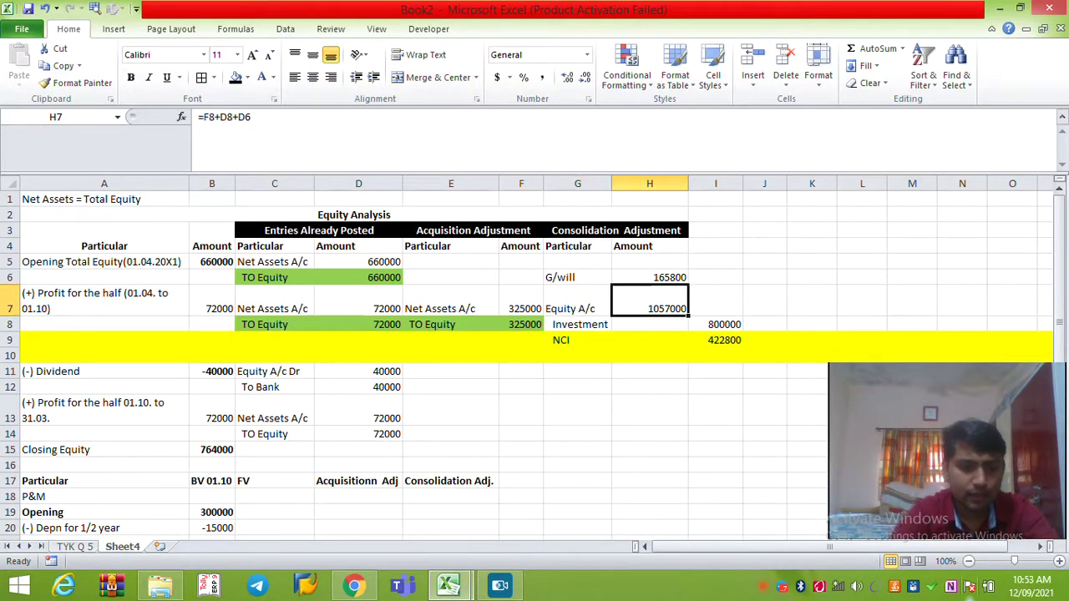
key("ctrl+Page_Up")
type("=")
key("Left")
key("Left")
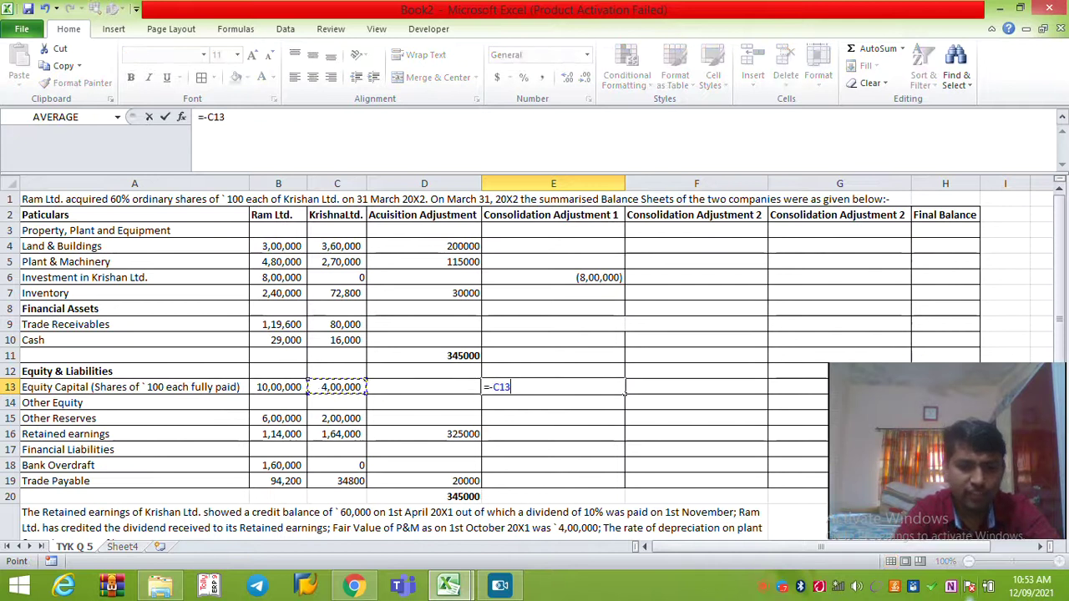
key("Return")
Copy the equity capital elimination formula from E13 to the Other Reserves row in E15.
key("Up")
key("ctrl+c")
key("Down")
key("Down")
key("Return")
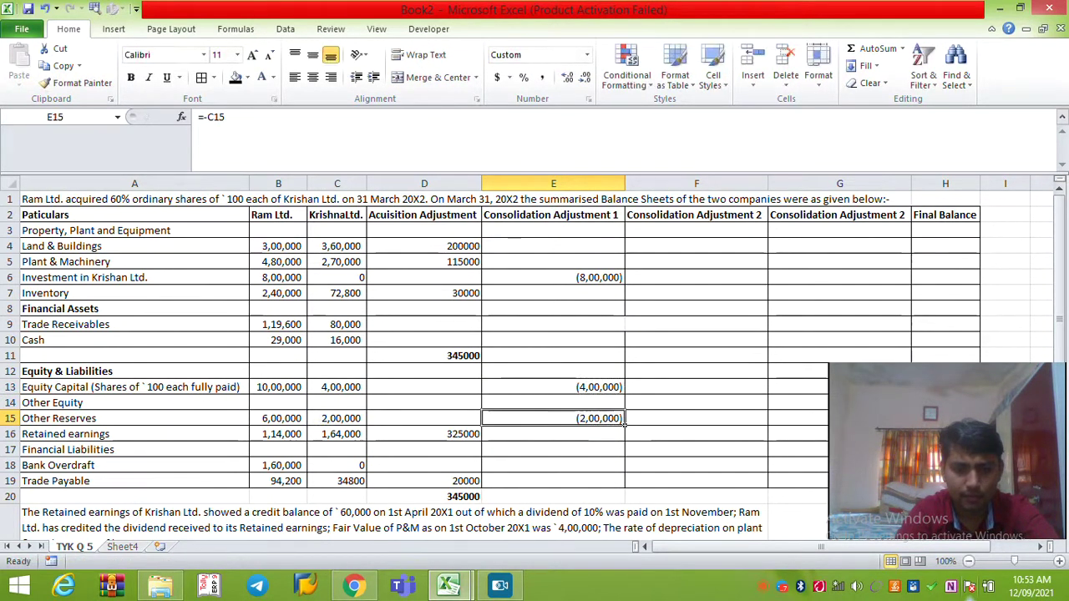
Enter the Retained earnings adjustment in E16 with the formula +1057000-E13-E15.
key("Down")
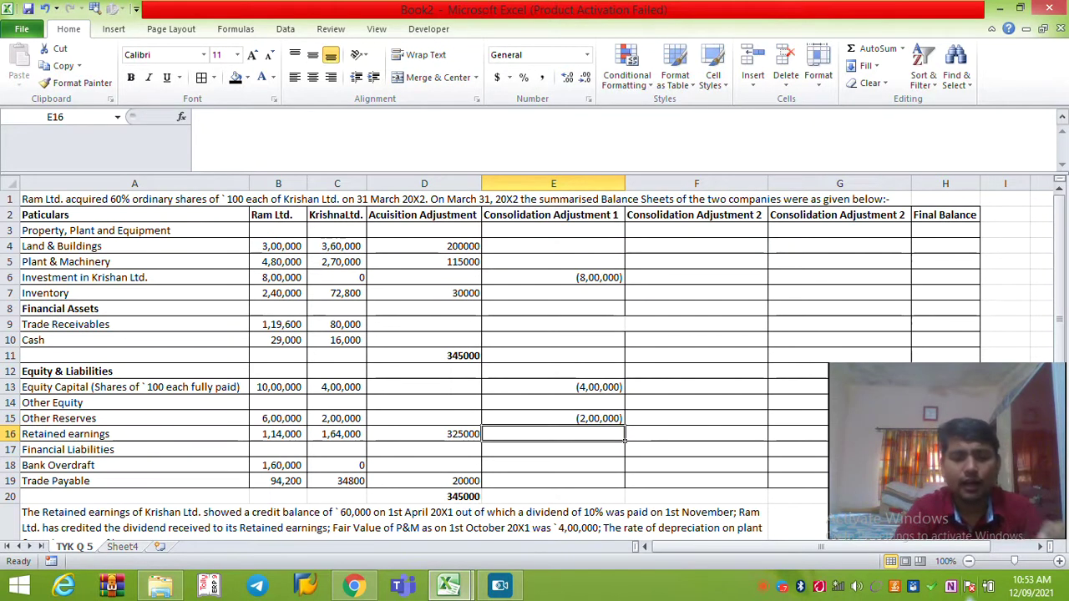
type("+")
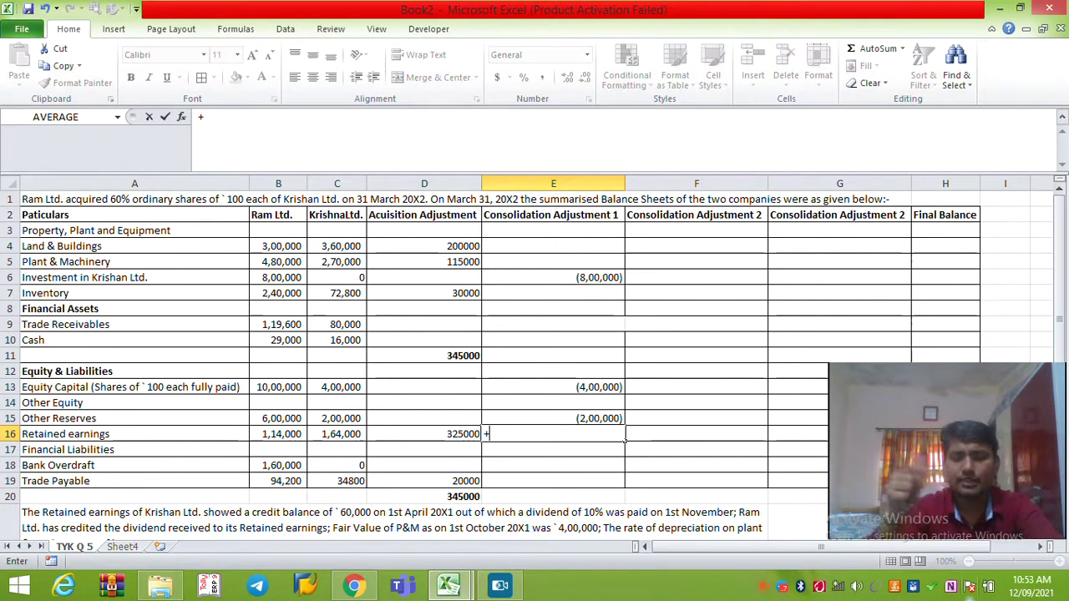
type("1057000-")
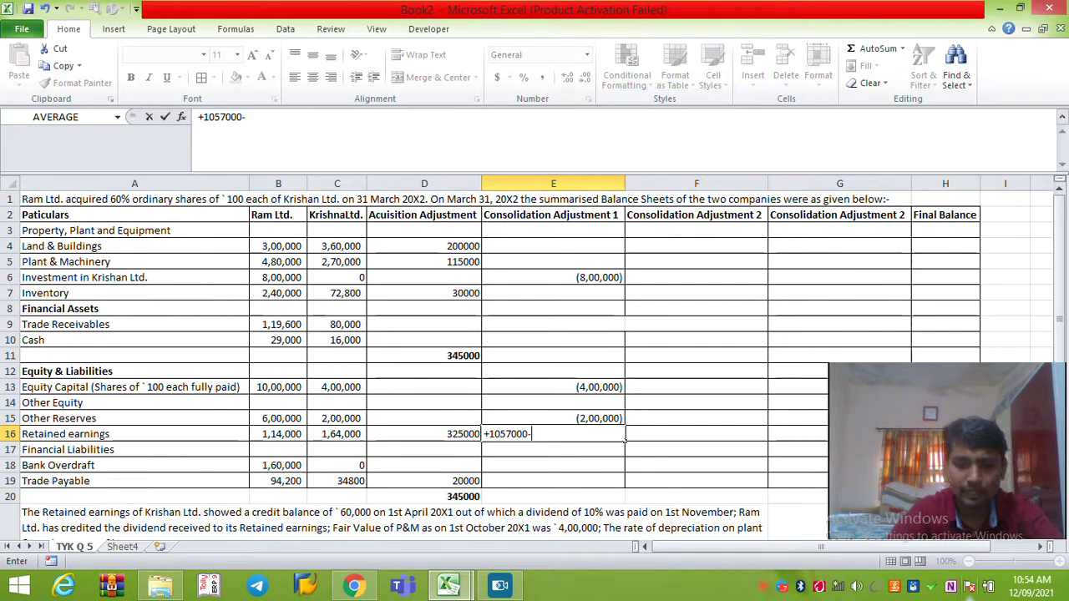
key("Up")
key("Up")
key("Up")
type("-")
key("Up")
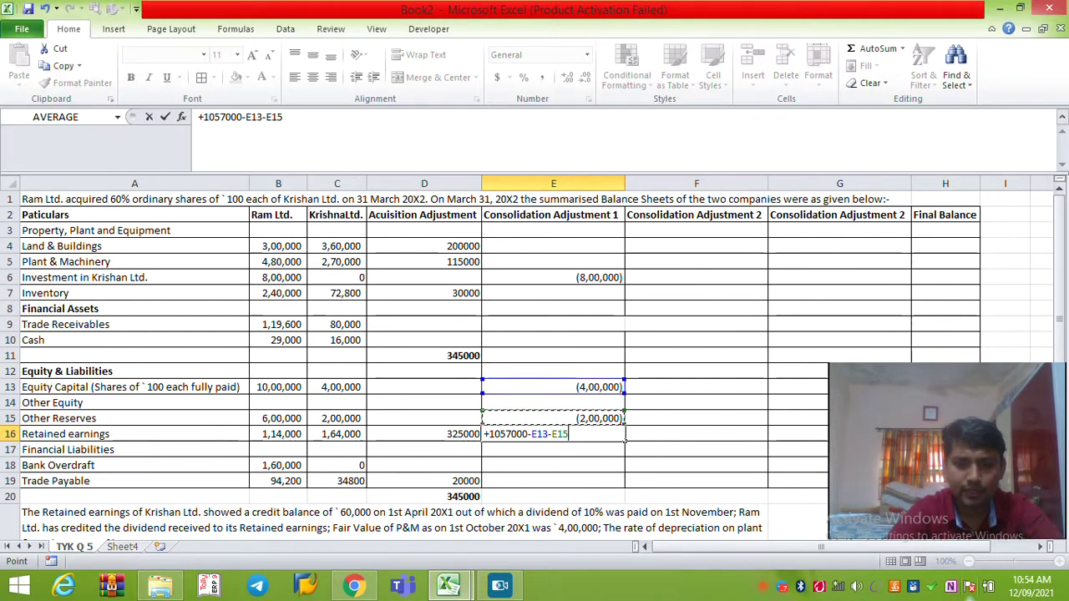
key("Return")
Correct both minus signs in the E16 Retained earnings formula so that it reads =1057000+E13+E15.
key("Up")
key("F2")
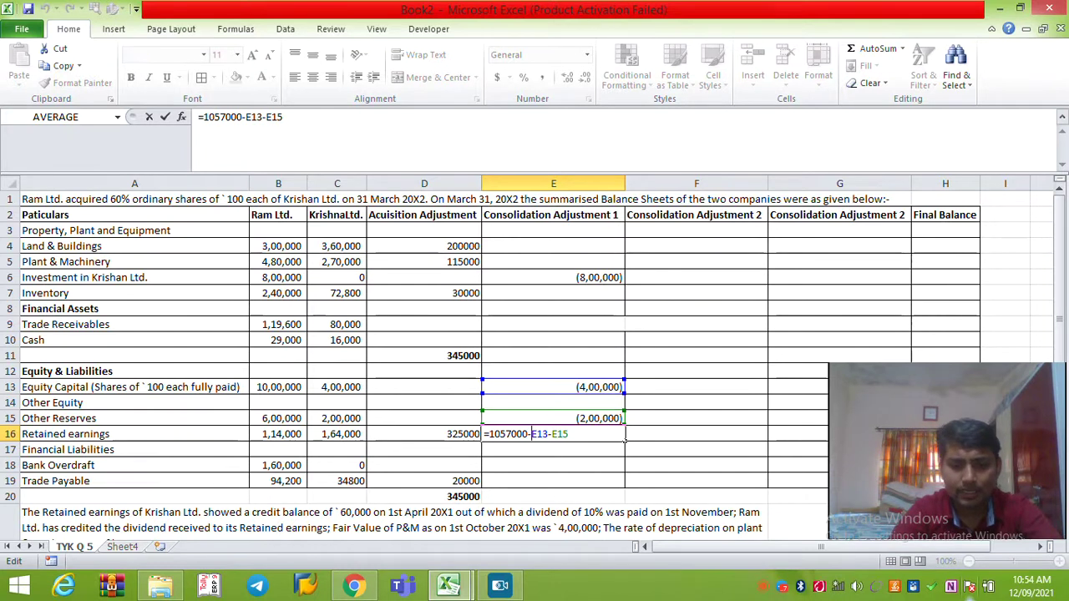
key("BackSpace")
type("+")
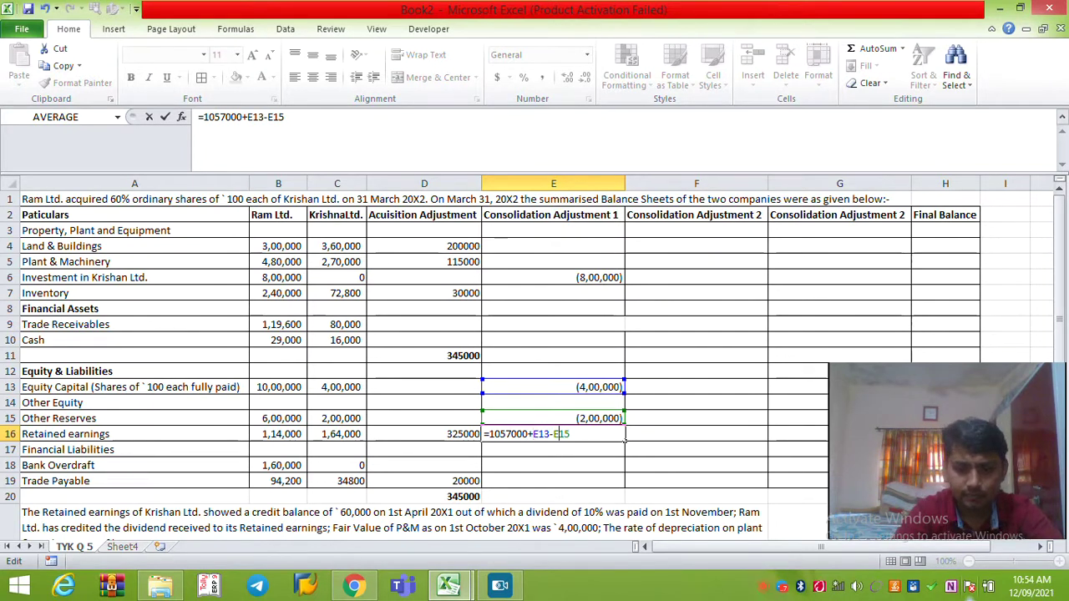
key("shift+Left")
type("+")
key("Return")
key("Up")
key("F2")
key("ctrl+Return")
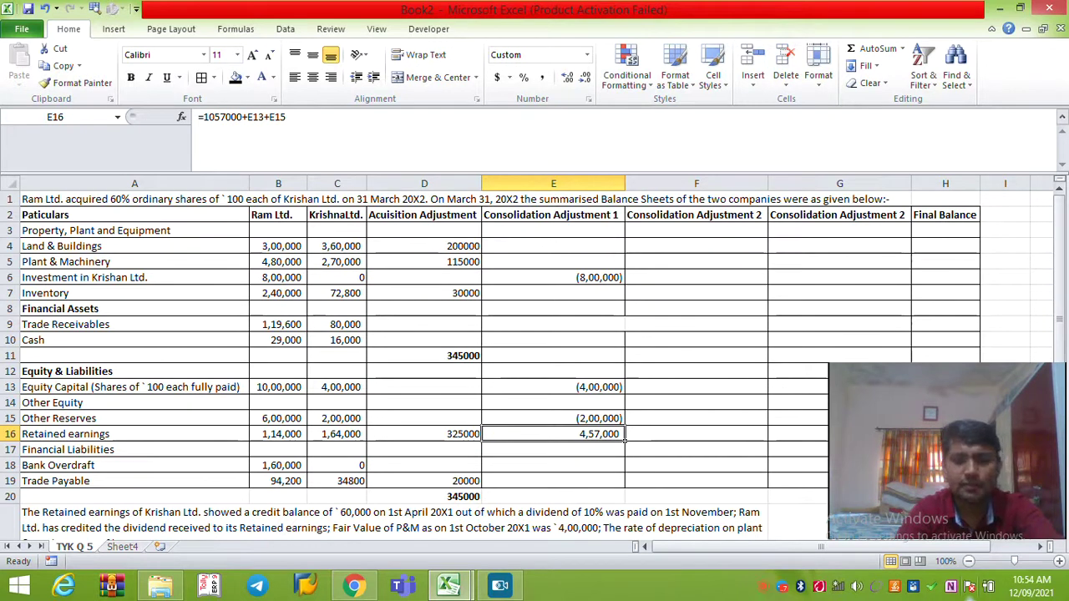
Negate the Retained earnings adjustment in E16 by changing its formula to =-(1057000+E13+E15).
key("F2")
type("-(")
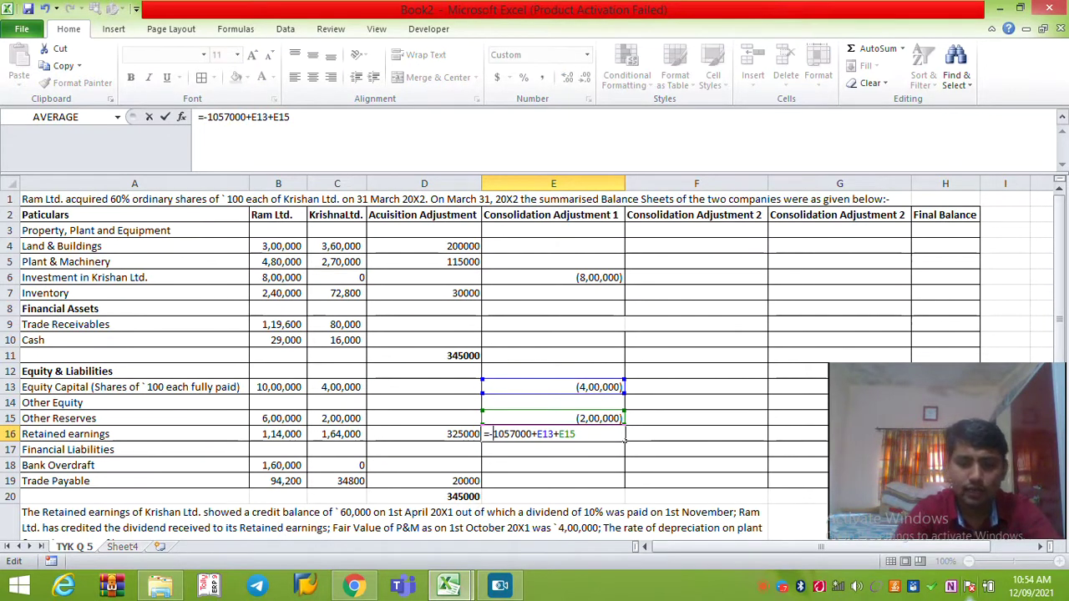
type(")")
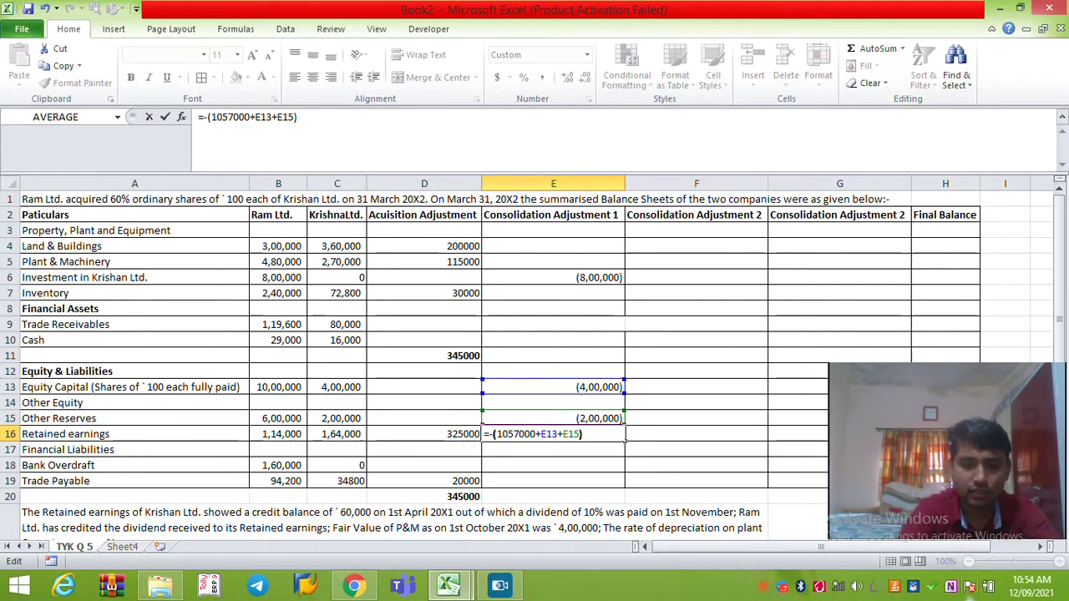
key("ctrl+Return")
Compare the sum of the equity eliminations in E13:E16 with the Equity A/c amount in H7 of Sheet4.
key("shift+Up")
key("shift+Up")
key("shift+Up")
key("shift+Up")
key("shift+Down")
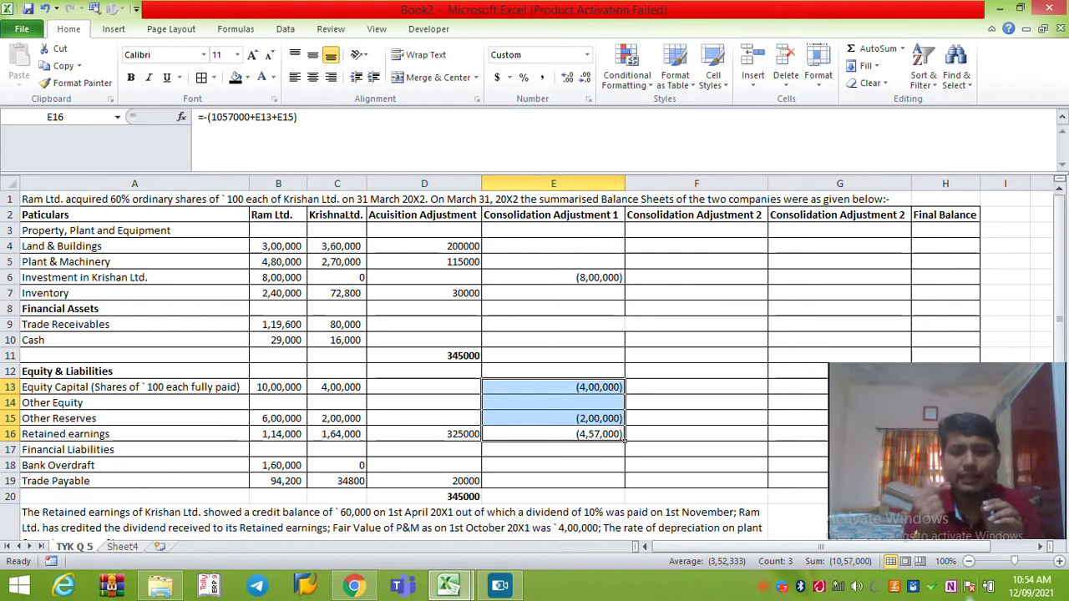
key("ctrl+Page_Down")
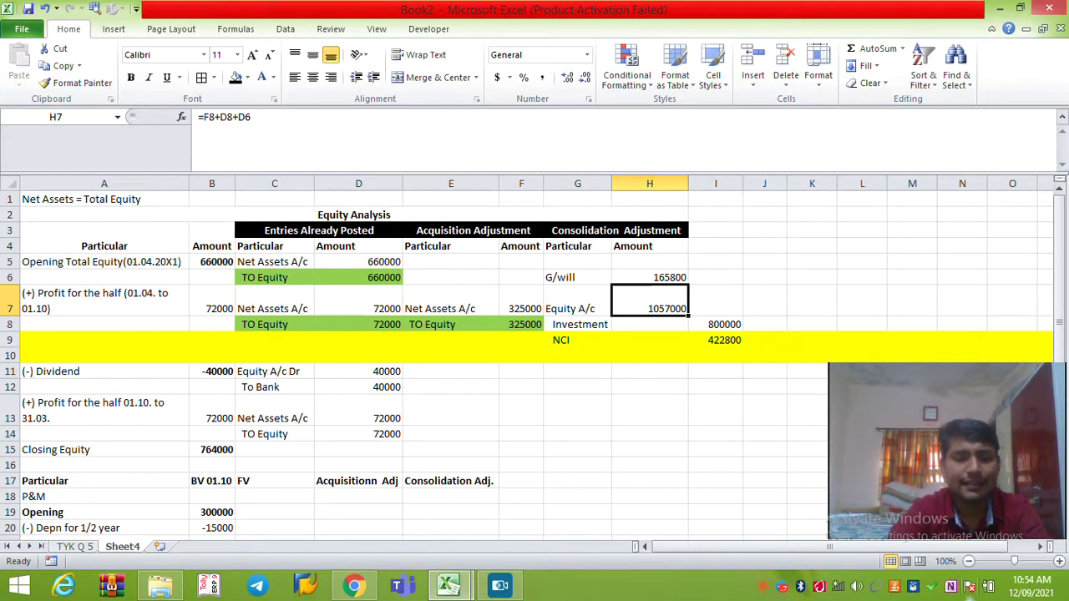
key("ctrl+Page_Up")
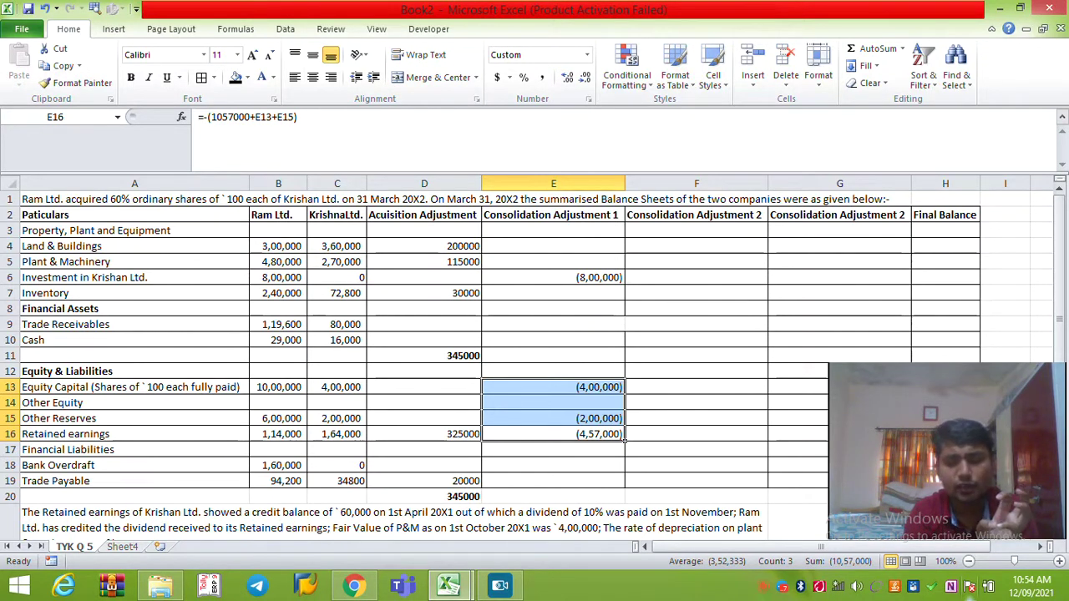
Compare the sum of Krishan's Retained earnings in C16:E16 with the combined dividend and second-half profit in B11 and B13 of Sheet4.
key("shift+Down")
key("shift+Down")
key("shift+Down")
key("shift+Left")
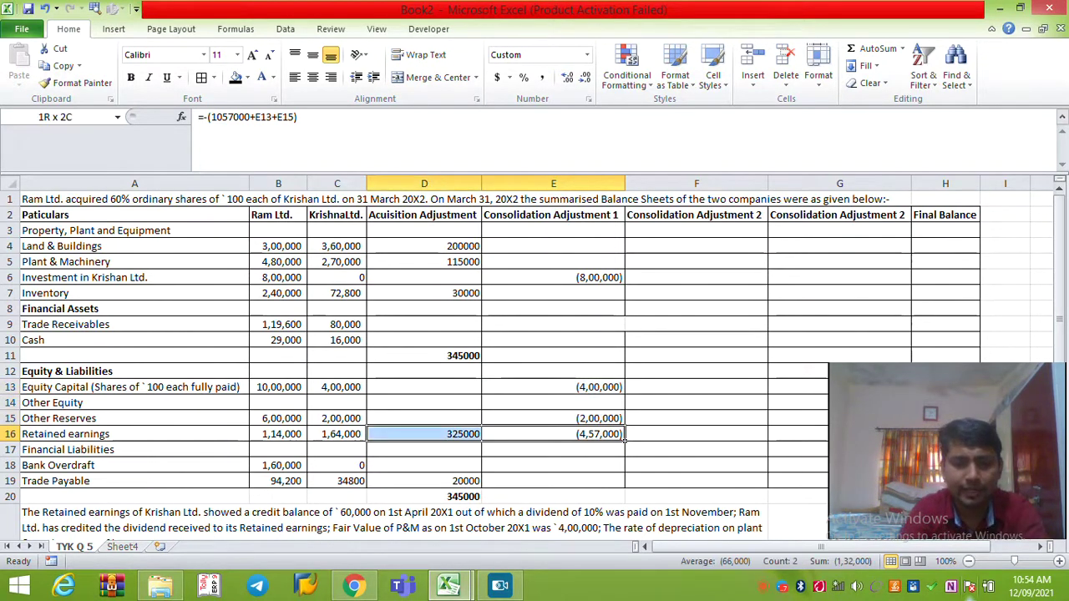
key("shift+Left")
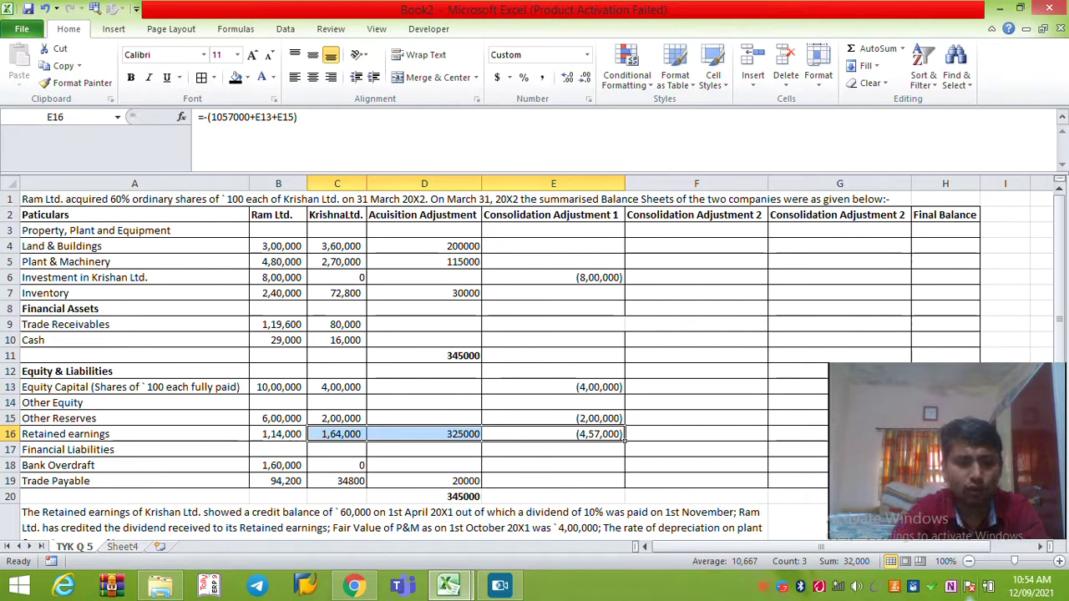
key("ctrl+Page_Down")
left_click(212, 411)
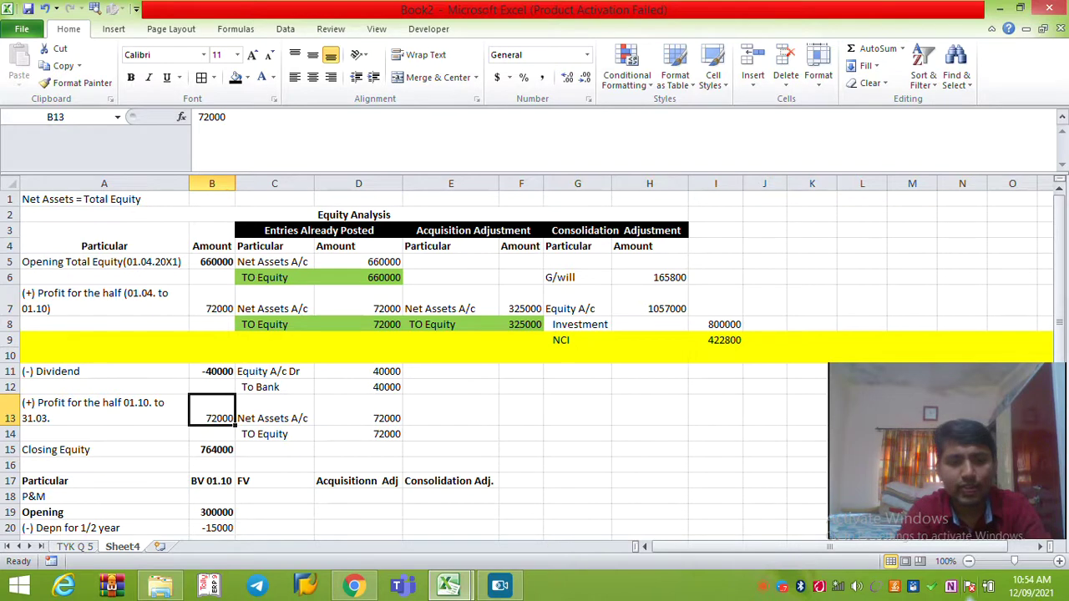
left_click(212, 372, "ctrl")
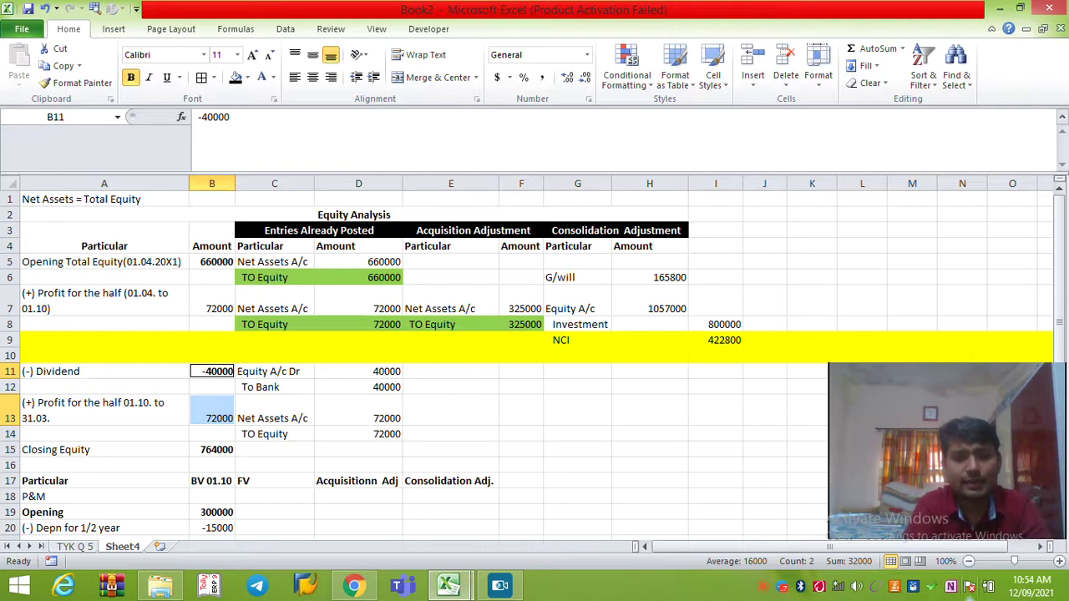
key("ctrl+Page_Up")
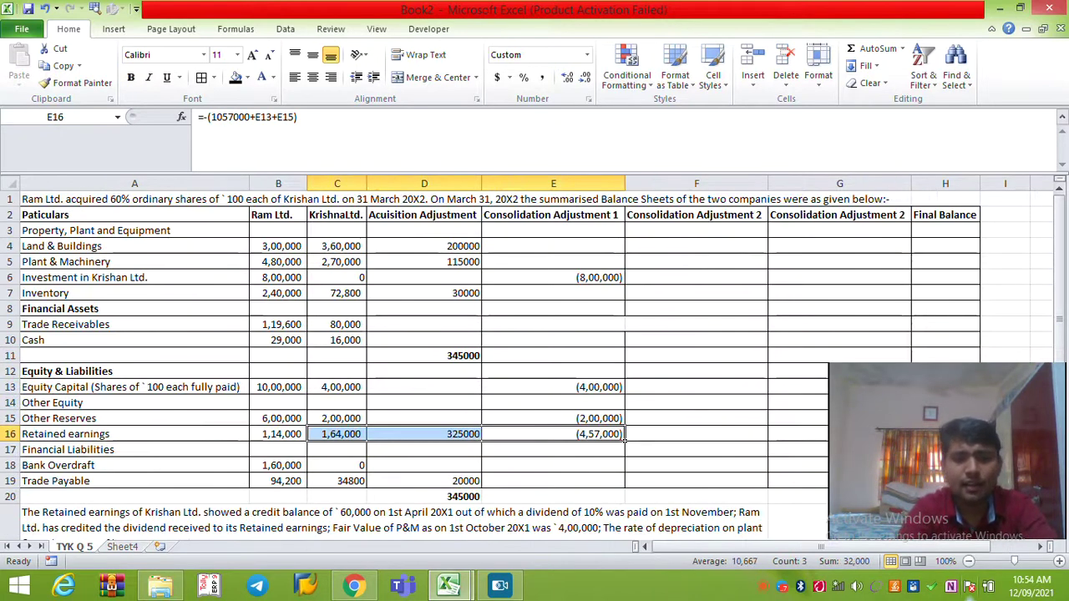
left_click(553, 449)
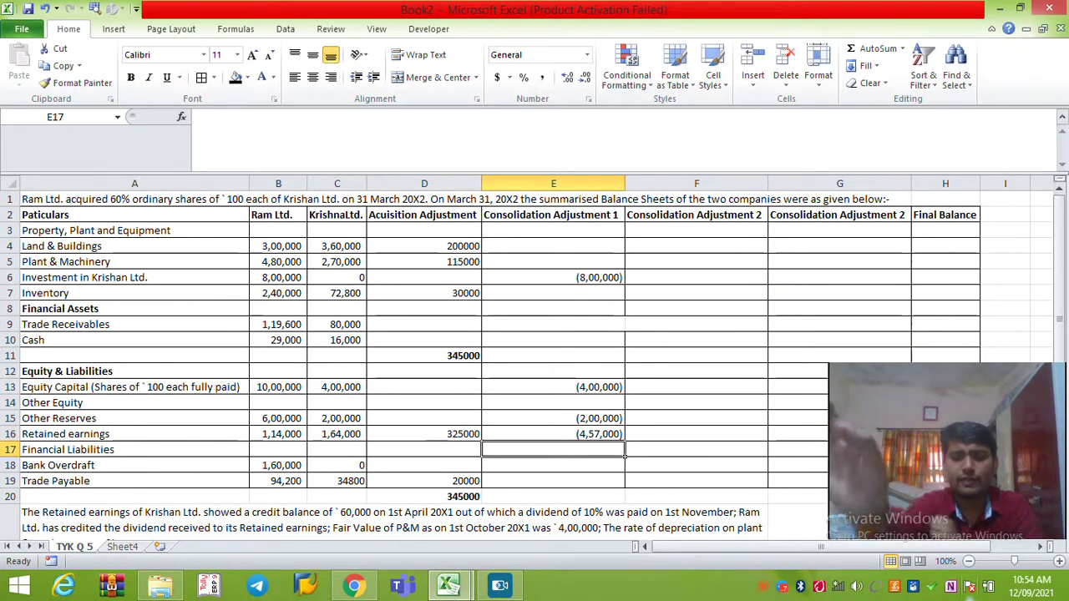
left_click(623, 438)
key("shift+Left")
key("shift+Left")
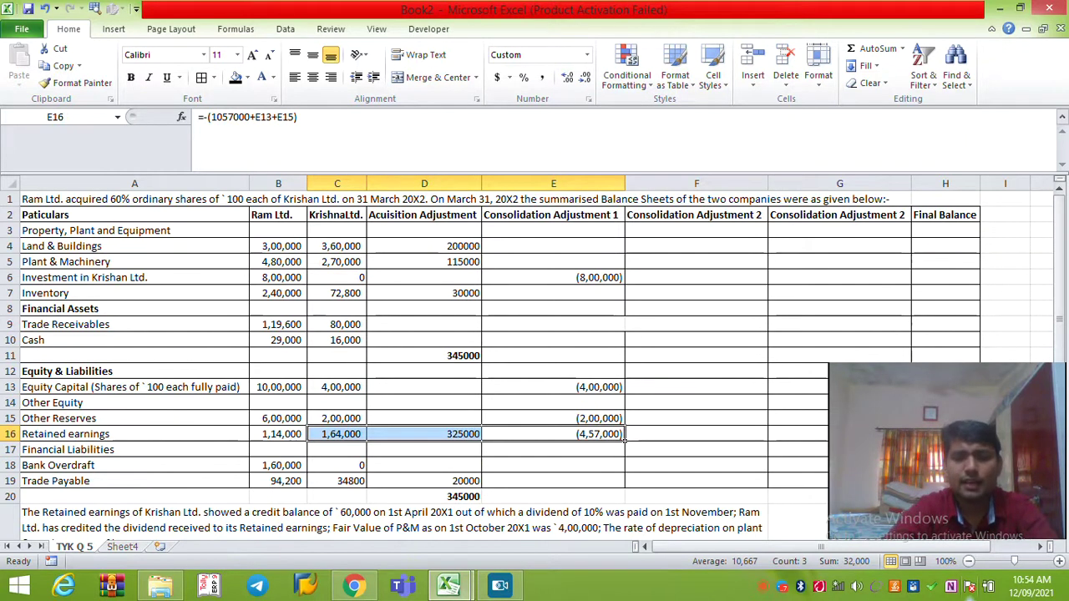
key("ctrl+Page_Down")
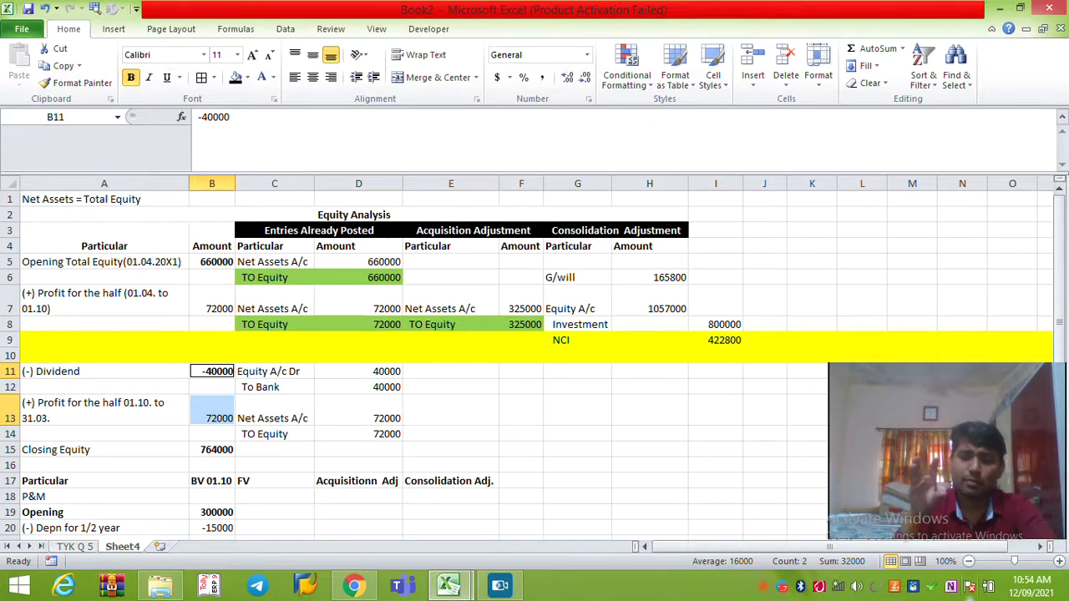
key("ctrl+Page_Up")
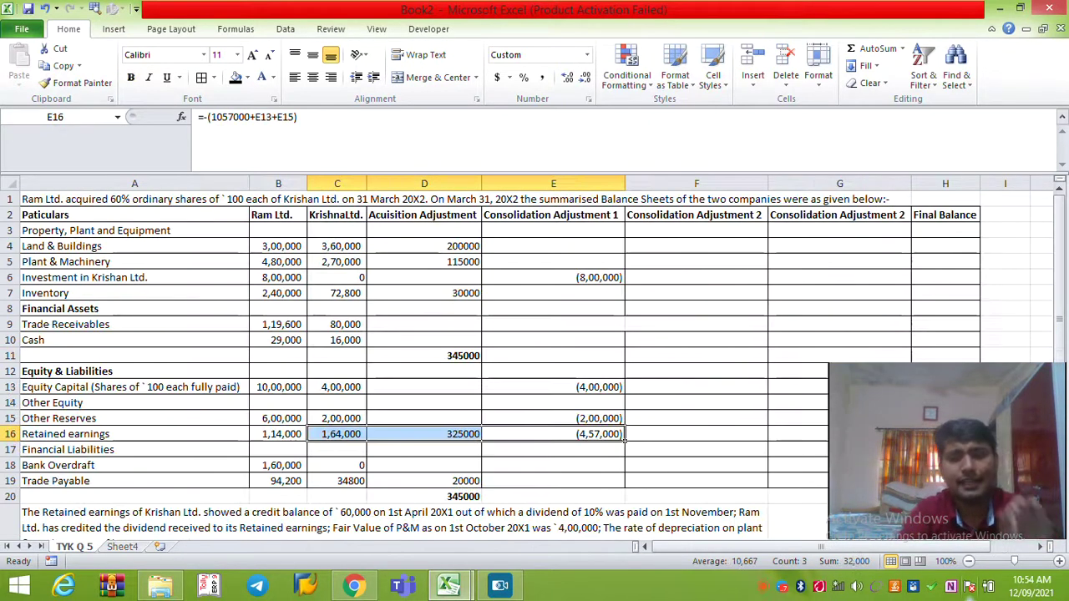
Review the total of the Equity Capital, Other Reserves and Retained earnings eliminations in E13:E16.
key("Right")
key("Left")
key("Up")
left_click(635, 372)
left_click(618, 389)
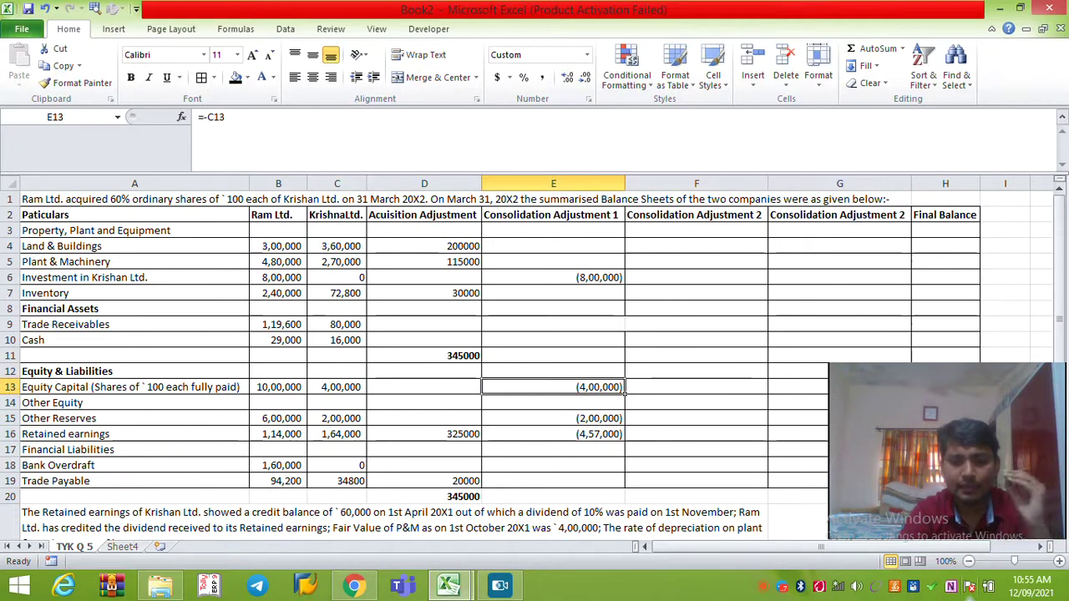
left_click_drag(618, 388, 625, 440)
left_click(618, 373)
left_click_drag(618, 388, 625, 439)
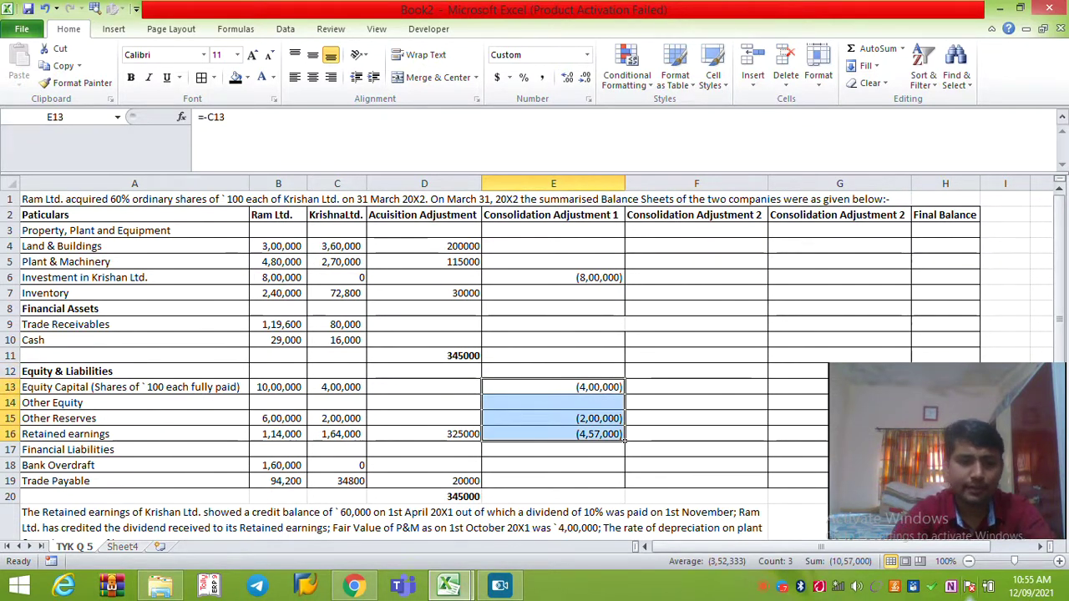
Locate the NCI amount in I9 of Sheet4, and insert a row labelled NCI above Financial Liabilities in TYK Q 5.
key("ctrl+Page_Down")
key("Up")
key("Right")
key("Right")
key("Right")
key("Right")
key("Right")
key("Up")
key("Right")
key("Right")
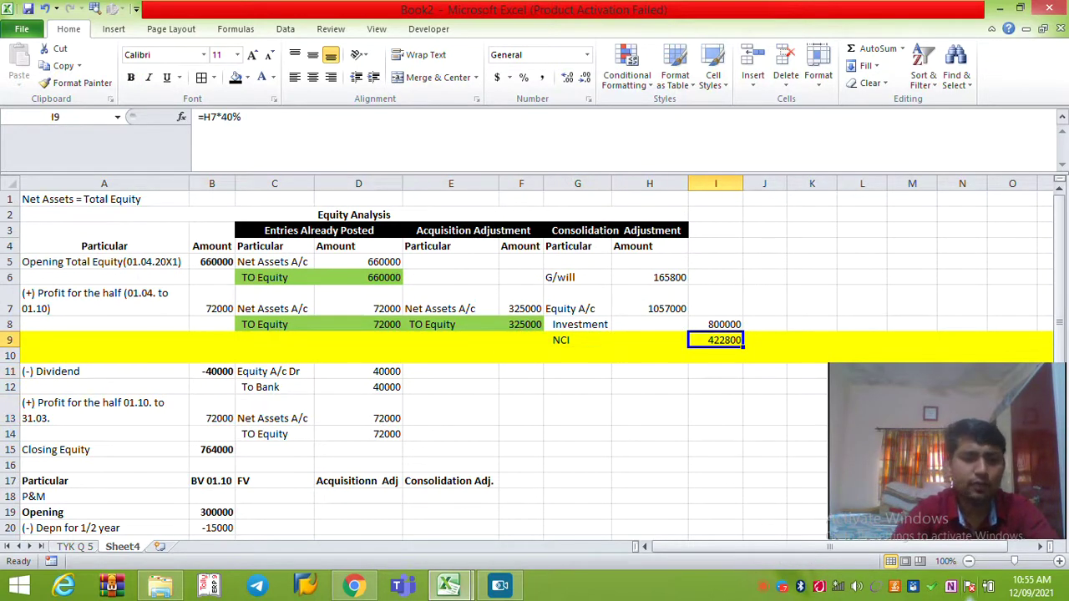
key("ctrl+Page_Up")
key("Left")
key("Down")
key("Down")
key("Down")
key("Down")
key("shift+space")
key("ctrl+shift+equal")
key("Home")
type("NCI")
Link the NCI row's Consolidation Adjustment 1 cell E17 to the Sheet4 amount with +Sheet4!I9.
key("Right")
key("Right")
key("Right")
key("Right")
type("+")
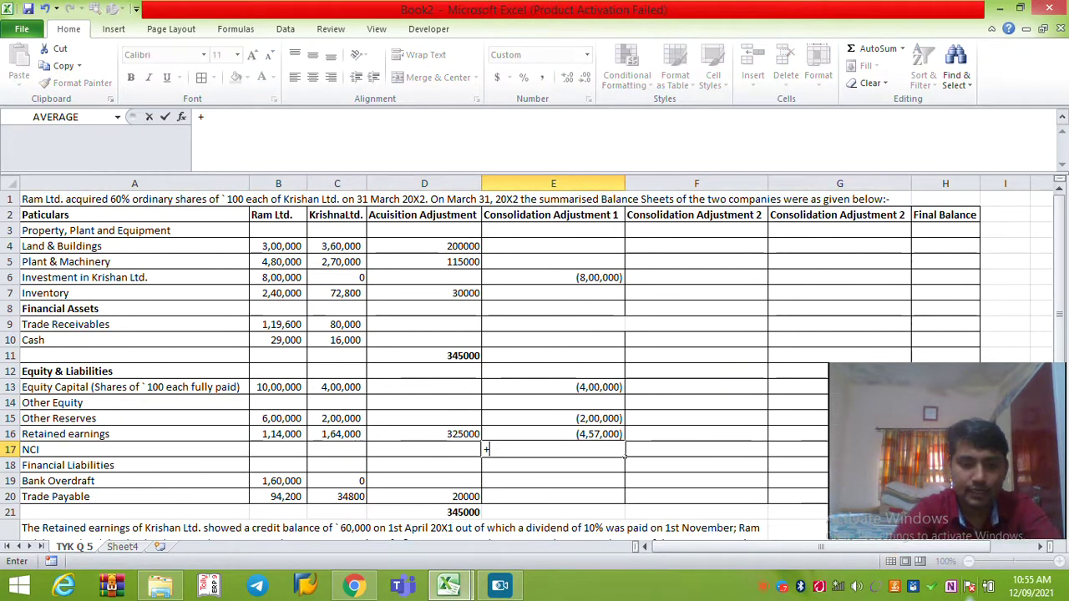
key("ctrl+Page_Down")
key("Up")
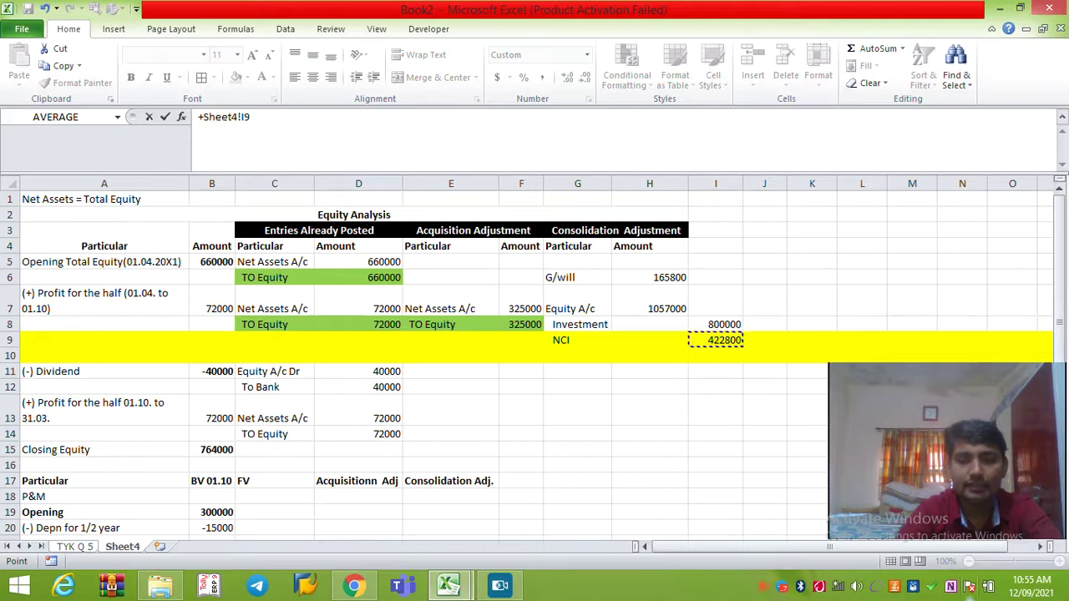
key("Return")
Check the sum of the equity and NCI adjustments in E13:E17.
key("Up")
key("Right")
key("Right")
key("Right")
key("Right")
key("shift+Up")
key("shift+Up")
key("shift+Up")
key("shift+Up")
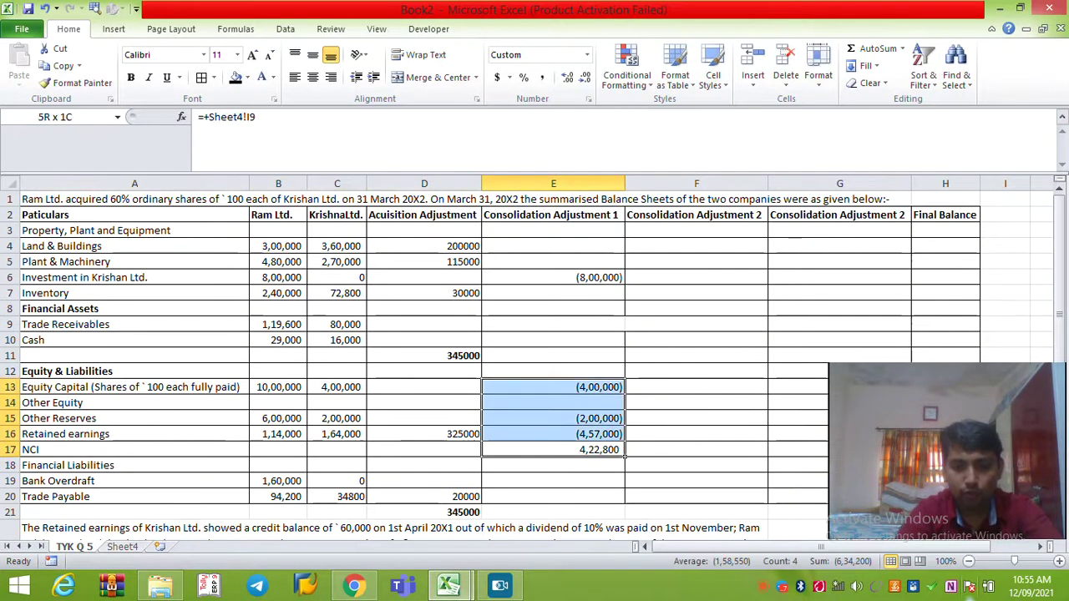
Insert a row above Inventory in TYK Q 5 and label it Gwill in A7.
key("Up")
key("Up")
key("Up")
key("Up")
key("Up")
key("Up")
key("Up")
key("Up")
key("Up")
key("Up")
key("Up")
key("Up")
key("Up")
key("Up")
key("Up")
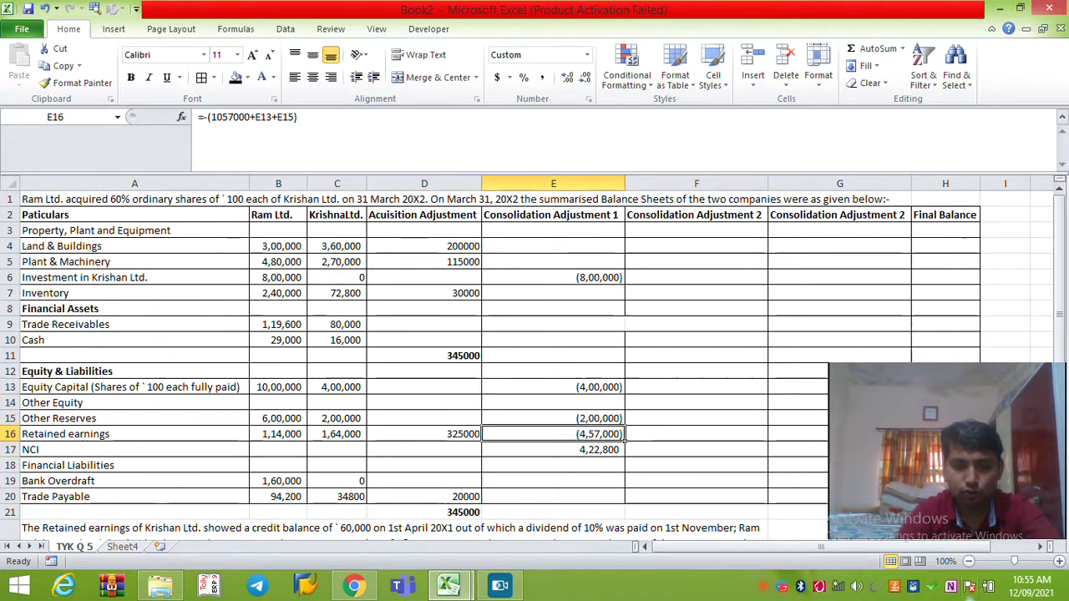
key("Down")
key("Down")
key("Down")
key("Down")
key("Down")
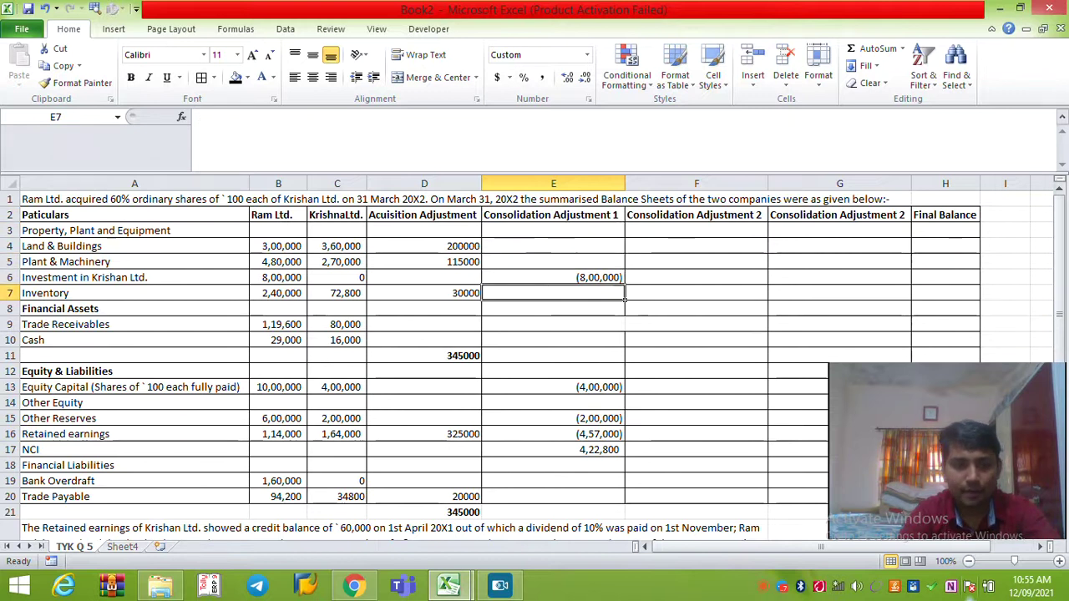
left_click(10, 293)
key("ctrl+shift+plus")
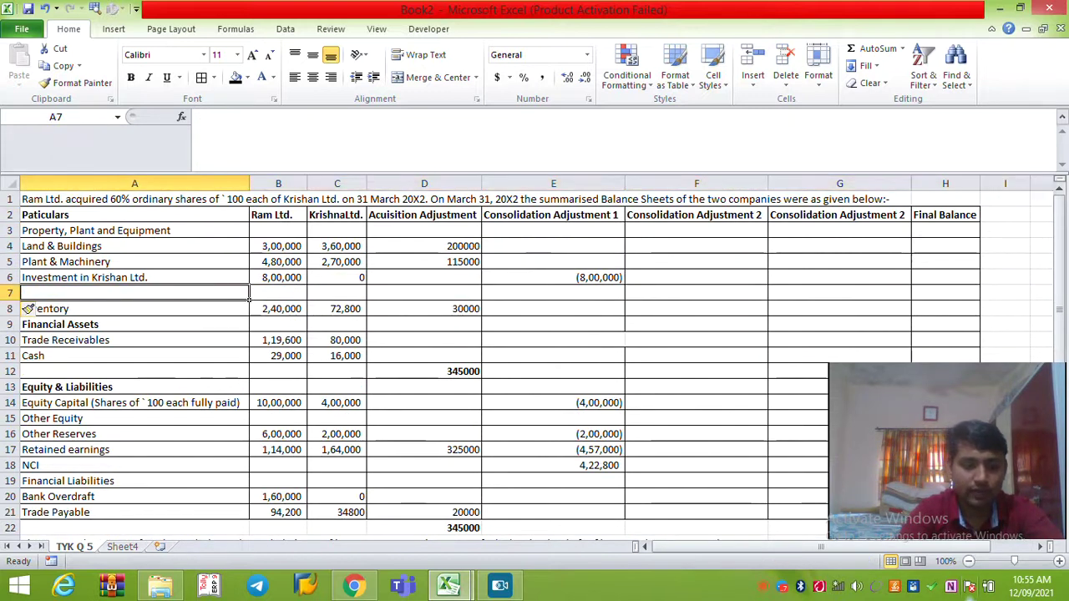
type("Gwill")
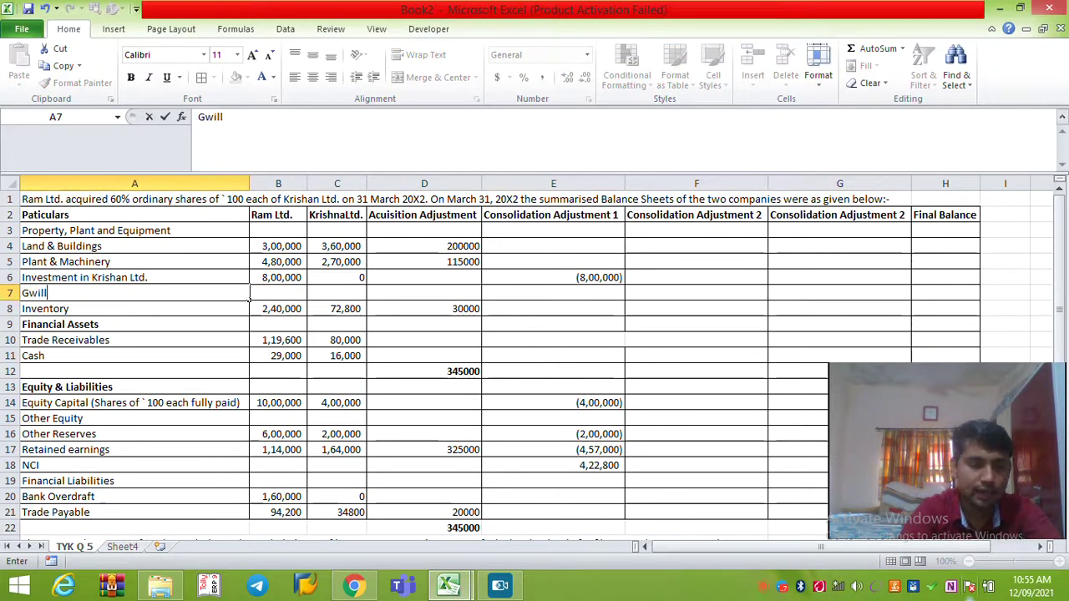
Look up the G/will amount in Sheet4 and enter 165800 in the Gwill row's Consolidation Adjustment 1 cell E7.
left_click(480, 296)
key("Right")
key("ctrl+Page_Down")
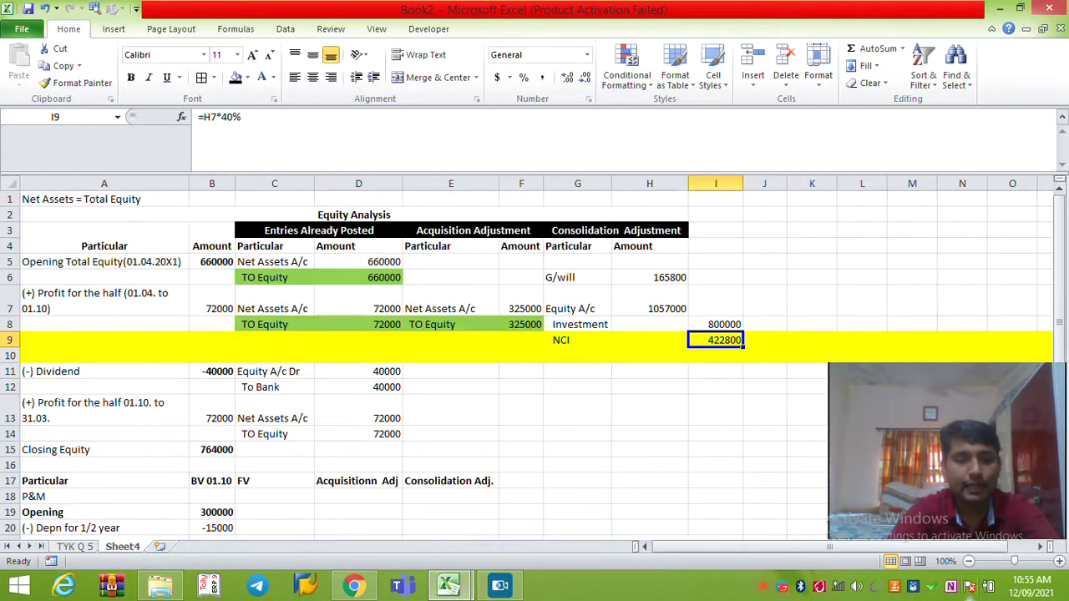
key("ctrl+Page_Up")
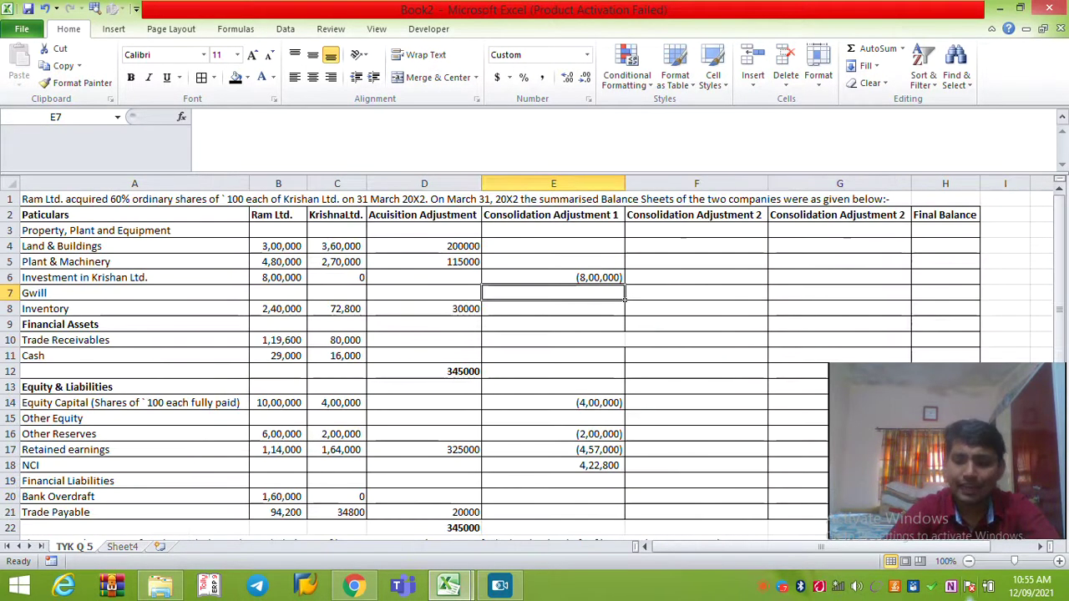
type("1658000")
key("BackSpace")
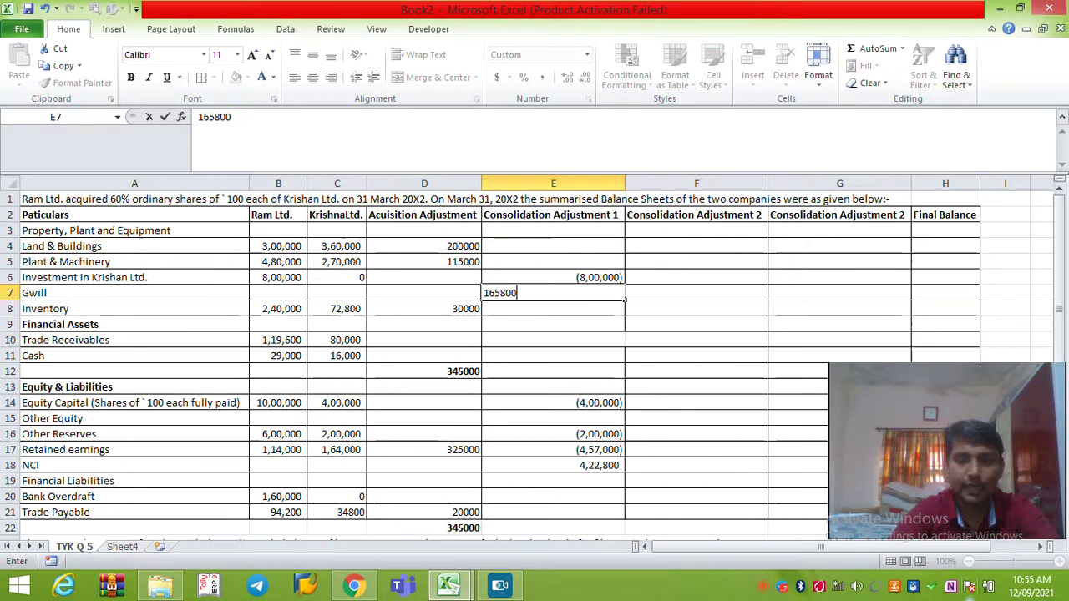
left_click(623, 281)
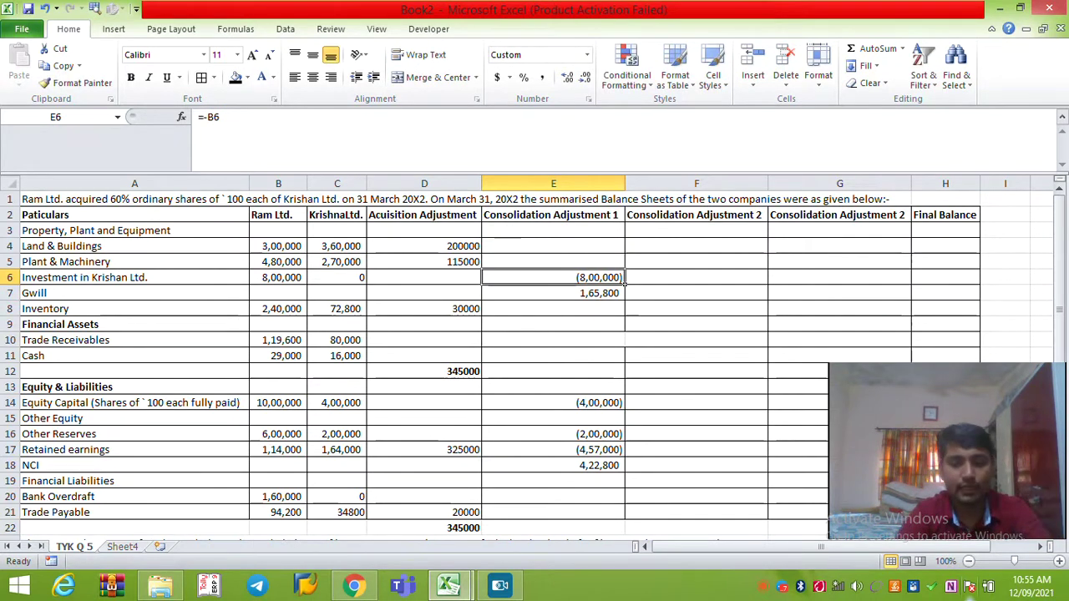
Total the Consolidation Adjustment 1 column for assets in E12 and for equity and liabilities in E22 with SUM formulas.
key("Down")
key("Down")
key("Down")
key("Down")
key("Down")
key("Down")
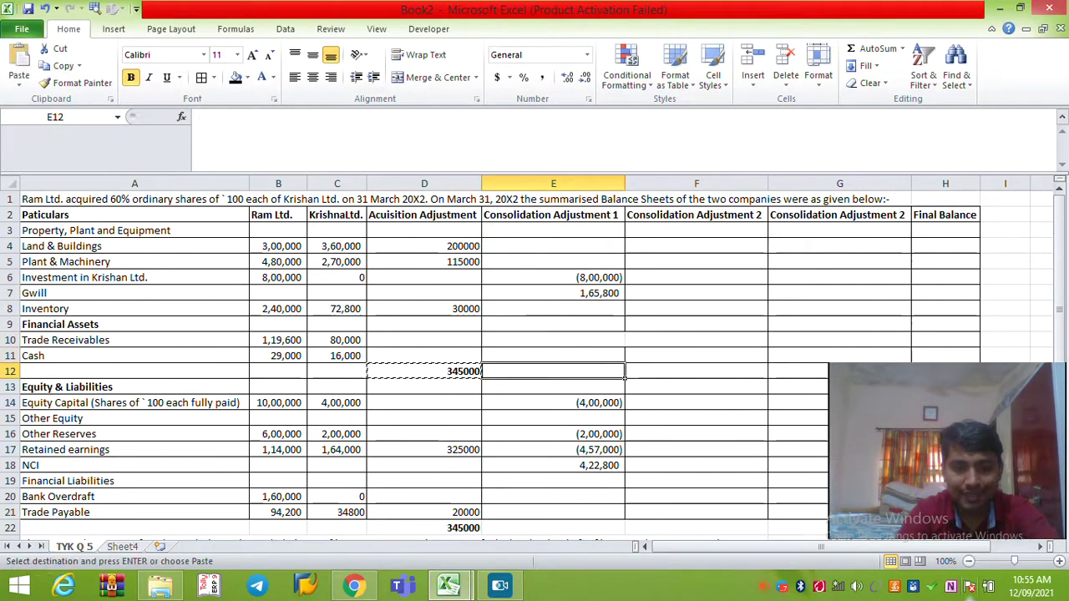
key("alt+equal")
key("ctrl+Return")
key("ctrl+c")
key("Left")
key("Down")
key("Down")
key("Down")
key("Down")
key("Down")
key("Down")
key("Down")
key("Down")
key("Down")
key("Down")
key("Right")
key("Return")
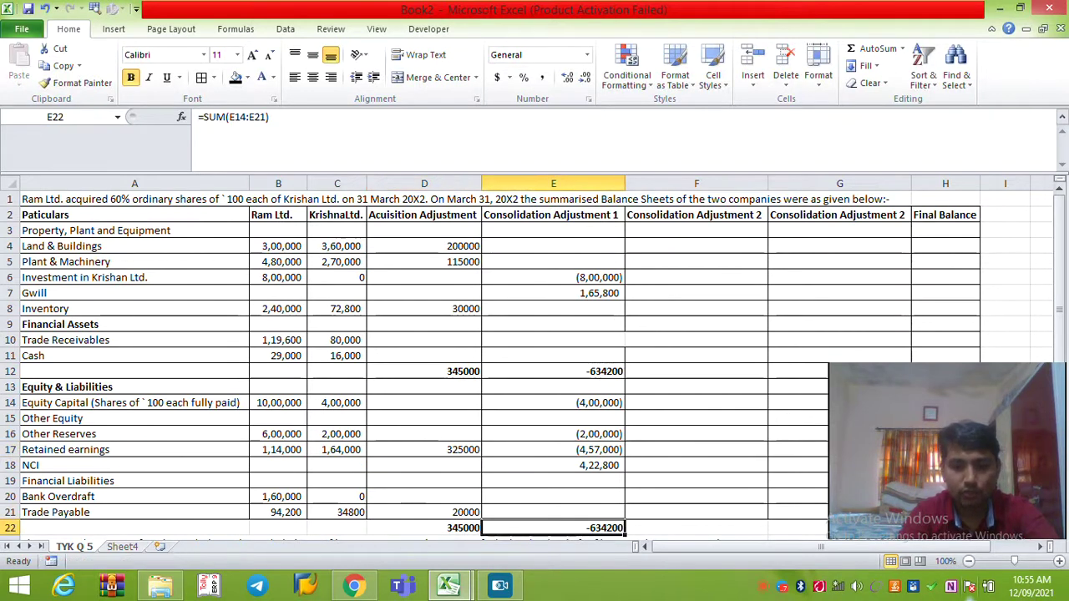
Review the Consolidation Adjustment 1 entries and compare the totals of the assets and the equity and liabilities sections.
key("Down")
key("Up")
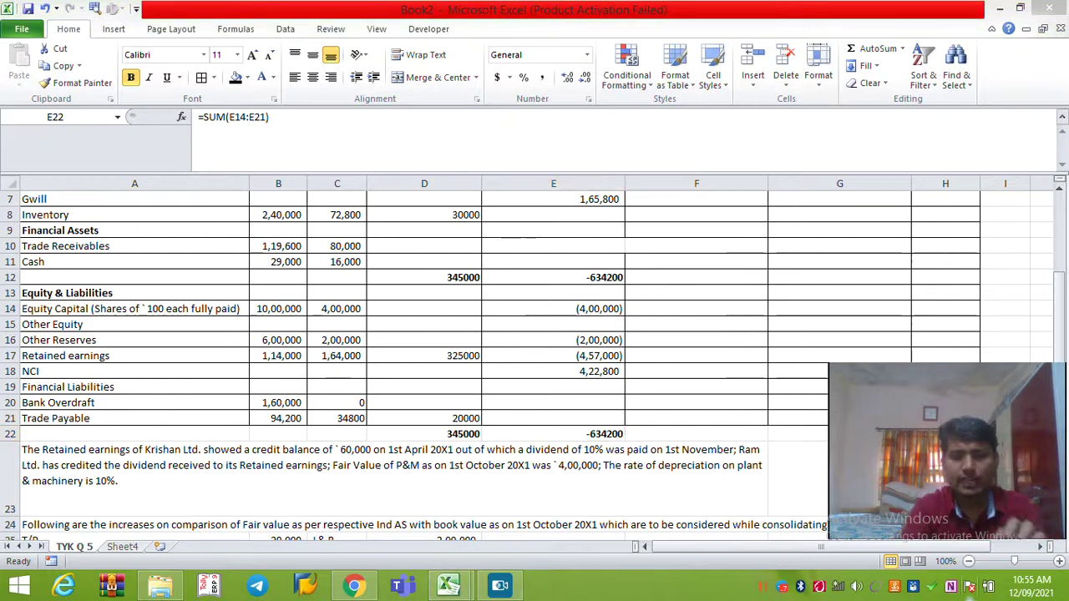
key("Up")
key("Up")
key("Up")
key("Up")
key("Up")
key("Up")
key("Up")
key("Up")
key("Up")
key("Up")
key("Up")
key("Up")
key("Up")
key("Up")
key("Up")
key("Up")
key("Up")
key("Up")
key("Up")
key("Up")
key("Up")
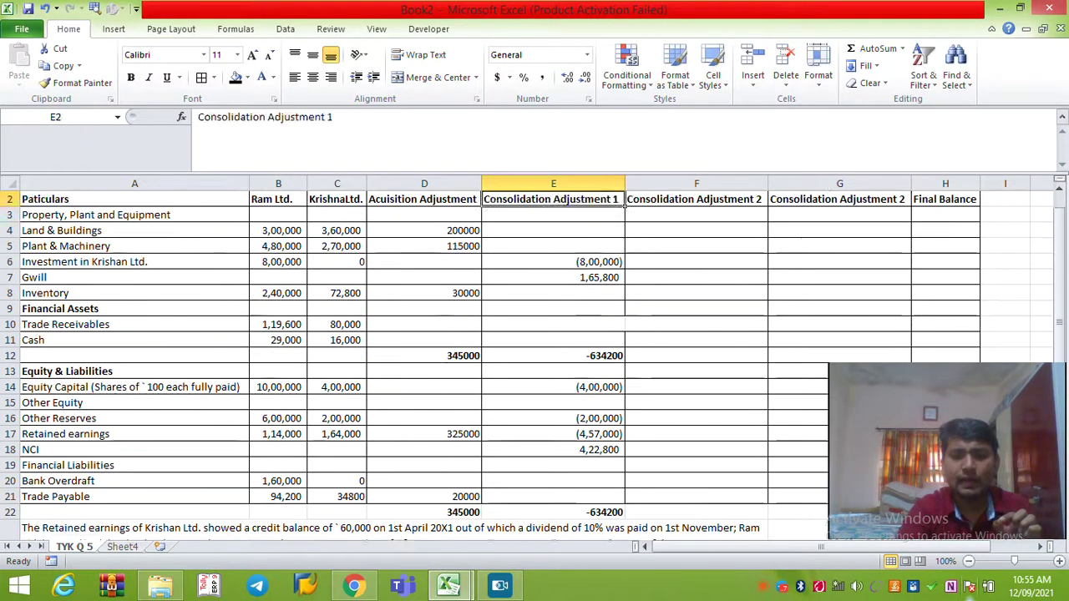
key("Down")
key("Down")
key("Down")
key("Down")
key("Down")
key("Down")
key("Down")
key("Down")
key("Down")
key("Up")
key("Up")
key("Up")
key("Up")
key("Up")
key("Up")
key("Up")
key("Up")
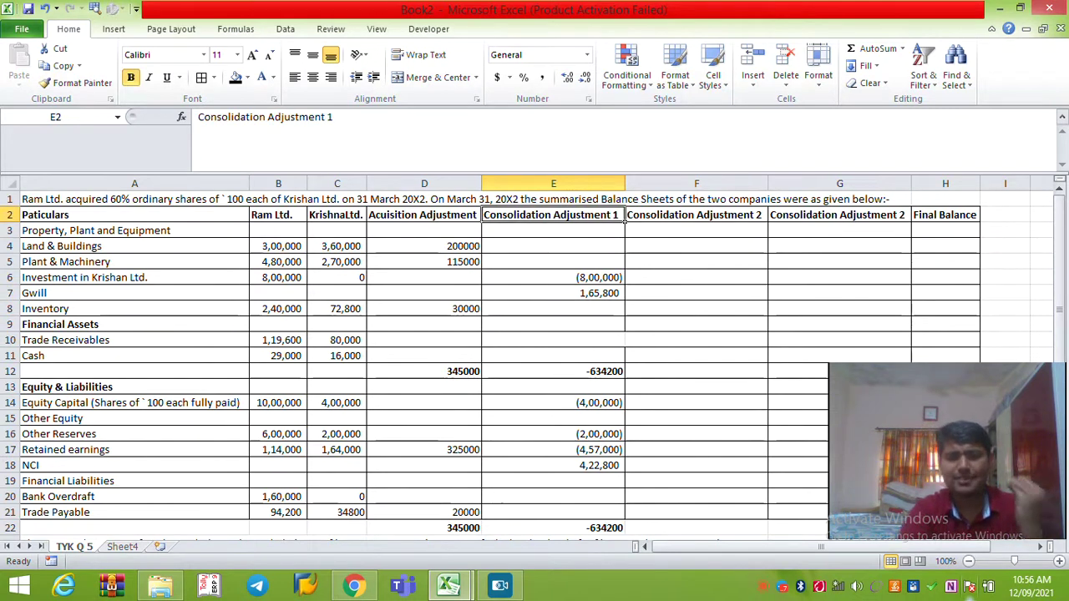
Select the G/will, Equity A/c, Investment and NCI consolidation entry in G6:I9 of Sheet4.
key("ctrl+Page_Down")
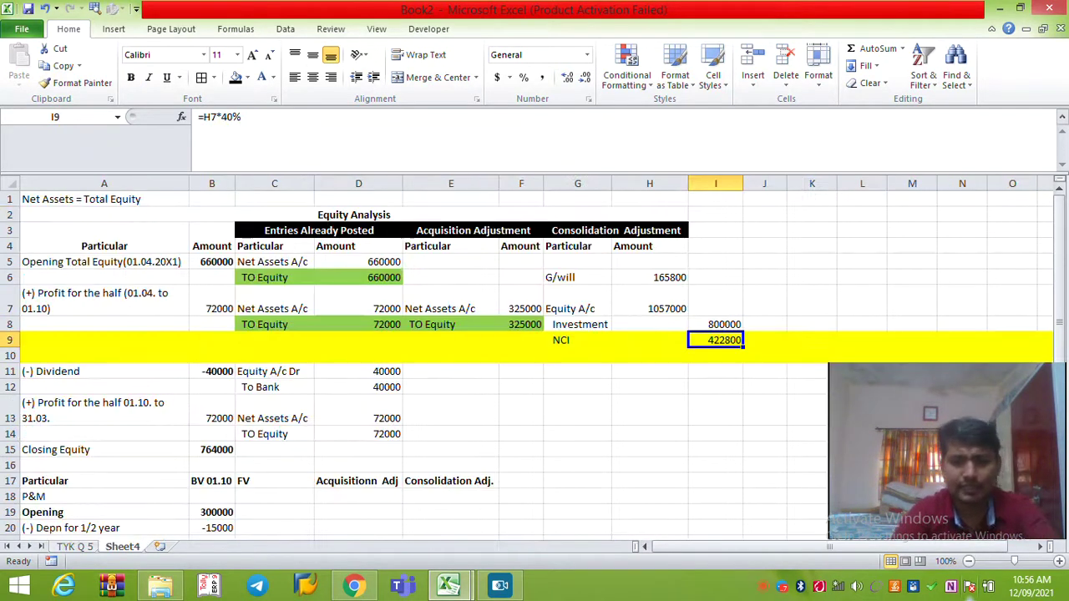
key("Left")
key("Left")
key("shift+Up")
key("shift+Up")
key("shift+Up")
key("shift+Right")
key("shift+Right")
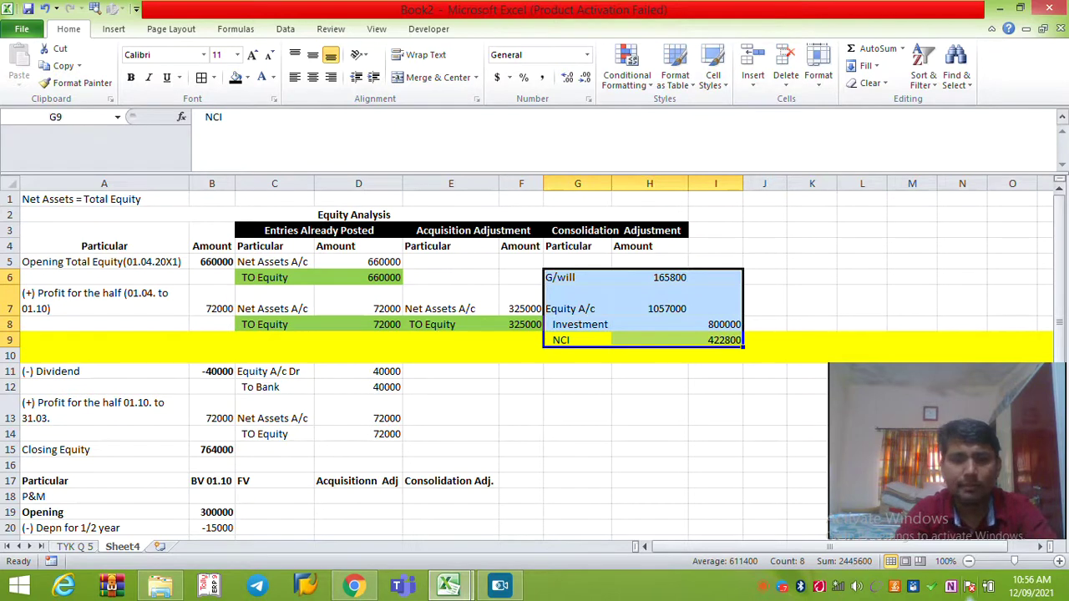
Fill the consolidation adjustment entry in G6:I9 with light green.
left_click(247, 77)
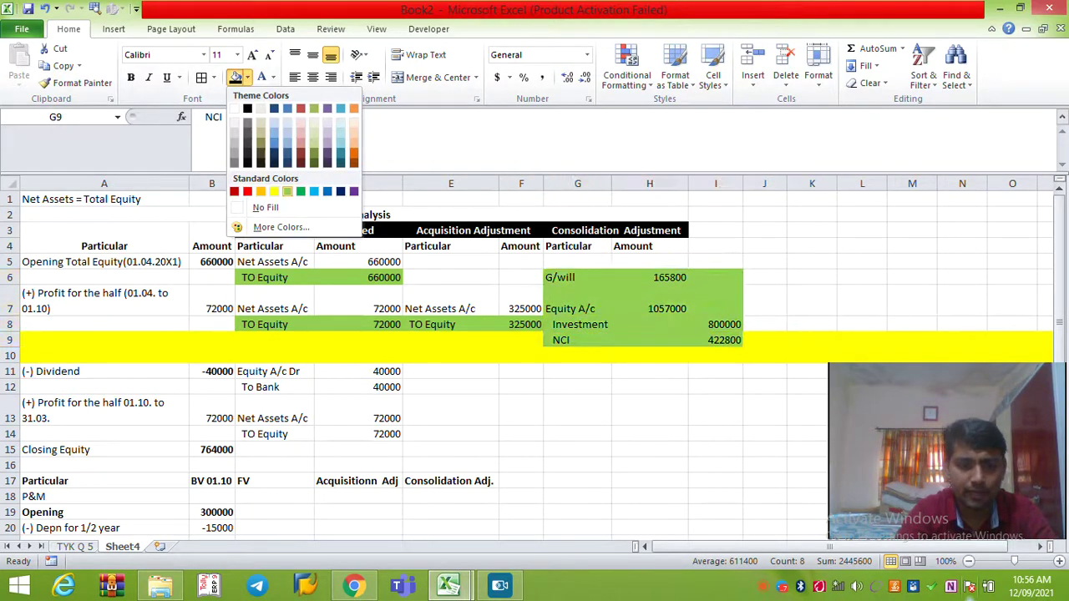
left_click(287, 191)
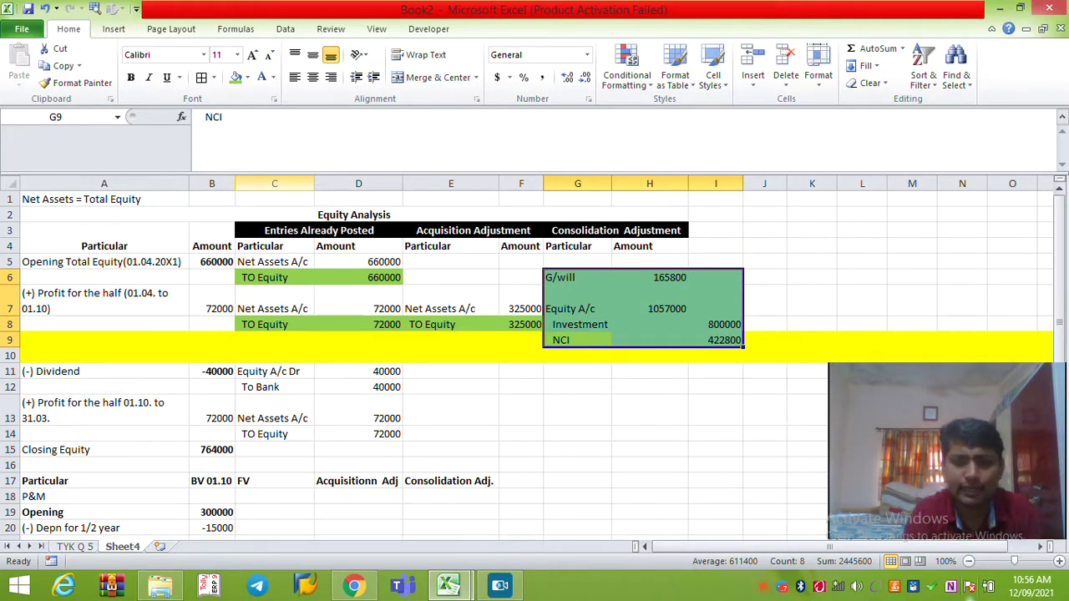
key("Down")
key("Down")
key("Down")
key("Down")
key("Left")
key("Left")
key("Left")
key("Up")
key("Up")
key("Up")
key("shift+Up")
key("shift+Up")
key("shift+Up")
key("shift+Up")
key("shift+Up")
key("shift+Up")
key("shift+Up")
key("shift+space")
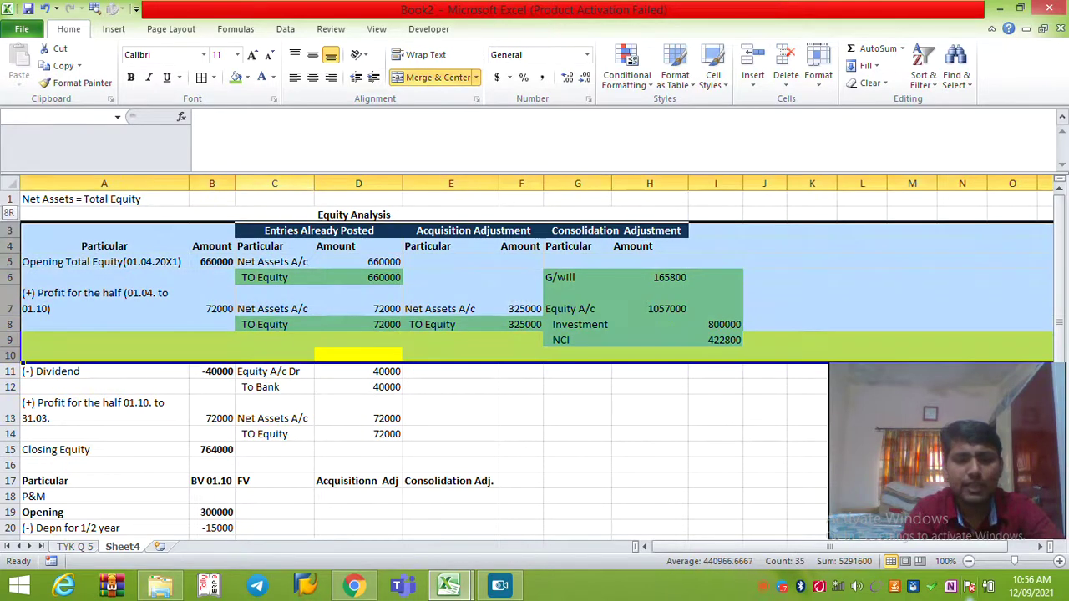
key("Down")
key("shift+Up")
key("Up")
key("shift+Up")
key("shift+Up")
key("shift+Up")
key("shift+Up")
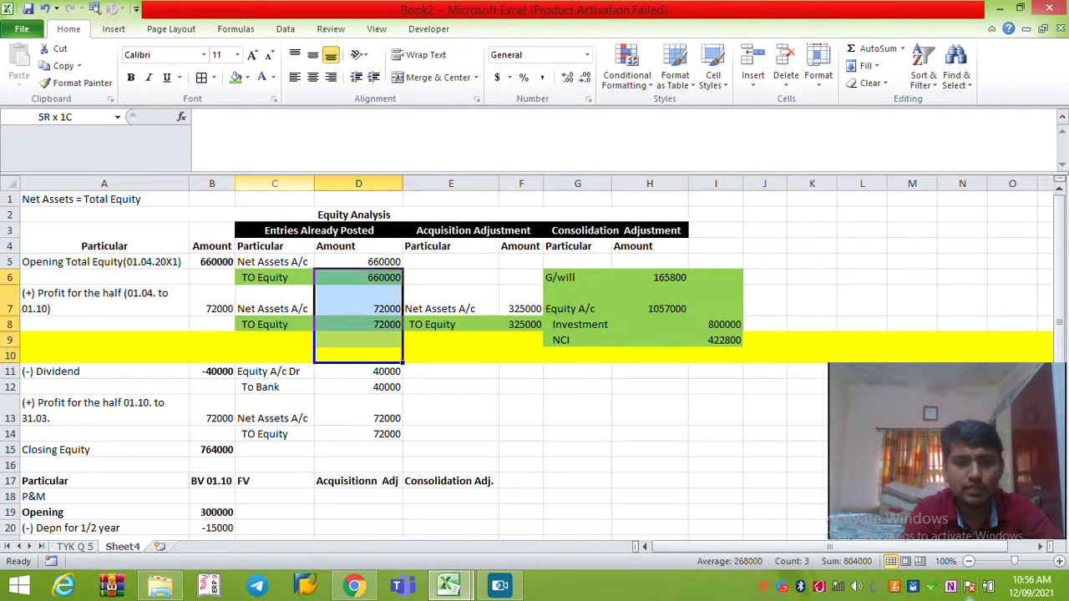
key("shift+Up")
Turn off the gridlines on the equity analysis sheet.
key("shift+space")
key("ctrl+a")
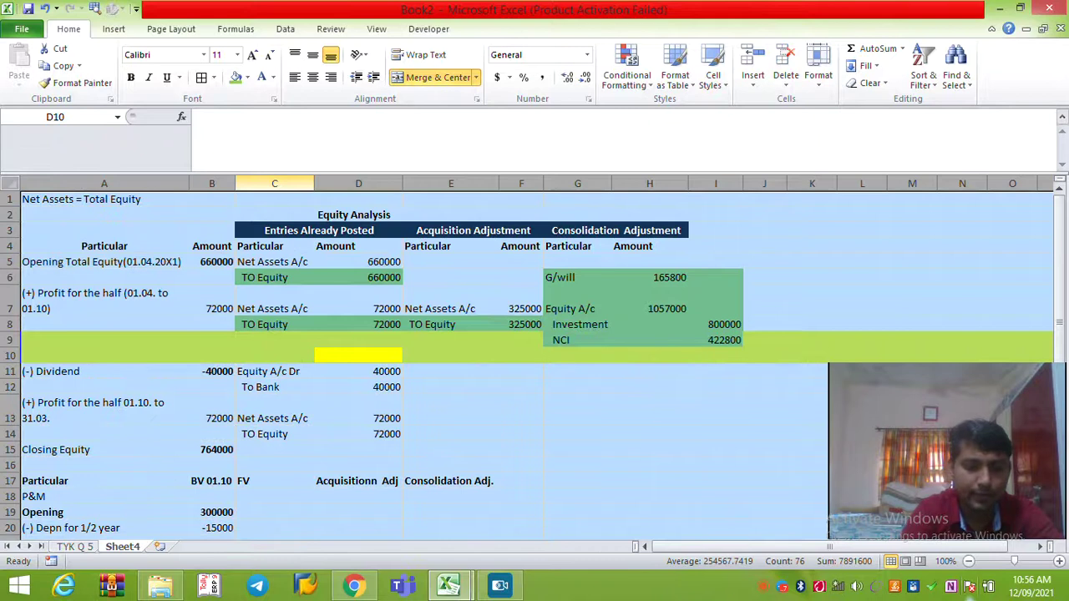
left_click(377, 28)
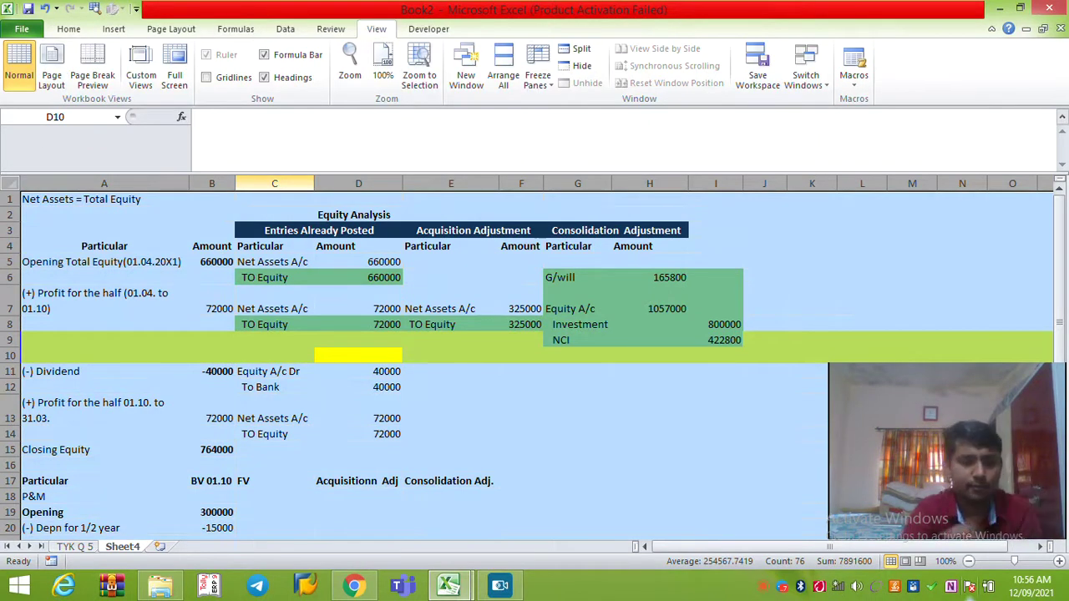
key("Down")
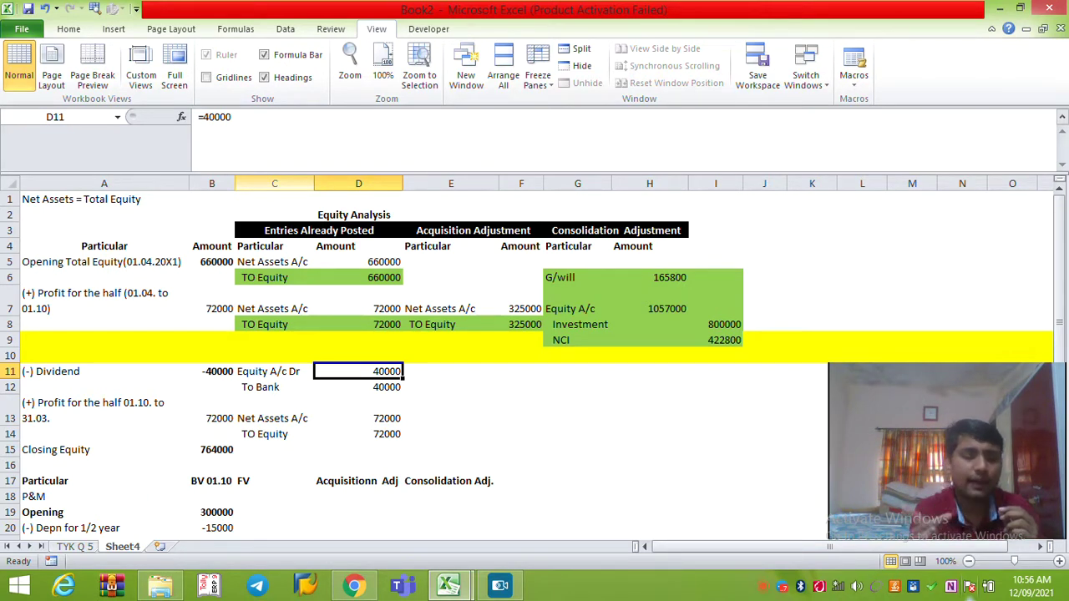
Examine the dividend and retained earnings note below the balance sheets on TYK Q 5, and return to Sheet4.
key("ctrl+Page_Up")
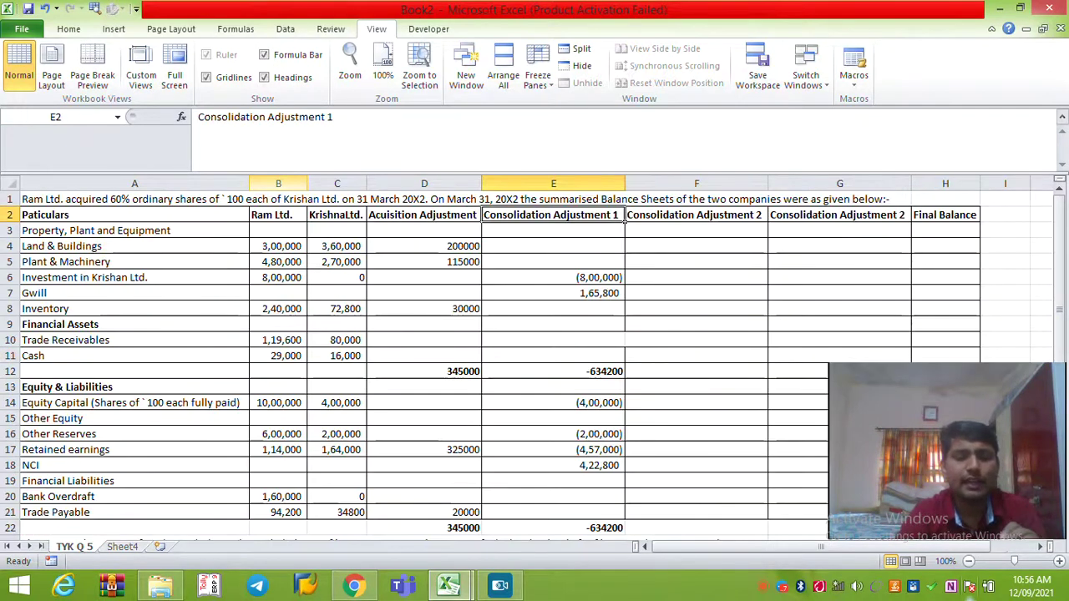
key("Down")
key("Down")
key("Down")
key("Down")
key("Down")
key("Down")
key("Down")
key("Down")
key("Down")
key("Down")
key("Down")
key("Down")
key("Down")
key("Down")
key("Down")
key("Down")
key("Down")
key("Down")
key("Down")
key("Down")
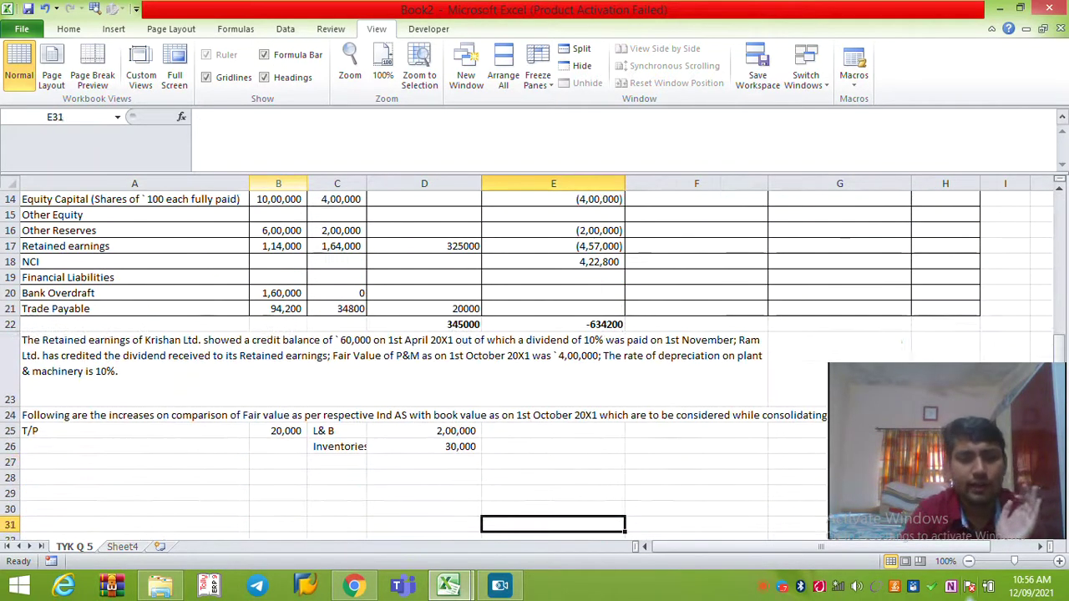
key("Up")
key("Up")
key("Up")
key("Up")
key("Up")
key("Up")
key("Up")
key("Up")
key("Up")
key("Up")
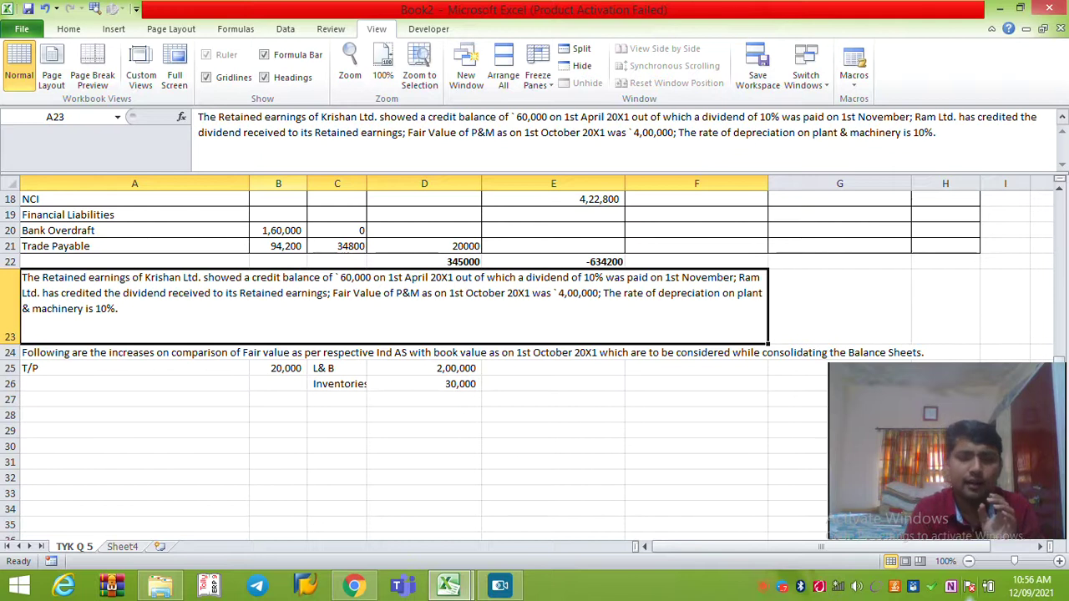
key("ctrl+Page_Down")
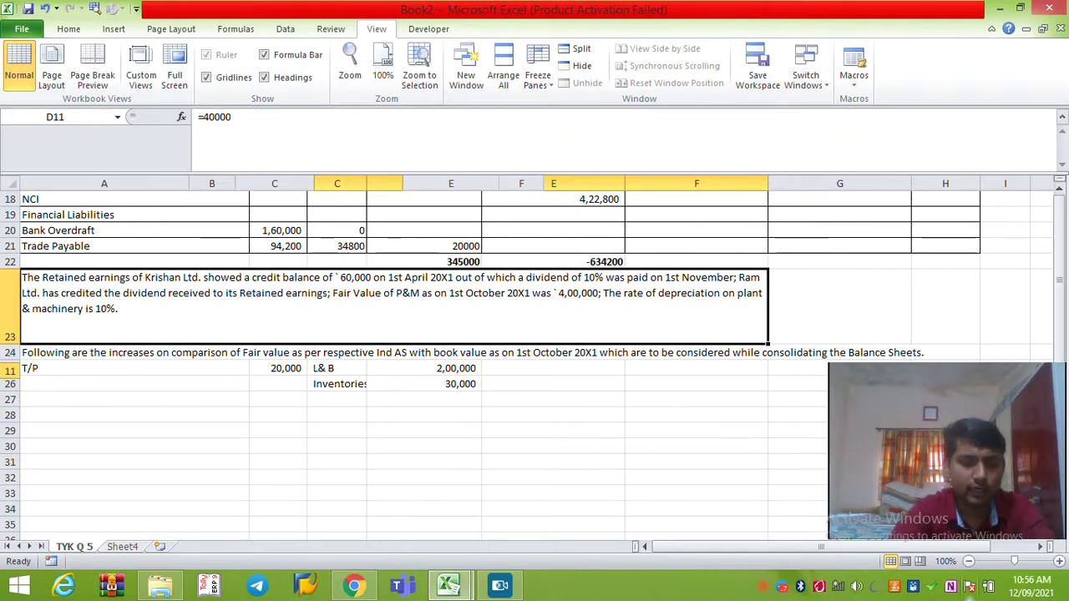
Calculate 60% of the dividend amount from D11 in cell E11, and clear the calculation.
key("Right")
type("+")
key("Left")
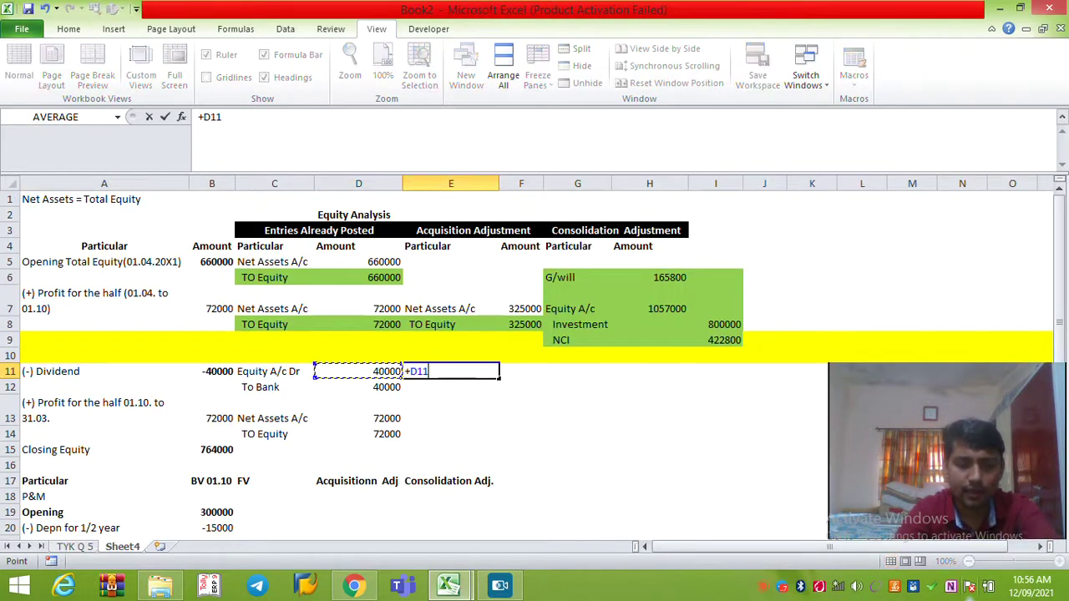
type("*60%")
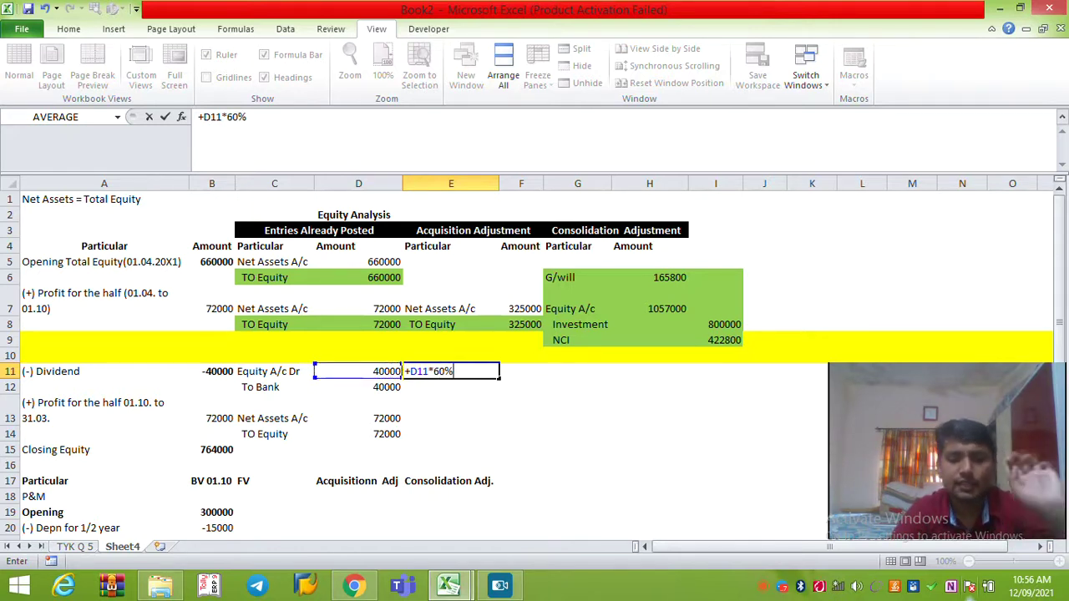
key("Return")
key("Up")
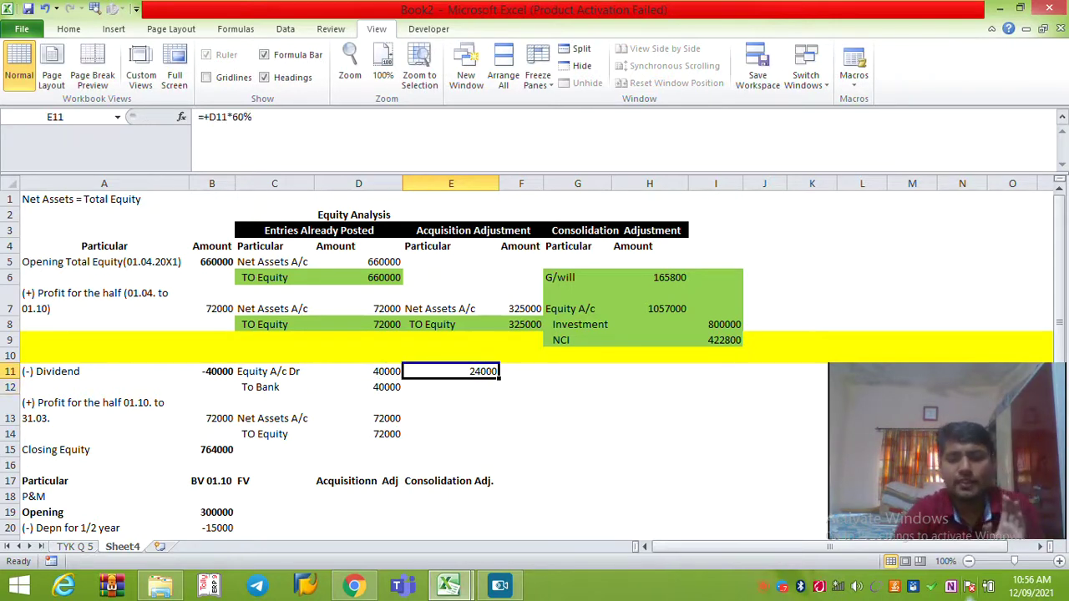
key("Delete")
Enter Bank A/c in J11 with an amount of 24000 beside it in K11.
key("Right")
key("Right")
key("Right")
key("Right")
key("Right")
key("Right")
key("Right")
key("Right")
key("Right")
key("Right")
key("Right")
key("Left")
key("Left")
key("Left")
key("Left")
key("Left")
key("Left")
type("B")
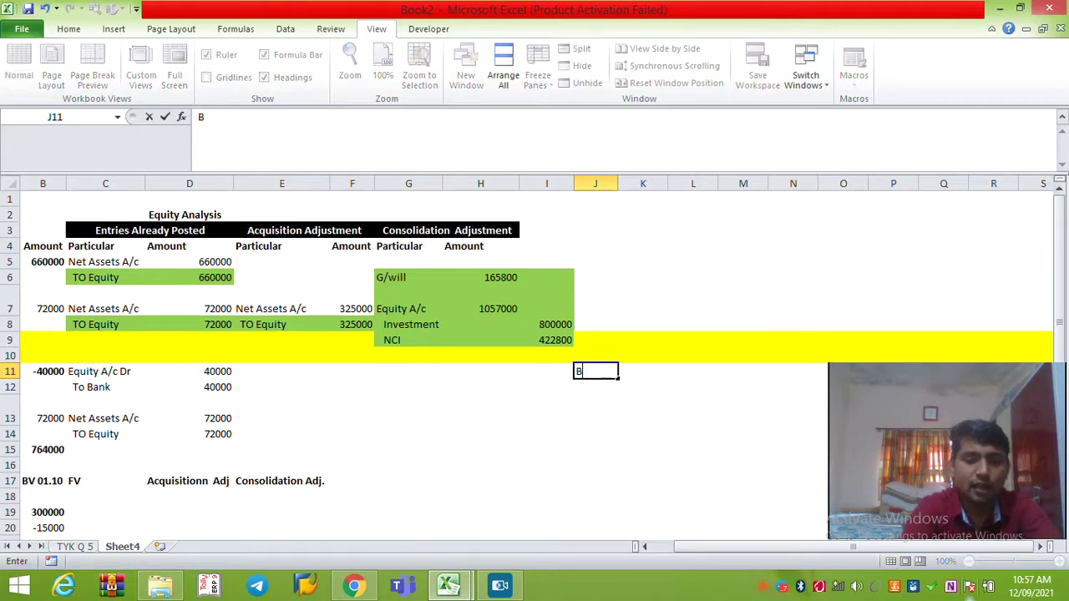
type("ank A/c")
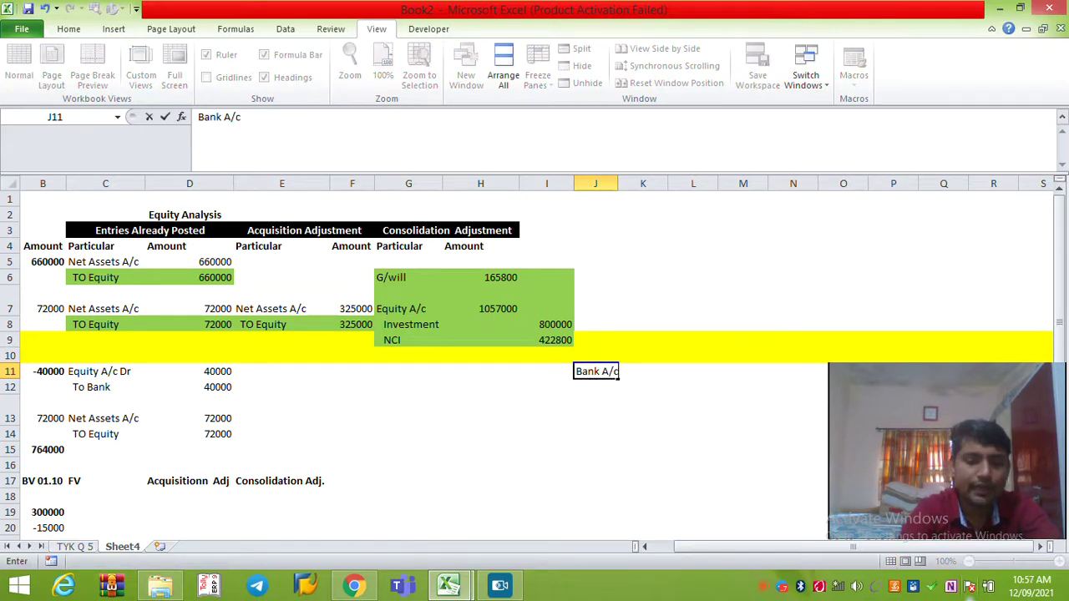
key("Tab")
type("=24000")
key("Return")
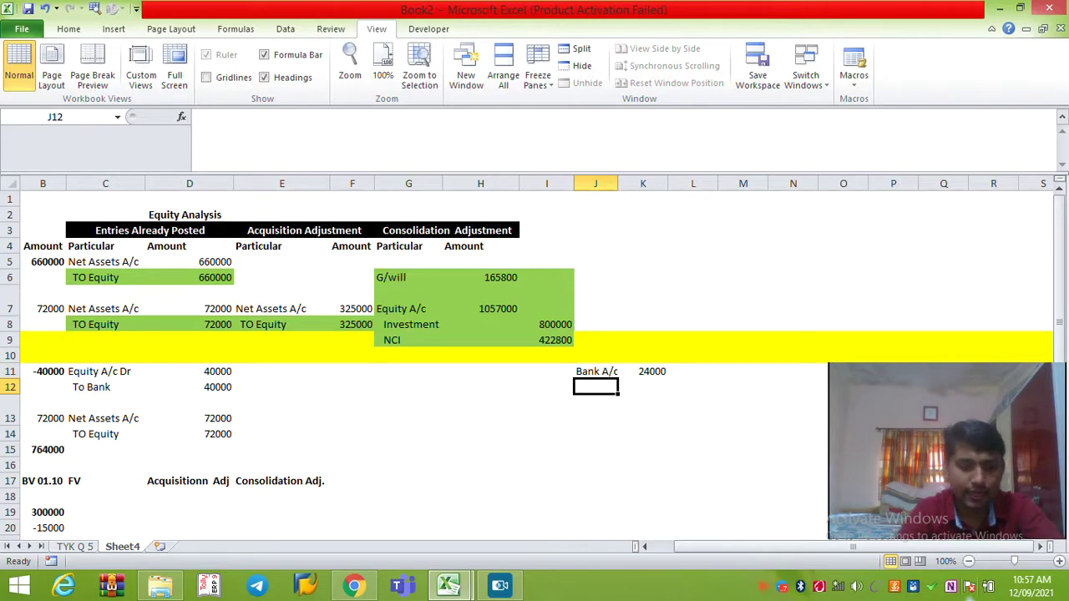
Add the credit line "To Holding Retained Earning" in J12, with its amount in L12 linked to K11.
type("o")
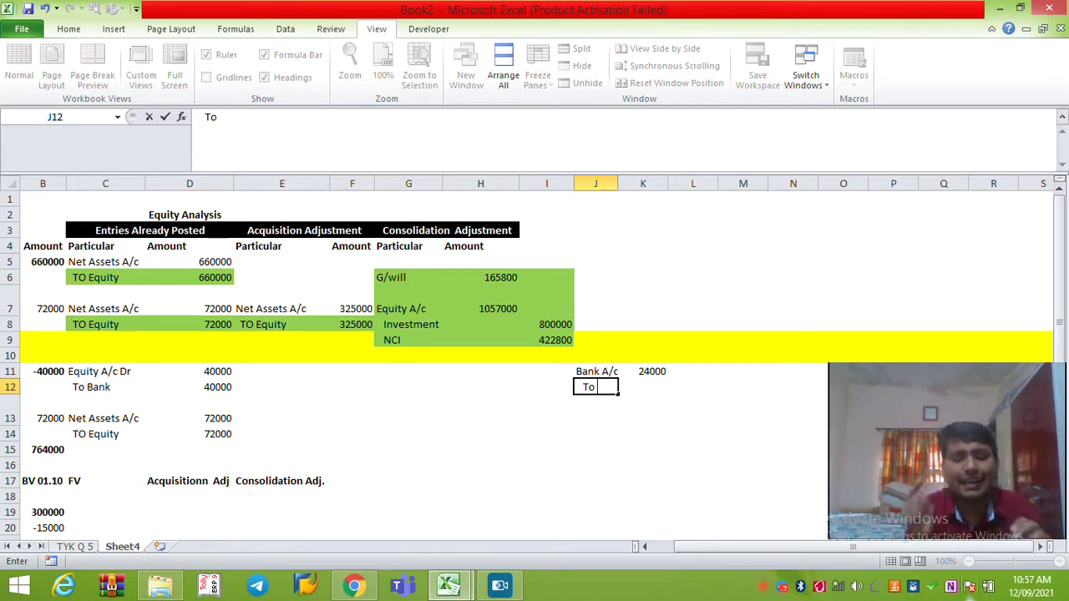
key("Return")
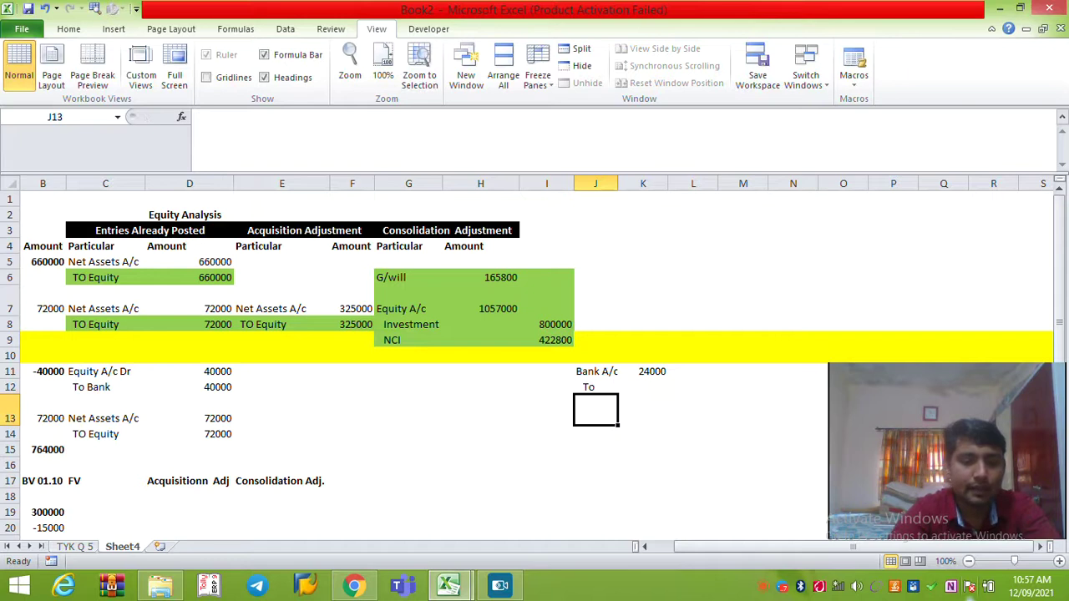
key("ctrl+Page_Up")
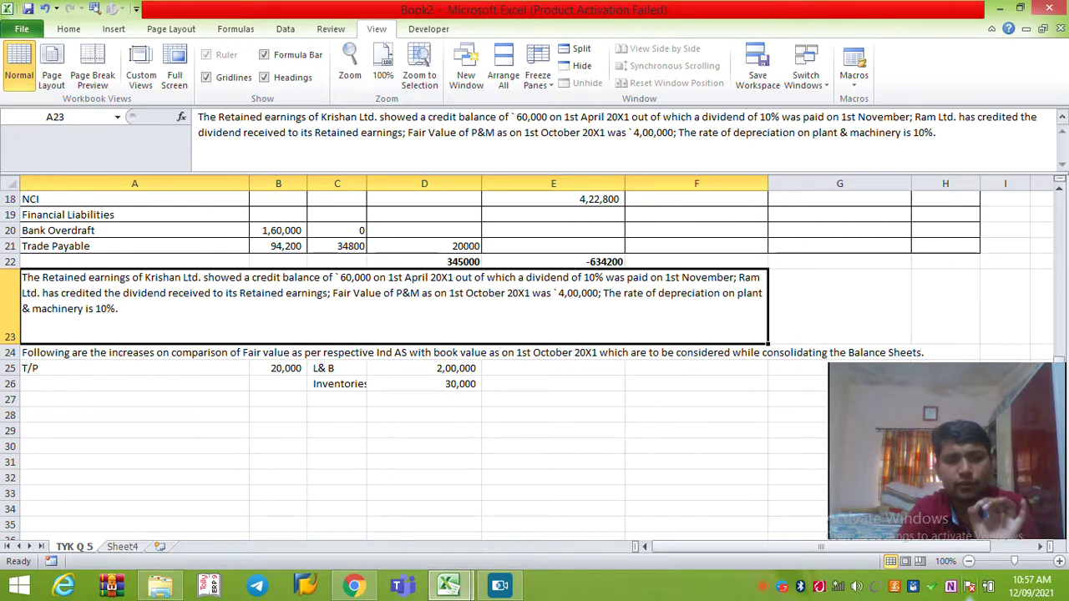
key("ctrl+Page_Down")
type("To Ho")
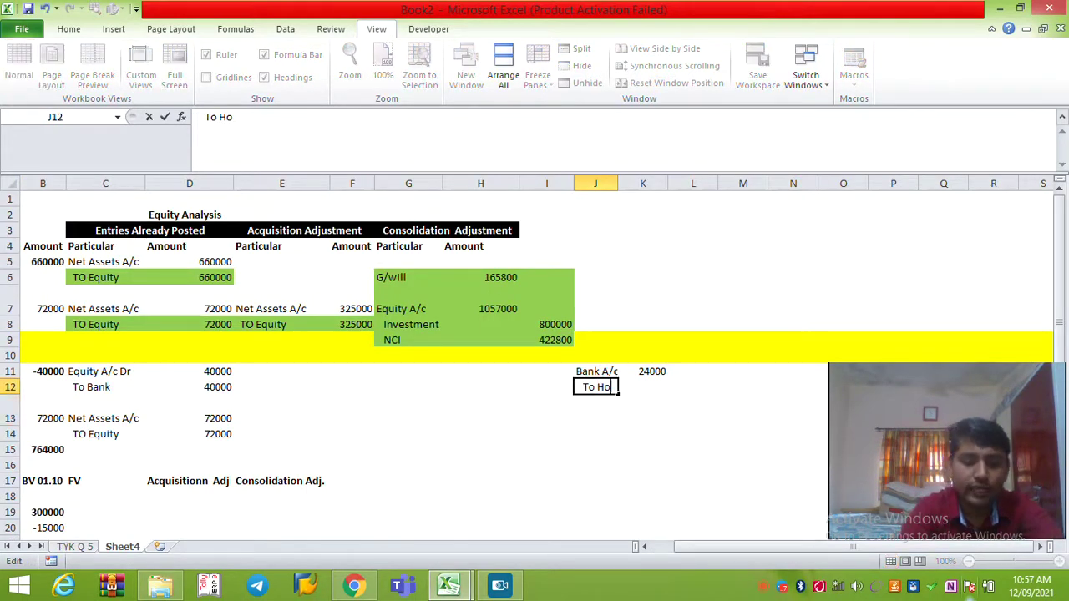
type("lding R")
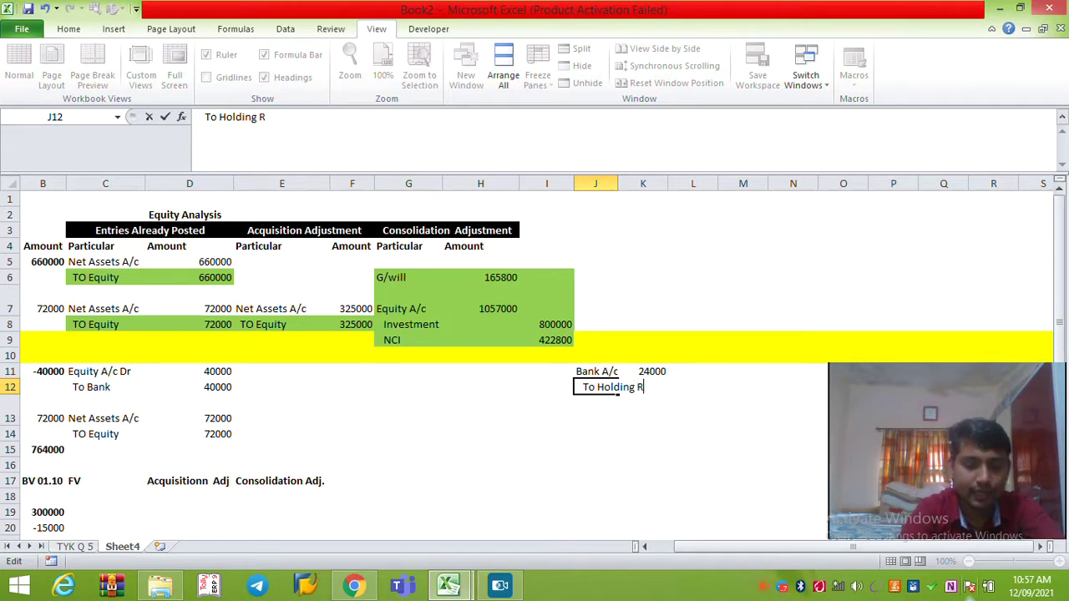
type("etained Earning")
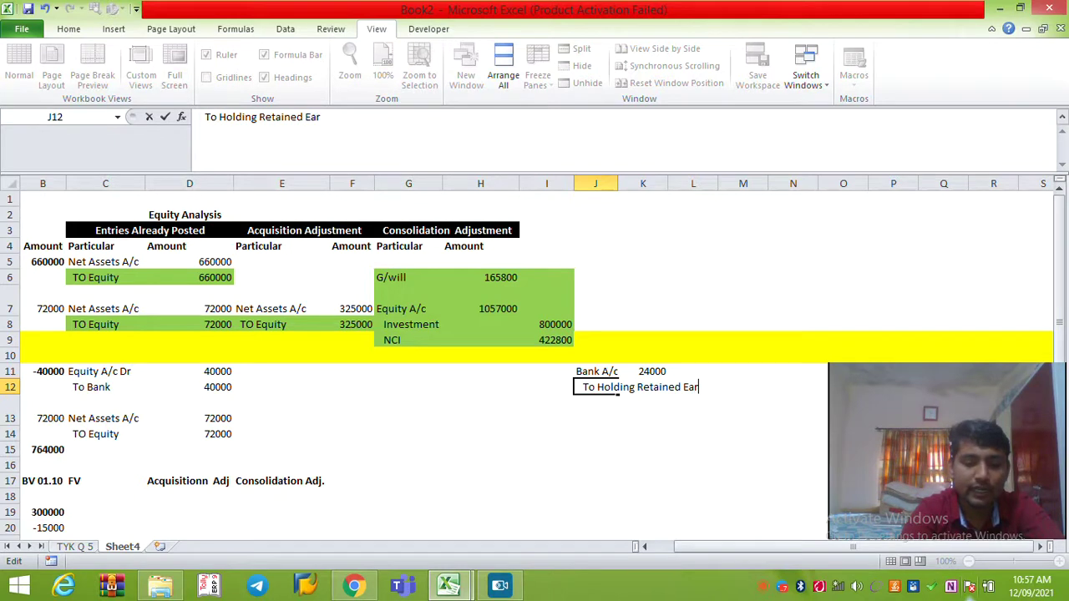
key("Tab")
key("Tab")
type("=")
key("Up")
key("Return")
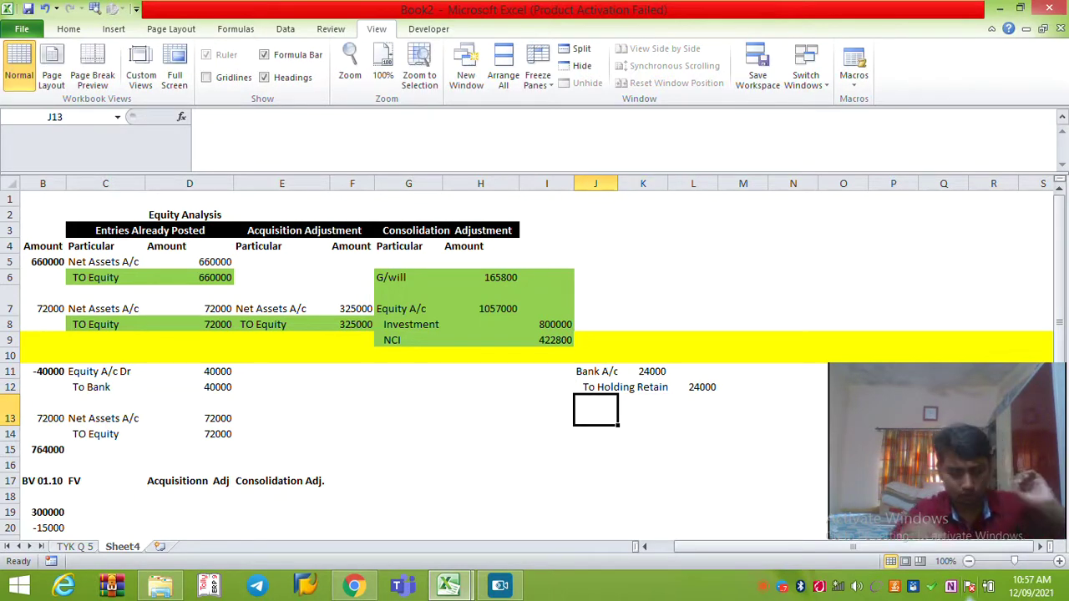
Autofit the widths of columns J to L to the bank and retained earnings entry.
key("Up")
key("Up")
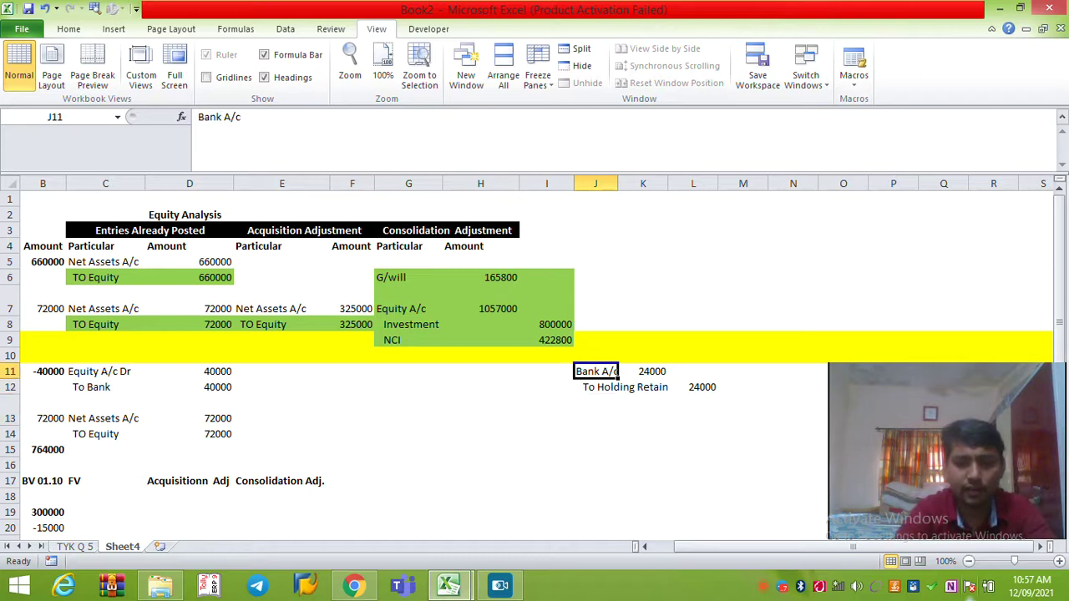
key("shift+Right")
key("shift+Down")
key("shift+Right")
key("alt+o")
key("c")
key("a")
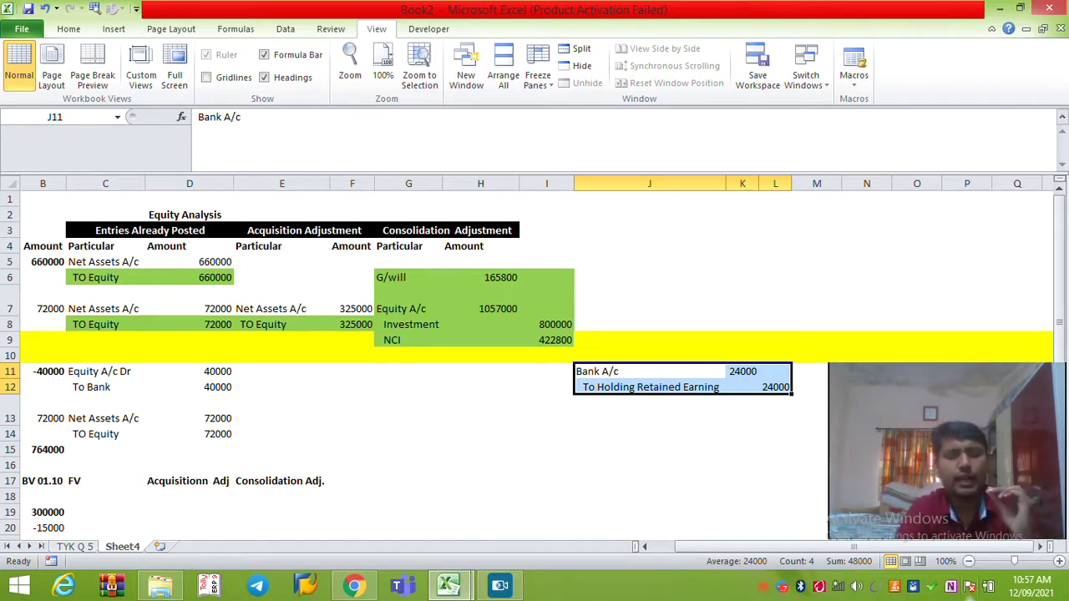
Compare the holding company's bank receipt entry in row 11 with the subsidiary's posted dividend entry.
key("Left")
key("Left")
key("Left")
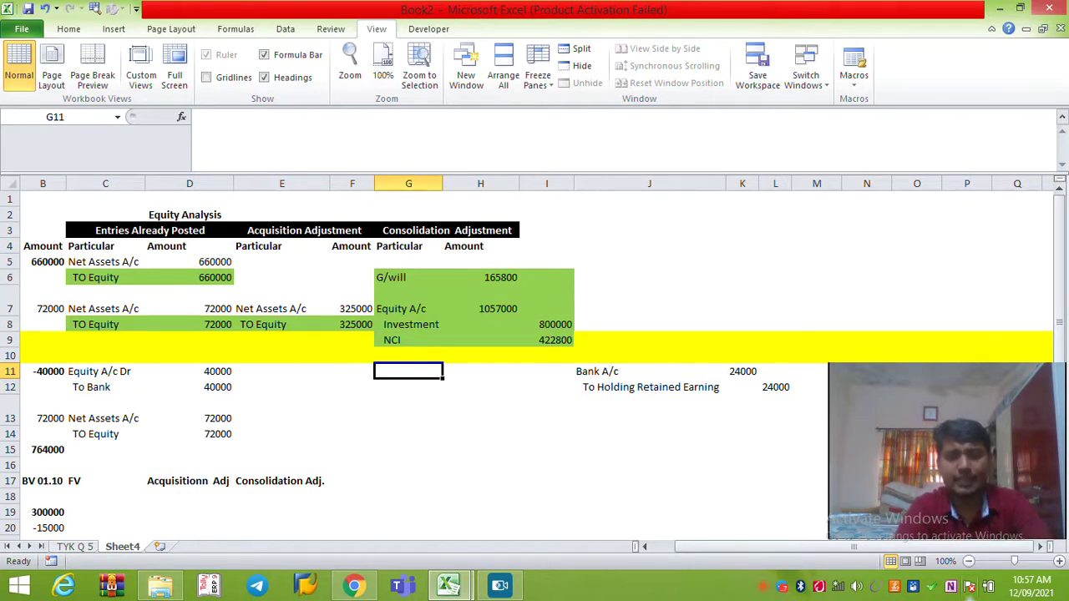
scroll(534, 359, "left", 1)
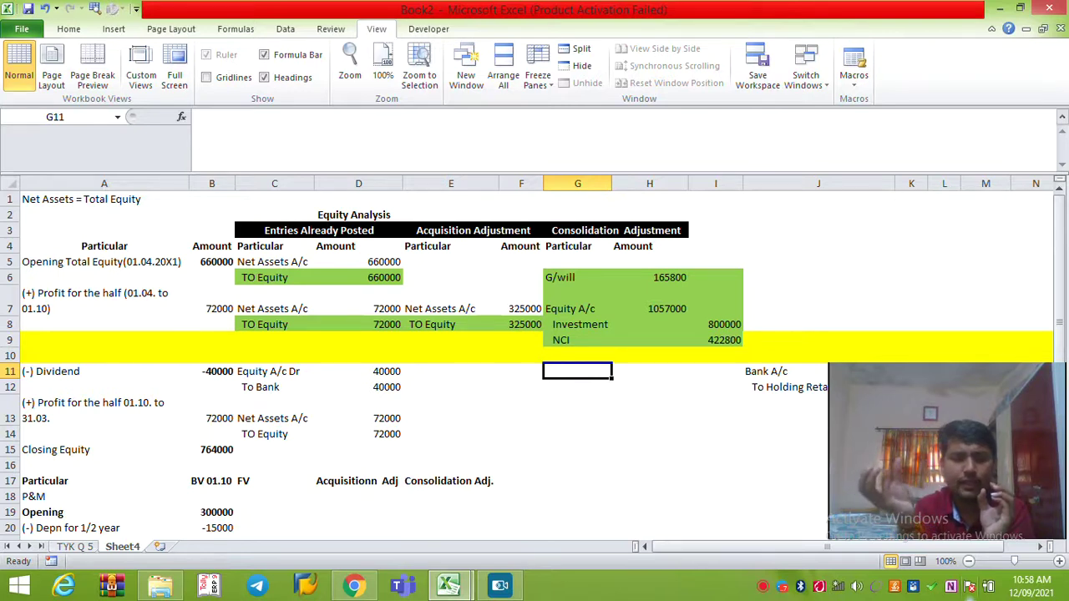
key("Right")
key("Right")
key("Right")
key("Right")
key("Right")
key("Right")
key("Right")
key("Right")
key("Left")
key("Left")
key("Left")
key("Left")
key("Left")
key("Left")
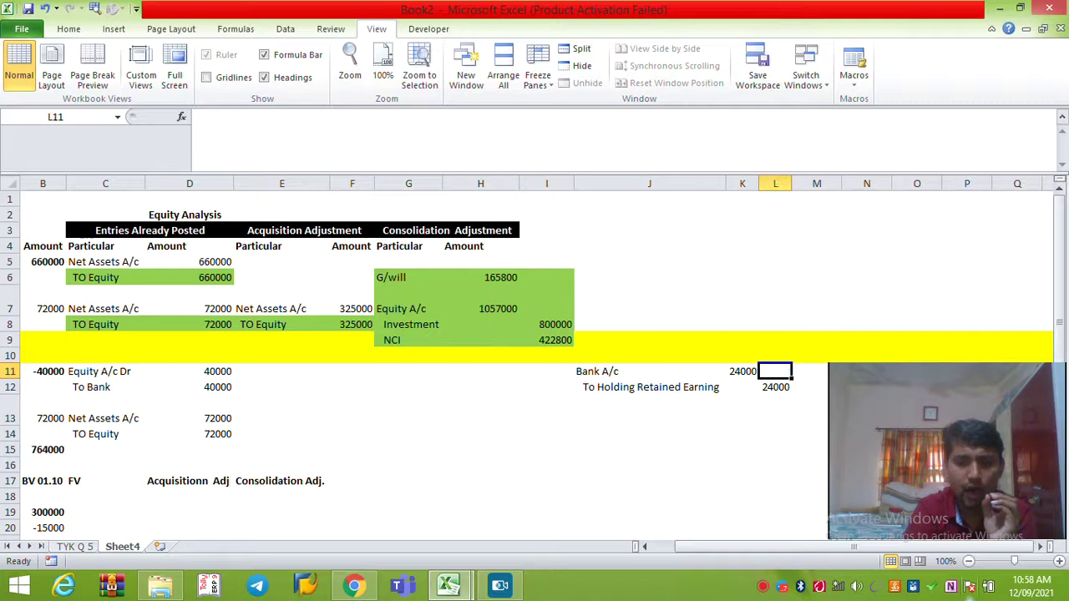
key("Left")
key("Left")
key("Left")
key("Left")
key("Left")
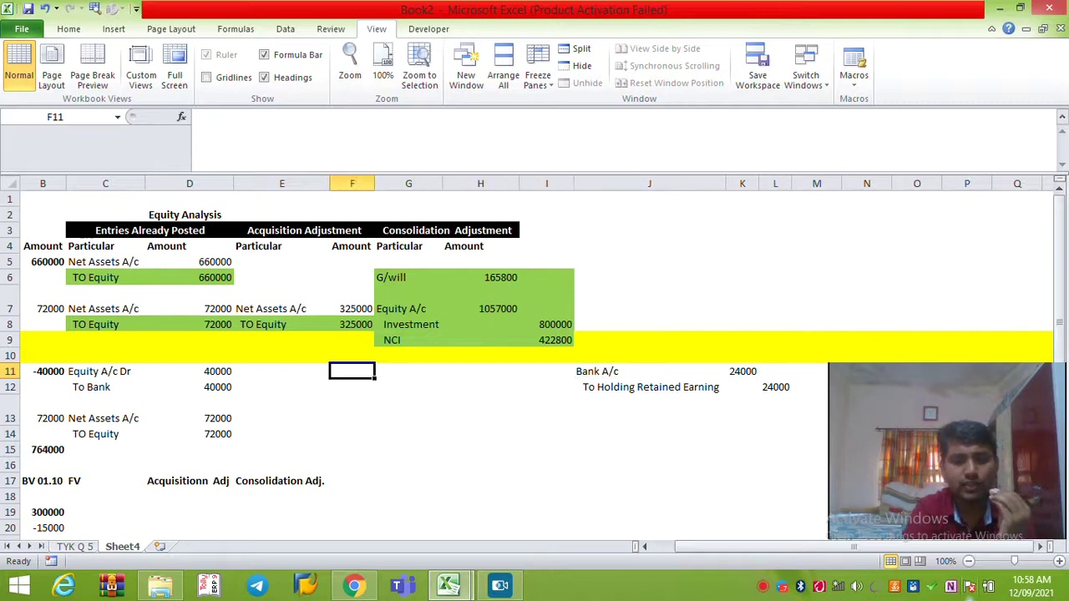
key("Left")
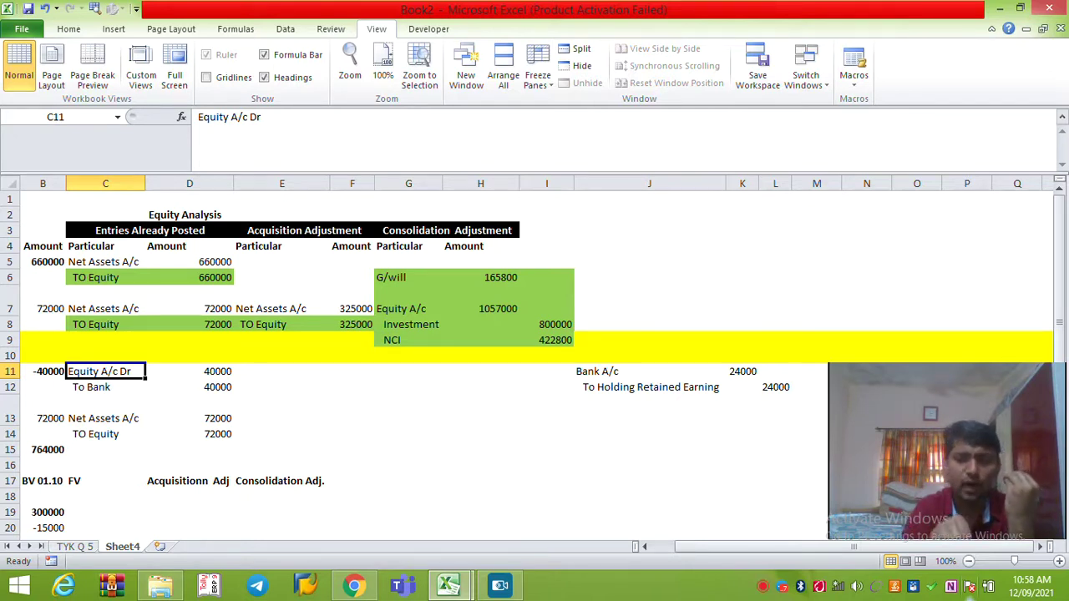
Enter Holding Equity A/c in G11 under Consolidation Adjustment, with an amount of 24000 beside it in H11.
key("Right")
key("Right")
key("Right")
key("Right")
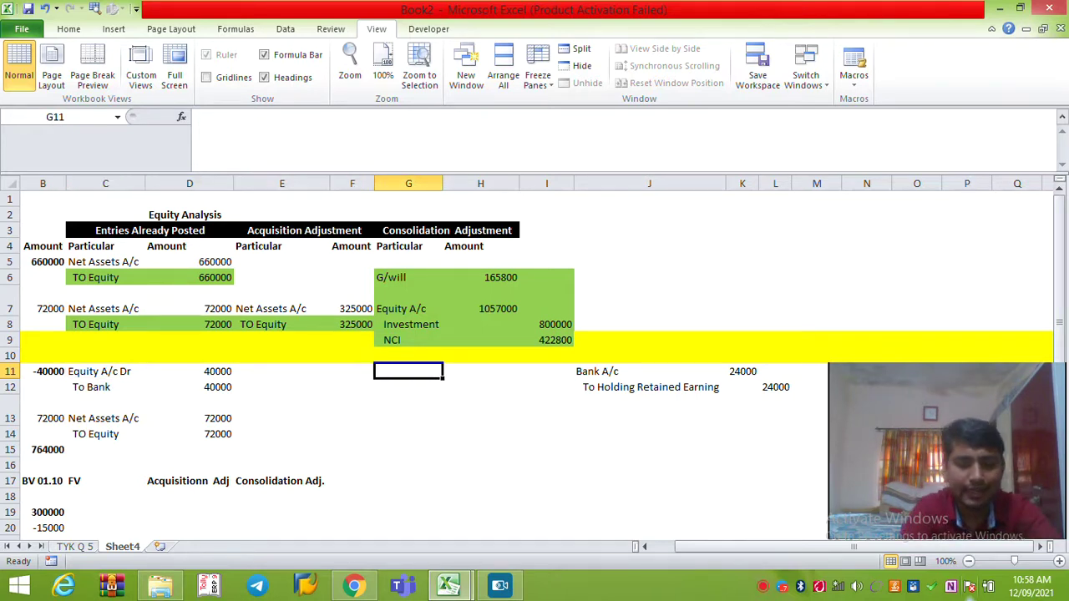
type("Holding")
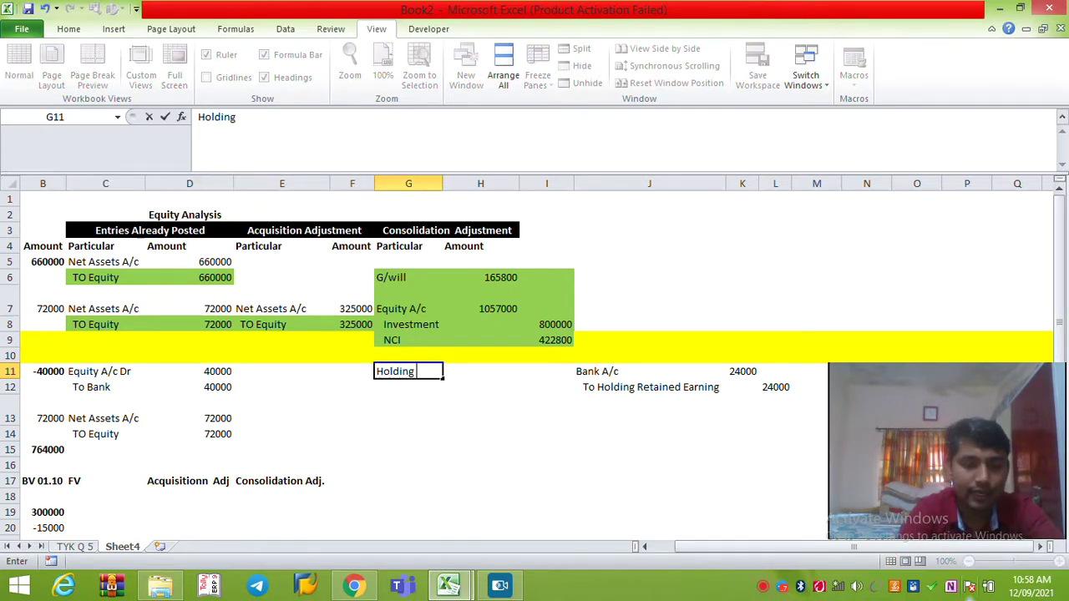
type(" Equity")
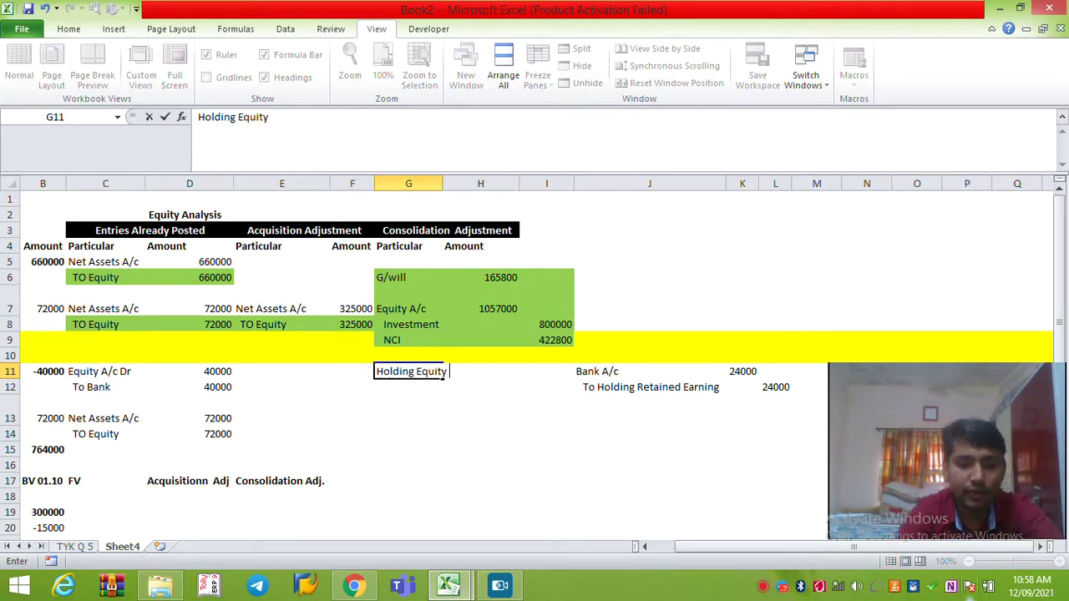
type(" A/c")
key("Right")
type("=24000")
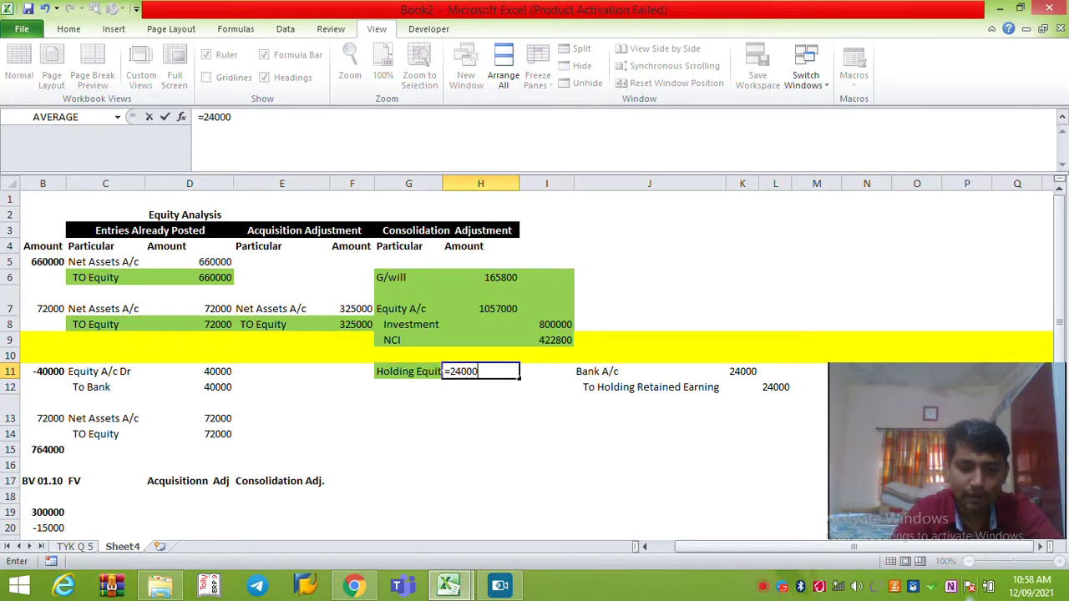
key("Return")
key("Up")
key("F2")
key("Escape")
Examine the holding company's "To Holding Retained Earning" credit line across J12 to L12.
key("Right")
key("Right")
key("Right")
key("Down")
key("Right")
key("Left")
key("shift+Right")
key("shift+Right")
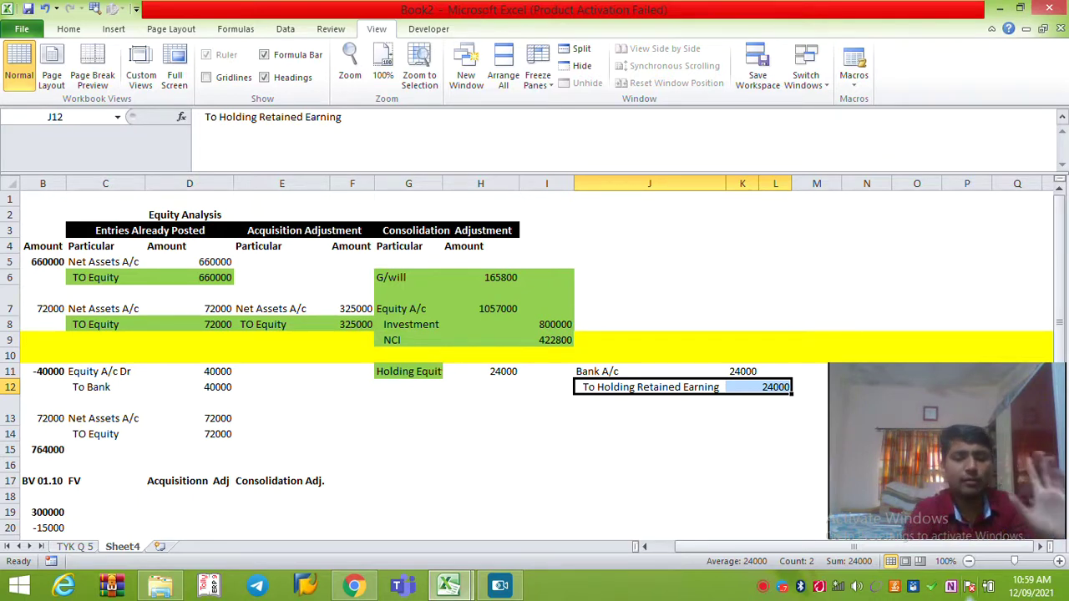
Insert a blank row above row 13, making room between the dividend entry and the next net assets entry.
key("Left")
key("Left")
key("Left")
key("Down")
type("To")
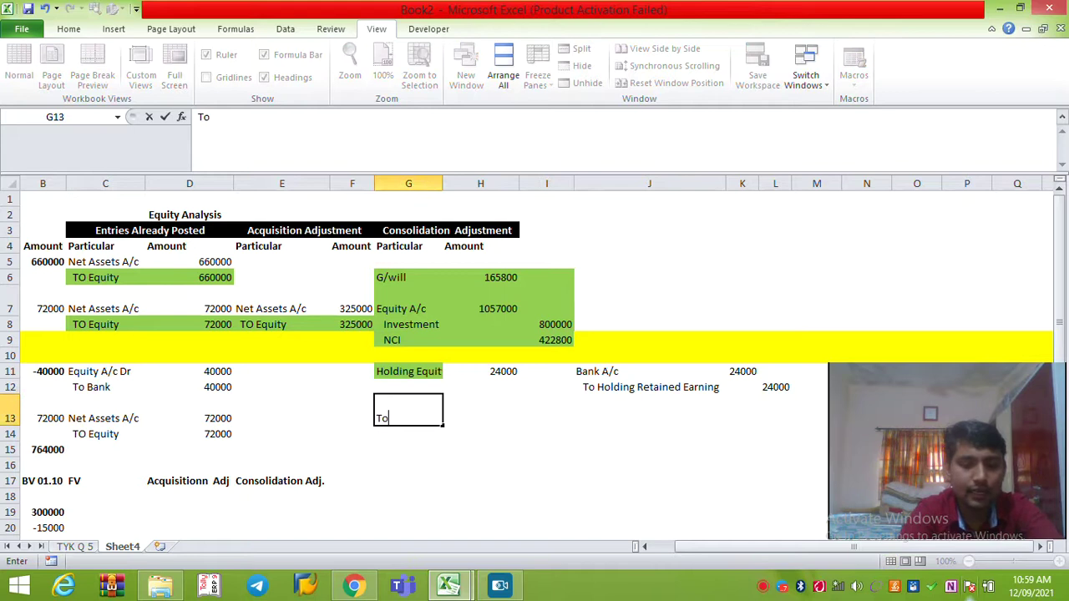
key("Escape")
key("Left")
key("shift+space")
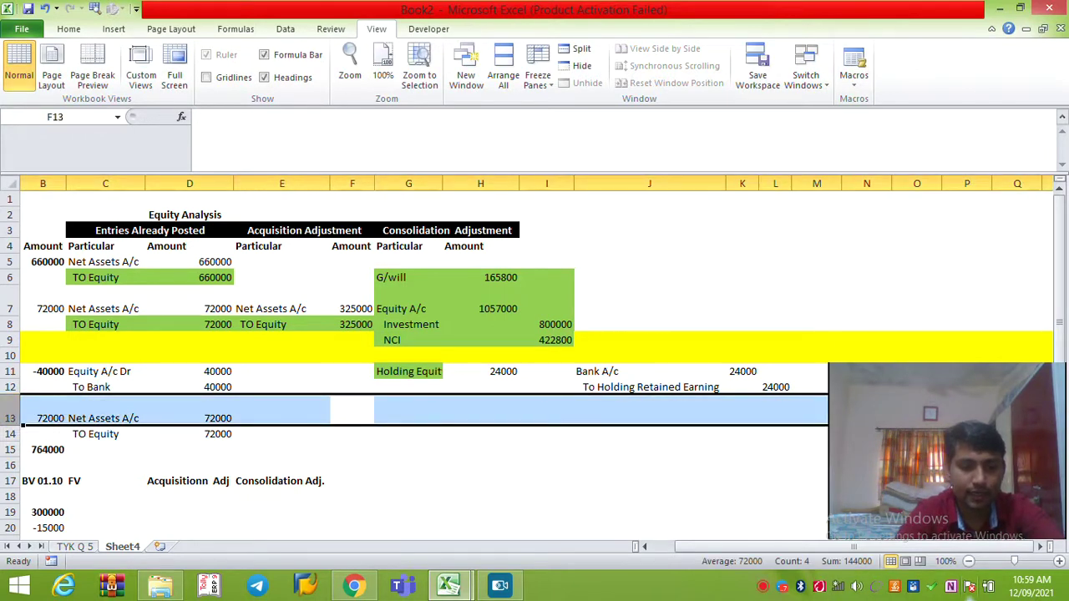
key("ctrl+shift+equal")
Add the credit line "To Equity" in G13, with its amount in I13 linked to the posted dividend in D11.
key("Right")
type("T")
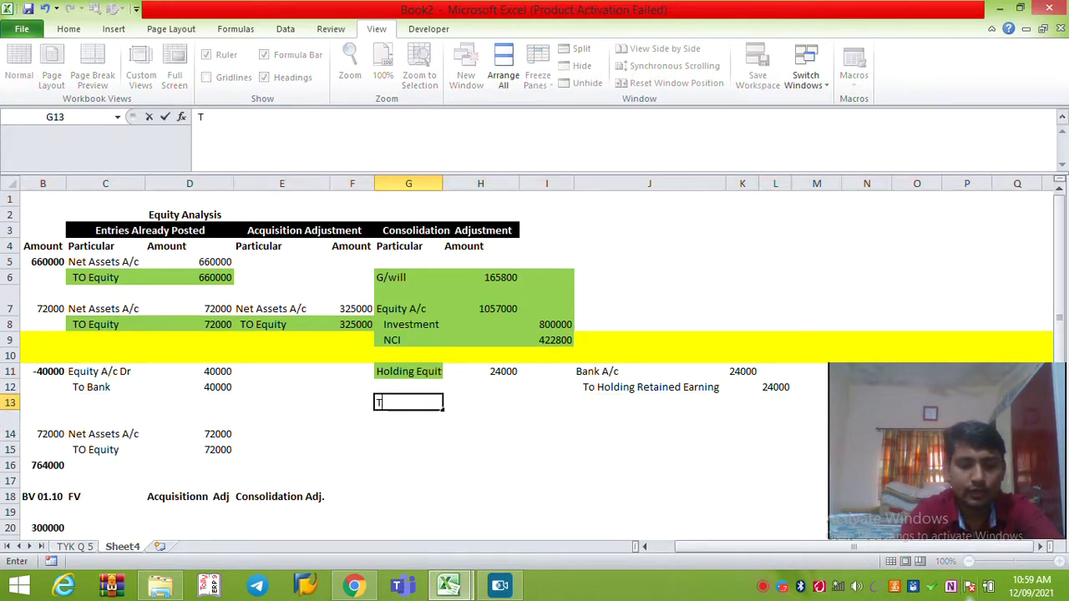
type("o Equity")
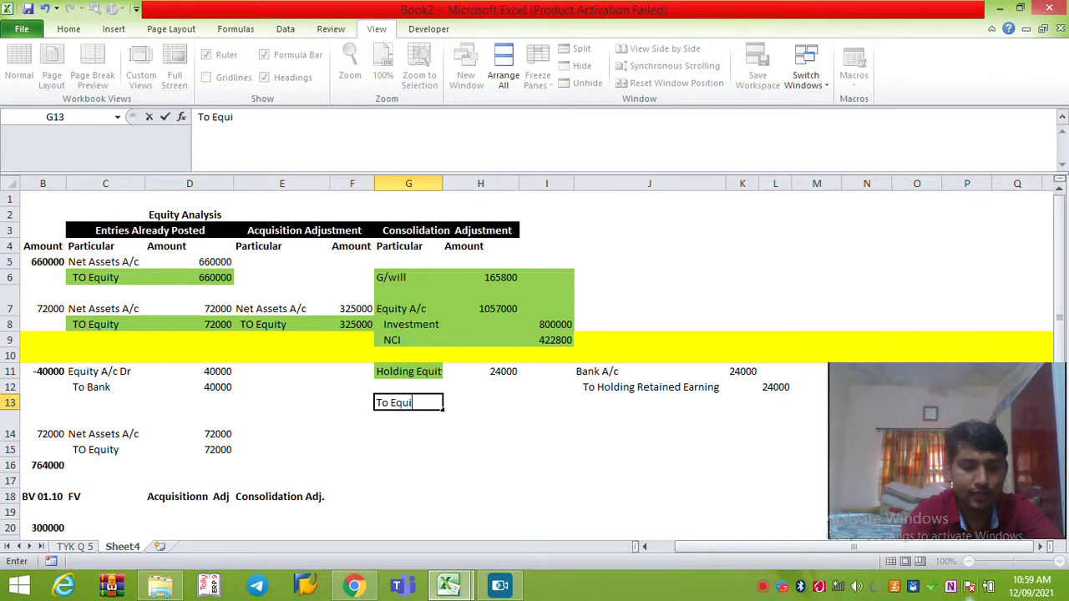
key("Right")
key("Right")
type("=")
key("Left")
key("Left")
key("Up")
key("Up")
key("Left")
key("Left")
key("Left")
key("Return")
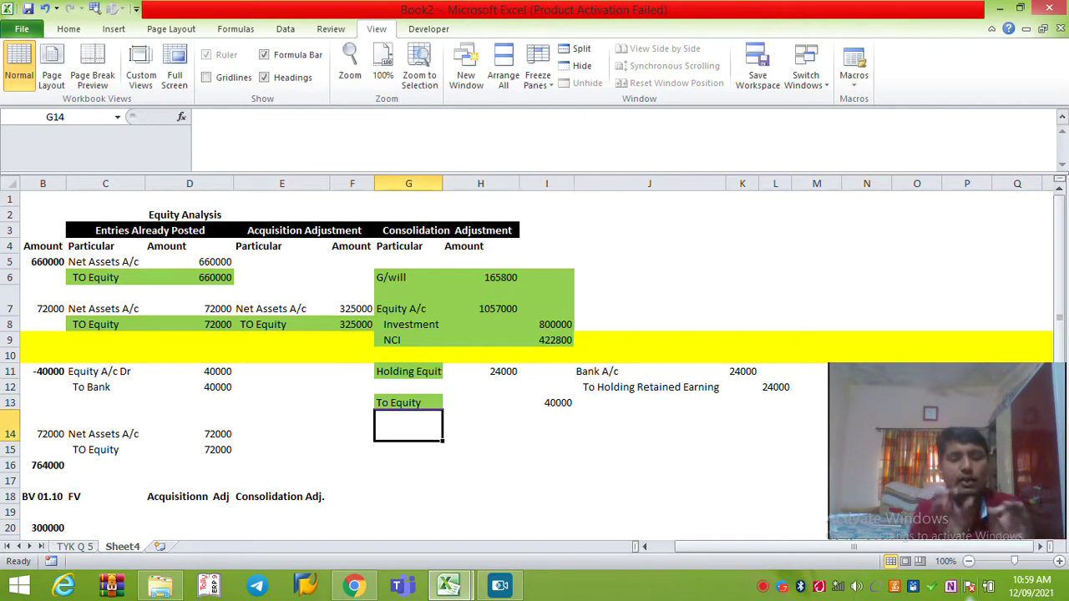
Add an NCI debit line in G12 with an amount of 16000 in H12.
key("Up")
key("Up")
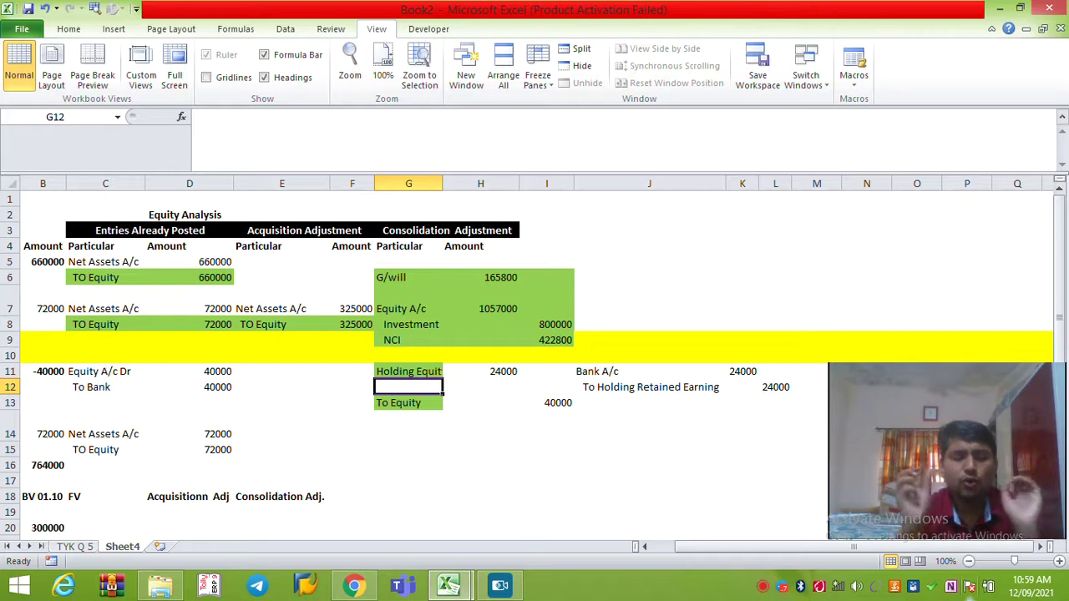
type("NCI")
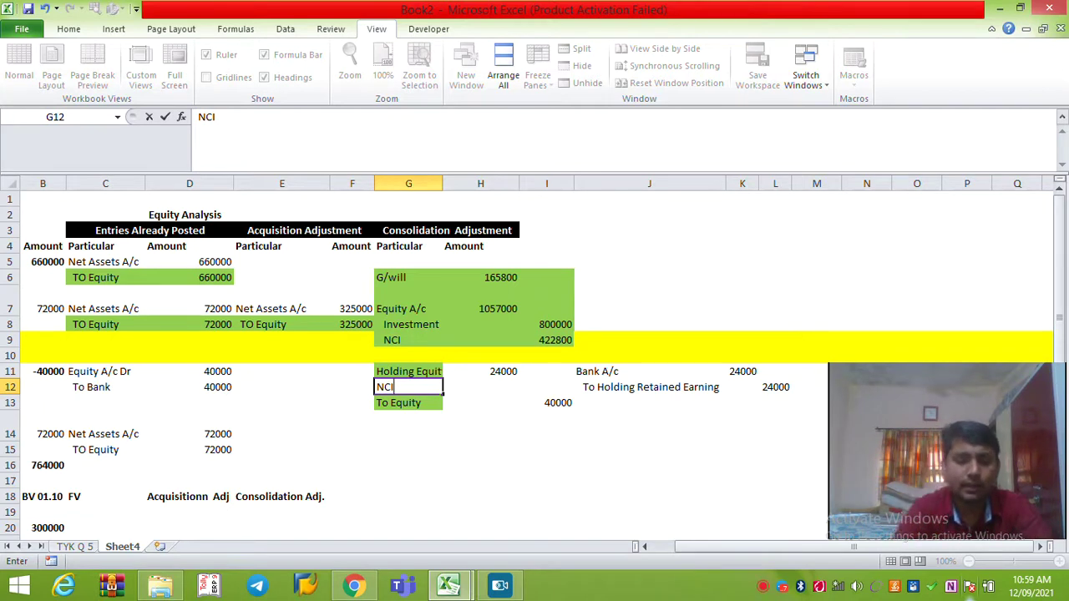
key("Tab")
type("16000")
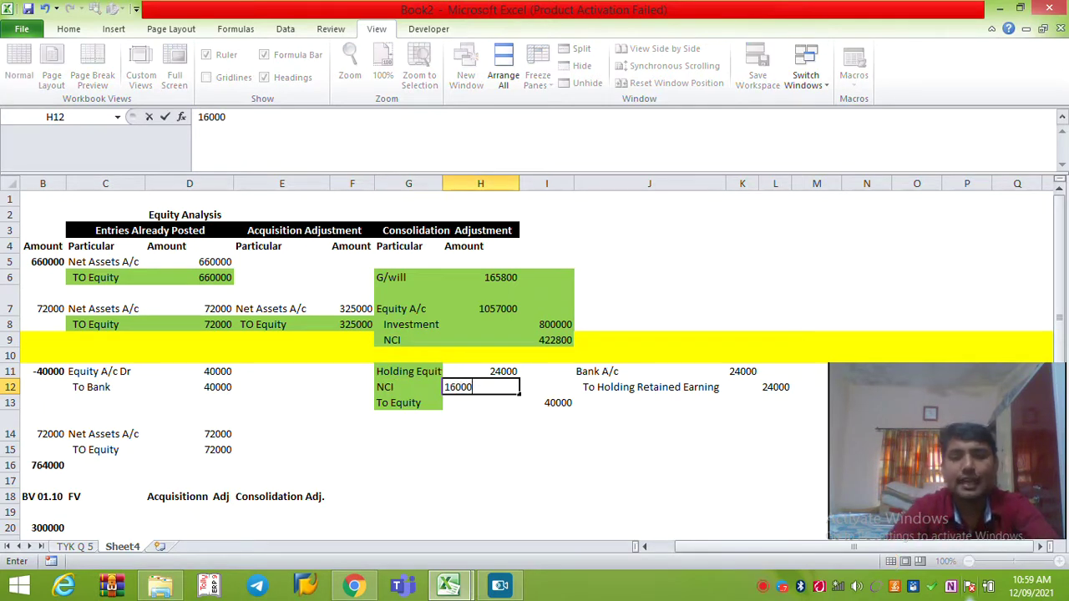
key("Return")
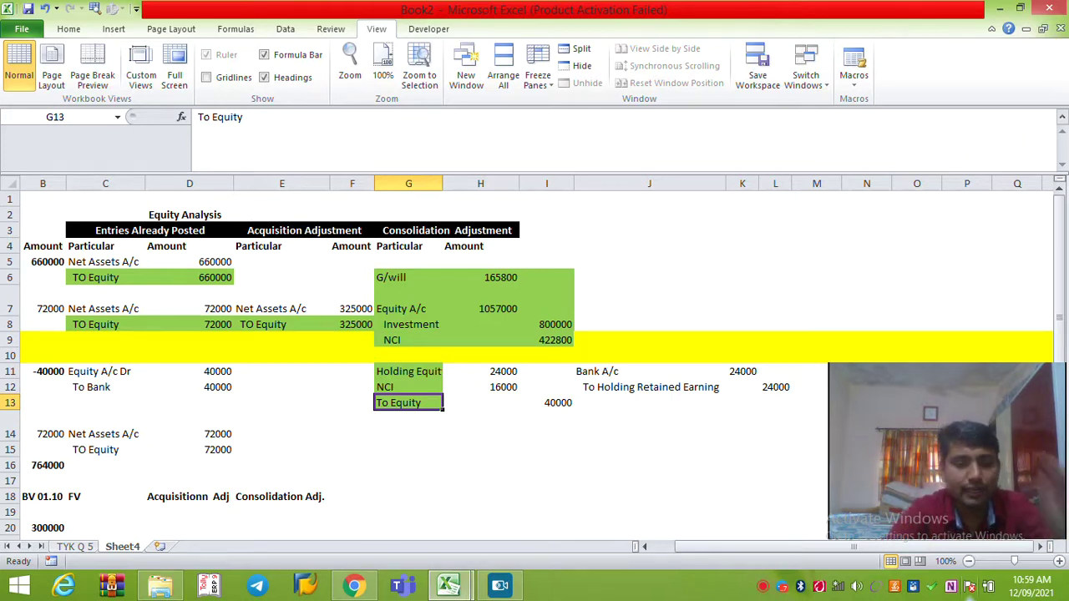
Review the Consolidation Adjustment 1 figure for retained earnings and its neighbouring cells on the TYK Q 5 sheet.
key("ctrl+Page_Up")
key("Up")
key("Up")
key("Up")
key("Up")
key("Up")
key("Up")
key("Up")
key("Up")
key("Up")
key("Up")
key("Up")
key("Up")
key("Up")
key("Up")
key("Up")
key("Up")
key("Down")
key("Down")
key("Down")
key("Down")
key("Down")
key("Down")
key("Down")
key("Down")
key("Down")
left_click(623, 359)
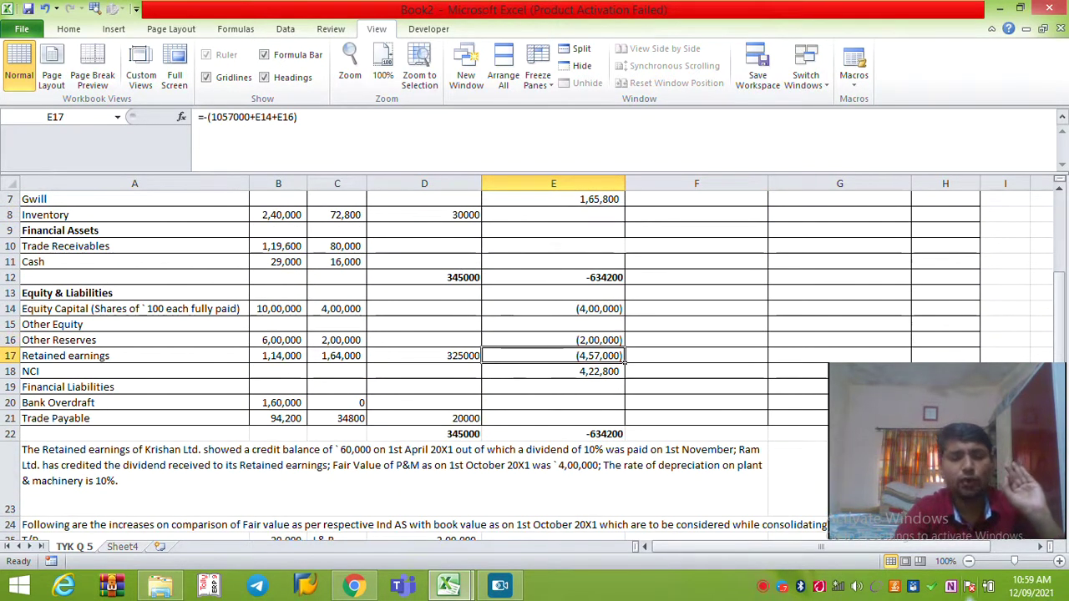
key("Left")
key("Right")
key("Left")
key("Right")
key("Right")
key("Left")
key("Left")
key("Left")
Enter 40000 for Retained earnings in the Consolidation Adjustment 2 column, cell F17.
key("Up")
key("Up")
key("Up")
key("Up")
key("Up")
key("Up")
key("Up")
key("Up")
key("Up")
key("Up")
key("Up")
key("Up")
key("Up")
key("Up")
key("Up")
key("Up")
key("Down")
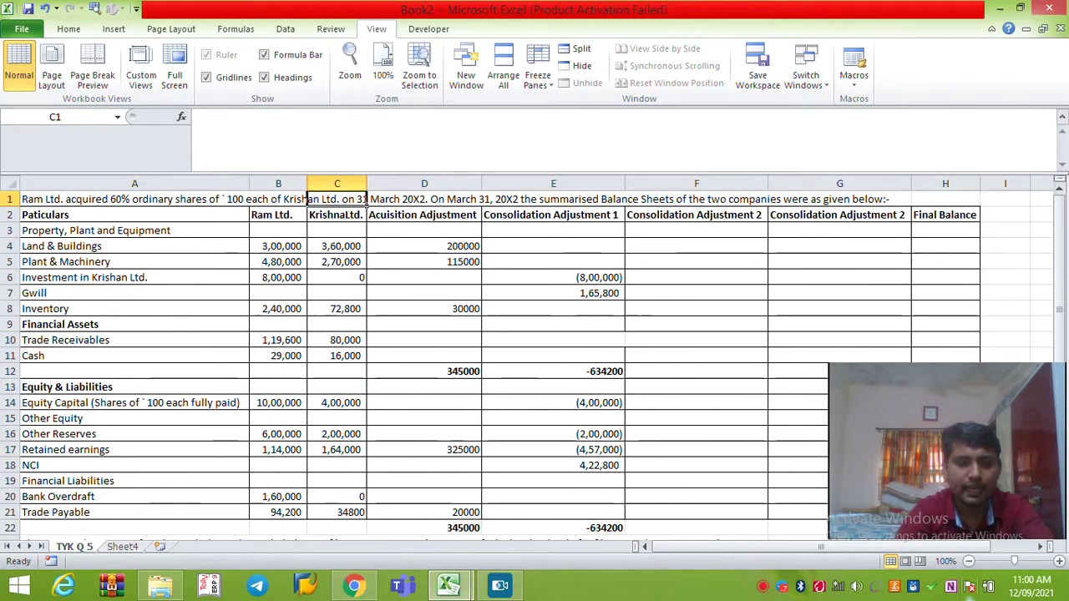
key("Down")
key("Down")
key("Down")
key("Down")
key("Down")
key("Down")
key("Down")
key("Down")
key("Down")
key("Down")
key("Down")
key("Down")
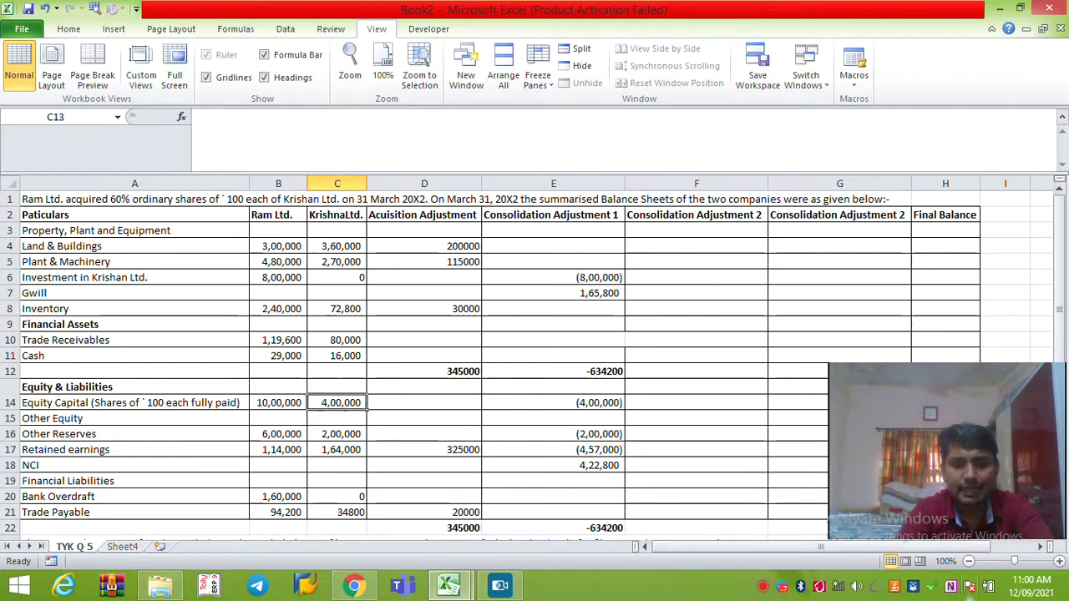
left_click(696, 449)
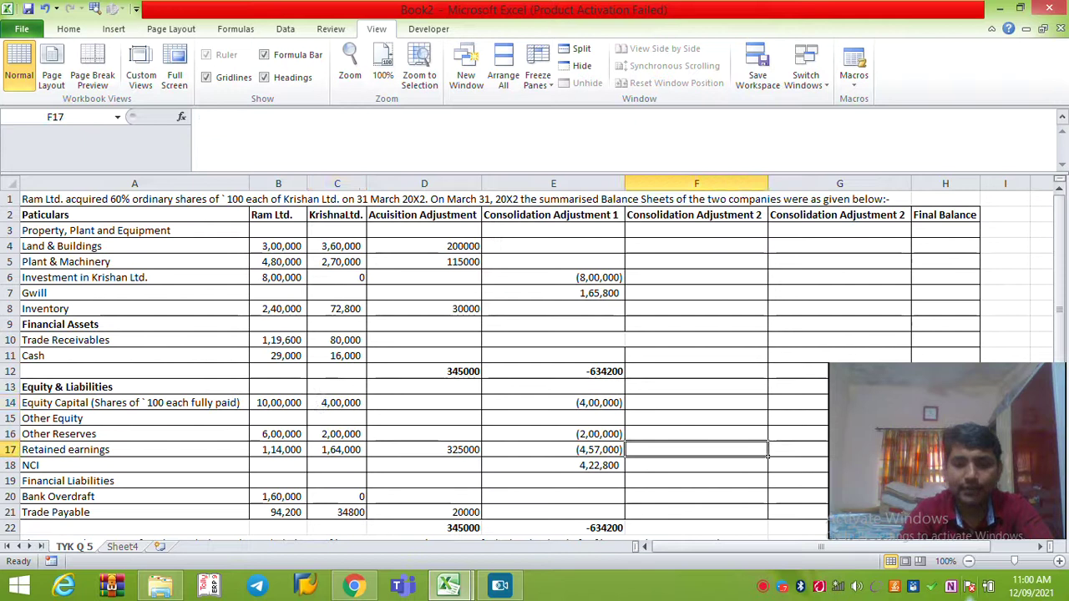
type("40000")
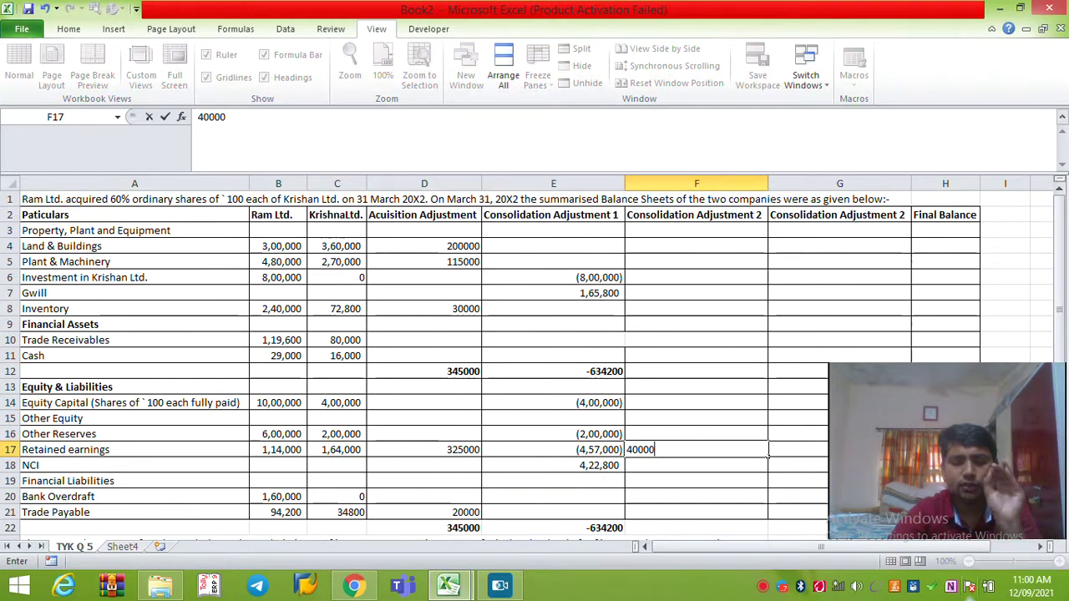
key("Return")
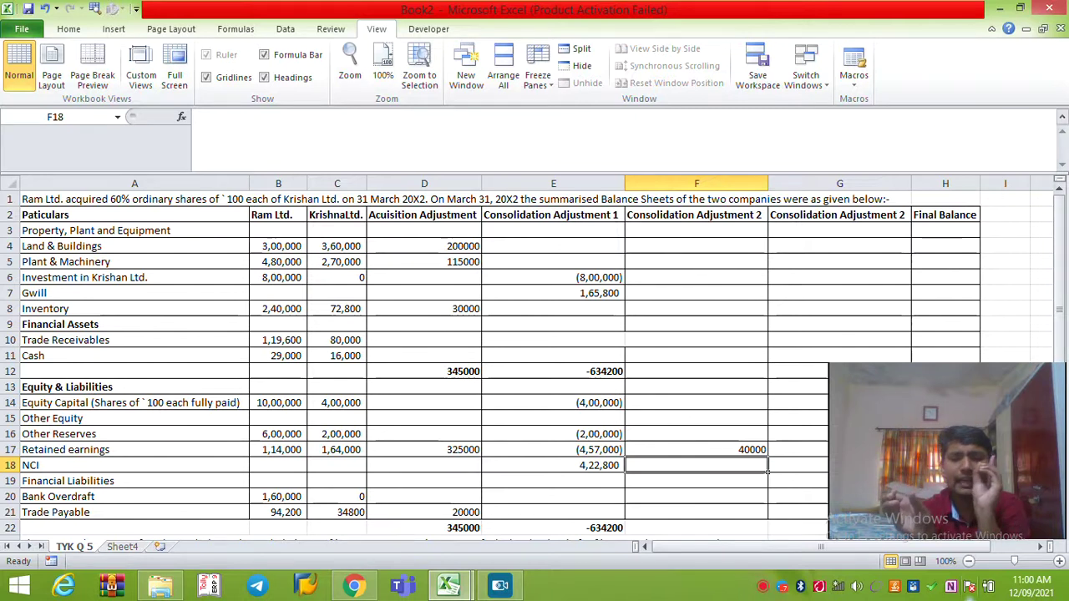
Fill Ram Ltd.'s retained earnings cell B17 with green.
key("Up")
key("shift+space")
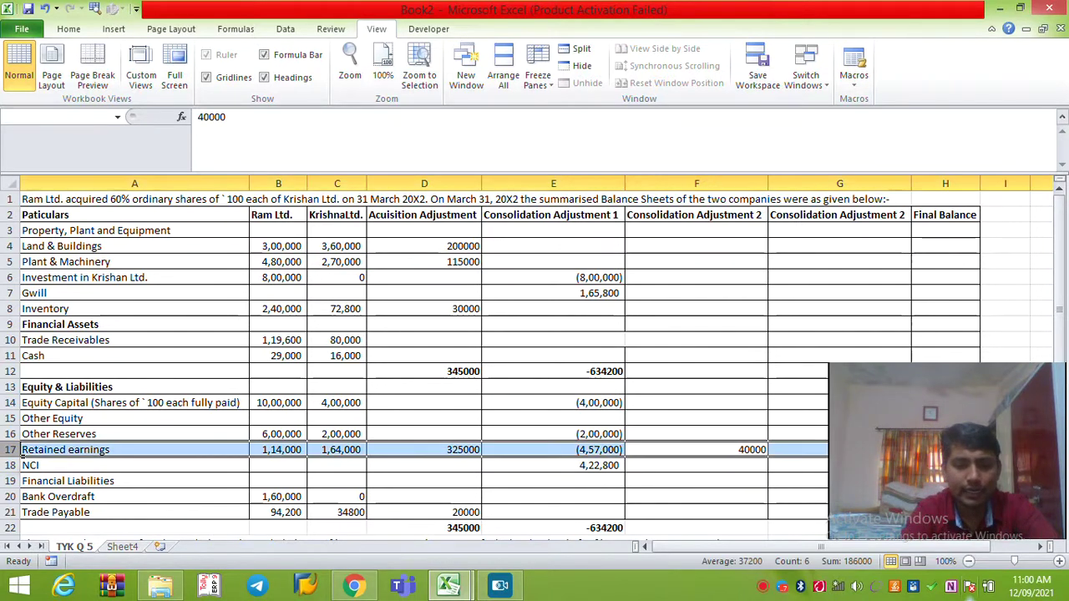
key("Left")
key("Left")
key("Left")
key("Left")
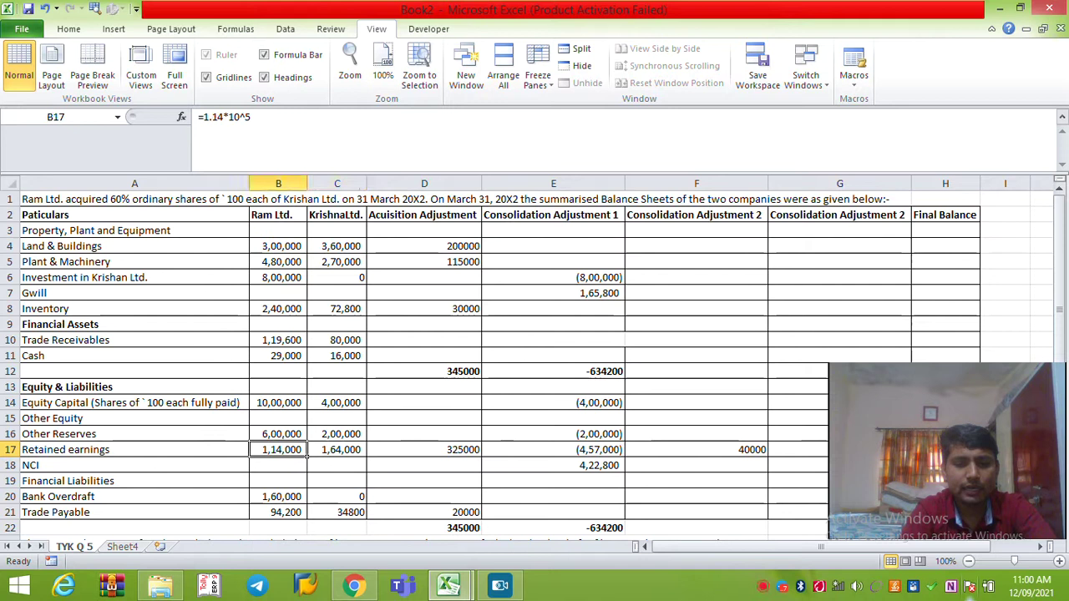
left_click(60, 28)
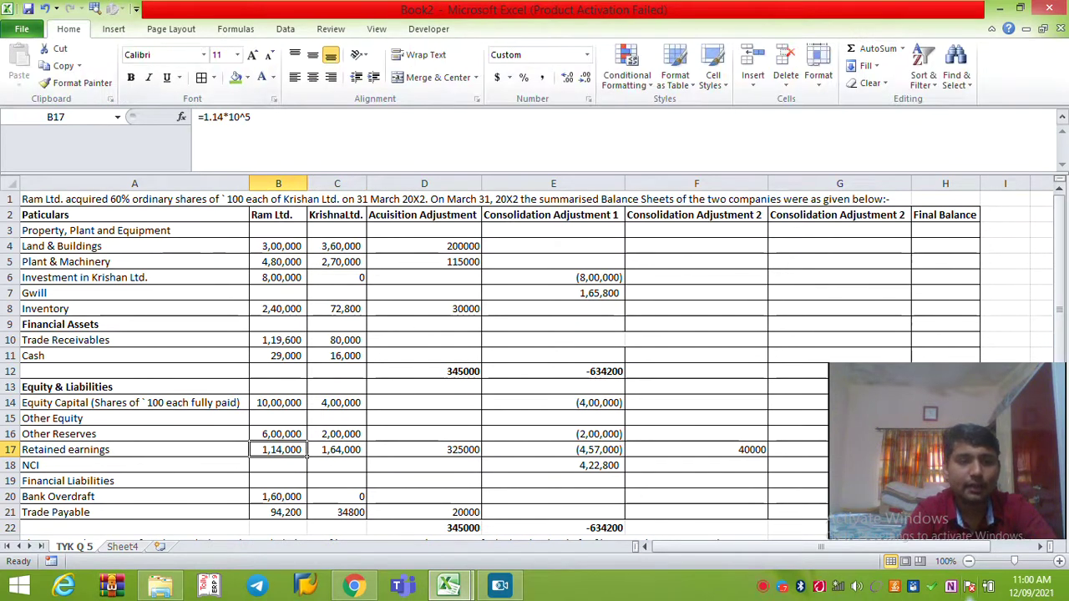
left_click(236, 77)
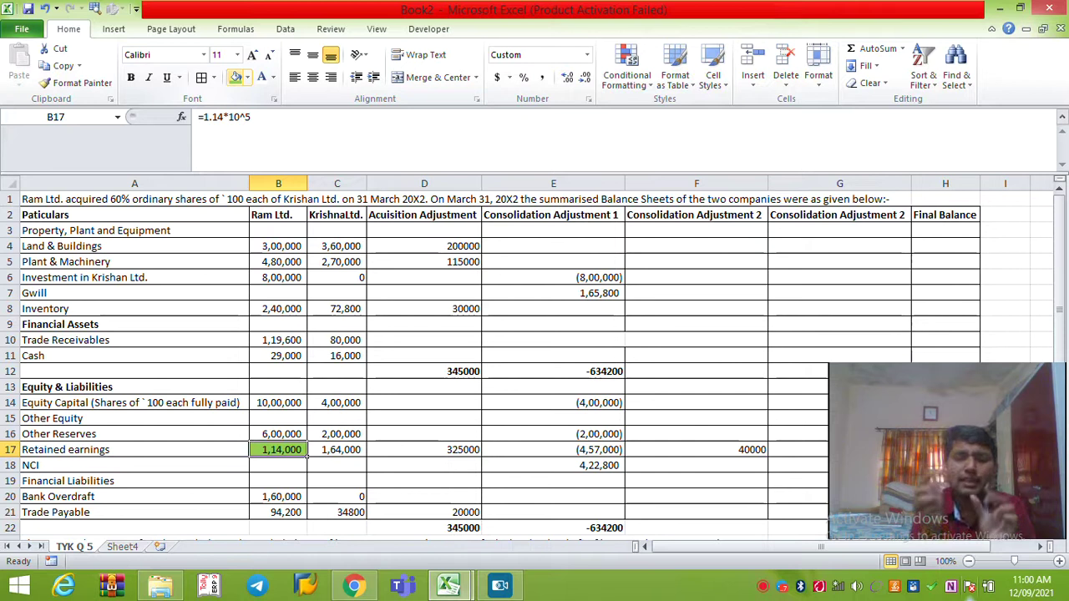
key("Right")
key("Right")
key("Right")
key("Right")
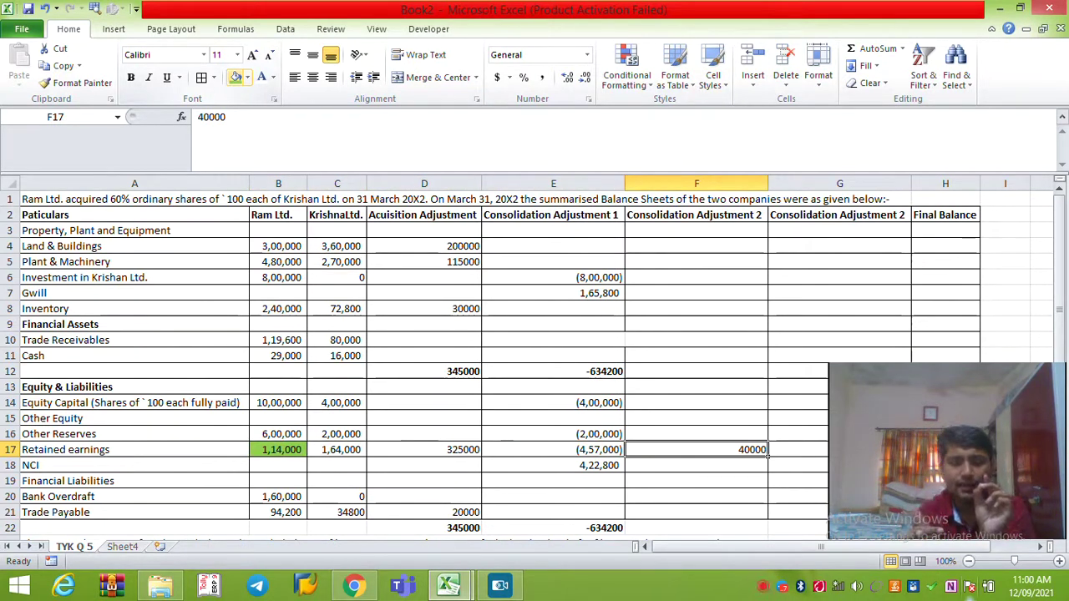
key("shift+space")
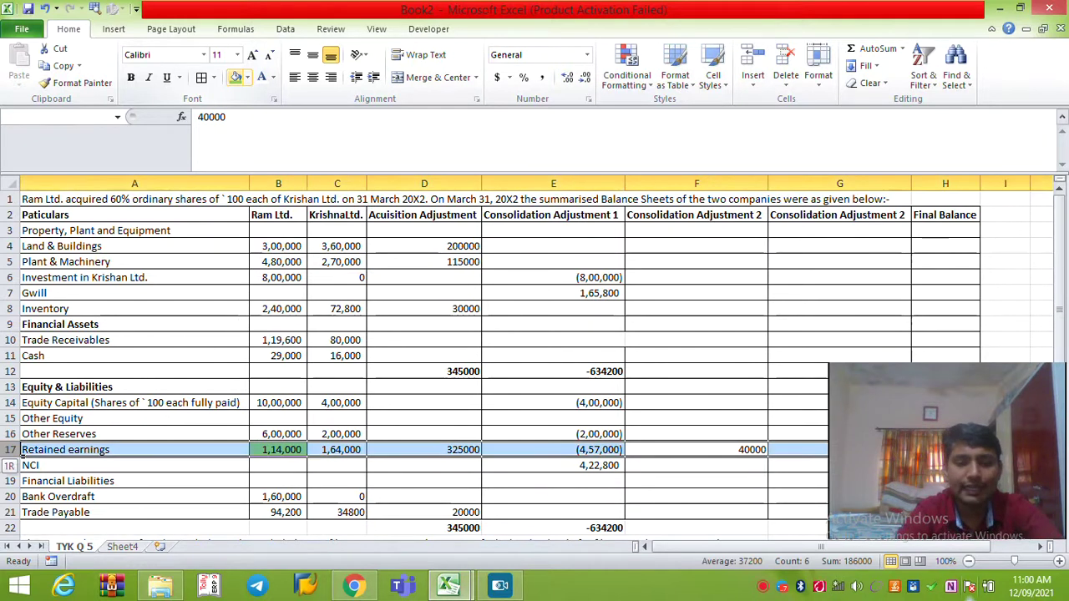
key("ctrl+shift+plus")
key("Down")
key("Down")
key("Up")
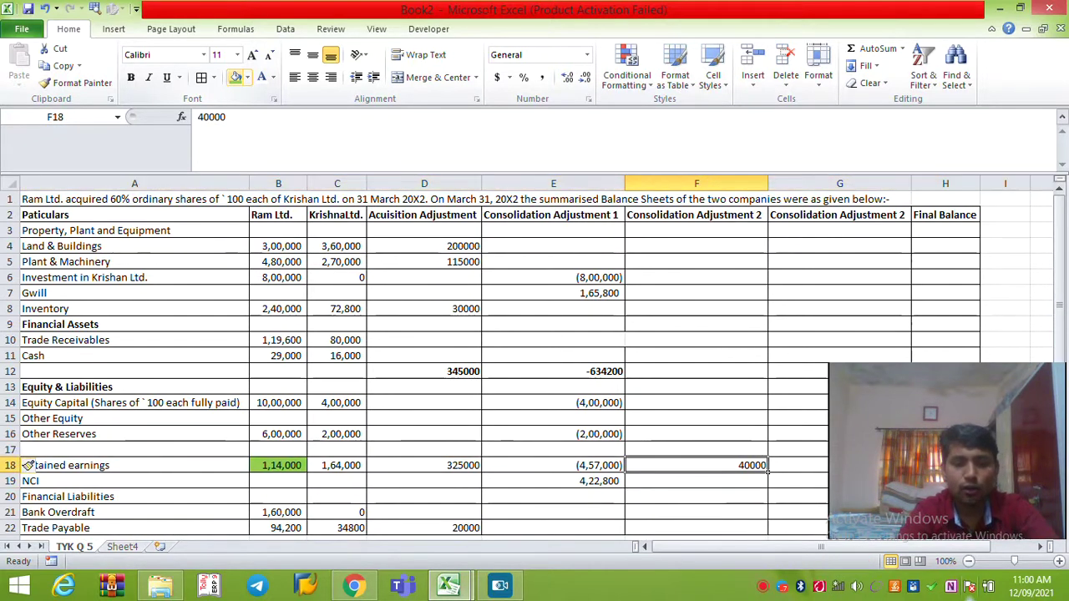
key("ctrl+z")
Insert a row between Retained earnings and NCI and label it "Consolidaten Equity" in A18.
left_click(9, 470)
key("ctrl+shift+plus")
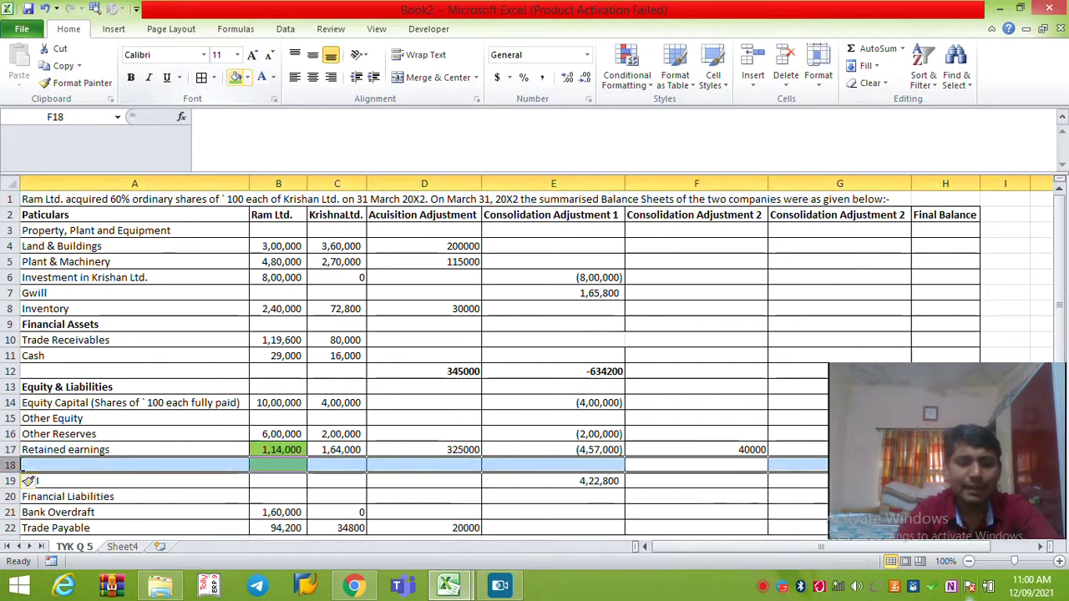
left_click(248, 472)
type("Cons")
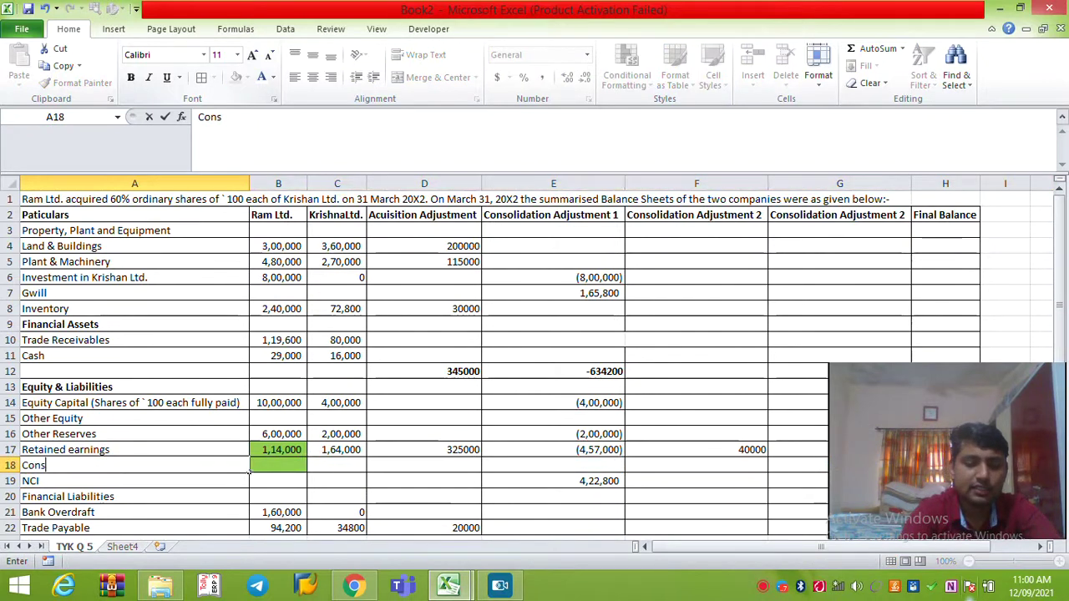
type("olidate")
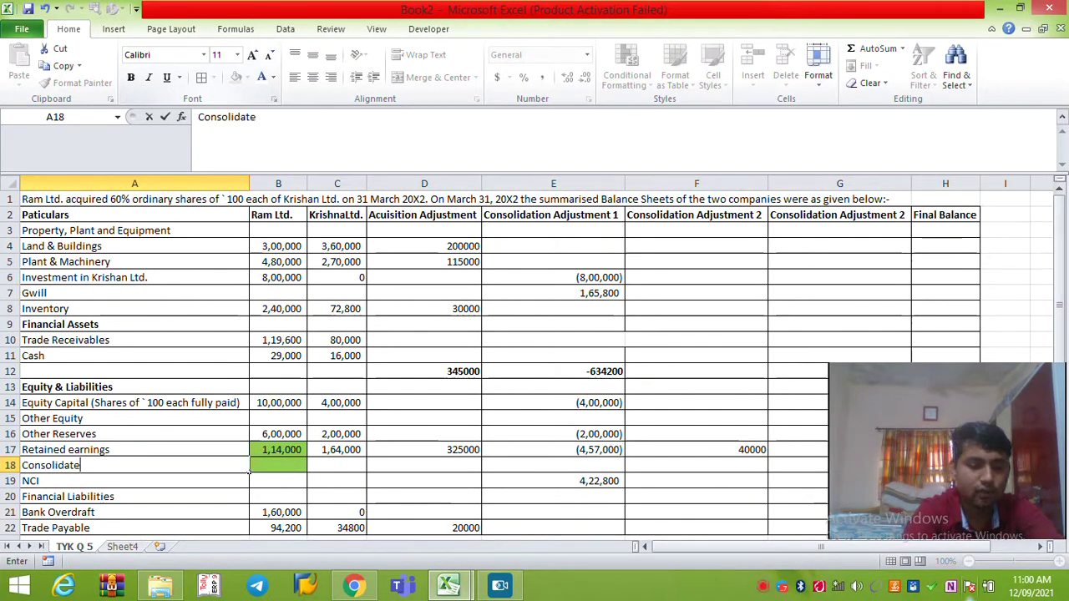
type("n Equity")
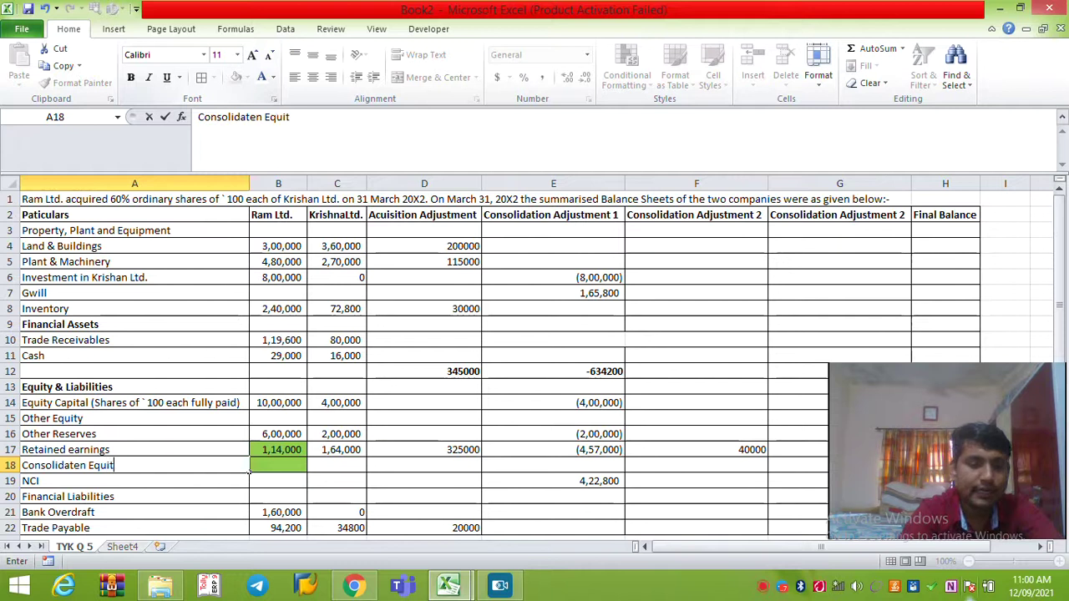
key("Tab")
Examine the new equity row across the adjustment columns against Ram Ltd.'s retained earnings in the row above.
key("Tab")
key("Tab")
key("Tab")
key("Tab")
key("Left")
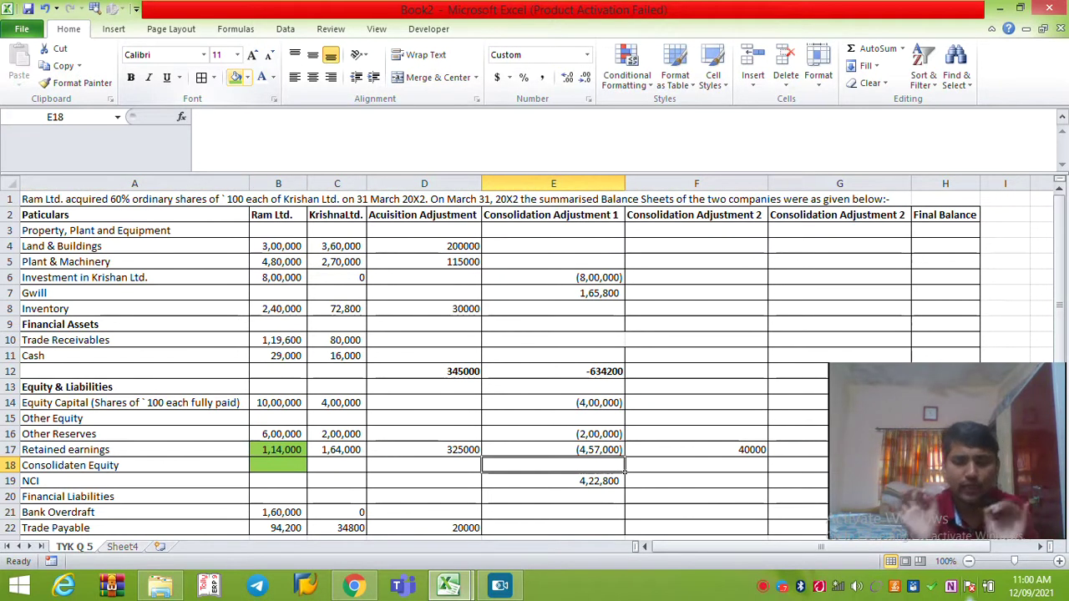
key("Right")
key("Left")
key("Left")
key("Left")
key("Left")
key("Left")
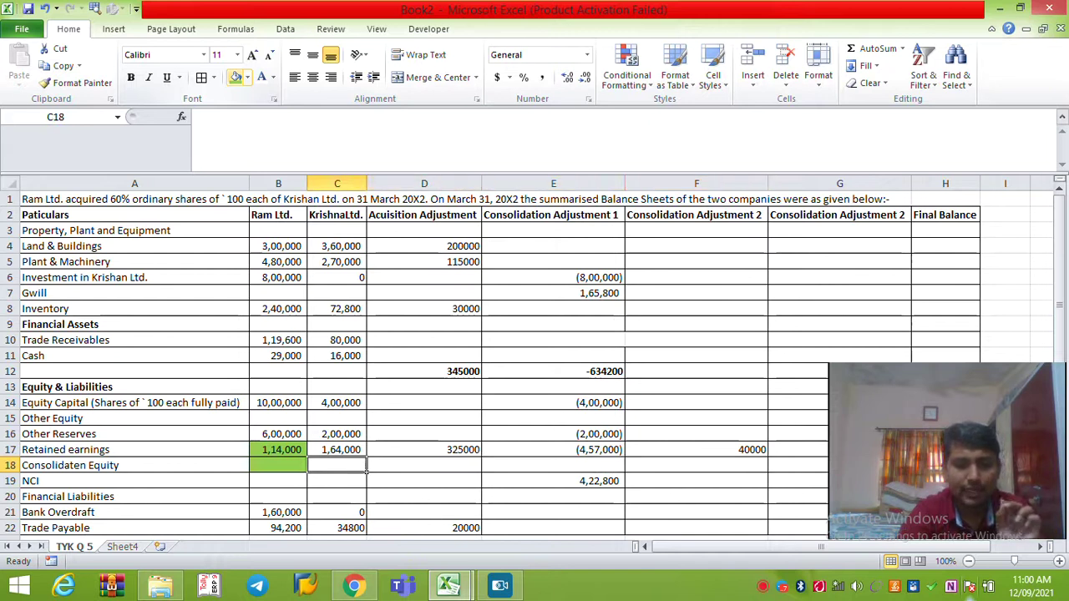
key("Up")
key("Right")
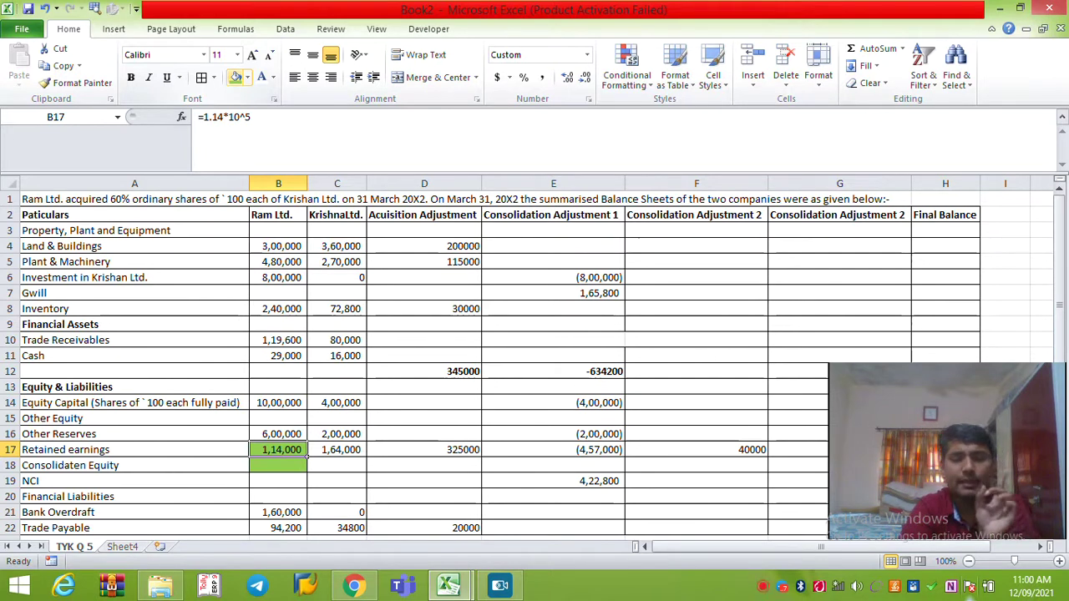
Enter -24000 for Consolidaten Equity in the Consolidation Adjustment 2 column, cell F18.
key("Down")
key("Right")
key("Right")
key("Right")
key("Right")
key("Right")
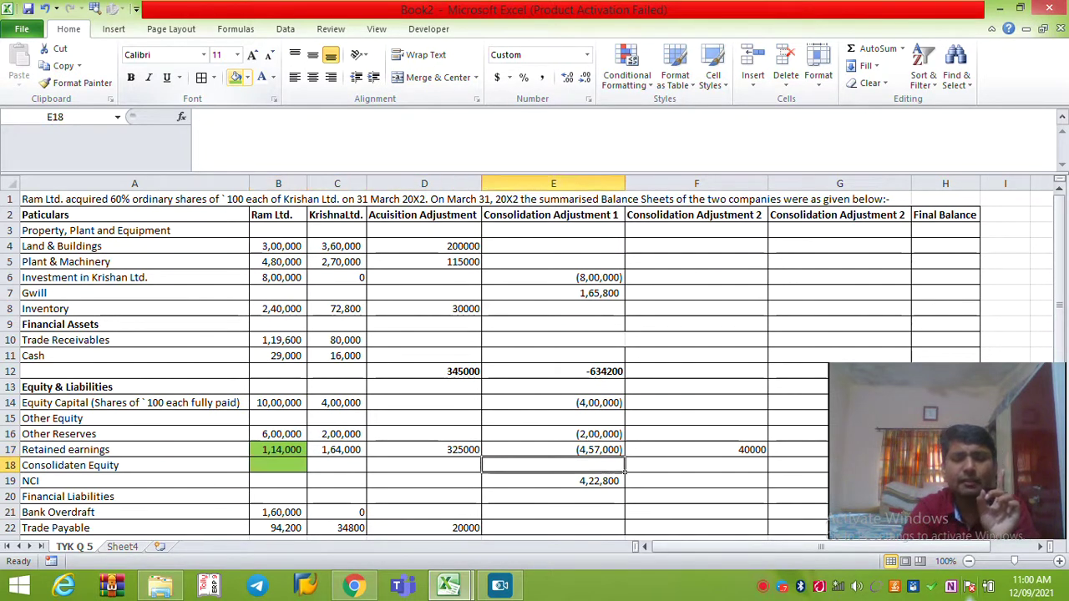
key("Left")
type("-24000")
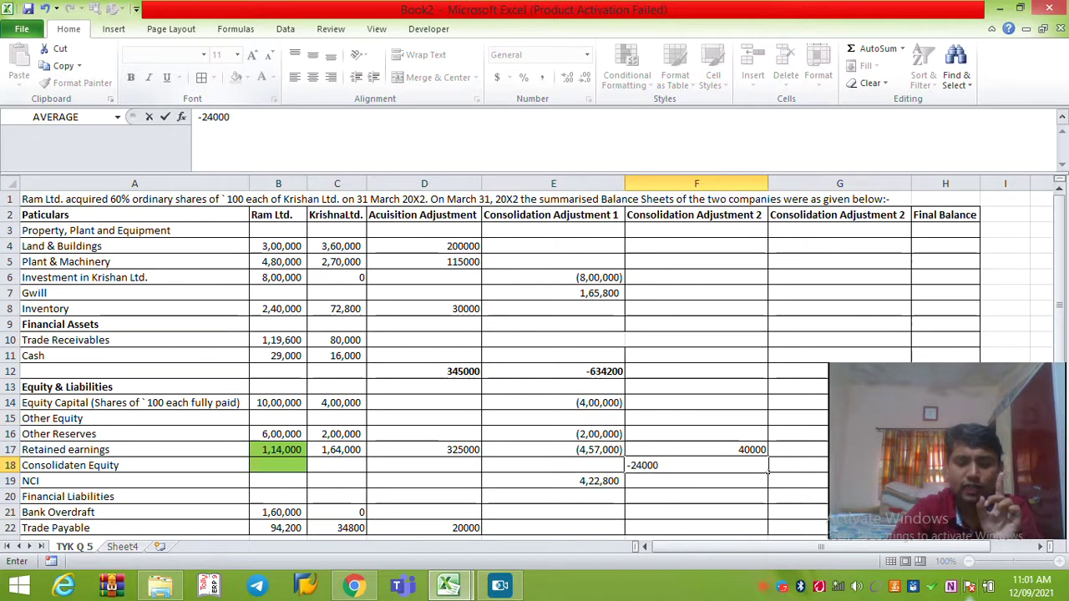
left_click(768, 471)
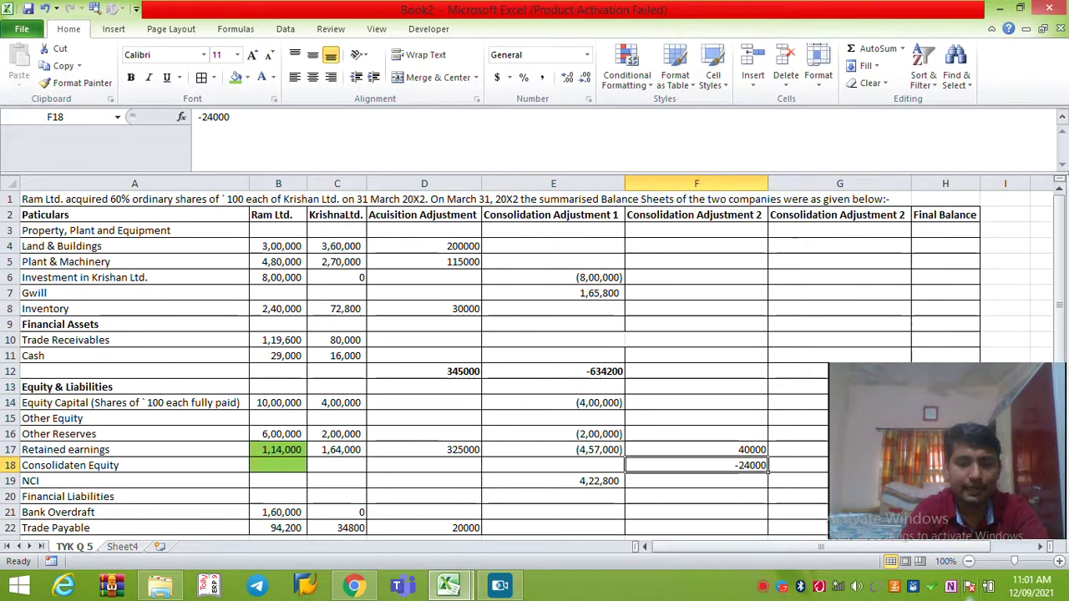
left_click(278, 450, "ctrl")
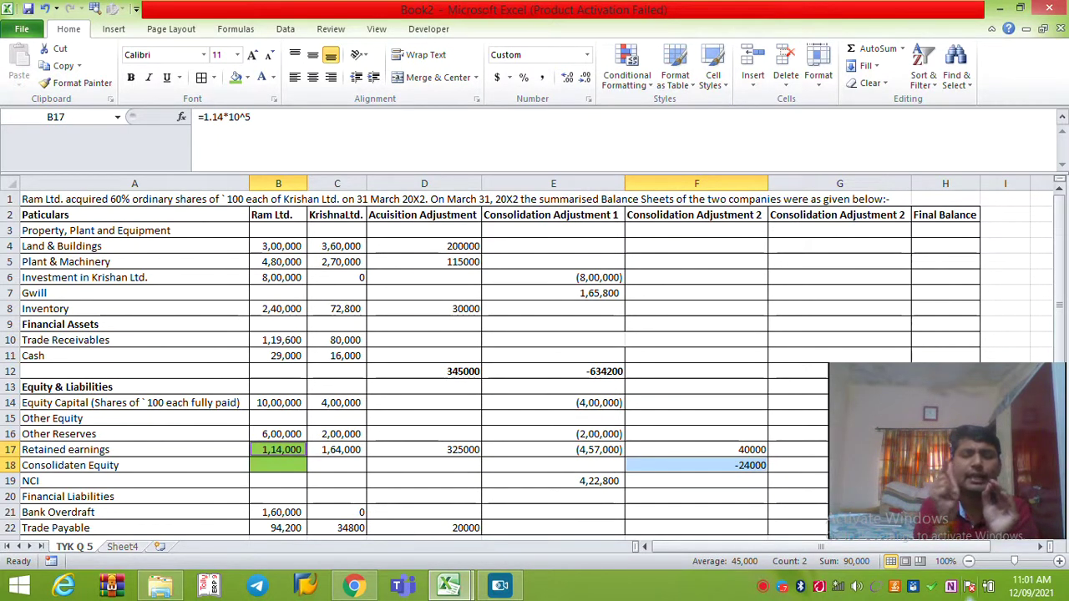
Check the dividend adjustment on Sheet4 and enter -16000 for NCI in cell F19 of the balance sheet.
key("ctrl+Page_Down")
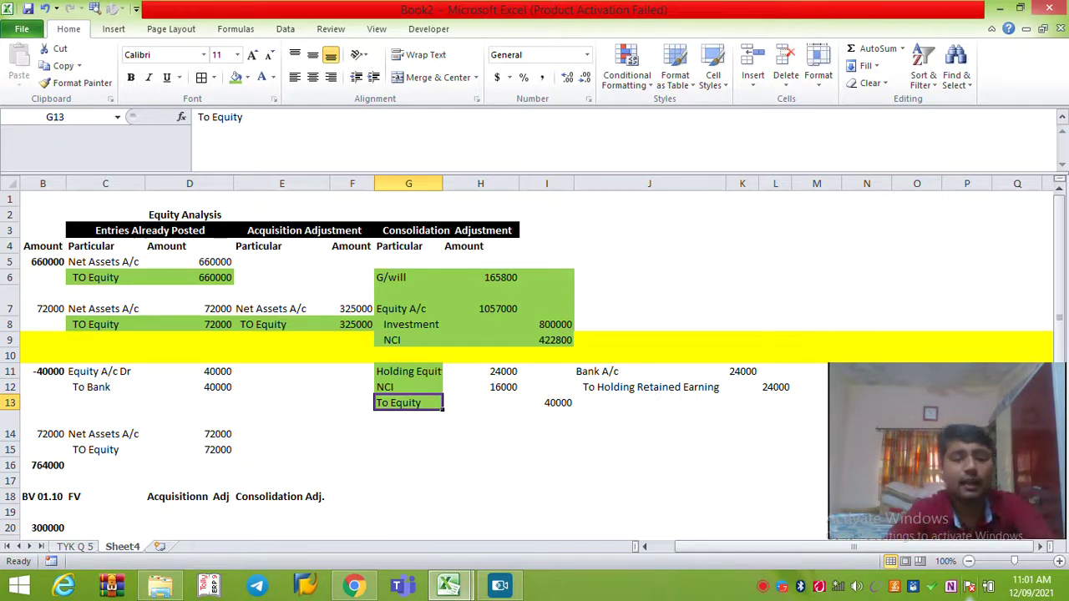
key("ctrl+Page_Up")
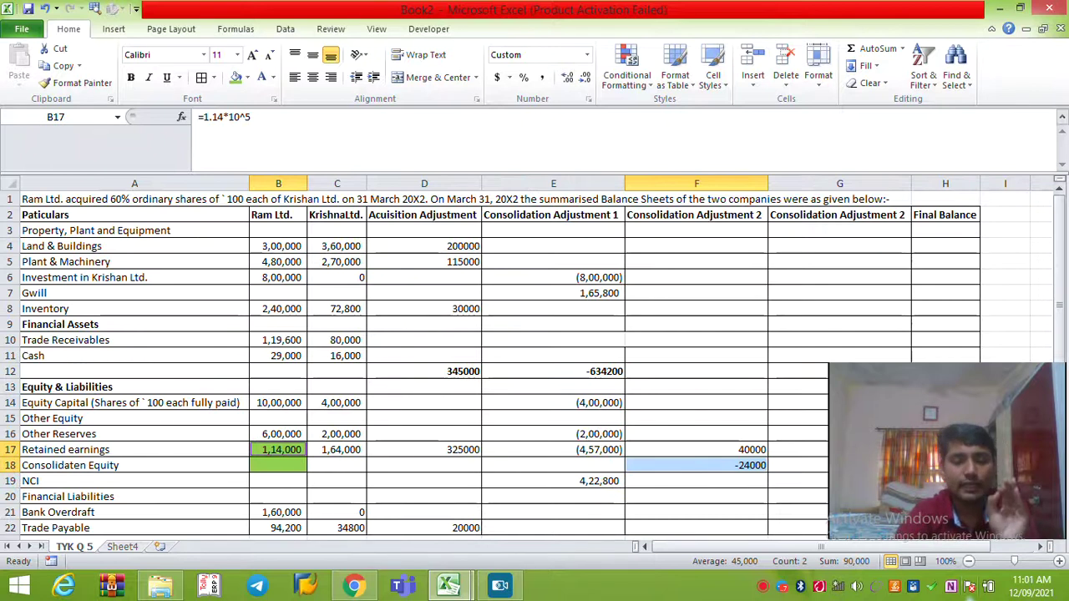
key("Down")
key("Right")
key("Right")
key("Right")
key("Right")
key("Down")
type("-16000")
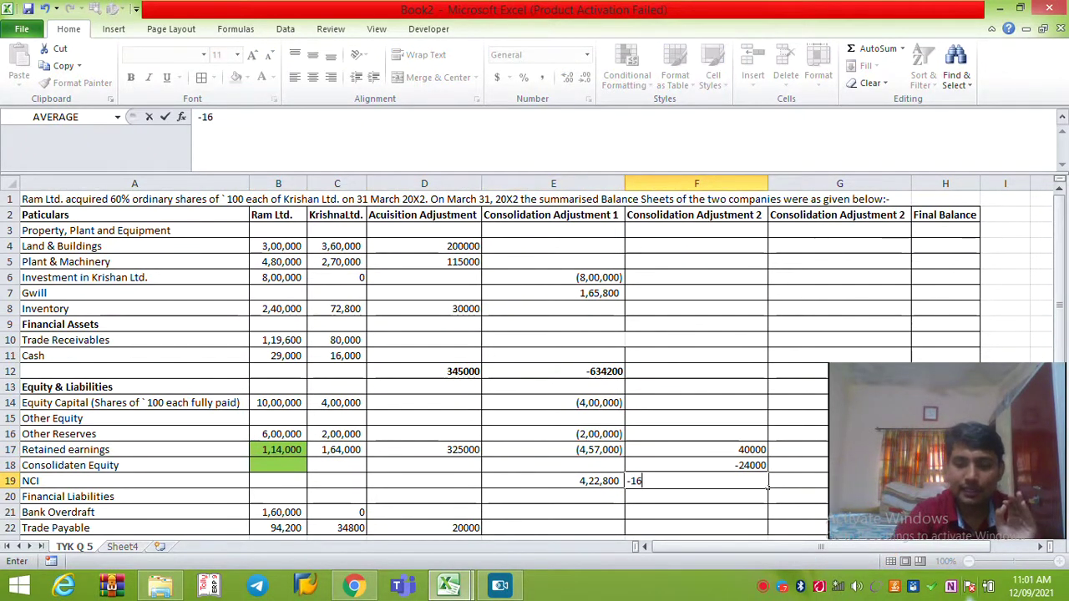
key("Return")
Check whether the Consolidation Adjustment 2 entries in F17:F19 balance.
key("Right")
key("Up")
key("Left")
key("shift+Up")
key("shift+Up")
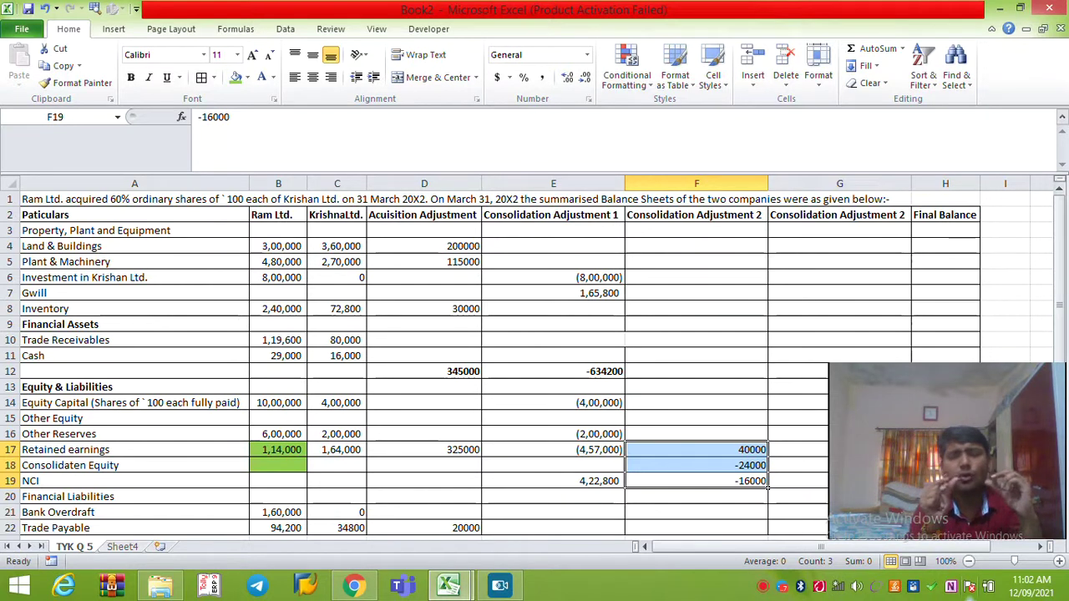
Autofit column G on Sheet4 to the dividend adjustment labels in G11:G13.
key("ctrl+Page_Down")
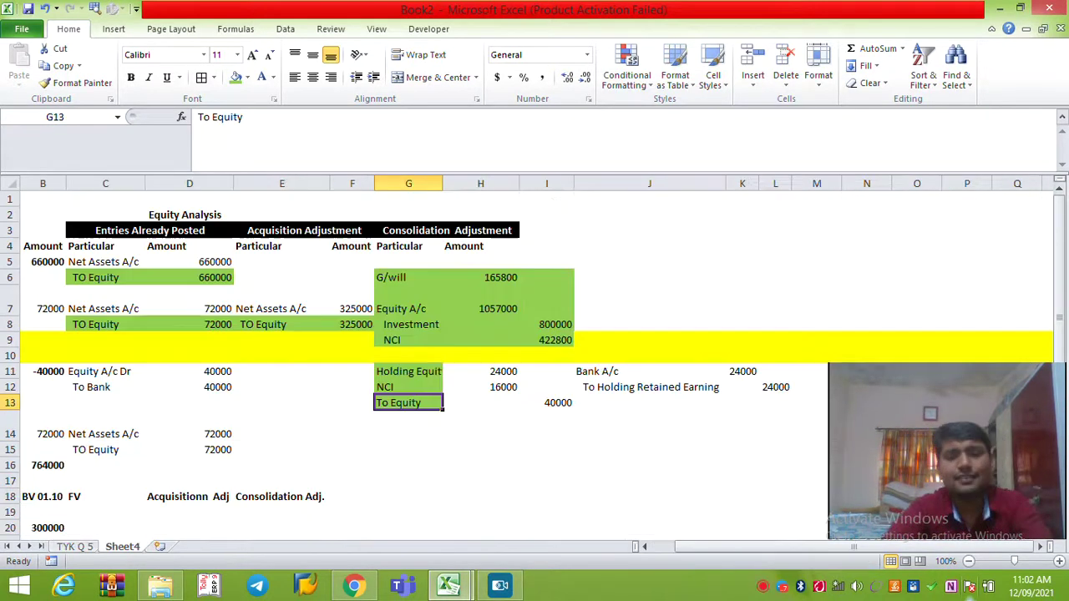
key("Up")
key("Up")
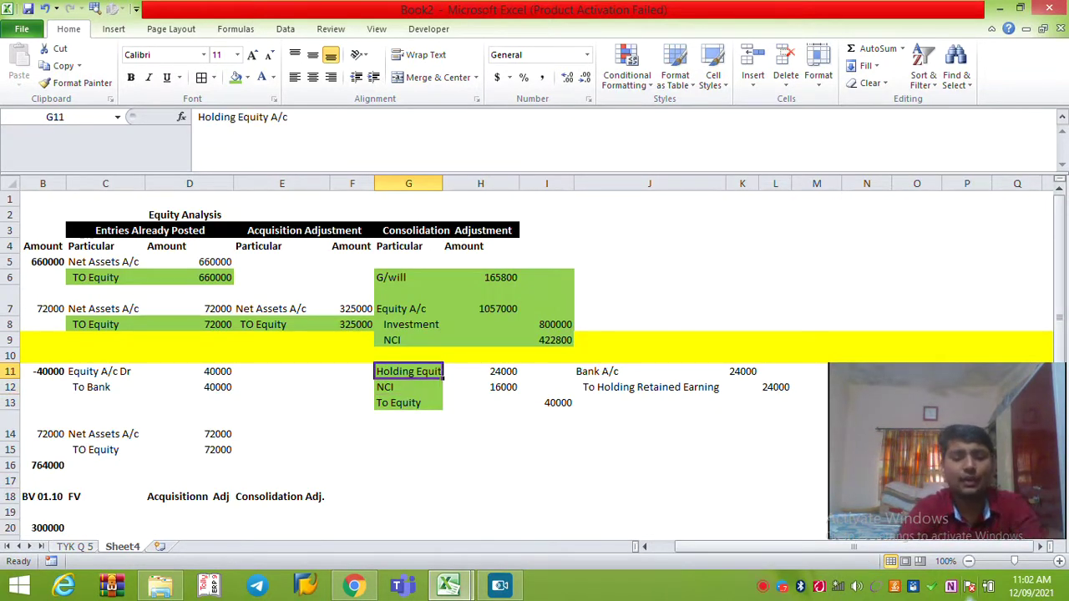
key("shift+Down")
key("shift+Down")
key("alt+o")
key("c")
key("a")
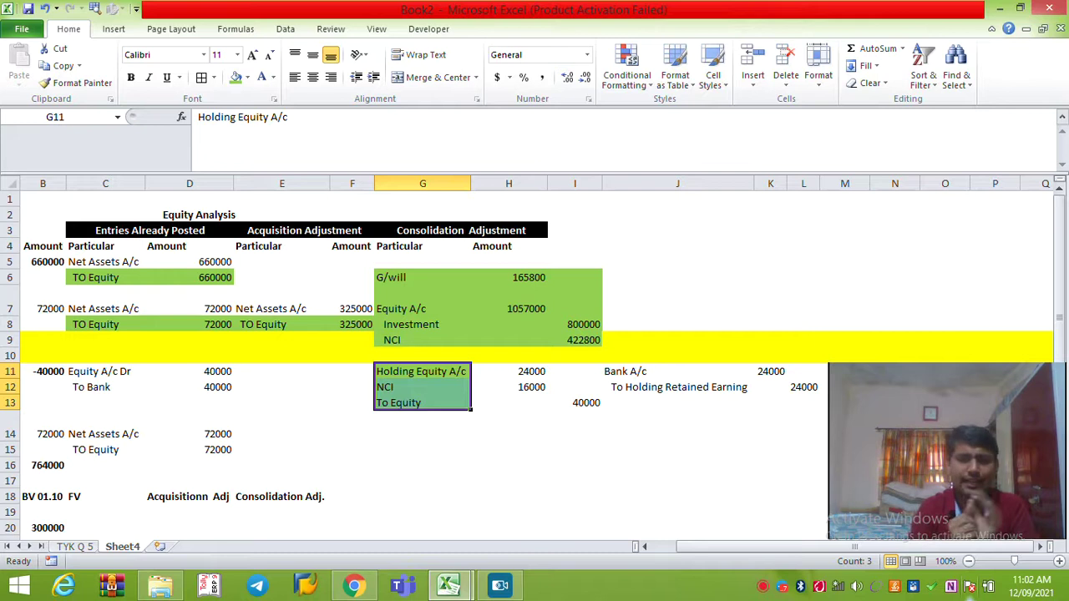
Fill the posted TO Equity entry of the second-half profit, C15:D15, with green.
key("Down")
key("Down")
key("Down")
key("Down")
key("Left")
key("Left")
key("Left")
key("Left")
key("Left")
key("Left")
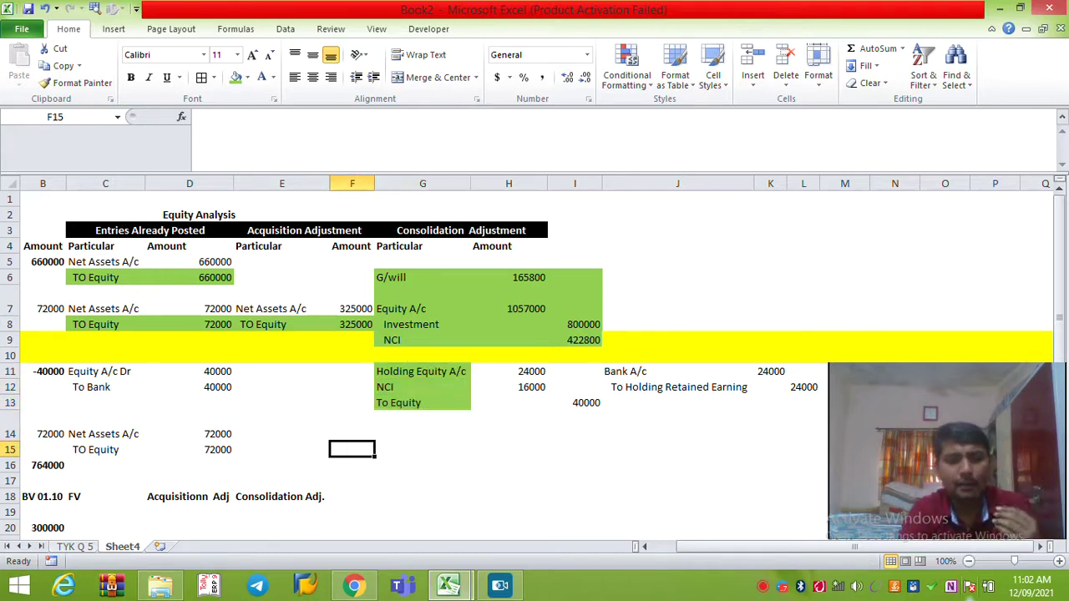
key("Right")
key("Right")
key("Up")
key("Right")
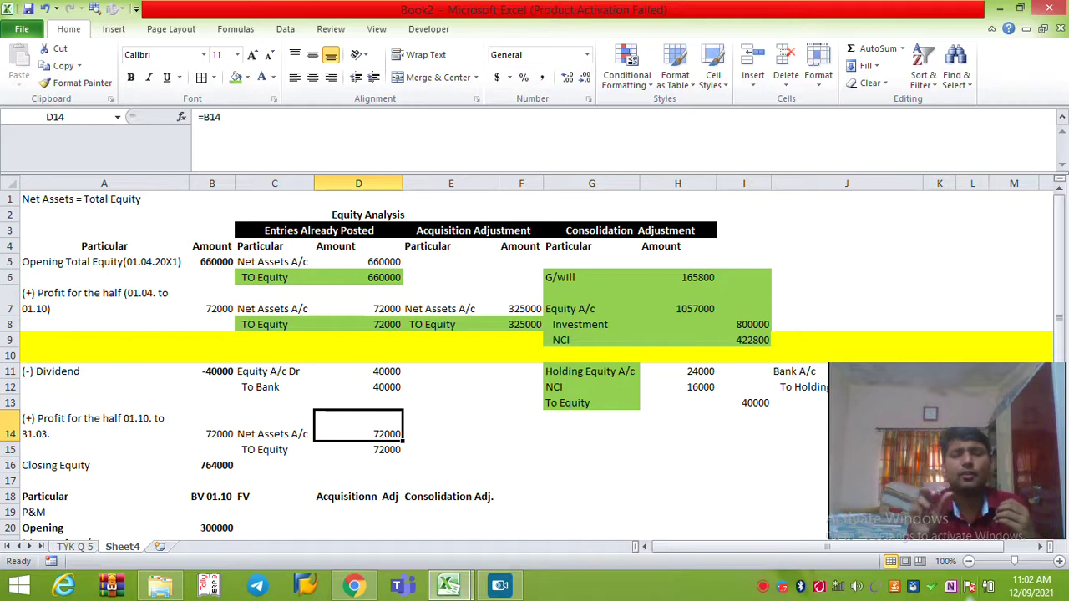
key("Down")
key("Left")
key("shift+Right")
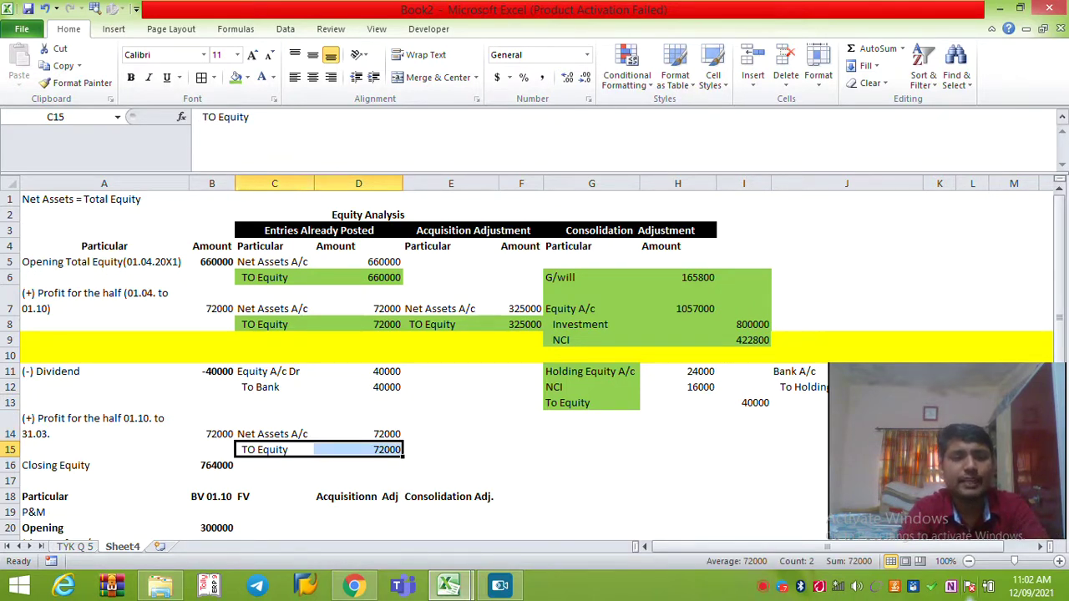
left_click(237, 77)
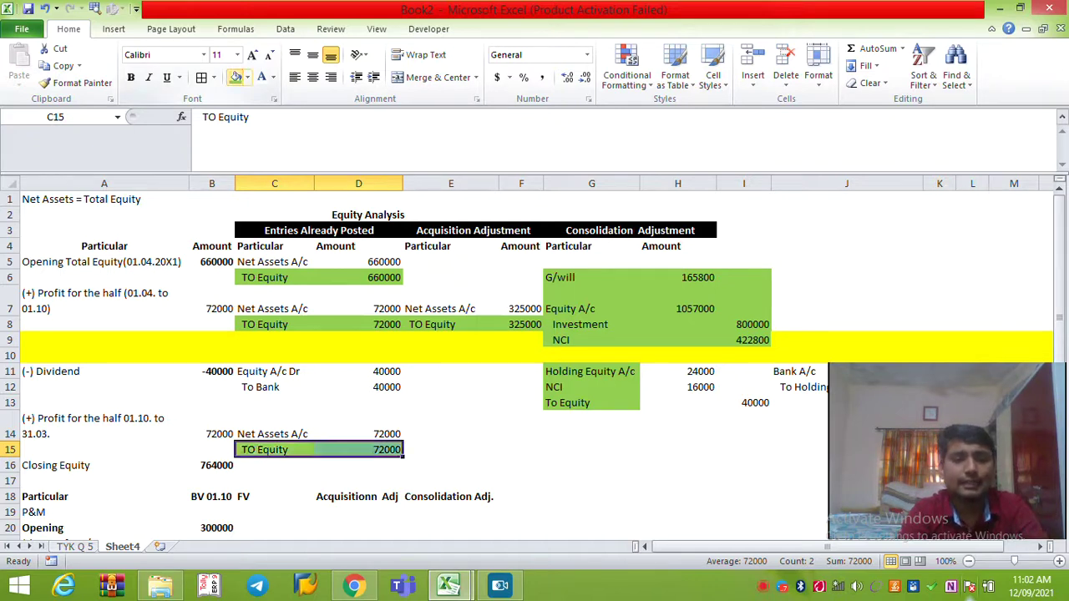
Enter "Equity A/c" in G14 under Consolidation Adjustment and link its amount in H14 to D14.
key("Right")
key("Right")
key("Right")
key("Up")
key("Right")
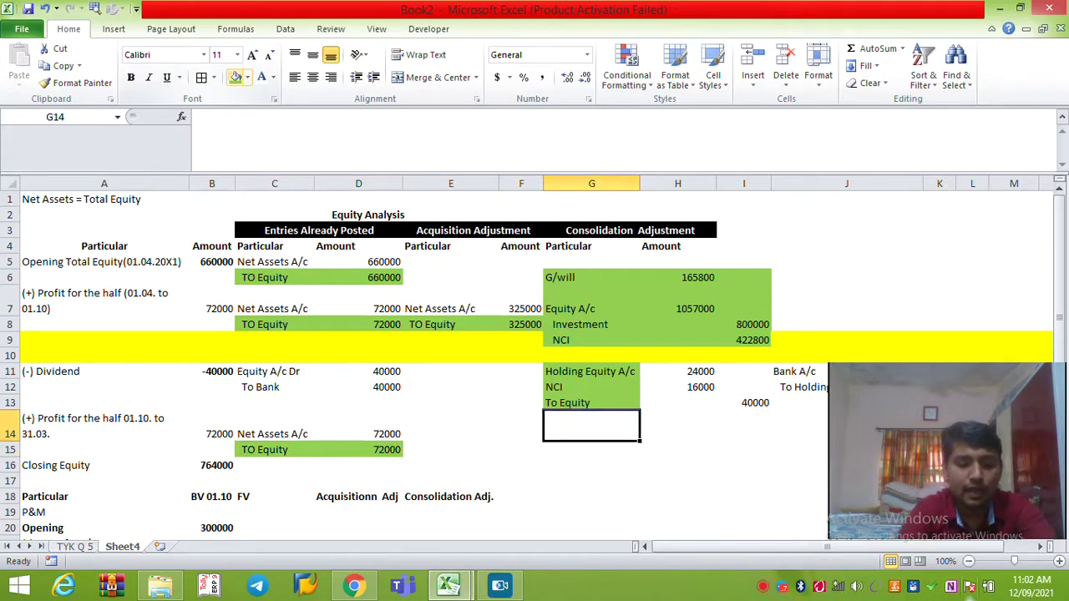
type("Equity A/c")
key("Return")
key("Up")
key("Right")
type("=")
key("Left")
key("Left")
key("Left")
key("Left")
key("Return")
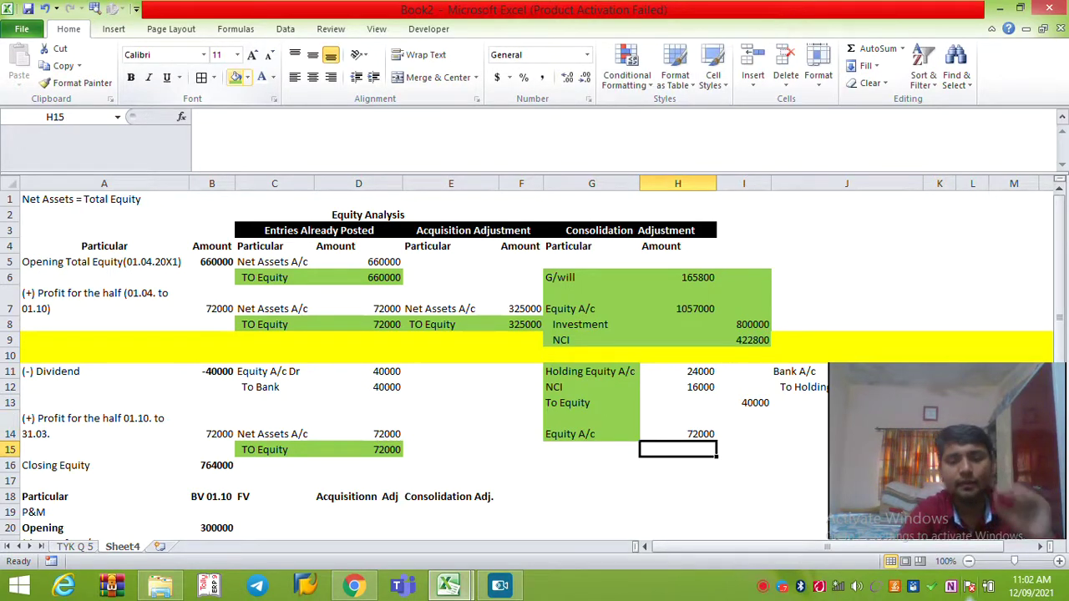
Add "To Consolidated Equity" in G15 and calculate its share in I15 with =H14*60%.
key("Left")
type("To")
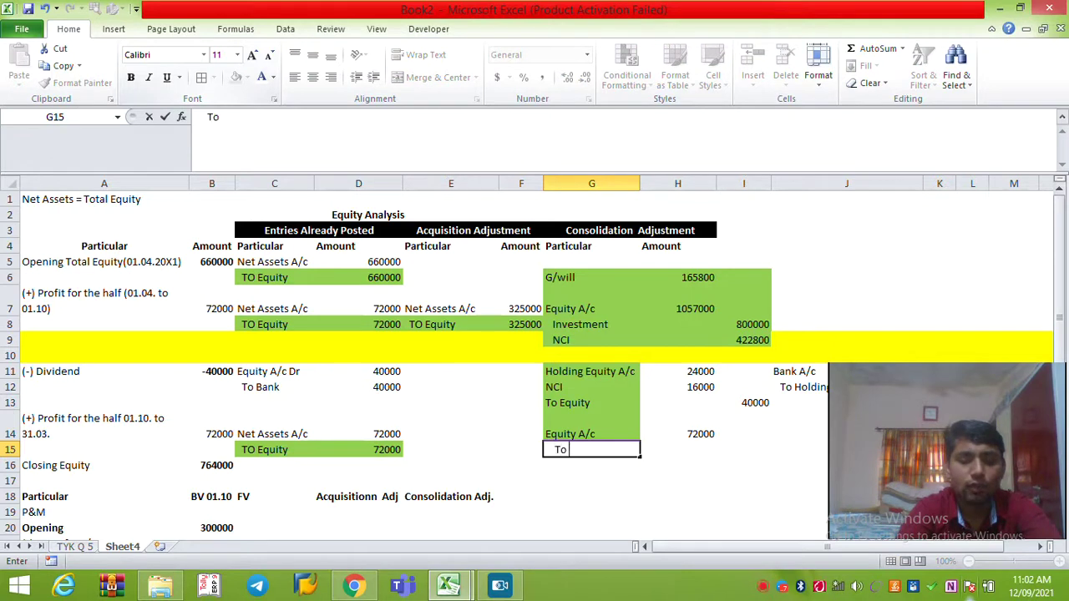
type(" Consolidated Equity")
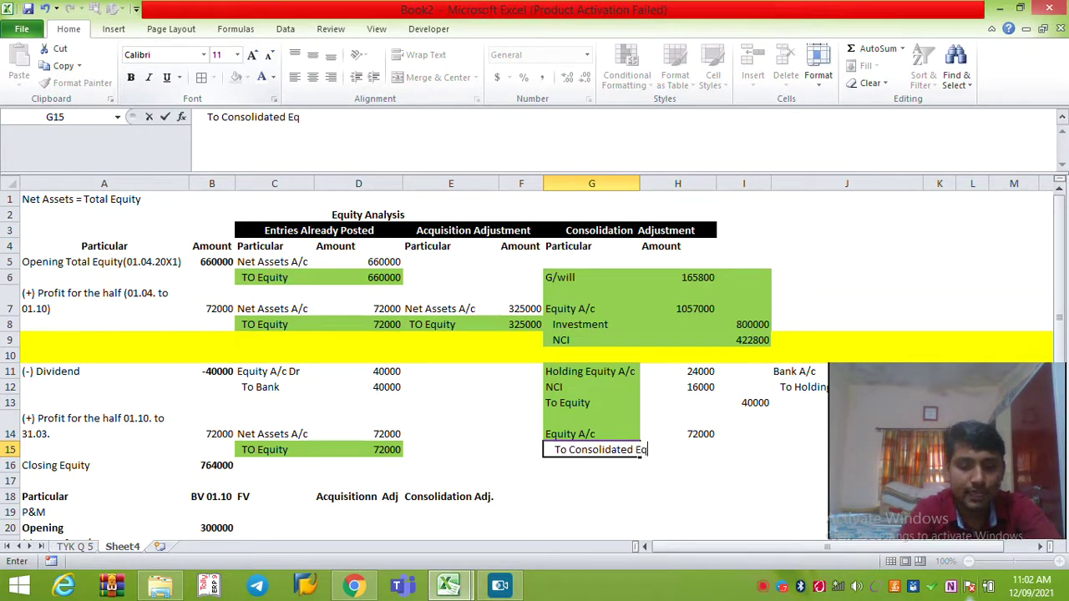
key("Right")
key("Right")
type("=")
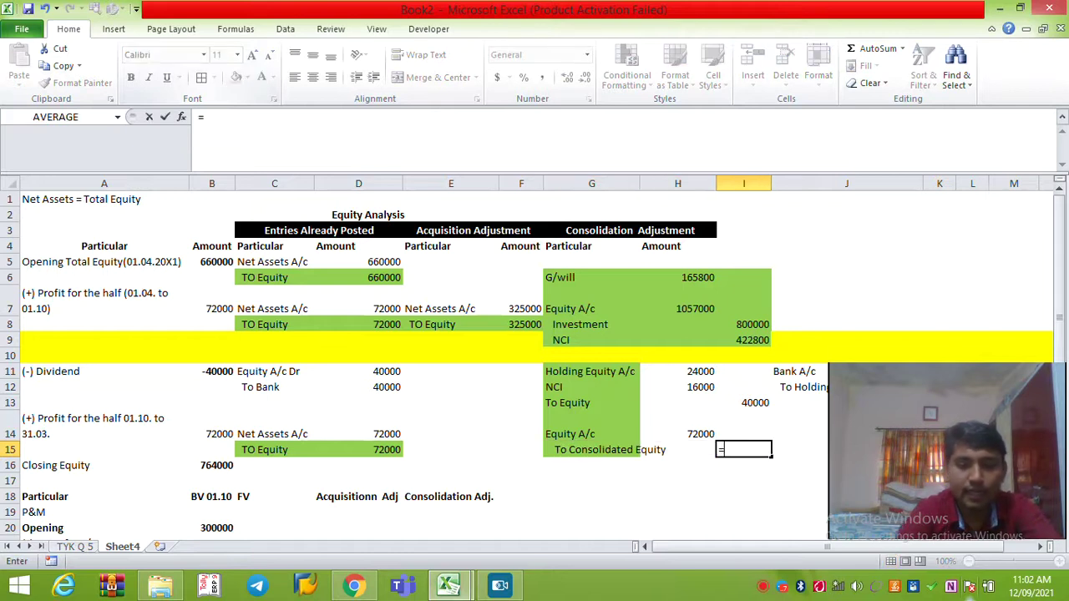
type("H14*60%")
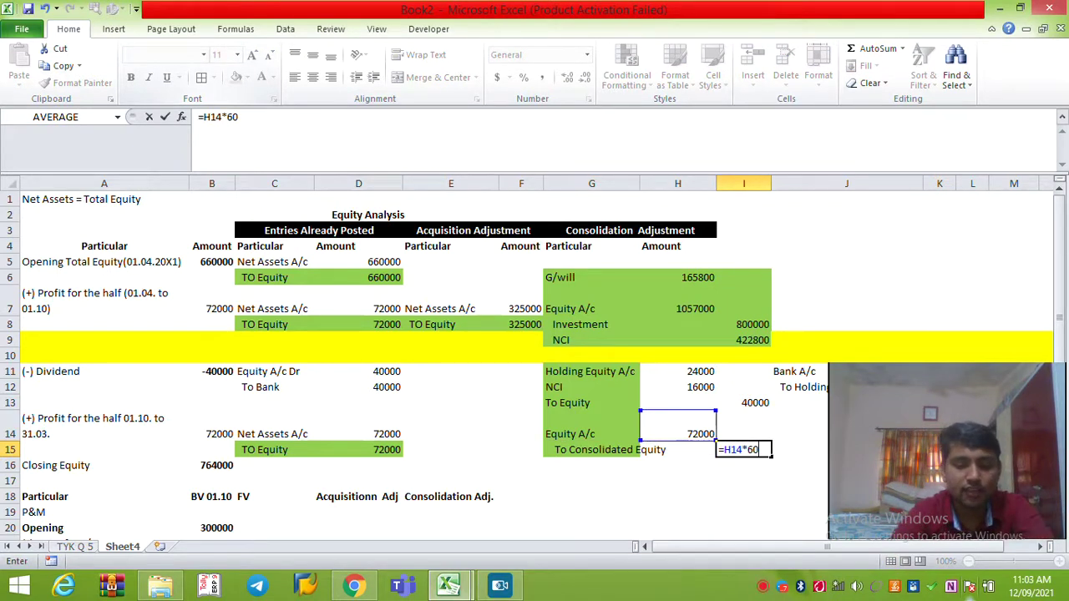
key("Return")
Add "To NCI" in G16 and calculate its share in I16 with =H14*40%.
key("Left")
key("Left")
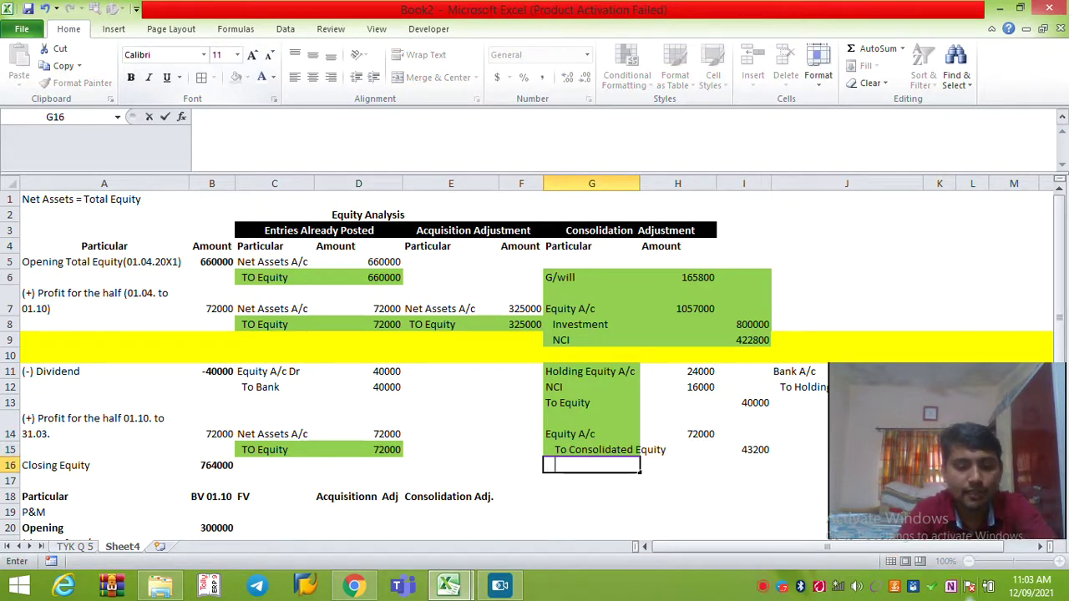
type("Too")
key("BackSpace")
type("NC")
key("Right")
key("Right")
key("Right")
key("Left")
type("=")
key("Left")
key("Up")
key("Up")
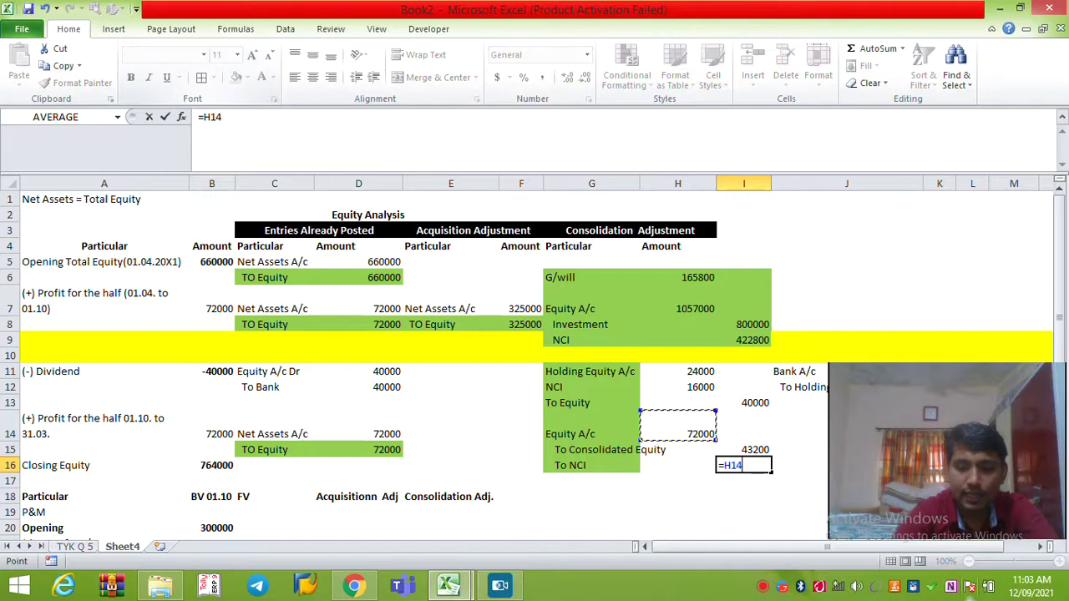
type("*40%")
key("Return")
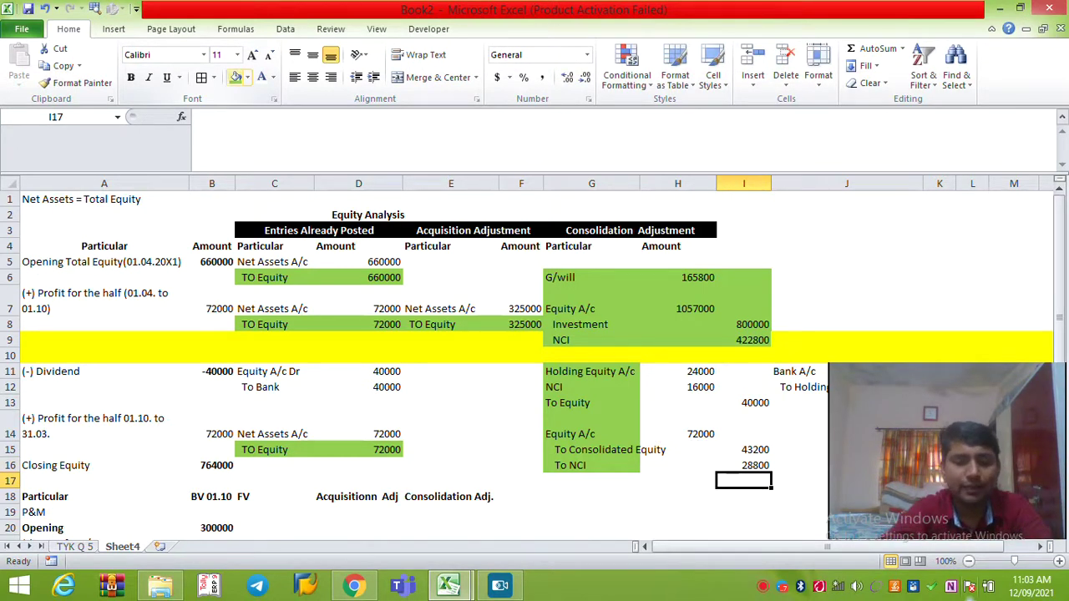
Check the total of Krishna Ltd.'s retained earnings and its adjustments in C17:F17 on the TYK Q 5 sheet.
key("ctrl+Page_Up")
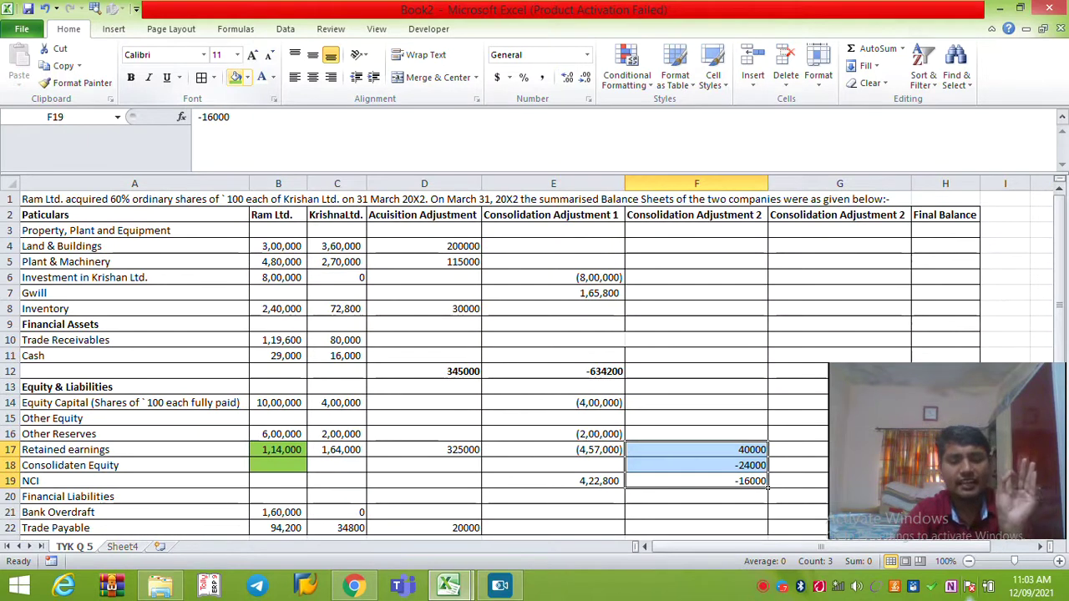
key("Right")
key("Left")
key("Left")
key("Up")
key("Up")
key("Left")
key("Left")
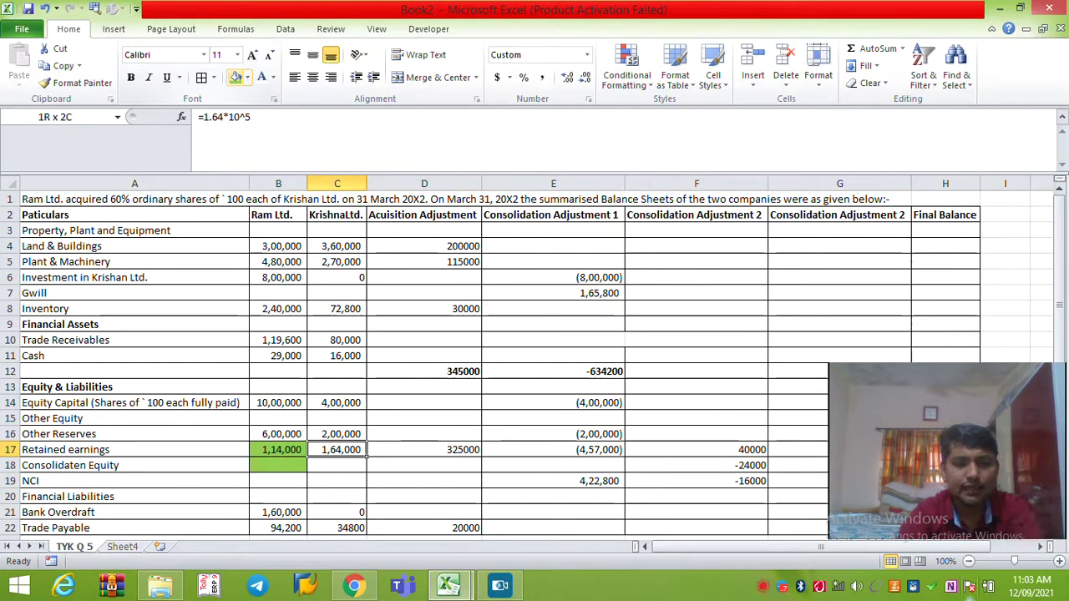
key("shift+Right")
key("shift+Right")
key("shift+Left")
key("shift+Right")
key("shift+Right")
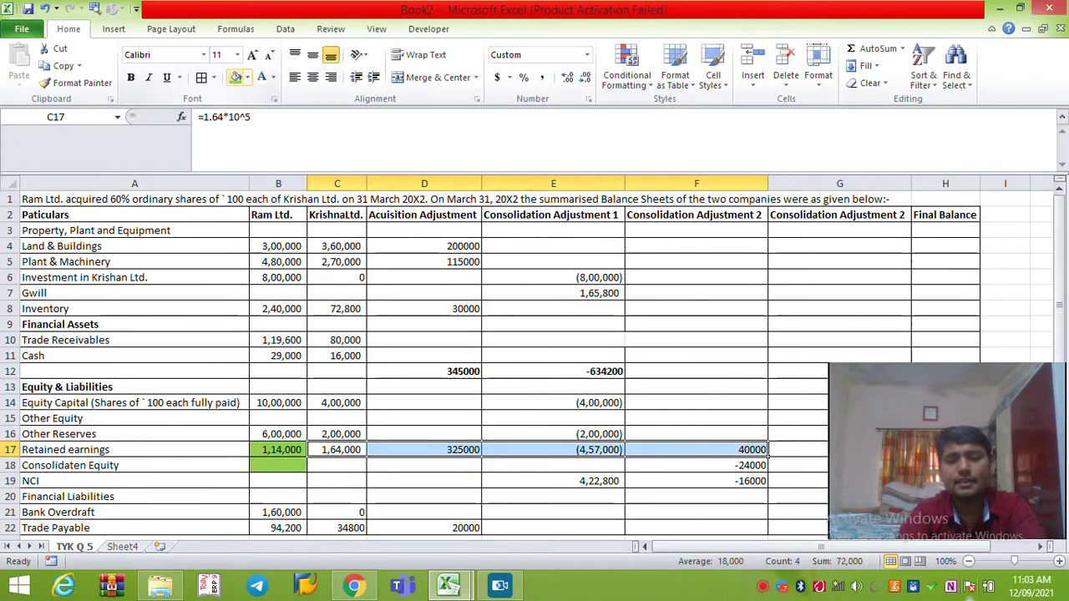
Enter -72000 for Retained earnings in cell G17, the column after the dividend adjustment.
key("Right")
key("Right")
key("Right")
key("Right")
key("Right")
key("Right")
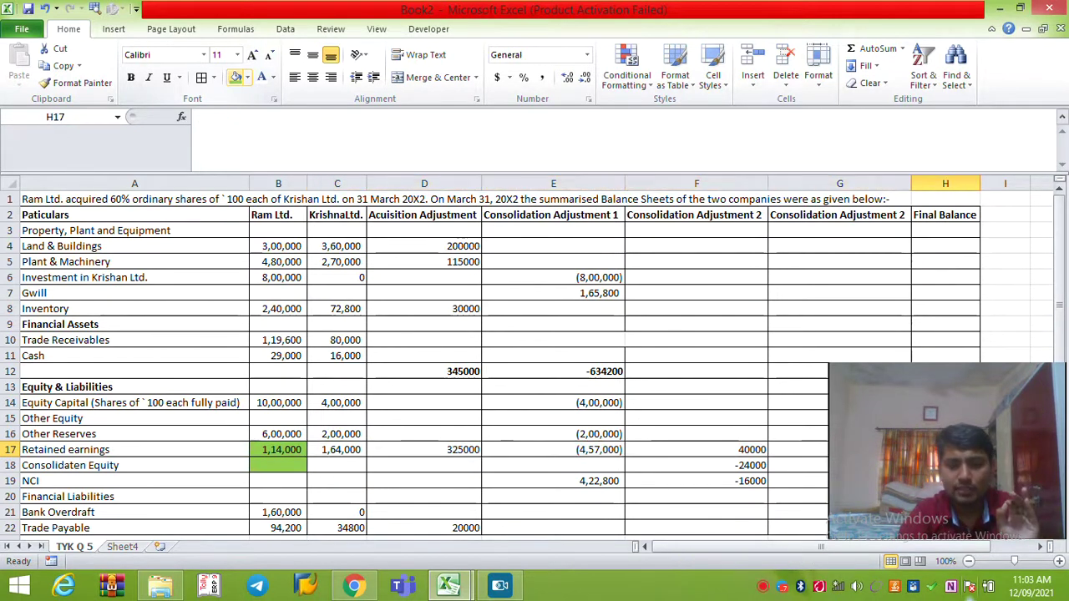
key("Left")
key("Left")
key("Left")
key("Right")
type("-72000")
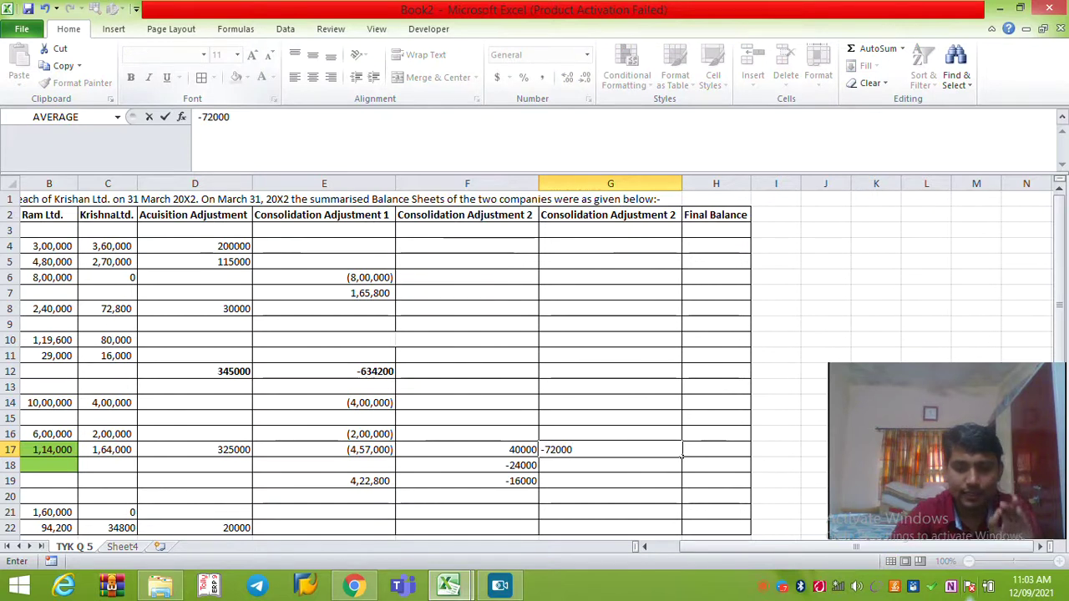
key("Return")
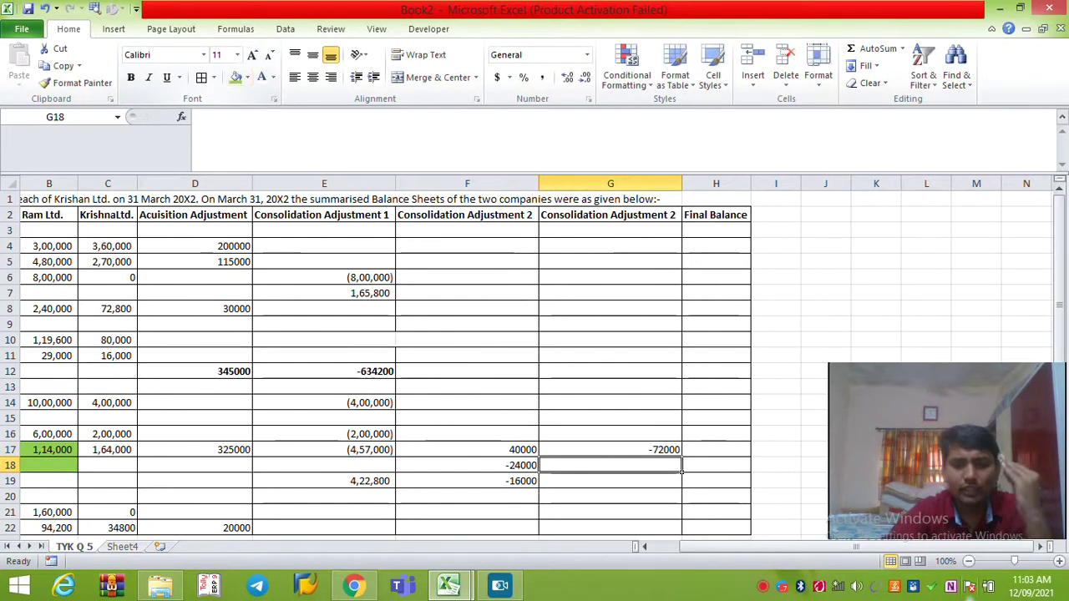
Link the Consolidaten Equity cell G18 to the 60% profit share in Sheet4 cell I15.
key("Down")
key("Left")
key("Left")
key("Left")
key("Left")
key("Left")
key("Left")
key("Right")
key("Up")
key("Right")
key("Right")
key("Right")
key("Right")
key("Right")
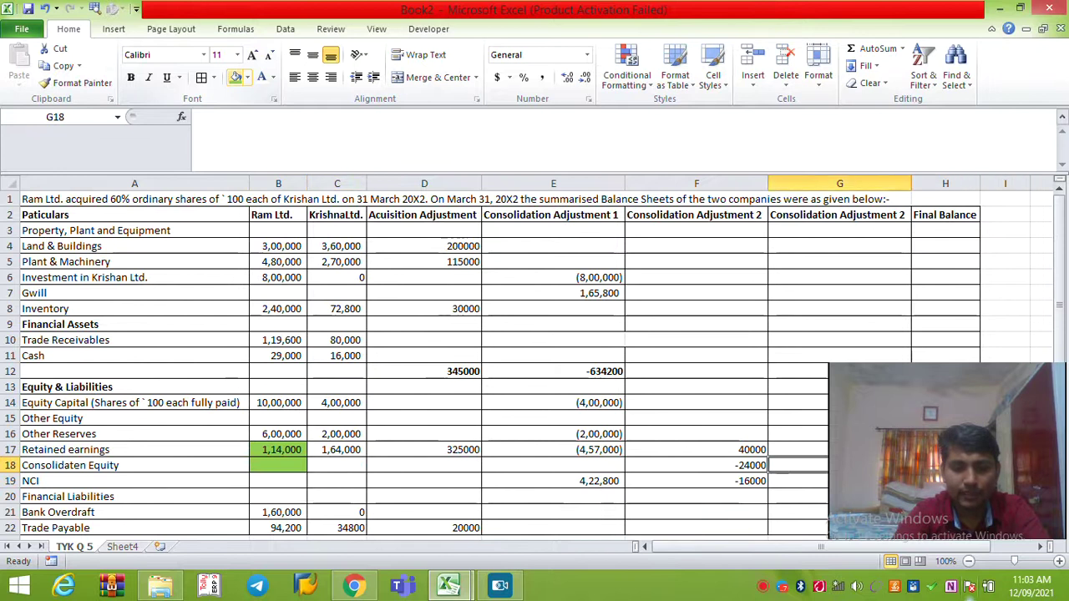
type("=")
key("ctrl+Page_Down")
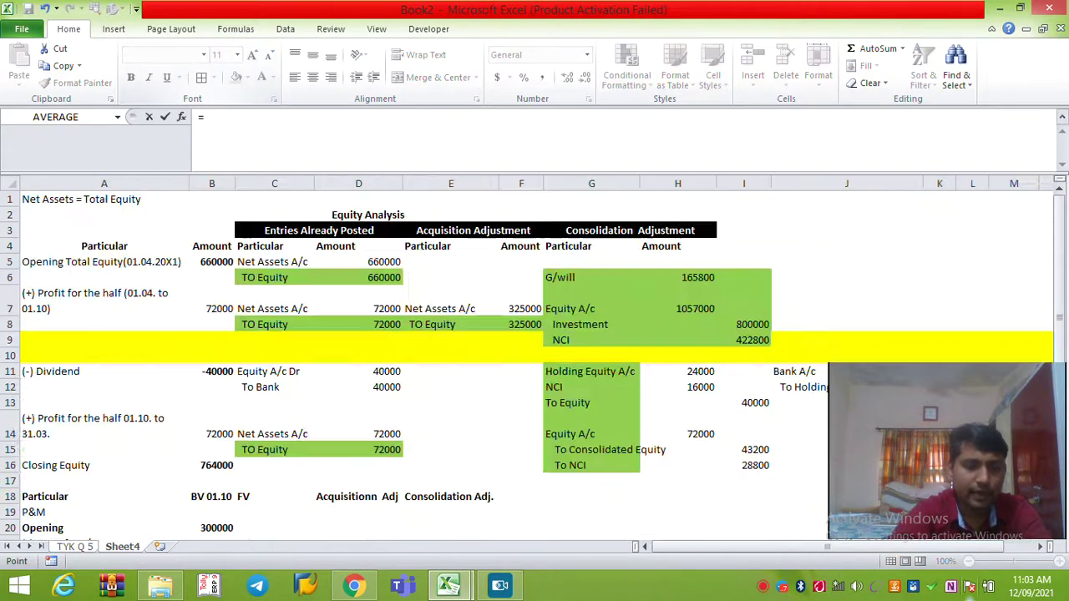
left_click(743, 450)
key("Return")
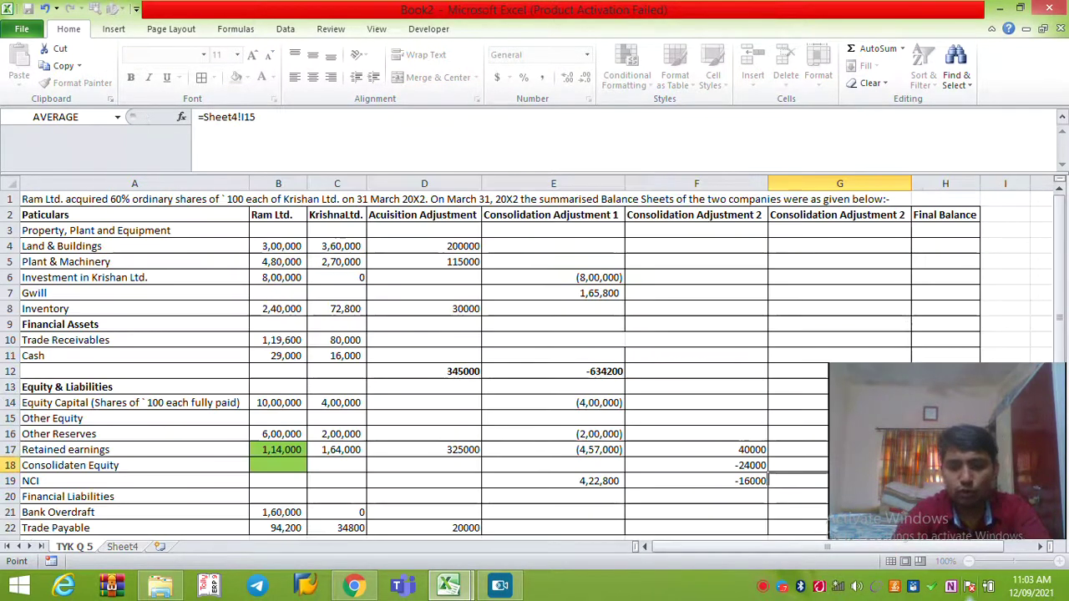
Copy the G18 formula down to the NCI cell G19 so that it references Sheet4!I16.
type("=")
key("Escape")
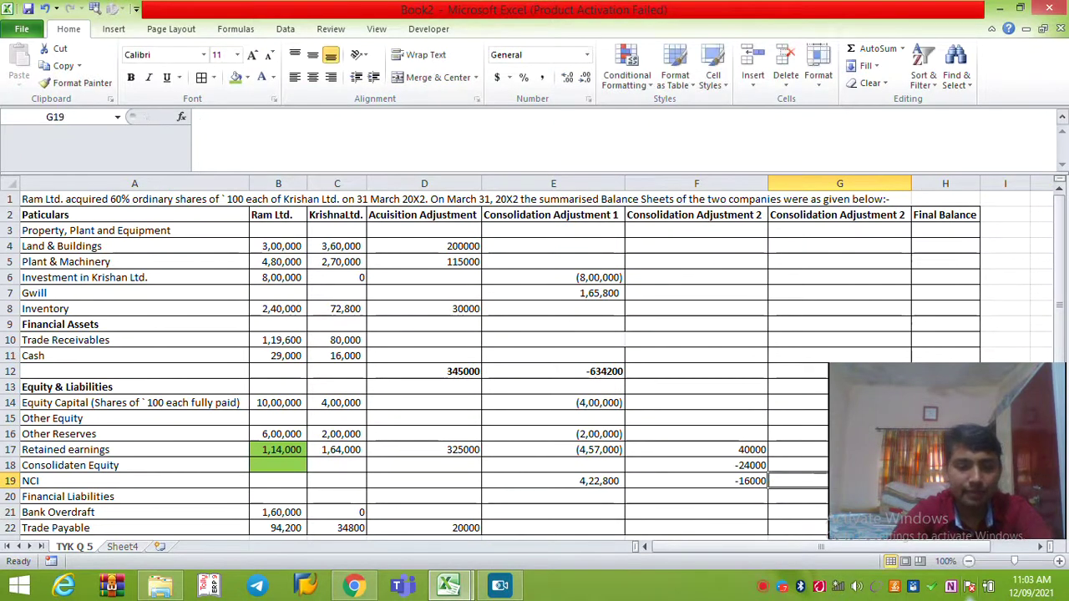
key("ctrl+d")
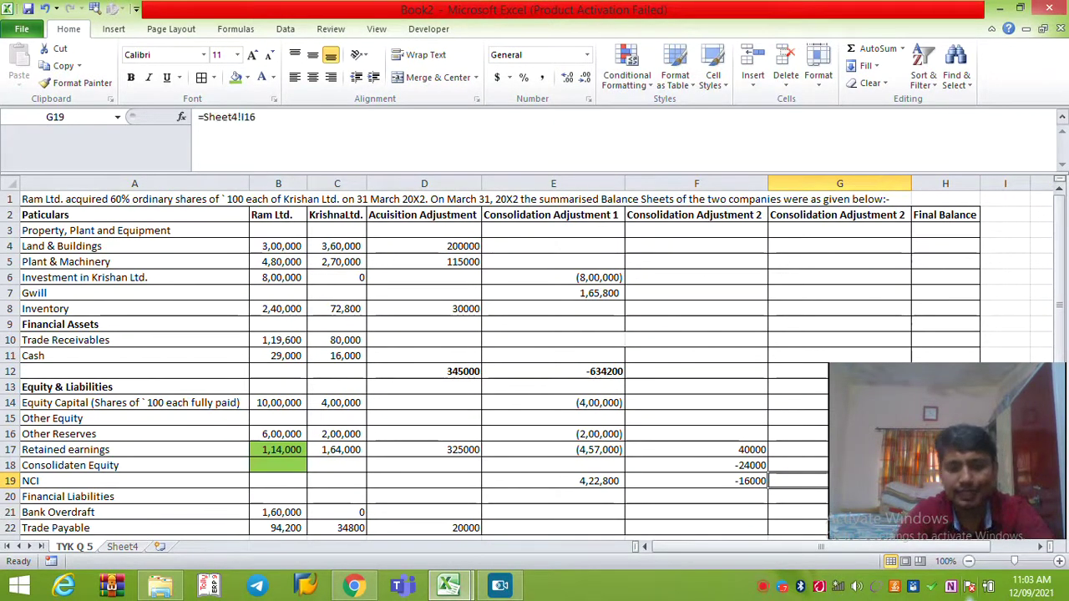
Fill Krishna Ltd.'s equity rows and their adjustments in C14:G17 with green.
left_click_drag(839, 434, 839, 481)
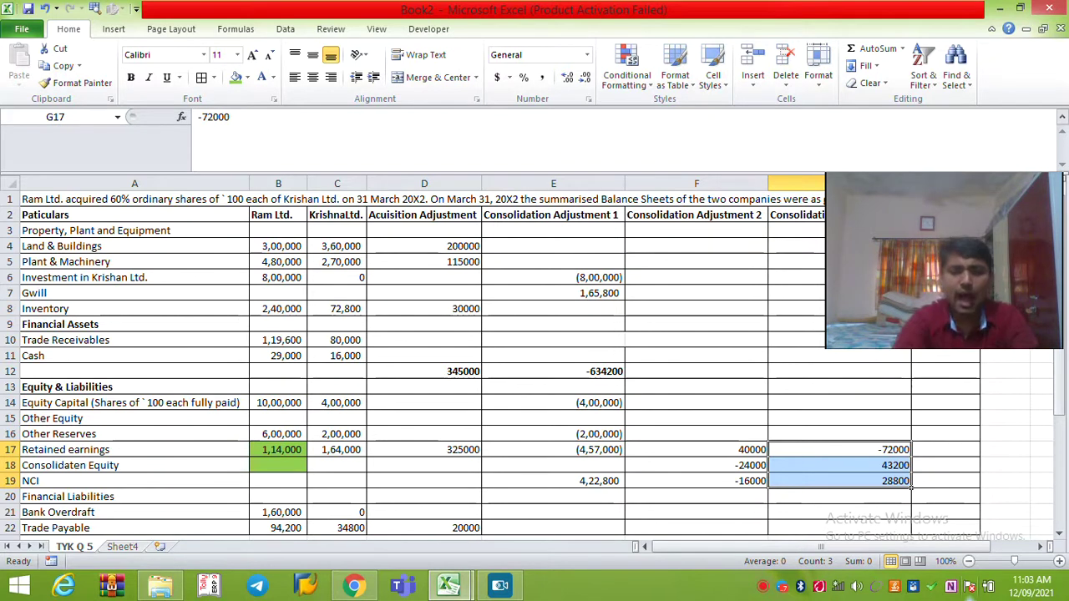
key("Left")
key("Left")
key("Left")
key("Left")
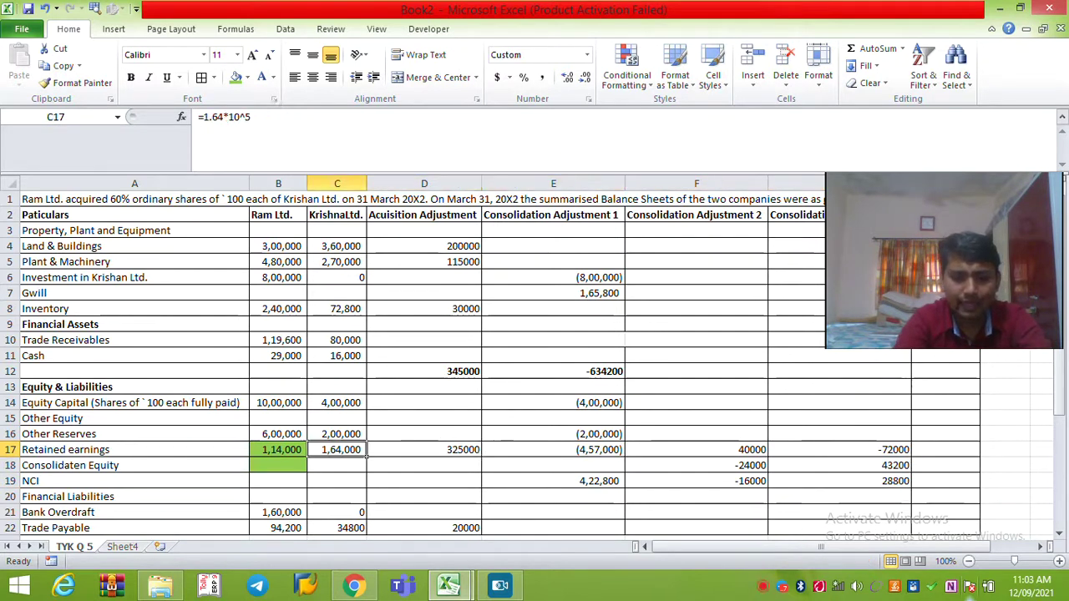
key("shift+Up")
key("shift+Up")
key("shift+Up")
key("shift+Right")
key("shift+Right")
key("shift+Right")
key("shift+Right")
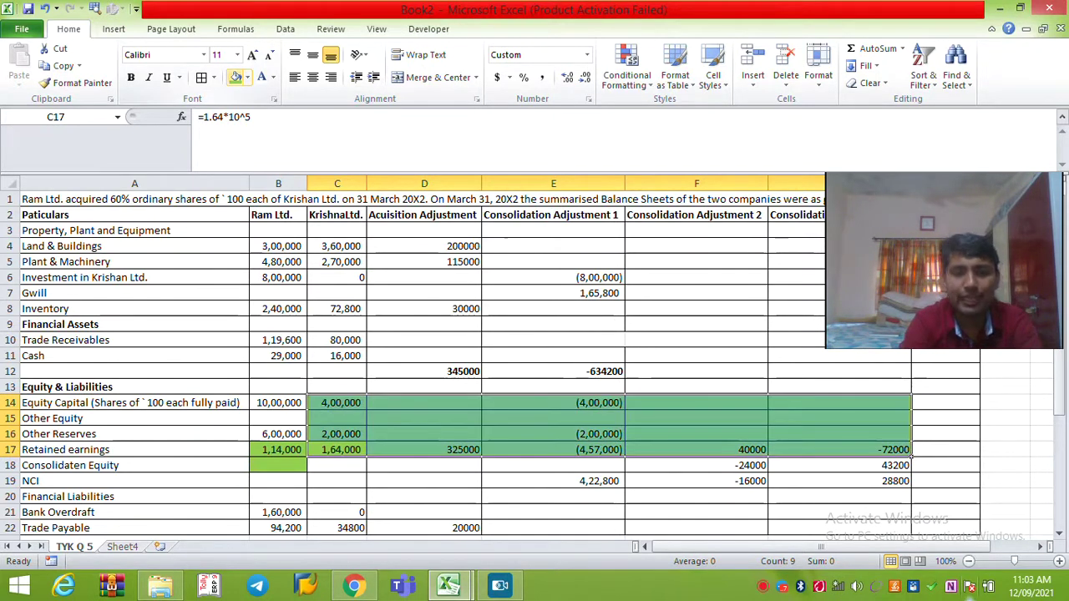
left_click(235, 77)
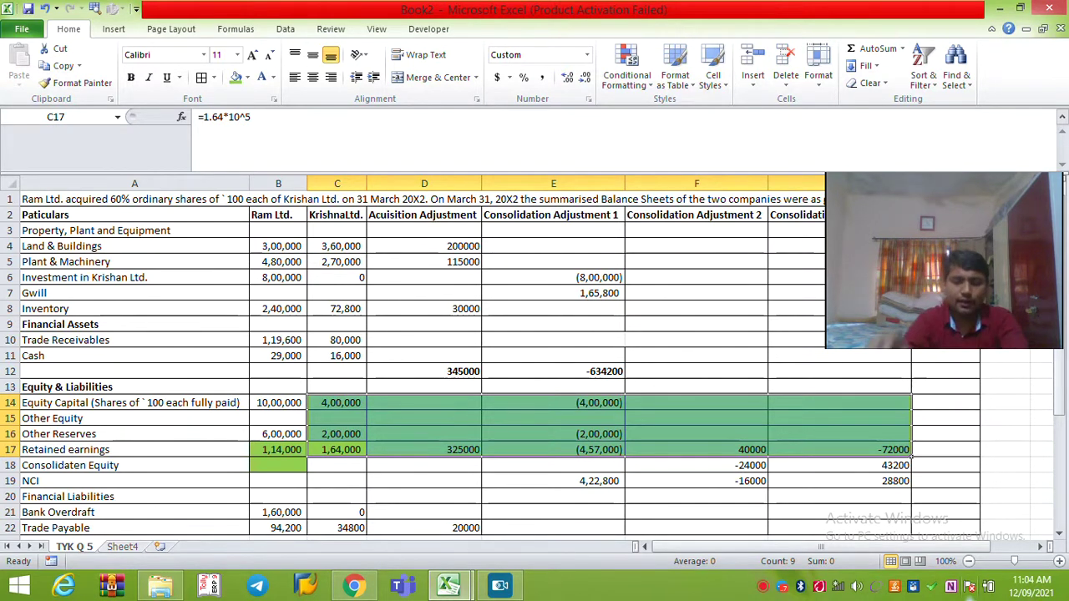
Review Sheet4's dividend and post-acquisition profit entries, comparing the already posted entries in C11:D15 with the consolidation adjustments.
key("ctrl+minus")
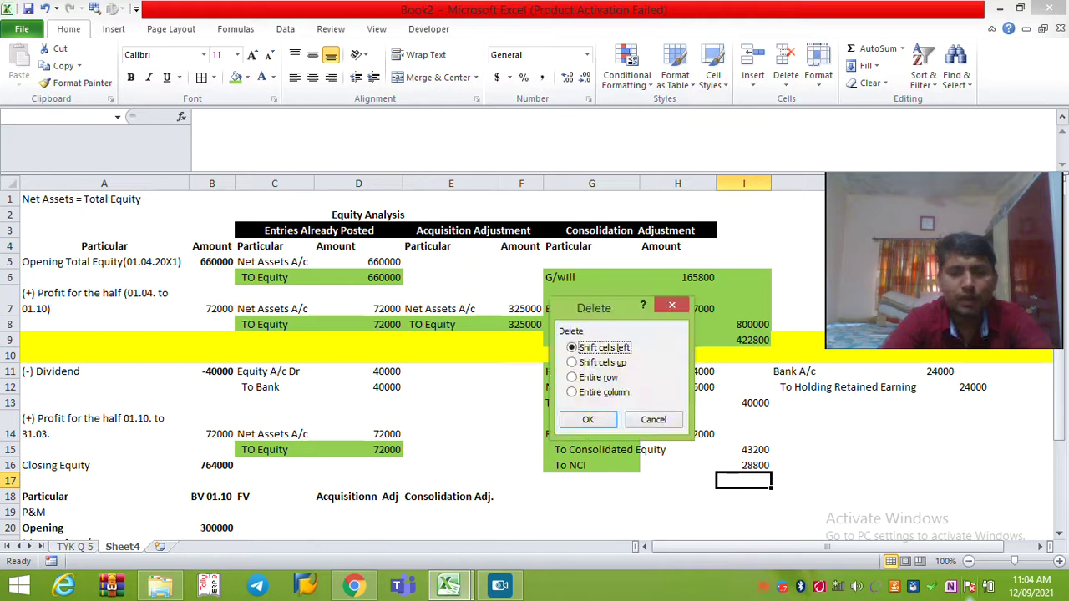
key("Return")
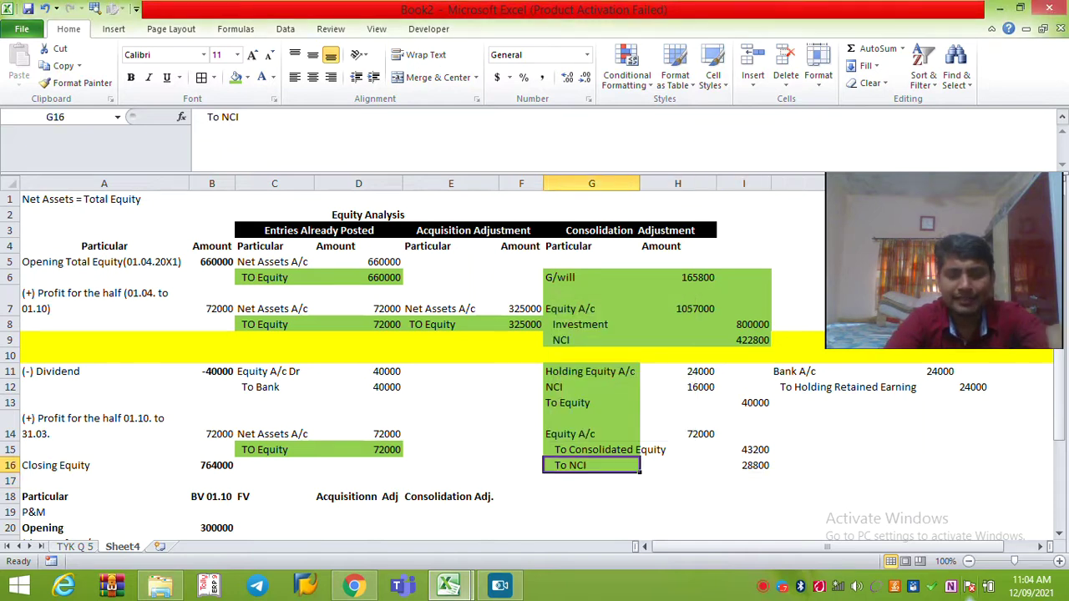
key("Up")
key("Up")
key("Up")
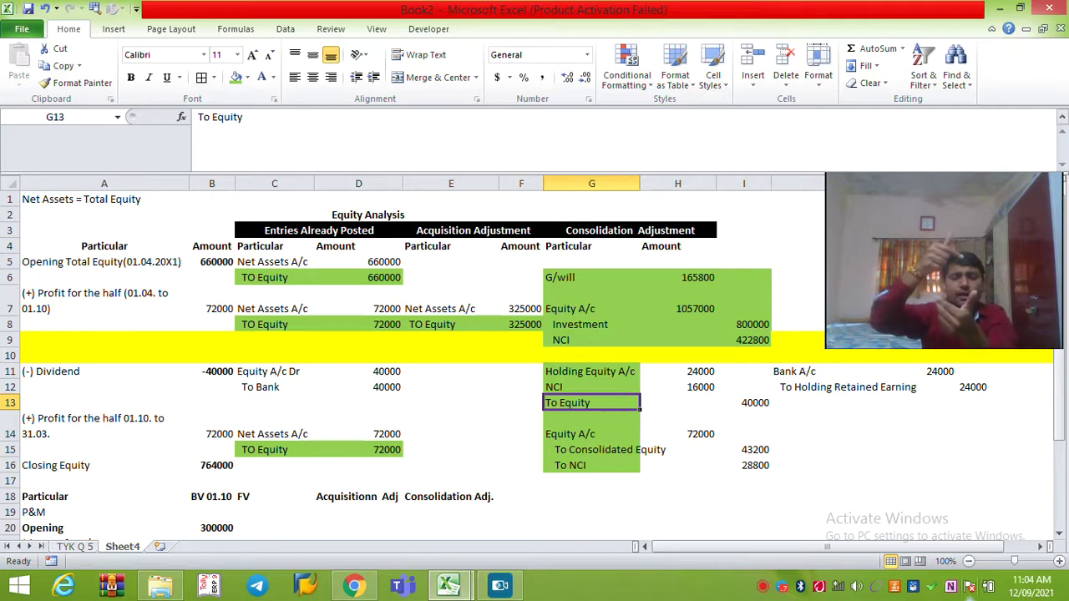
key("Left")
key("Left")
key("Up")
key("Left")
key("Left")
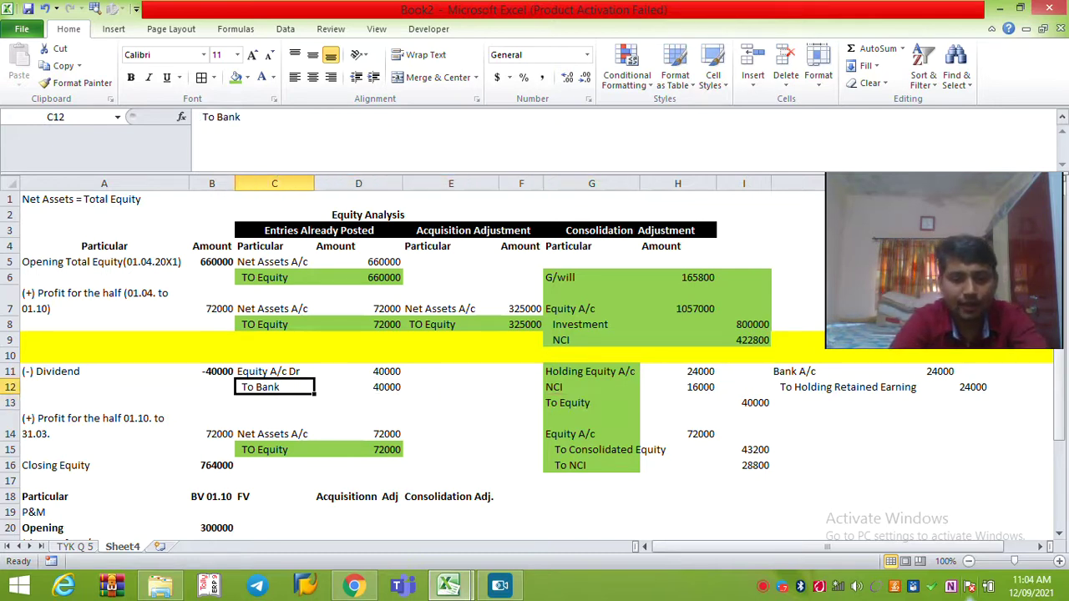
key("Up")
key("shift+Right")
key("Down")
key("Down")
key("Down")
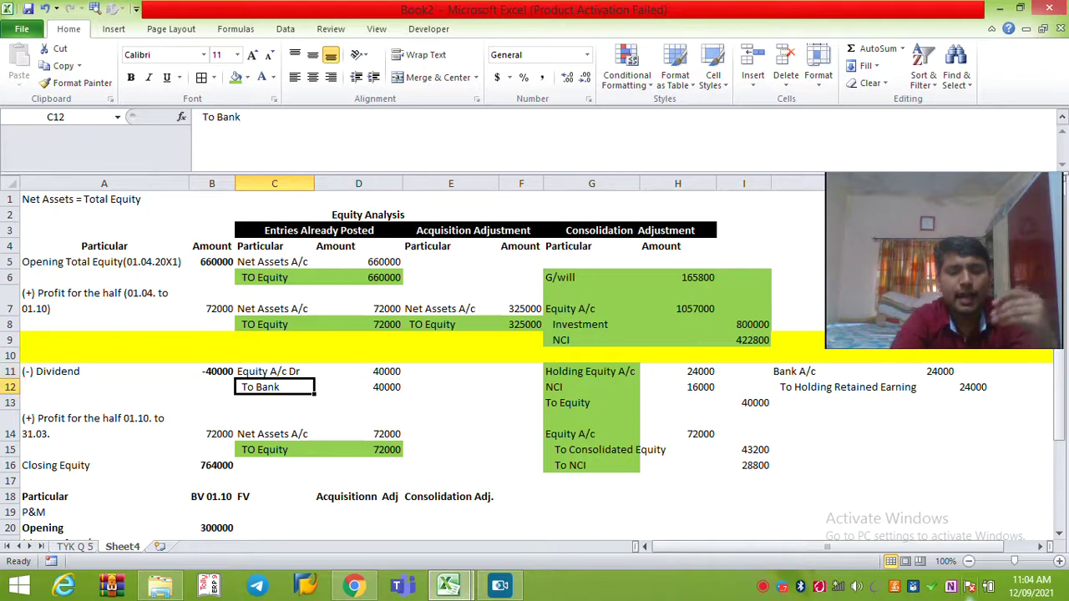
key("Down")
key("shift+Right")
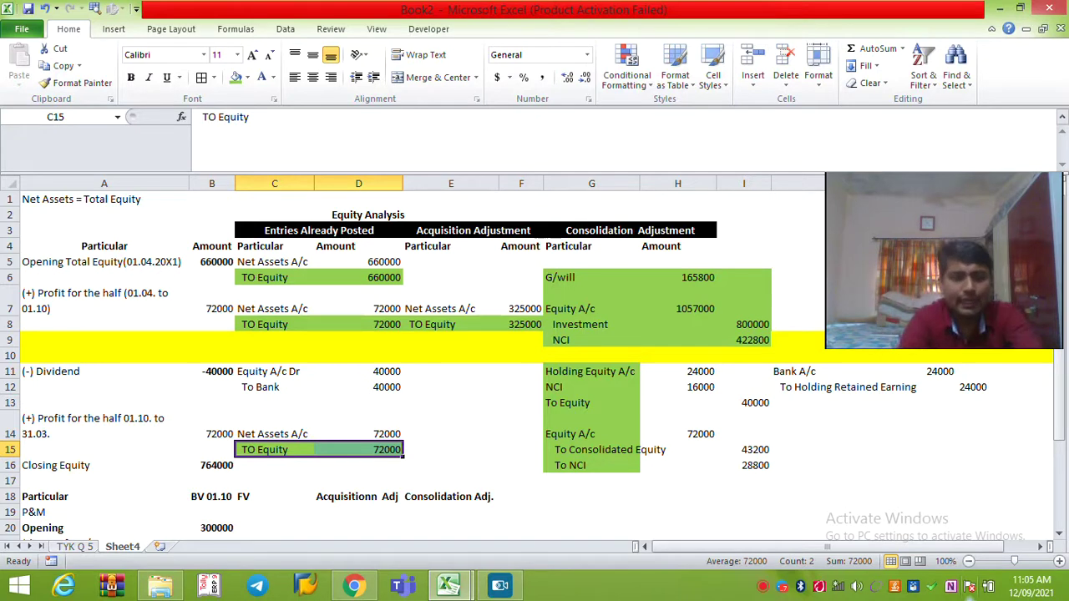
key("Up")
key("Up")
key("Up")
key("Up")
key("shift+Right")
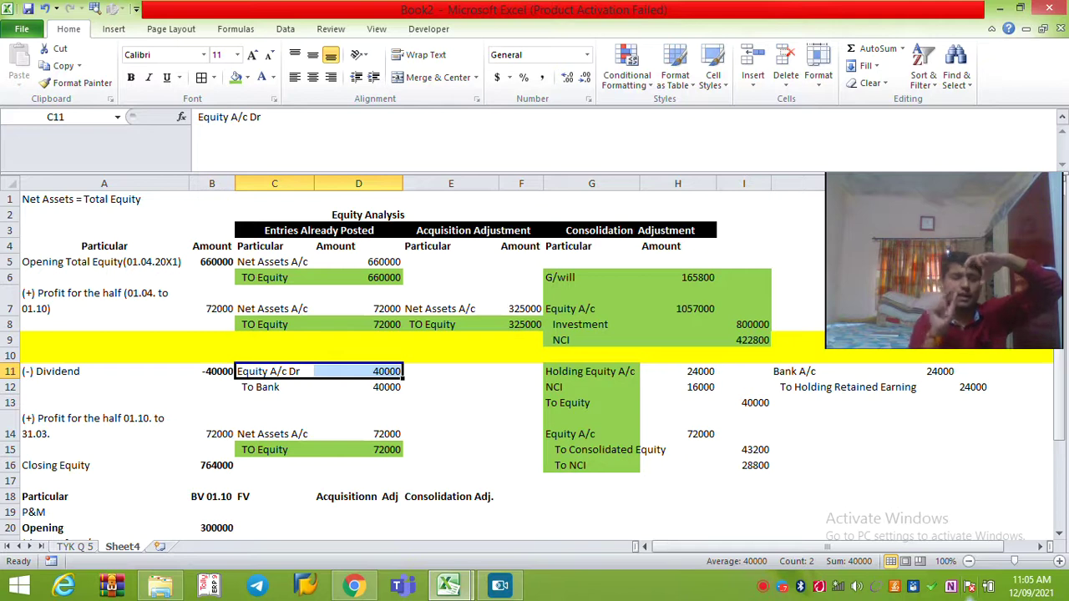
Compare the dividend adjustments in F18 and F19 of the TYK Q 5 sheet with Ram Ltd.'s retained earnings in B17.
key("ctrl+Page_Up")
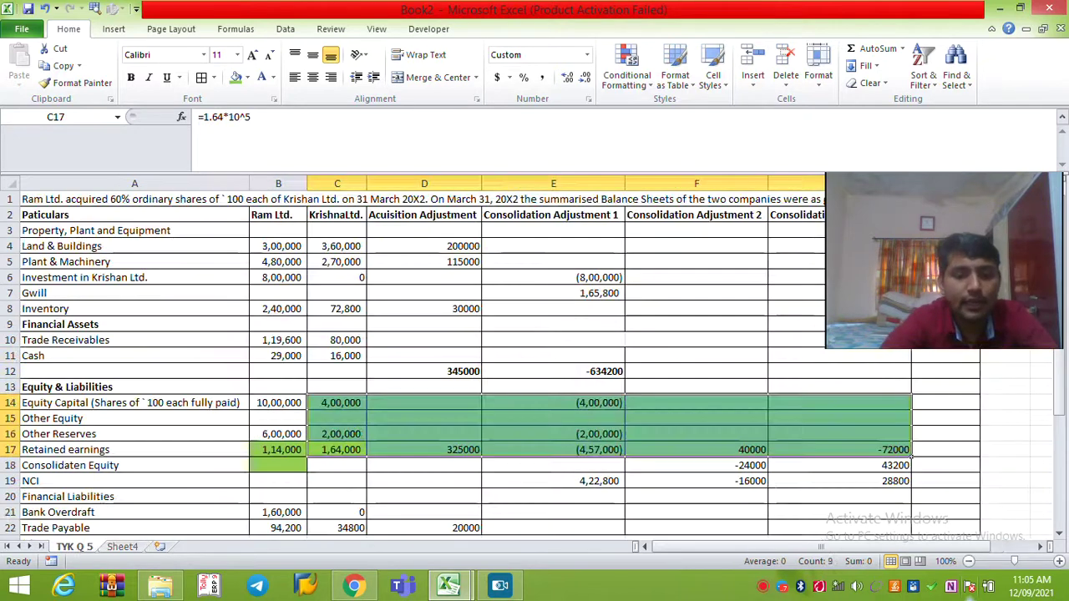
left_click(697, 481)
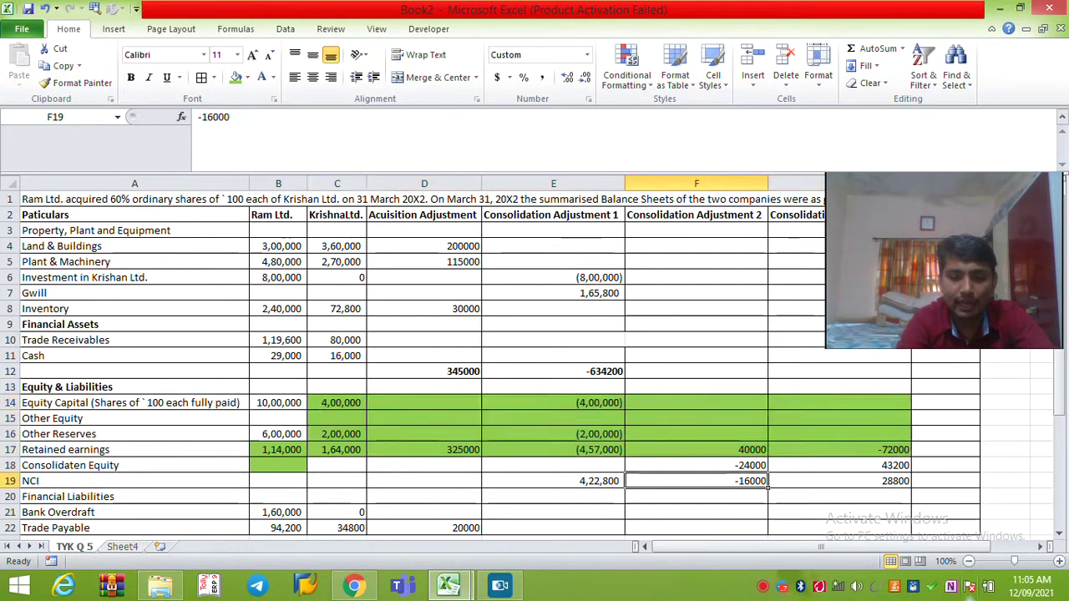
left_click(696, 466)
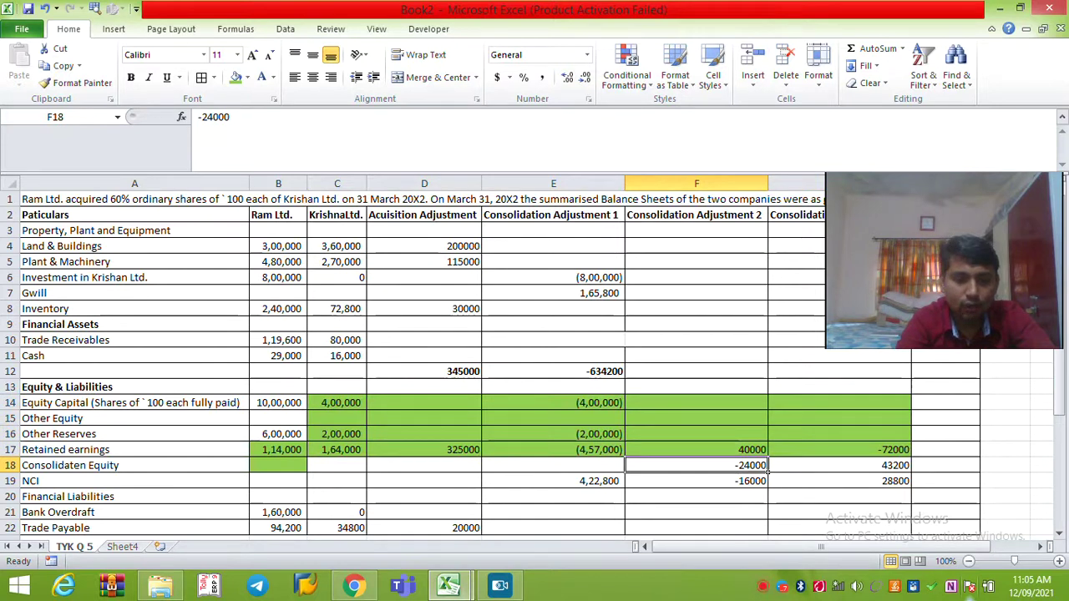
left_click(278, 451, "ctrl")
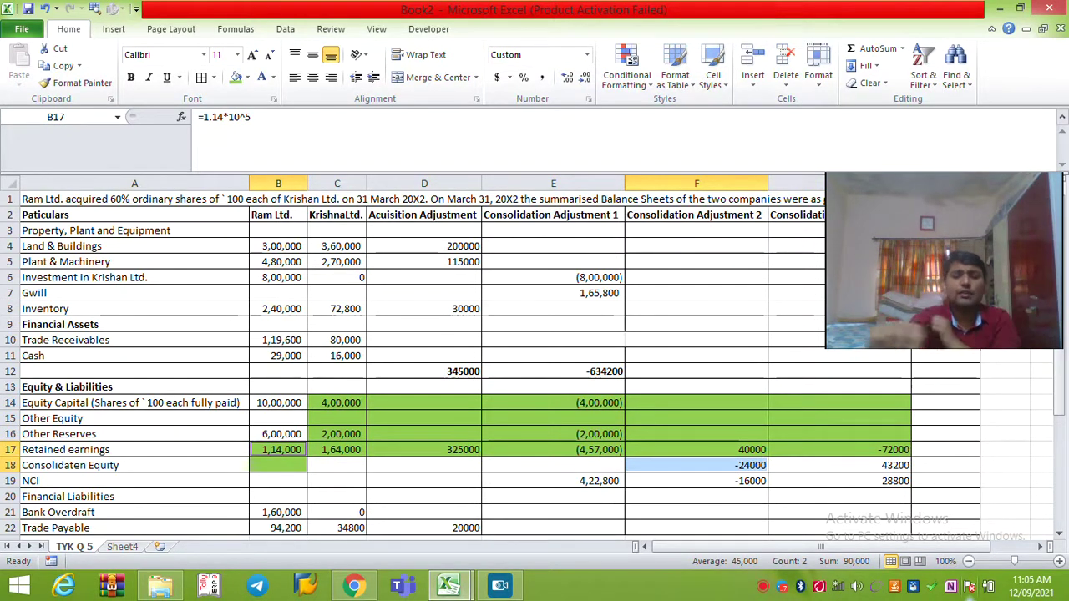
left_click(697, 482)
key("Left")
key("Left")
key("Right")
key("Right")
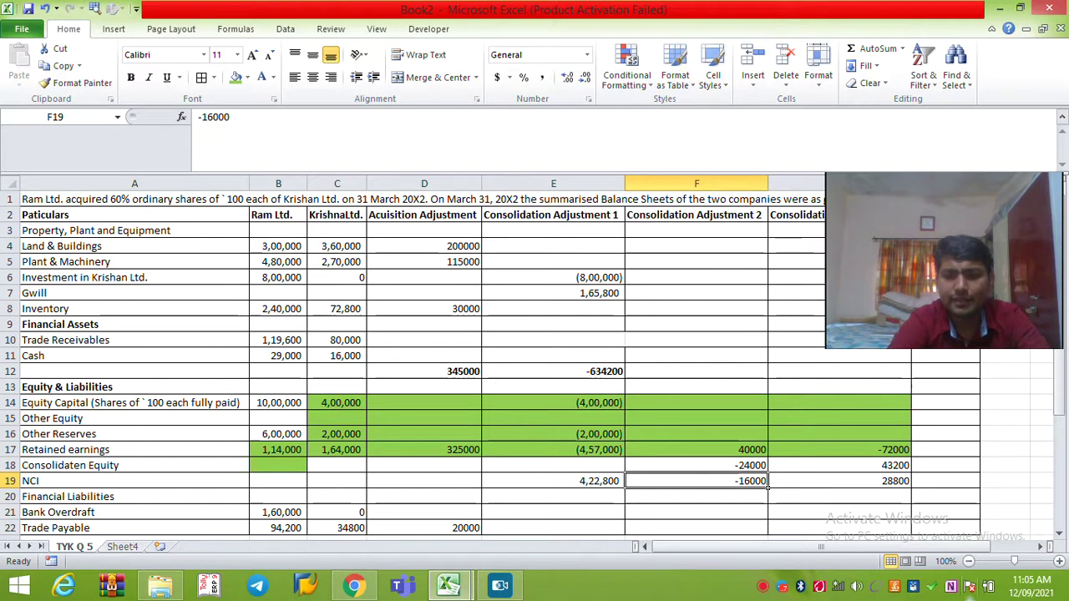
left_click_drag(977, 535, 919, 511)
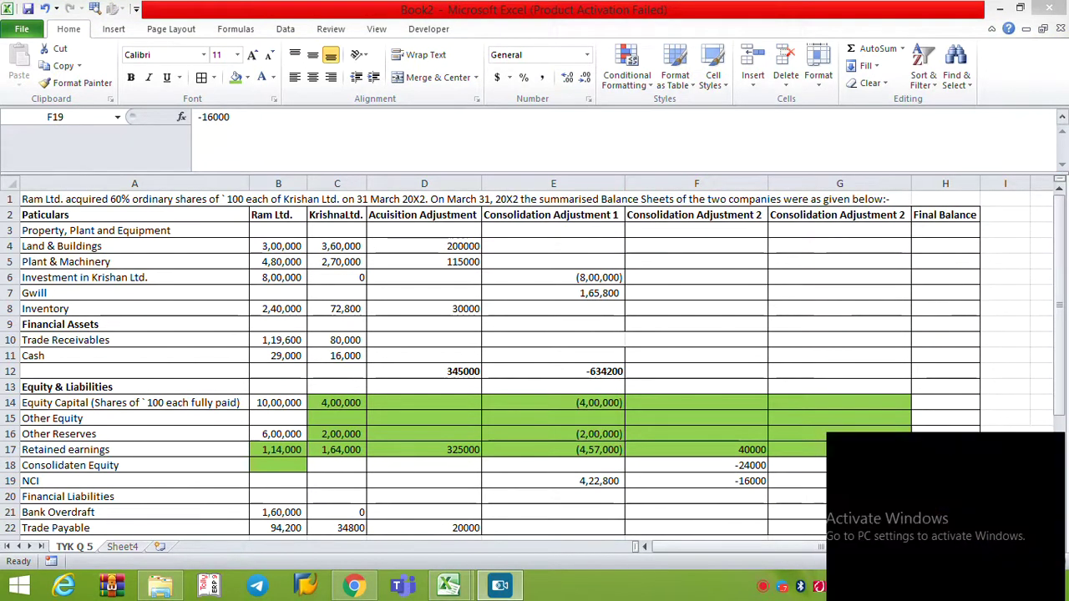
left_click(696, 482)
double_click(697, 482)
type("=")
left_click(946, 230)
key("Escape")
type("=sum(")
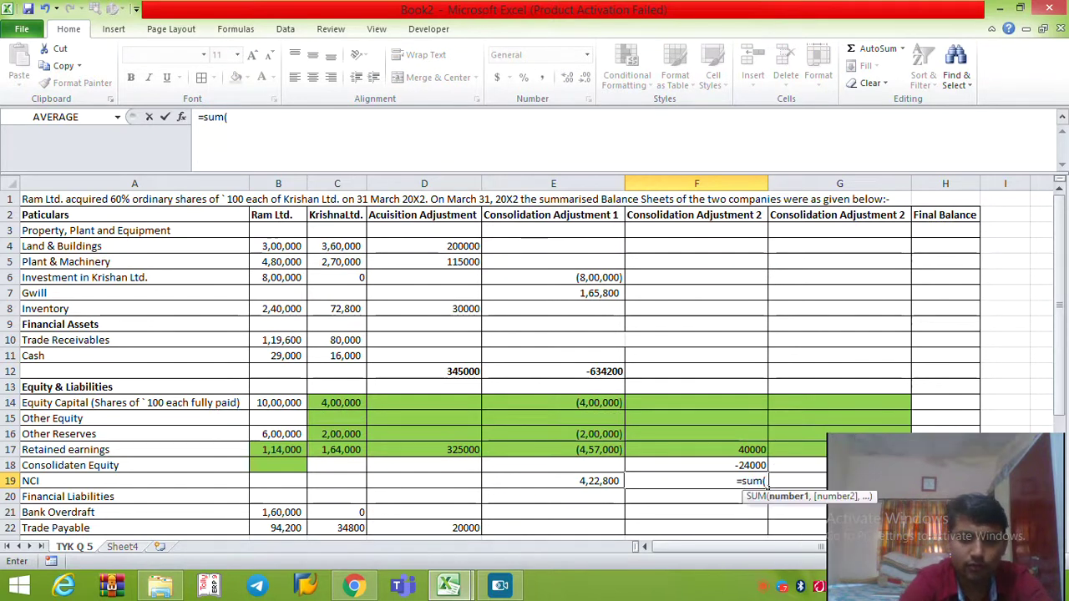
key("Escape")
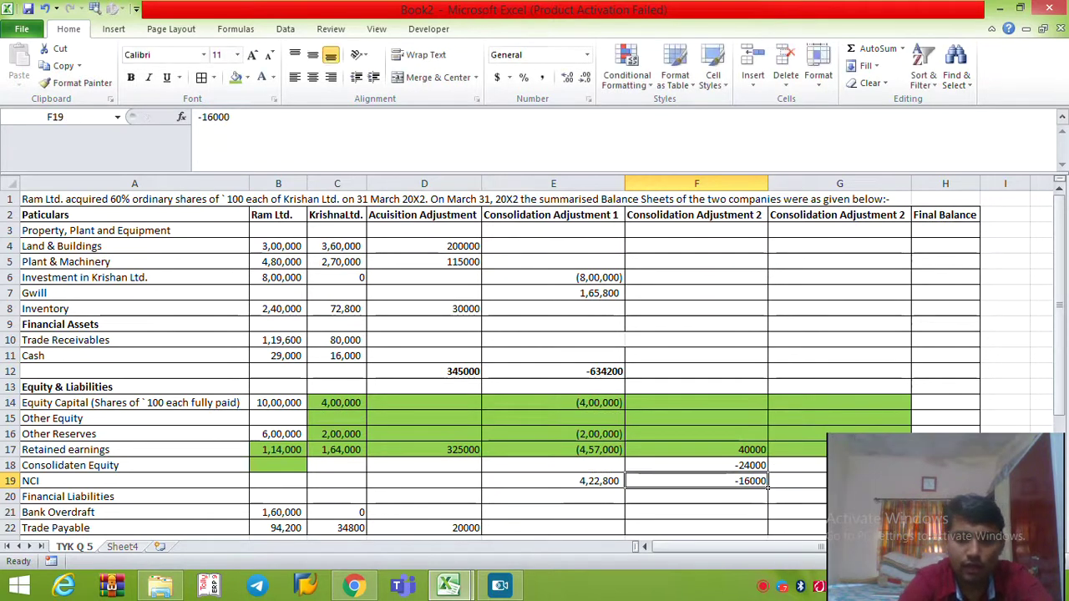
Enter a SUM formula over B3:G3 in the Final Balance cell H3 of the Property, Plant and Equipment row.
key("Up")
key("Up")
key("Up")
key("Up")
key("Up")
key("Up")
key("Up")
key("Up")
key("Up")
key("Up")
key("Up")
key("Right")
key("Up")
key("Up")
key("Up")
key("Up")
key("Up")
key("Right")
type("=sum(")
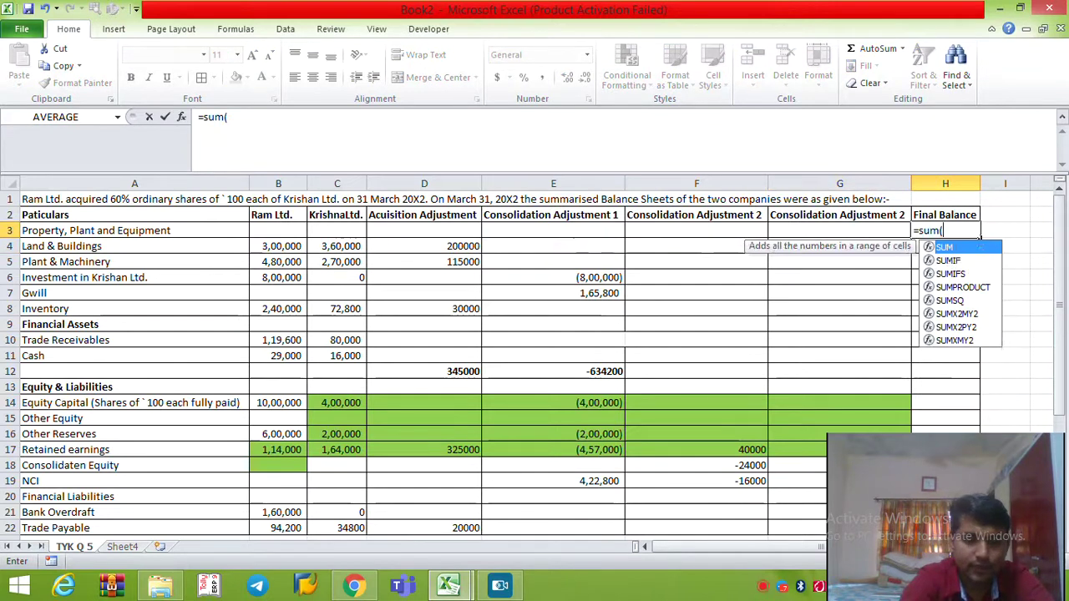
key("Left")
key("Left")
key("Left")
key("Left")
key("Left")
key("Left")
key("Left")
key("Right")
key("shift+Right")
key("shift+Right")
key("shift+Right")
key("shift+Right")
key("shift+Right")
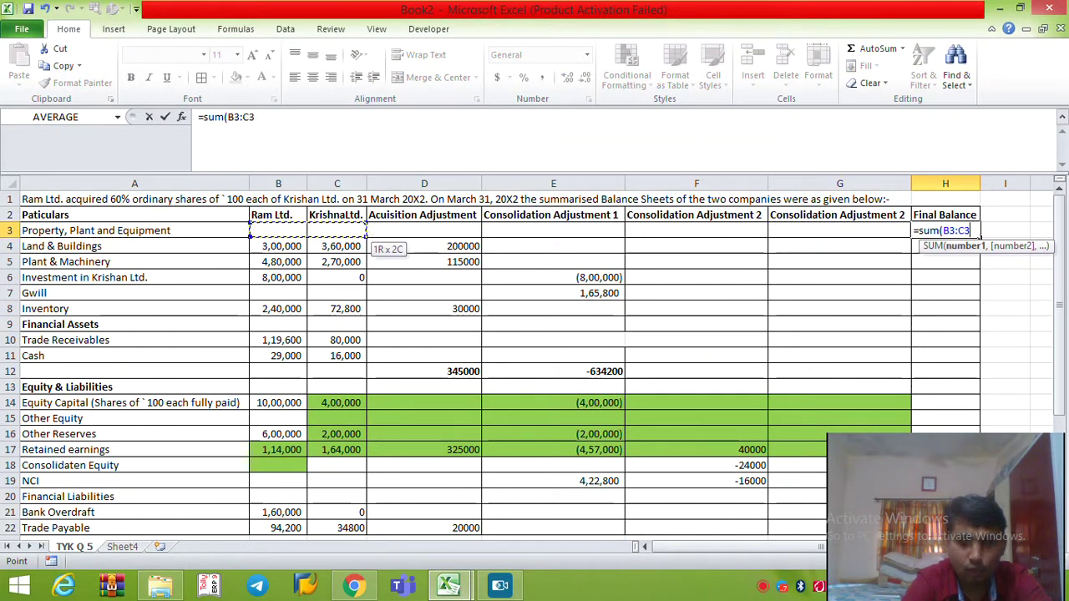
key("Return")
Copy the H3 row-sum formula down the Final Balance column to H4:H11 for all asset rows.
key("Up")
key("ctrl+c")
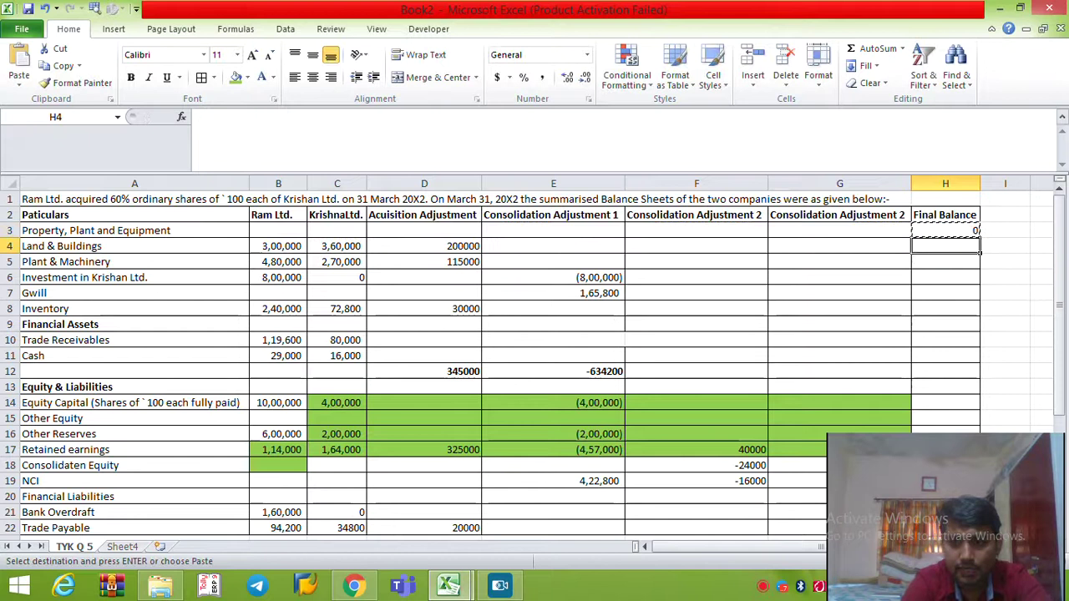
key("Down")
key("shift+Down")
key("shift+Down")
key("shift+Down")
key("shift+Down")
key("shift+Down")
key("shift+Down")
key("shift+Down")
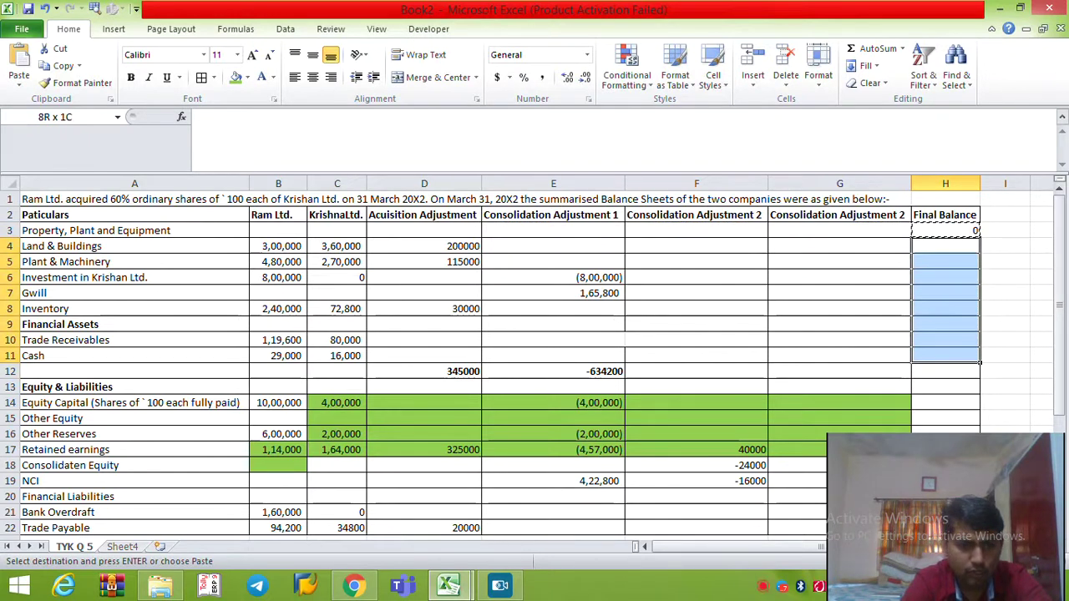
key("Return")
Copy the asset column total formula from E12 into the Final Balance cell H12.
key("ctrl+Down")
key("Left")
key("Left")
key("Left")
key("Down")
key("ctrl+c")
key("Right")
key("Right")
key("Right")
key("Return")
key("Down")
key("Down")
key("Down")
key("Down")
key("Down")
key("Down")
key("Down")
key("Down")
key("Down")
key("Down")
key("Down")
key("Down")
key("Down")
key("Down")
key("Down")
key("Down")
key("Up")
key("Up")
key("Up")
key("Up")
key("Up")
key("Up")
key("Up")
key("Up")
key("Up")
key("Up")
key("Up")
key("Up")
key("Up")
key("Up")
key("Up")
key("Up")
key("Up")
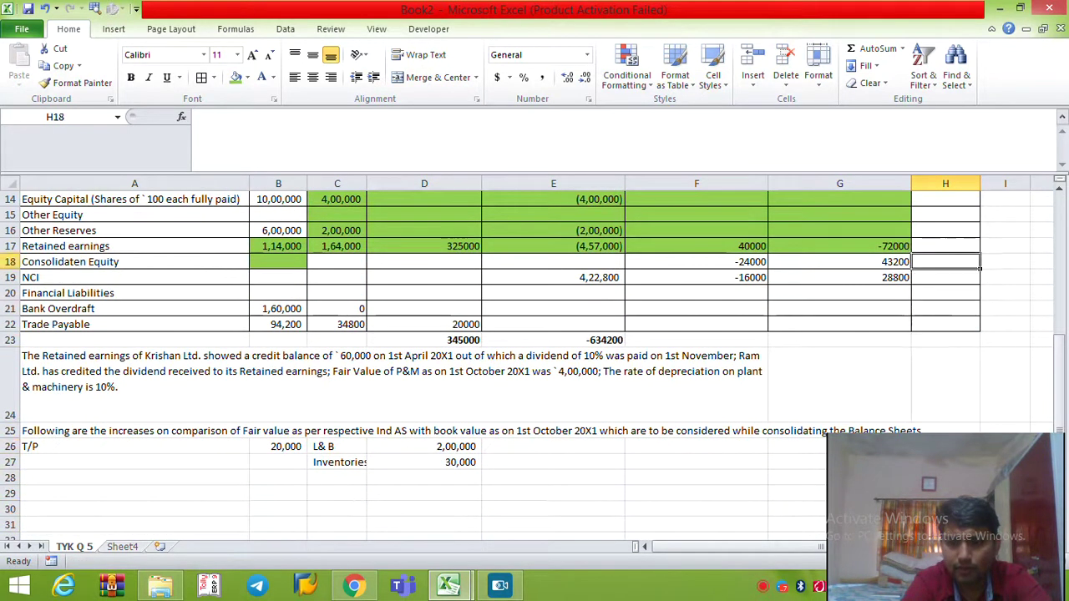
key("Down")
key("Down")
key("Down")
key("Up")
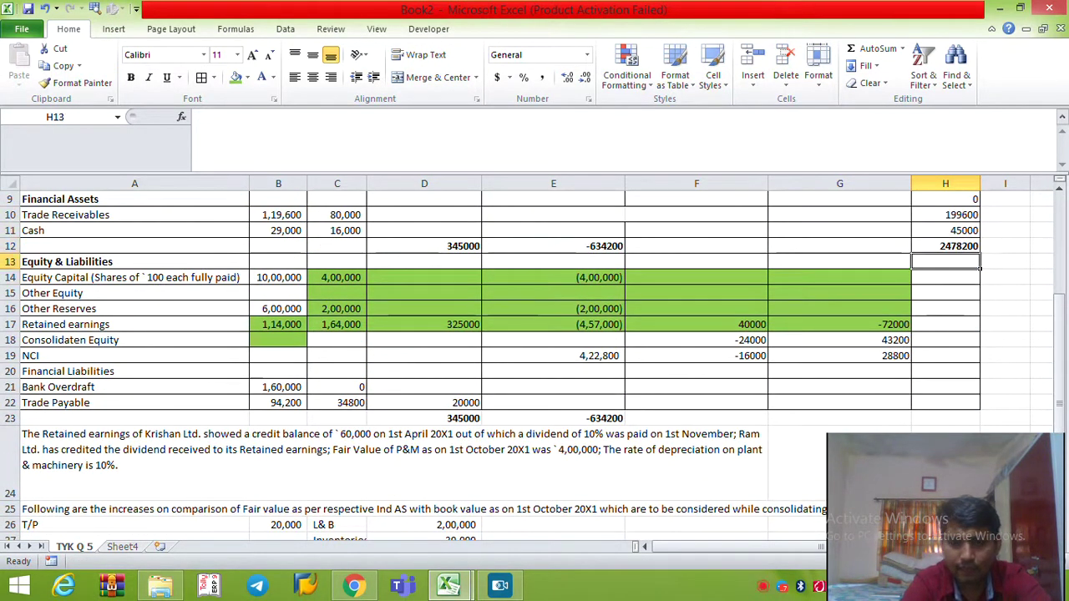
Copy the Cash row's sum formula from H11 to the Equity Capital cell H14.
key("Up")
key("Up")
key("ctrl+c")
key("Down")
key("Down")
key("Down")
key("Return")
Copy the H14 sum formula down to H15:H22 for the remaining equity and liability rows.
key("ctrl+c")
key("Down")
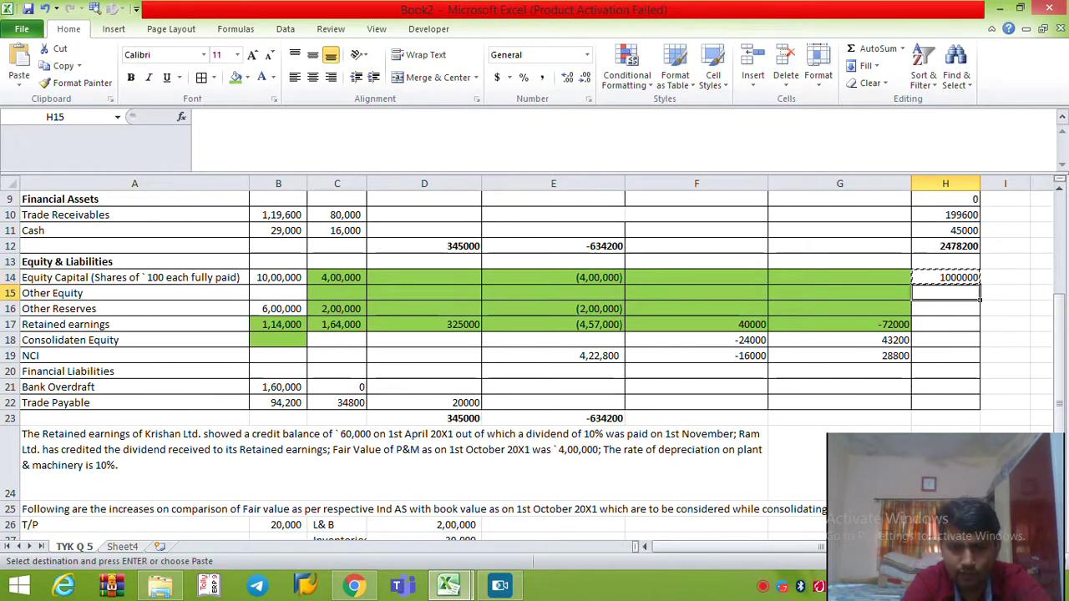
key("shift+Down")
key("shift+Down")
key("shift+Down")
key("shift+Down")
key("shift+Down")
key("shift+Down")
key("shift+Down")
key("Return")
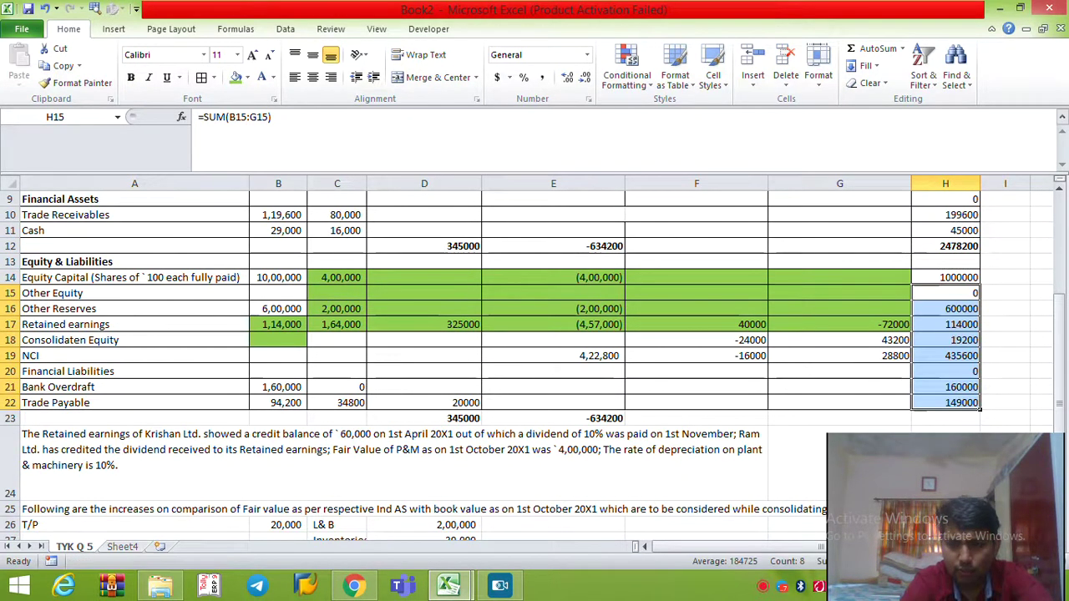
Review Ram Ltd.'s equity figures in column B, from Equity Capital down to Retained earnings and Consolidated Equity.
key("Up")
key("Left")
key("Left")
key("Left")
key("Left")
key("Left")
key("Left")
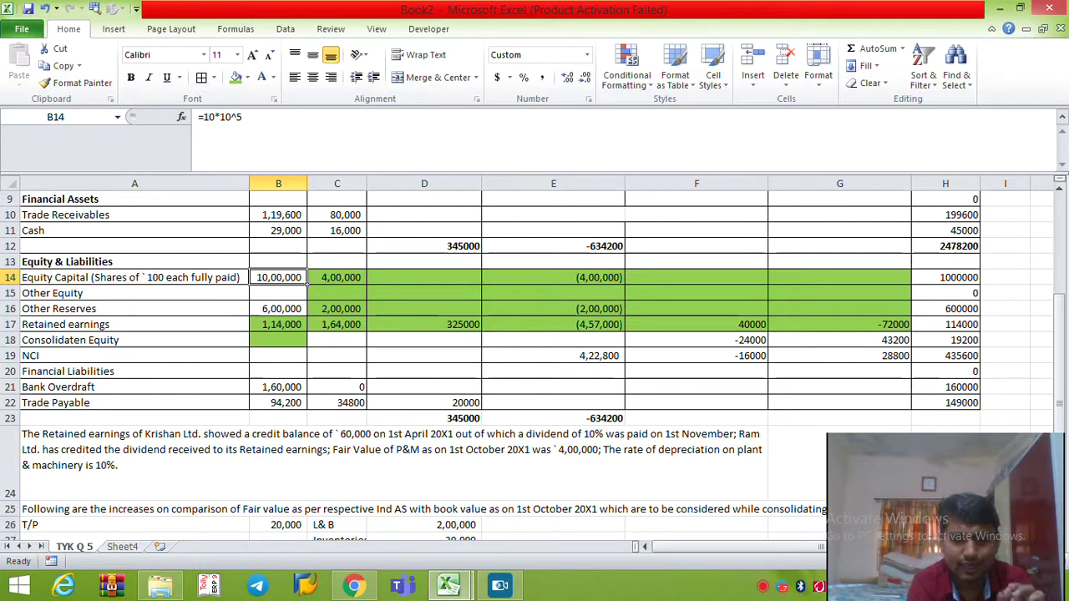
key("Down")
key("Down")
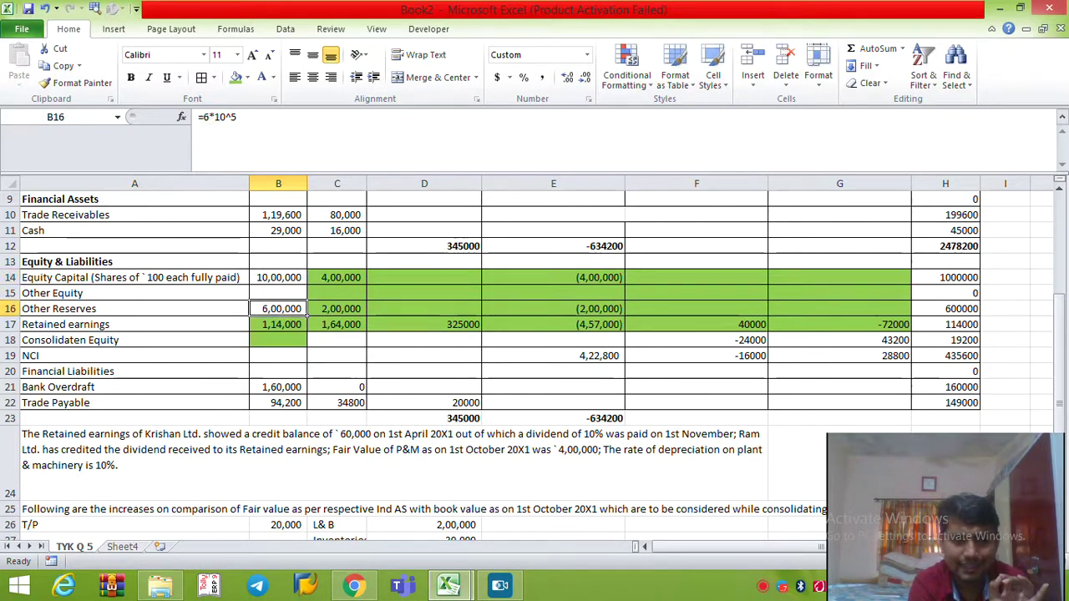
key("Down")
key("Down")
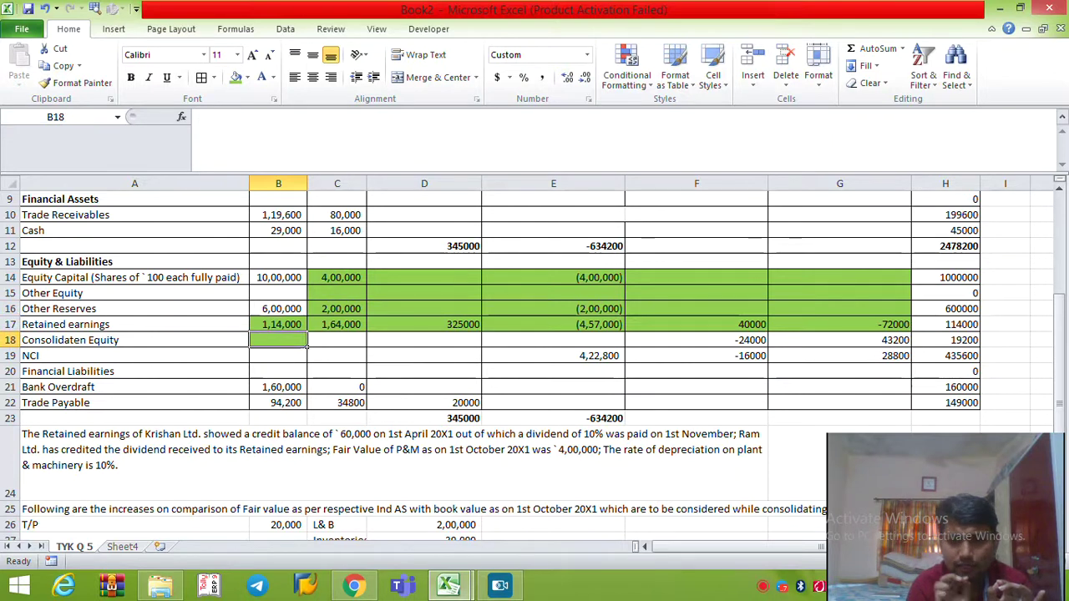
key("Up")
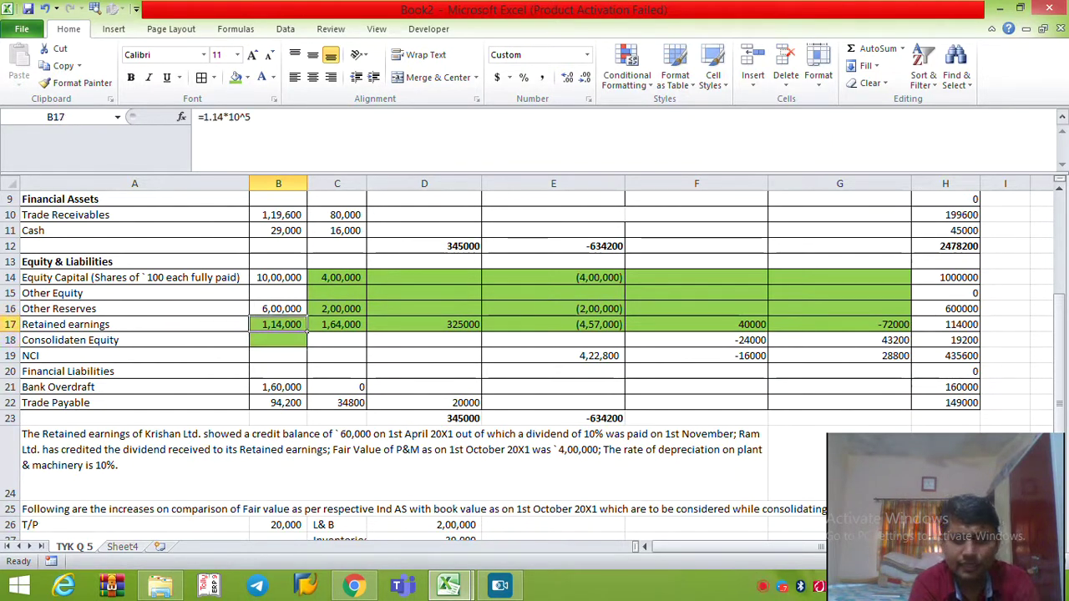
Compare Ram Ltd.'s Retained earnings in B17 with the Consolidated Equity adjustments in F18 and G18 and the eliminated block C14:G17.
left_click(697, 341, "ctrl")
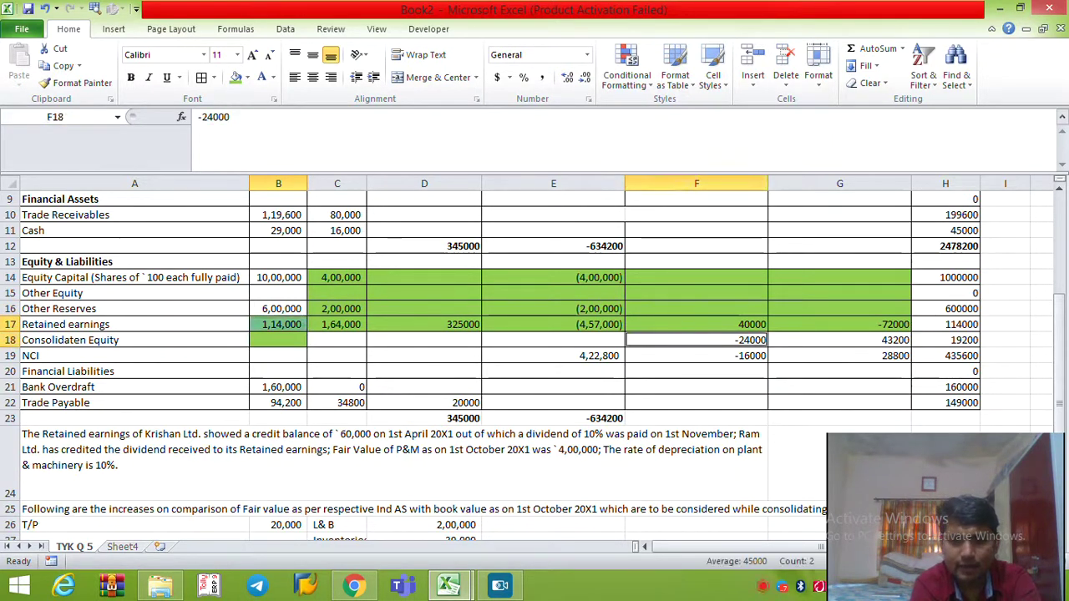
left_click(279, 325)
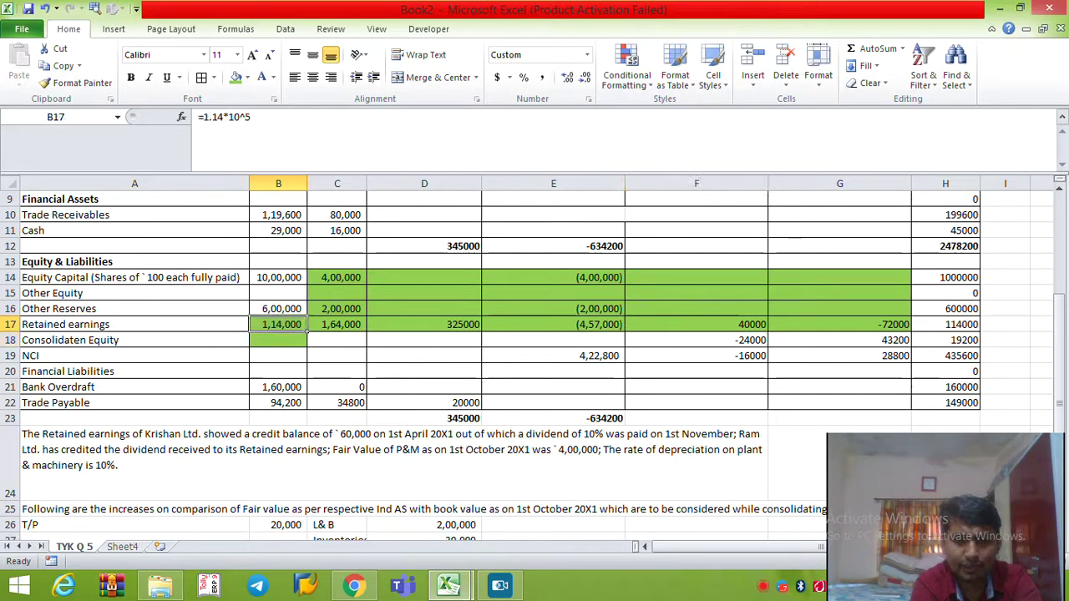
left_click_drag(337, 324, 839, 262)
key("shift+Down")
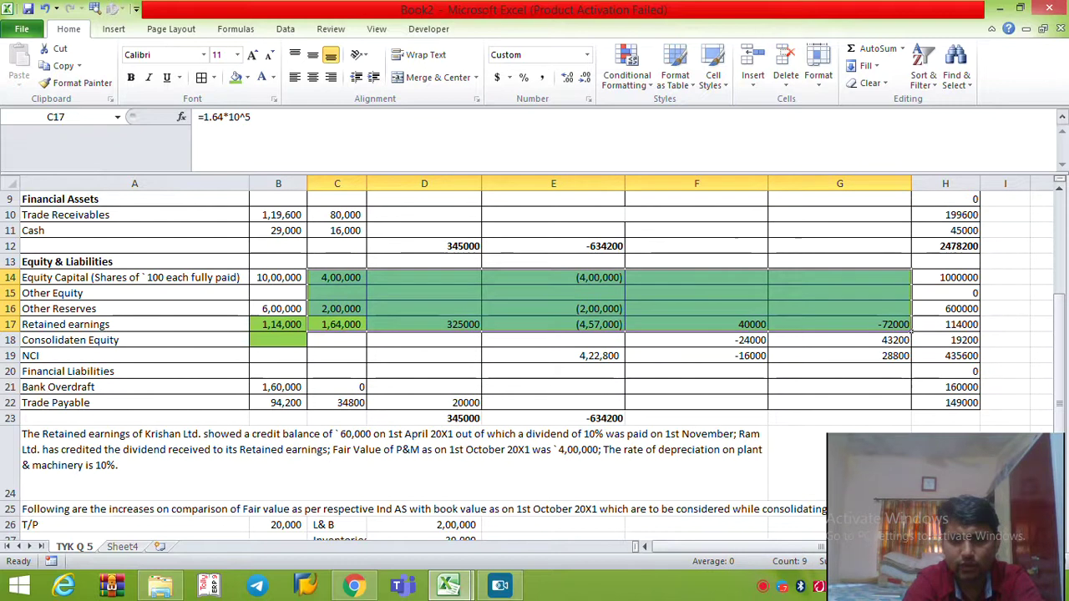
key("Down")
key("Up")
key("Left")
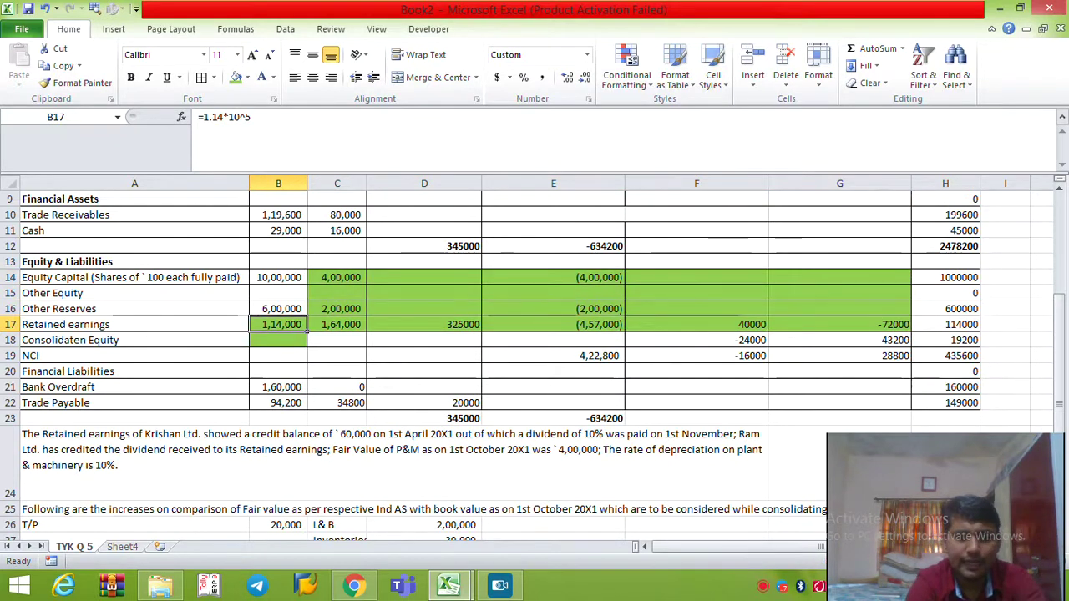
left_click(696, 340, "ctrl")
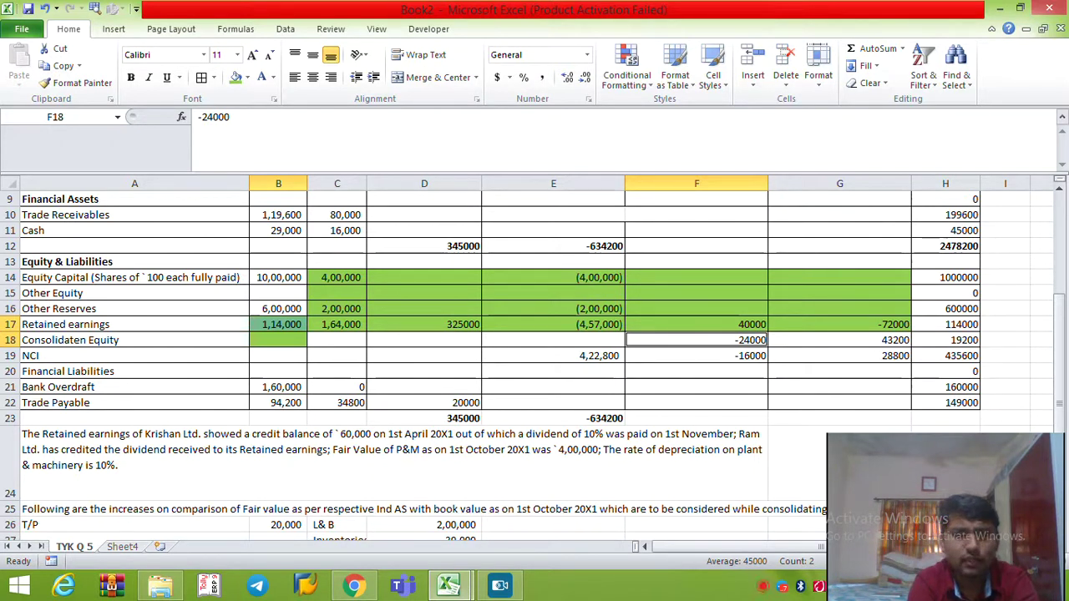
left_click(279, 325)
left_click(696, 341, "ctrl")
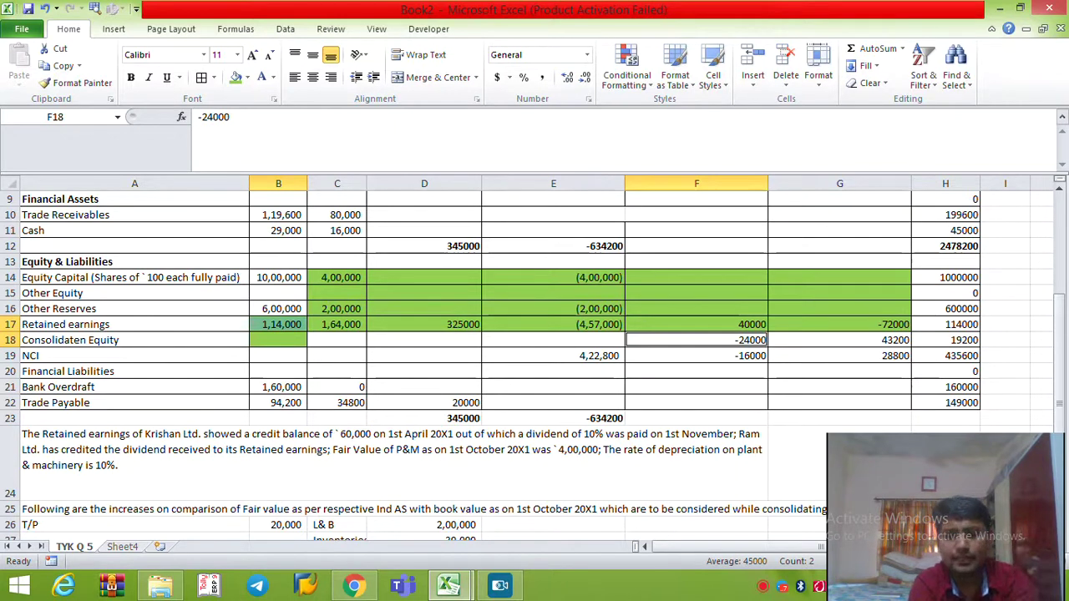
left_click(839, 341, "ctrl")
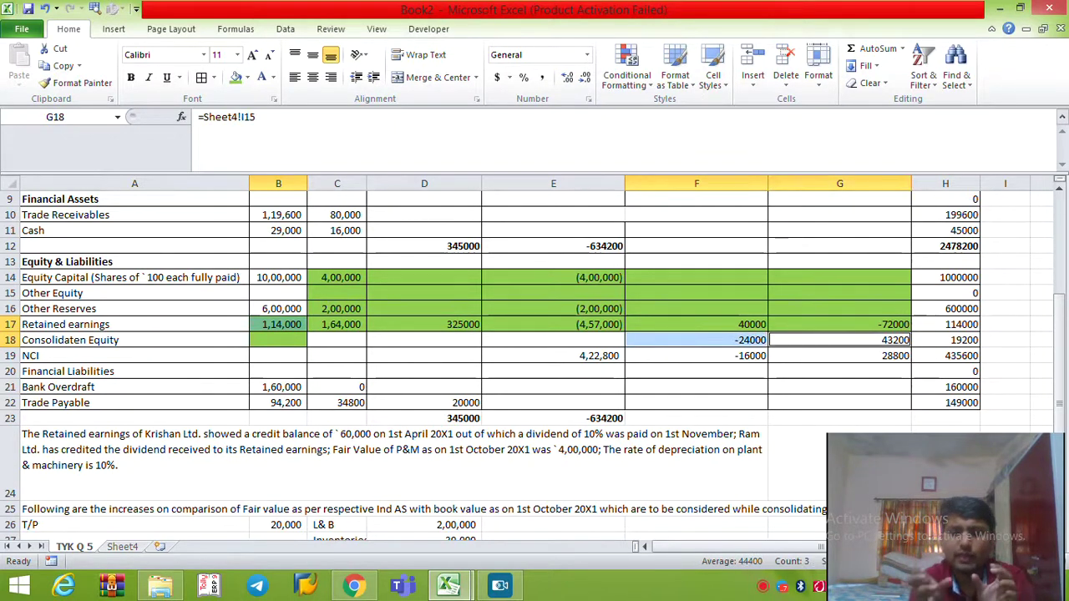
Fill the Final Balance cells for Retained earnings and Consolidated Equity, H17:H18, with green.
key("Right")
key("Right")
key("Right")
key("Left")
key("Left")
key("shift+Up")
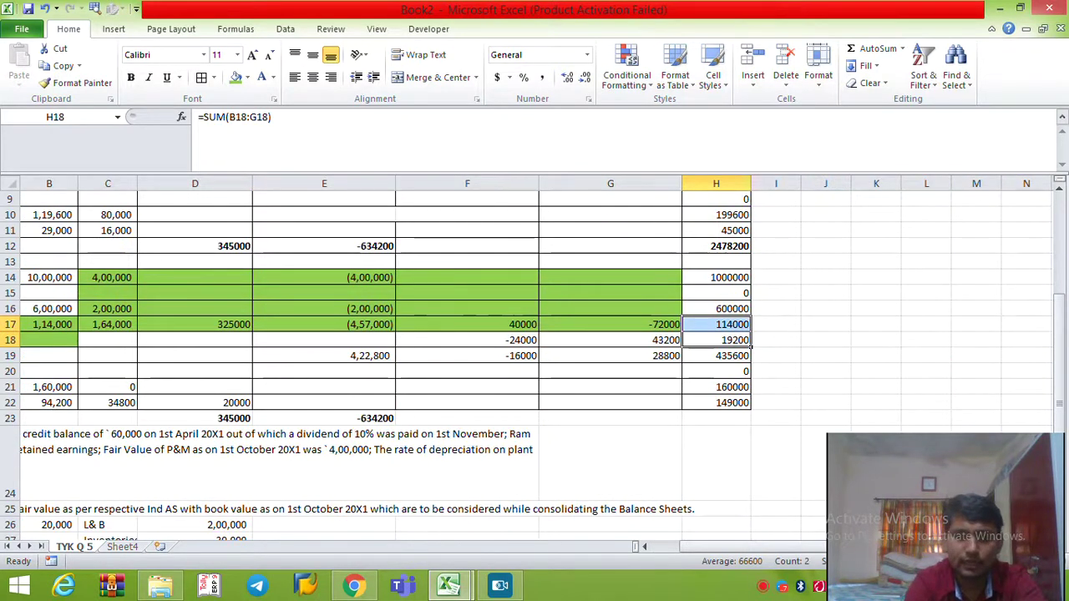
key("Right")
key("Right")
key("Right")
key("Left")
key("Left")
key("Left")
key("shift+Up")
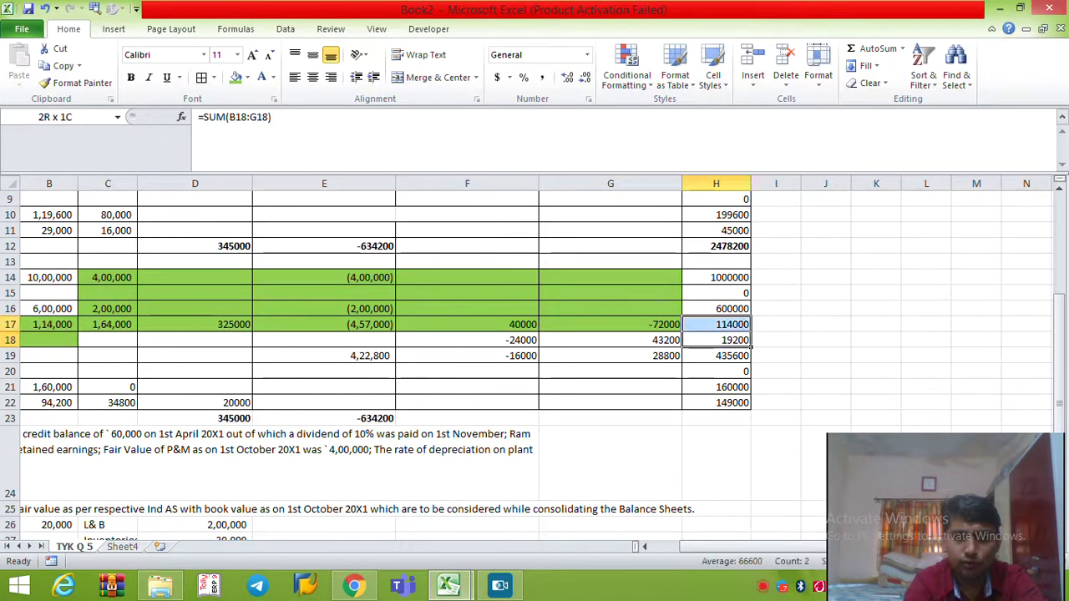
key("Right")
key("Right")
key("Right")
key("Right")
key("Right")
key("Right")
key("Right")
key("Right")
key("Left")
key("Left")
key("Left")
key("Left")
key("Left")
key("Left")
key("Left")
key("Left")
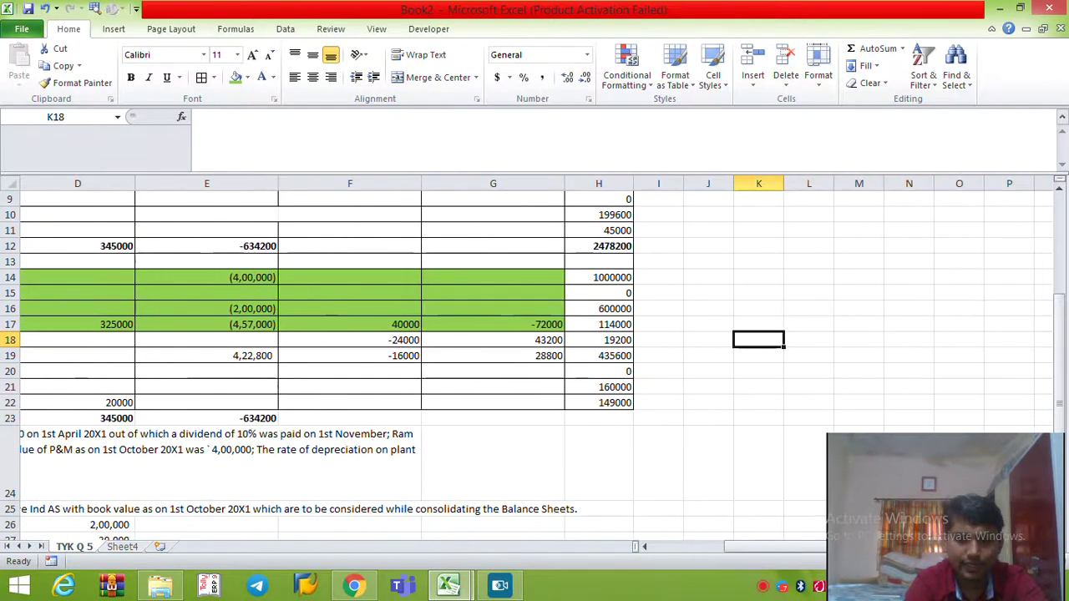
key("shift+Up")
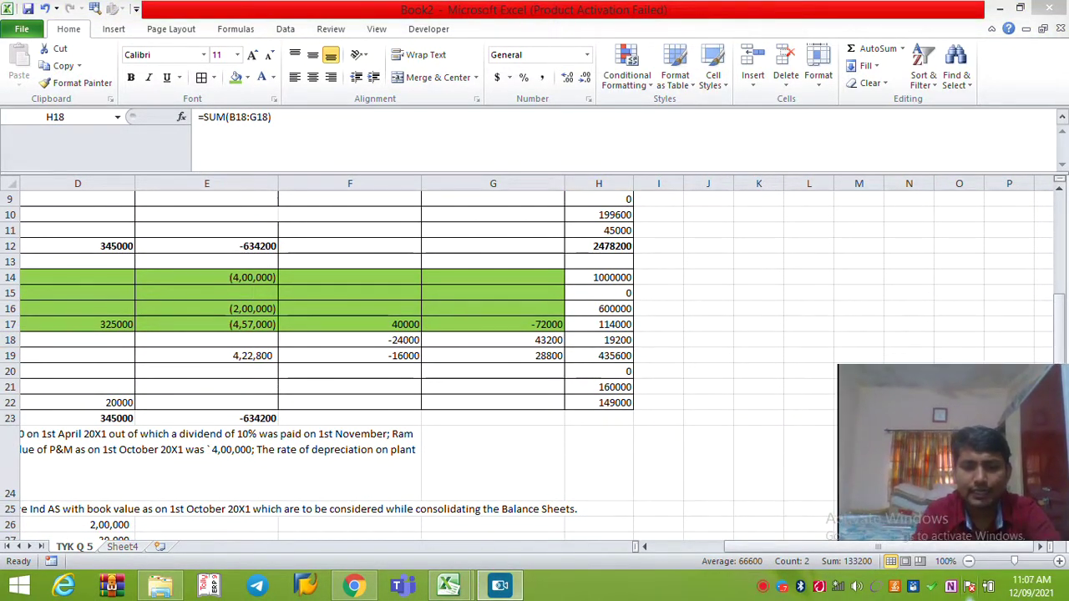
left_click(237, 77)
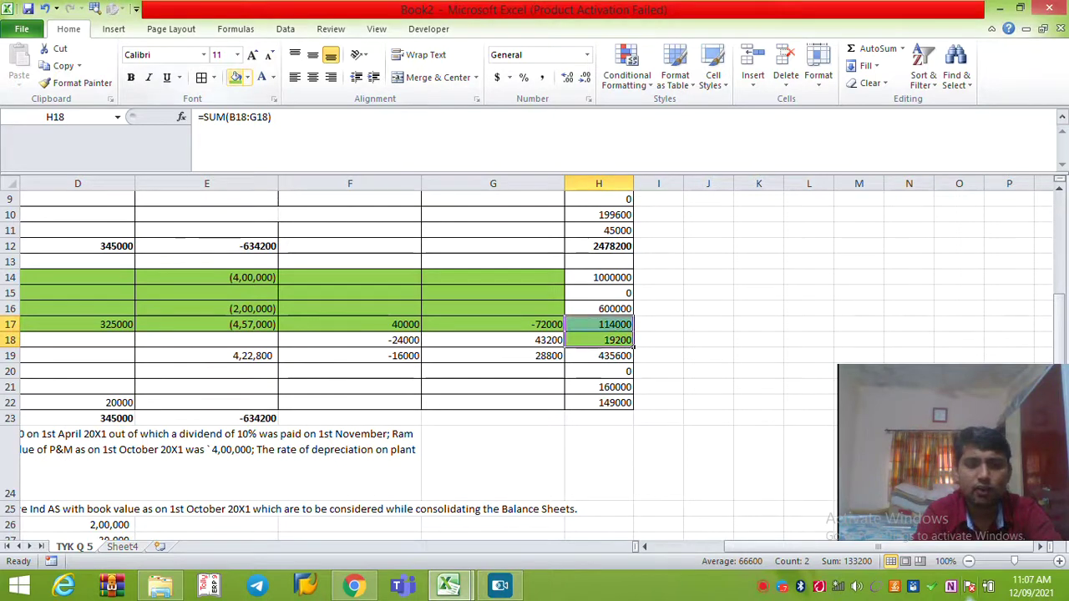
Examine the Final Balances of Other Reserves and Equity Capital and the green block of Krishan Ltd.'s equity and adjustments, C14:G17.
key("Up")
key("Up")
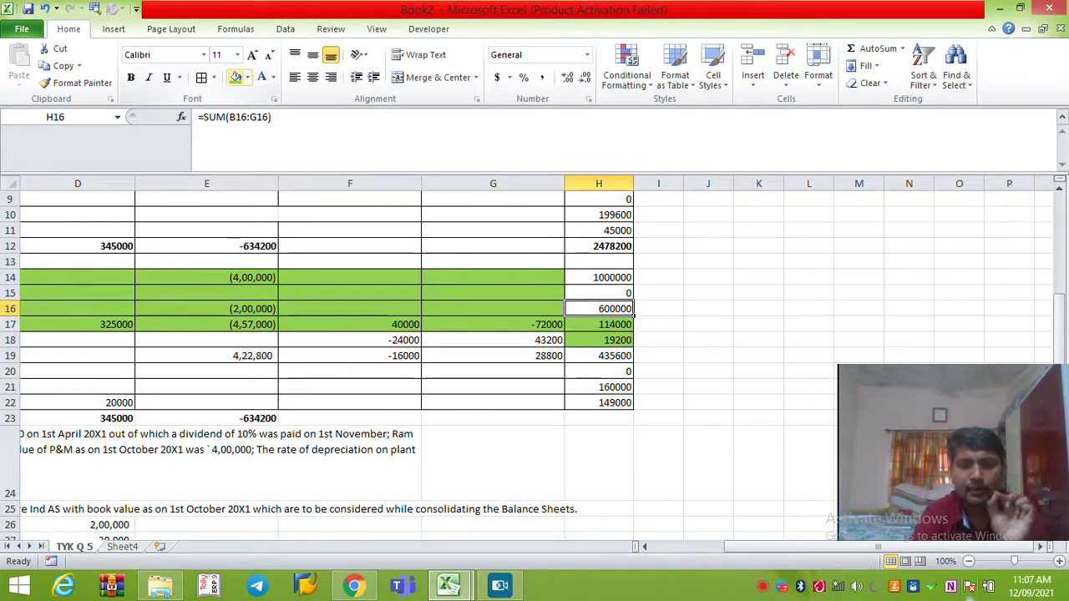
key("Up")
key("Up")
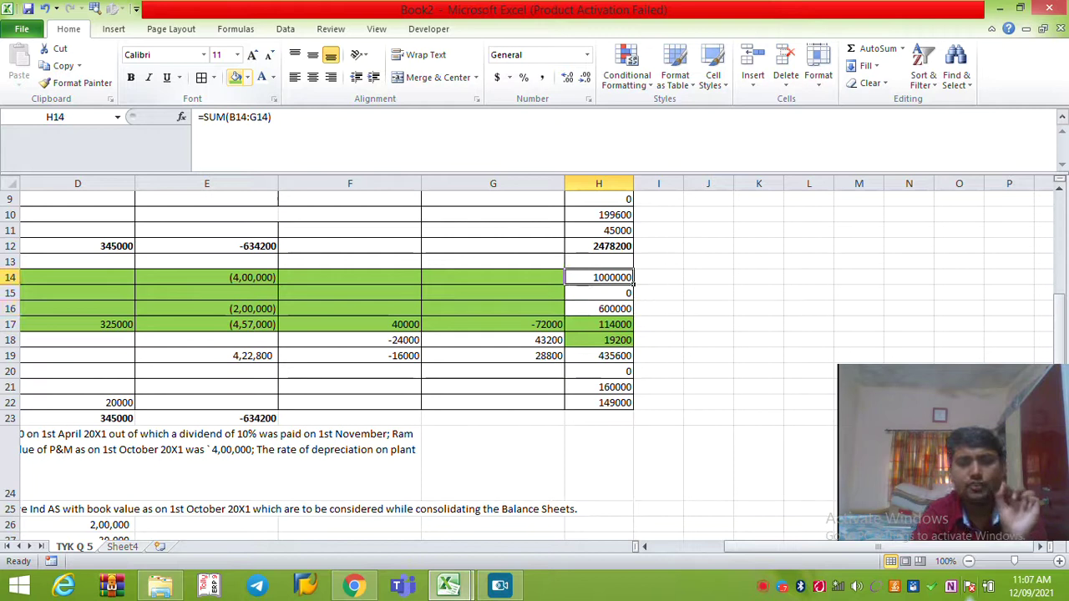
key("Left")
key("Left")
key("Left")
key("Left")
key("Left")
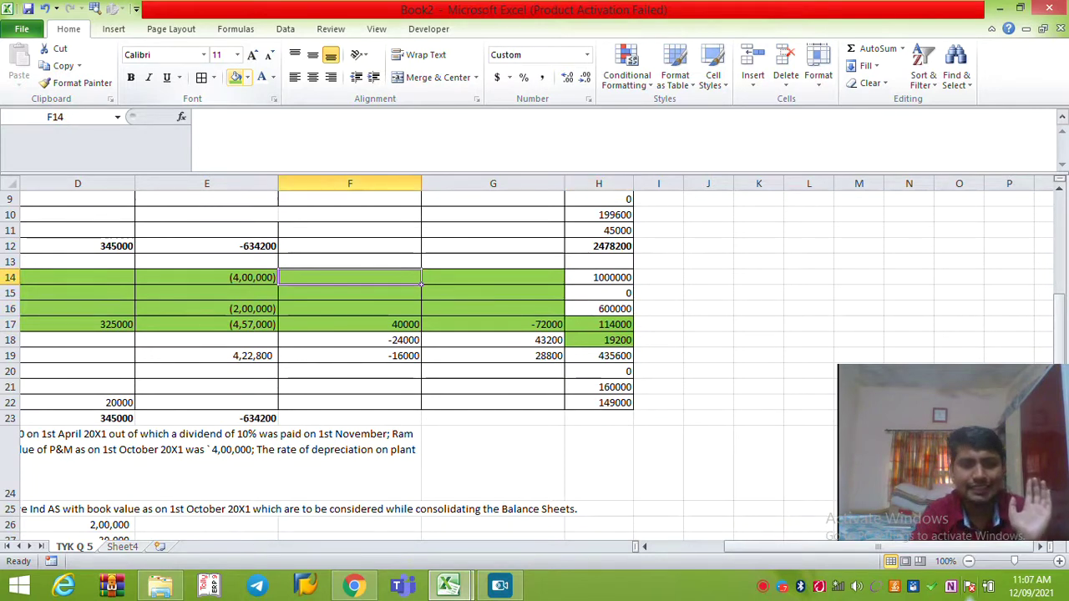
key("shift+Down")
key("shift+Down")
key("shift+Down")
key("shift+Down")
key("shift+Right")
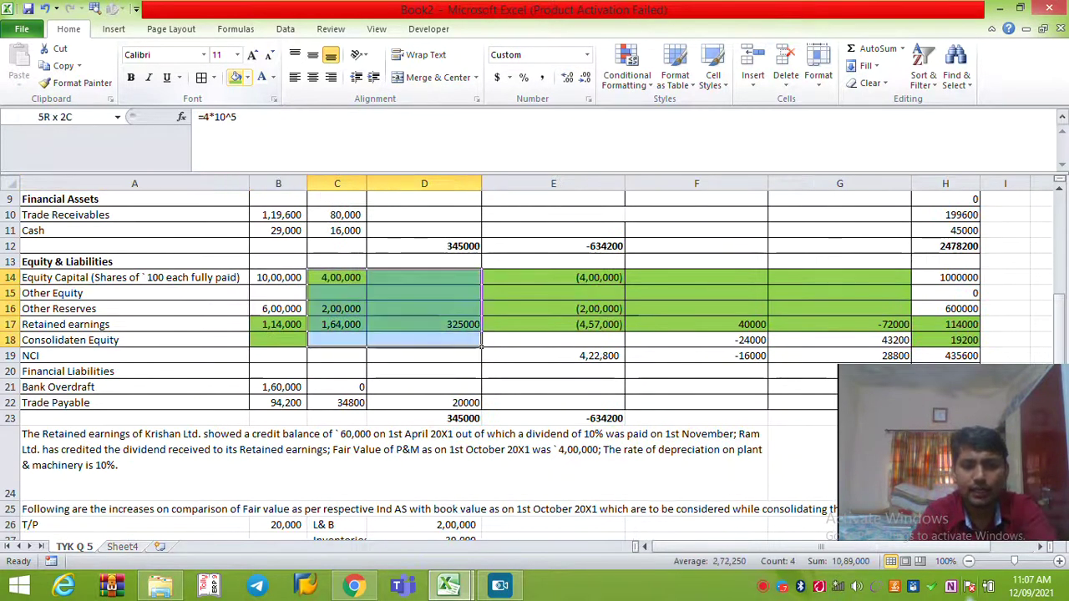
key("shift+Up")
key("shift+Right")
key("shift+Right")
key("shift+Right")
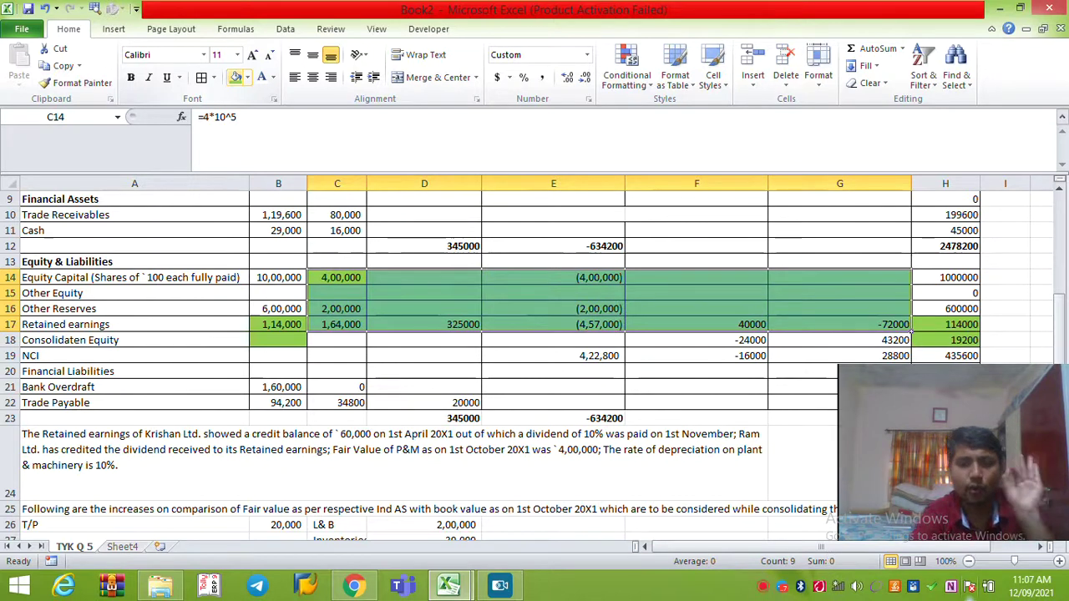
Extend the green fill over all Final Balance equity cells from Equity Capital to Consolidated Equity, H14:H18.
key("Right")
key("Right")
key("Down")
key("Right")
key("Right")
key("Down")
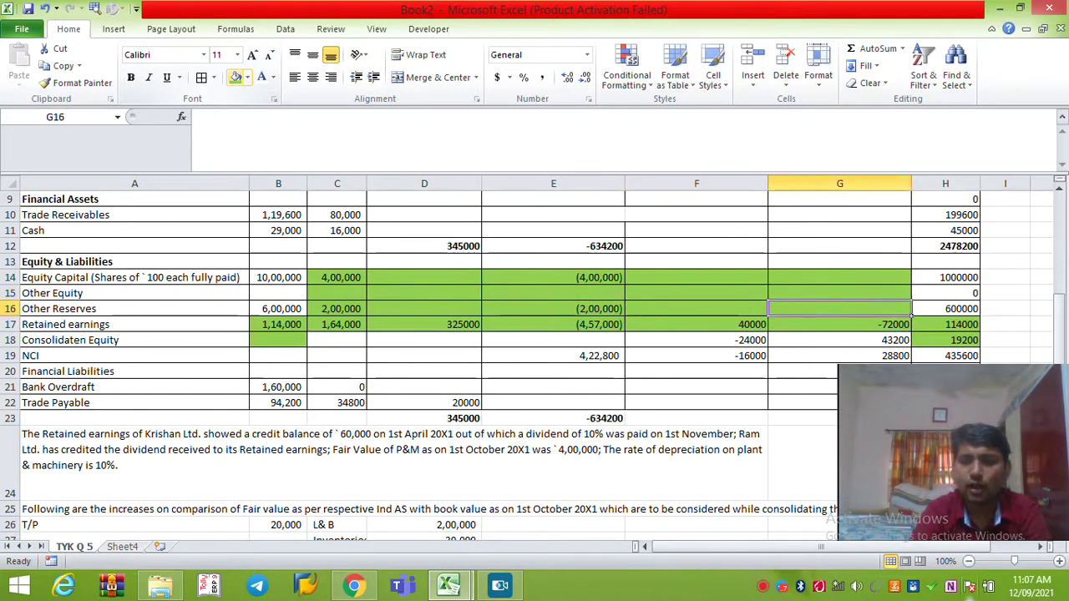
key("Down")
key("Right")
key("shift+Down")
key("shift+Up")
key("Up")
key("Up")
key("Up")
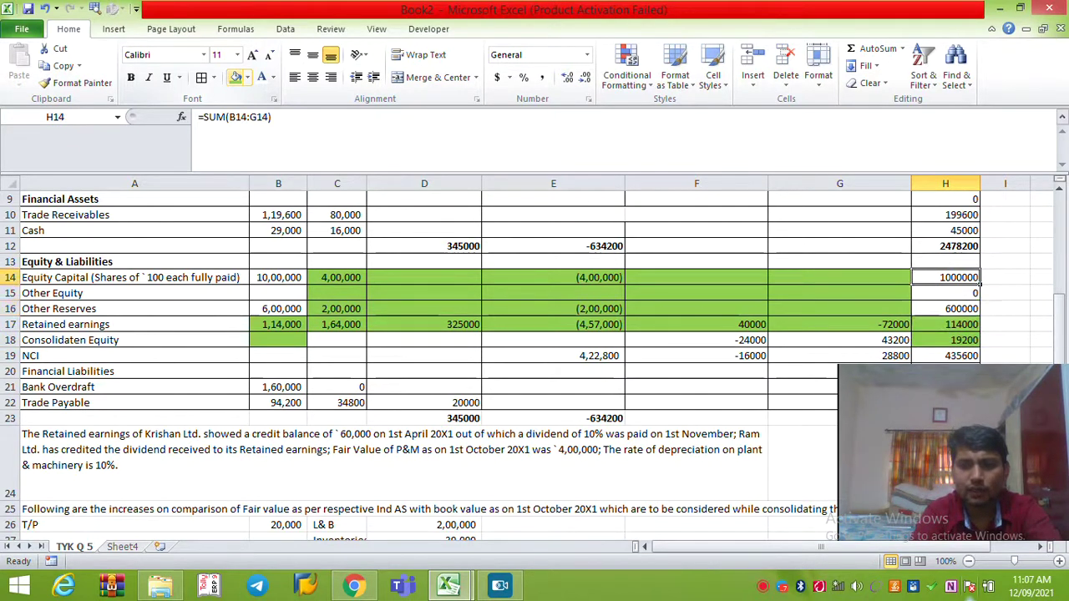
key("shift+Down")
key("shift+Down")
key("shift+Down")
key("shift+Down")
key("shift+Up")
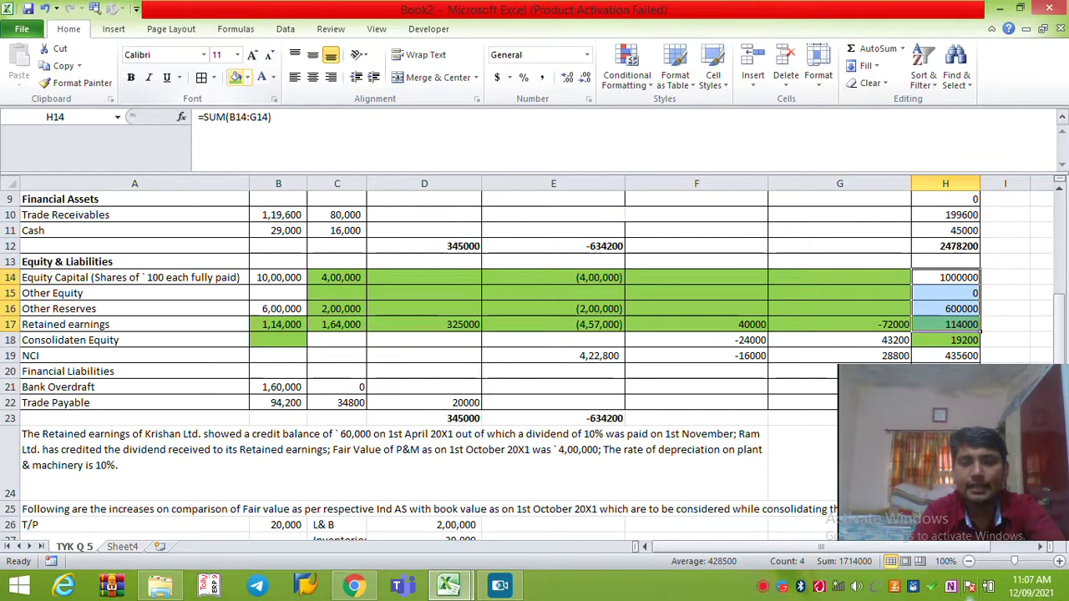
key("shift+Down")
left_click(236, 78)
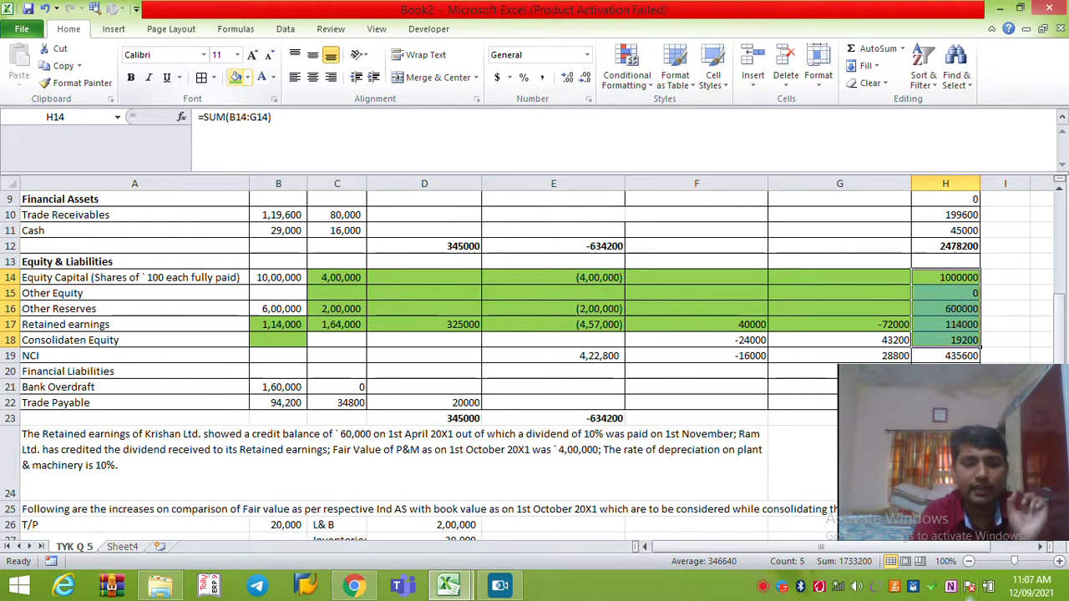
Examine the NCI row's amounts across the adjustment columns, starting from the Sheet4 link in E19.
key("Down")
key("Down")
key("Down")
key("Down")
key("Down")
key("Down")
key("Down")
key("Down")
key("Down")
key("Down")
key("Right")
key("Right")
key("Right")
key("Left")
key("Left")
key("Up")
key("Up")
key("Left")
key("Left")
key("Left")
key("Up")
key("Up")
key("Up")
key("Left")
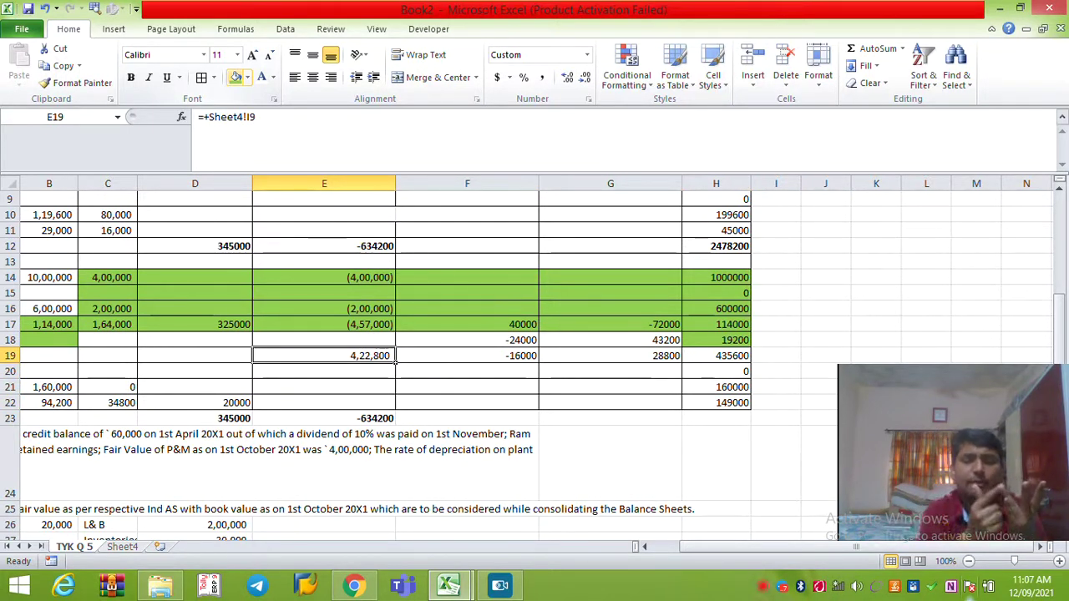
key("Right")
key("Right")
key("Right")
key("Right")
key("Left")
Total the equity and liabilities Final Balances in H23 with =SUM(H14:H22) and check the summed range.
key("Down")
key("Down")
key("Down")
key("Up")
key("Left")
key("Left")
key("Left")
key("Left")
key("Left")
key("Left")
key("Left")
key("Right")
key("Right")
key("Right")
key("Right")
key("Right")
key("Right")
key("Right")
key("Right")
key("Right")
key("Right")
key("Right")
key("Right")
key("Left")
key("Left")
key("Left")
key("Left")
key("Left")
key("Down")
key("Down")
key("alt+equal")
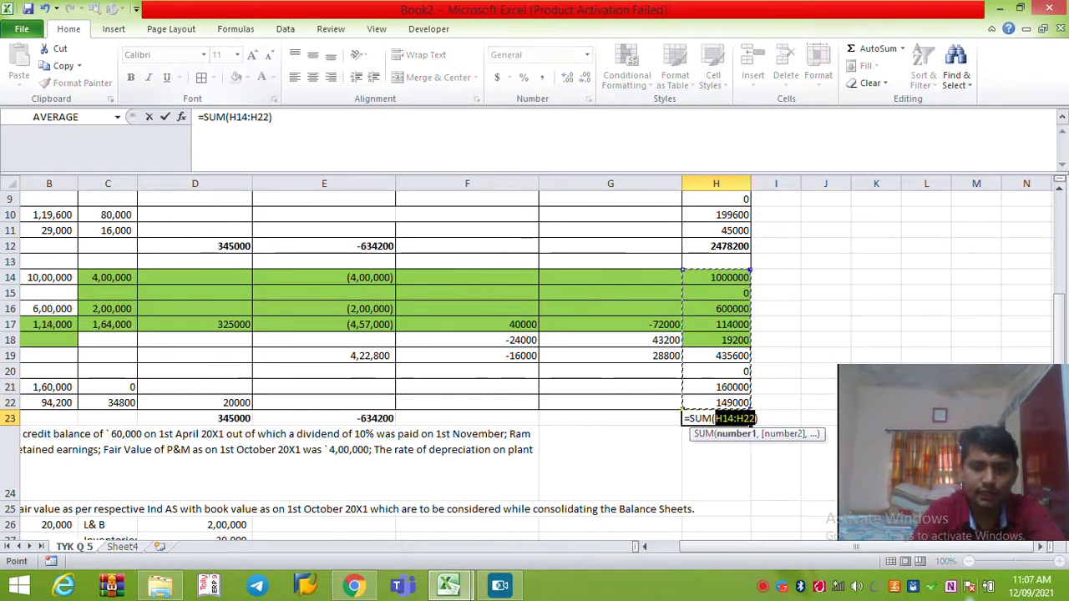
key("ctrl+Return")
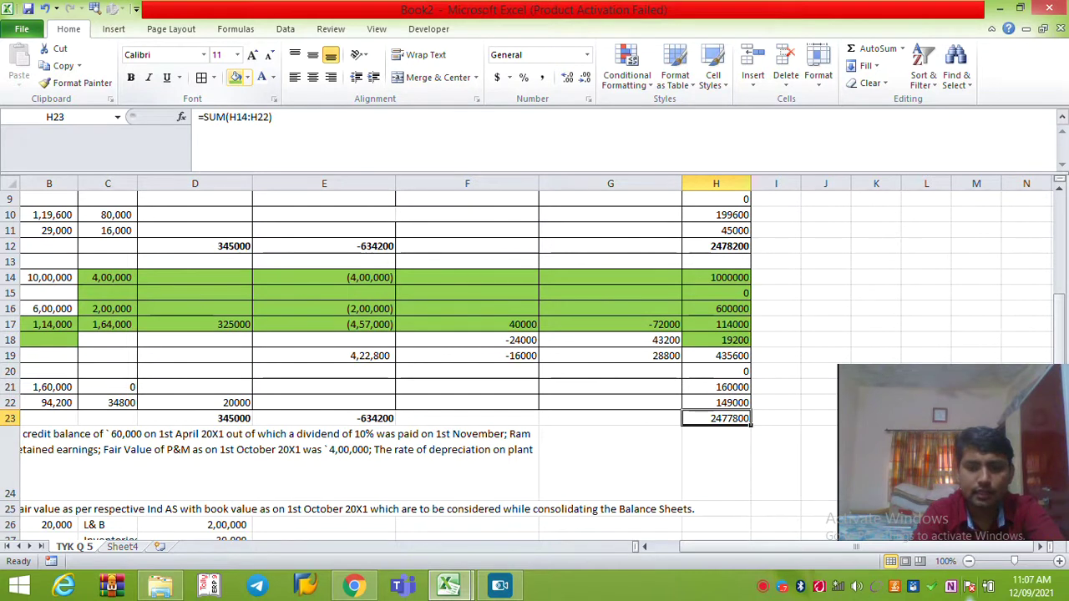
key("F2")
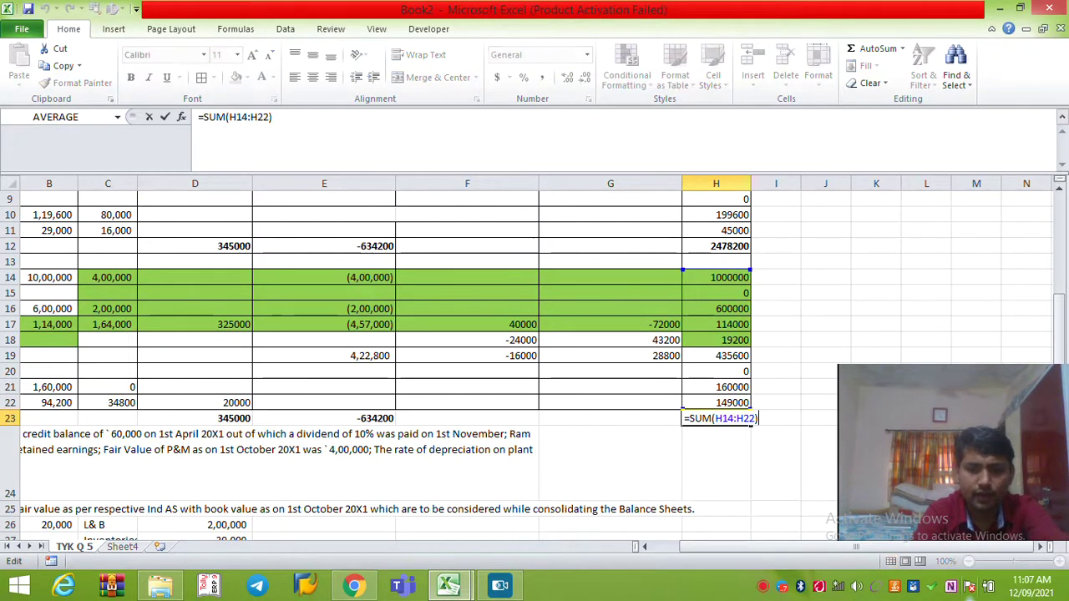
key("ctrl+Return")
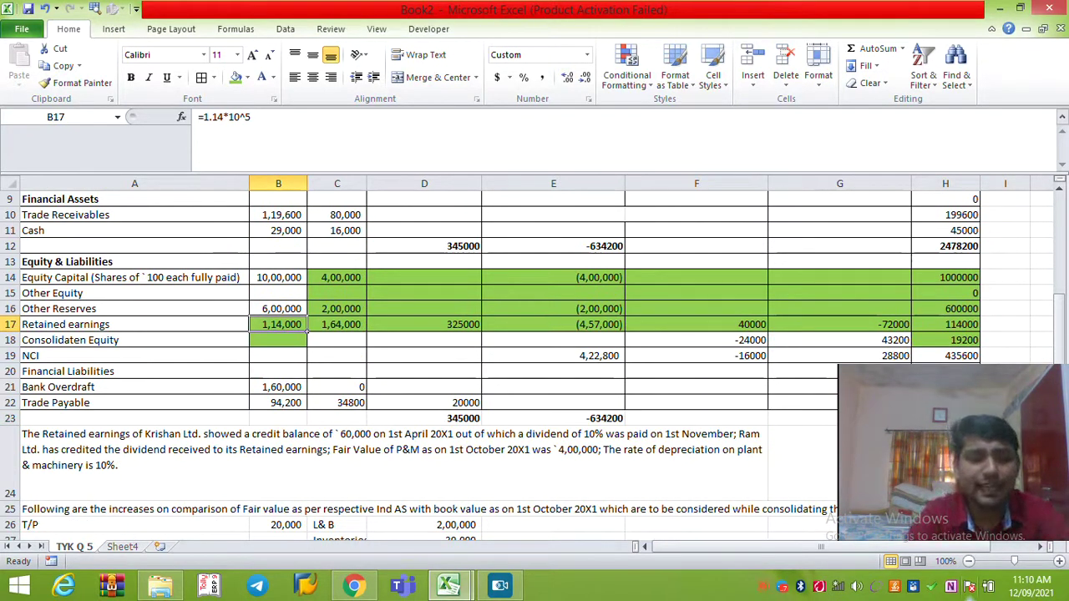
Switch to the consolidation question PDF in Chrome and view the working notes on Krishan Ltd.'s fair value adjustments and profits.
key("alt+Tab")
key("alt+Tab")
key("alt+Tab")
key("alt+Tab")
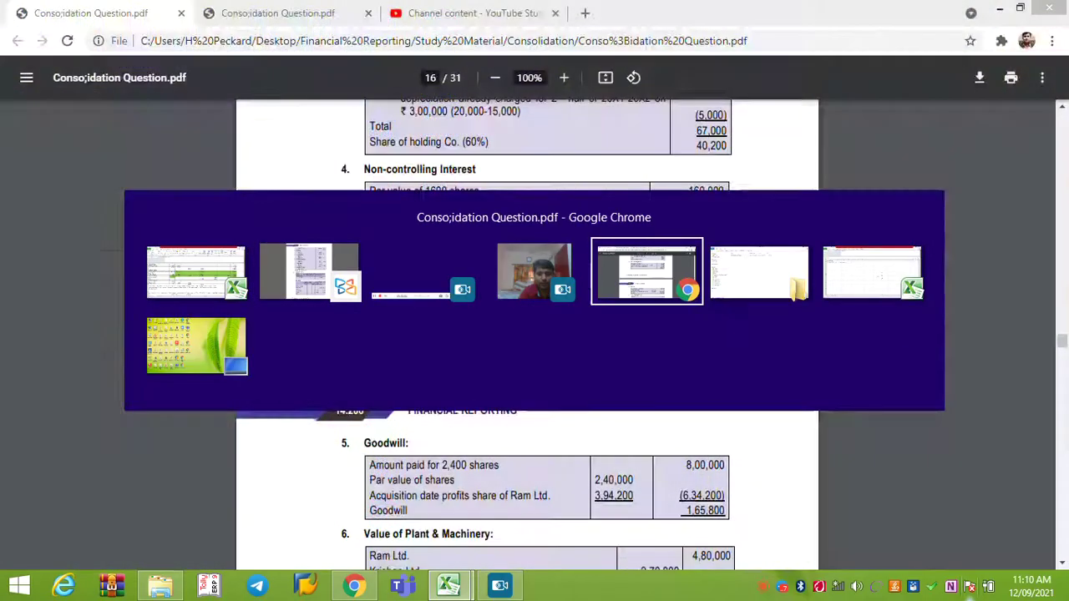
scroll(526, 334, "up", 15)
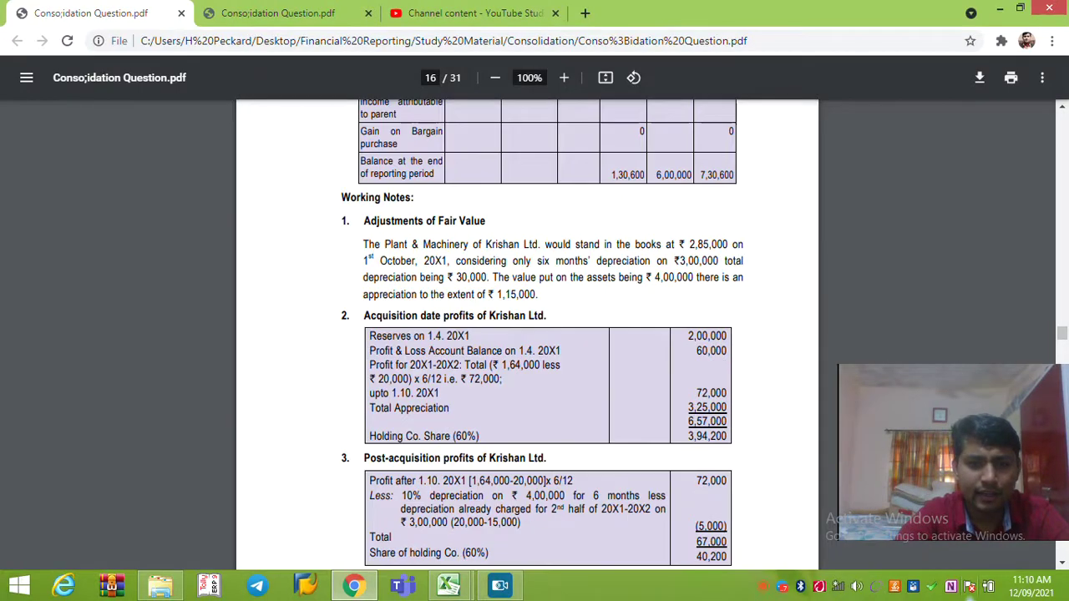
Find question 5's summarised balance sheets in the PDF and check Ram Ltd.'s retained earnings figure.
scroll(526, 334, "up", 20)
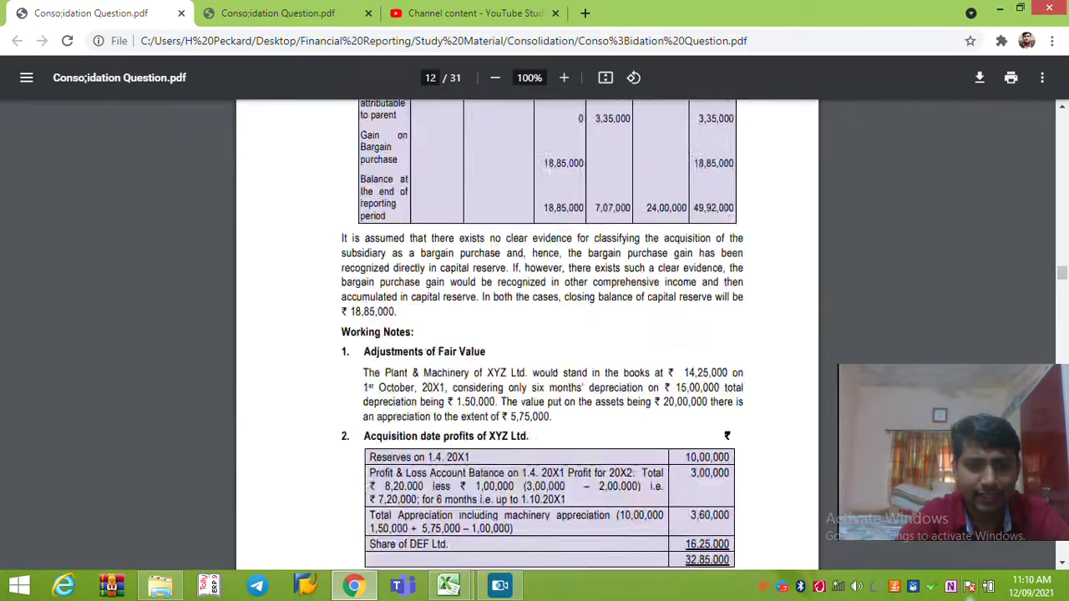
scroll(526, 335, "up", 20)
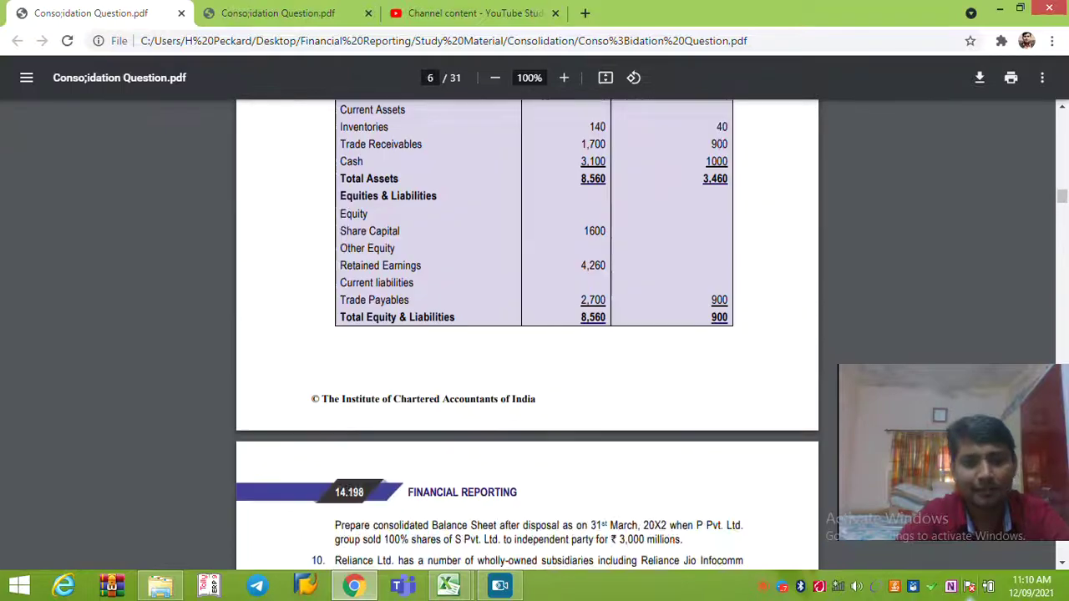
scroll(526, 334, "up", 20)
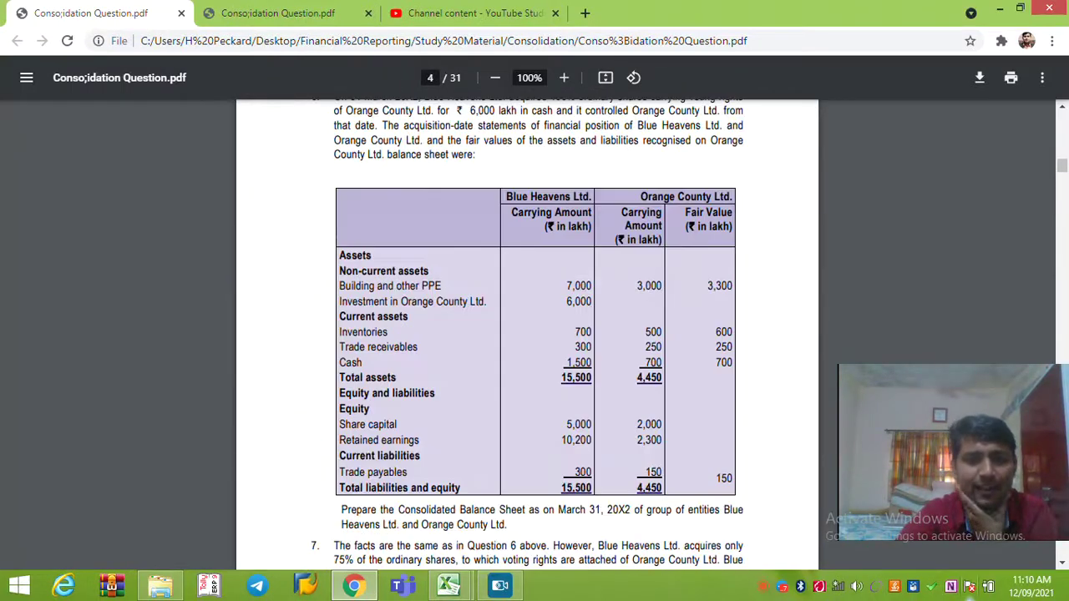
scroll(527, 335, "up", 20)
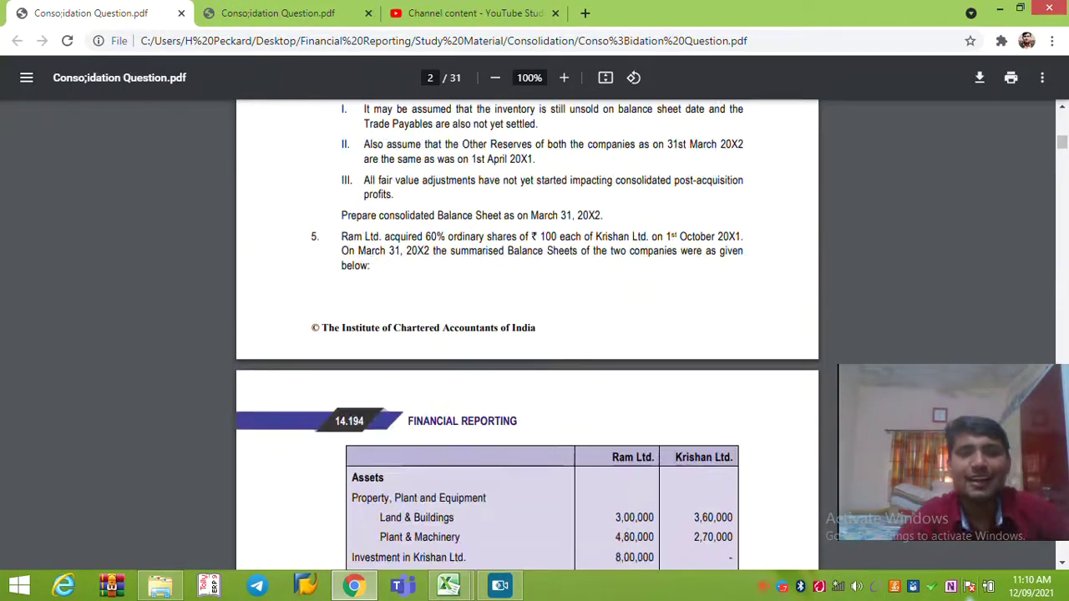
scroll(526, 334, "down", 5)
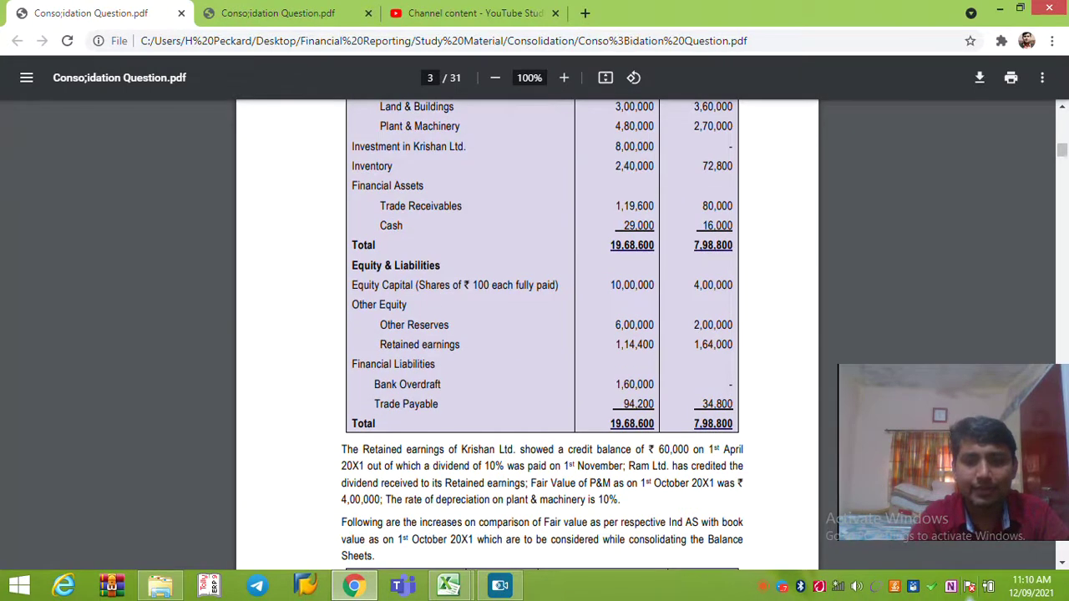
left_click_drag(617, 345, 655, 345)
Switch back to Excel and correct Ram Ltd.'s retained earnings in B17 to 114400.
key("alt+Tab")
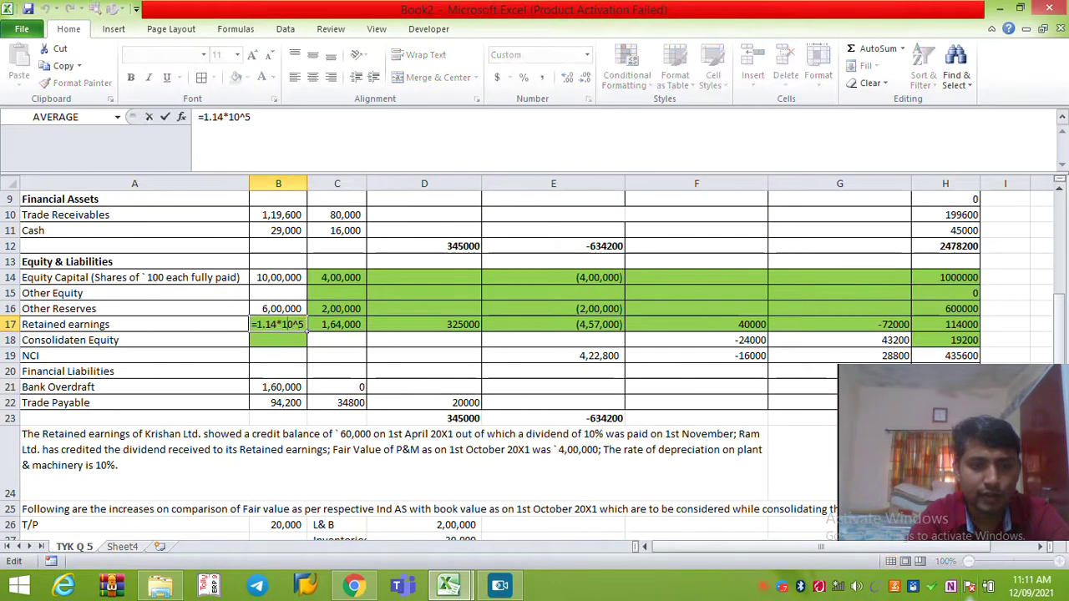
key("Return")
key("Up")
Follow the Retained earnings row across to its Final Balance and make the equity and liabilities total in H23 bold.
key("Right")
key("Right")
key("Right")
key("Right")
key("Right")
key("Right")
key("Right")
key("Right")
key("Right")
key("Right")
key("Right")
key("Right")
key("Right")
key("Left")
key("Left")
key("Left")
key("Left")
key("Left")
key("Left")
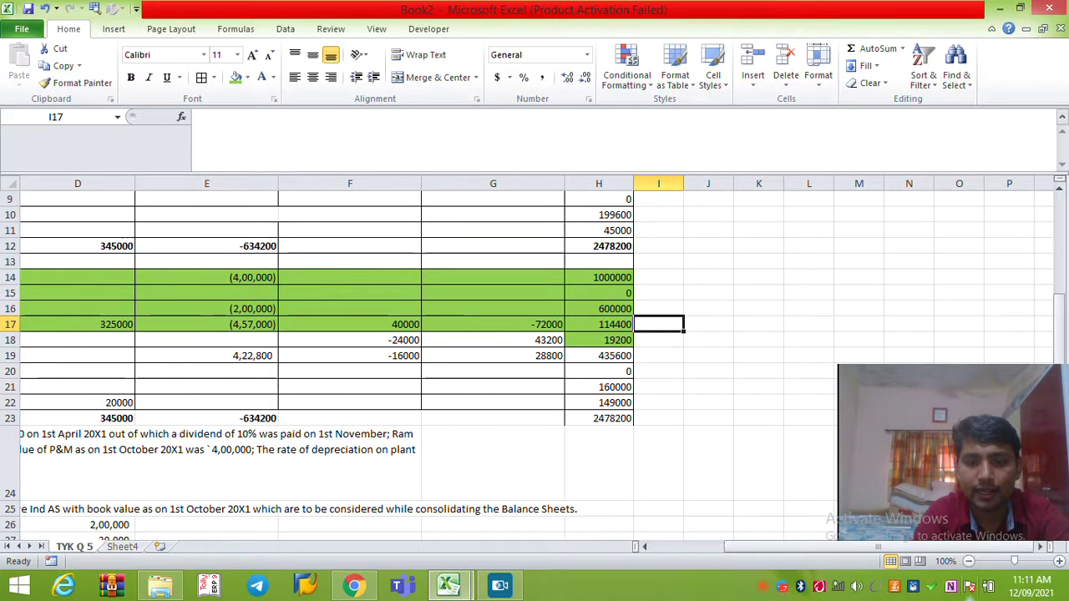
key("Left")
key("Down")
key("Down")
key("Down")
key("Down")
key("Down")
key("Down")
key("ctrl+b")
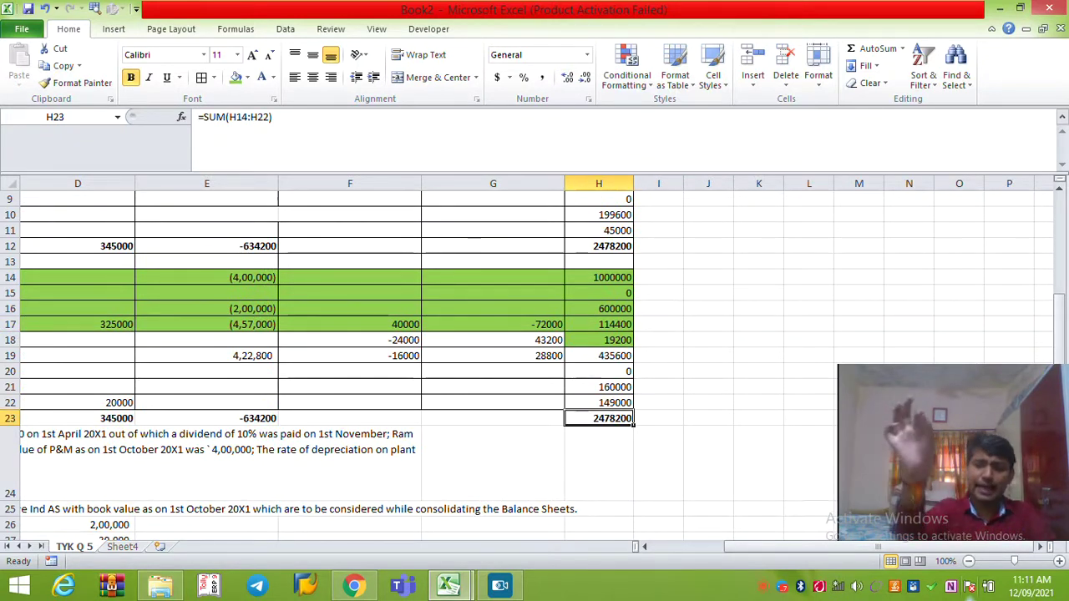
Insert a column before Final Balance and head it Consolidation Adjustment 3, based on the neighbouring heading.
key("ctrl+space")
key("ctrl+shift+plus")
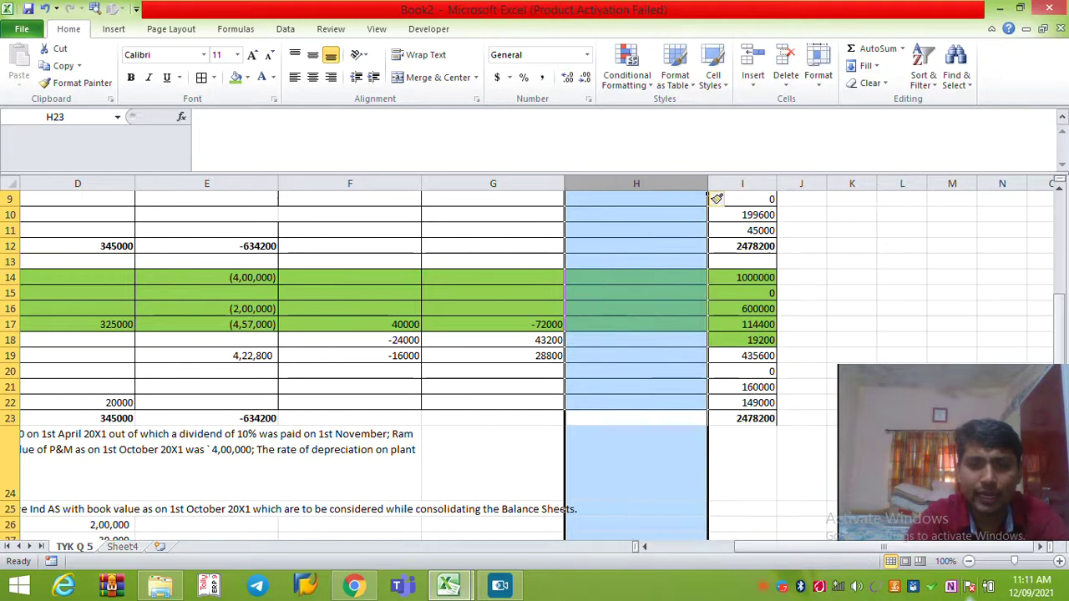
key("ctrl+Up")
key("Left")
key("Down")
key("ctrl+c")
key("Right")
key("Return")
key("F2")
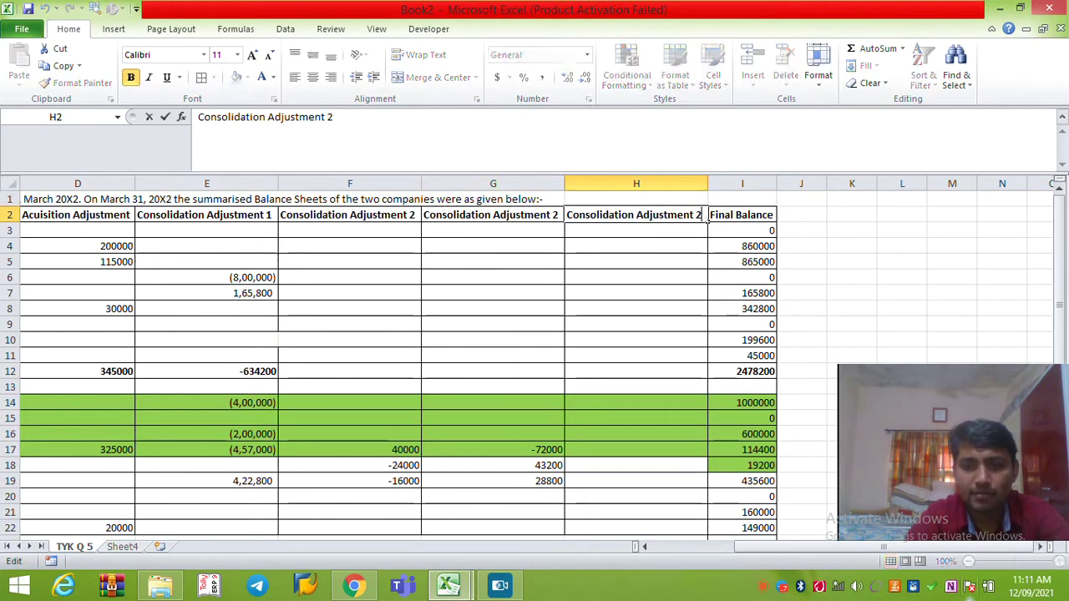
key("BackSpace")
type("3")
key("Return")
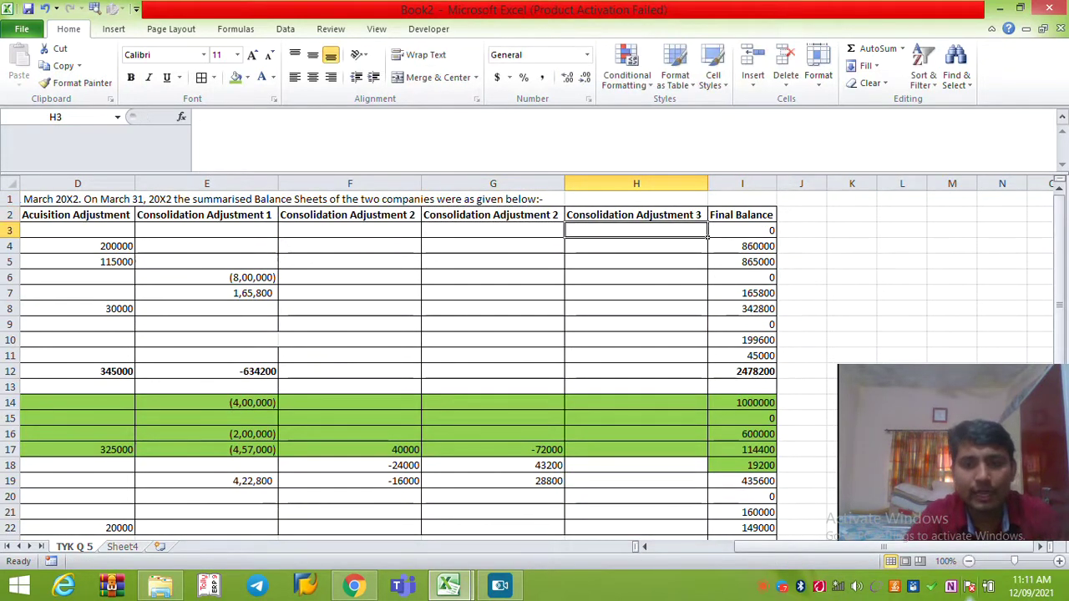
key("Down")
key("Down")
key("Down")
key("Down")
key("Down")
key("Down")
key("Down")
key("Down")
key("Down")
key("Down")
key("Down")
key("Down")
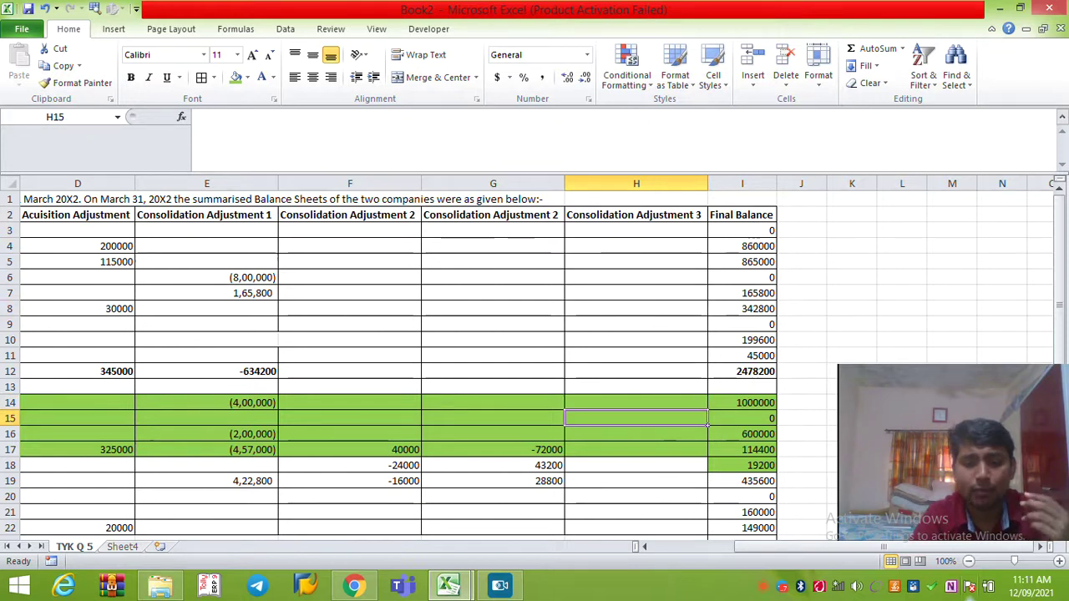
On Sheet4, insert three blank rows between the Closing Equity block and the Particular table.
key("ctrl+Page_Down")
key("Down")
key("Left")
key("Left")
key("Left")
key("Down")
key("Down")
key("Down")
key("Down")
key("Down")
key("Down")
key("Left")
left_click(10, 434)
left_click(10, 449)
key("Up")
key("Up")
key("Up")
key("Up")
key("Up")
key("Up")
key("Right")
key("Right")
key("shift+space")
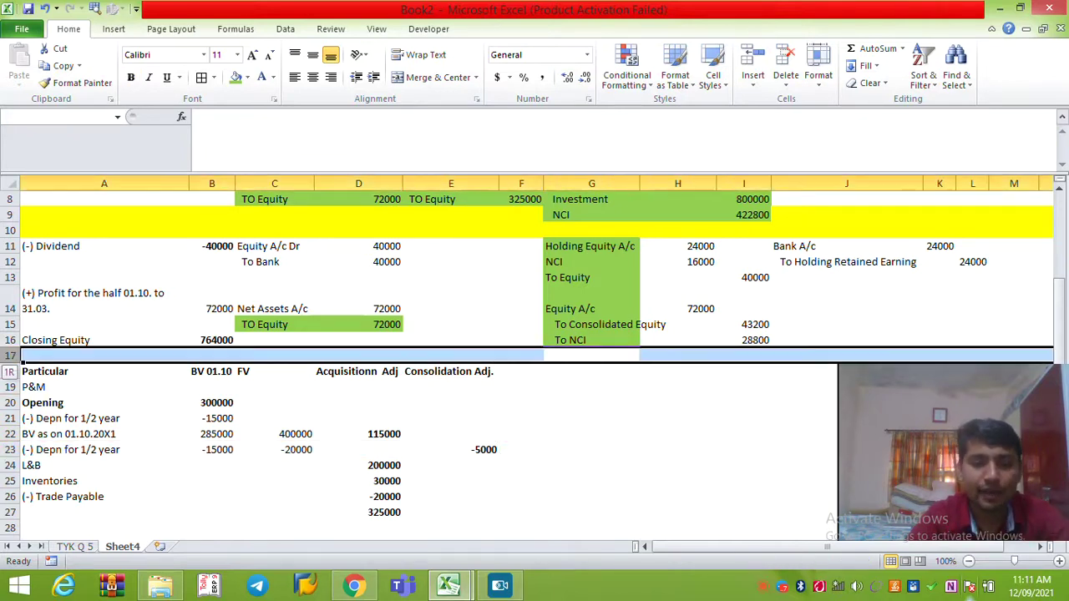
key("ctrl+shift+plus")
key("ctrl+shift+plus")
key("ctrl+shift+plus")
Enter the label Consol;idated Equit in G18, below the To NCI journal line.
key("Up")
key("Right")
key("Right")
key("Right")
key("Right")
key("Left")
key("Left")
key("Left")
key("Left")
key("Down")
key("Down")
key("Right")
key("Left")
type("Consol;idated Equit")
key("Tab")
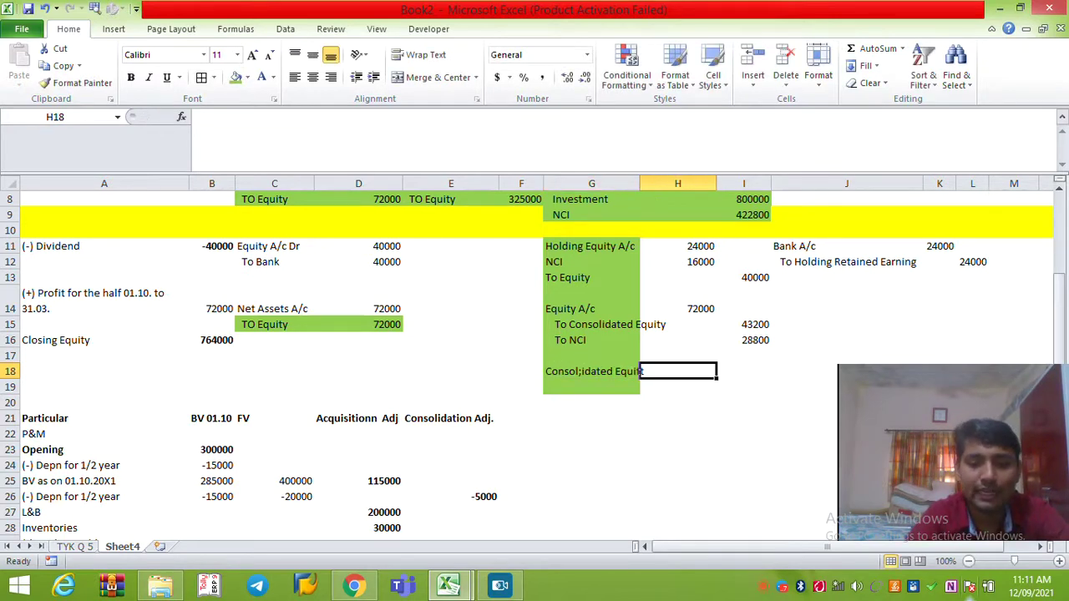
Calculate the consolidated equity debit in H18 as 60% of the depreciation adjustment with =-E26*60%.
type("=")
key("Left")
key("Left")
key("Down")
key("Down")
key("Down")
key("Down")
key("Down")
key("Down")
key("Down")
key("Down")
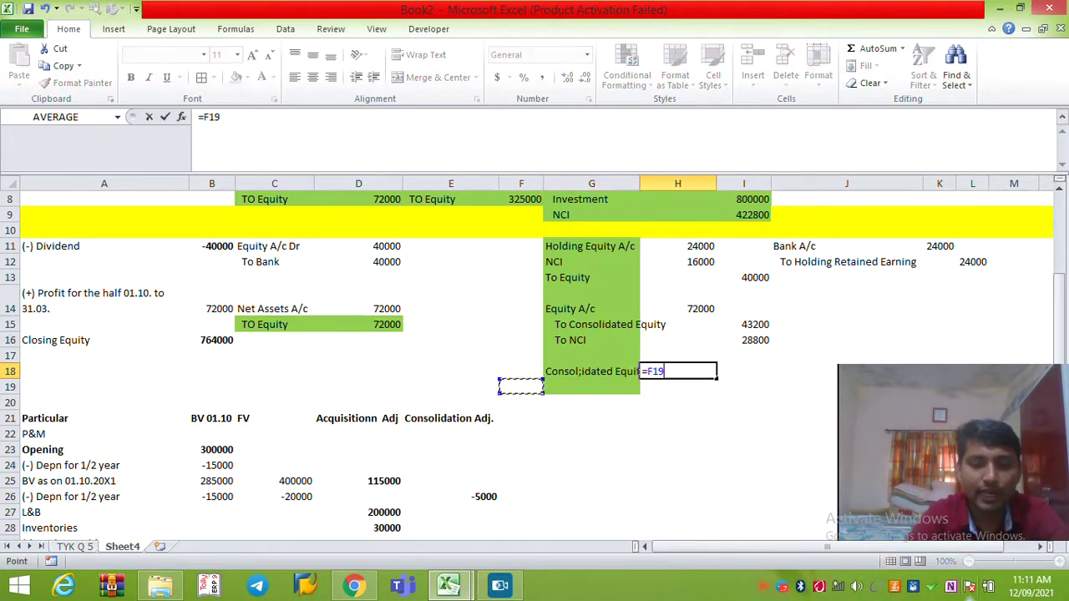
key("Left")
type("*")
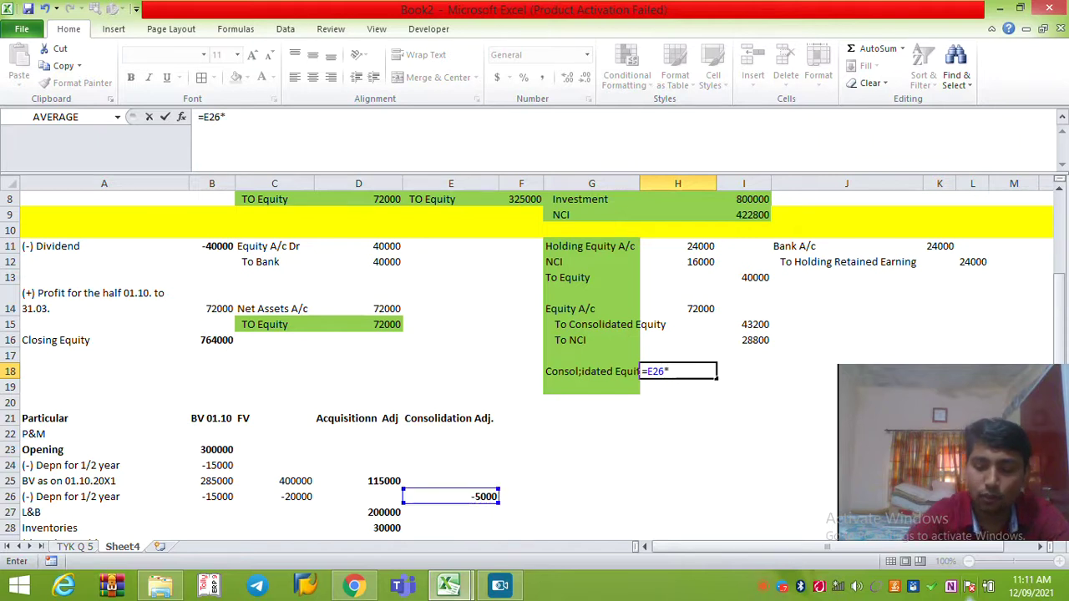
type("60%")
key("Return")
key("Up")
key("F2")
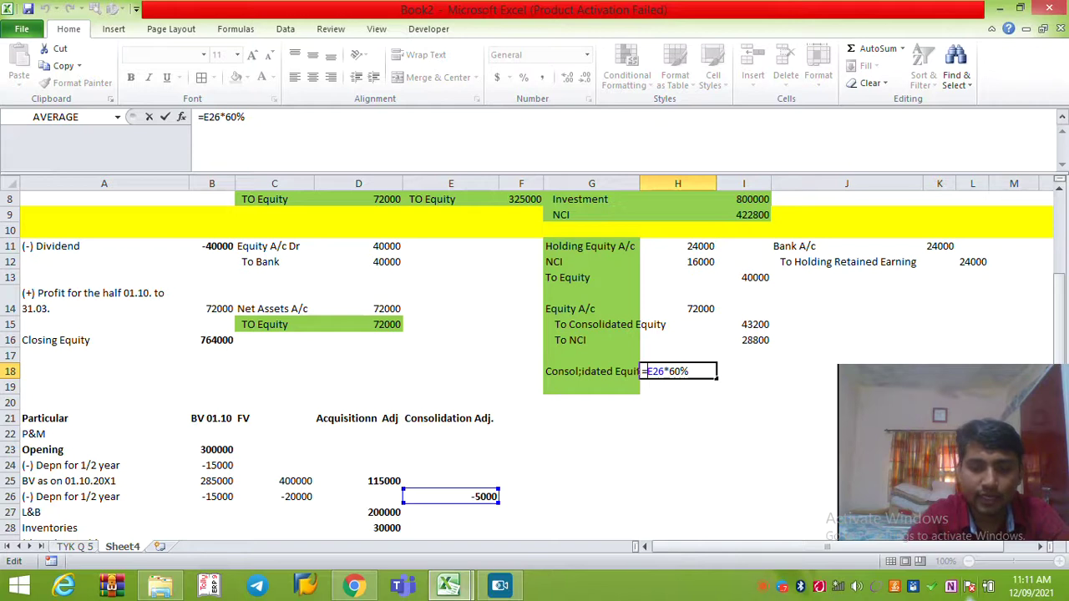
type("-")
key("Return")
Add an NCI line in G19 and calculate its amount in H19 with =+-E26*20%.
key("Left")
type("NCI")
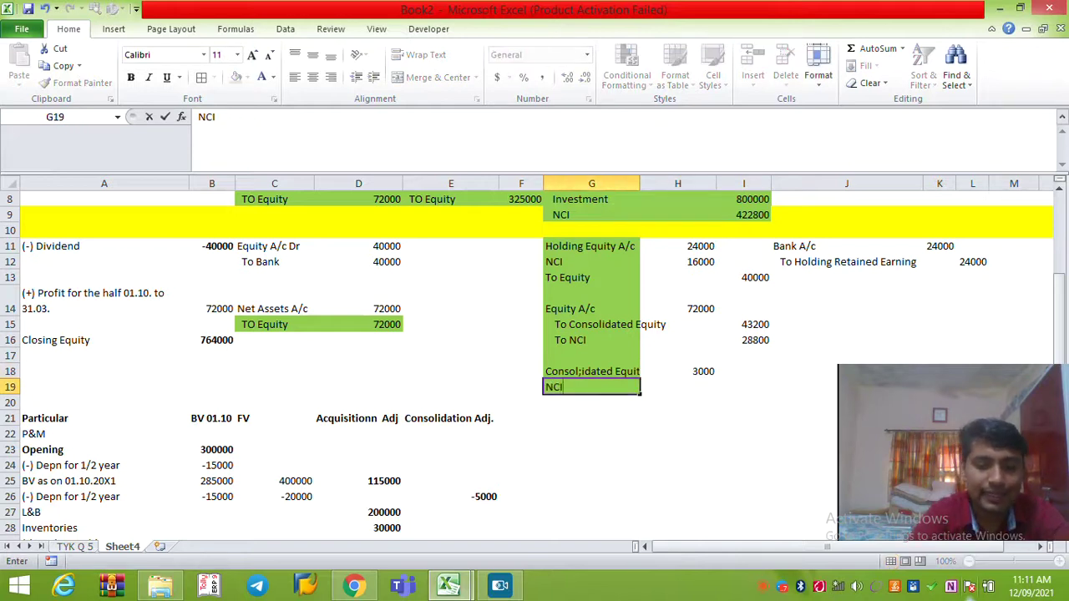
key("Right")
type("+")
key("Left")
key("Left")
key("Down")
key("Down")
key("Down")
key("Down")
key("Down")
key("Left")
key("Down")
key("Down")
key("shift+Tab")
key("Right")
key("F2")
type("-")
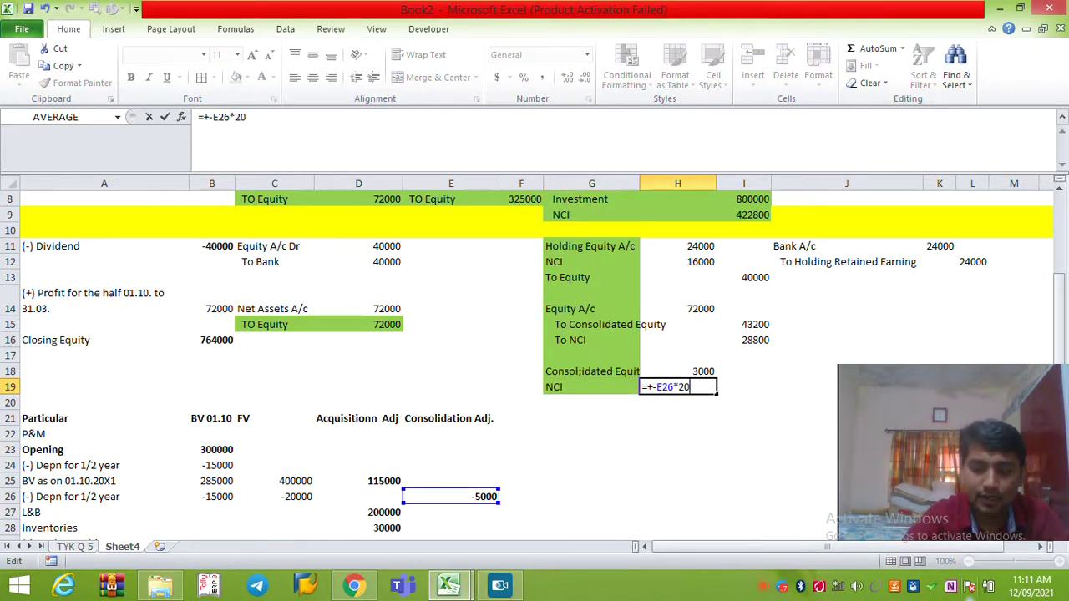
key("Return")
Enter the credit line label To P&M in G20.
key("Left")
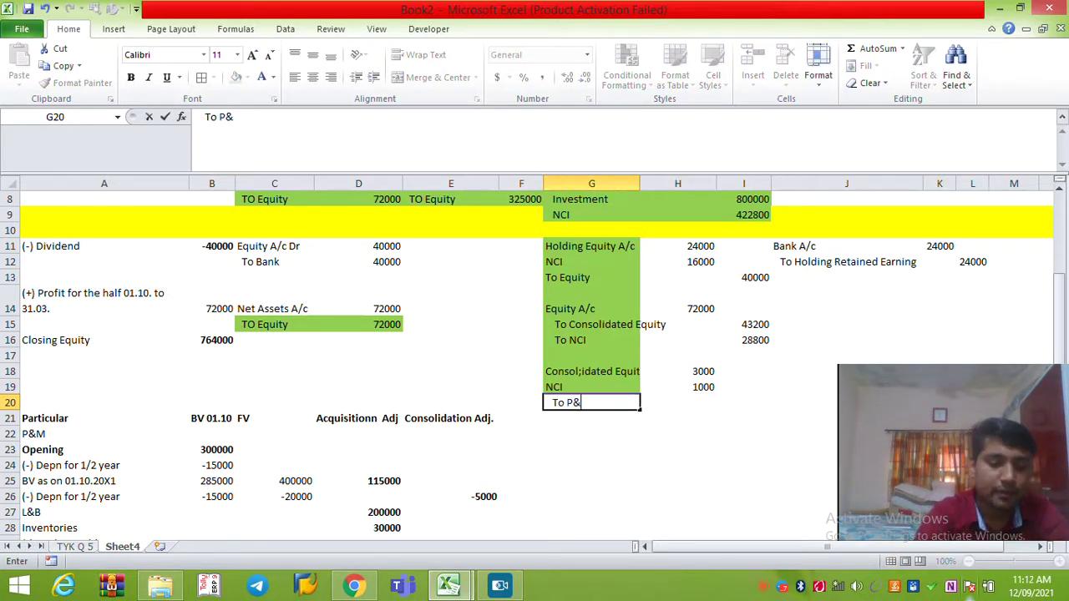
key("Right")
key("Right")
type("=")
key("Escape")
Correct the percentage in H19's formula so that the NCI share of the depreciation adjustment is 2000.
key("Up")
key("Left")
key("F2")
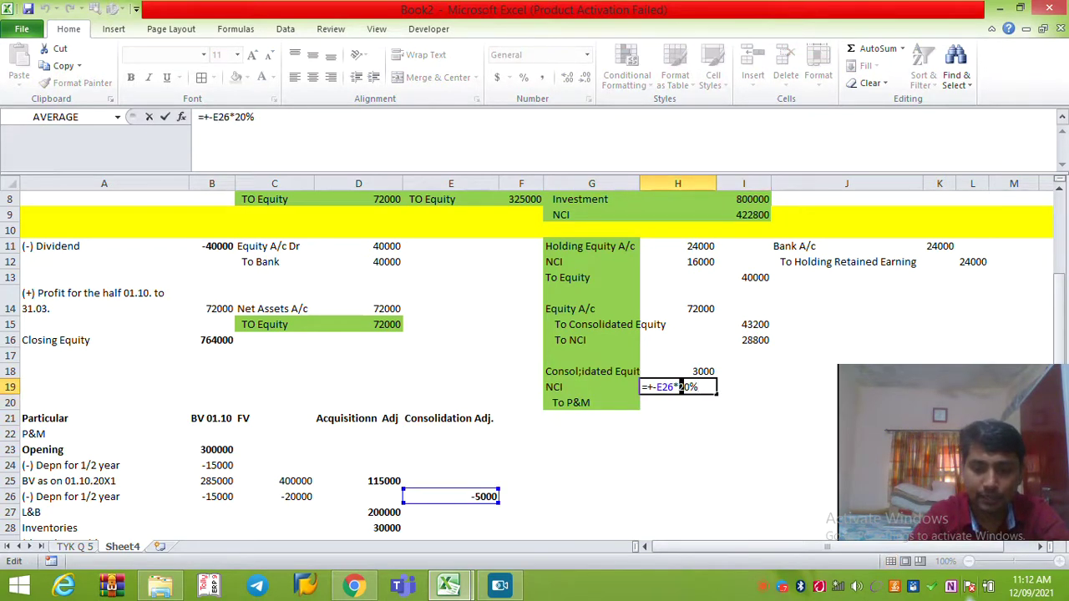
key("Return")
Total the two debits as the P&M credit in I20 with =SUM(H18:H19).
key("Right")
type("=s")
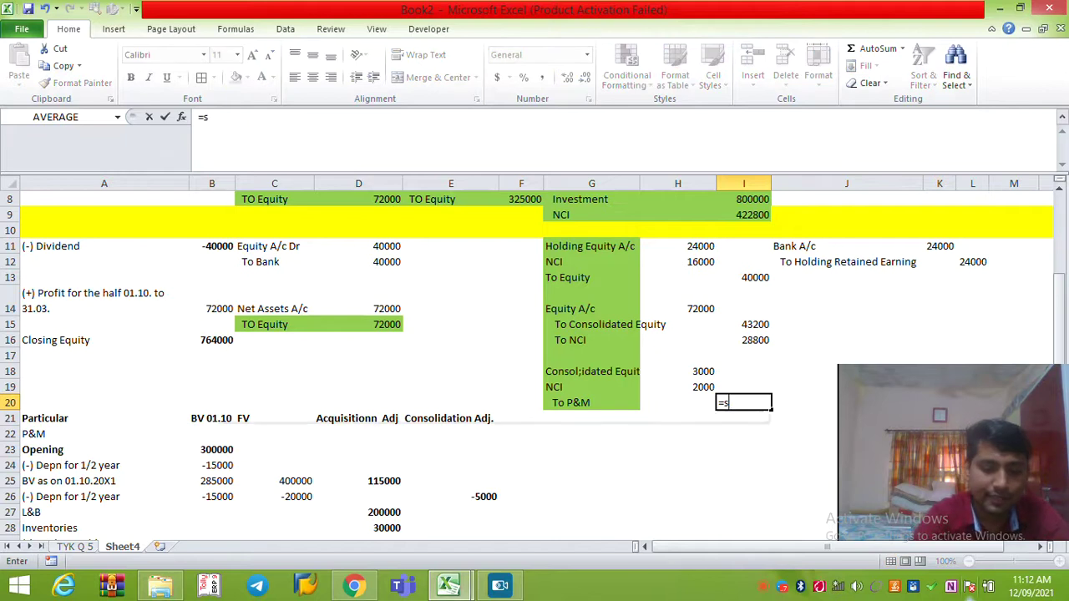
type("um(")
key("Left")
key("Up")
key("shift+Up")
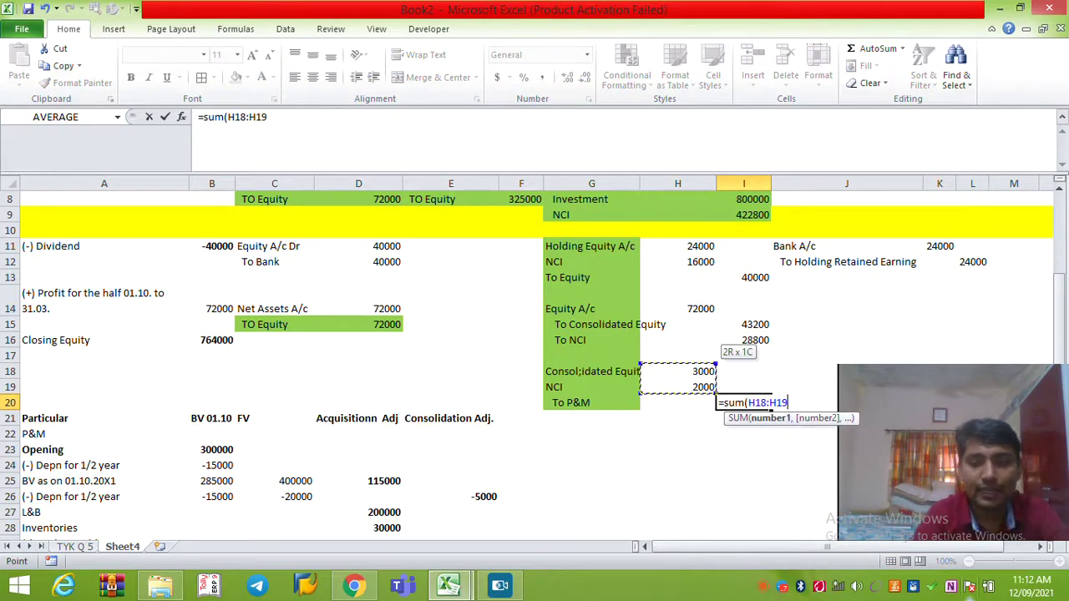
key("Return")
key("Up")
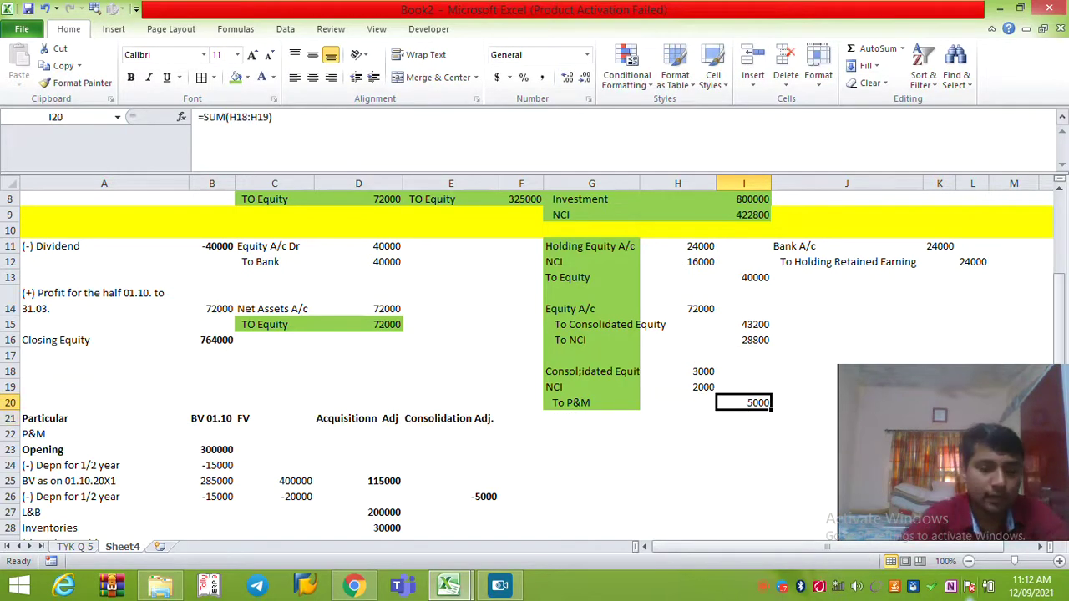
Post the depreciation adjustment of -5000 to Plant & Machinery in H5 on TYK Q 5, linked as the negative of Sheet4's To P&M credit.
key("ctrl+Page_Up")
key("Up")
key("Up")
key("Up")
key("Up")
key("Up")
key("Up")
key("Up")
key("Up")
key("Up")
key("Up")
key("Up")
key("Up")
key("Up")
key("Left")
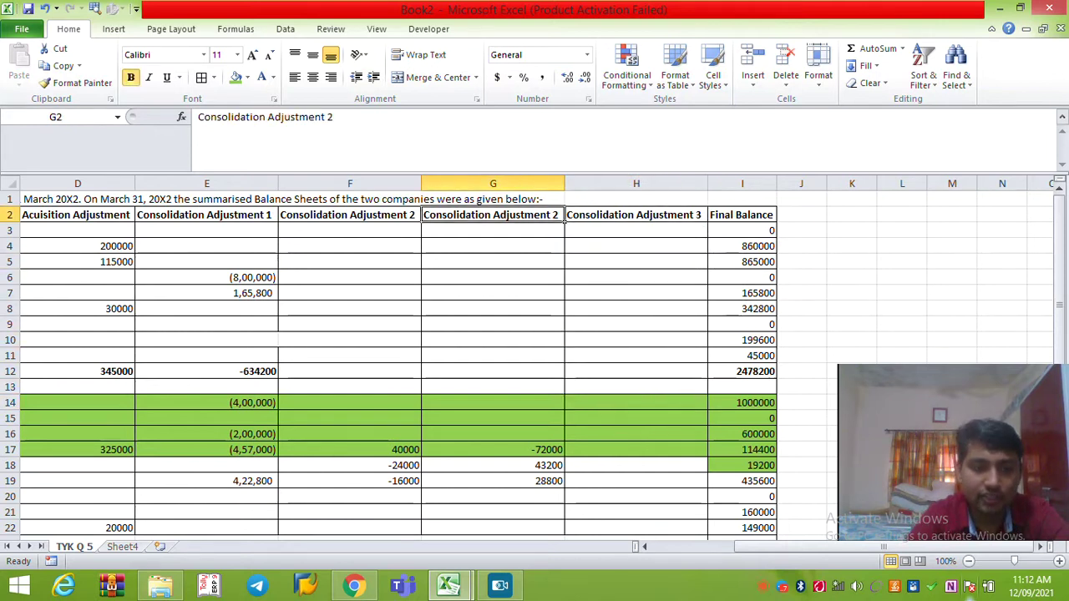
key("Home")
key("Down")
key("Down")
key("Down")
key("Right")
key("Right")
key("Right")
key("Right")
key("Right")
key("Right")
key("Right")
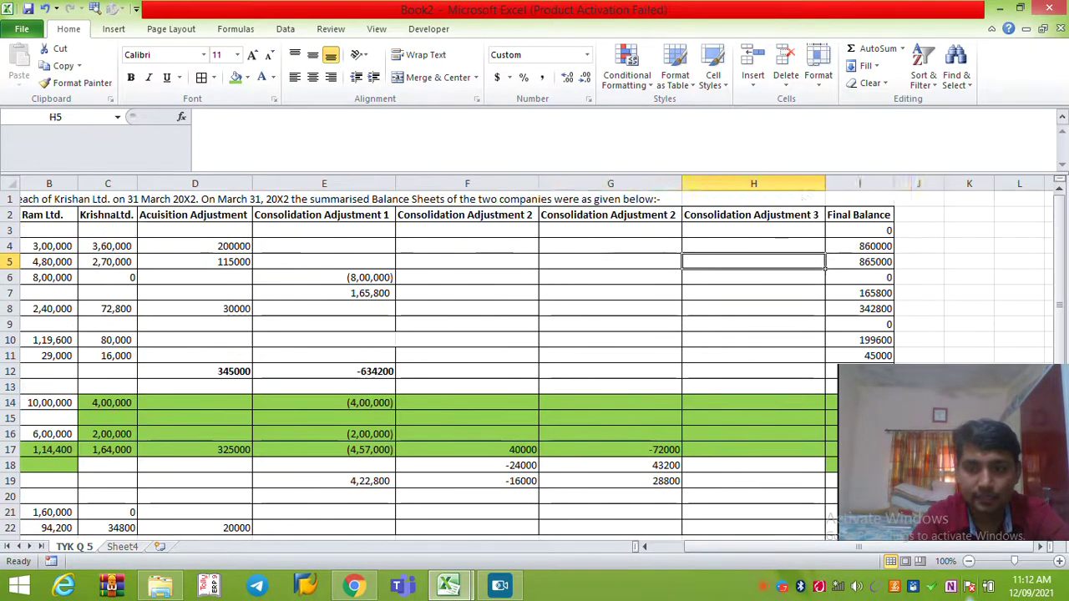
type("=-")
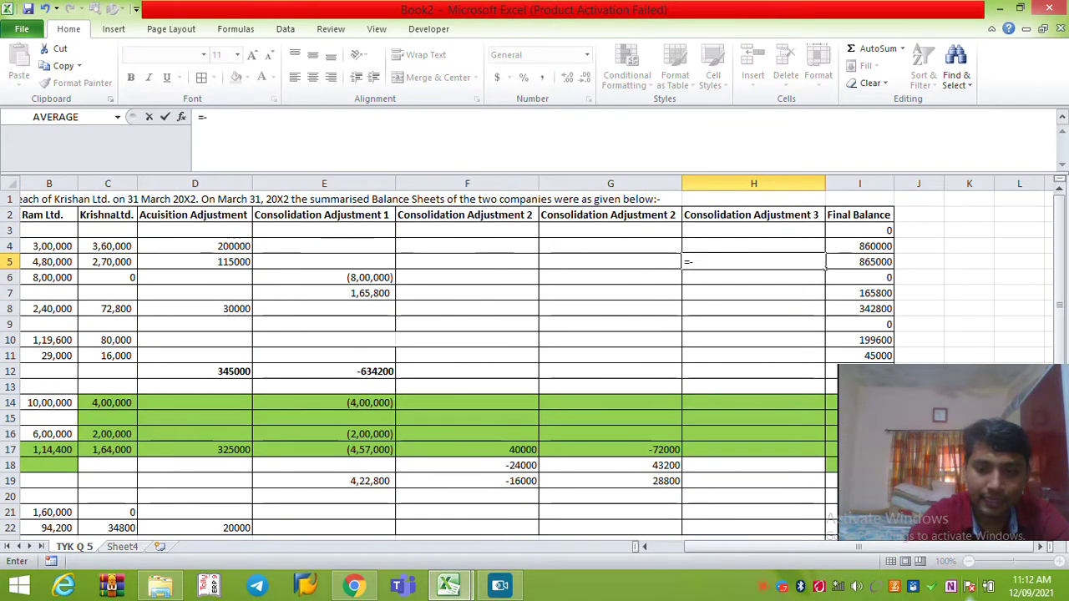
key("ctrl+Page_Down")
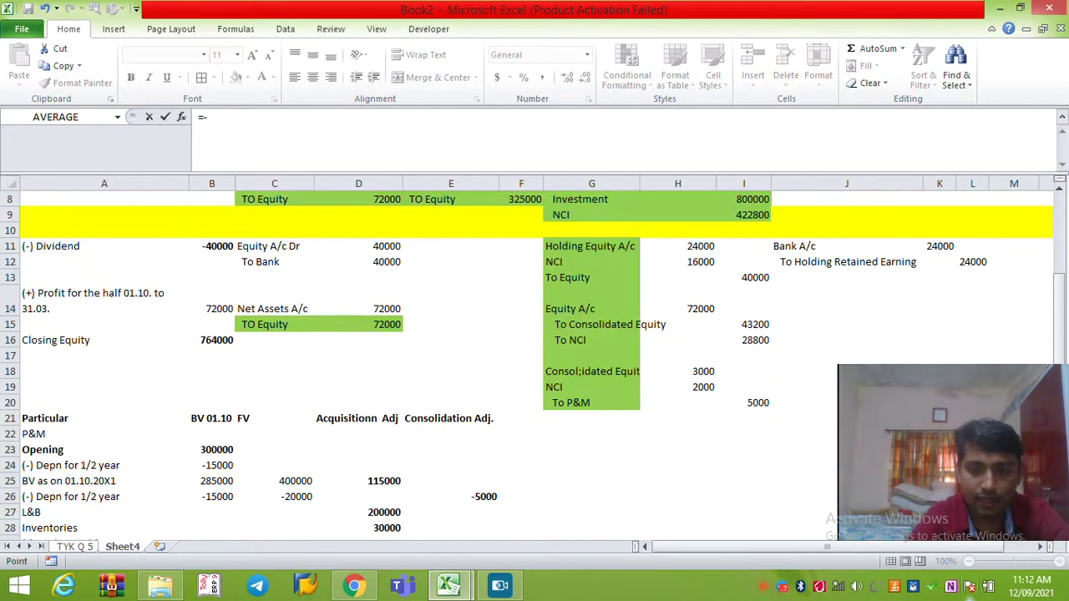
key("Up")
key("Return")
Link H18 on the Consolidated Equity row to the negative of Sheet4's H18 debit, giving -3000 under Consolidation Adjustment 3.
key("Down")
key("Down")
key("Down")
key("Down")
key("Down")
key("Down")
key("Down")
key("Down")
key("Down")
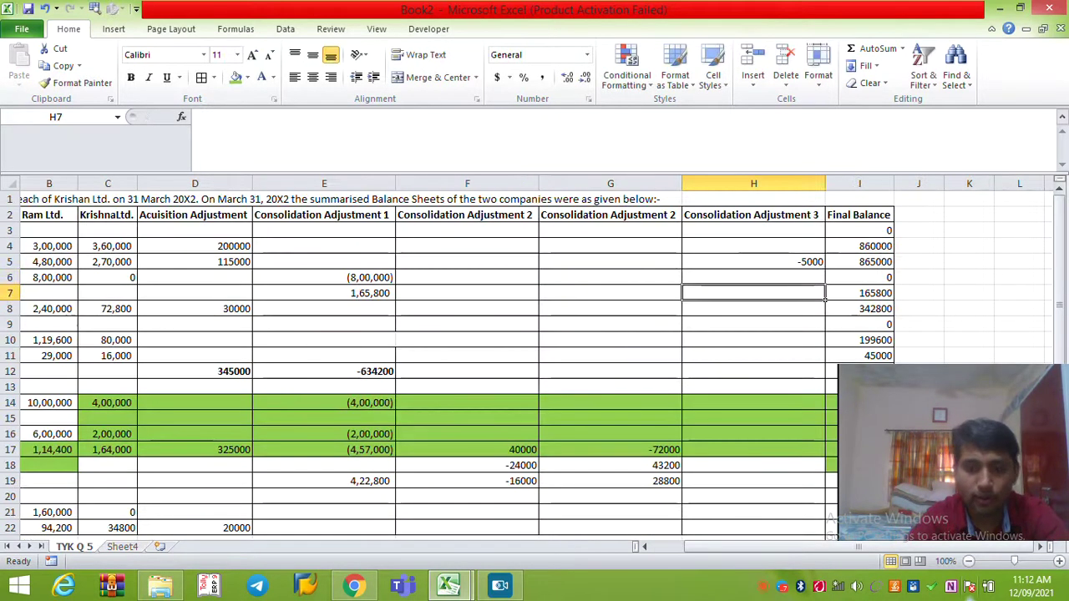
key("Down")
key("Down")
key("Down")
key("Down")
key("Down")
key("Down")
key("Up")
key("Up")
key("Up")
type("=")
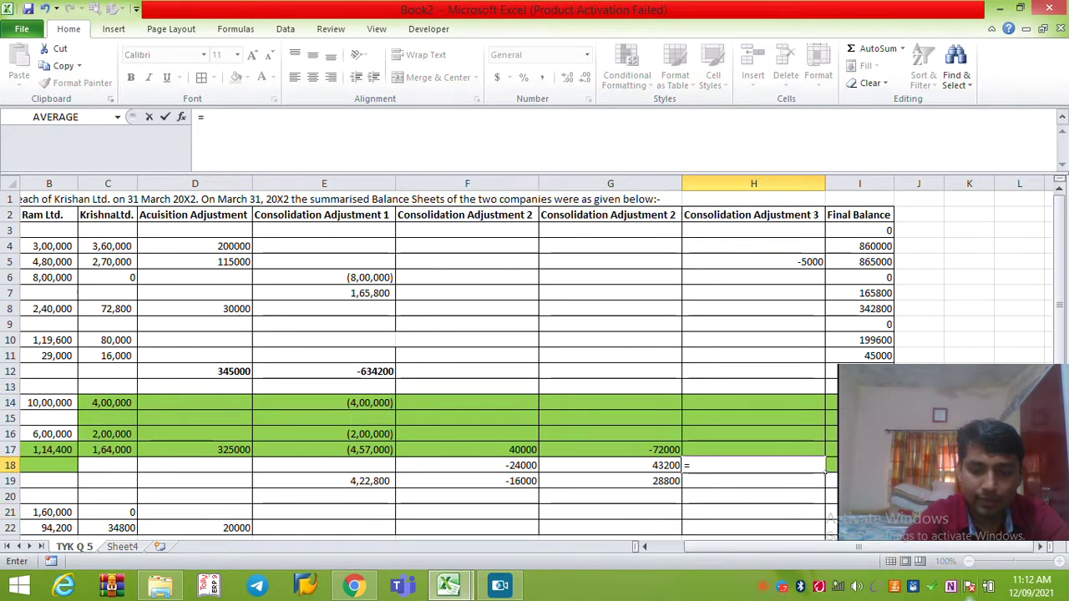
key("Escape")
key("Down")
key("Up")
type("=")
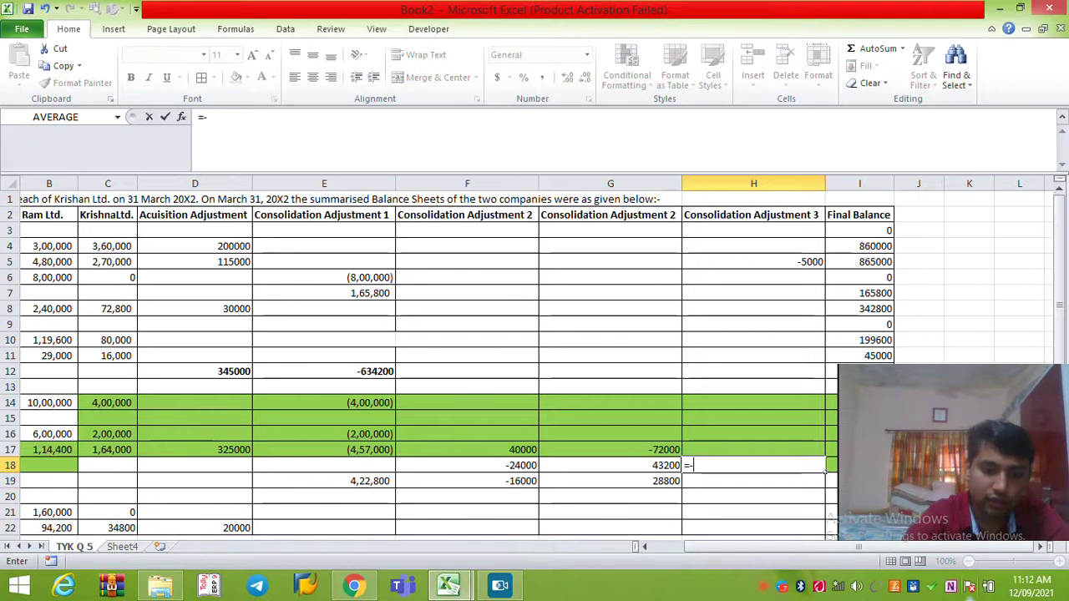
key("ctrl+Page_Down")
type("-")
key("Up")
key("Up")
key("Up")
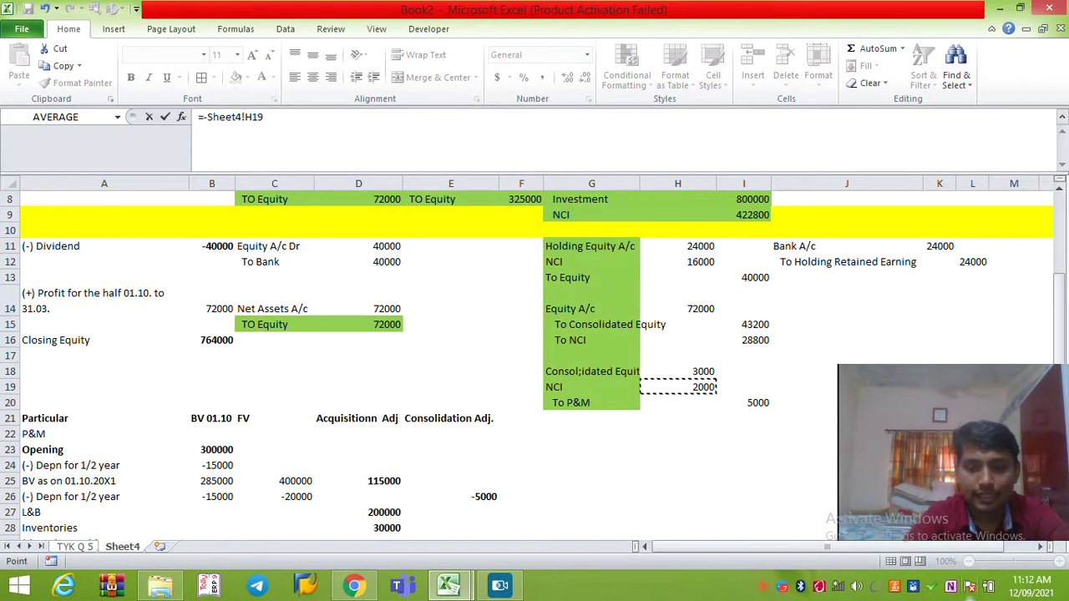
key("Down")
key("Return")
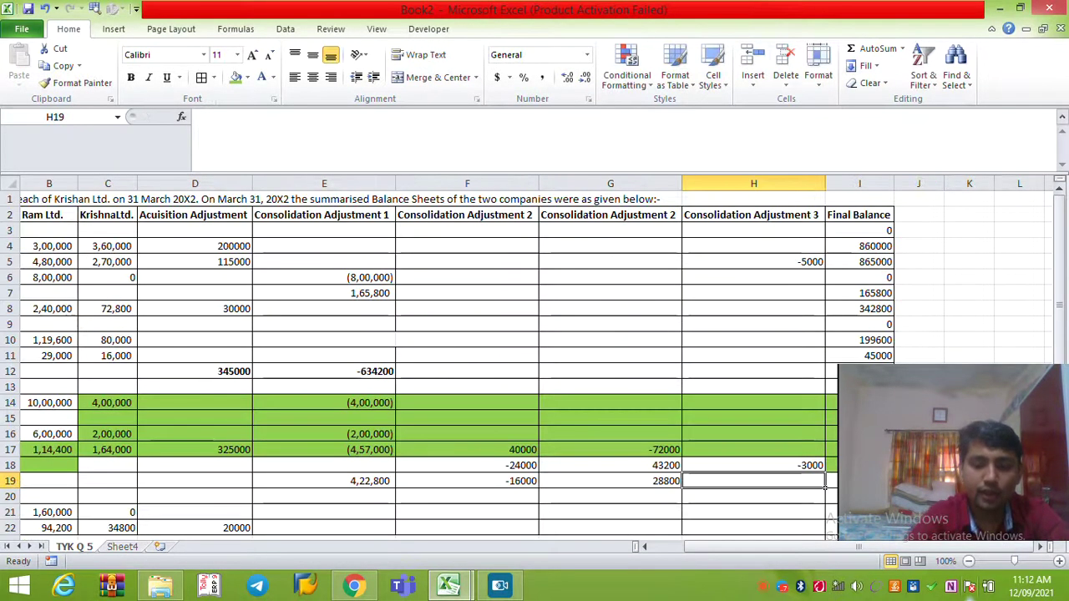
Link H19 on the NCI row to the negative of Sheet4's H19 debit, giving -2000 under Consolidation Adjustment 3.
type("=-")
key("ctrl+Page_Down")
key("Down")
key("Return")
Extend the Final Balance formula in I3 to =SUM(B3:H3) so that it includes Consolidation Adjustment 3.
key("Up")
key("Right")
key("Right")
key("Right")
key("Right")
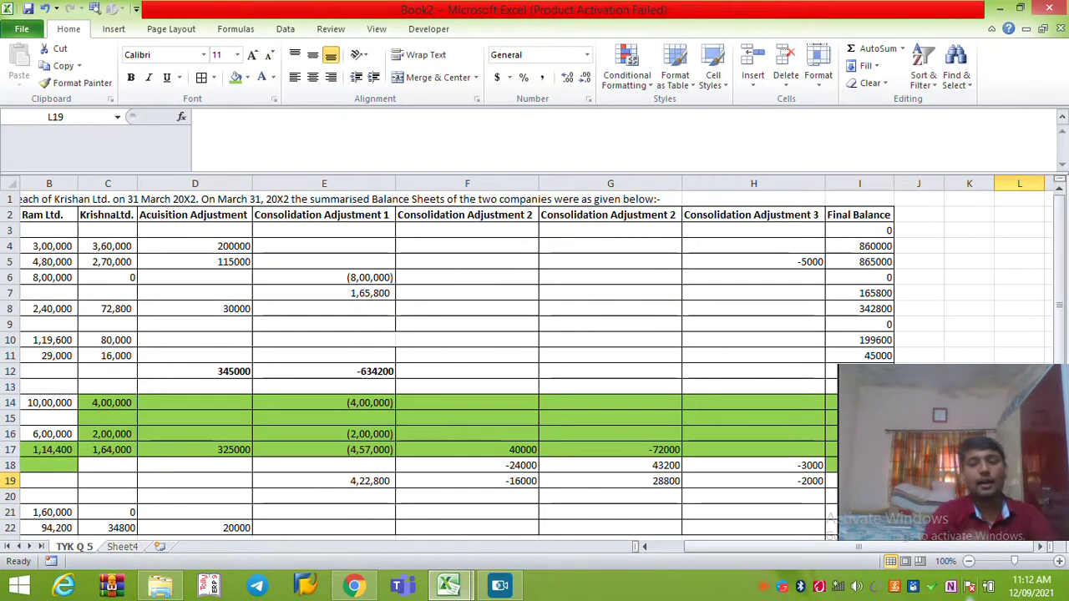
key("Right")
key("Right")
key("Right")
key("Left")
key("Left")
key("Left")
key("Left")
key("Left")
key("Left")
key("Down")
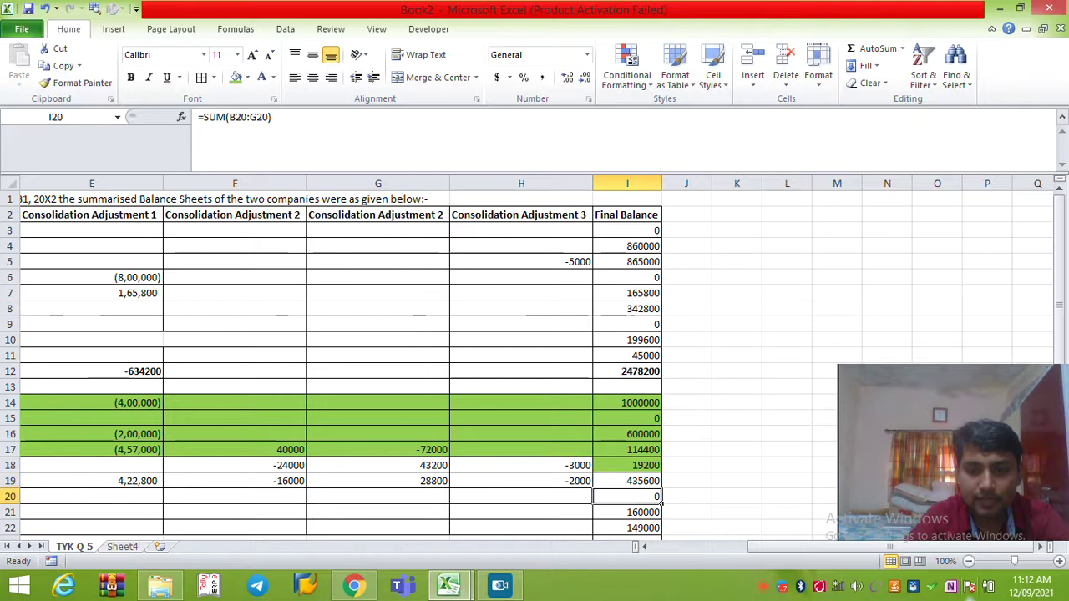
key("Down")
key("Down")
key("Down")
key("Down")
key("Up")
key("Up")
key("Up")
key("Up")
key("Up")
key("Up")
key("Up")
key("Up")
key("Up")
key("Up")
key("Up")
key("Up")
key("Up")
key("Up")
key("Up")
key("Up")
key("Up")
key("Up")
key("Up")
key("Up")
key("Up")
key("F2")
type("H3)")
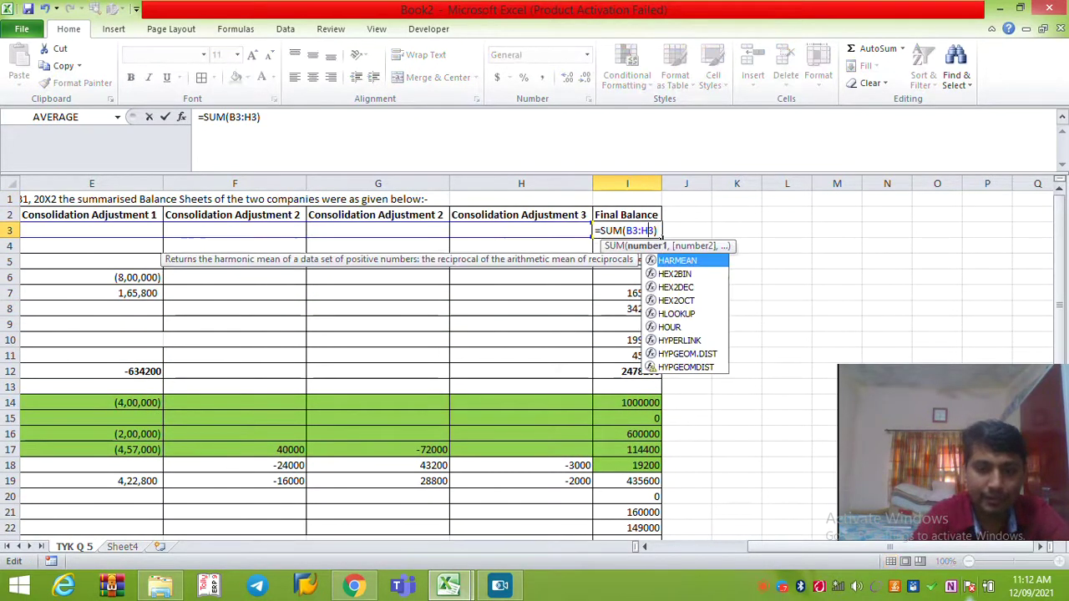
key("Return")
Copy the extended Final Balance formula from I3 down the asset rows to I11, leaving the total row alone.
key("Up")
key("ctrl+c")
key("shift+Down")
key("shift+Down")
key("shift+Down")
key("shift+Down")
key("shift+Down")
key("shift+Down")
key("shift+Down")
key("shift+Down")
key("shift+Down")
key("shift+Up")
key("Return")
Copy the Final Balance formula from I11 into the equity and liabilities rows I14:I22.
key("ctrl+Down")
key("Up")
key("ctrl+c")
key("Down")
key("Down")
key("Down")
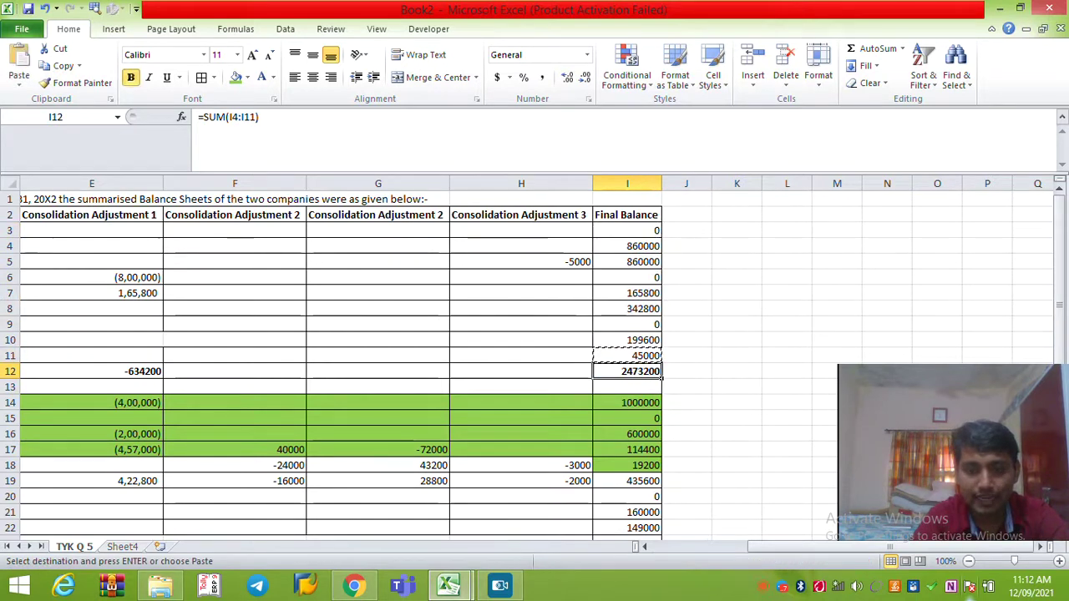
key("shift+Down")
key("shift+Down")
key("shift+Down")
key("shift+Down")
key("shift+Down")
key("shift+Down")
key("shift+Down")
key("shift+Down")
key("shift+Down")
key("shift+Up")
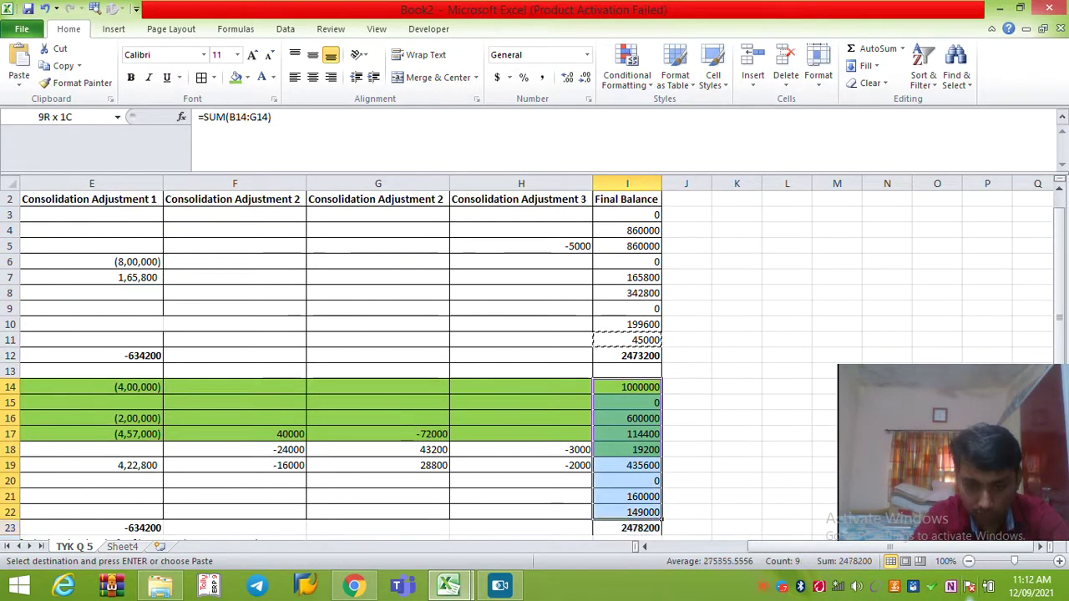
key("shift+Down")
key("shift+Down")
key("shift+Down")
key("shift+Down")
key("shift+Up")
key("shift+Up")
key("shift+Up")
key("shift+Up")
key("shift+Up")
key("shift+Down")
key("Return")
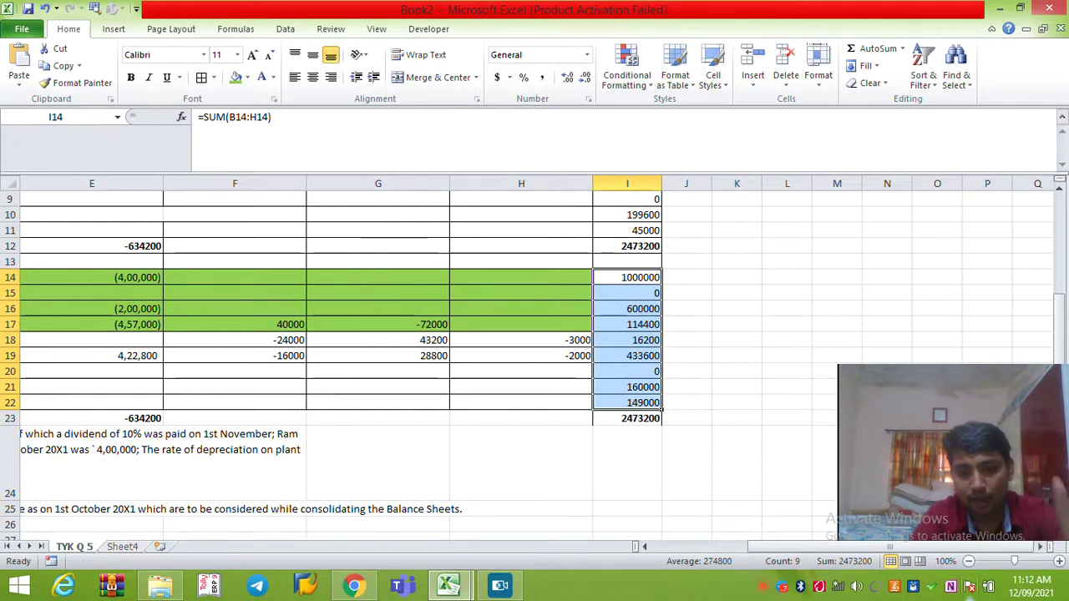
key("Left")
key("Home")
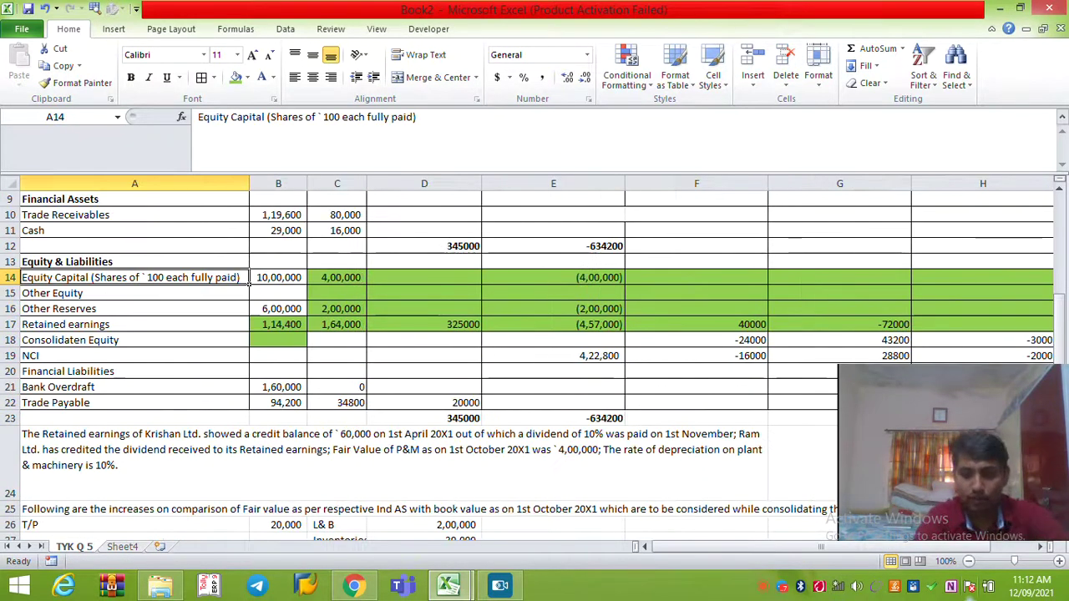
left_click_drag(952, 452, 973, 391)
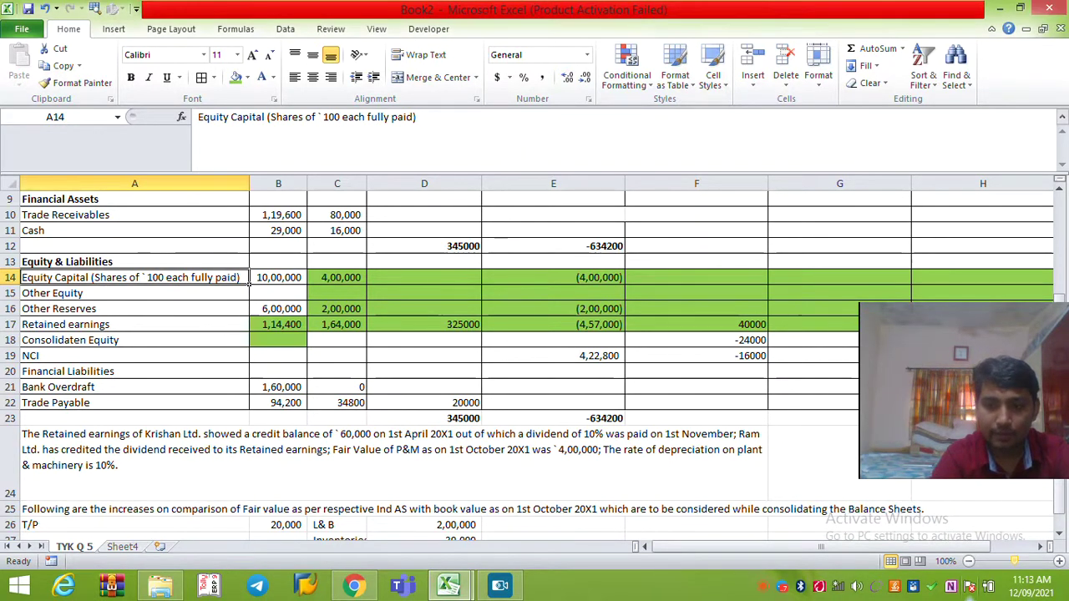
scroll(534, 359, "down", 2)
left_click(672, 257)
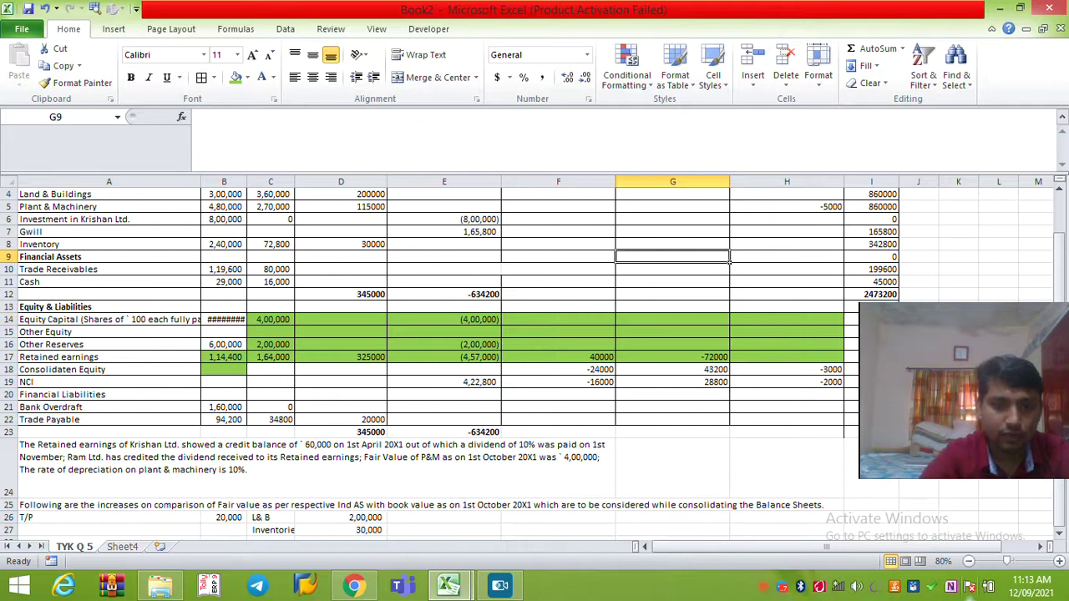
AutoFit the width of column B on TYK Q 5 so that the Equity Capital amount in B14 displays in full.
scroll(672, 257, "up", 1)
key("Left")
key("Left")
key("Left")
key("Left")
key("Left")
key("Left")
key("Right")
key("Down")
key("Down")
key("Down")
key("Down")
key("Down")
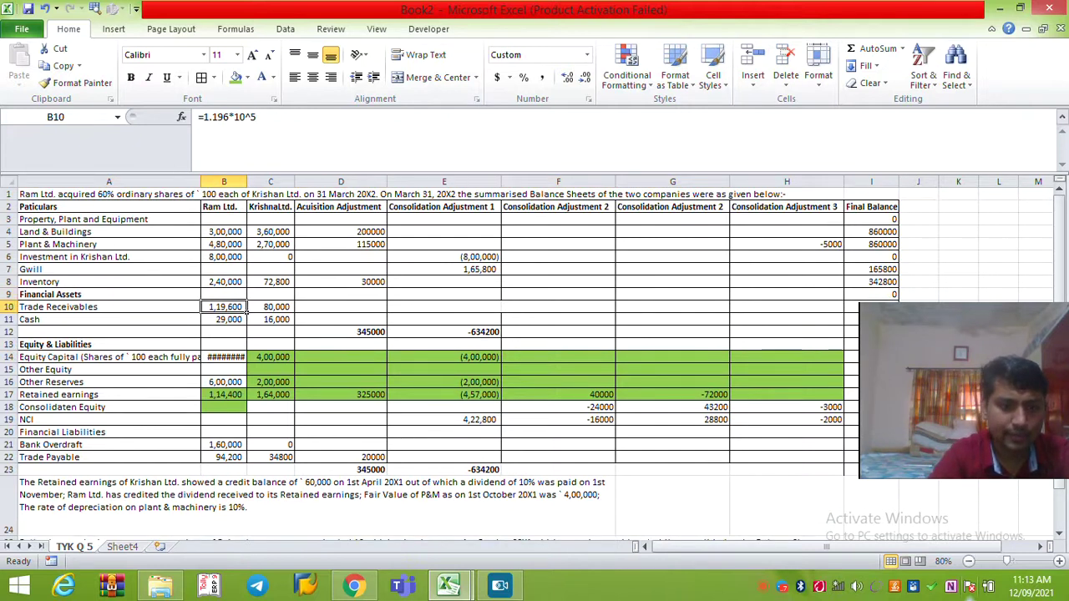
key("alt+o")
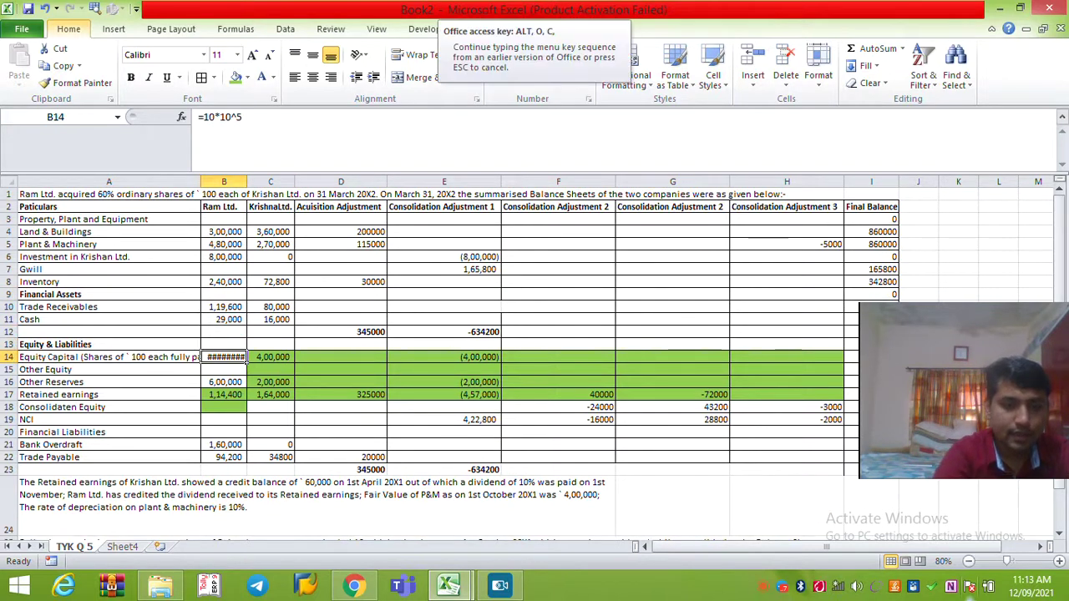
key("c")
key("a")
key("Up")
key("Up")
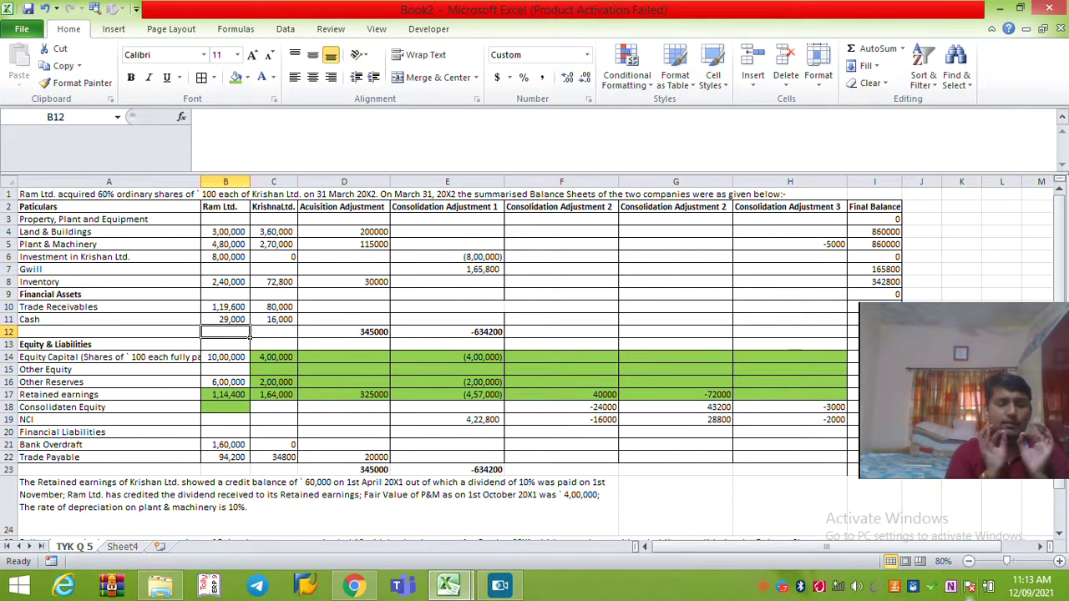
Give the Equity Analysis header rows A3:H4 on Sheet4 white text on a black fill.
key("ctrl+Page_Down")
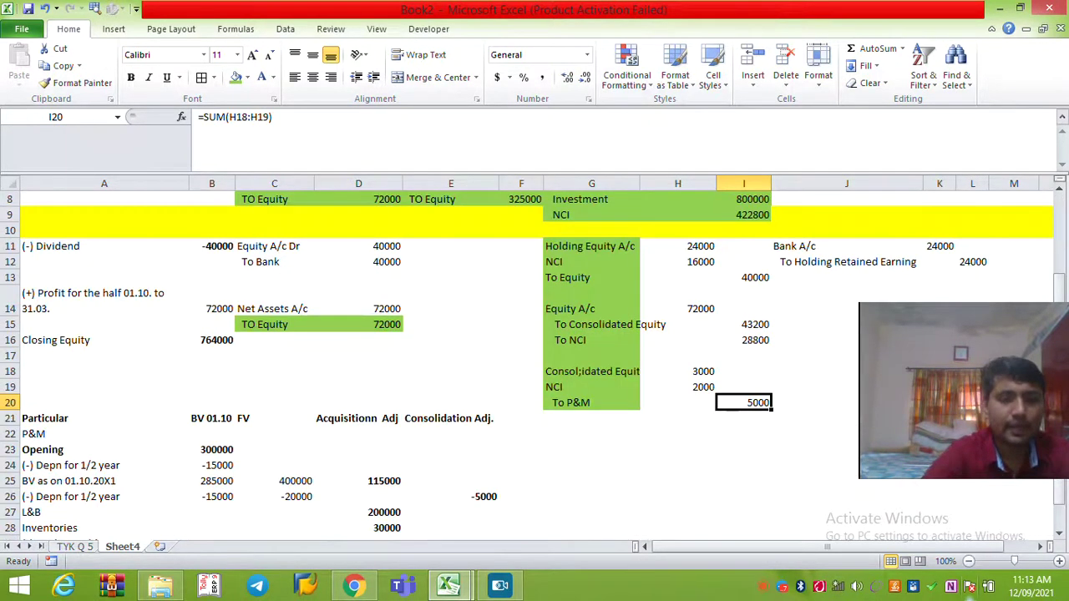
key("ctrl+Home")
key("Down")
key("Down")
key("Down")
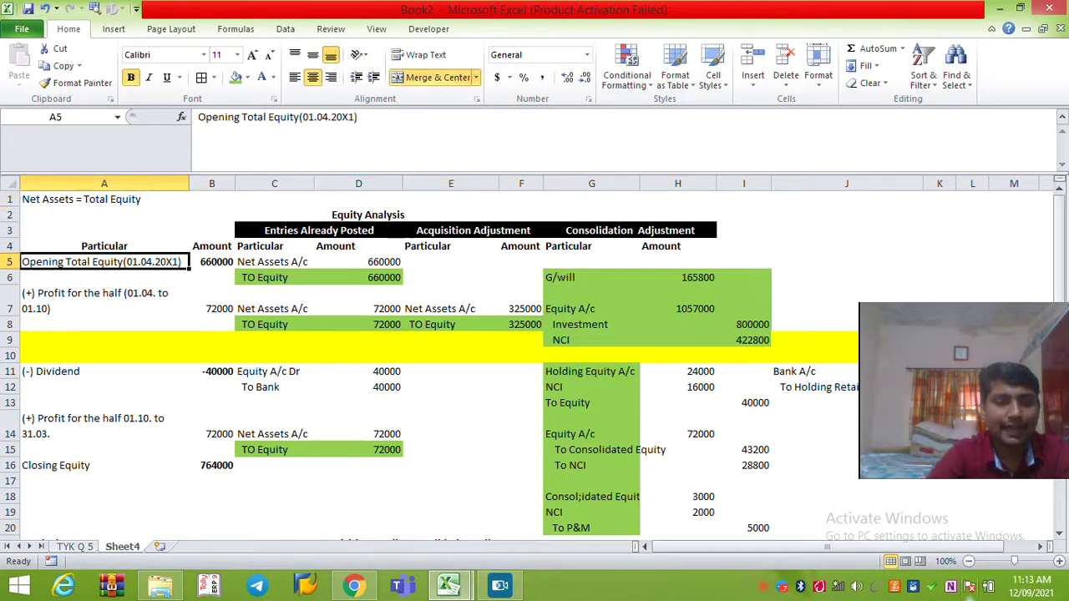
key("Up")
key("shift+Right")
key("shift+Right")
key("shift+Right")
key("shift+Right")
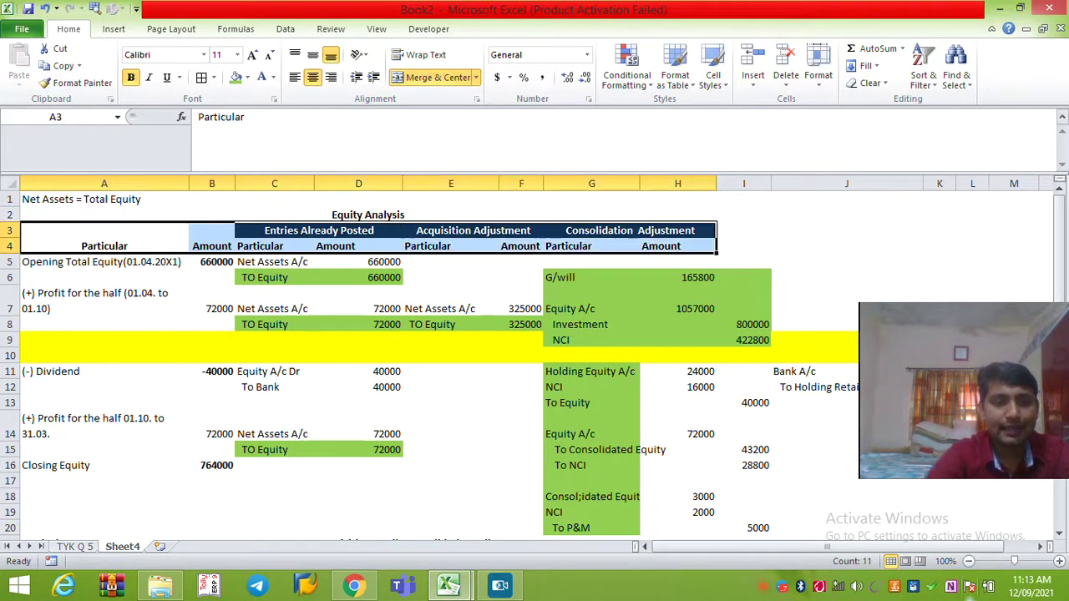
left_click(262, 77)
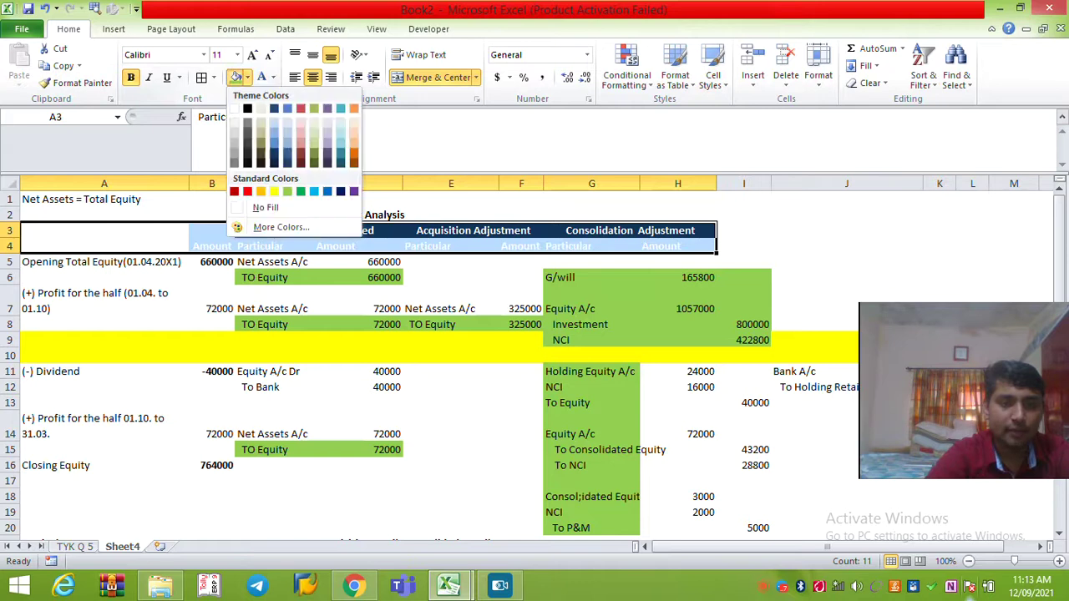
left_click(248, 78)
left_click(249, 109)
key("Down")
Remove the fill colour from the Equity Analysis entries in A5:K20.
left_click_drag(105, 261, 958, 224)
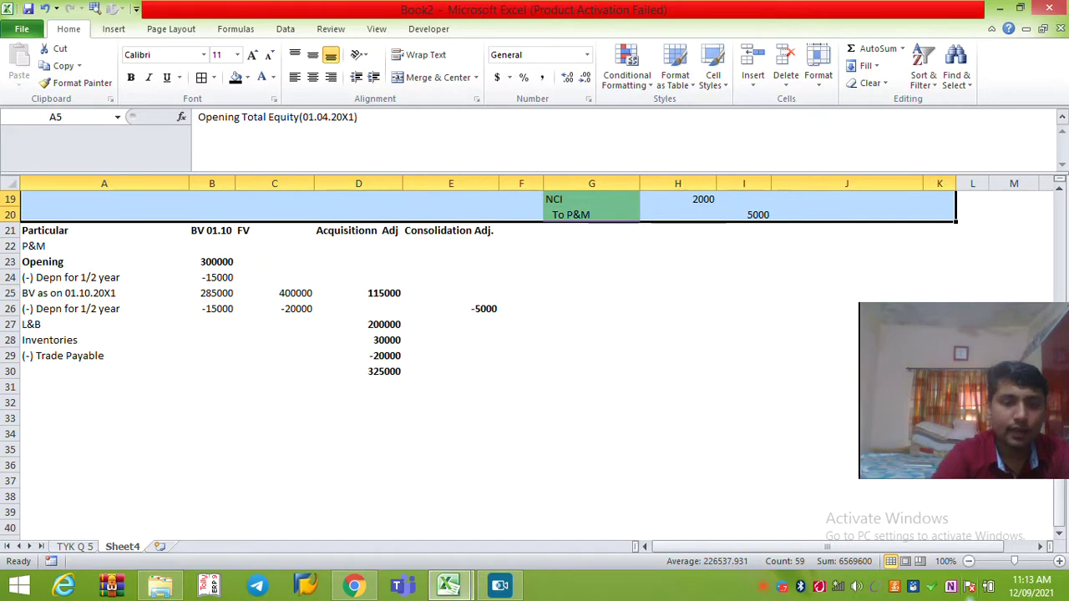
key("alt+h")
key("h")
key("n")
Review the equity movement on Sheet4 from the opening total equity to the closing equity, including the amount formulas.
key("Down")
key("Down")
key("Down")
key("Down")
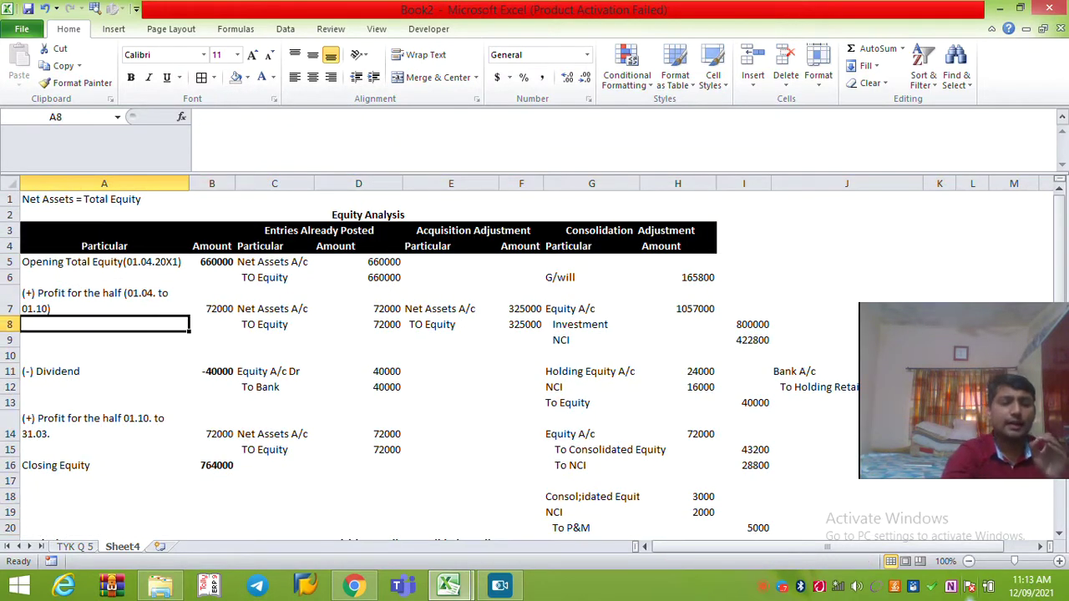
key("Down")
key("Down")
key("Down")
key("Down")
key("Down")
key("Down")
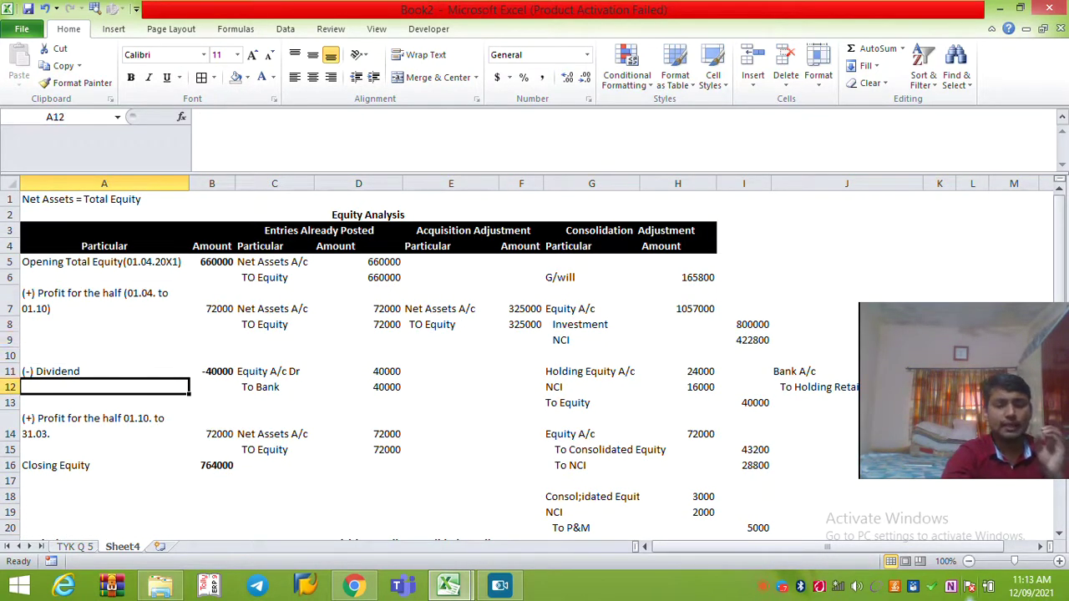
key("Down")
key("Right")
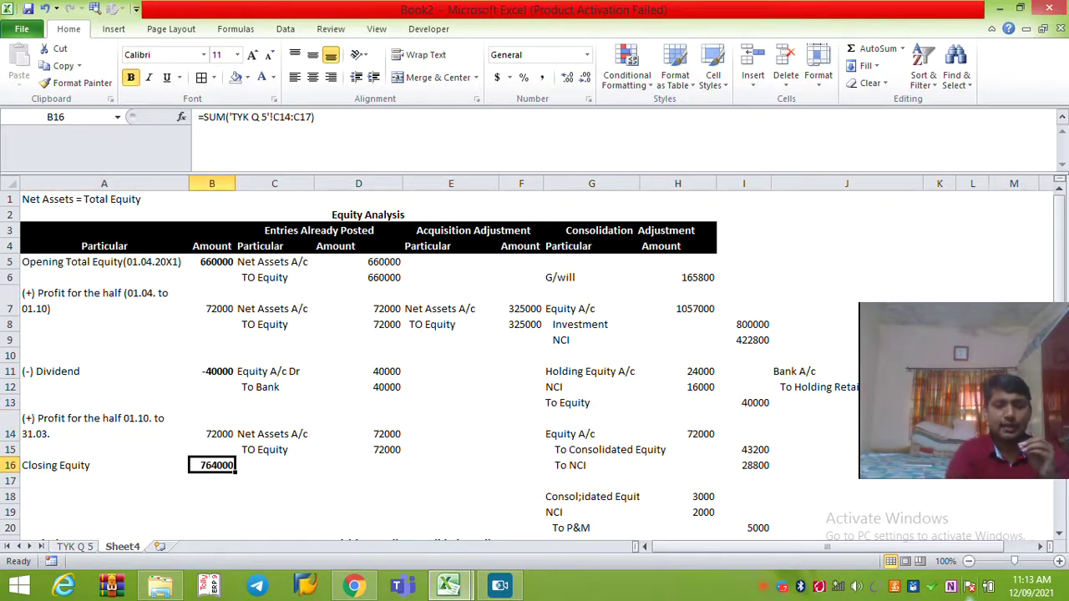
key("Right")
key("Left")
key("Up")
key("Up")
key("Up")
key("Up")
key("Up")
key("Up")
key("Up")
key("Up")
key("Up")
key("Up")
key("Up")
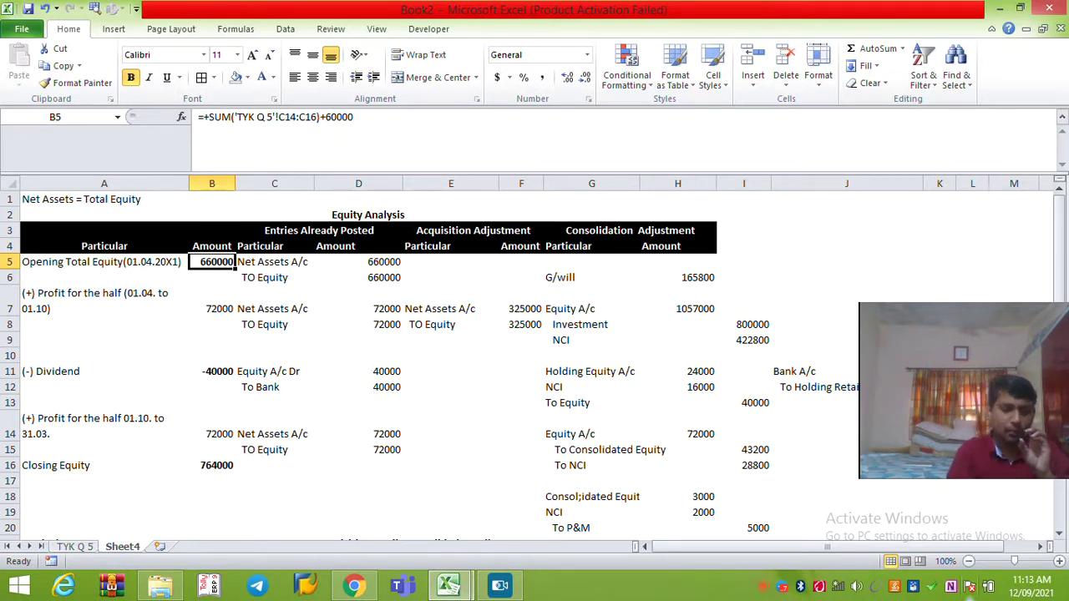
Examine the P&M depreciation and fair value workings below the Equity Analysis table on Sheet4.
left_click(104, 372)
key("Page_Down")
key("Up")
key("Up")
key("Up")
key("Up")
key("Up")
key("Up")
key("Up")
key("Up")
key("Up")
key("Up")
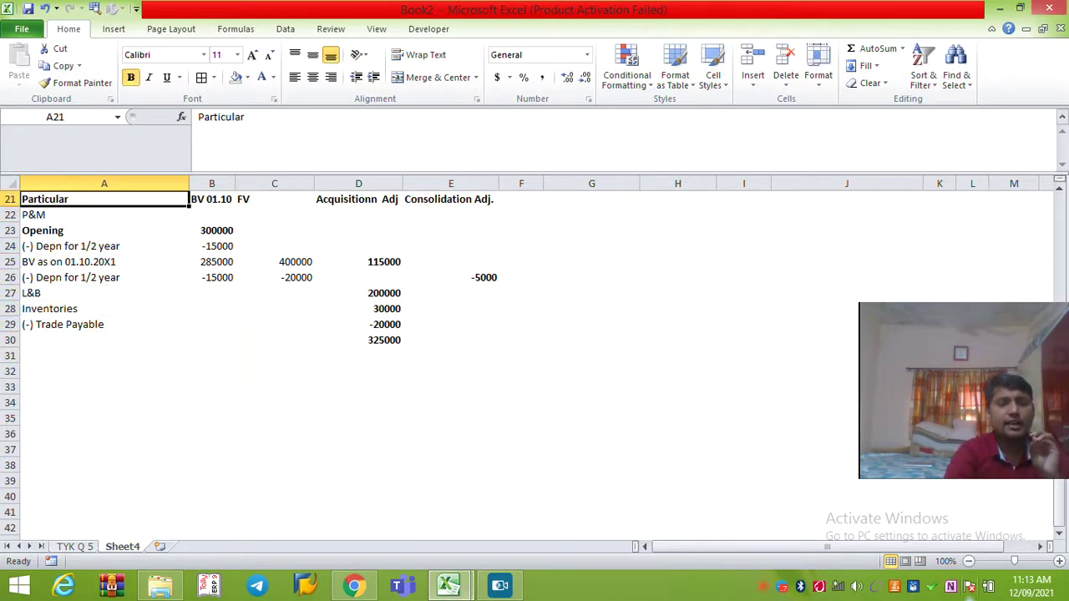
key("Down")
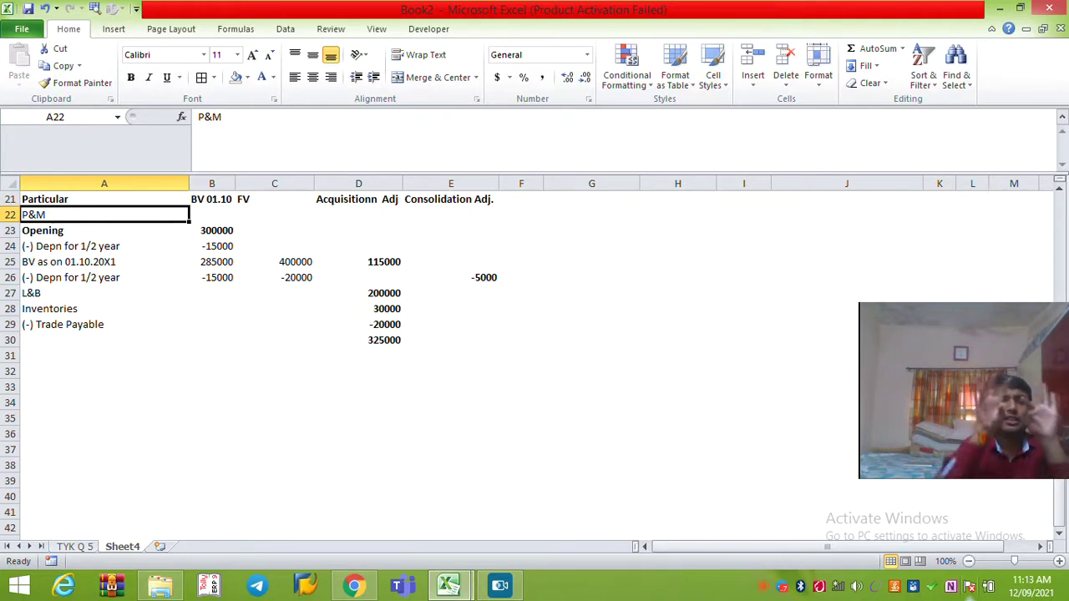
key("Page_Up")
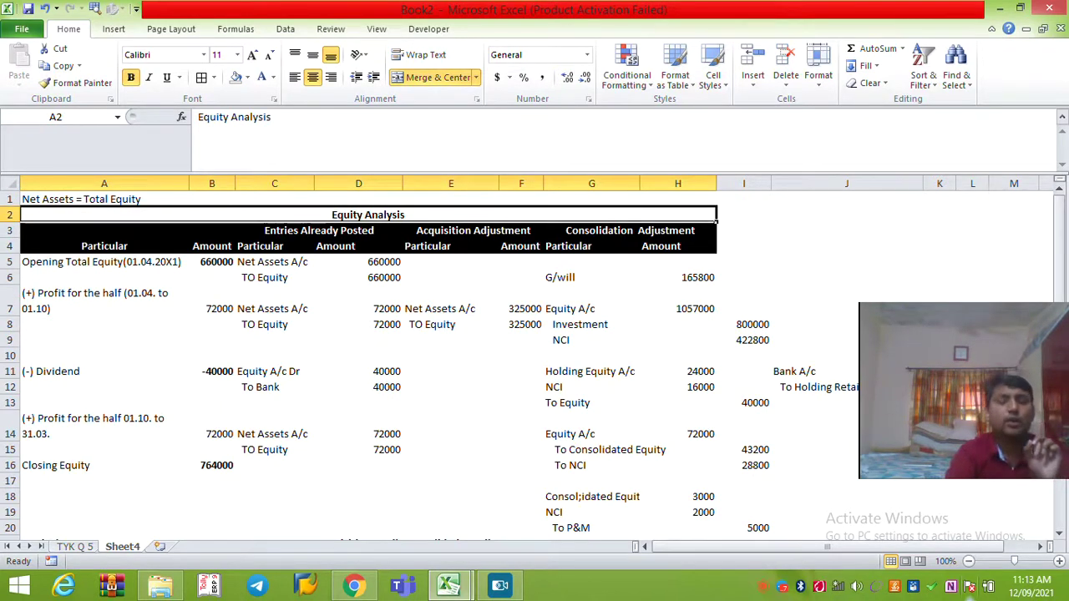
Insert a blank row at row 10 on Sheet4, above the dividend entry.
left_click(451, 325)
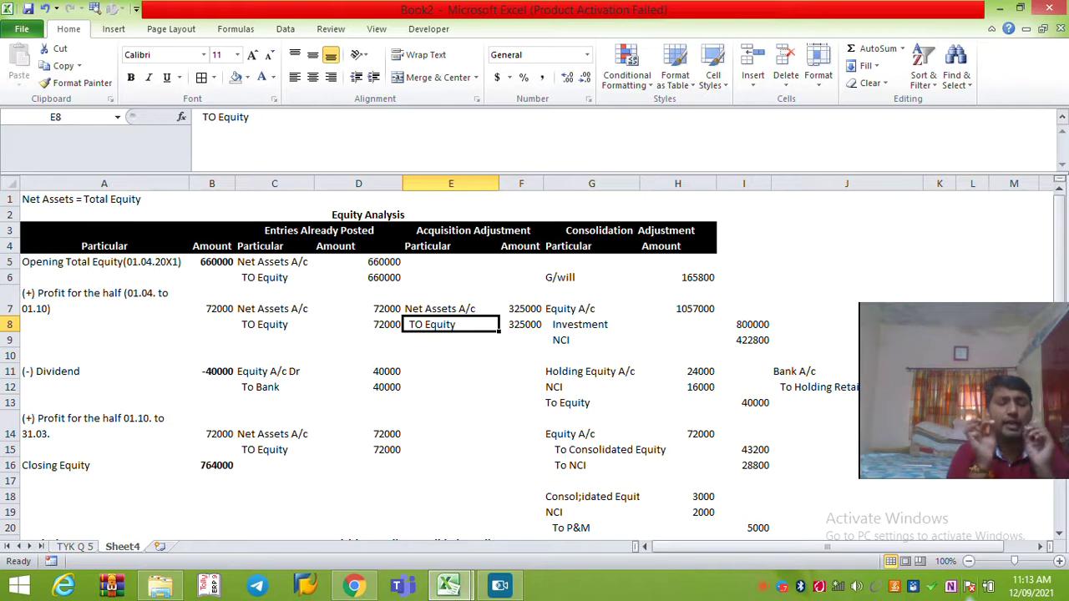
key("Down")
key("shift+space")
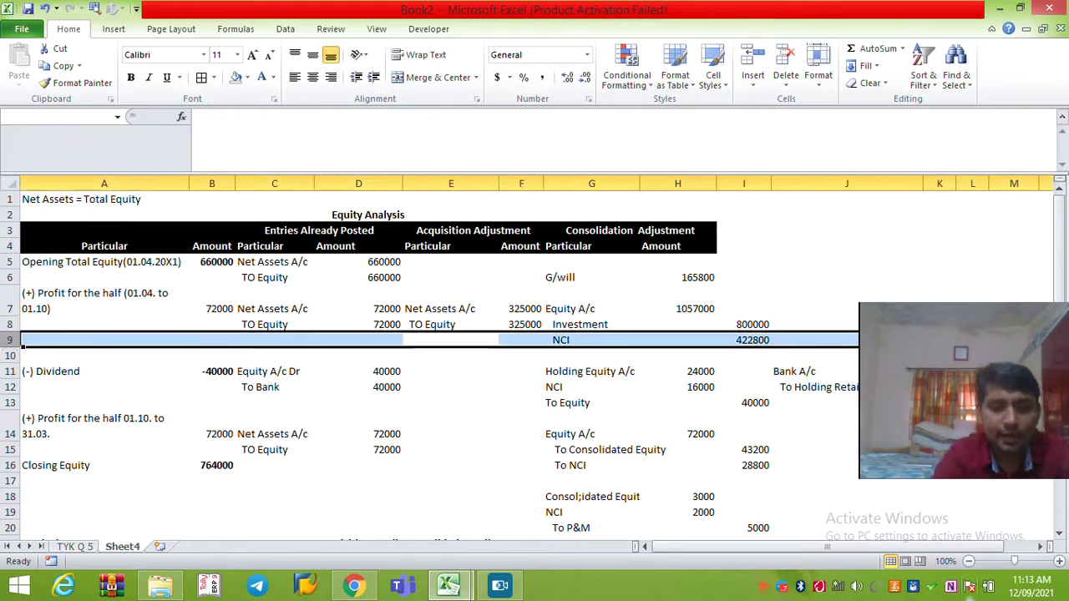
key("Left")
key("Down")
key("shift+space")
key("ctrl+shift+plus")
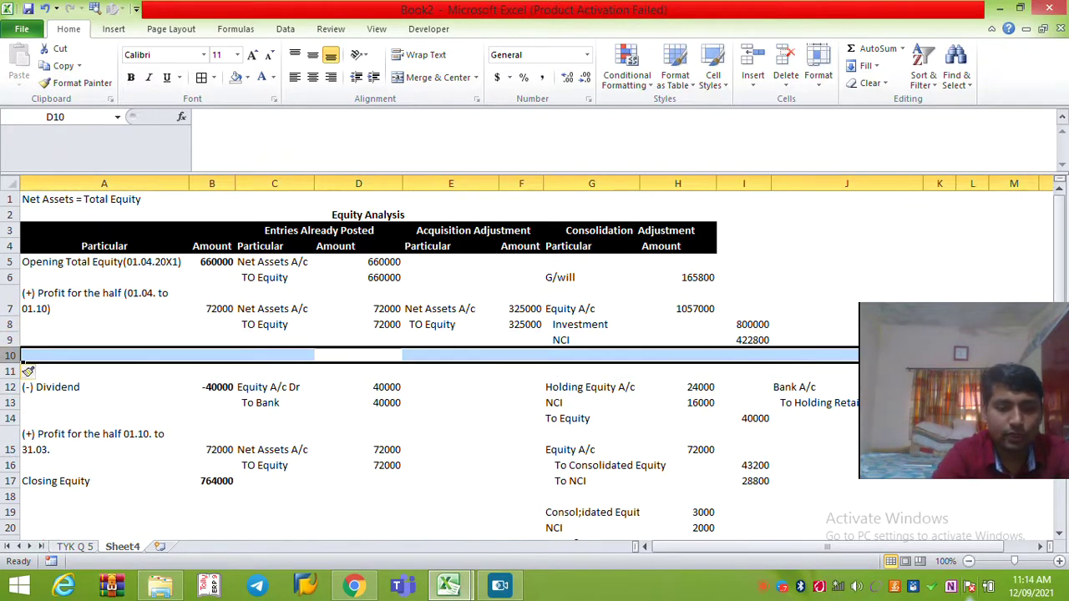
Add up the three equity credits in F10 with =+F8+D8+D6 as a check, and clear the cell again.
key("Right")
key("Right")
type("+")
key("Up")
key("Up")
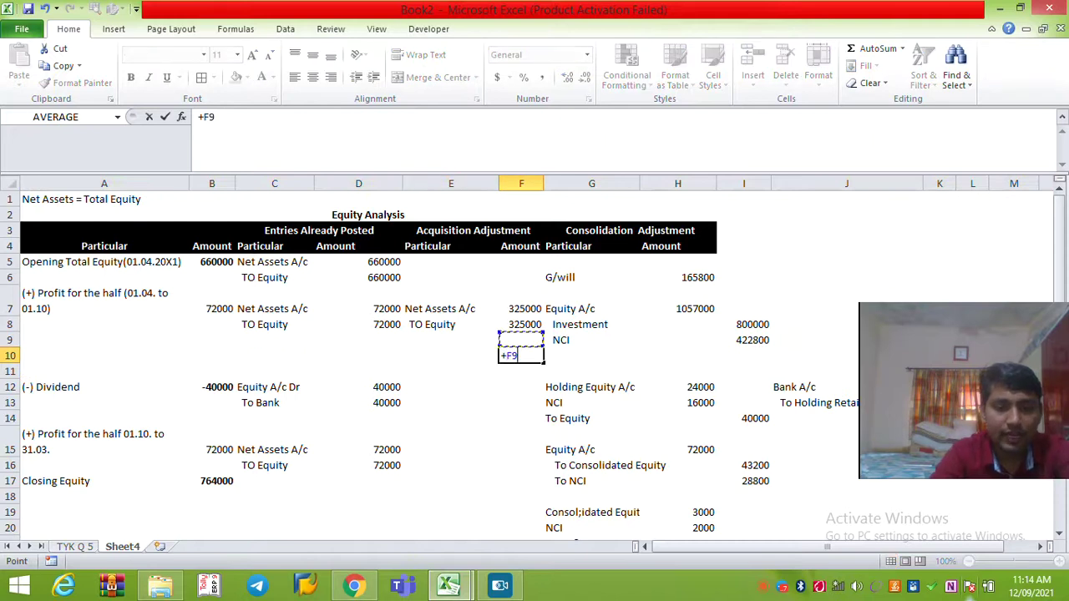
type("+")
key("BackSpace")
type("+")
key("Left")
key("Left")
key("Up")
key("Up")
type("+")
key("Left")
key("Up")
key("Up")
key("Up")
key("Up")
key("Left")
key("Return")
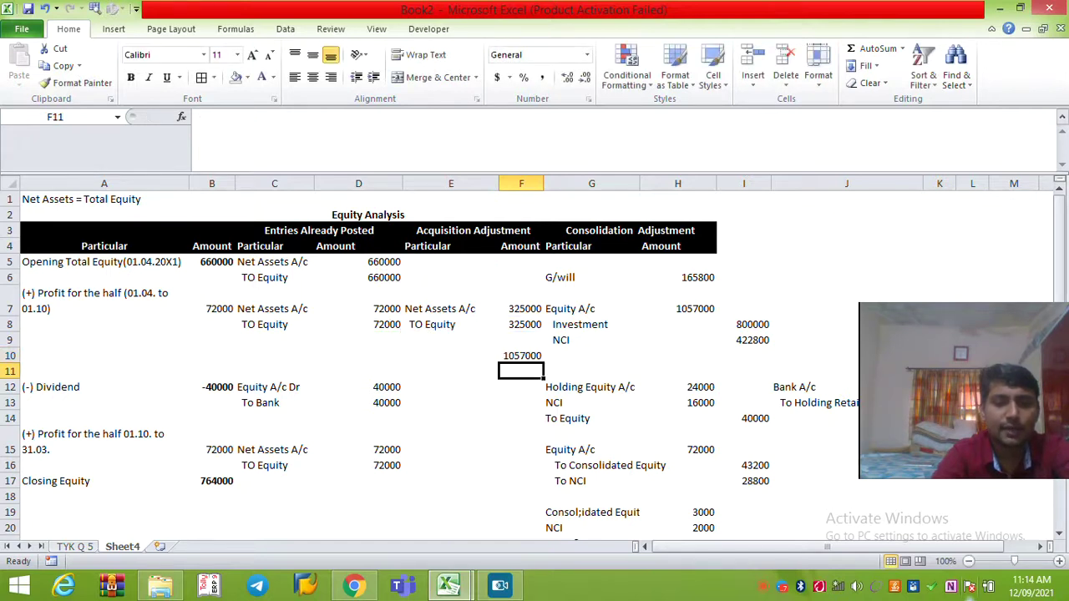
key("Up")
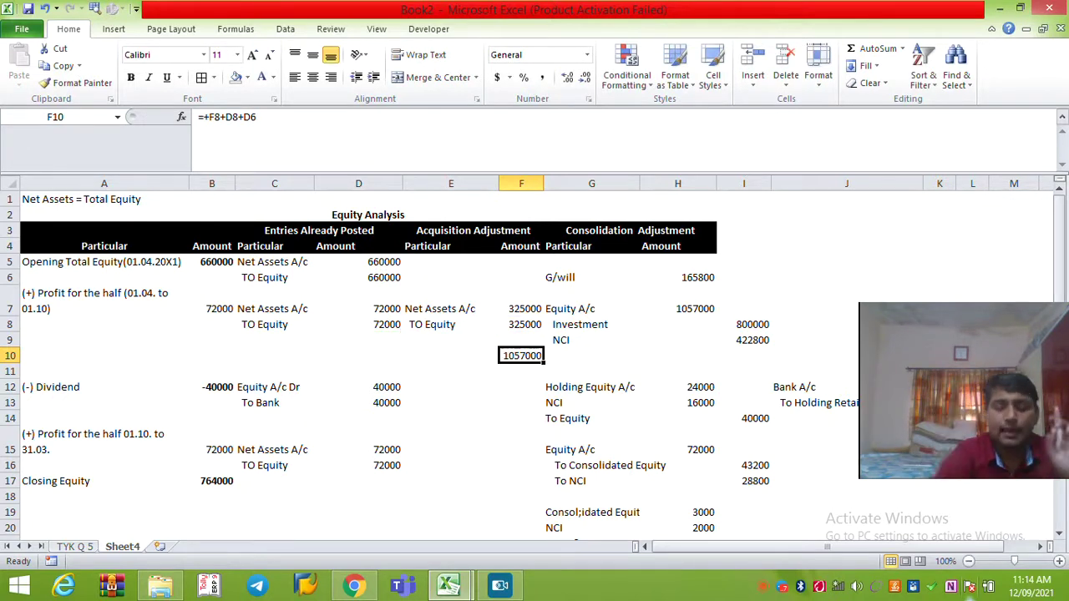
key("Delete")
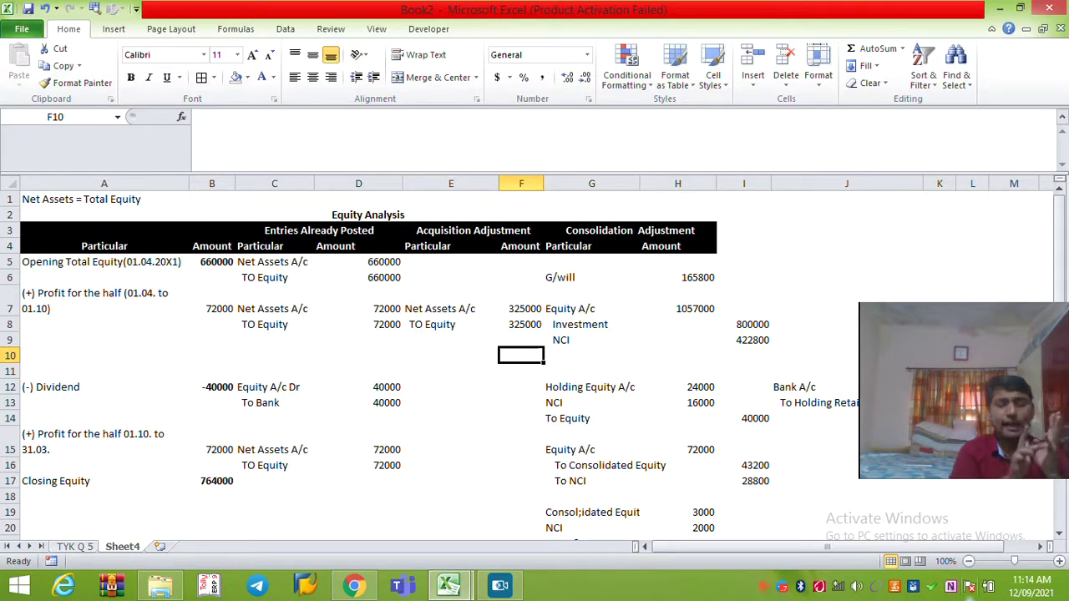
Fill the goodwill, equity, investment and NCI entry in G6:I9 with light green.
key("Up")
key("Up")
key("Right")
key("Up")
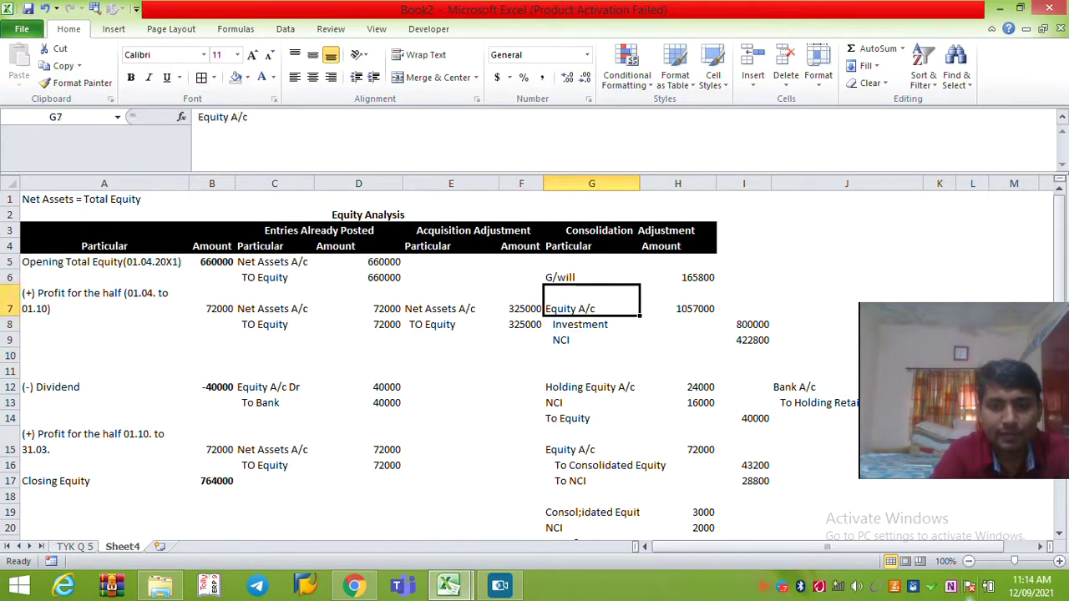
key("Up")
key("shift+Down")
key("shift+Down")
key("shift+Right")
key("shift+Right")
key("shift+Down")
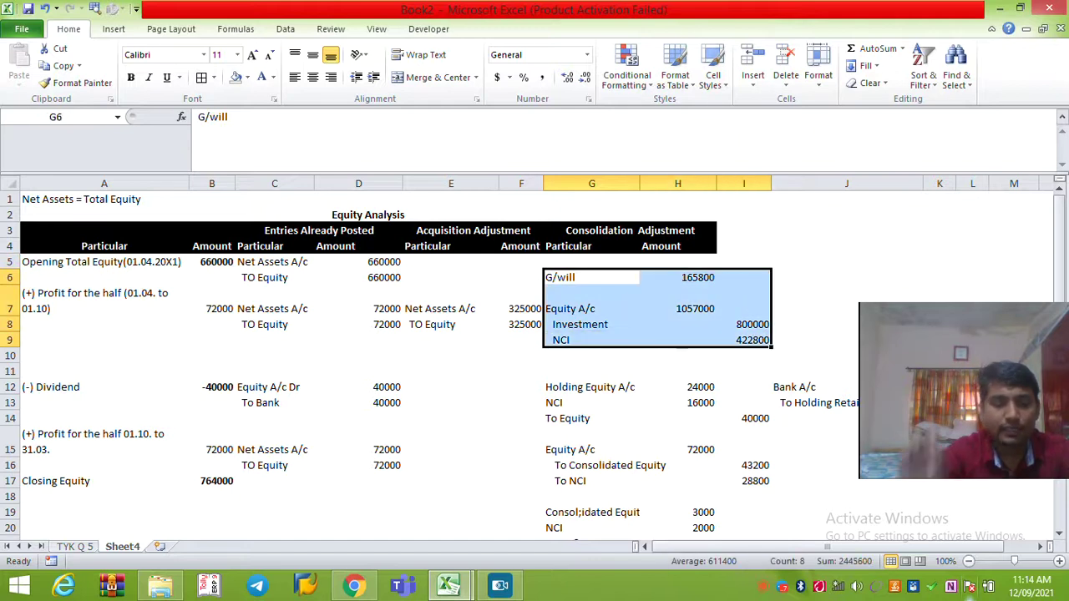
left_click(248, 77)
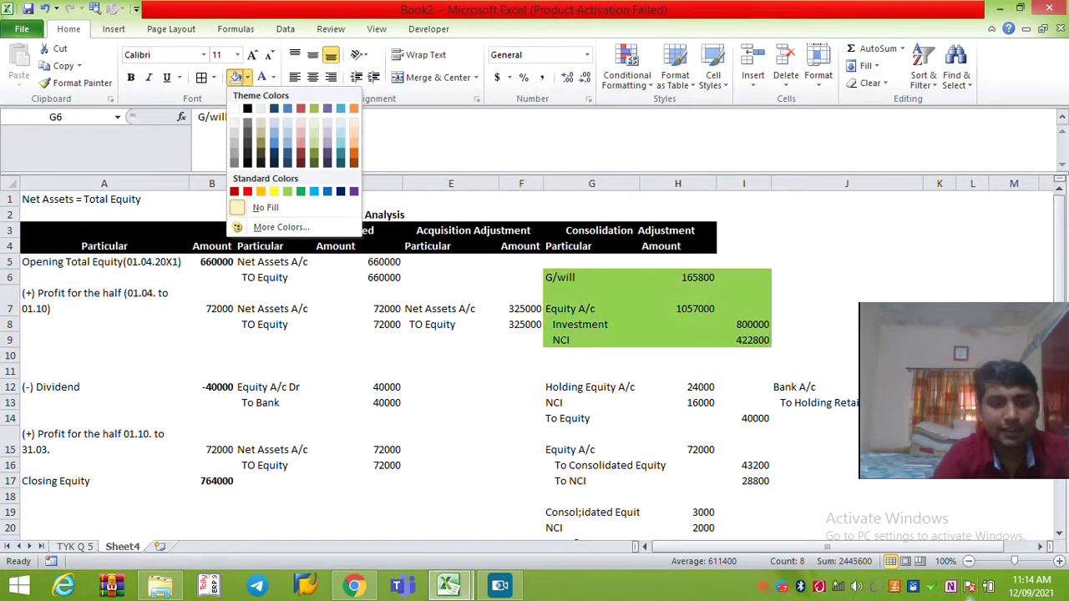
left_click(287, 191)
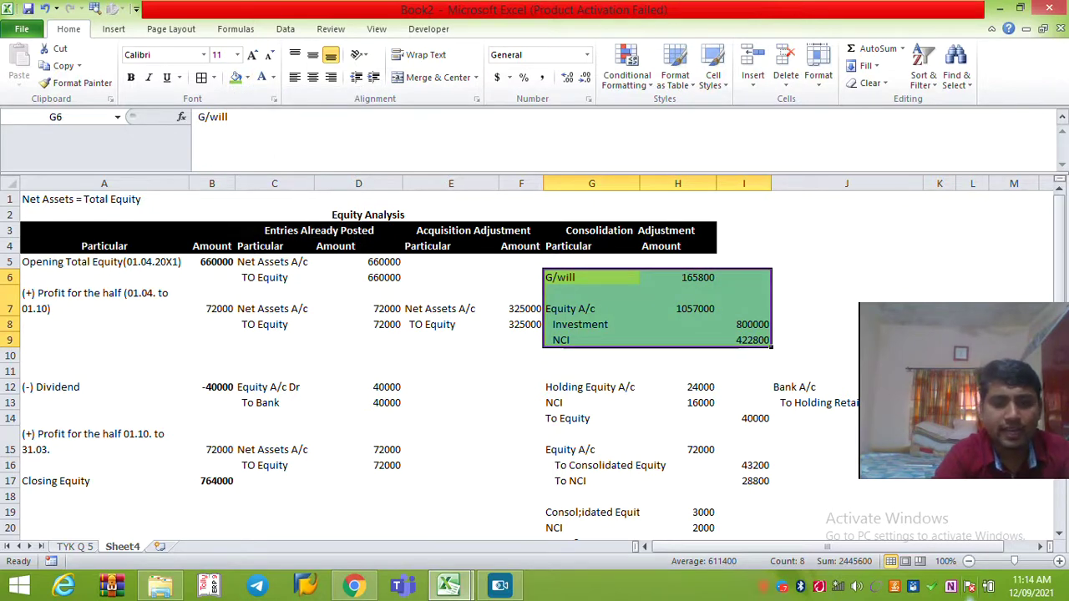
Compare the acquisition adjustment entry on Sheet4 with the asset figures in the acquisition adjustment column of TYK Q 5.
key("Left")
key("Left")
key("Up")
key("Left")
key("shift+Down")
key("shift+Down")
key("shift+Down")
key("Down")
key("Right")
key("Down")
key("Down")
key("ctrl+Page_Up")
left_click(343, 233)
left_click_drag(343, 233, 343, 245)
key("shift+Down")
key("shift+Down")
key("shift+Down")
key("shift+Down")
key("shift+Down")
key("shift+Down")
key("Down")
key("Down")
key("Down")
key("Down")
key("Down")
key("Down")
key("Down")
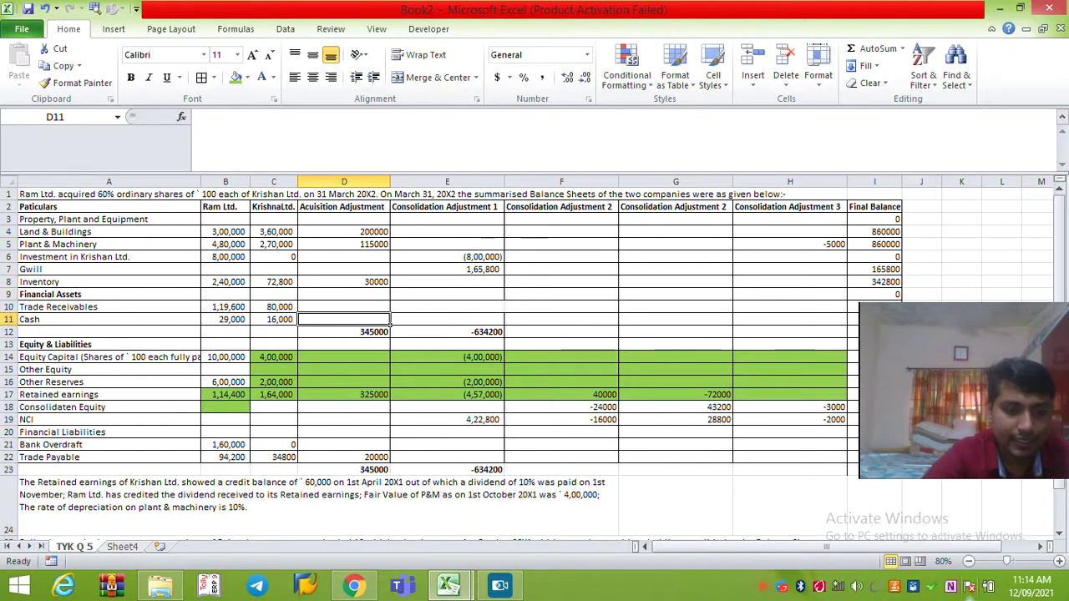
Compare the green consolidation entry on Sheet4 with the asset rows under Consolidation Adjustment 1 on TYK Q 5.
key("ctrl+Page_Down")
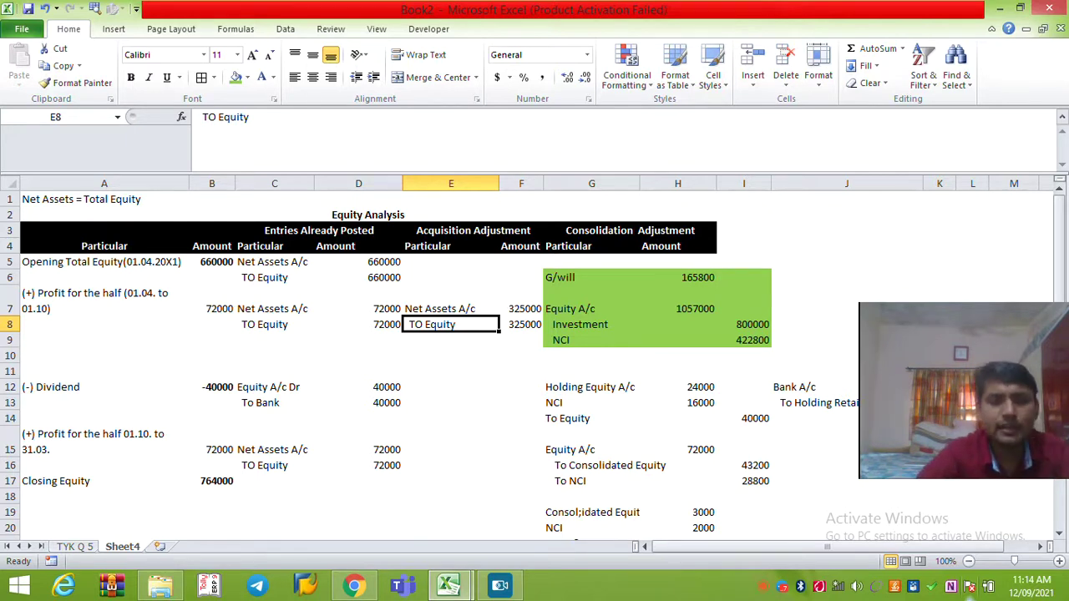
left_click(75, 547)
left_click_drag(447, 243, 502, 281)
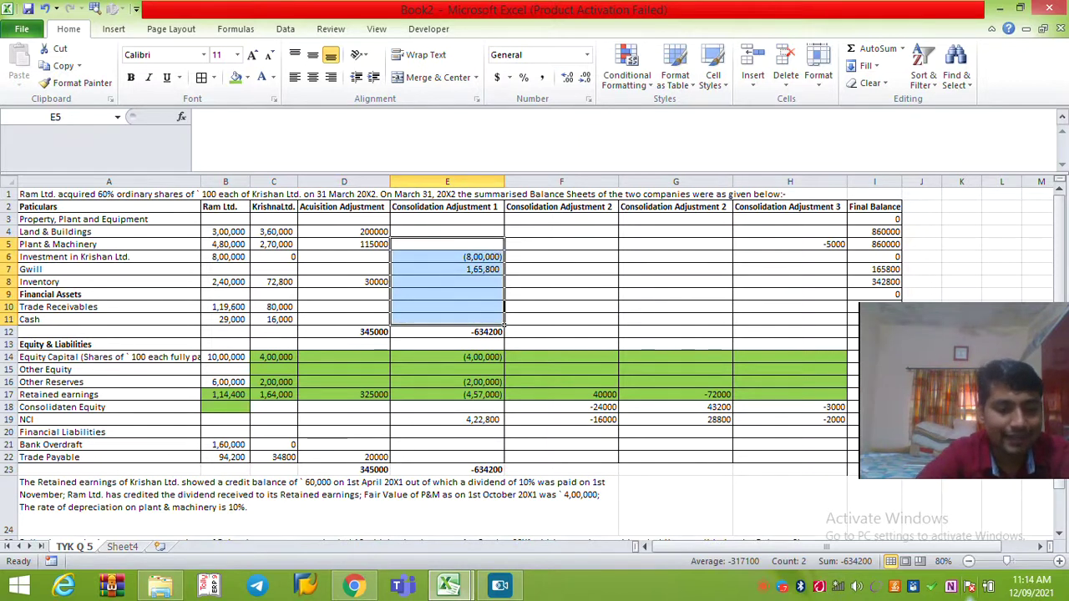
Trace the dividend entry in G12:I14 of Sheet4 to the retained earnings and consolidated equity postings under Consolidation Adjustment 2.
key("ctrl+Page_Down")
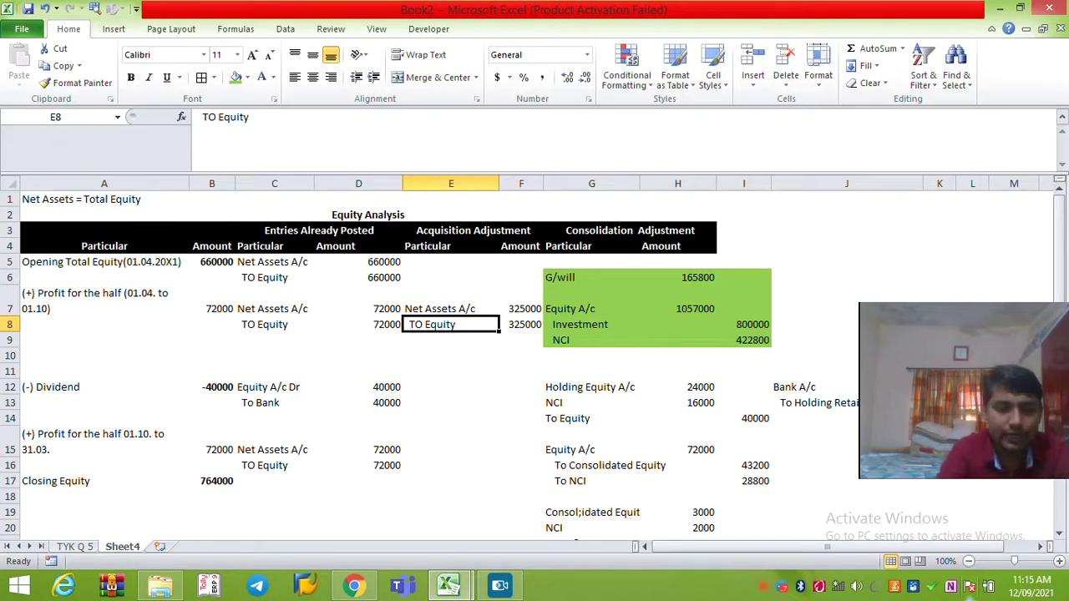
left_click(274, 388)
left_click_drag(585, 418, 743, 387)
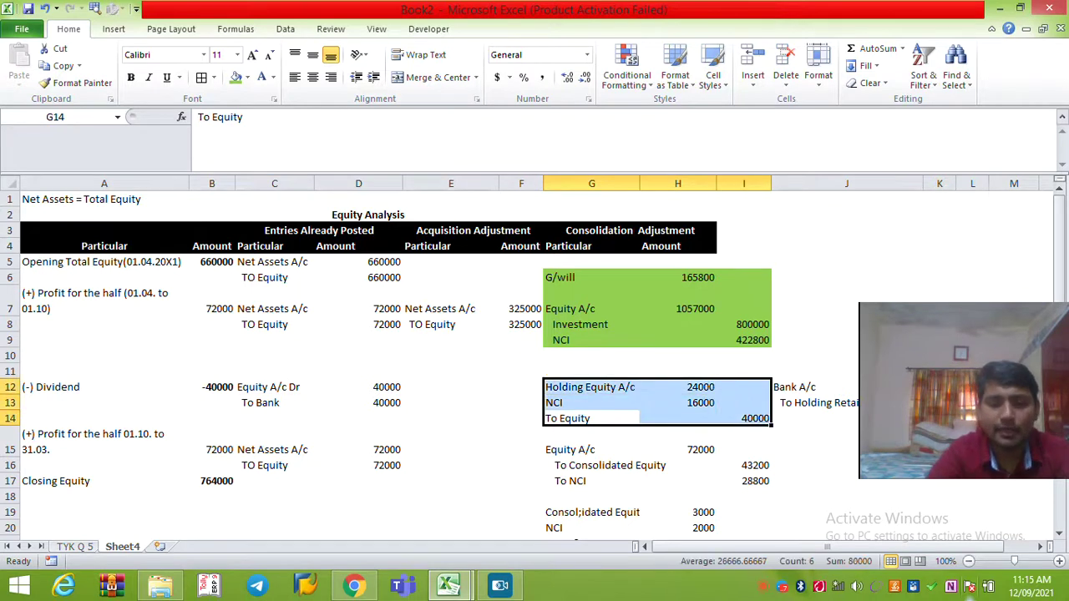
key("ctrl+Page_Up")
left_click(605, 394)
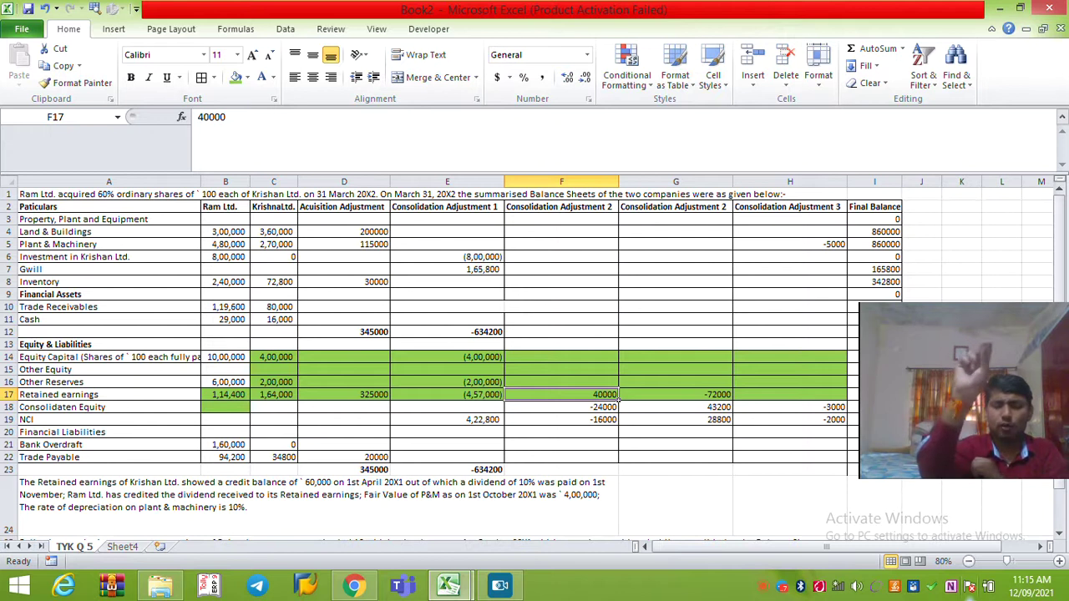
left_click(616, 407)
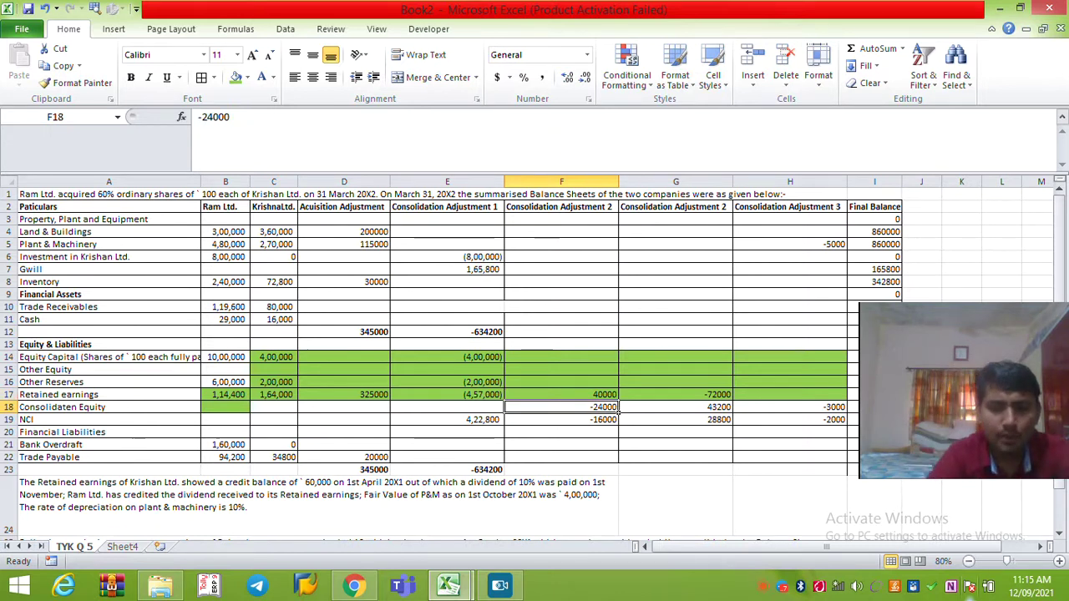
left_click(225, 394, "ctrl")
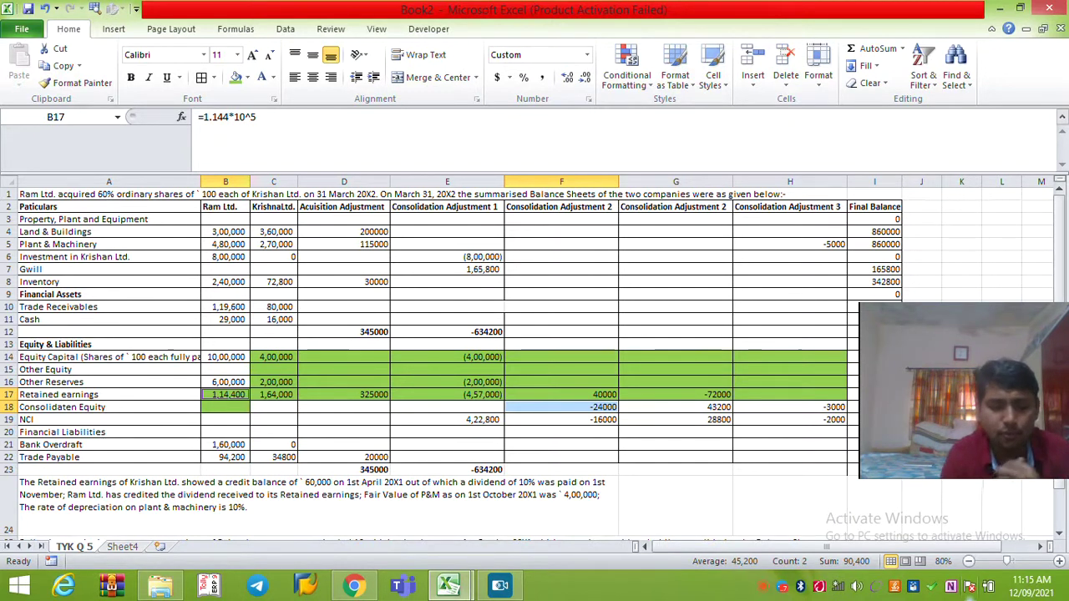
left_click(447, 394)
left_click(606, 407)
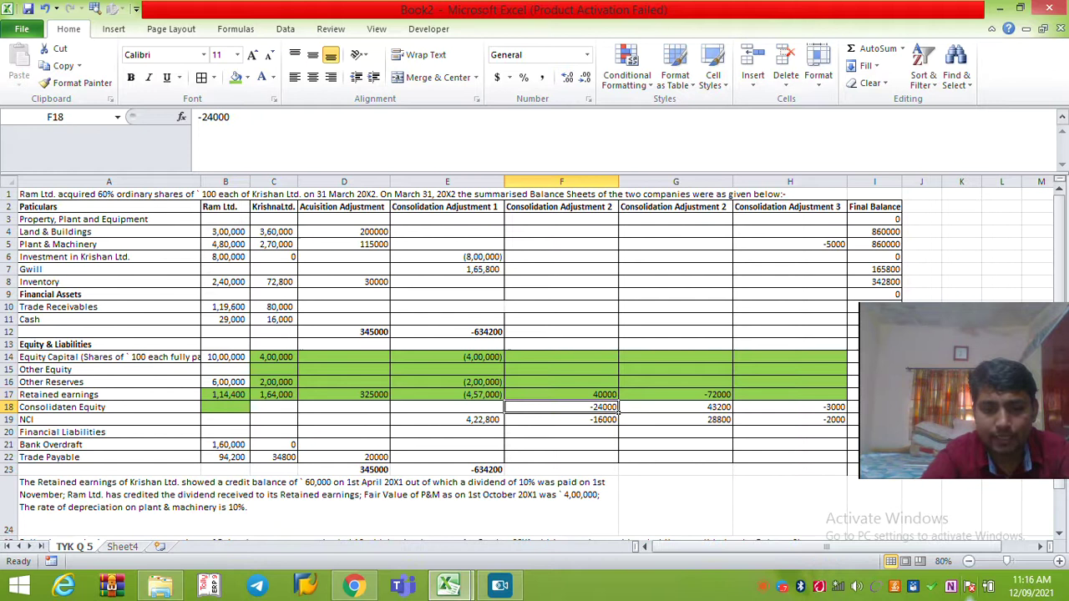
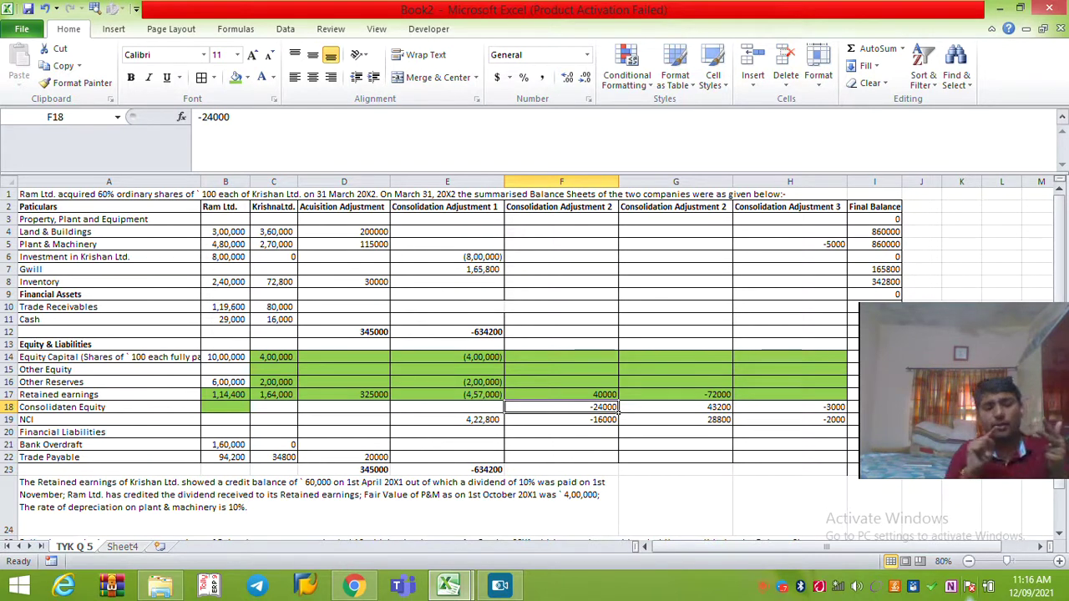
On Sheet4, relabel the credit line of the dividend entry in G14 as To Equity(Subs).
key("ctrl+Page_Down")
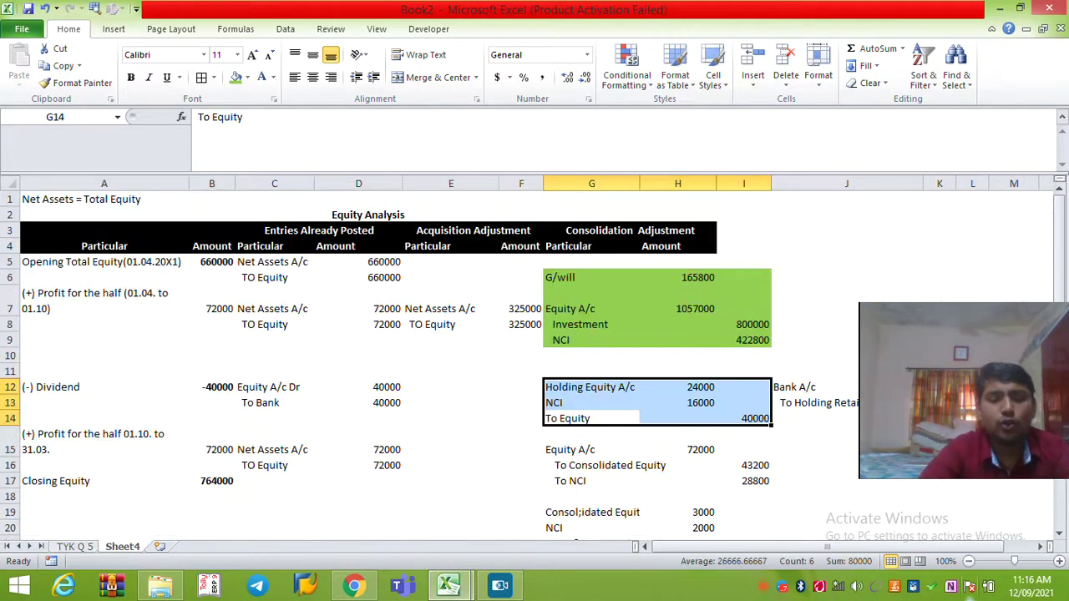
left_click_drag(576, 387, 748, 419)
left_click(585, 418)
key("F2")
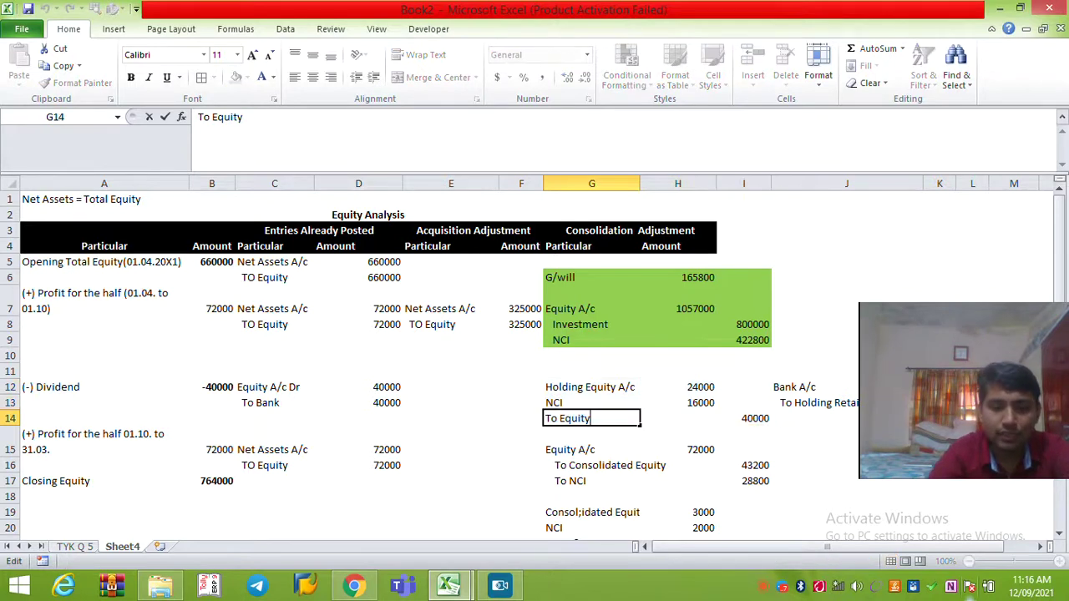
type("(Sub")
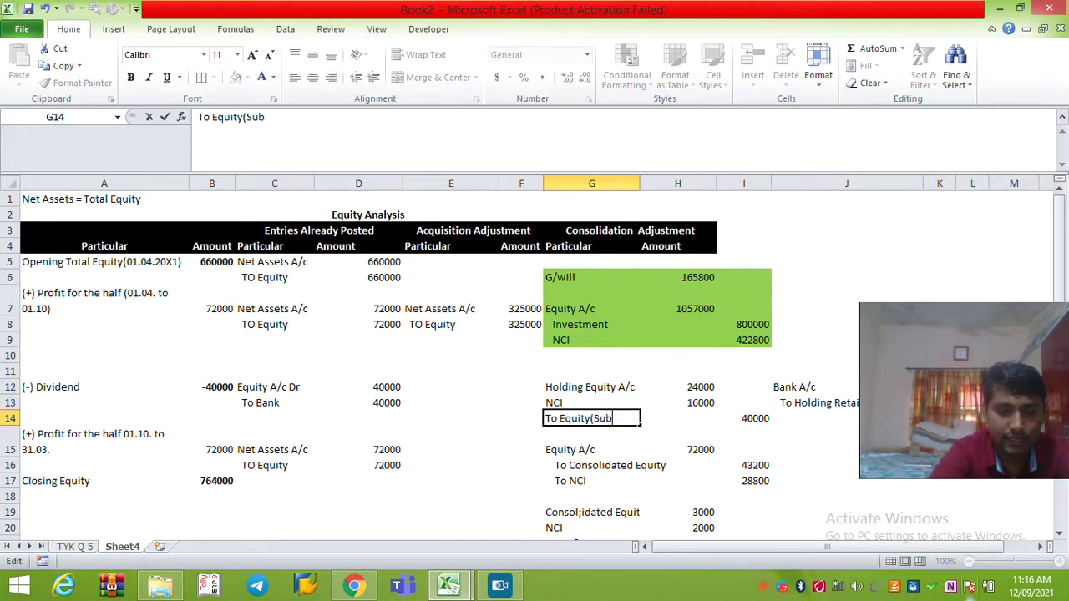
type("s)")
key("ctrl+Return")
Compare the G14 credit label with the account names in the green goodwill and equity entry.
key("Up")
key("Up")
key("Up")
key("Up")
key("Up")
key("Up")
key("Up")
key("Down")
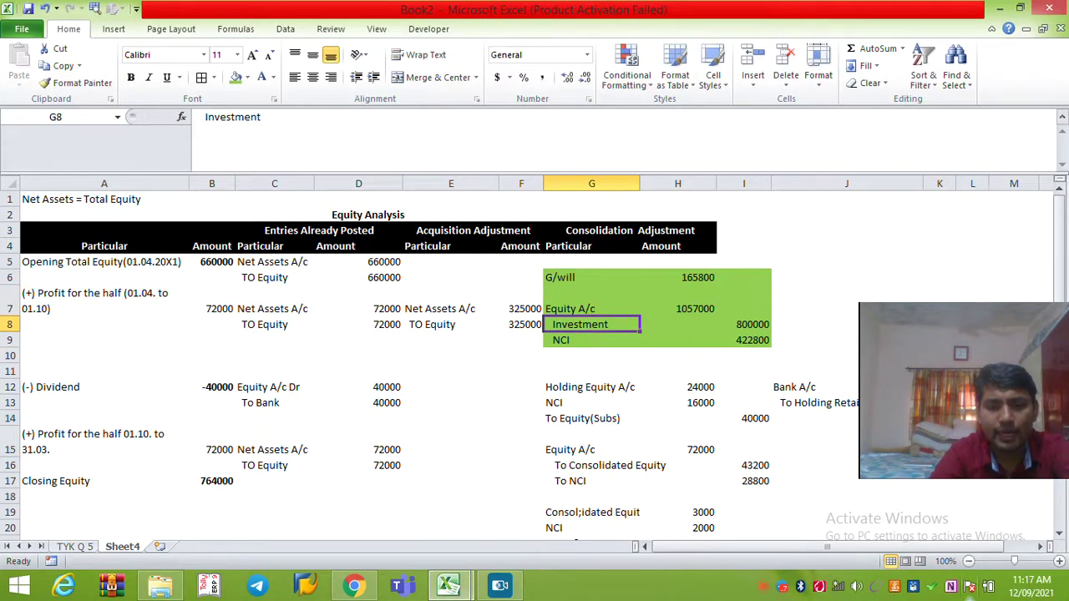
key("Down")
key("Down")
key("Return")
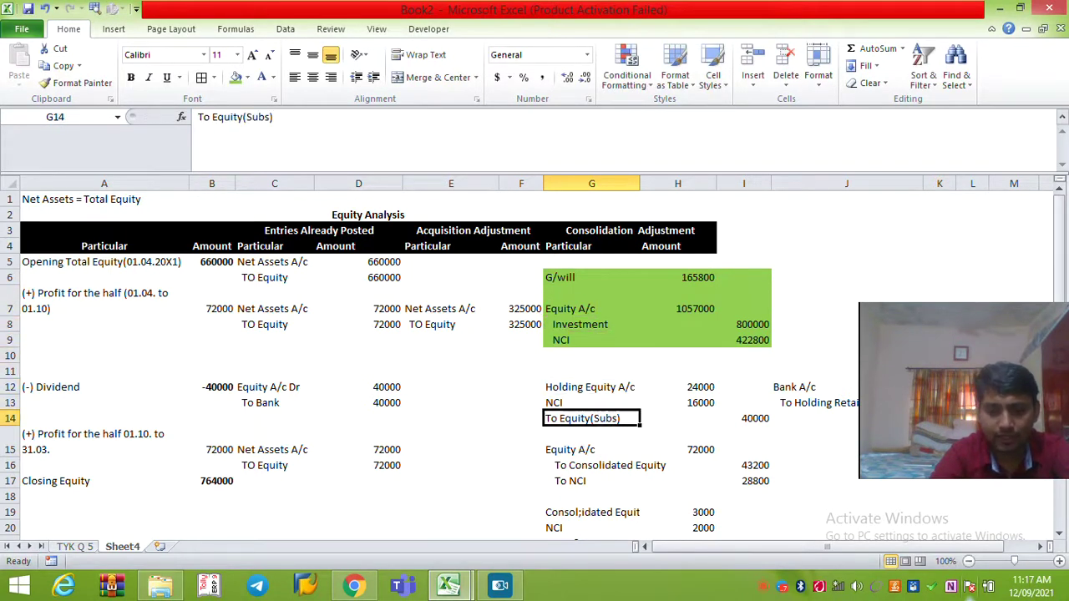
Remove the (Subs) suffix from the label in G14 so it reads To Equity.
key("F2")
key("BackSpace")
key("BackSpace")
key("BackSpace")
key("BackSpace")
key("BackSpace")
key("BackSpace")
key("Return")
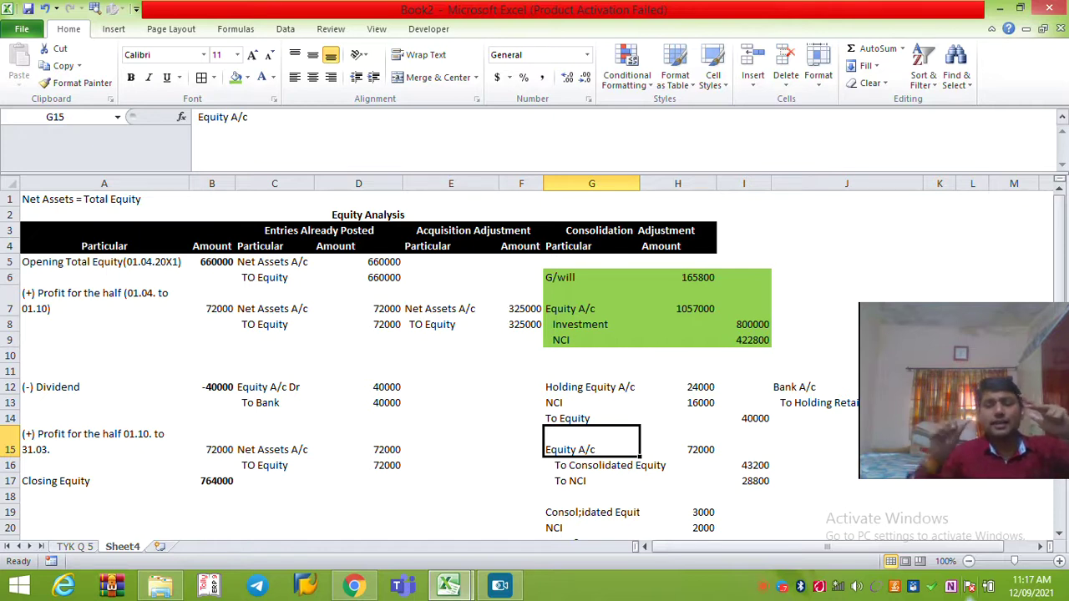
Review the second-half profit allocation in G15:G17 and the plant and machinery entry in G19:G21.
key("Down")
key("Down")
key("Down")
key("Down")
key("Down")
key("Down")
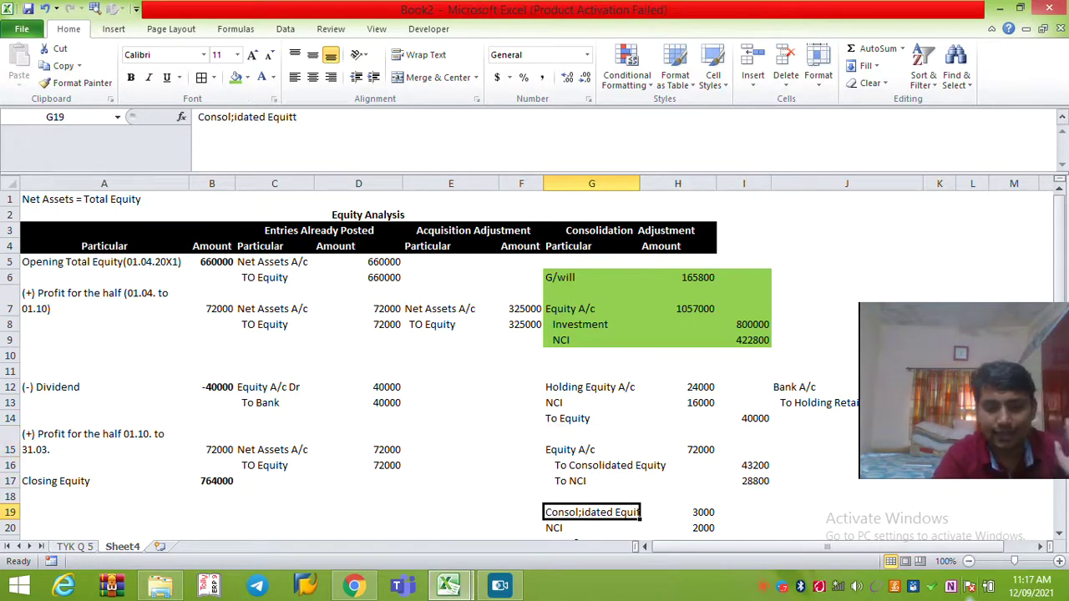
key("Up")
key("Up")
key("Up")
key("Up")
key("Down")
key("Down")
key("Down")
key("Down")
key("Down")
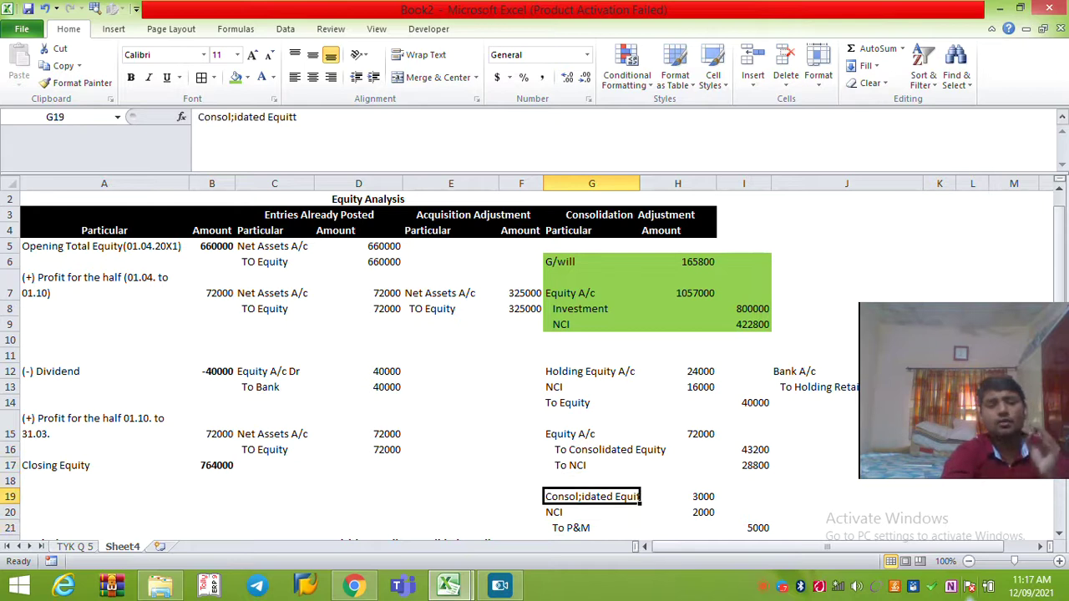
key("Down")
key("Up")
key("Up")
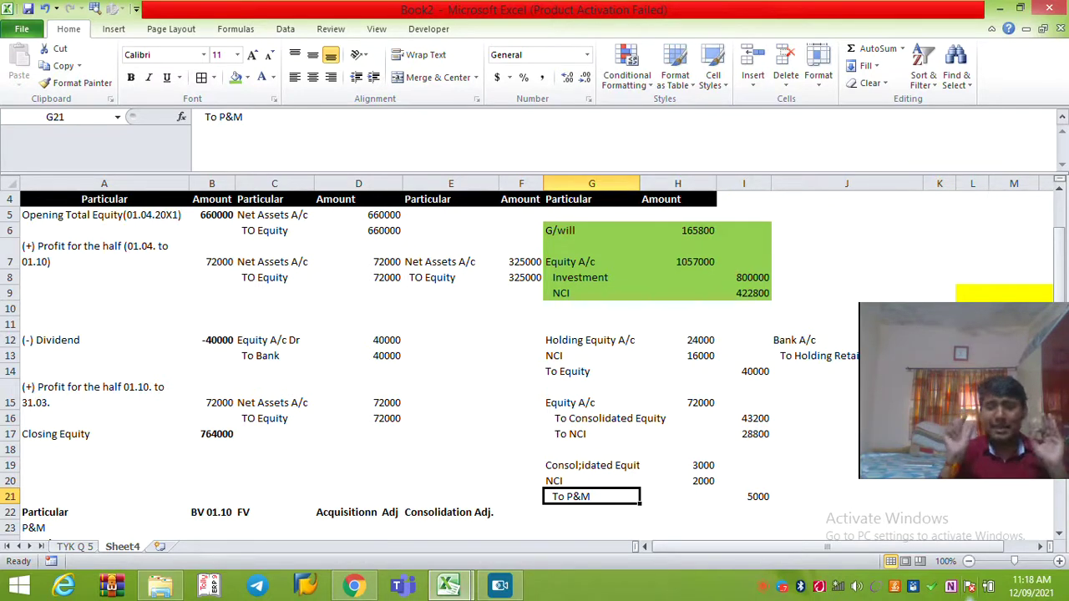
Examine the cells around the profit allocation entry and the plant and machinery adjustment entry in G19:I21.
left_click(679, 419)
left_click(816, 419)
left_click(815, 435)
key("Down")
key("Down")
key("Down")
key("Down")
key("Down")
key("Down")
key("Down")
key("Down")
key("Left")
key("Left")
key("Left")
key("Up")
key("Up")
key("Up")
key("Up")
key("Up")
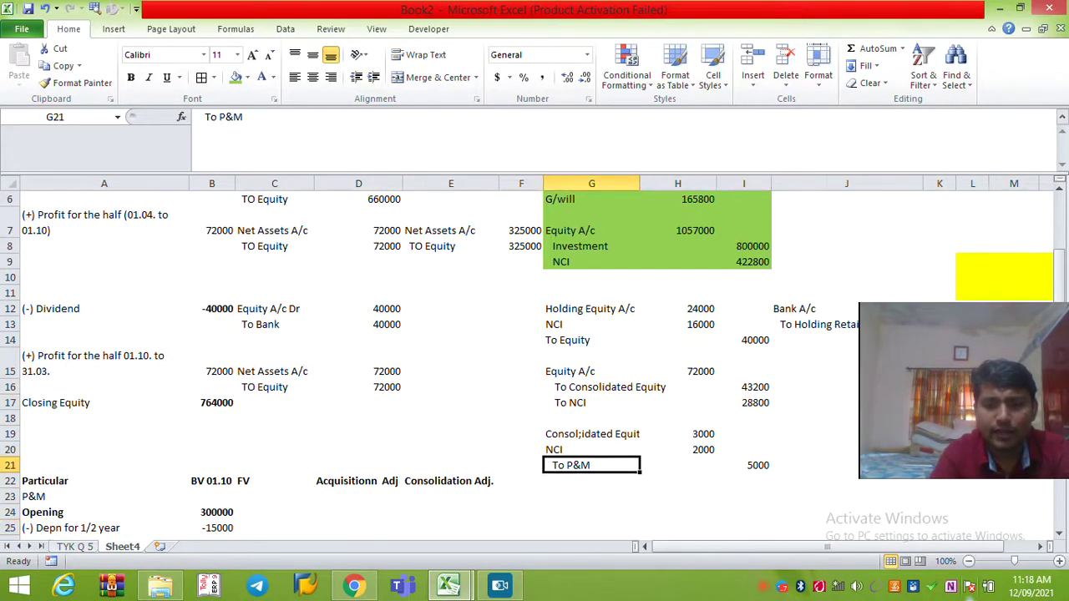
key("Up")
key("shift+Down")
key("shift+Down")
key("shift+Right")
key("shift+Right")
Fill all consolidation adjustment entries in G6:I21 with light green.
key("Up")
key("Up")
key("Up")
key("Up")
key("Up")
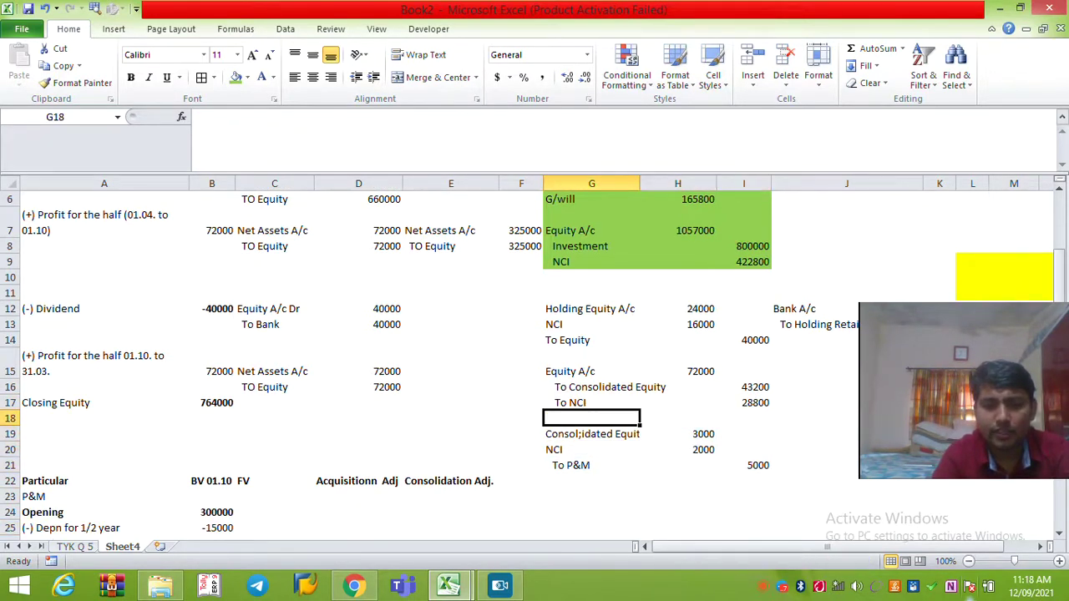
key("Up")
key("Up")
key("Up")
key("Up")
key("Up")
key("Up")
key("Up")
key("Up")
key("Up")
key("Up")
key("Up")
key("Up")
key("Up")
key("Down")
key("Down")
key("Down")
key("Down")
key("Down")
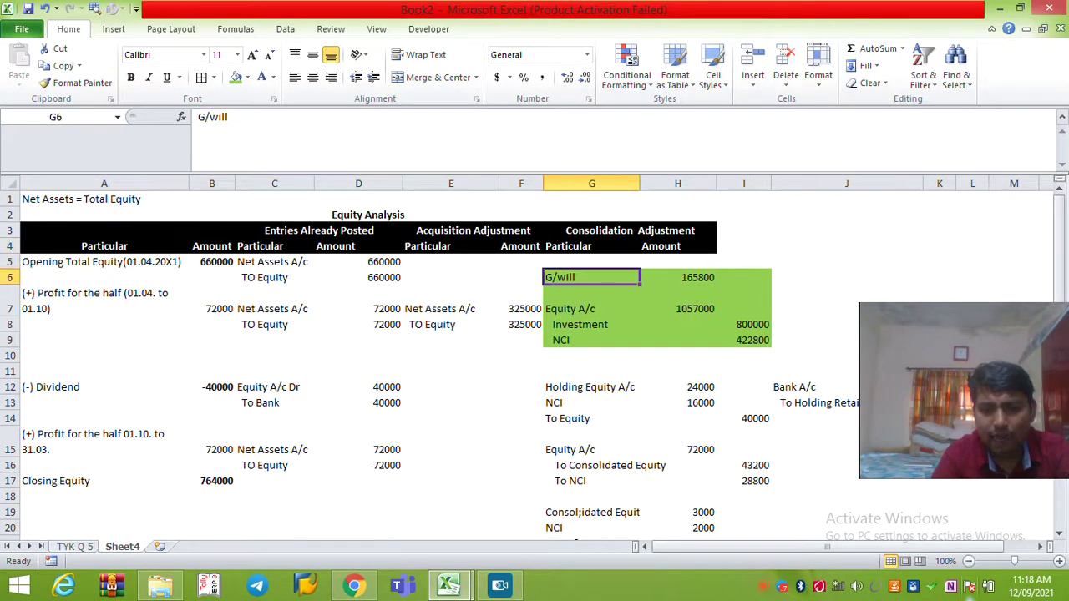
key("shift+Down")
left_click_drag(591, 308, 744, 466)
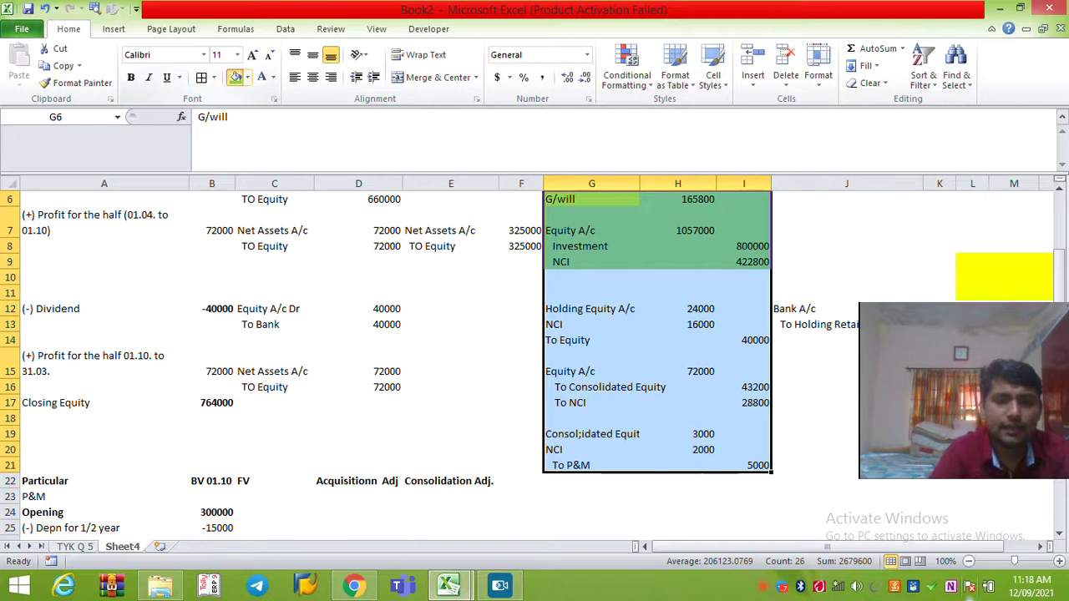
left_click(237, 77)
Fill the acquisition adjustment entry in E7:F8 with the same light green.
key("shift+BackSpace")
left_click_drag(440, 308, 521, 324)
left_click(237, 77)
Review the net asset adjustment table from row 22 down for P&M, L&B, inventories and trade payable.
key("Down")
key("Down")
key("Down")
key("Down")
key("Down")
key("Down")
key("Down")
key("Down")
key("Down")
key("Down")
key("Down")
key("Down")
key("Down")
key("Down")
key("Down")
key("Down")
key("Down")
key("Down")
key("Down")
key("Down")
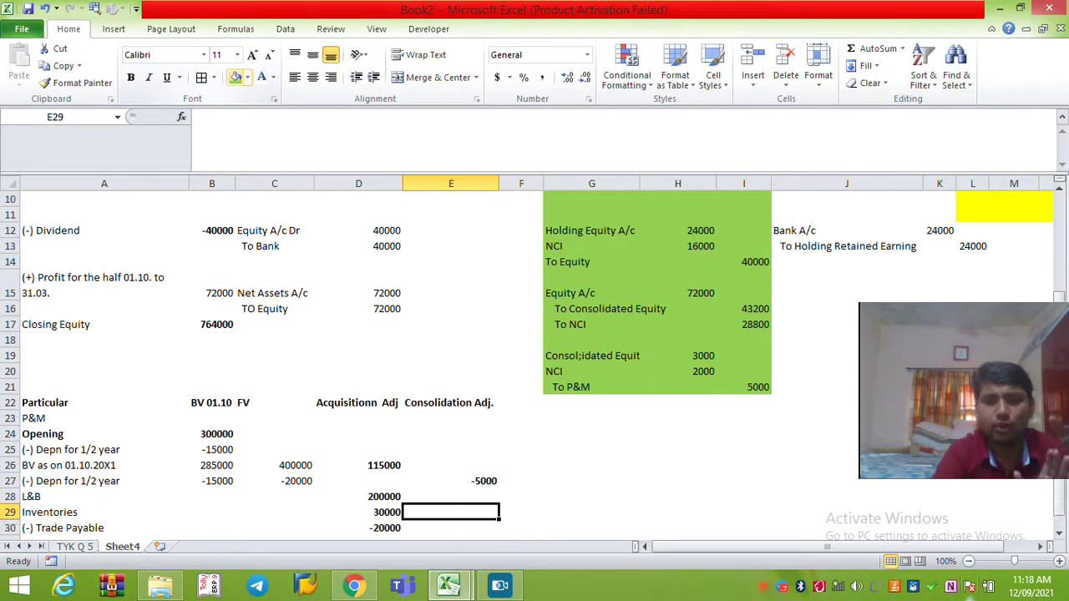
Fill the whole acquisition and consolidation adjustment block E6:I21 with the same light green.
key("Up")
key("Up")
key("Up")
key("Up")
key("Up")
key("Up")
key("Up")
key("Up")
key("Up")
key("Up")
key("Up")
key("Up")
key("Up")
key("Up")
key("Up")
key("Up")
key("Up")
key("Up")
key("Up")
key("Up")
key("Down")
key("Down")
key("Down")
key("shift+Right")
key("shift+Right")
key("shift+Right")
key("shift+Right")
key("shift+Down")
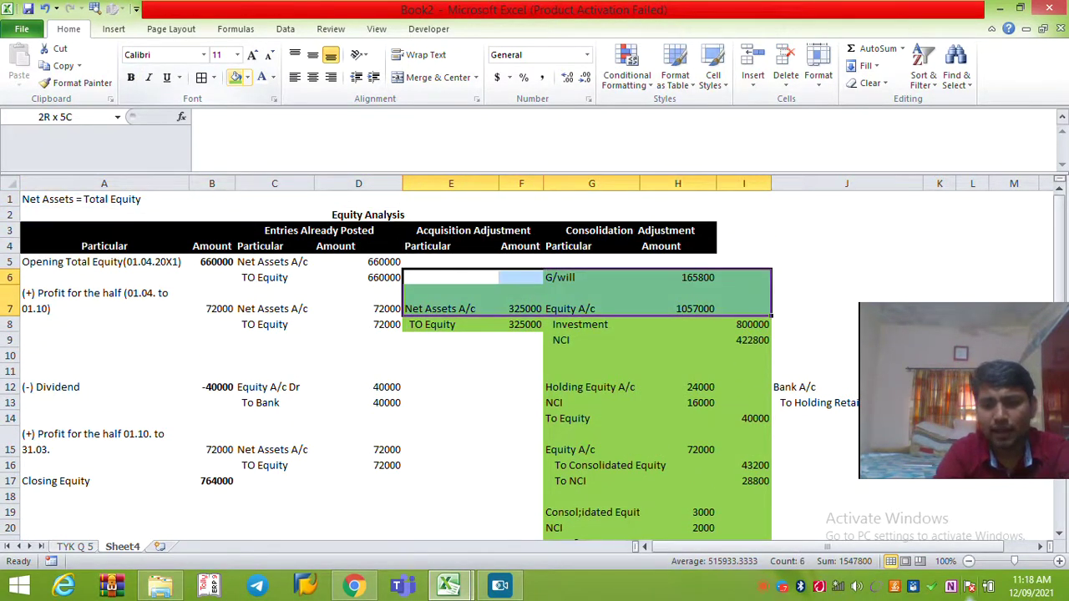
key("shift+Down")
key("shift+Down")
key("shift+Down")
key("shift+Down")
key("shift+Down")
key("shift+Down")
key("shift+Down")
key("shift+Down")
key("shift+Down")
key("shift+Down")
key("shift+Down")
key("shift+Down")
key("shift+Down")
key("shift+Down")
key("shift+Down")
key("shift+Down")
key("shift+Down")
key("shift+Down")
key("shift+Down")
key("shift+Up")
key("shift+Up")
key("shift+Up")
key("shift+Up")
key("shift+Up")
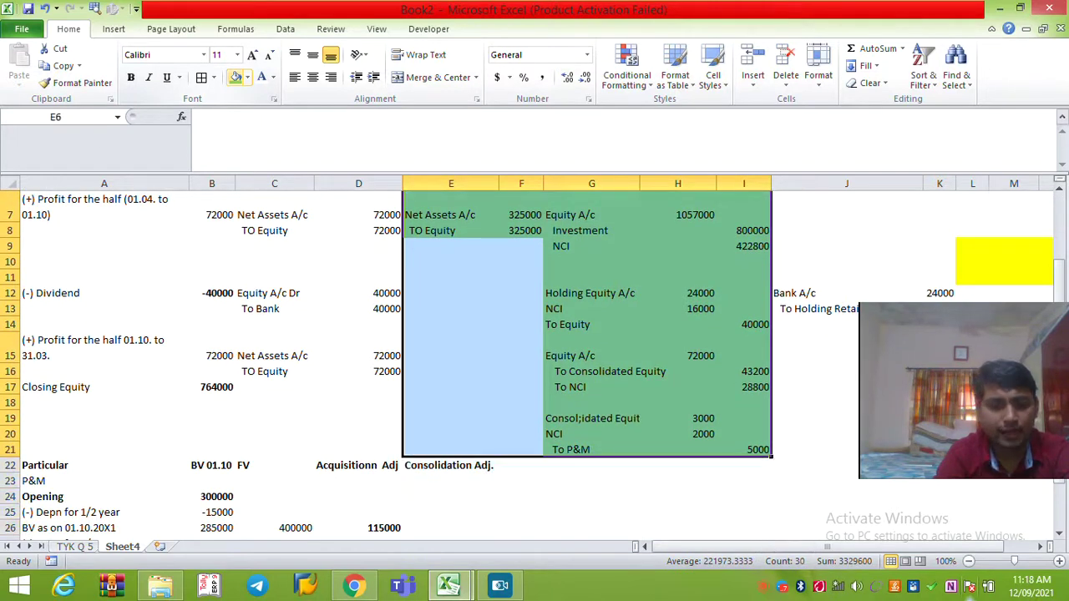
key("F4")
key("Down")
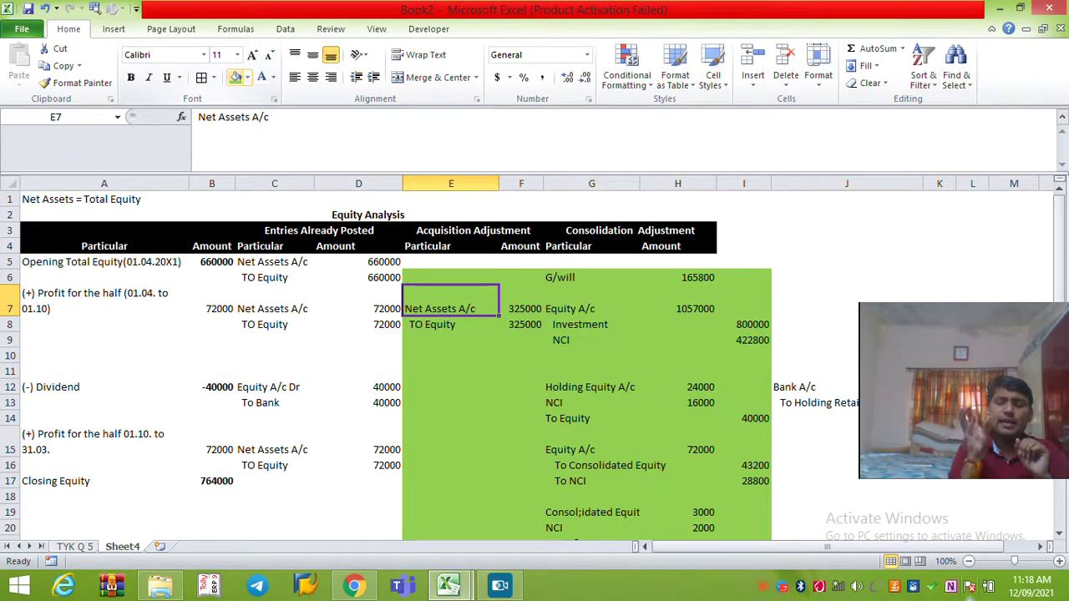
Highlight in turn the already posted amounts in D5:D17, the acquisition adjustments in E6:F10 and the first consolidation entry in G6:H9.
key("Left")
key("Left")
key("Up")
key("Right")
key("Up")
key("shift+Down")
left_click_drag(368, 278, 368, 482)
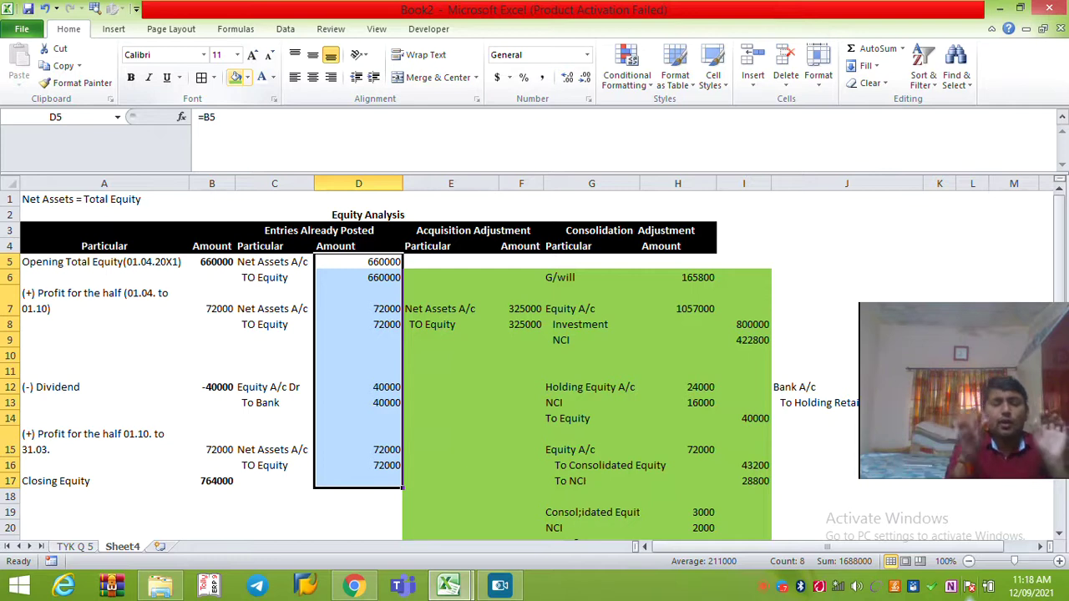
key("Right")
key("Down")
key("shift+Down")
key("shift+Down")
key("shift+Down")
key("shift+Down")
key("shift+Right")
key("Right")
key("Right")
key("shift+Down")
key("shift+Down")
key("shift+Down")
key("shift+Right")
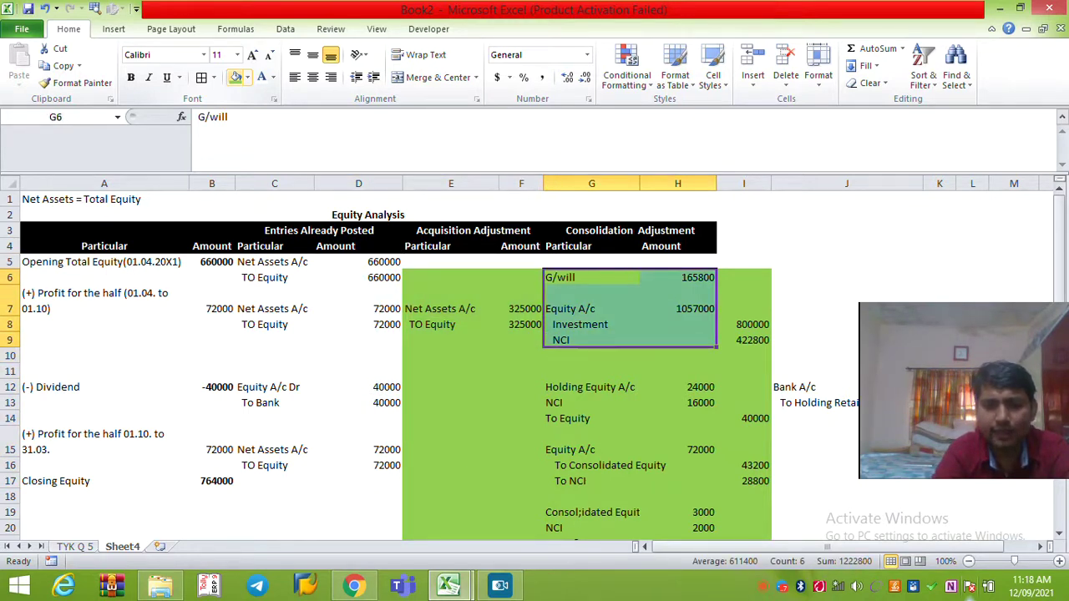
Review the consolidation adjustment entries down column G to the plant and machinery entry.
key("Down")
key("Down")
key("Down")
key("Down")
key("Down")
key("Down")
key("Down")
key("Down")
key("Down")
key("Down")
key("Down")
key("Down")
key("Down")
key("Down")
key("Down")
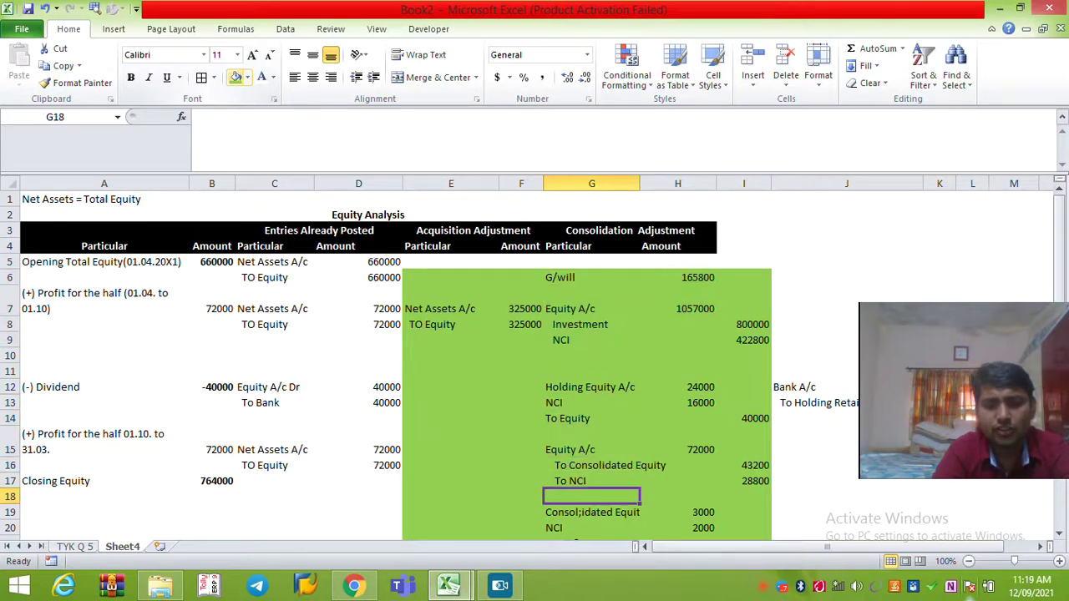
key("Down")
key("Down")
key("Up")
key("Up")
key("Up")
key("Up")
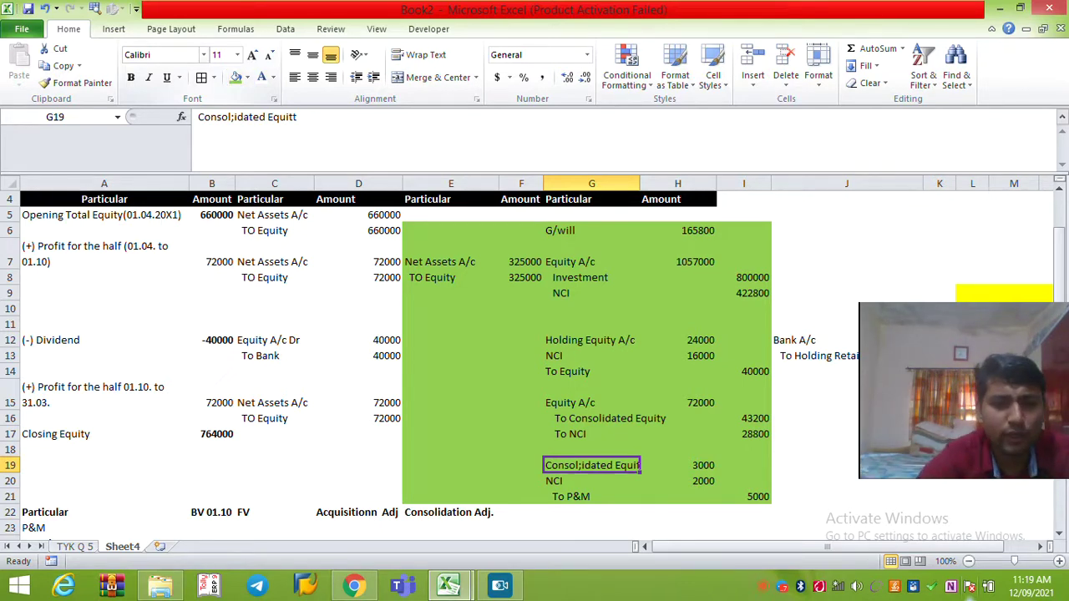
Switch to Conso;idation Question.pdf in Chrome and find the answer 5 consolidated balance sheet of Ram Ltd. and Krishan Ltd.
key("alt+Tab")
key("alt+Tab")
key("alt+Tab")
key("alt+shift+Tab")
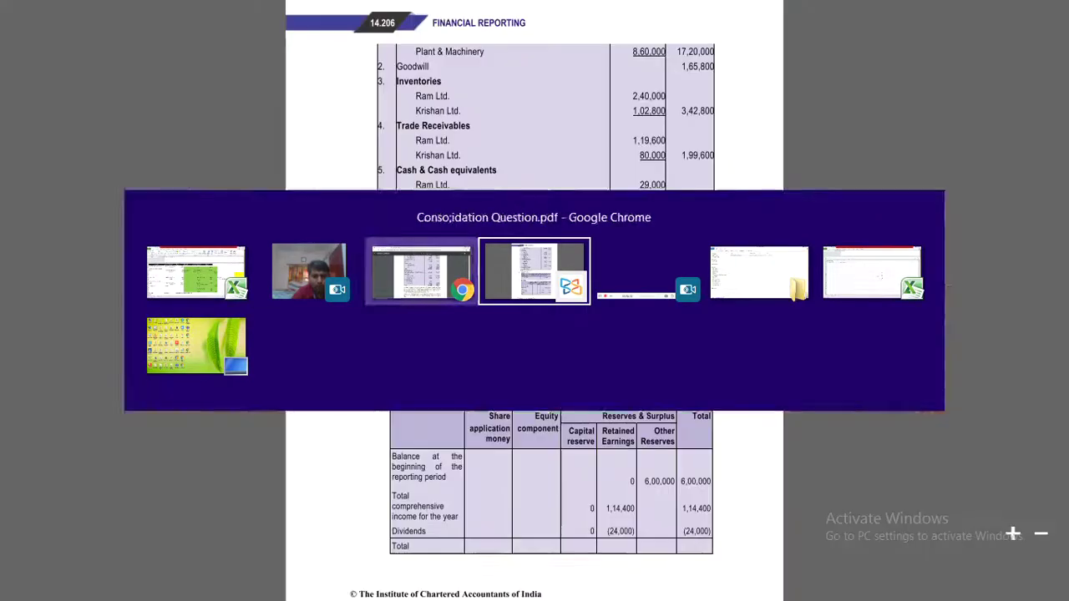
key("alt+Tab")
key("alt+Tab")
key("alt+Tab")
key("alt+Tab")
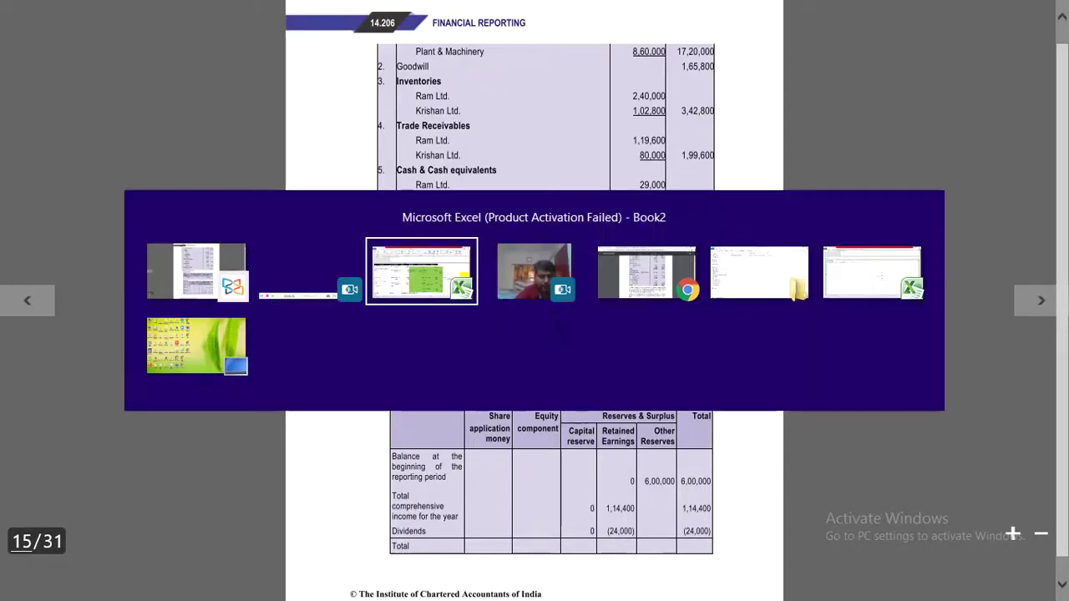
scroll(527, 334, "down", 15)
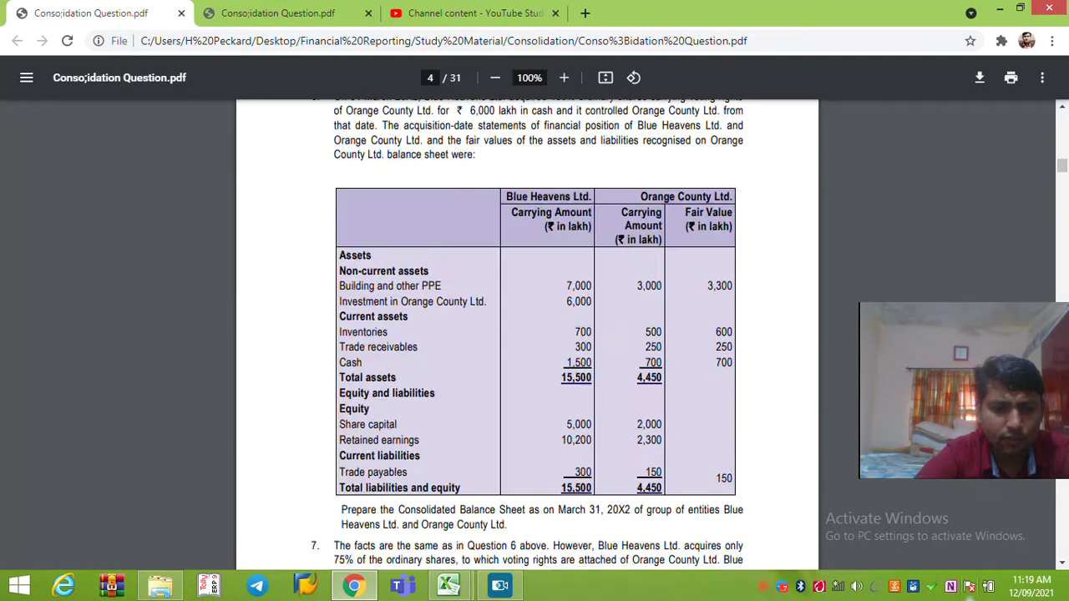
scroll(527, 335, "down", 15)
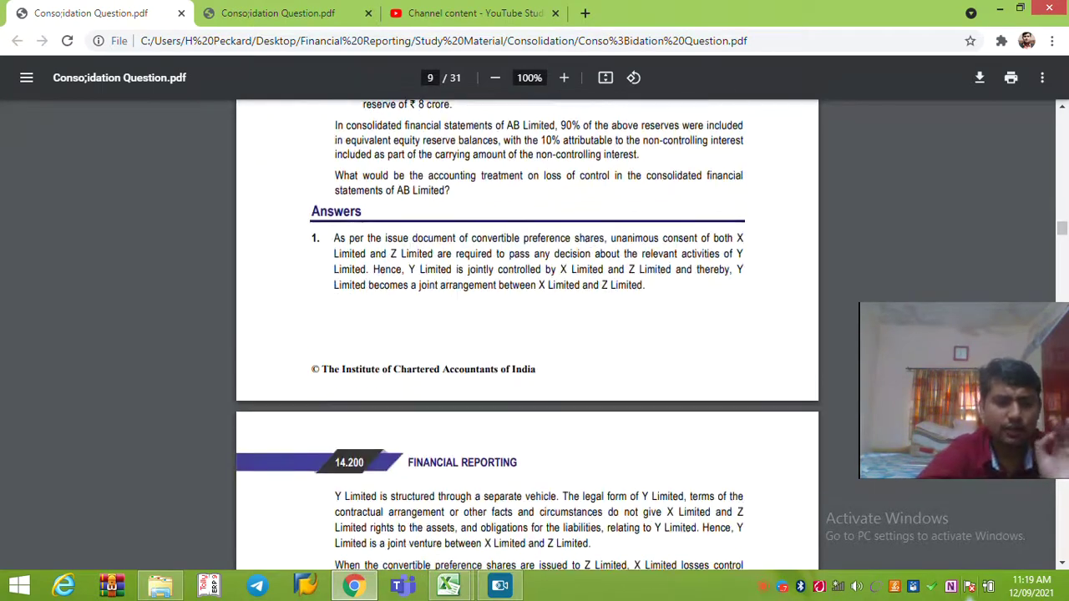
scroll(528, 334, "down", 12)
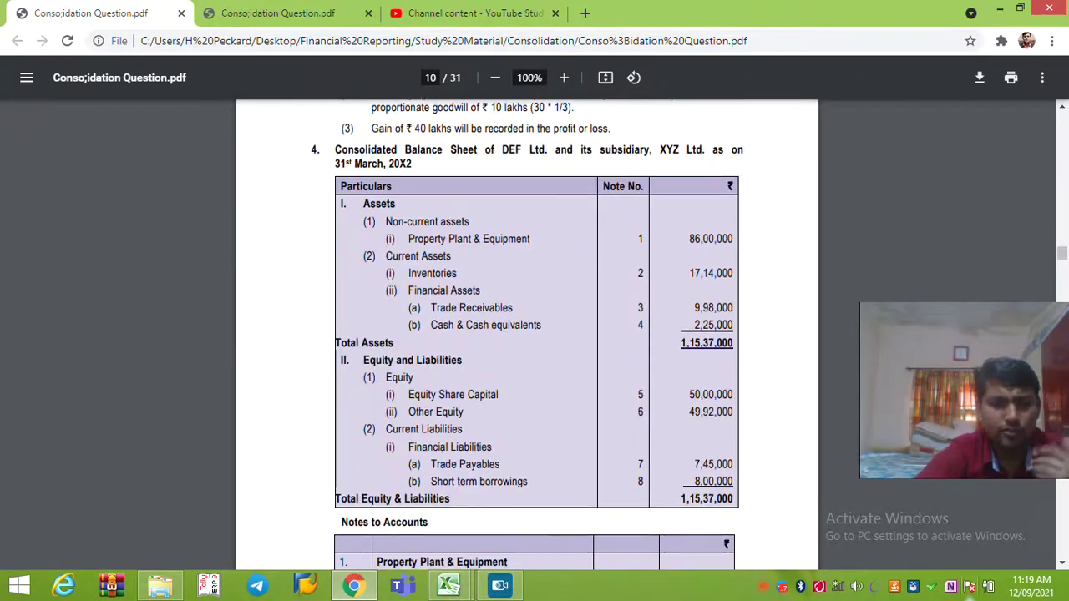
scroll(527, 334, "down", 5)
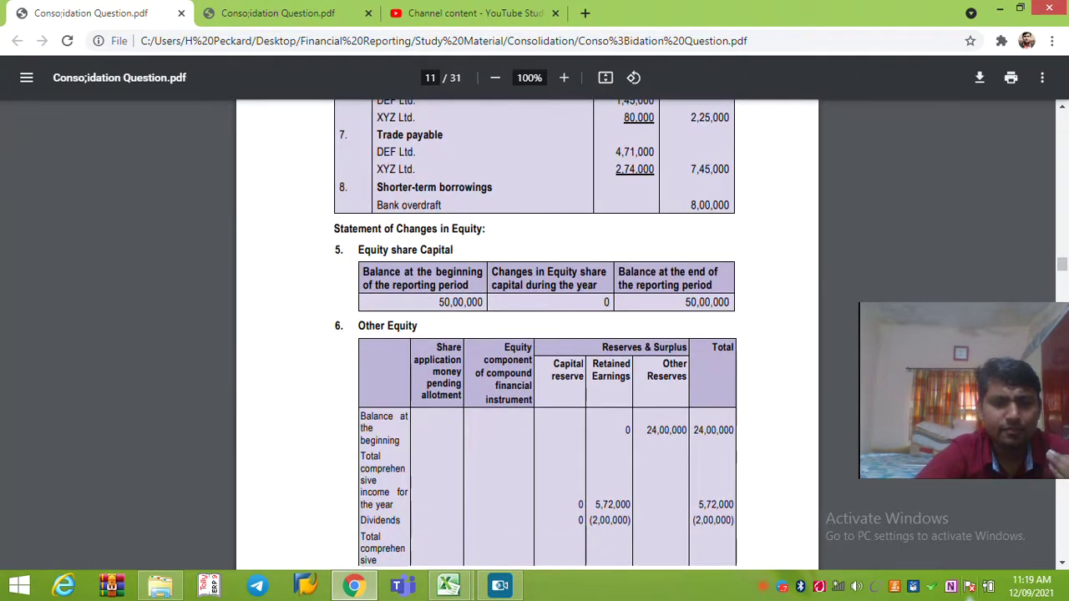
scroll(527, 334, "up", 10)
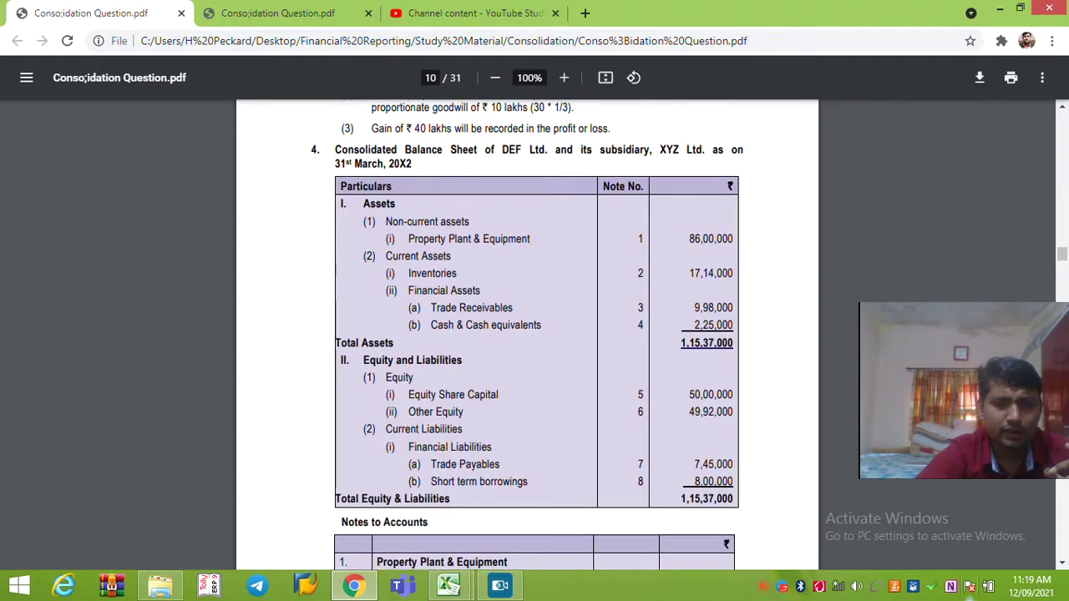
scroll(527, 334, "down", 20)
scroll(527, 334, "down", 12)
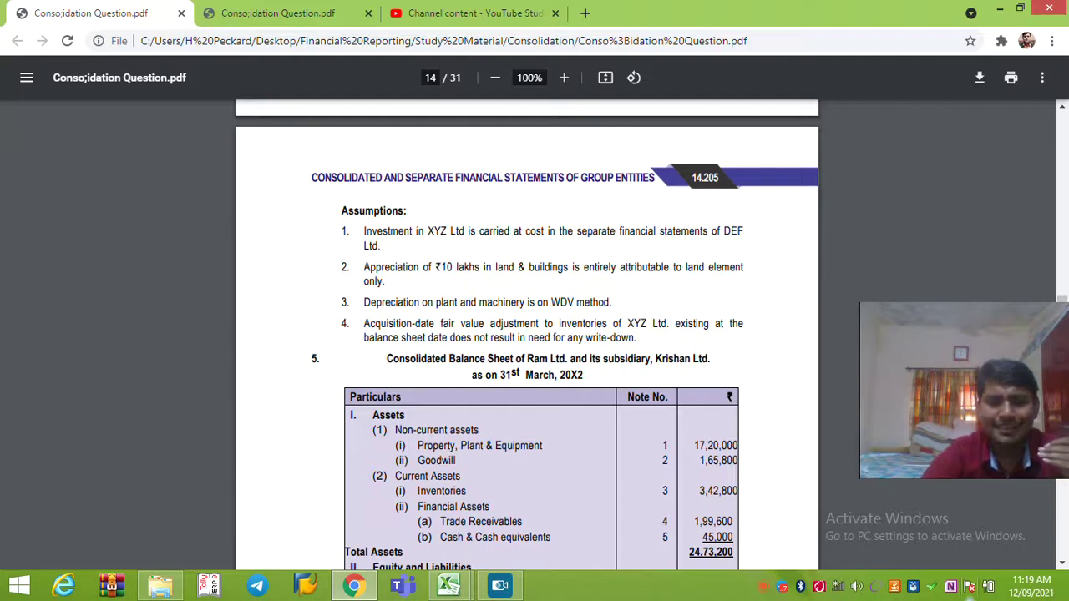
scroll(527, 334, "down", 5)
scroll(527, 334, "down", 3)
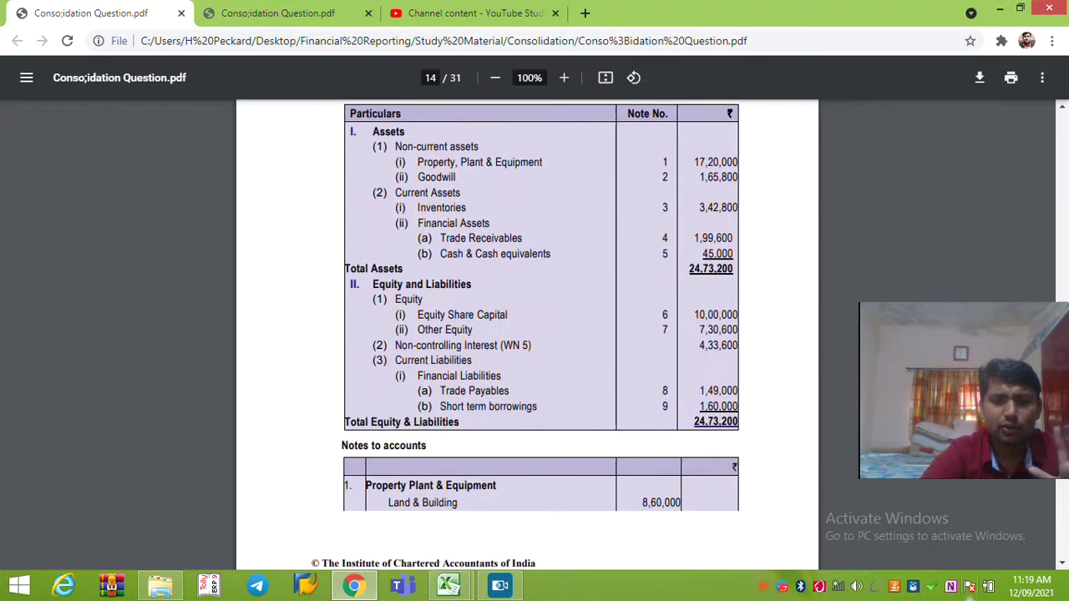
Read answer 5's notes to accounts through to the Equity share Capital and Other Equity tables.
scroll(527, 334, "down", 4)
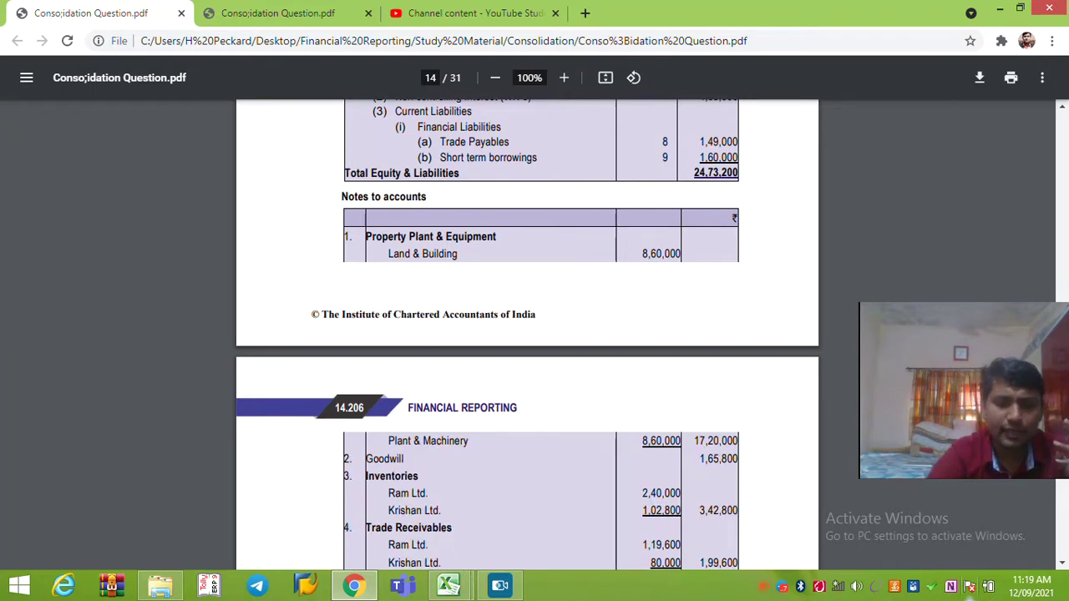
scroll(527, 334, "down", 3)
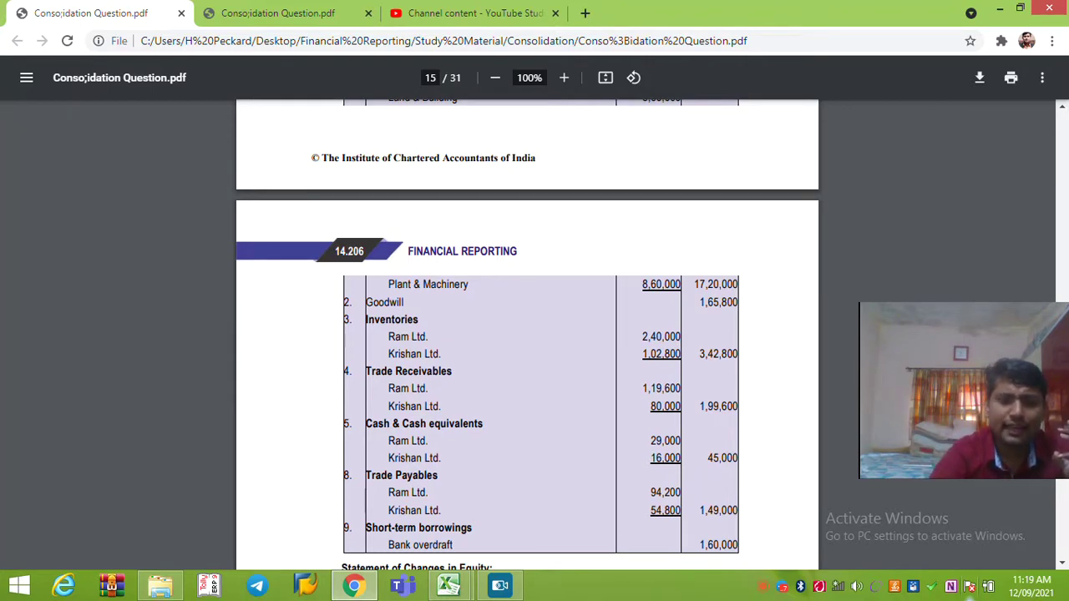
scroll(527, 334, "down", 4)
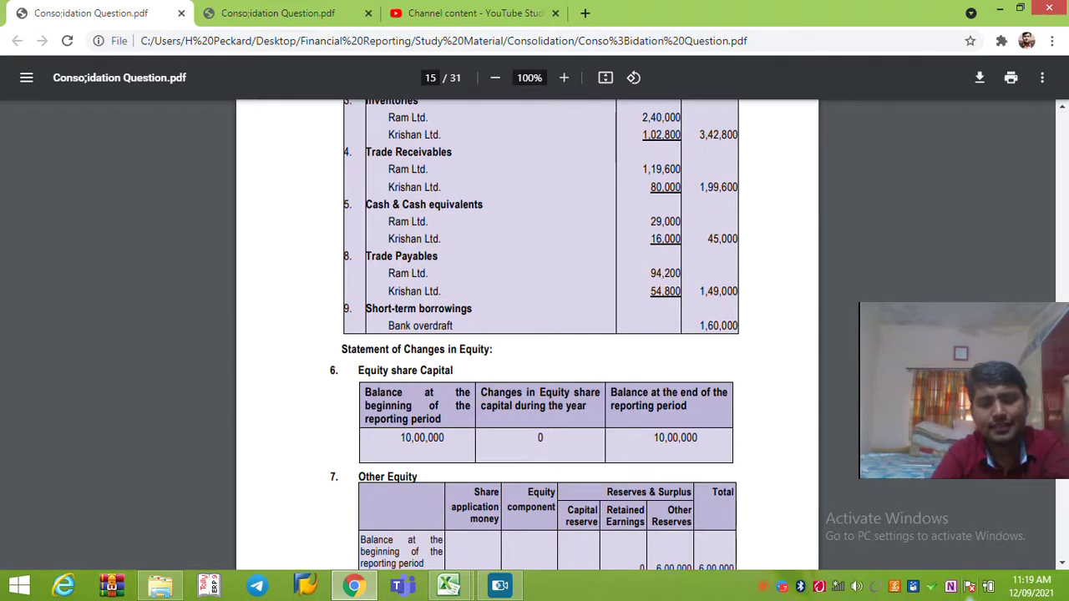
scroll(527, 334, "down", 2)
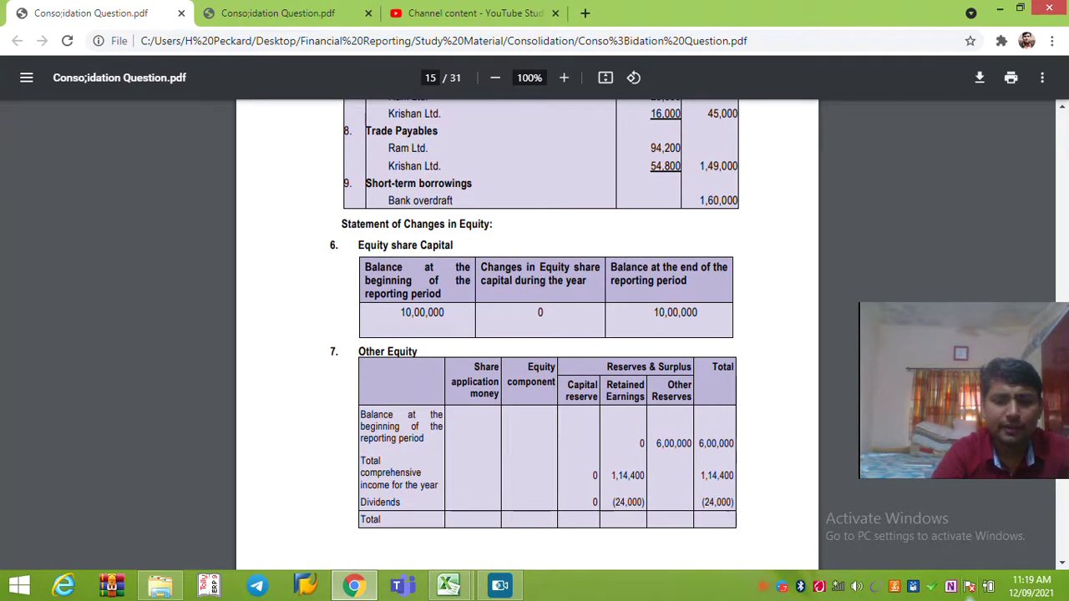
scroll(527, 335, "down", 2)
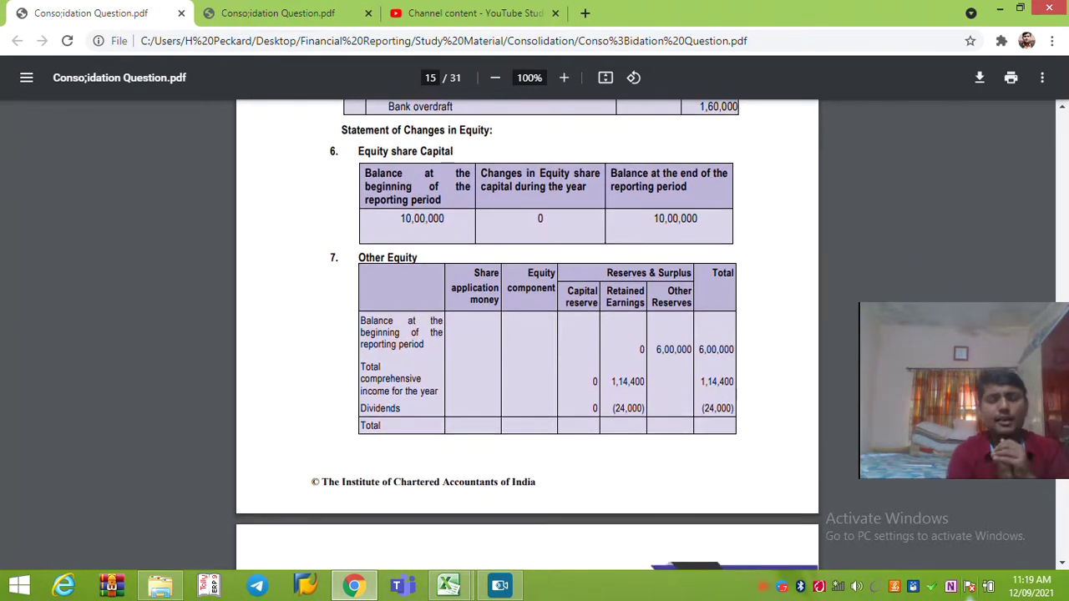
Switch back to Excel and fill the equity rows A14:H18 on the TYK Q 5 sheet with light green.
key("alt+Tab")
key("alt+Tab")
key("alt+Tab")
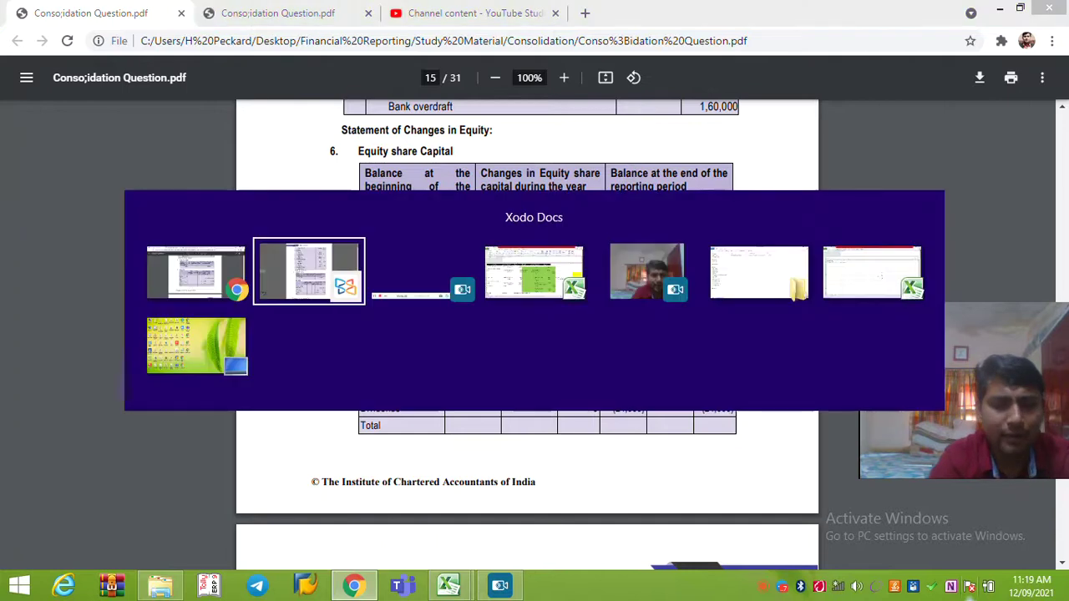
key("Left")
key("ctrl+Page_Up")
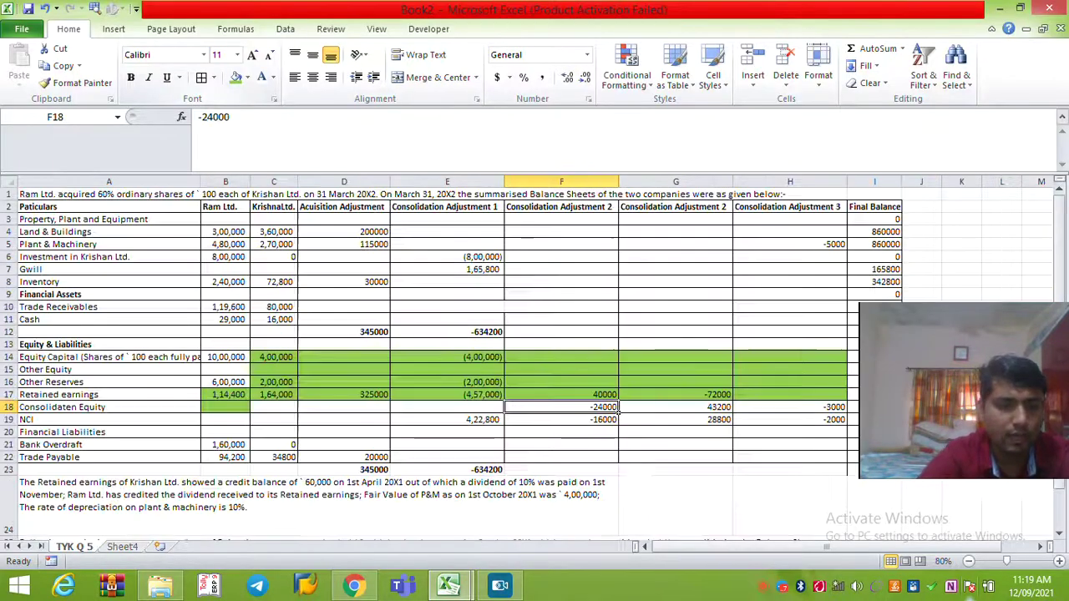
left_click(198, 396)
left_click_drag(196, 358, 827, 408)
left_click(236, 77)
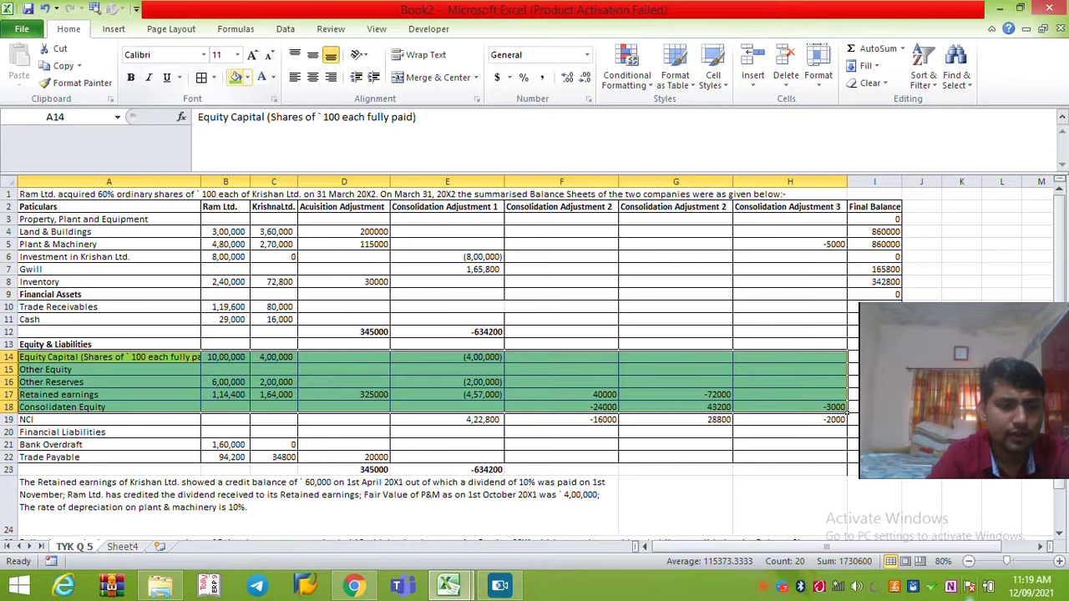
Examine the Final Balance cells for equity capital, other equity and other reserves in I14:I16.
key("Right")
key("Right")
key("Right")
key("Right")
key("Right")
key("Right")
key("Right")
key("Right")
key("Right")
key("Right")
key("Right")
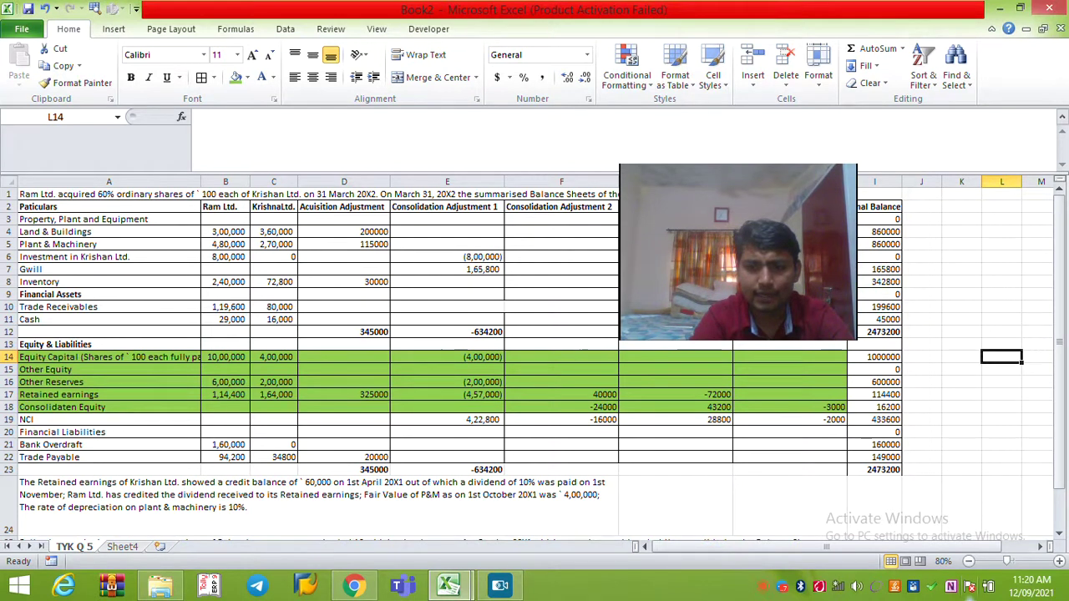
left_click(875, 357)
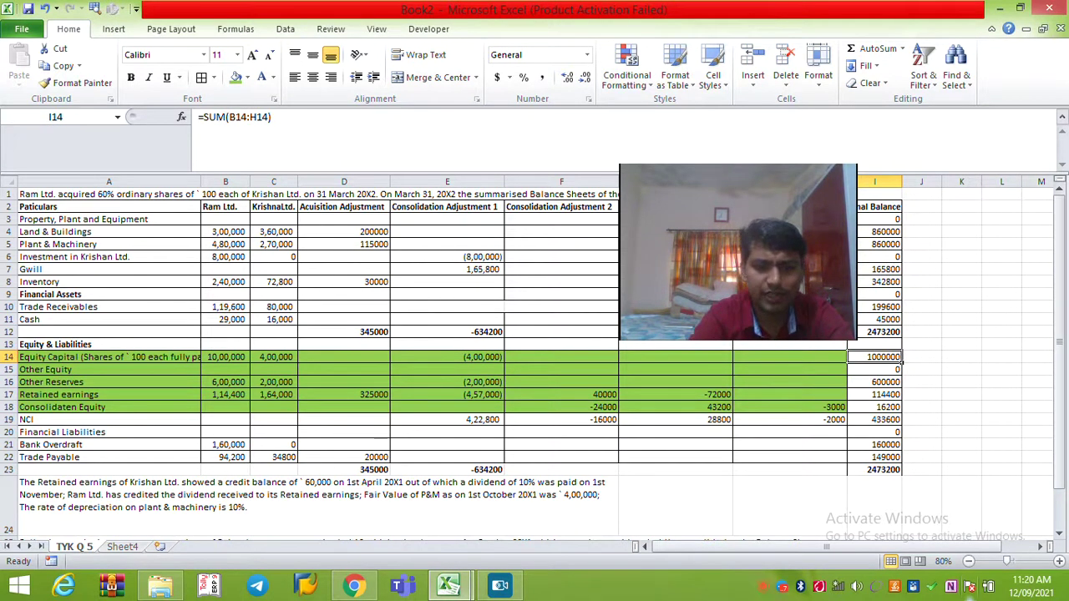
key("Down")
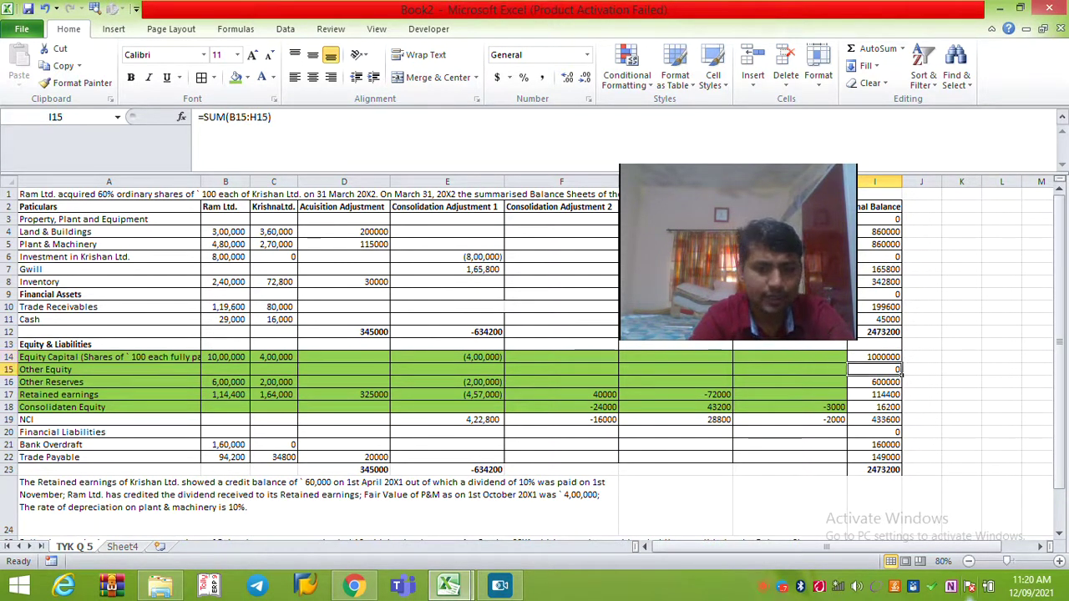
left_click_drag(874, 370, 874, 383)
Switch to the PDF in Chrome and highlight the opening Other Reserves balance in the Other Equity table.
left_click(738, 252)
key("alt+Tab")
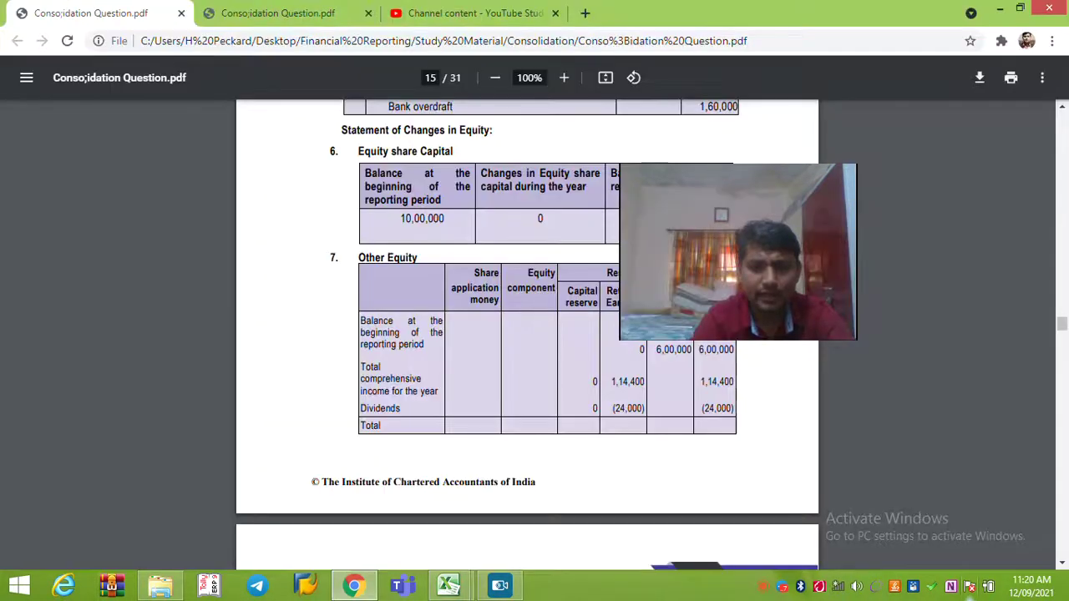
left_click_drag(738, 252, 858, 239)
left_click_drag(656, 350, 693, 350)
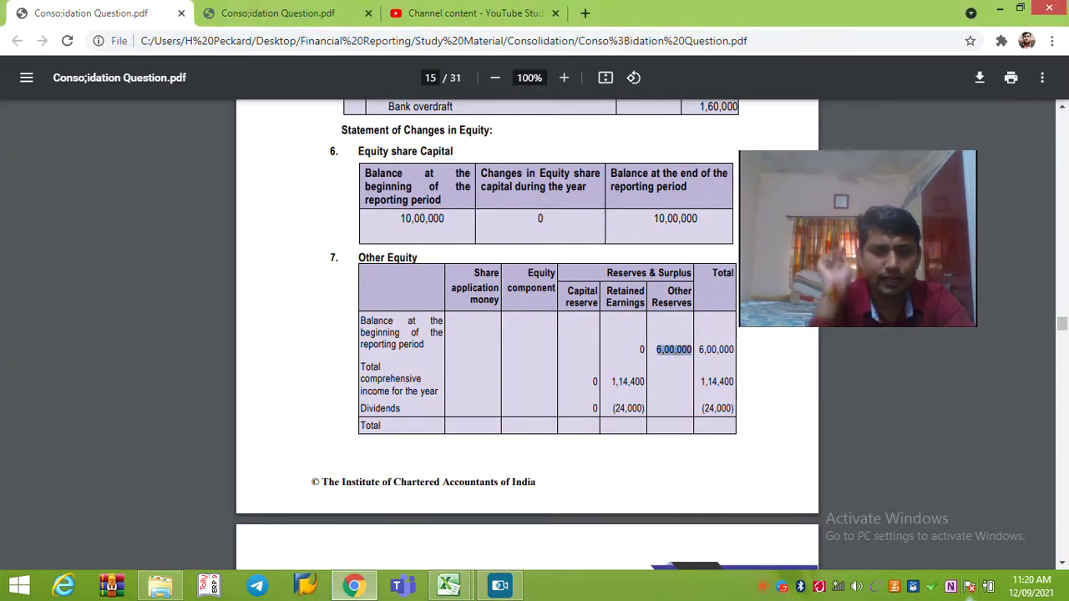
Return to Excel and check the formula behind the retained earnings Final Balance in I17.
key("alt+Tab")
key("alt+Tab")
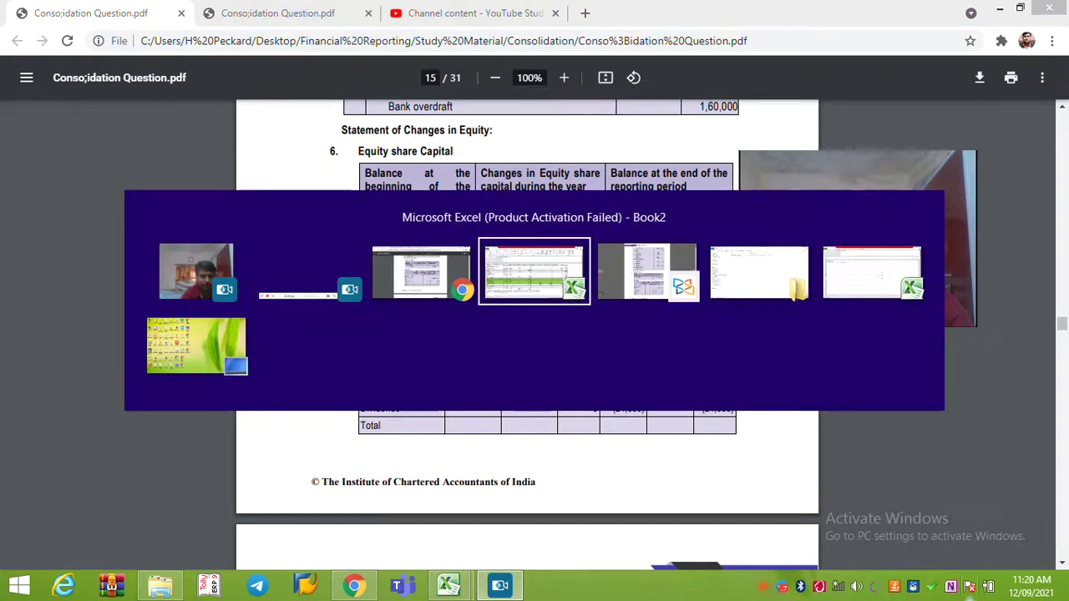
key("Down")
key("Down")
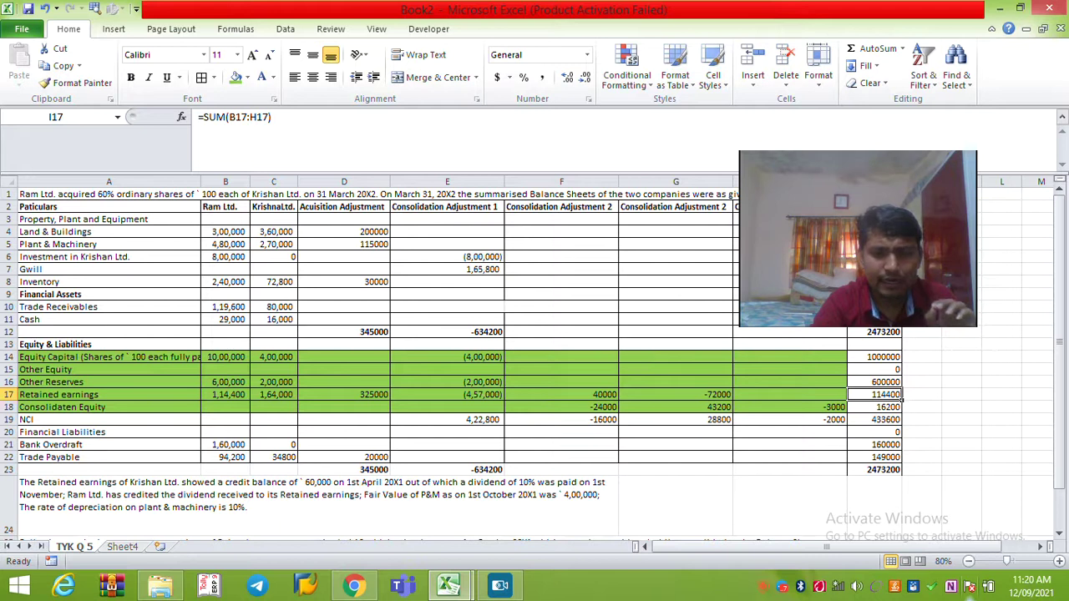
key("F2")
key("Escape")
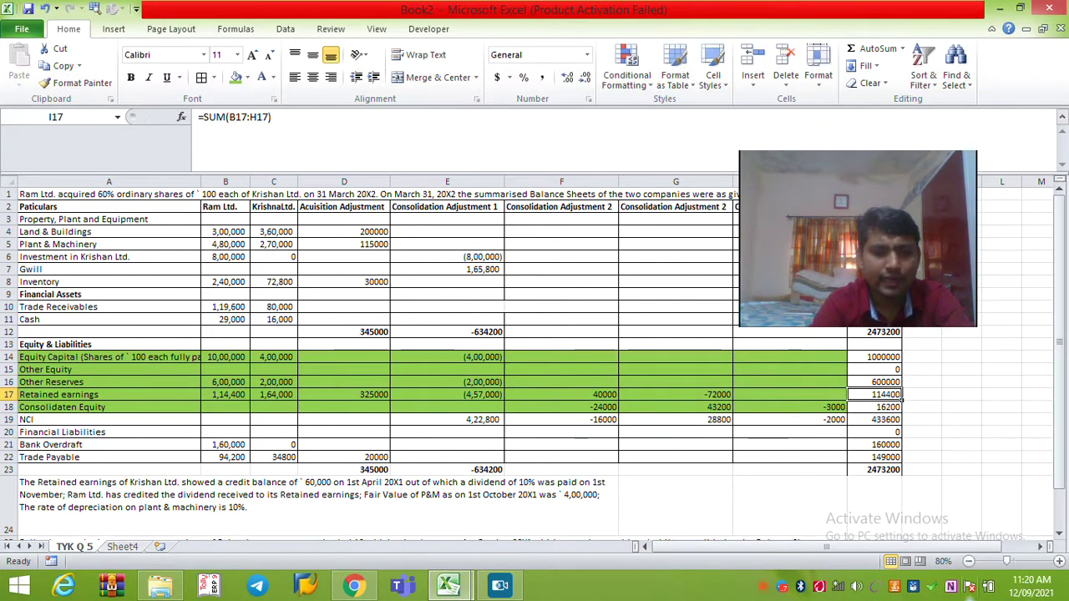
Return to the PDF in Chrome and highlight the comprehensive income figure under Retained Earnings, followed by the Dividends label.
key("alt+Tab")
key("alt+Tab")
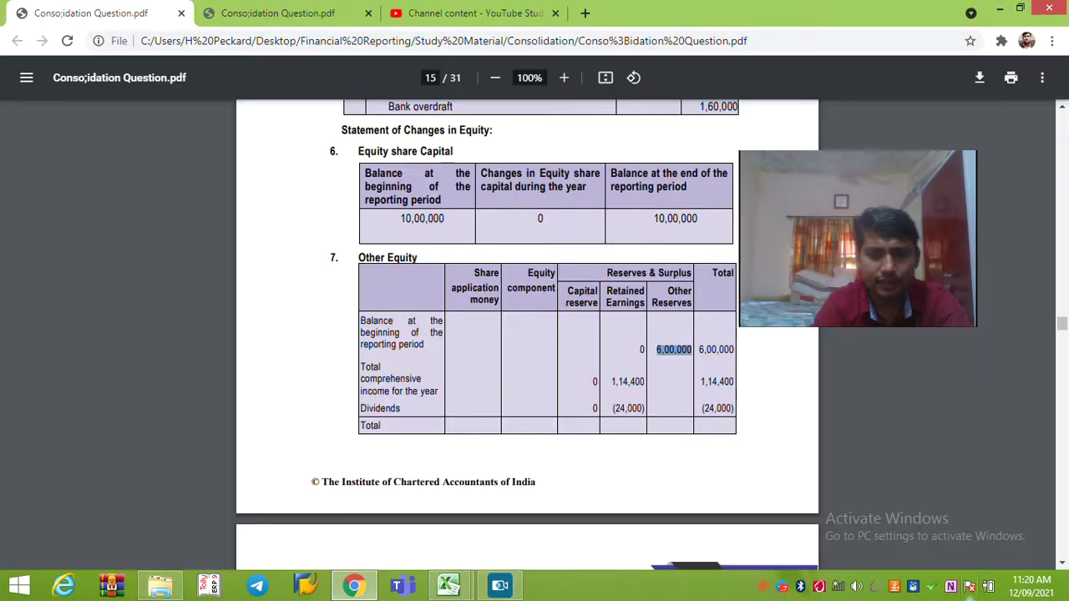
double_click(628, 383)
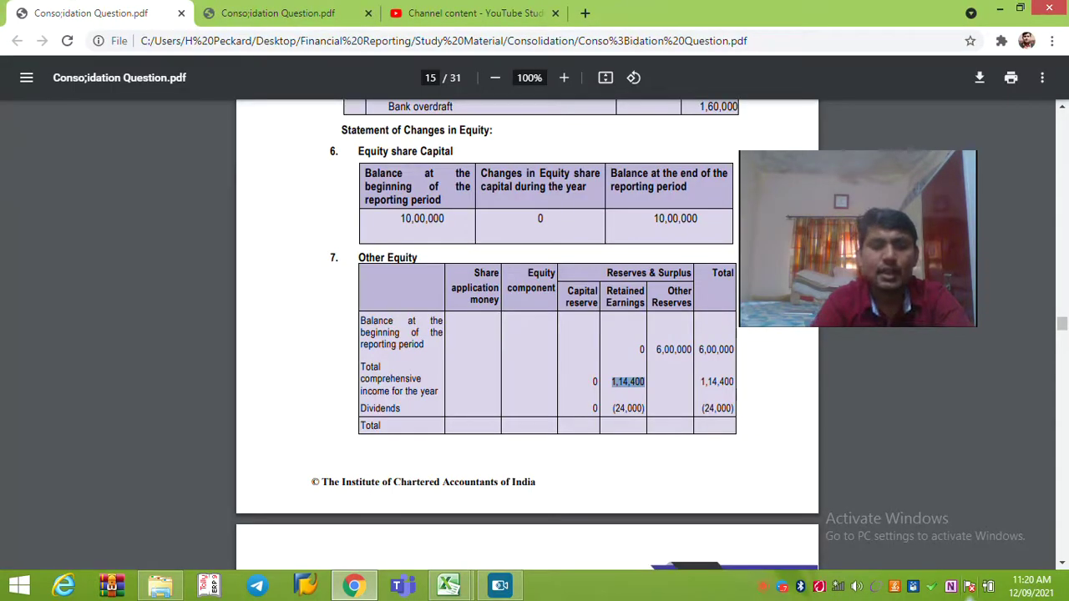
left_click_drag(361, 409, 401, 409)
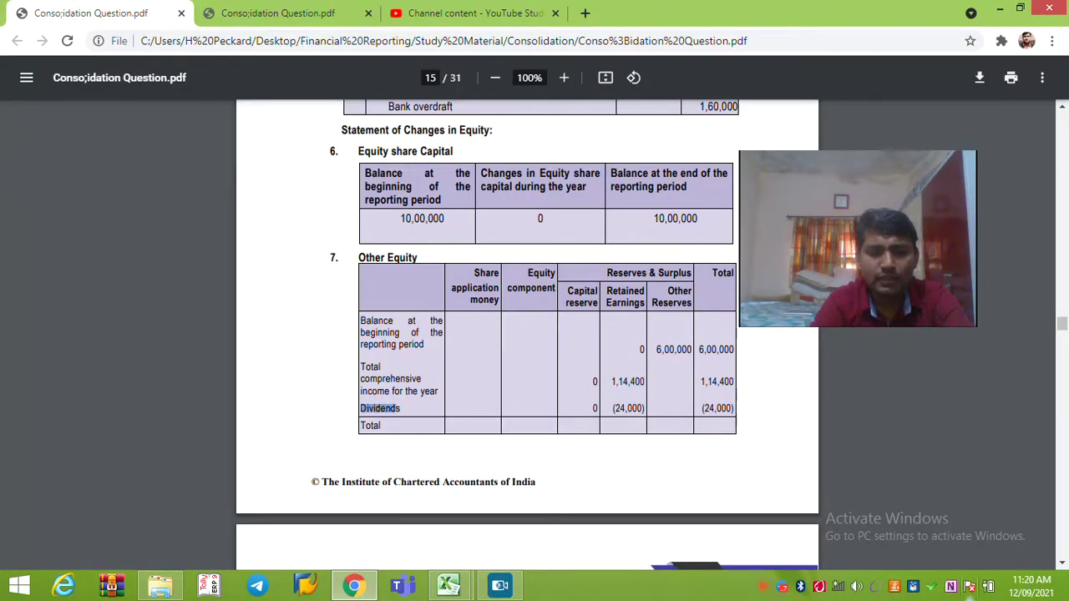
Return to Excel and examine the Consolidated Equity dividend adjustment in F18.
key("alt+Tab")
key("alt+Tab")
key("alt+Tab")
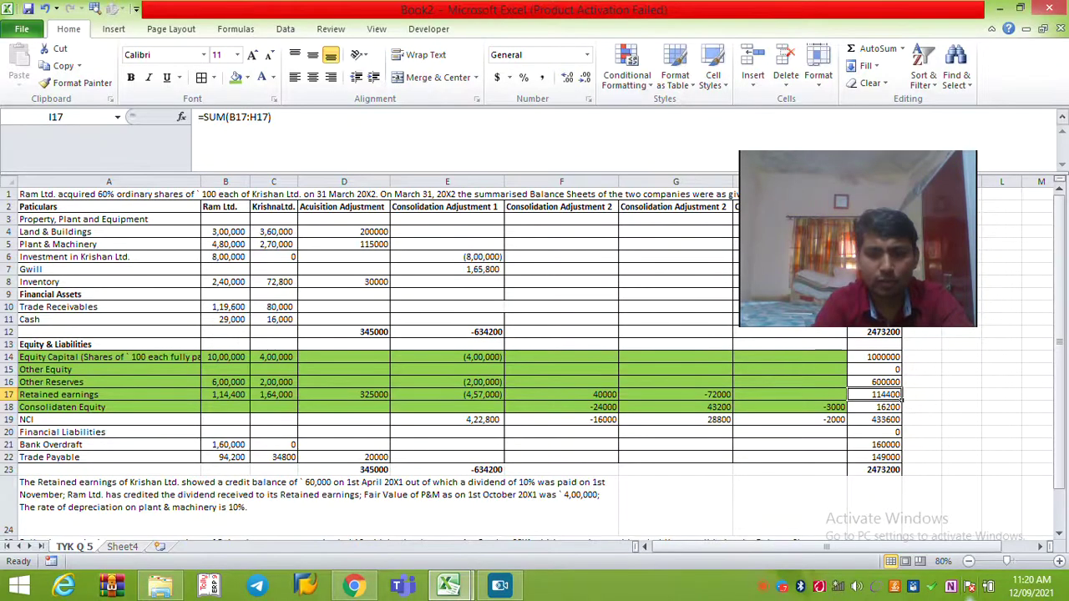
left_click(676, 407)
left_click(562, 406)
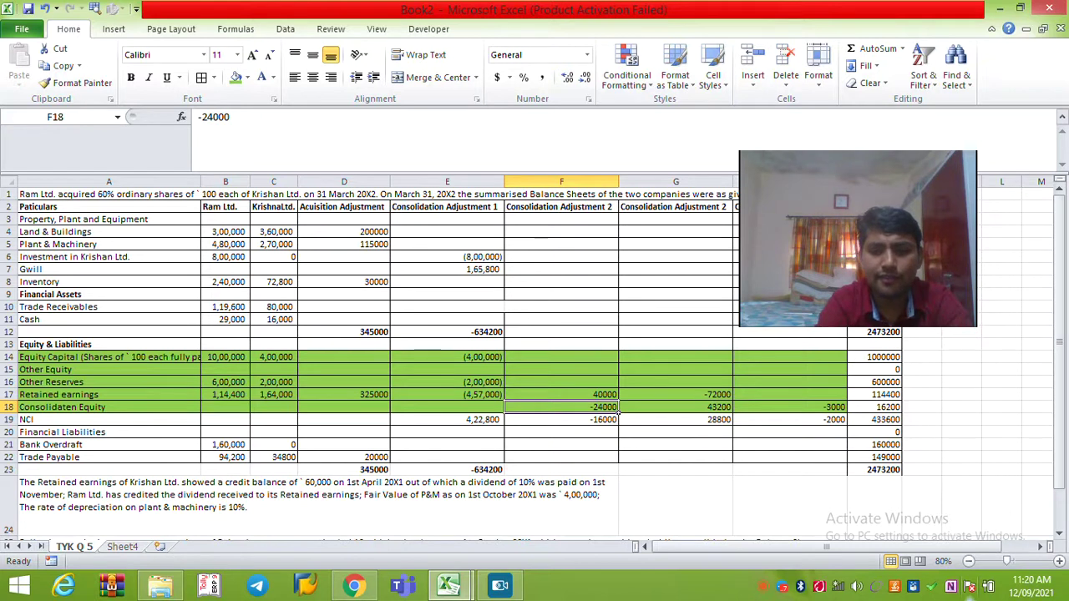
Switch to the PDF in Chrome and highlight the dividend deduction under Retained Earnings in the Other Equity table.
key("alt+Tab")
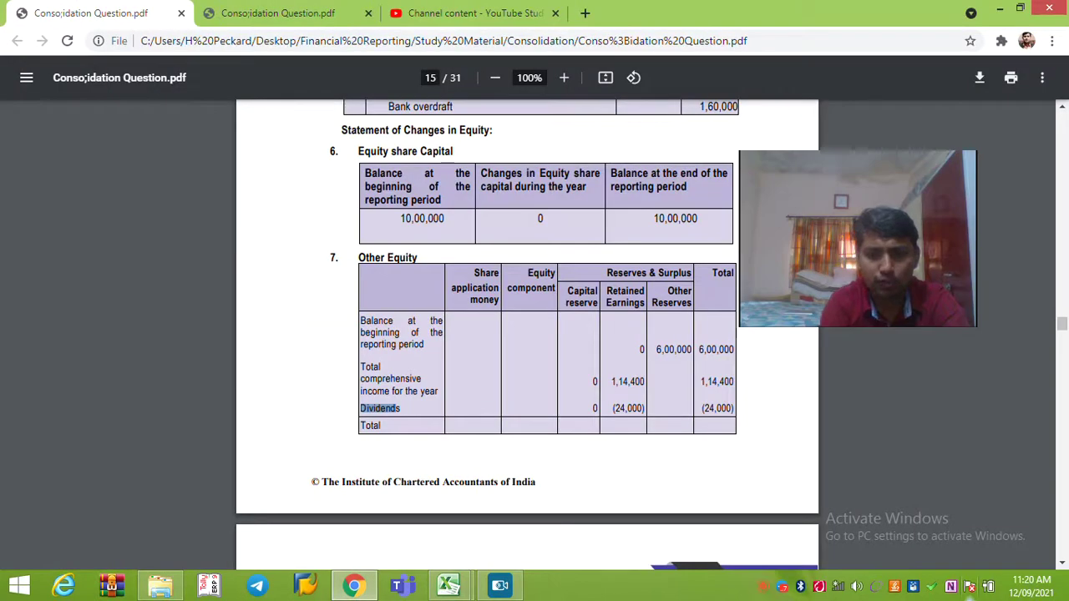
left_click_drag(613, 408, 645, 408)
scroll(643, 409, "down", 5)
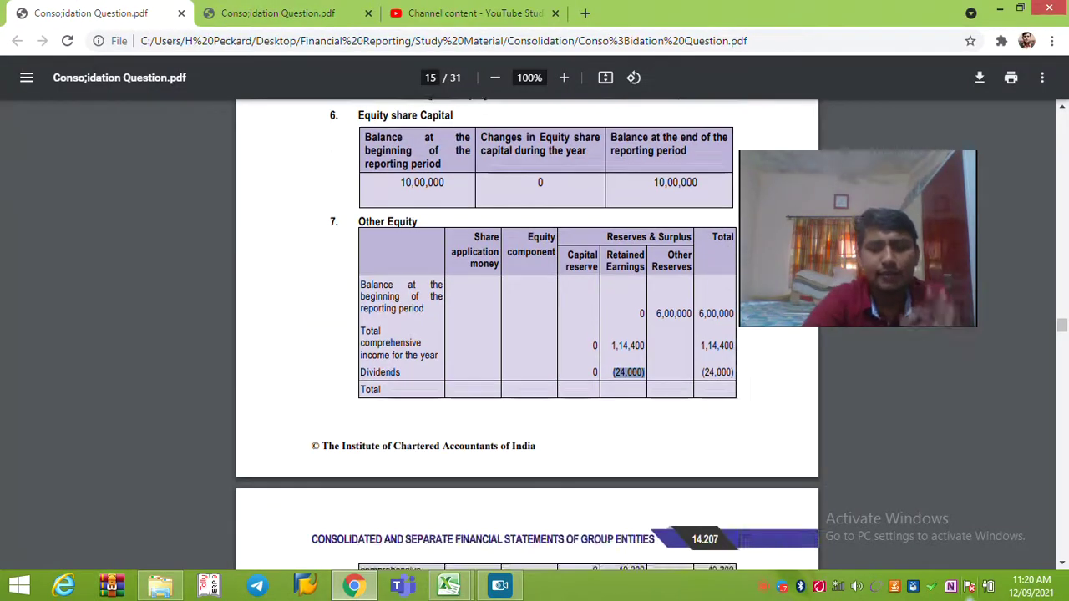
Return to Excel, check the formula in G18, and select the Consolidated Equity adjustments G18:H18.
key("alt+Tab")
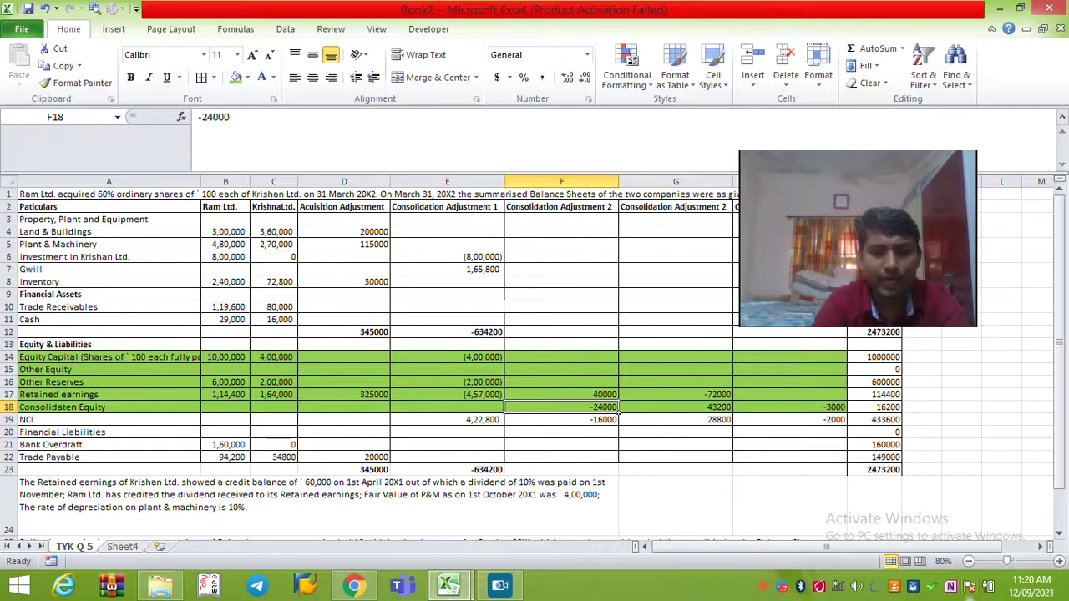
left_click(730, 409)
key("F2")
key("Escape")
key("shift+Right")
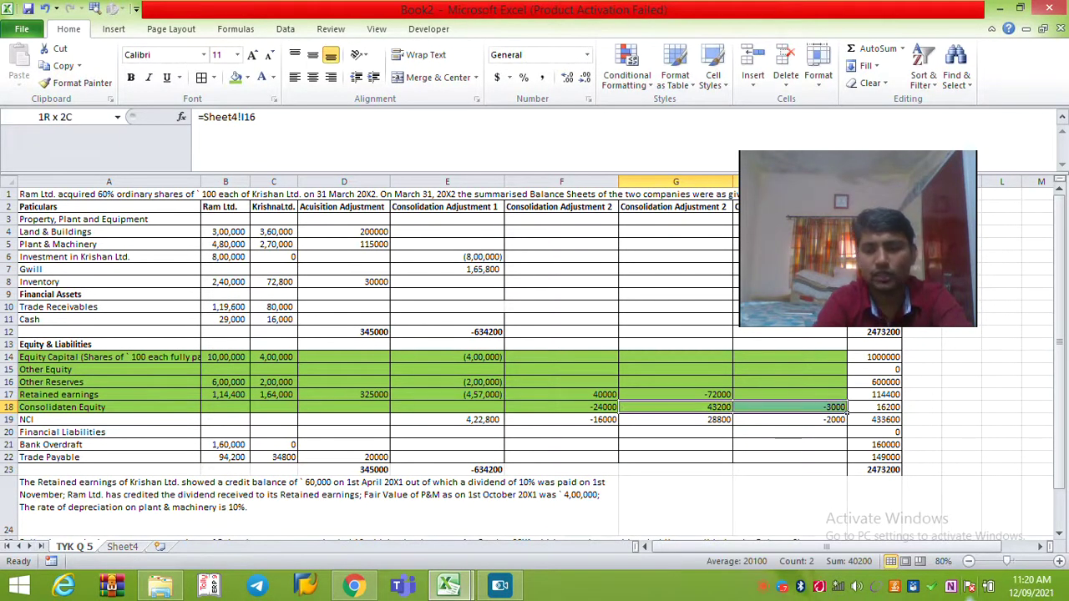
Check the Consolidated Equity Final Balance formula in I18, and fill I17:I18 green.
key("Right")
key("Right")
key("F2")
key("Escape")
key("F2")
key("Escape")
key("shift+Up")
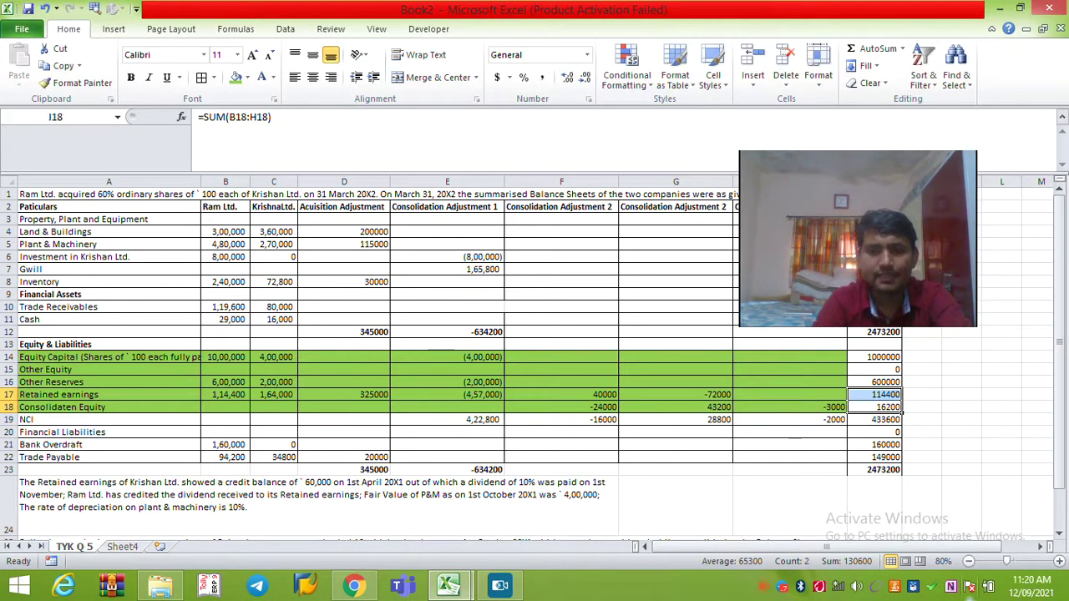
left_click(236, 77)
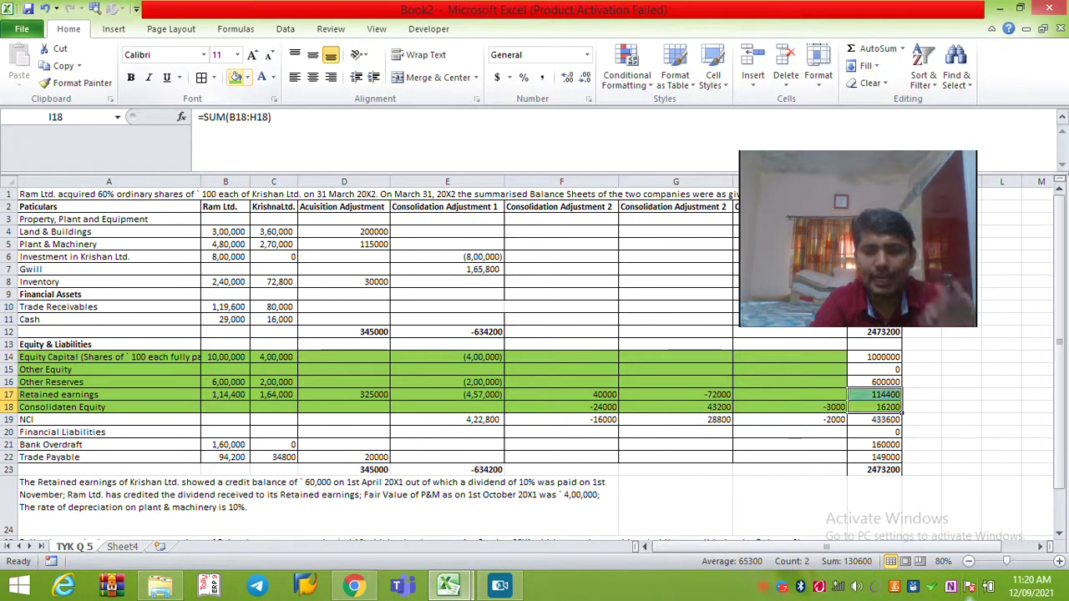
Step through the Final Balance cells from equity capital to retained earnings in I14:I17.
key("Up")
key("Up")
key("Up")
key("Up")
key("Down")
key("Down")
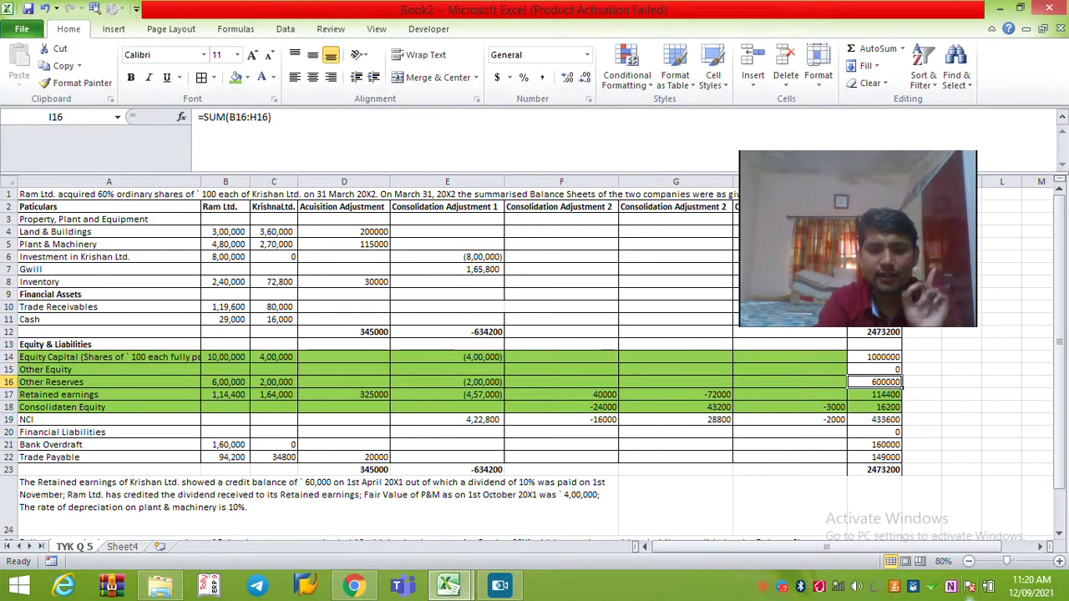
key("Down")
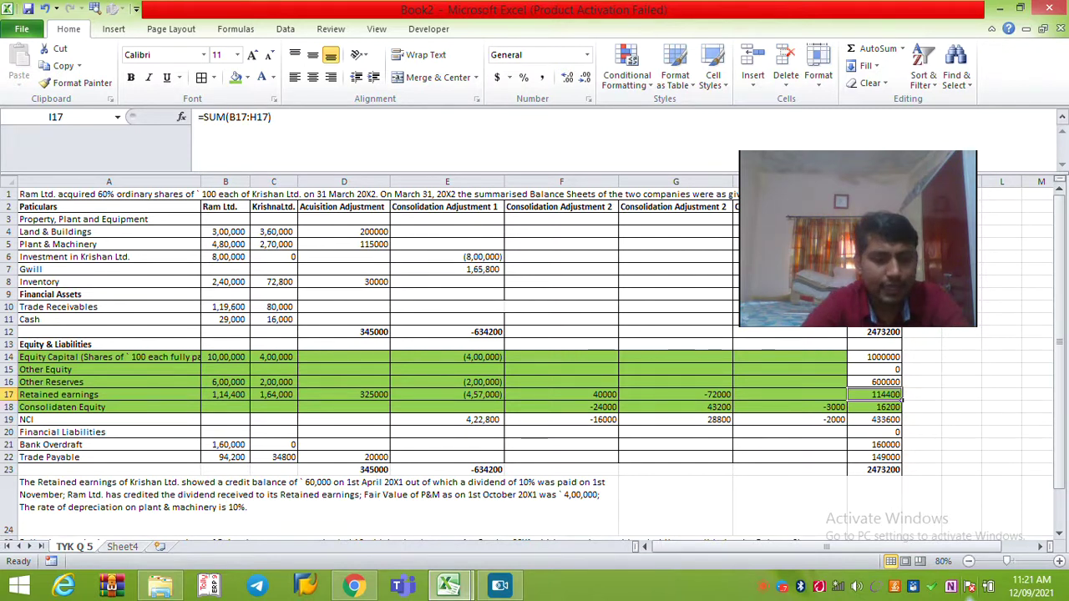
Review the dividend and profit entries in Sheet4, and select the matching Consolidated Equity adjustments G18:H18 on TYK Q 5.
key("ctrl+Page_Down")
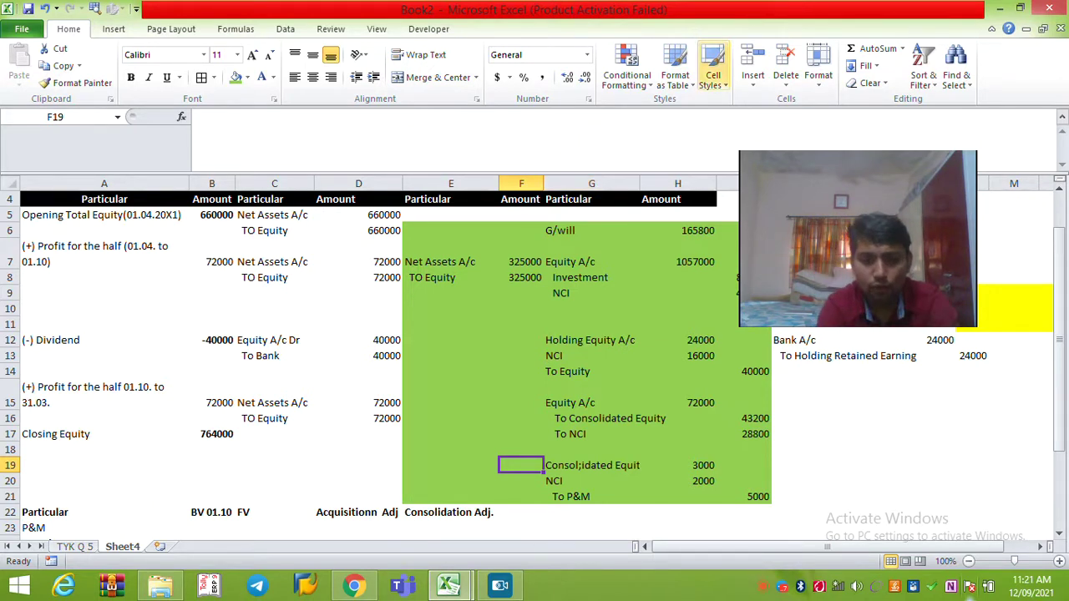
left_click_drag(591, 324, 742, 394)
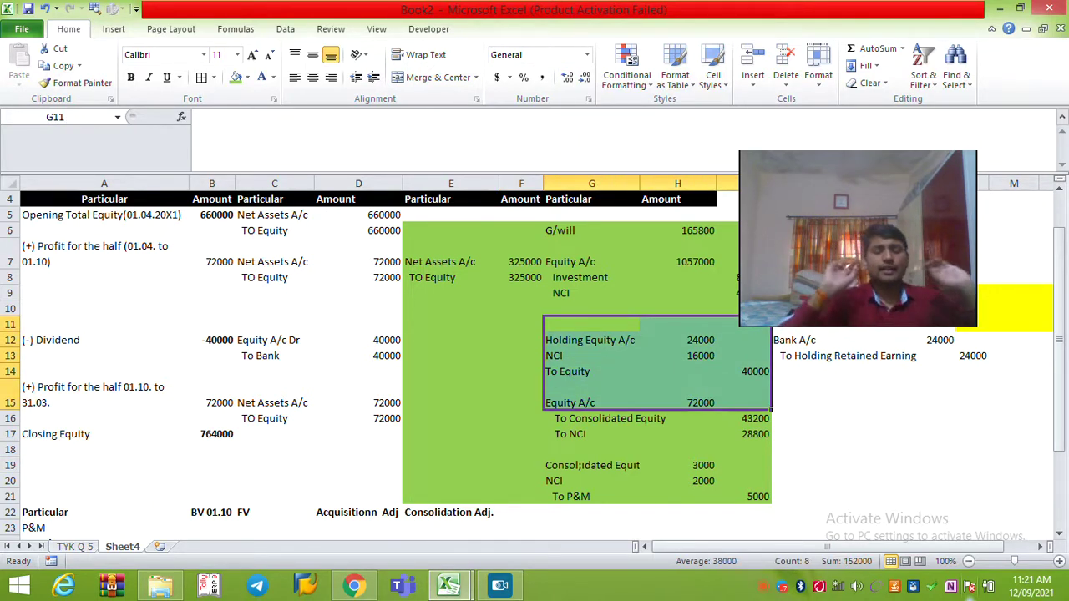
key("ctrl+Page_Up")
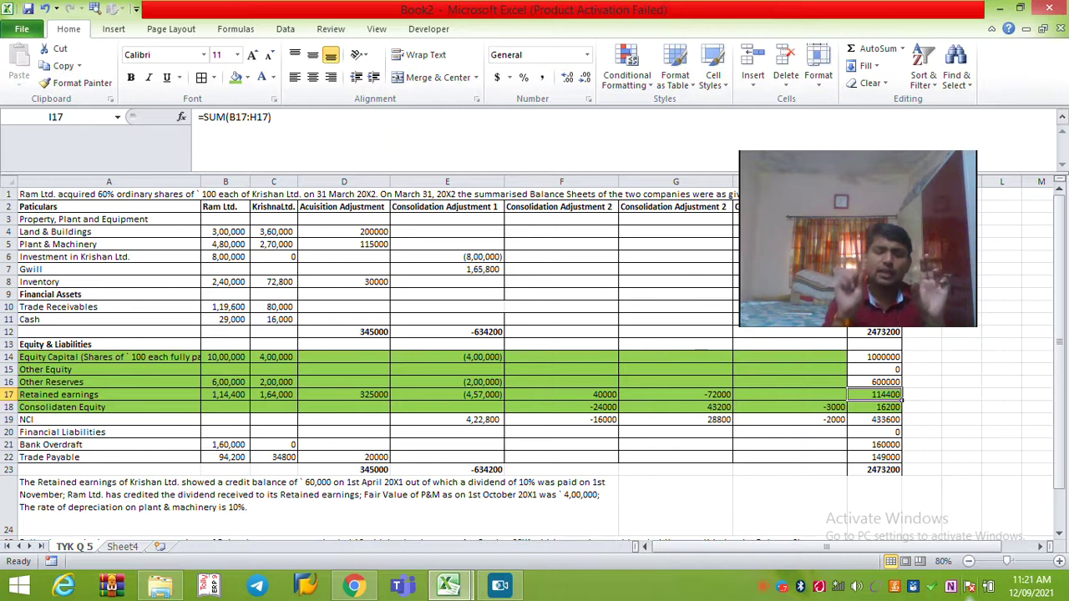
left_click_drag(702, 407, 839, 408)
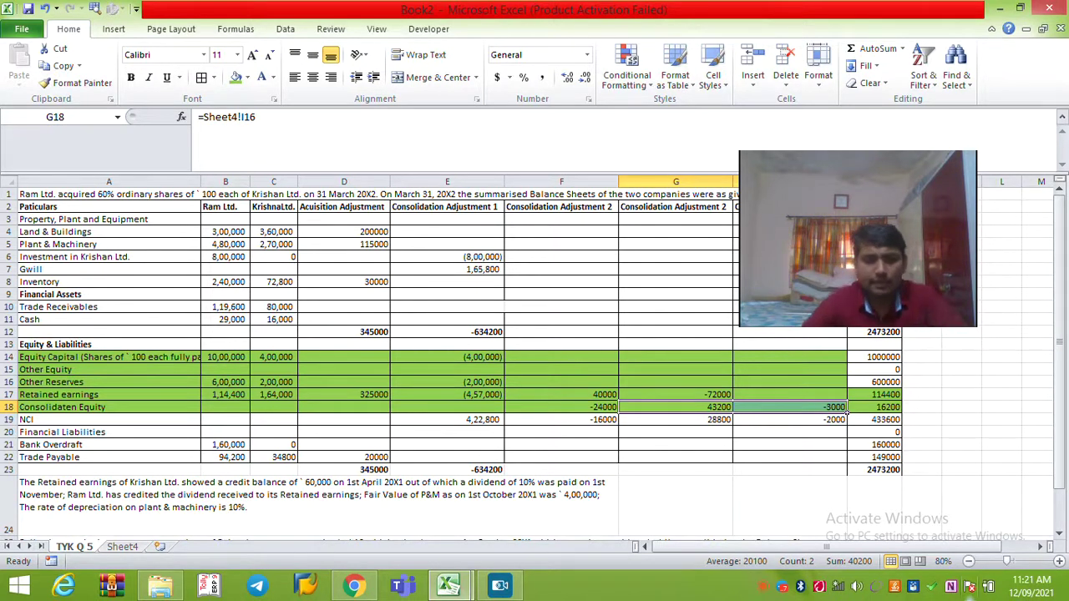
Switch to the PDF in Chrome and review the closing Other Equity balances and the working notes on page 16.
key("alt+Tab")
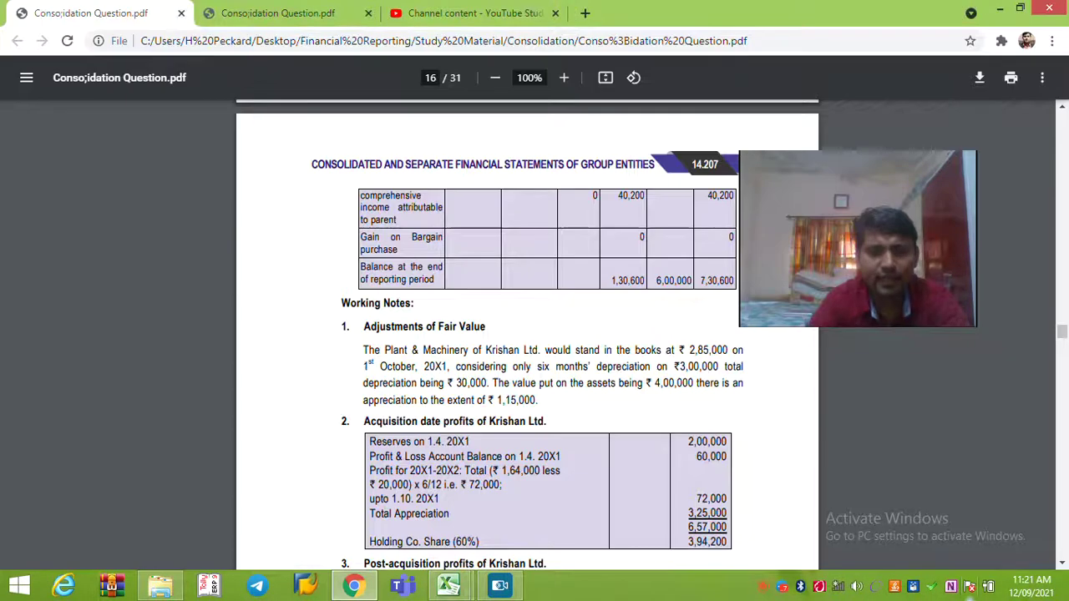
scroll(526, 334, "up", 3)
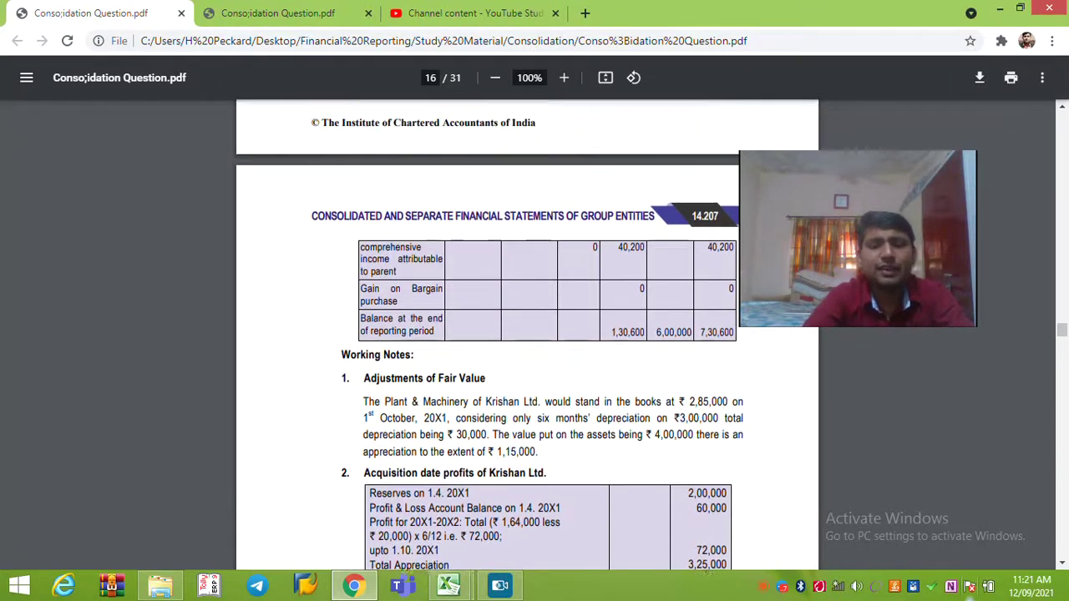
scroll(526, 334, "down", 5)
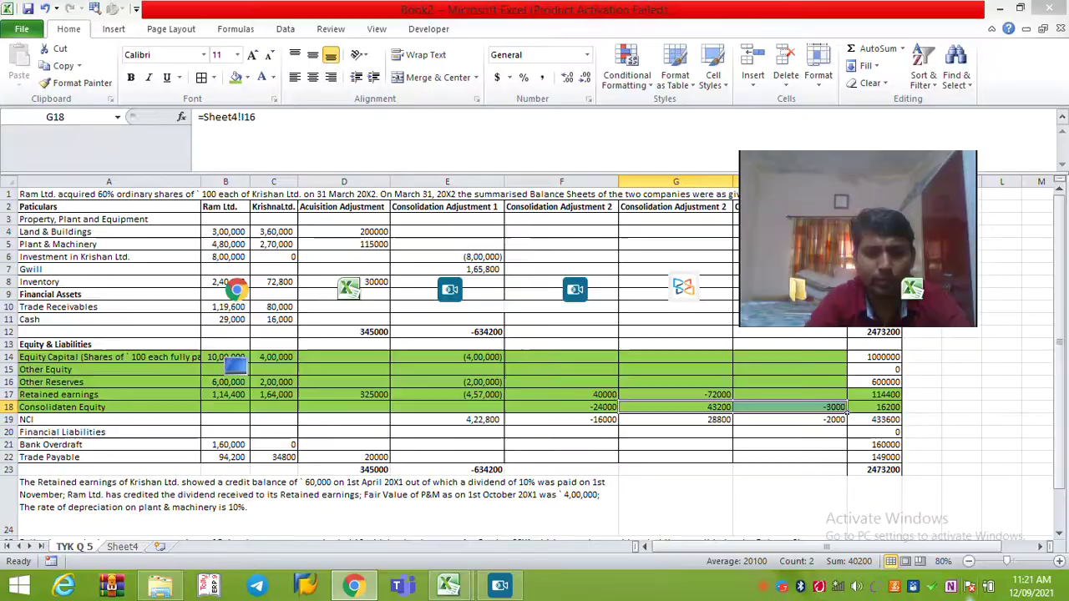
Return to Excel and examine the acquisition adjustment credited to equity in cell F8 of Sheet4.
key("alt+Tab")
key("Left")
key("Left")
key("Up")
key("Up")
key("Up")
key("Up")
key("Up")
key("Left")
key("ctrl+Page_Down")
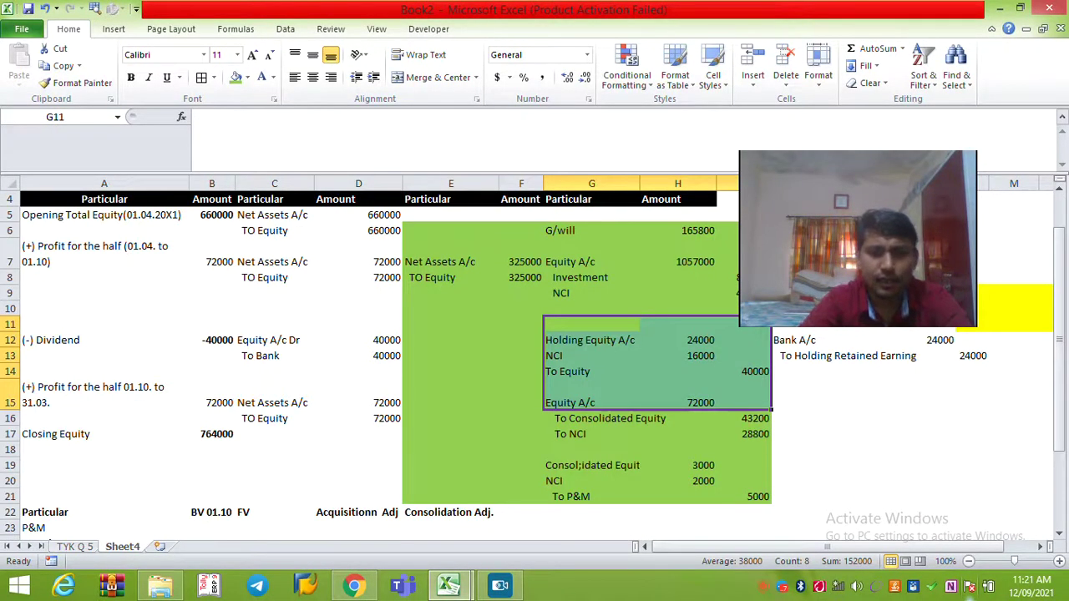
key("Up")
key("Up")
key("Left")
key("Up")
Switch to the PDF in Chrome and highlight the amounts in the post-acquisition profits working note for Krishan Ltd.
key("alt+Tab")
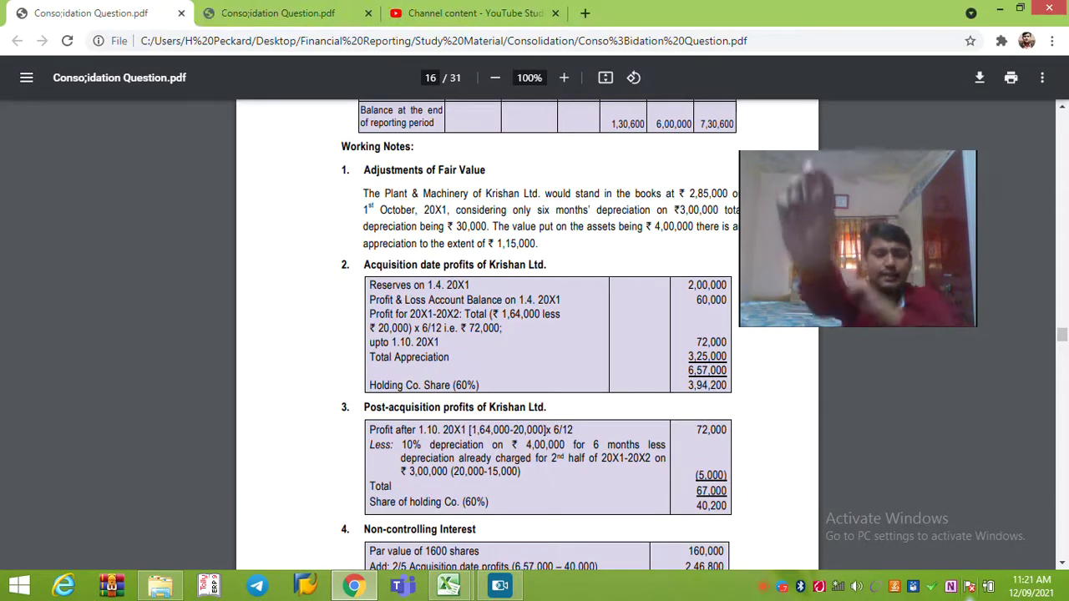
scroll(539, 335, "down", 1)
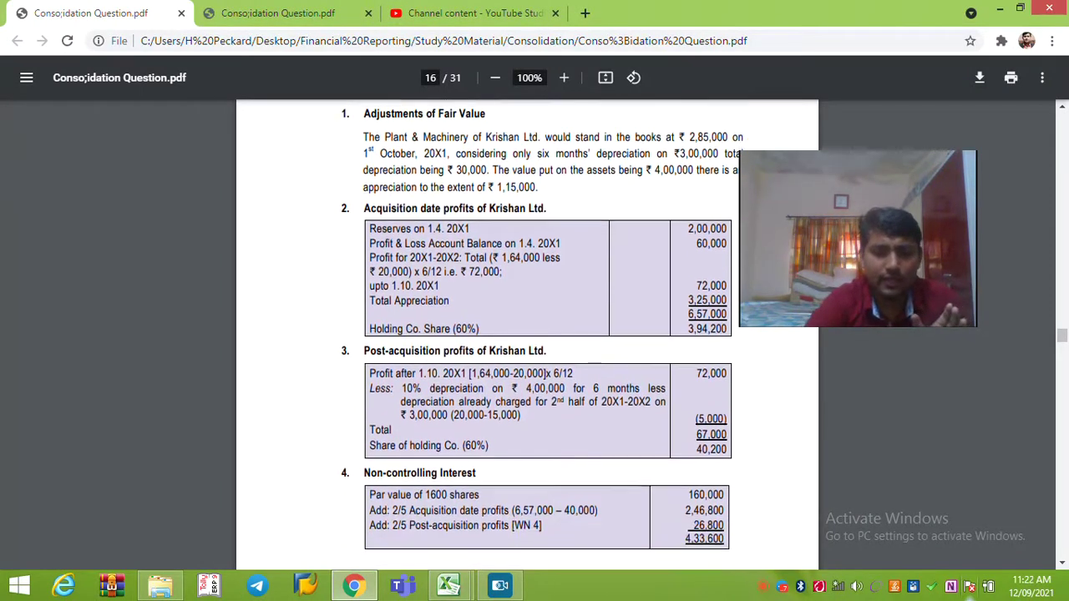
scroll(539, 334, "down", 5)
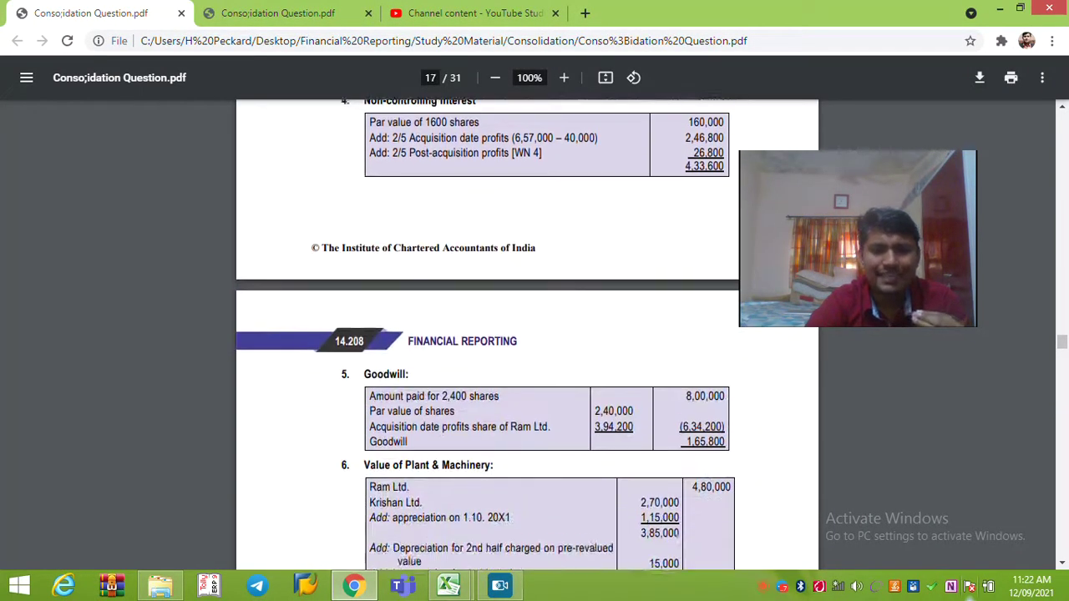
scroll(539, 334, "up", 2)
left_click_drag(347, 248, 487, 221)
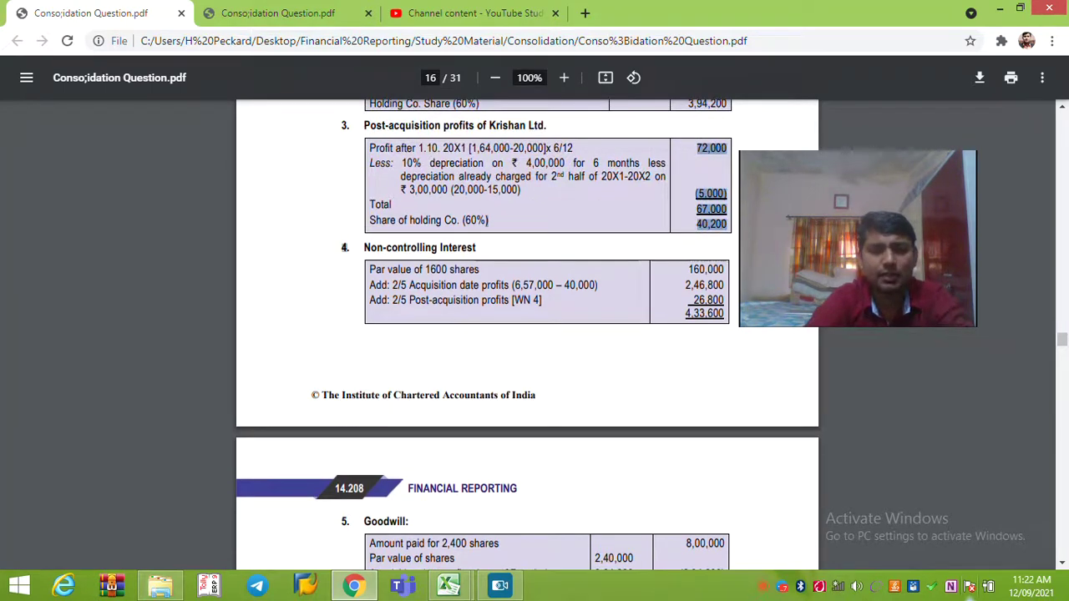
Return to Excel and check the NCI formula under Consolidation Adjustment 1 in E19 of TYK Q 5.
key("alt+Tab")
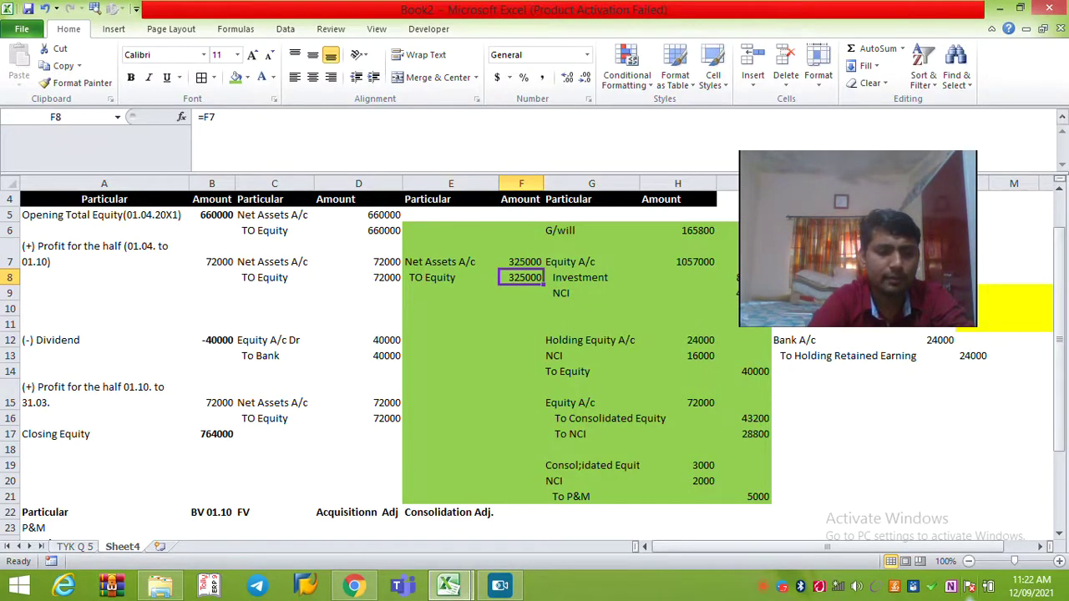
left_click(74, 546)
left_click(199, 421)
key("ctrl+Right")
key("ctrl+Right")
key("Left")
key("Left")
key("Left")
key("Left")
key("F2")
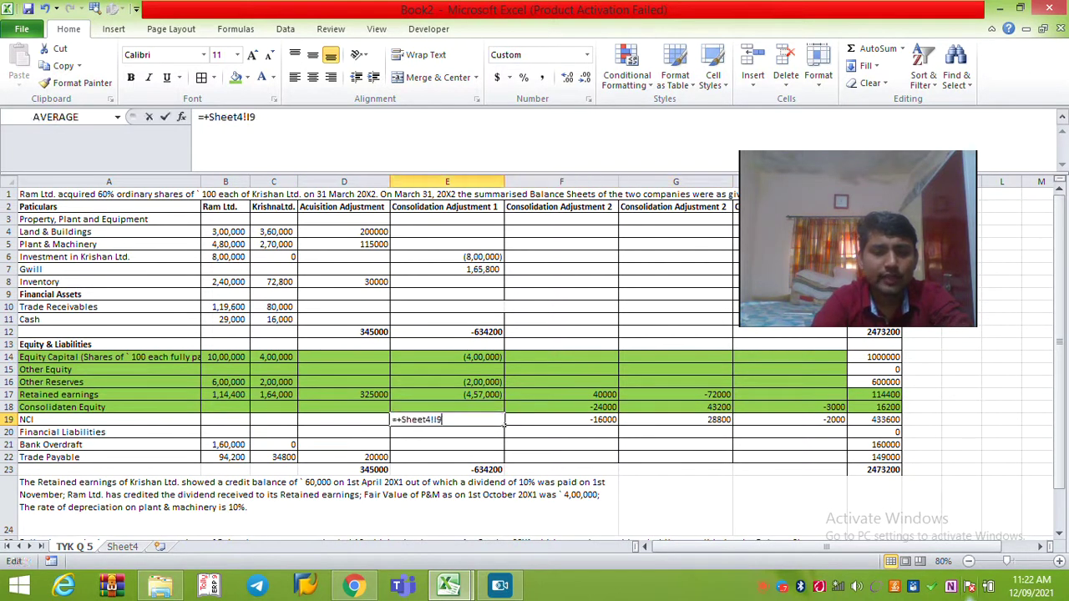
key("Escape")
Trace E19 to its source in Sheet4, check the NCI formula in I9, and return to E19.
key("ctrl+bracketleft")
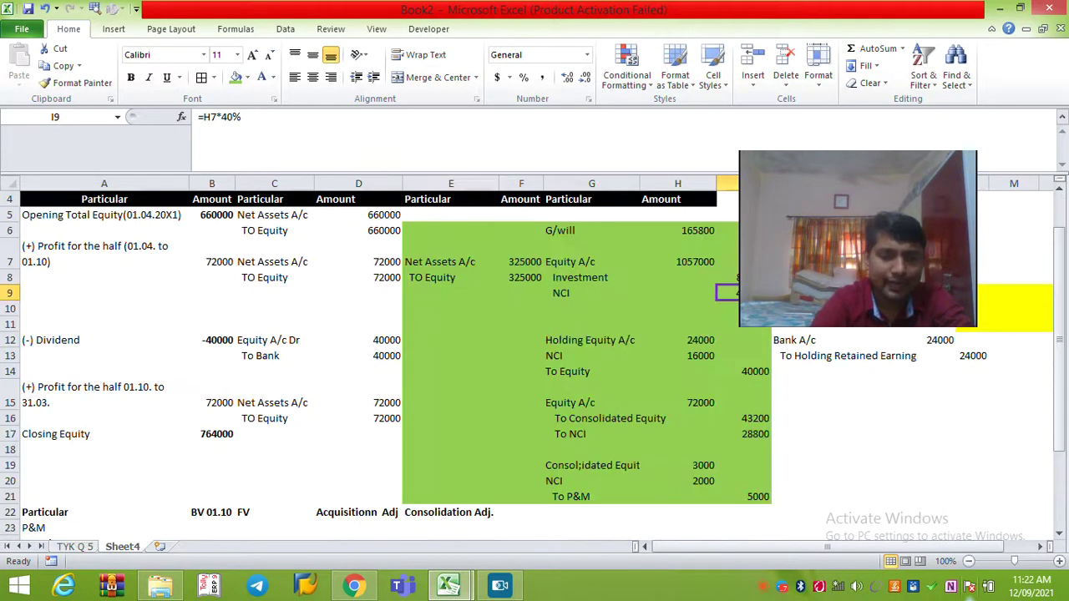
key("F2")
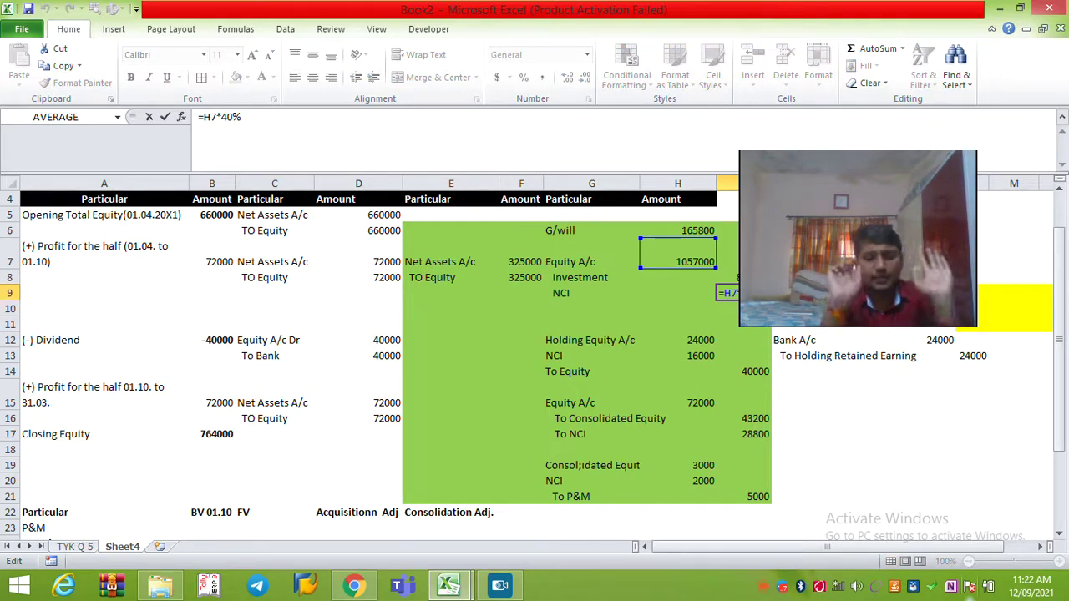
key("Escape")
key("F5")
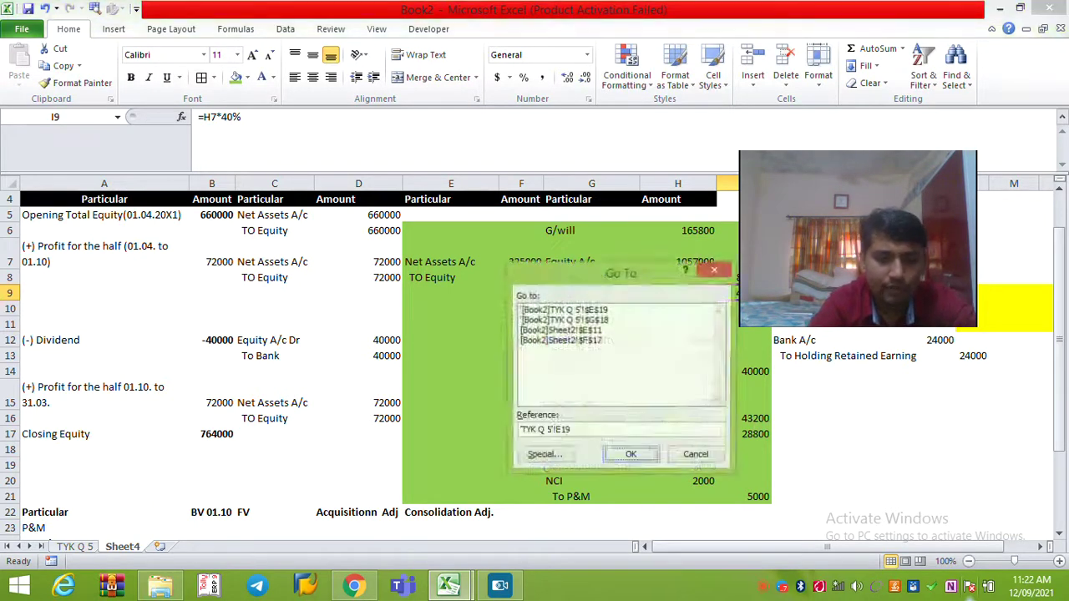
key("Return")
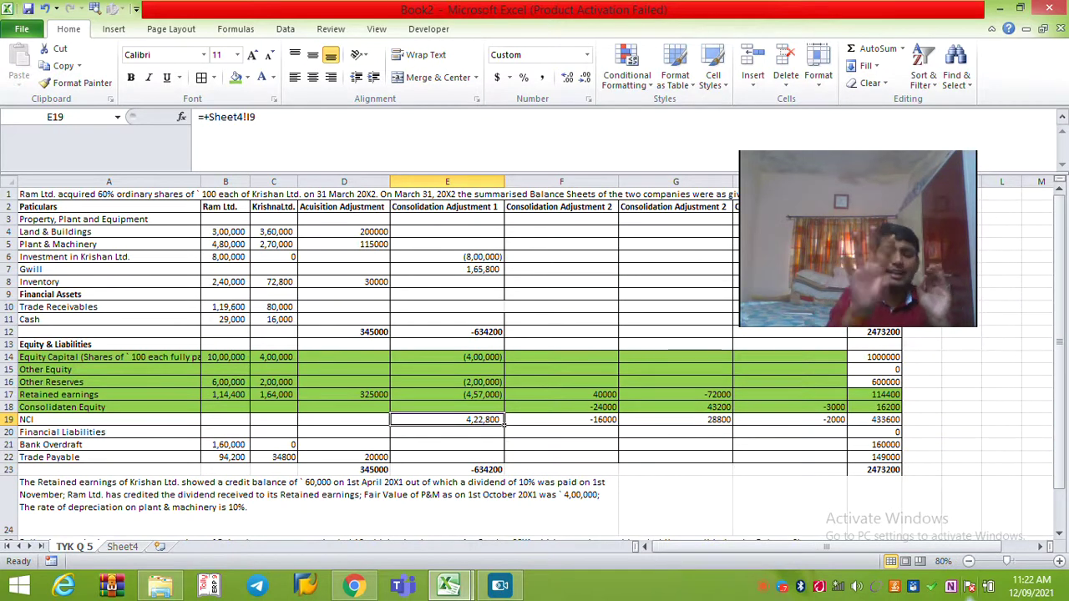
Highlight the NCI adjustments across E19:H19 and check the Final Balance formula in I19.
left_click_drag(501, 420, 619, 425)
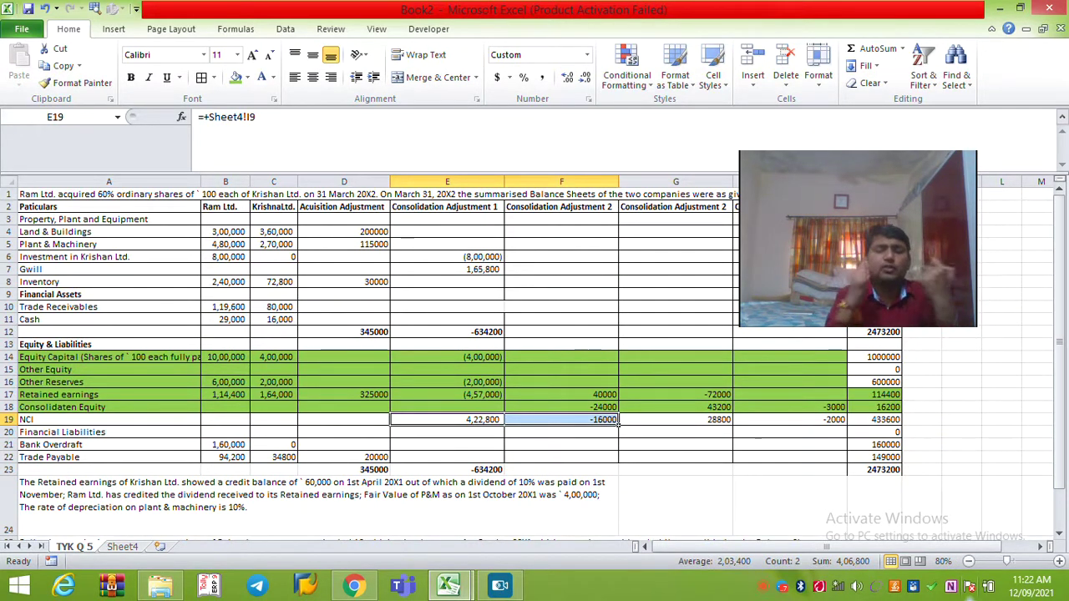
left_click_drag(619, 423, 733, 425)
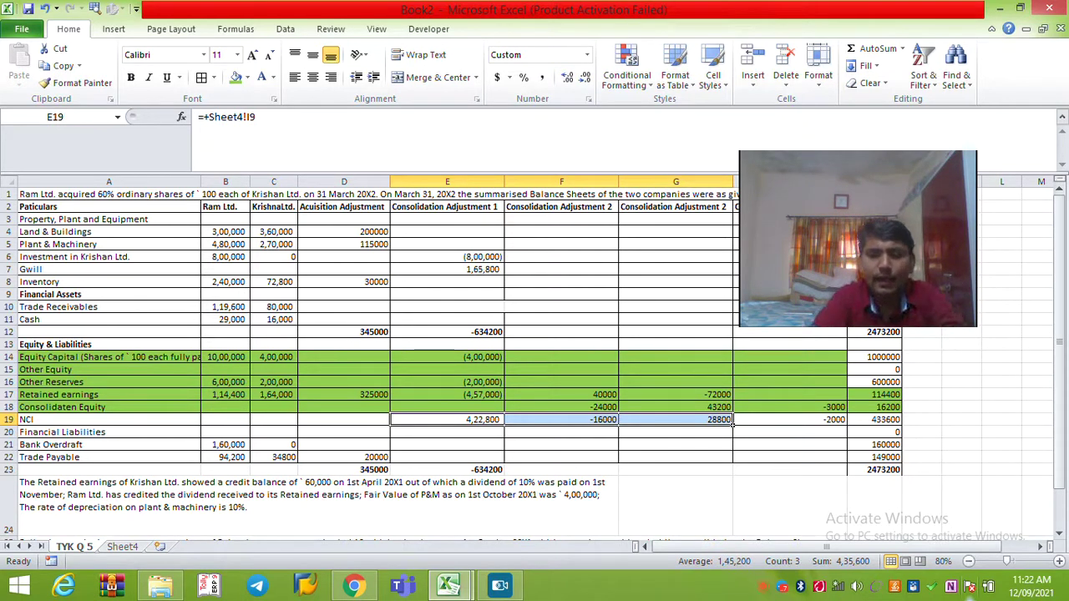
left_click_drag(728, 422, 847, 424)
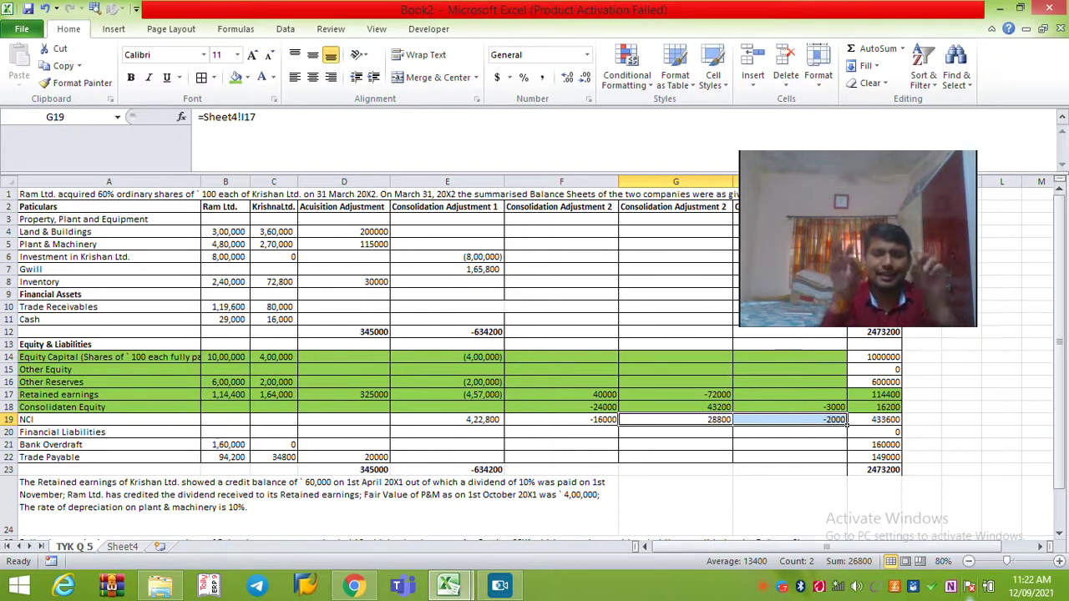
left_click(877, 419)
double_click(877, 419)
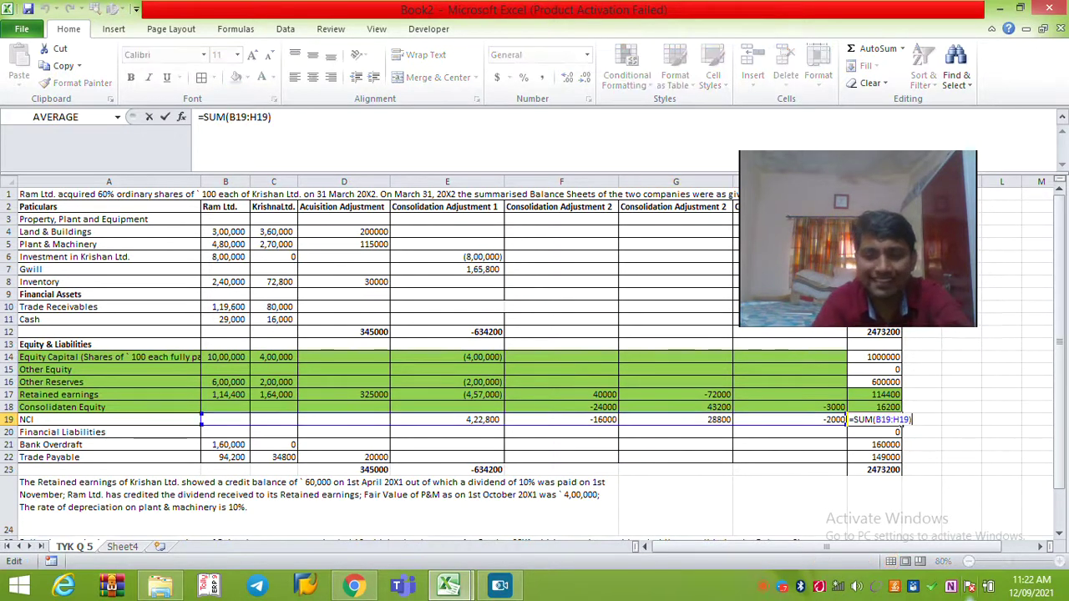
key("Escape")
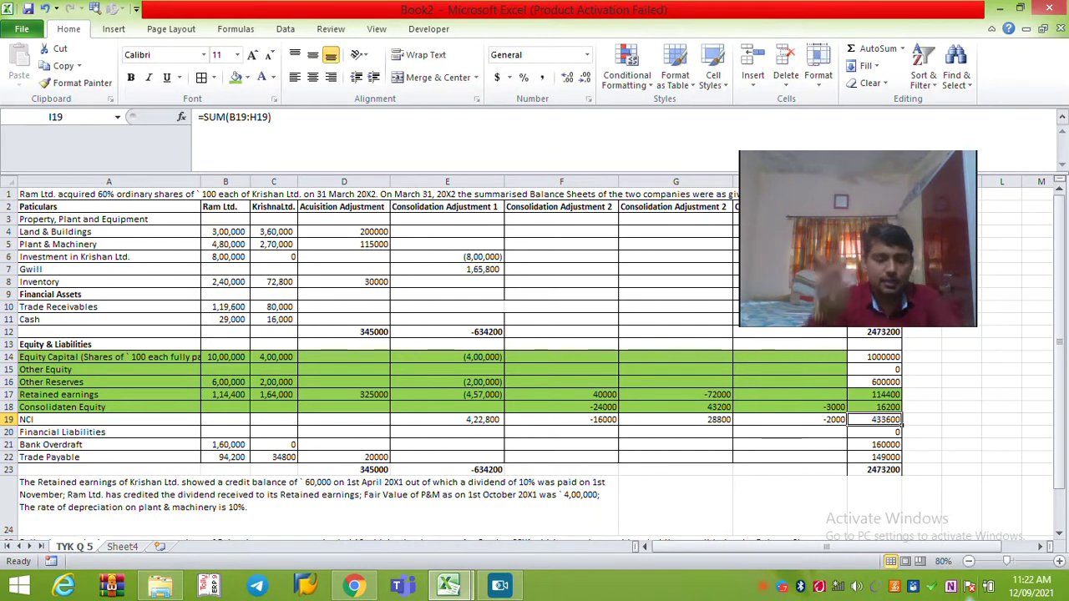
Switch to the PDF in Chrome and review the goodwill, Plant & Machinery and consolidated Profit & Loss working notes on page 17.
key("alt+Tab")
scroll(527, 334, "down", 5)
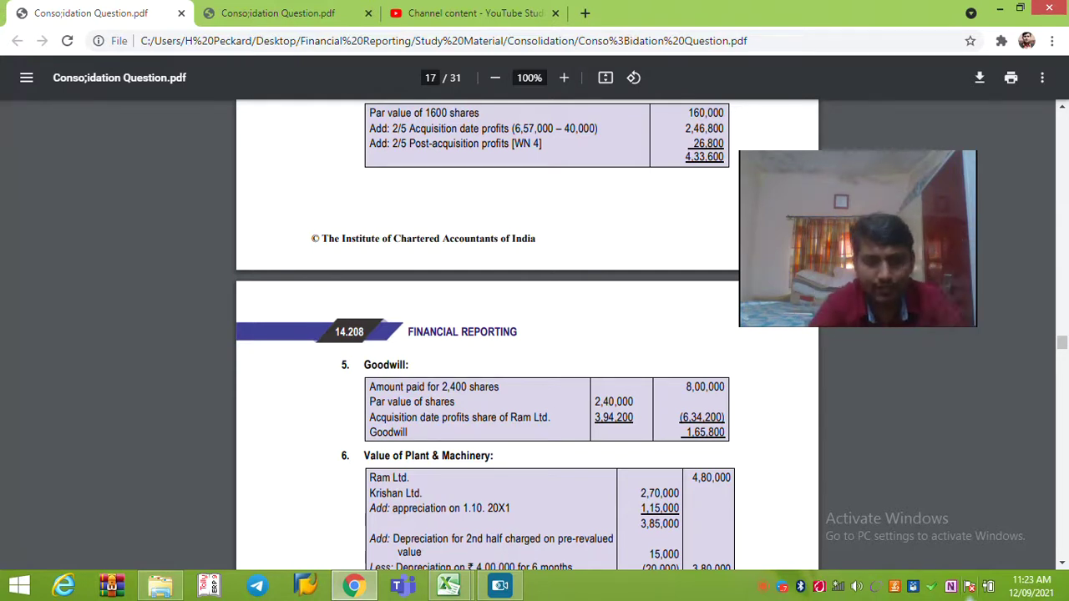
scroll(526, 334, "down", 3)
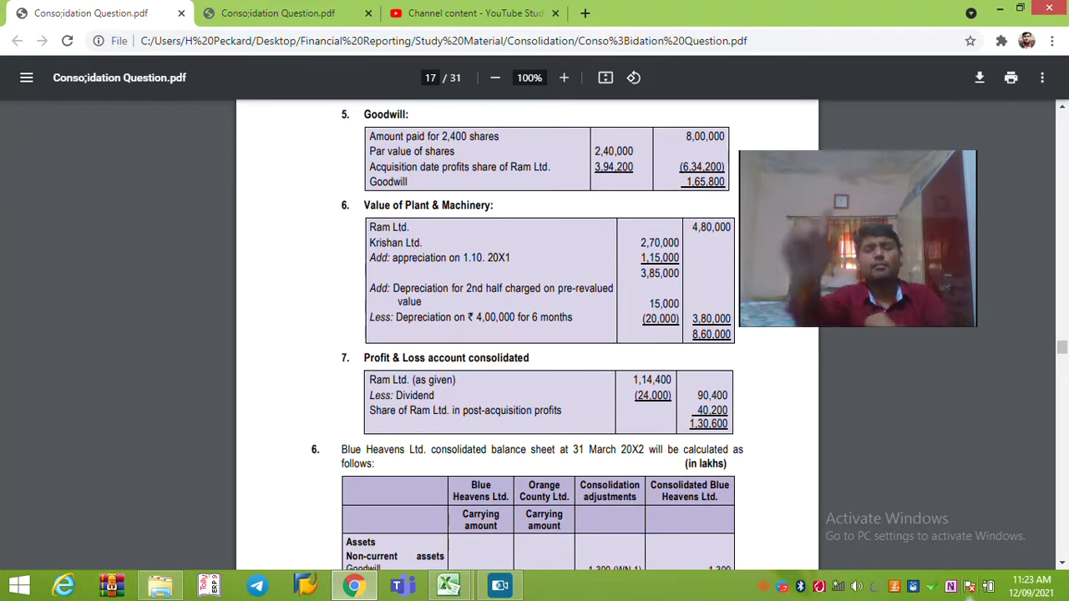
Return to Excel and review the dividend, profit and Plant & Machinery workings down column A of Sheet4 as far as L&B.
key("alt+Tab")
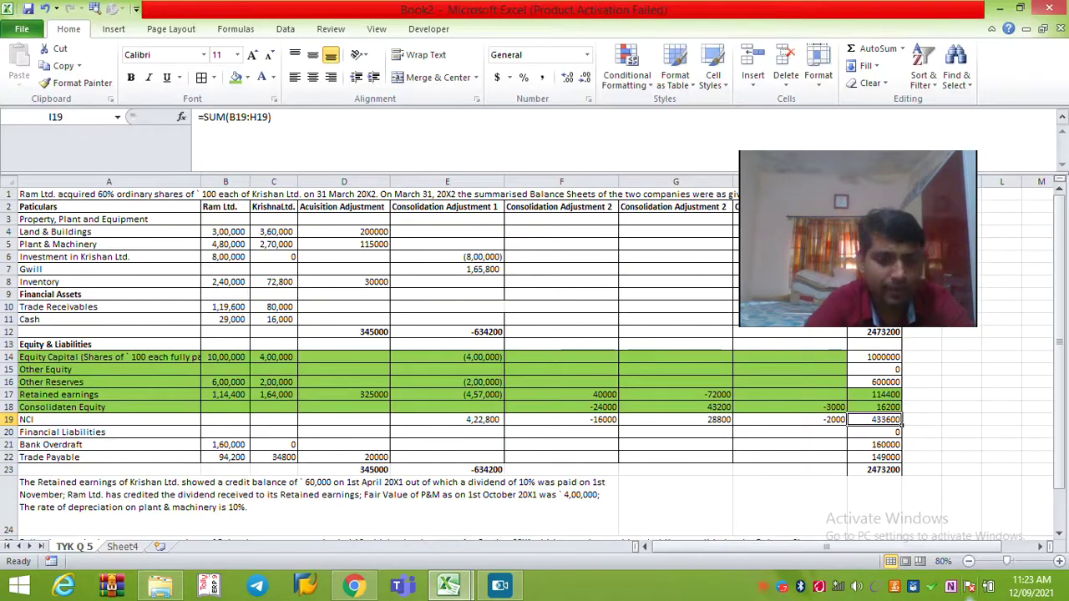
key("ctrl+Page_Down")
key("Left")
key("Home")
key("Down")
key("Down")
key("Down")
key("Down")
key("Down")
key("Down")
key("Down")
key("Down")
key("Down")
key("Down")
key("Down")
key("Down")
key("Down")
key("Down")
key("Down")
key("Down")
key("Down")
key("Down")
key("Down")
key("Down")
key("Down")
key("Up")
key("Up")
key("Up")
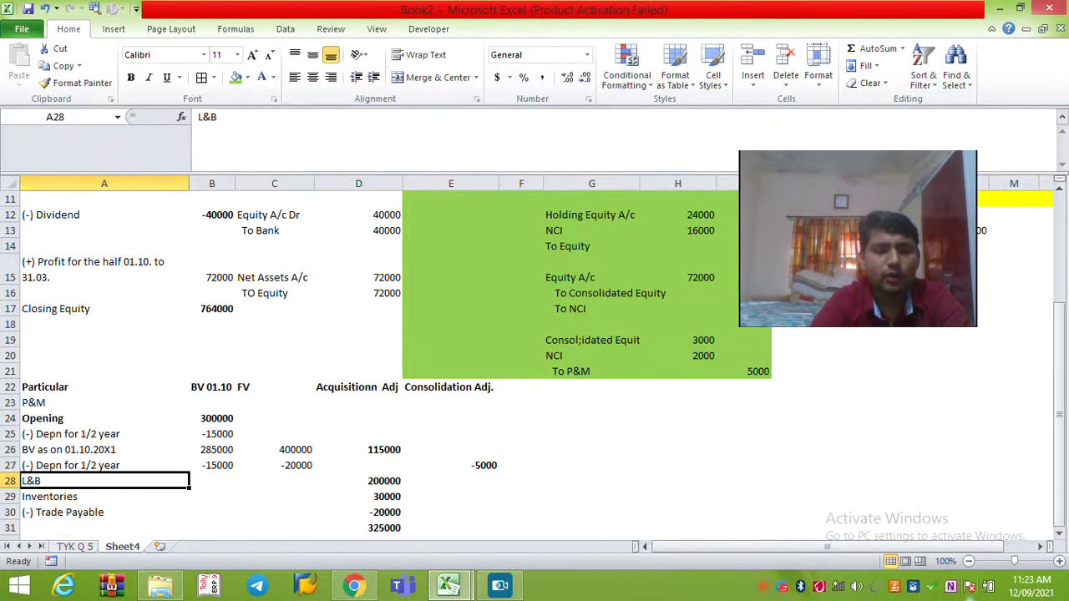
Switch to the PDF in Chrome and review the consolidated Profit & Loss working note on page 17.
key("alt+Tab")
key("Down")
key("Down")
key("Down")
key("Down")
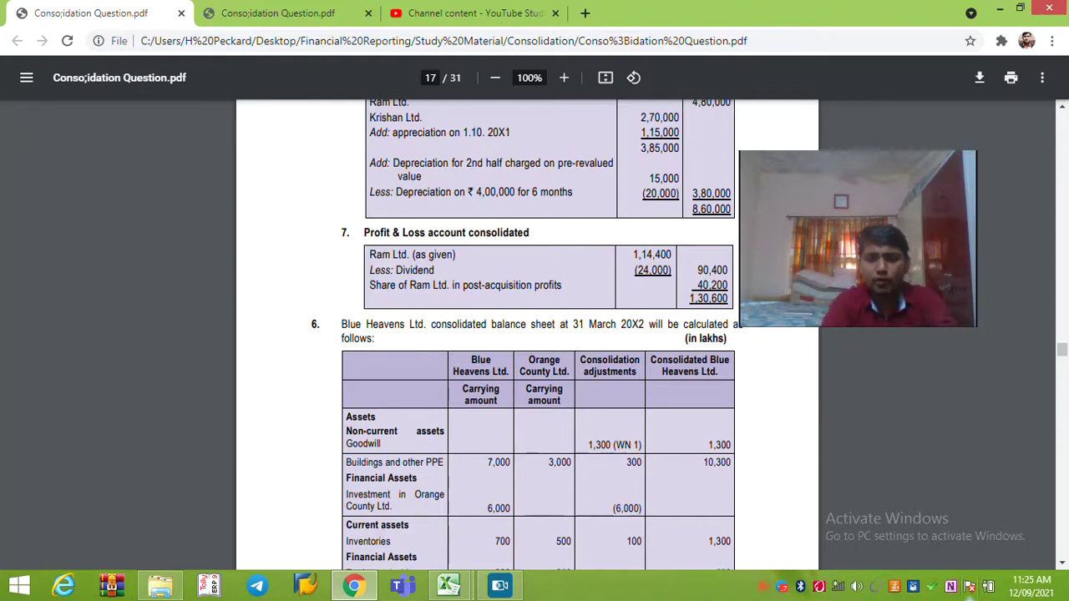
Return to Excel and select the Consolidaten Equity label in A18 of TYK Q 5.
key("alt+Tab")
key("alt+Tab")
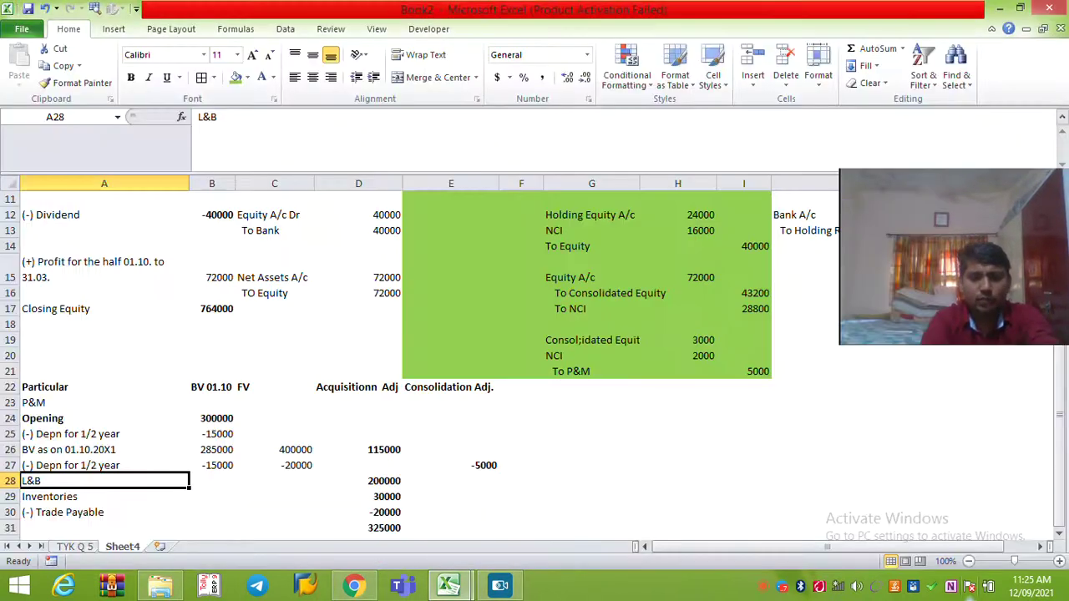
left_click(75, 547)
left_click(108, 407)
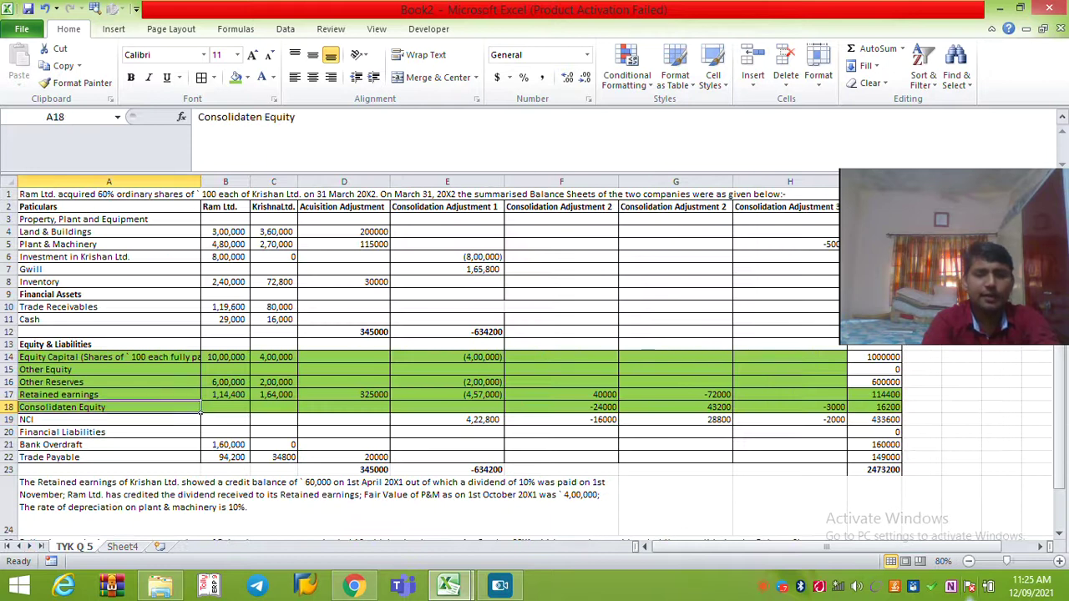
Review the column headings in row 2 of TYK Q 5, from the company balances through the adjustments to Final Balance.
left_click(197, 382)
left_click(197, 357)
left_click(197, 319)
left_click(197, 194)
left_click_drag(197, 206, 846, 351)
key("Right")
key("Right")
key("Right")
key("Right")
key("Right")
key("Right")
key("Right")
key("Right")
key("Right")
key("Right")
key("Right")
key("Right")
key("Right")
key("Right")
key("Right")
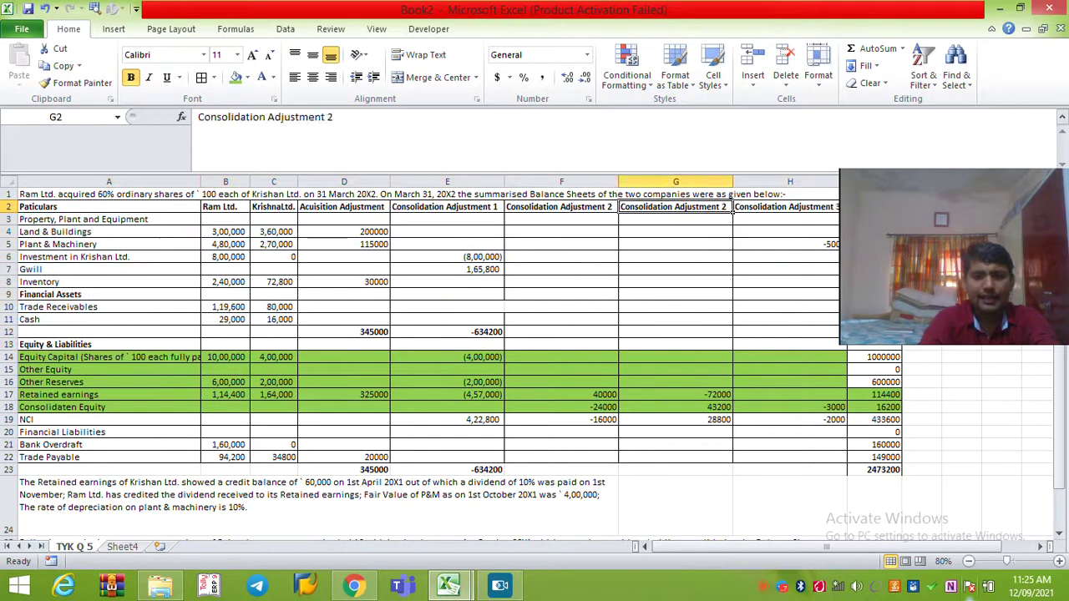
key("Left")
key("Left")
key("Left")
key("Left")
key("Left")
key("Left")
key("Left")
key("Left")
key("Left")
key("Left")
key("Left")
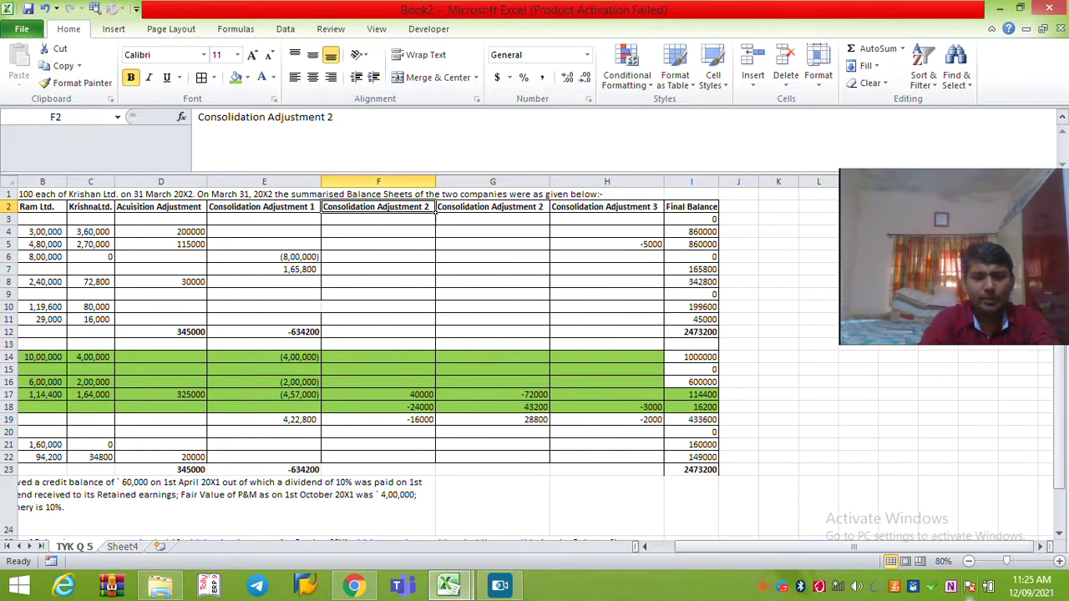
Highlight the Consolidation Adjustment and Final Balance headings across E2:I2.
key("shift+Right")
key("shift+Right")
key("shift+Right")
key("shift+Right")
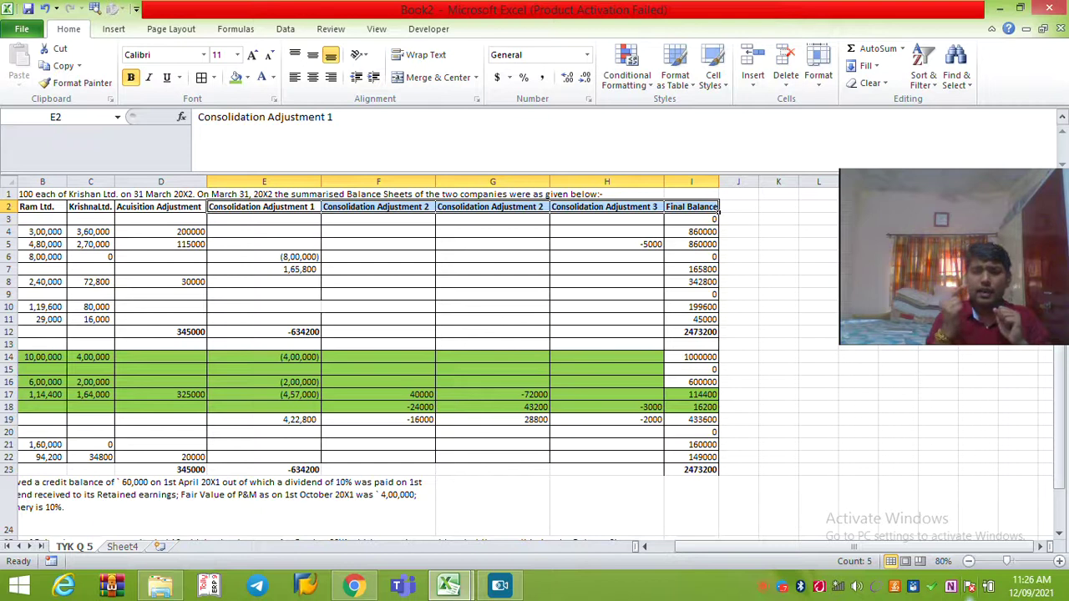
Highlight the acquisition and consolidation adjustment entries in E5:I21 of Sheet4.
key("ctrl+Page_Down")
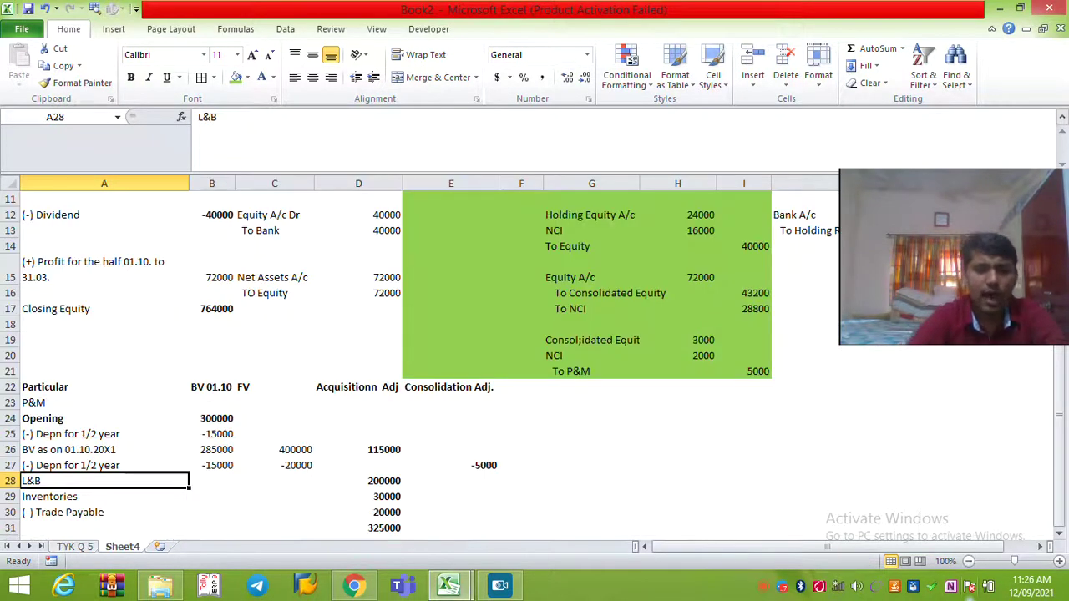
key("Page_Up")
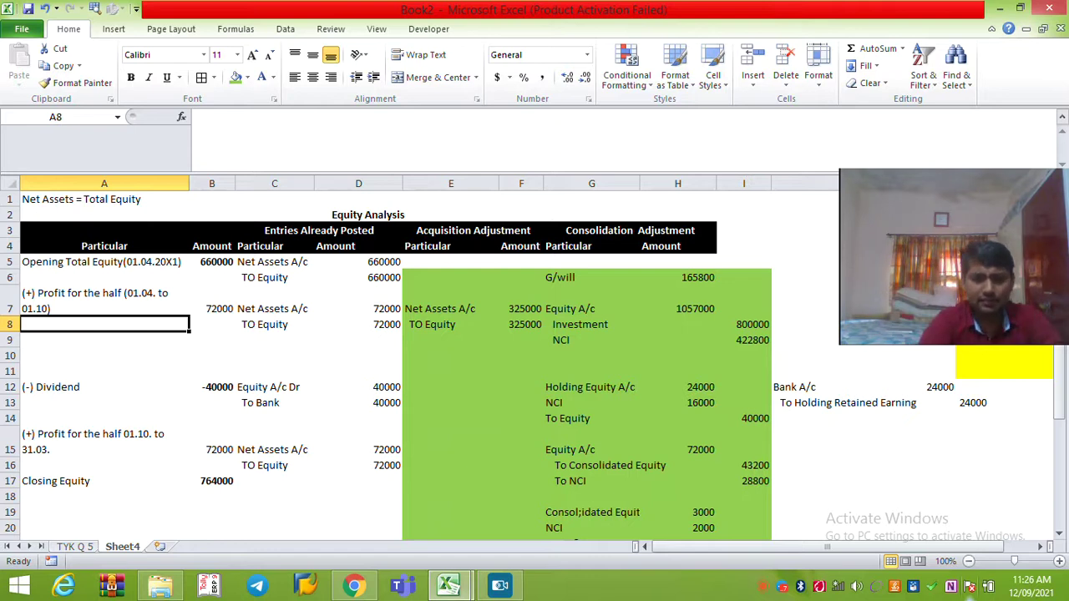
left_click_drag(451, 278, 765, 393)
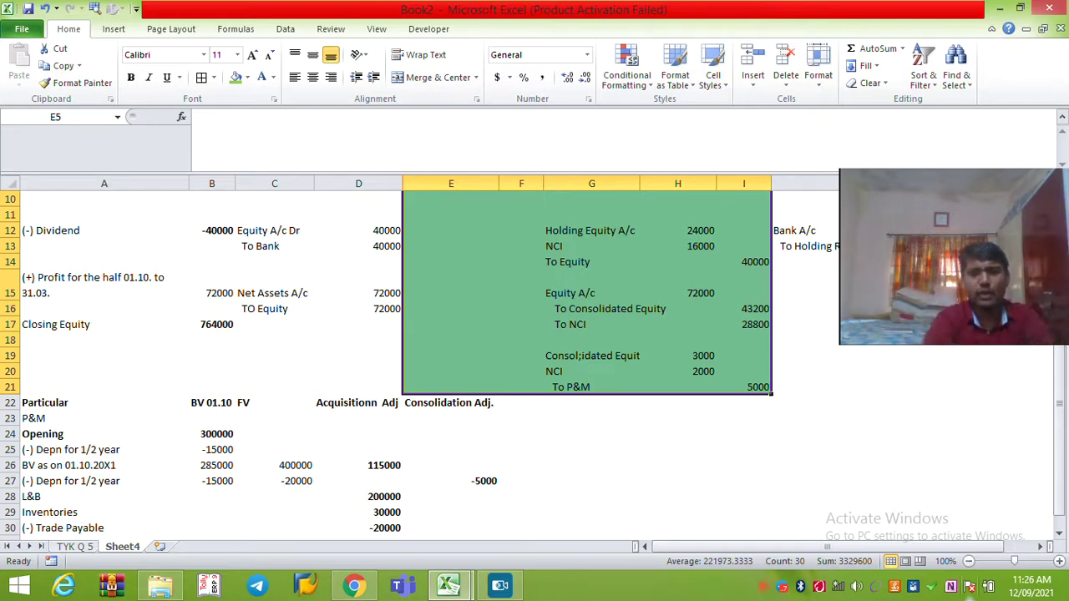
Check the net assets amount formula in F7 and the acquisition adjustment entry beside it in E7.
left_click(522, 286)
key("Up")
key("Up")
key("Up")
key("Up")
key("Up")
key("Up")
key("Up")
key("Up")
key("Up")
key("Up")
key("Up")
key("Up")
key("Up")
key("Up")
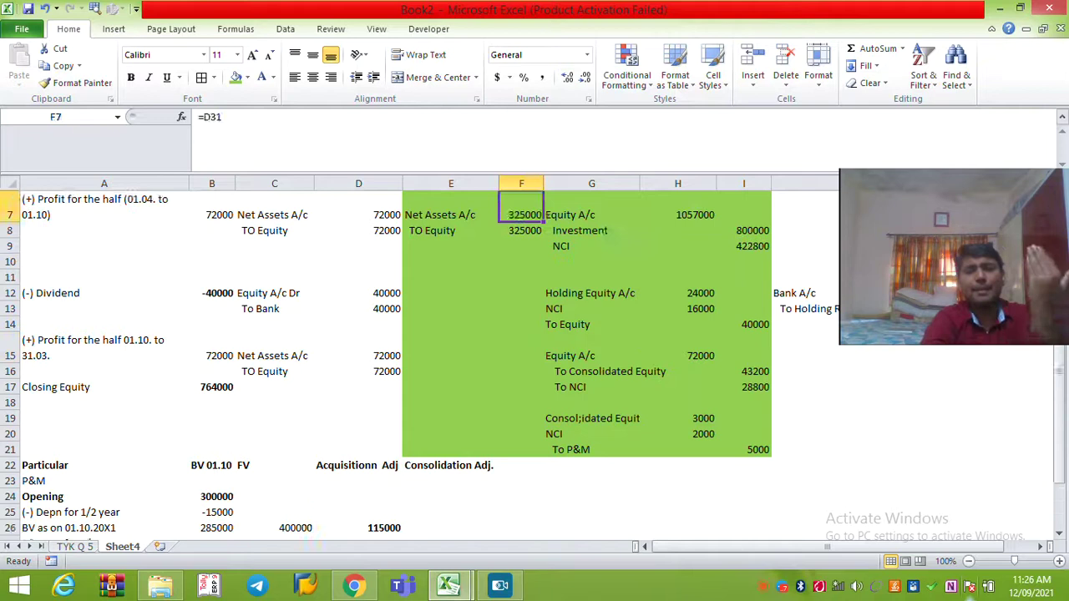
key("Left")
key("Down")
key("Down")
key("Down")
key("Down")
key("Down")
key("Down")
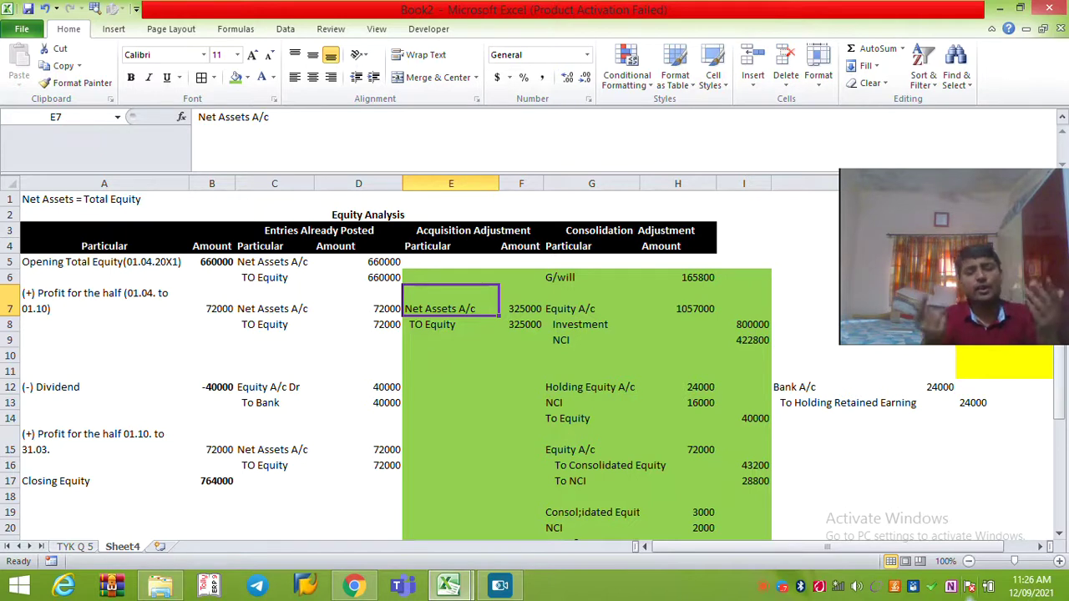
Review the consolidation entries for the dividend from G12 and the post-acquisition profit at G15.
left_click(592, 388)
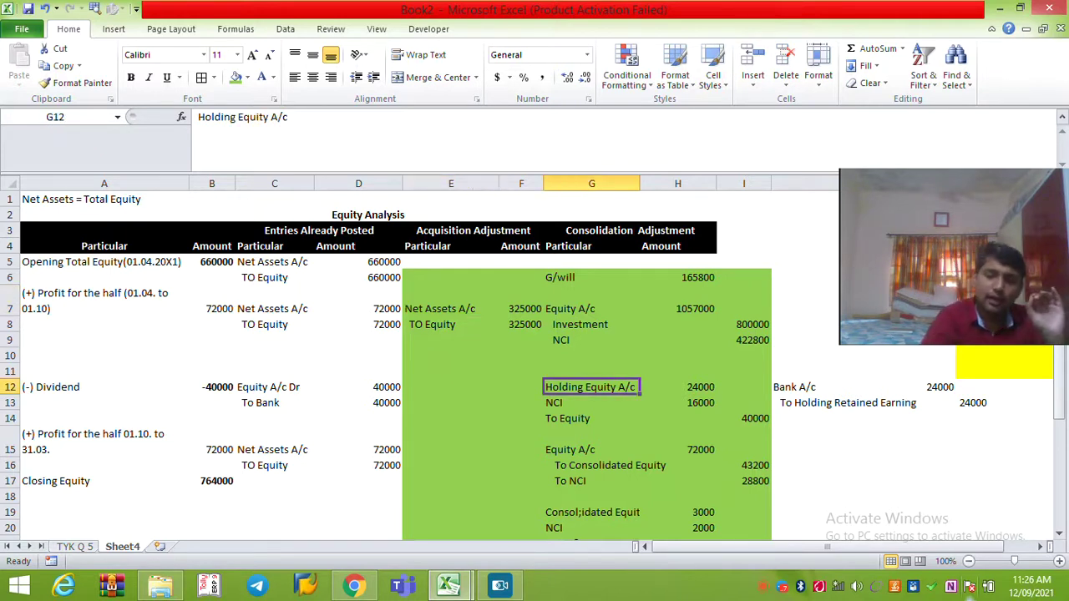
key("Down")
key("Down")
key("Down")
key("Down")
key("Down")
key("Down")
key("Down")
key("Down")
key("Down")
key("Up")
key("Up")
key("Up")
key("Up")
key("Up")
key("Up")
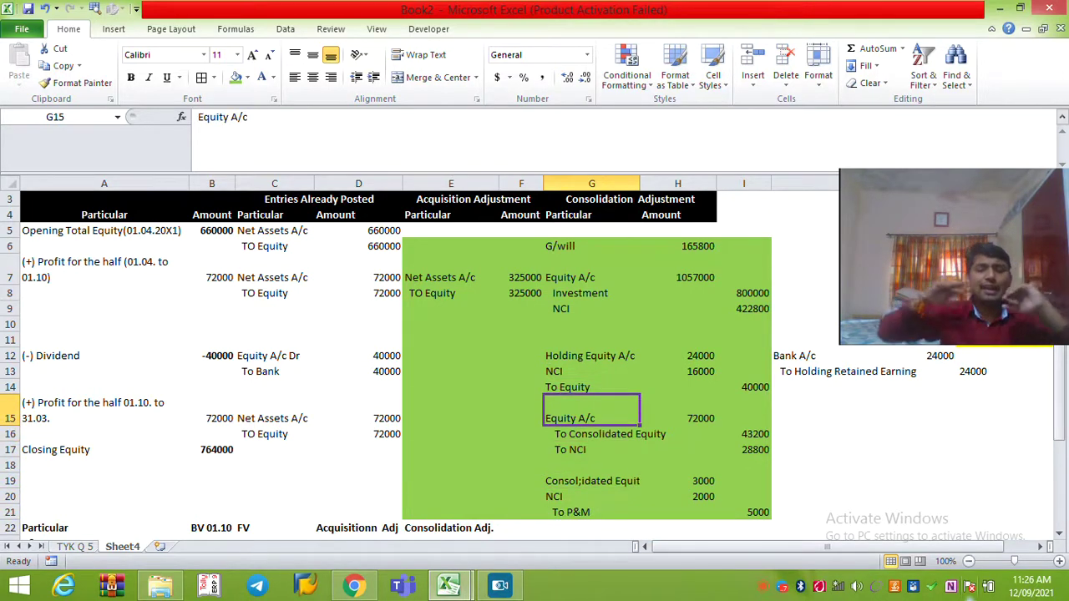
Review the consolidation entry in G19:G21 that charges the P&M adjustment to consolidated equity and NCI.
key("Down")
key("Down")
key("Down")
key("Down")
key("Down")
key("Down")
key("Down")
key("Down")
key("Down")
key("Down")
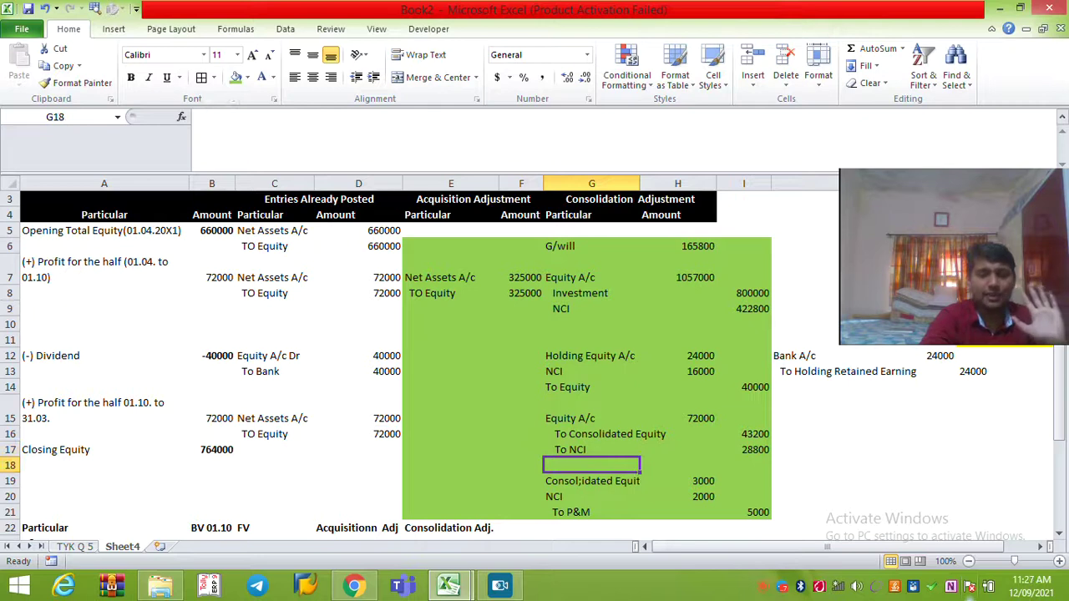
key("Up")
key("Up")
key("Up")
key("Up")
key("Up")
key("Up")
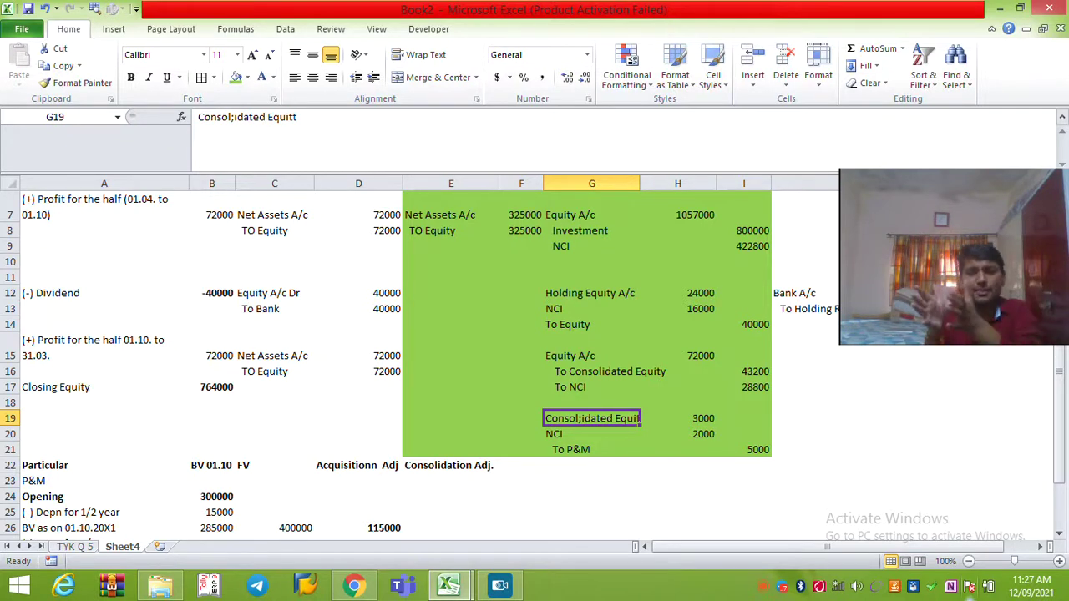
Compare the adjustment columns of TYK Q 5 with the Sheet4 entries, finishing on the Paticulars heading in A2.
key("ctrl+Page_Up")
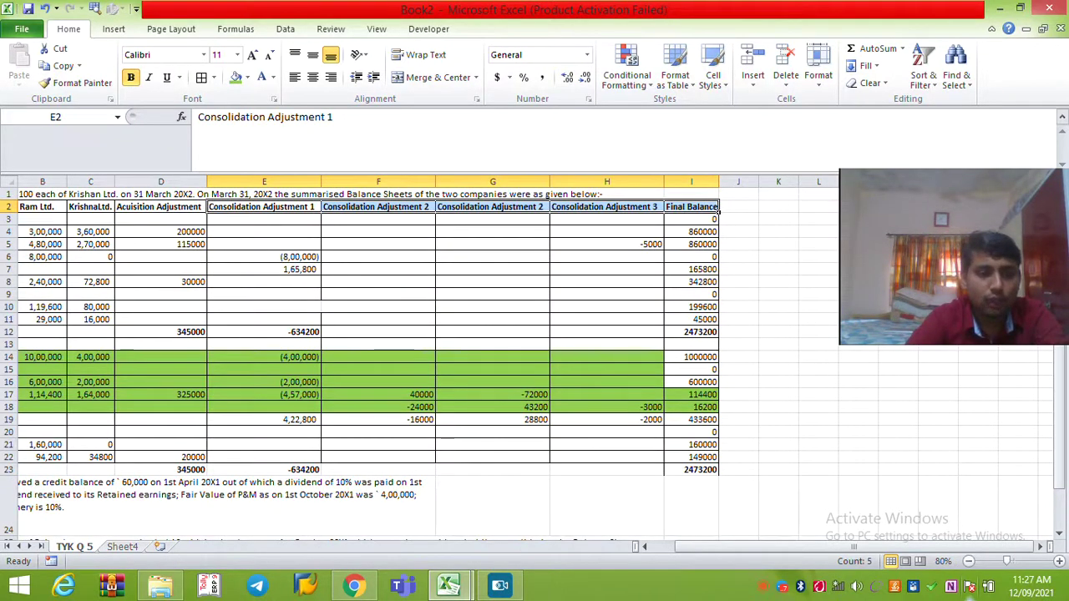
key("ctrl+Page_Down")
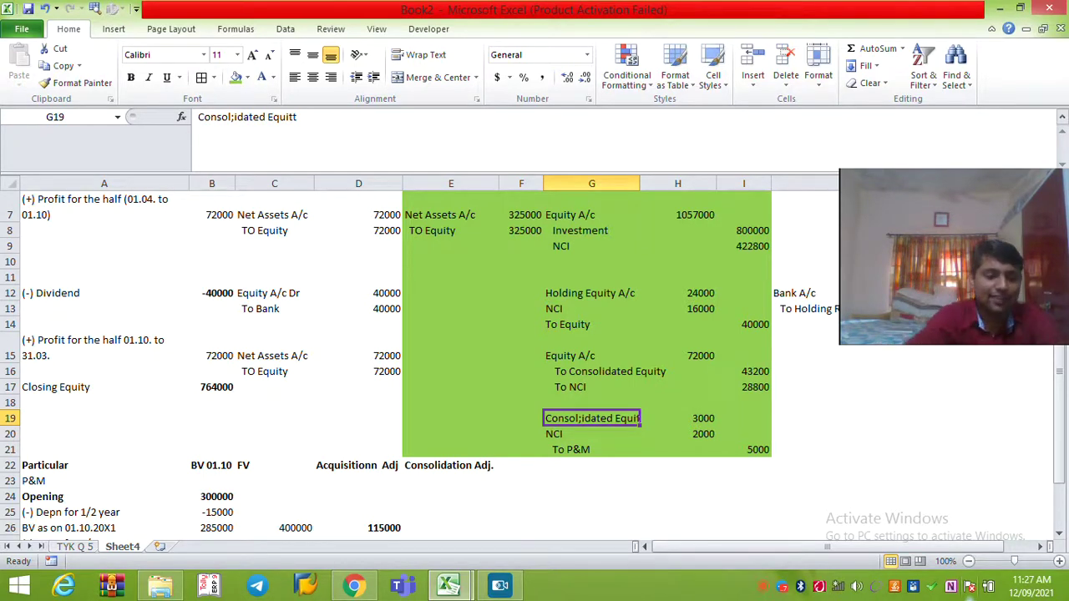
key("ctrl+Page_Up")
key("Left")
key("Left")
key("Left")
key("Left")
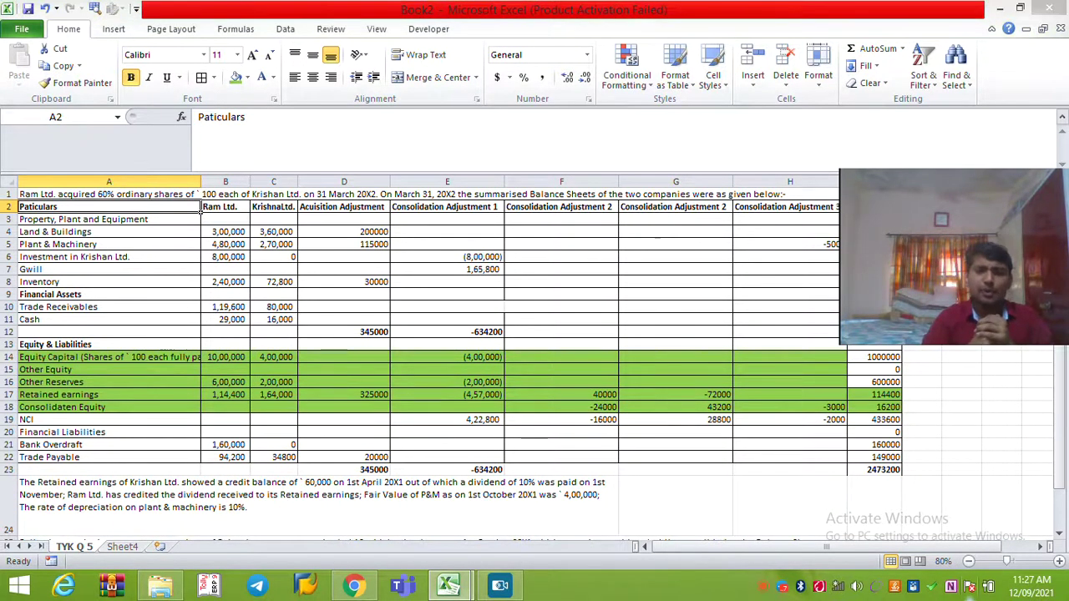
Try to save the workbook.
key("ctrl+s")
key("Escape")
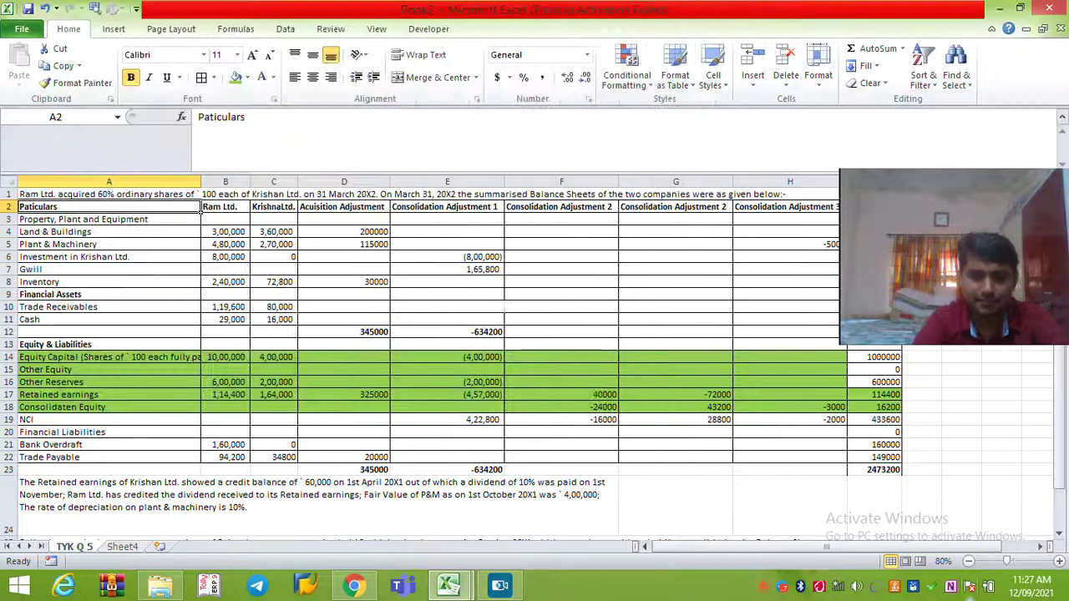